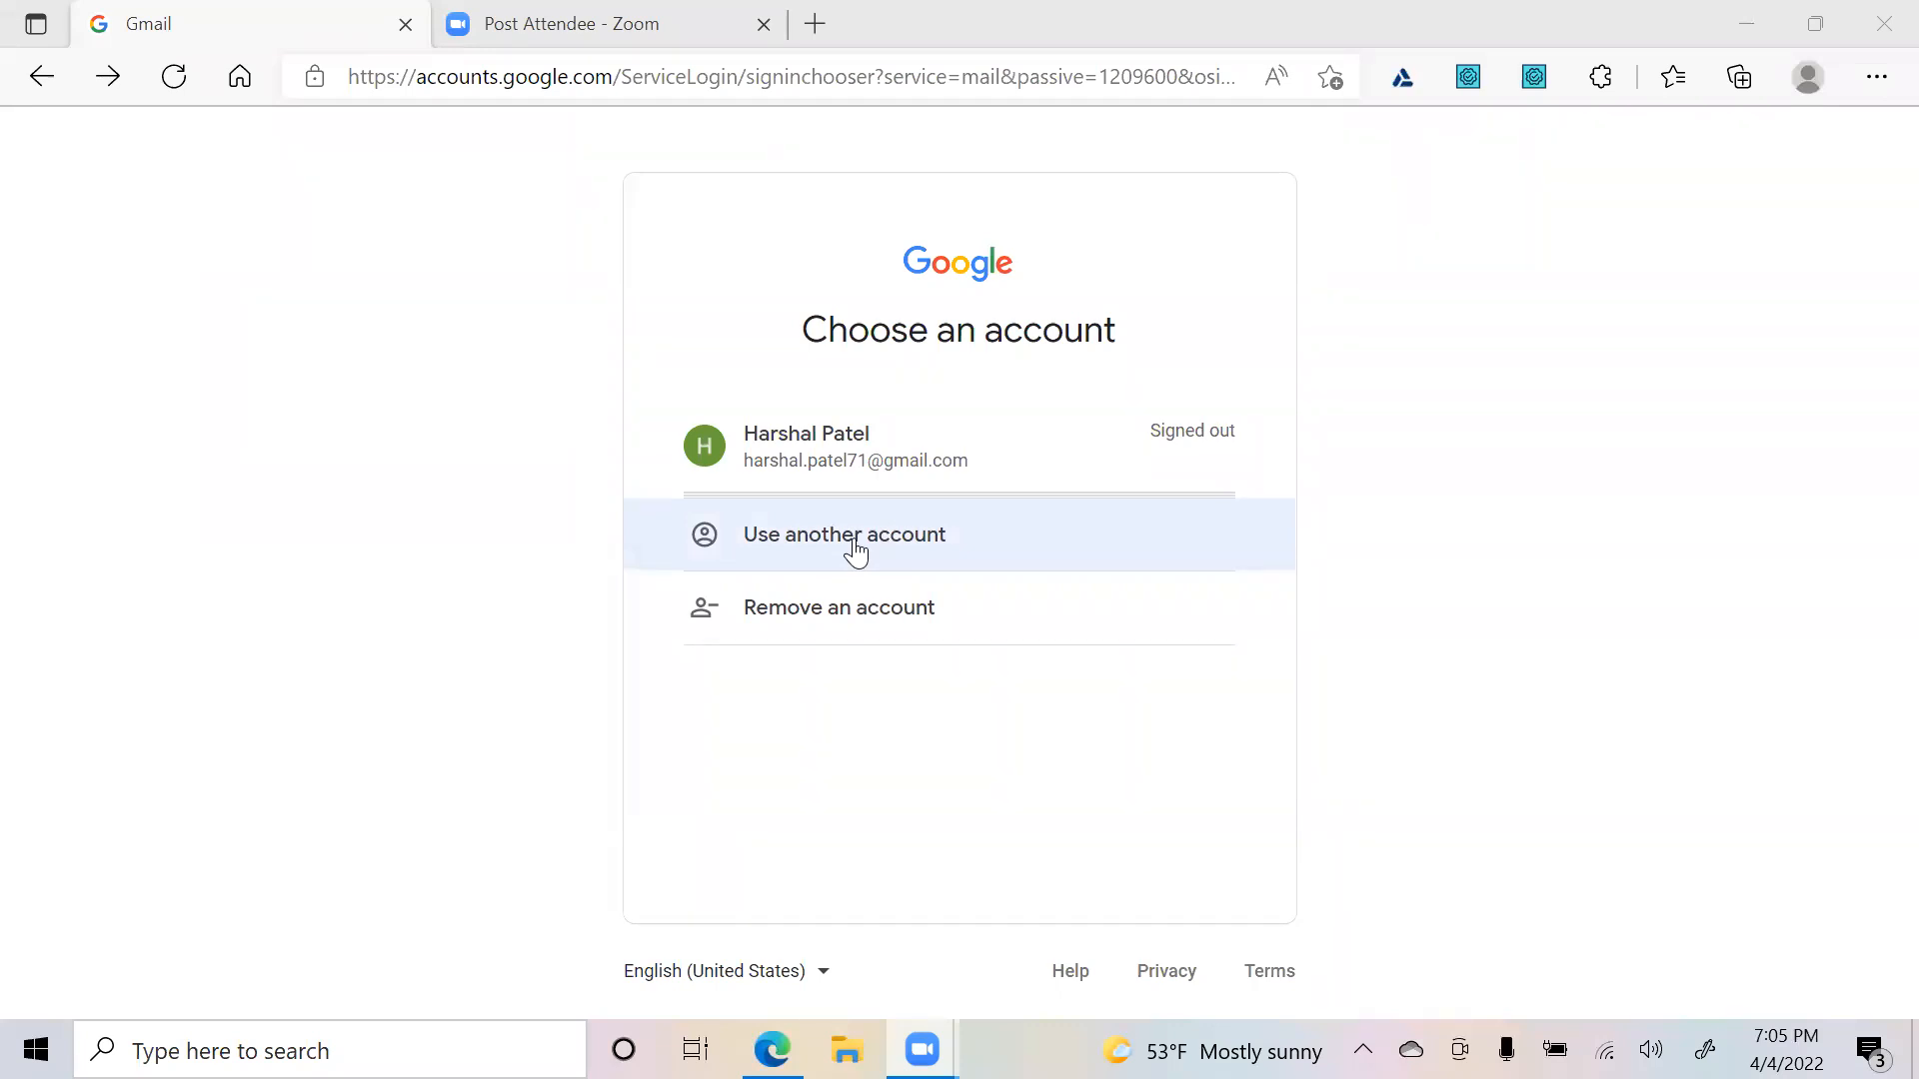
- Switch to another account and choose to create a new Google account for personal use
click(856, 540)
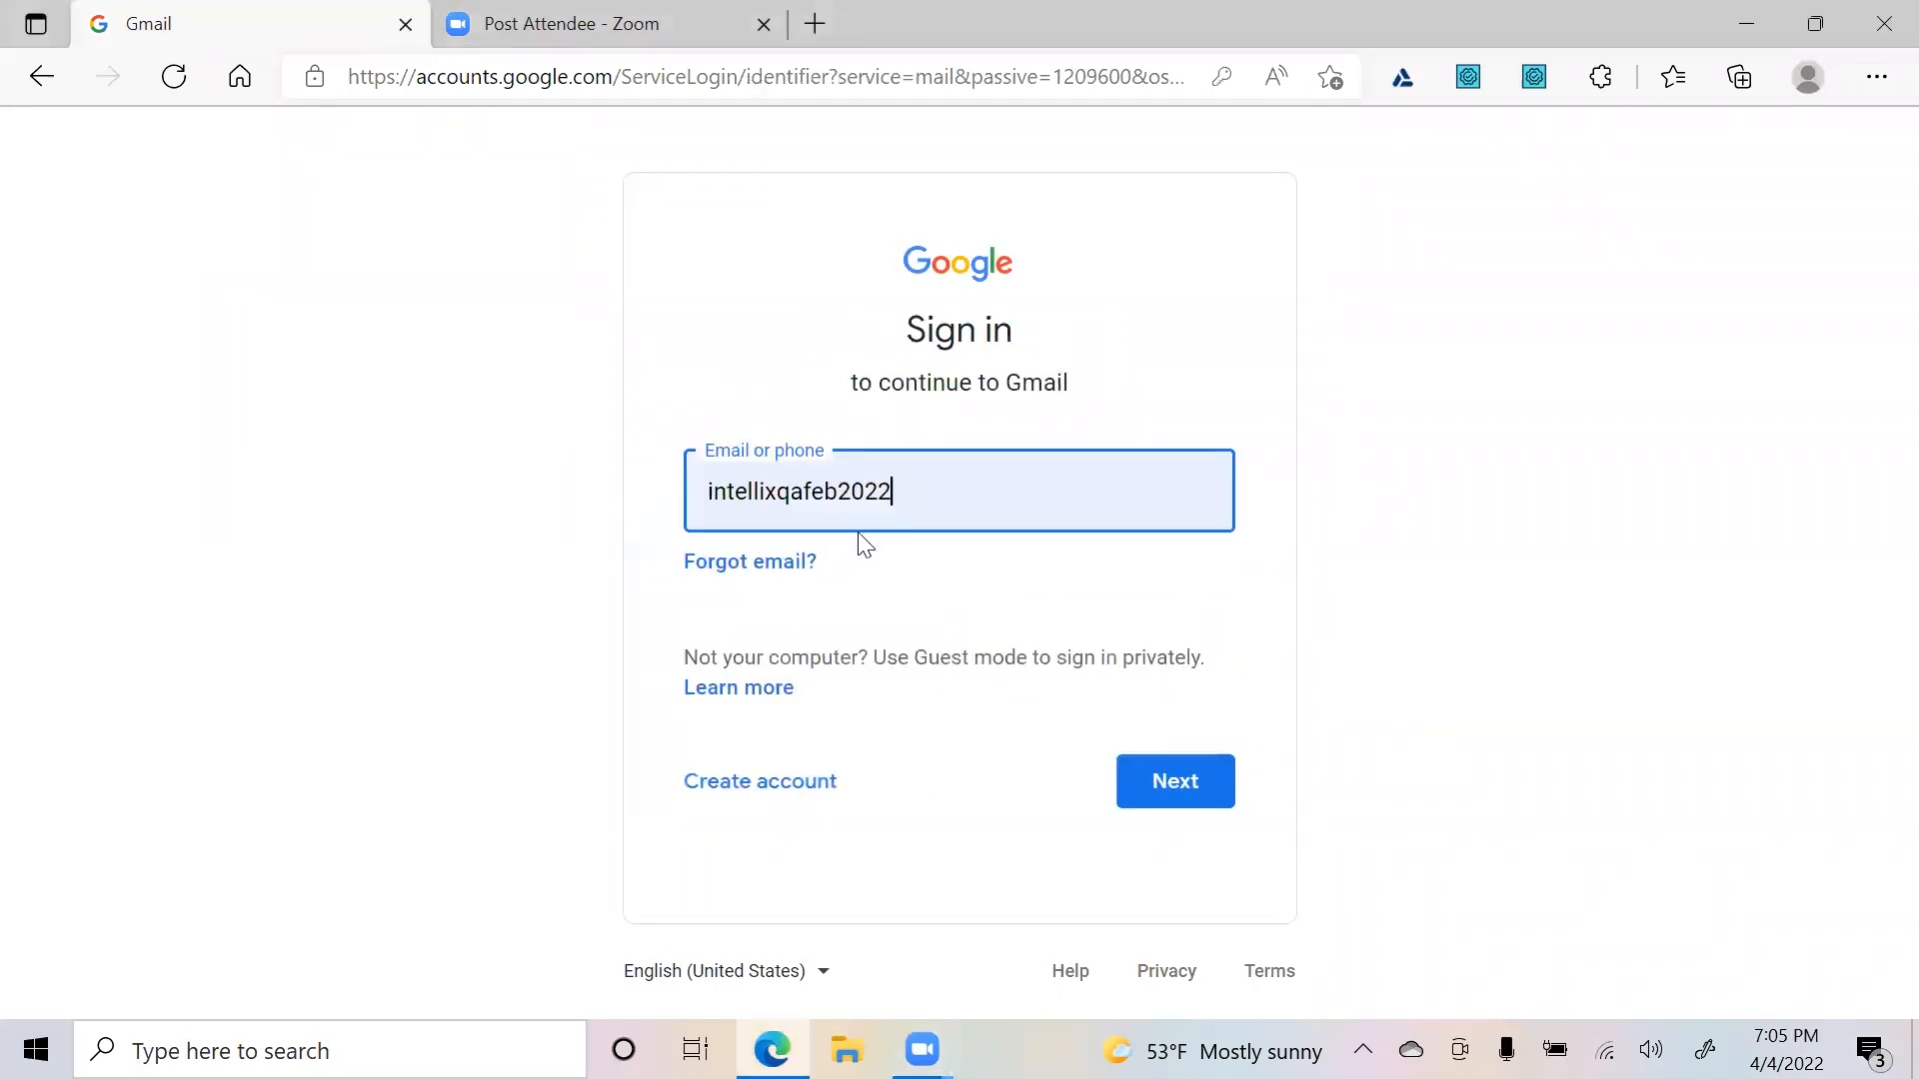
double_click(917, 499)
click(561, 651)
click(754, 800)
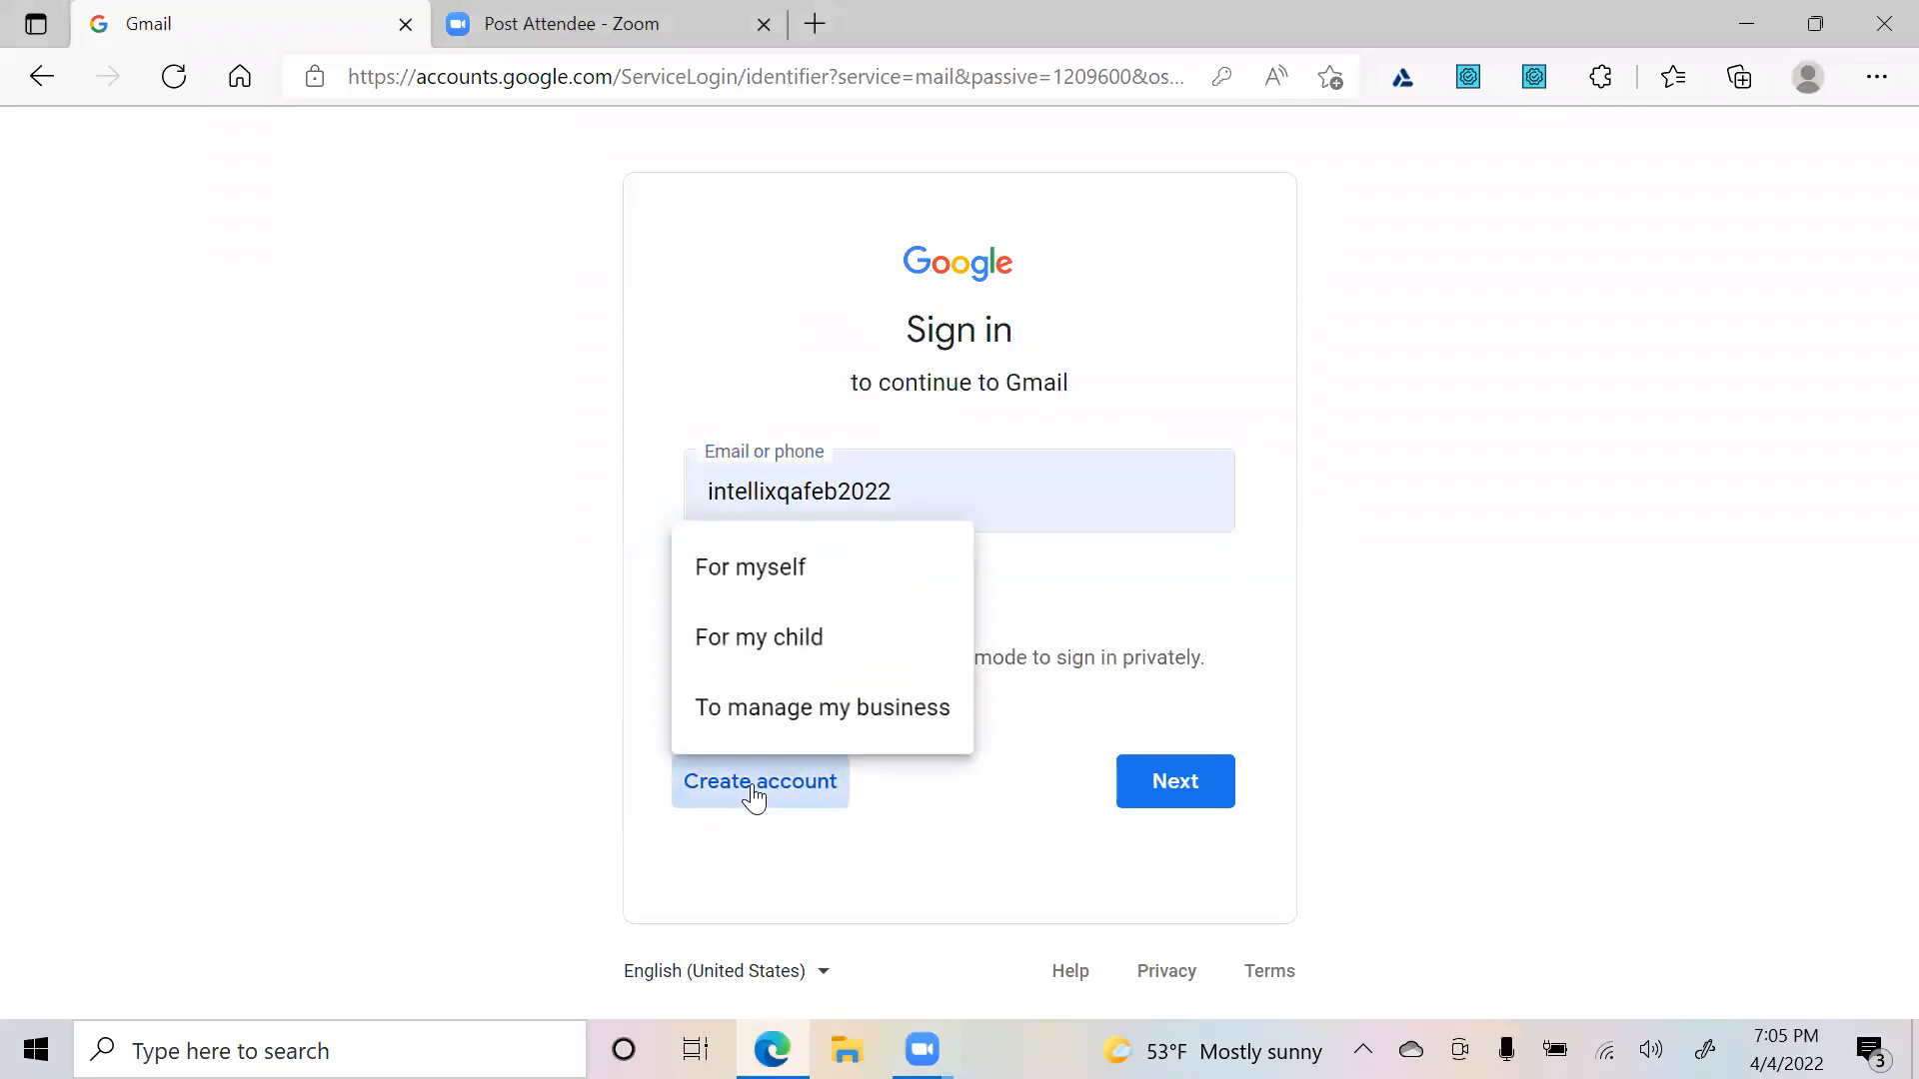
click(787, 574)
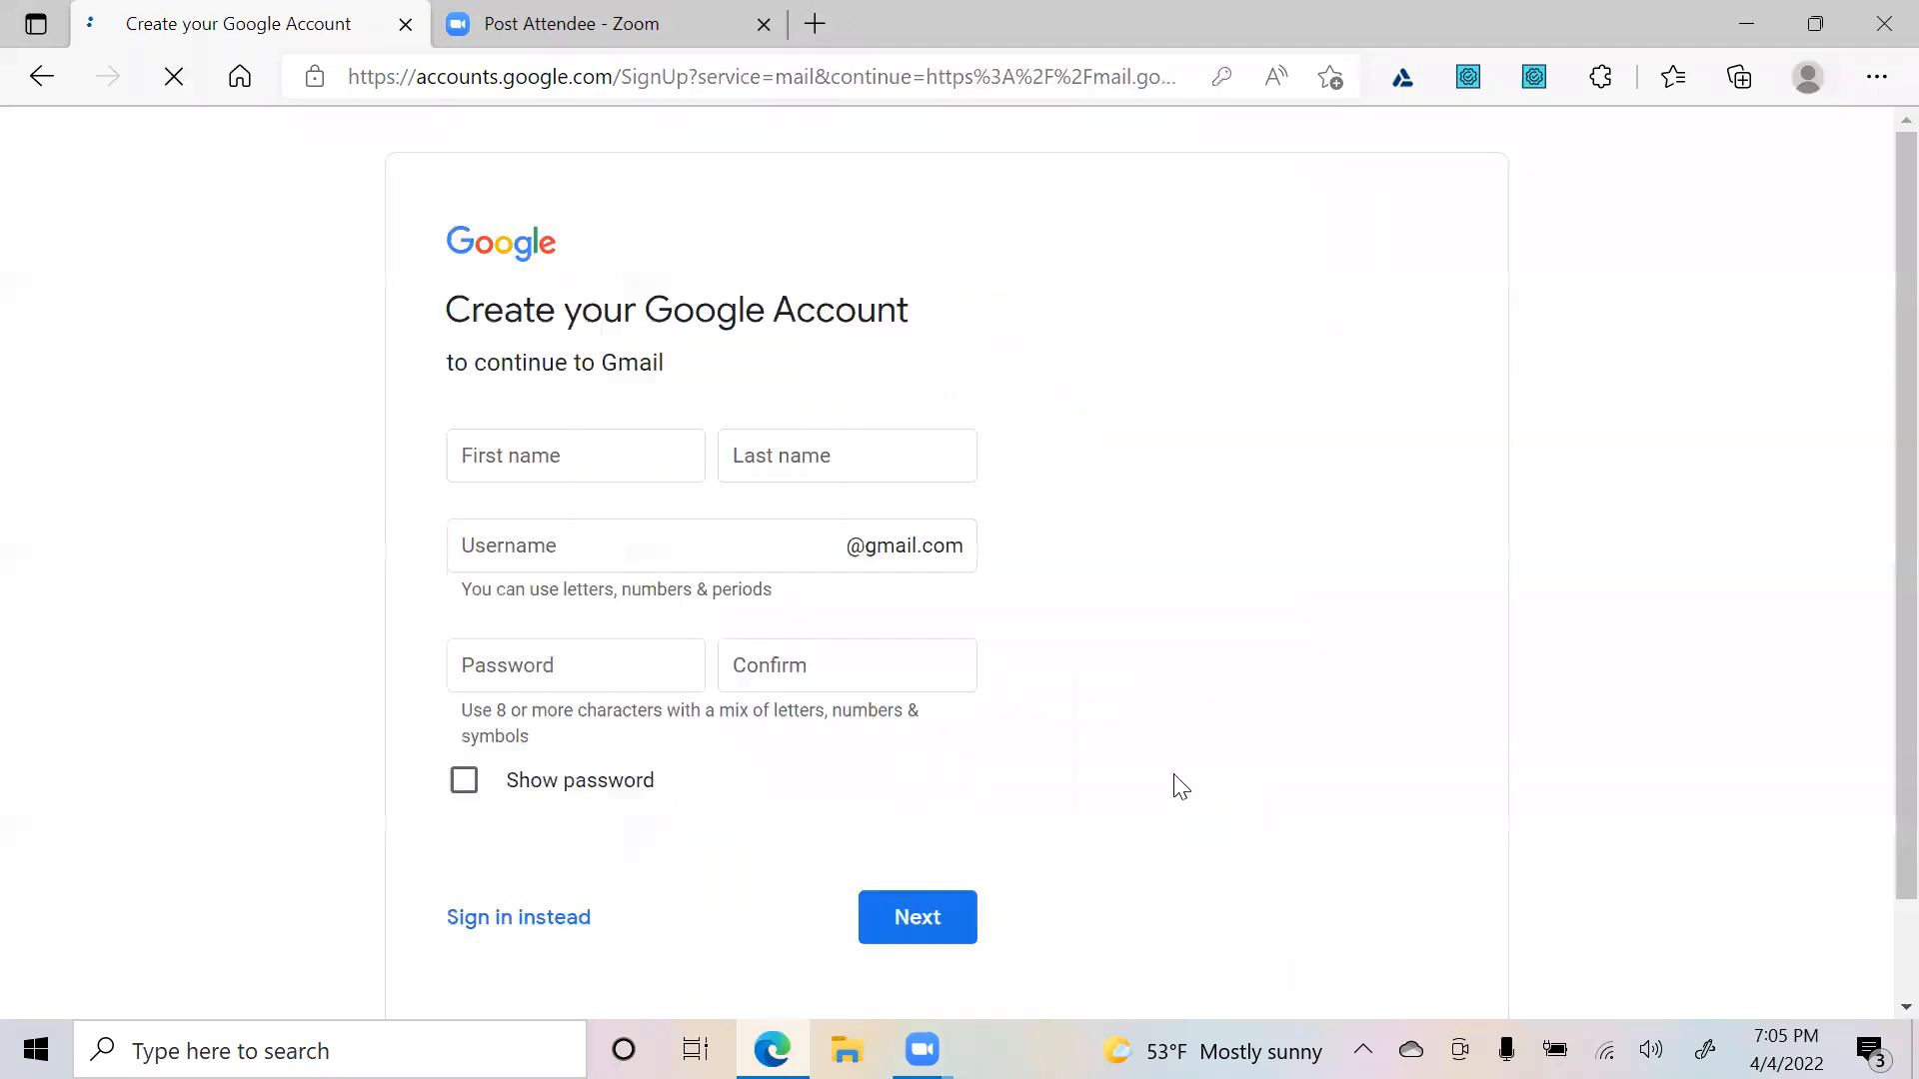
- Enter the first name, last name, username, password and confirmation, then submit
text(IntelliX)
key(Tab)
text(JIRA)
key(Tab)
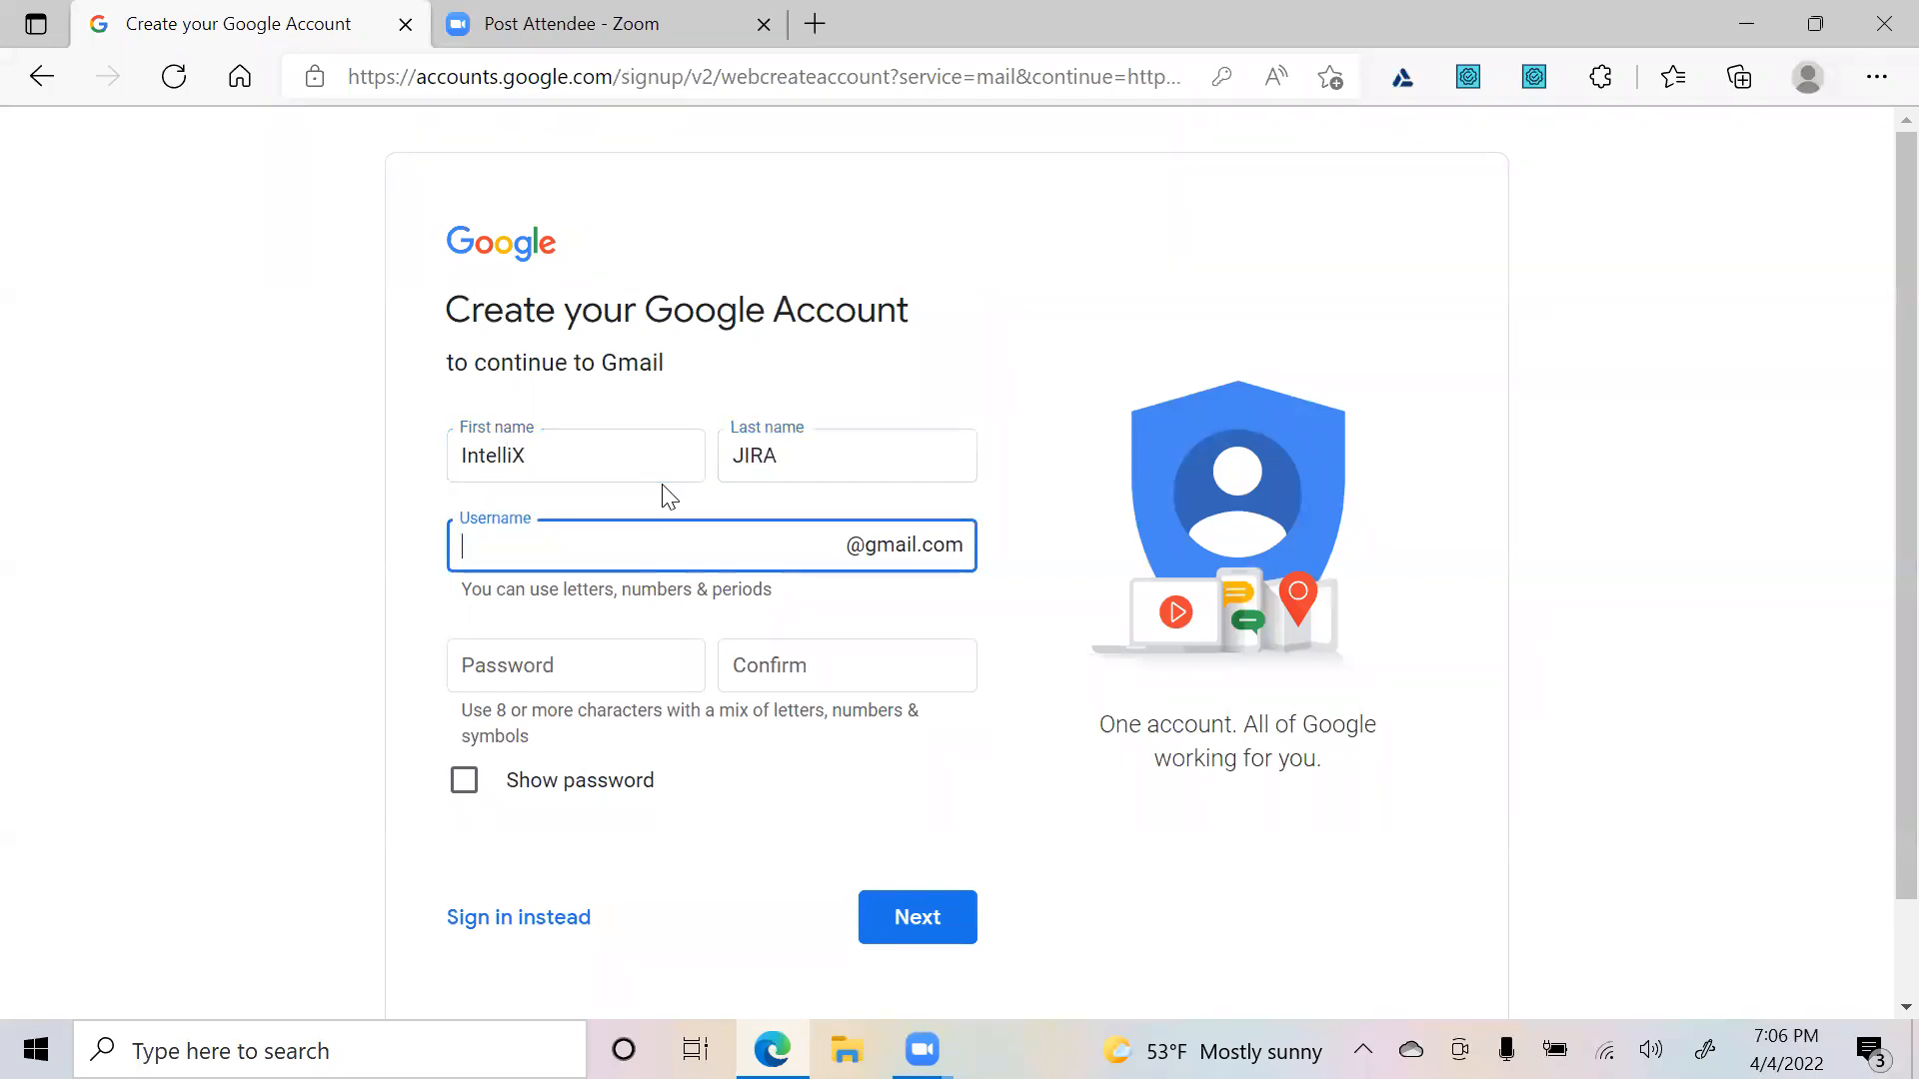
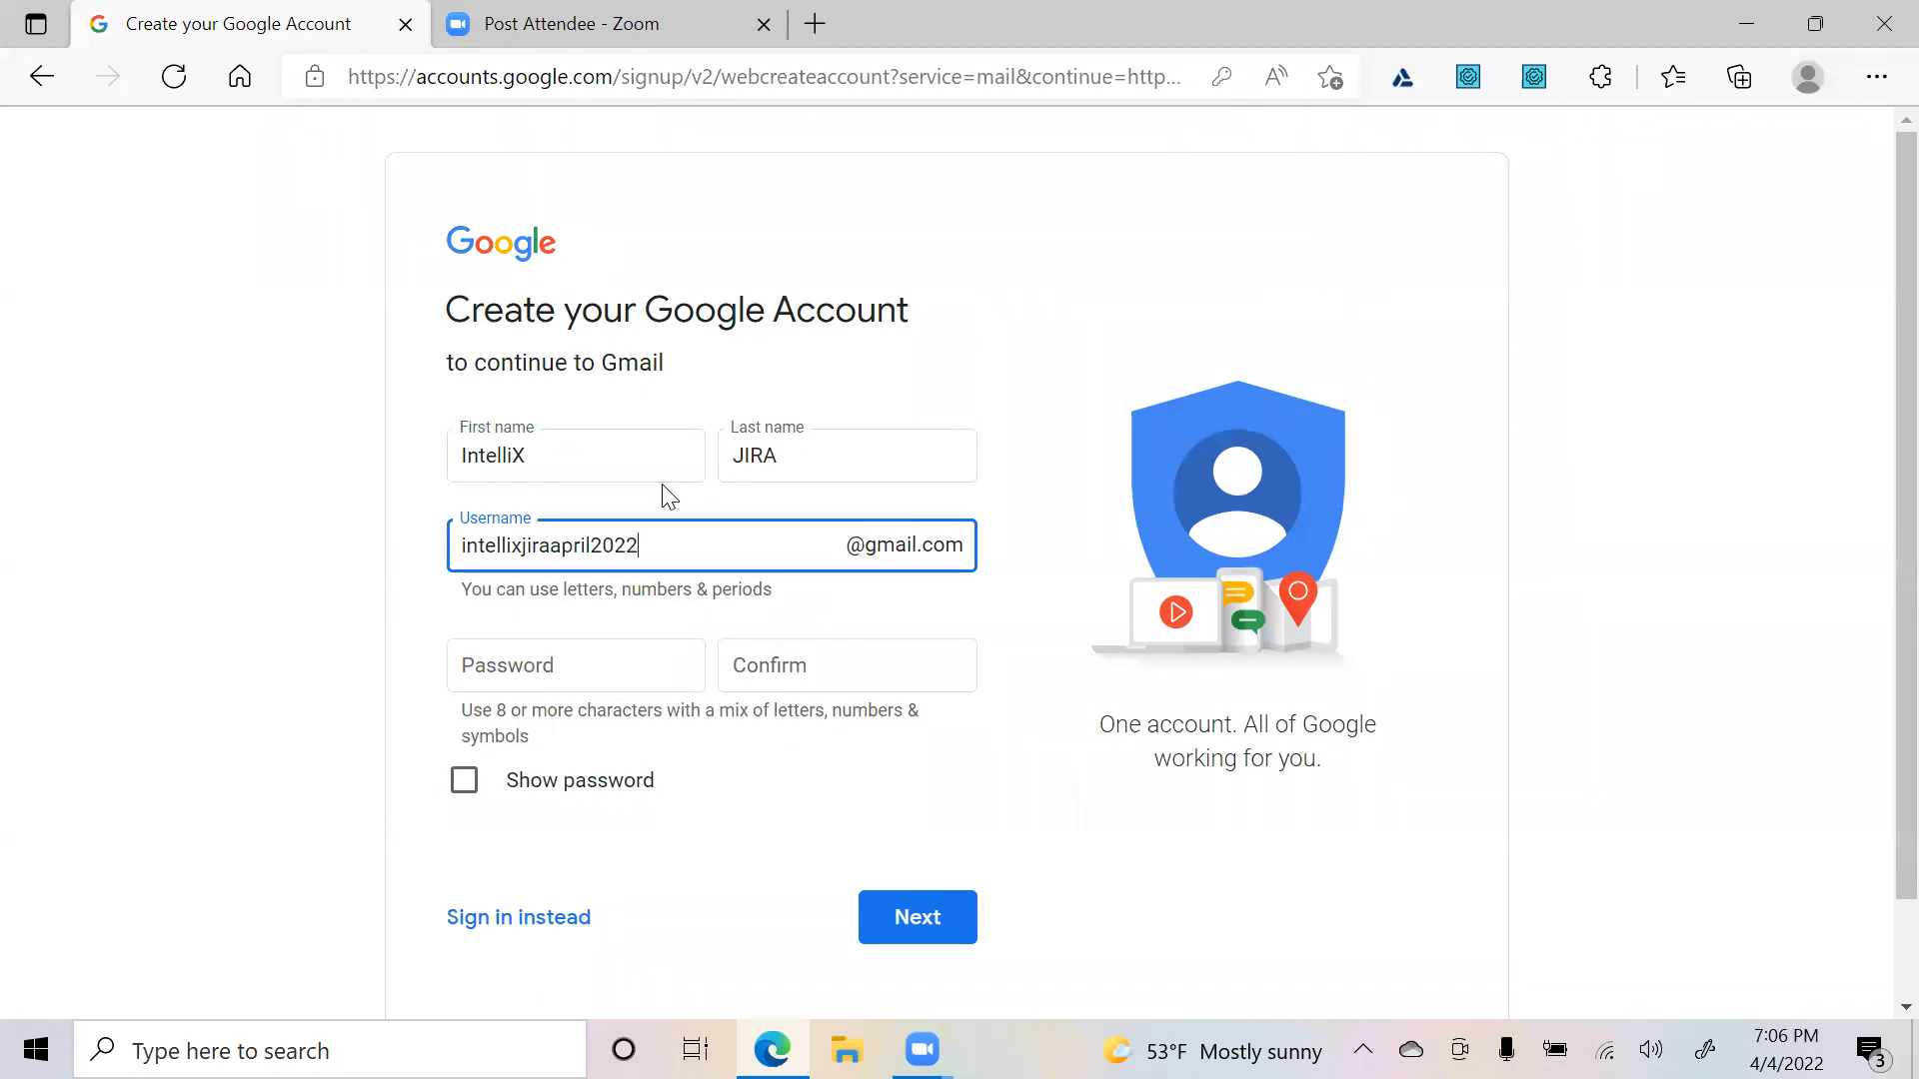
click(616, 660)
text(I••••••••)
key(Tab)
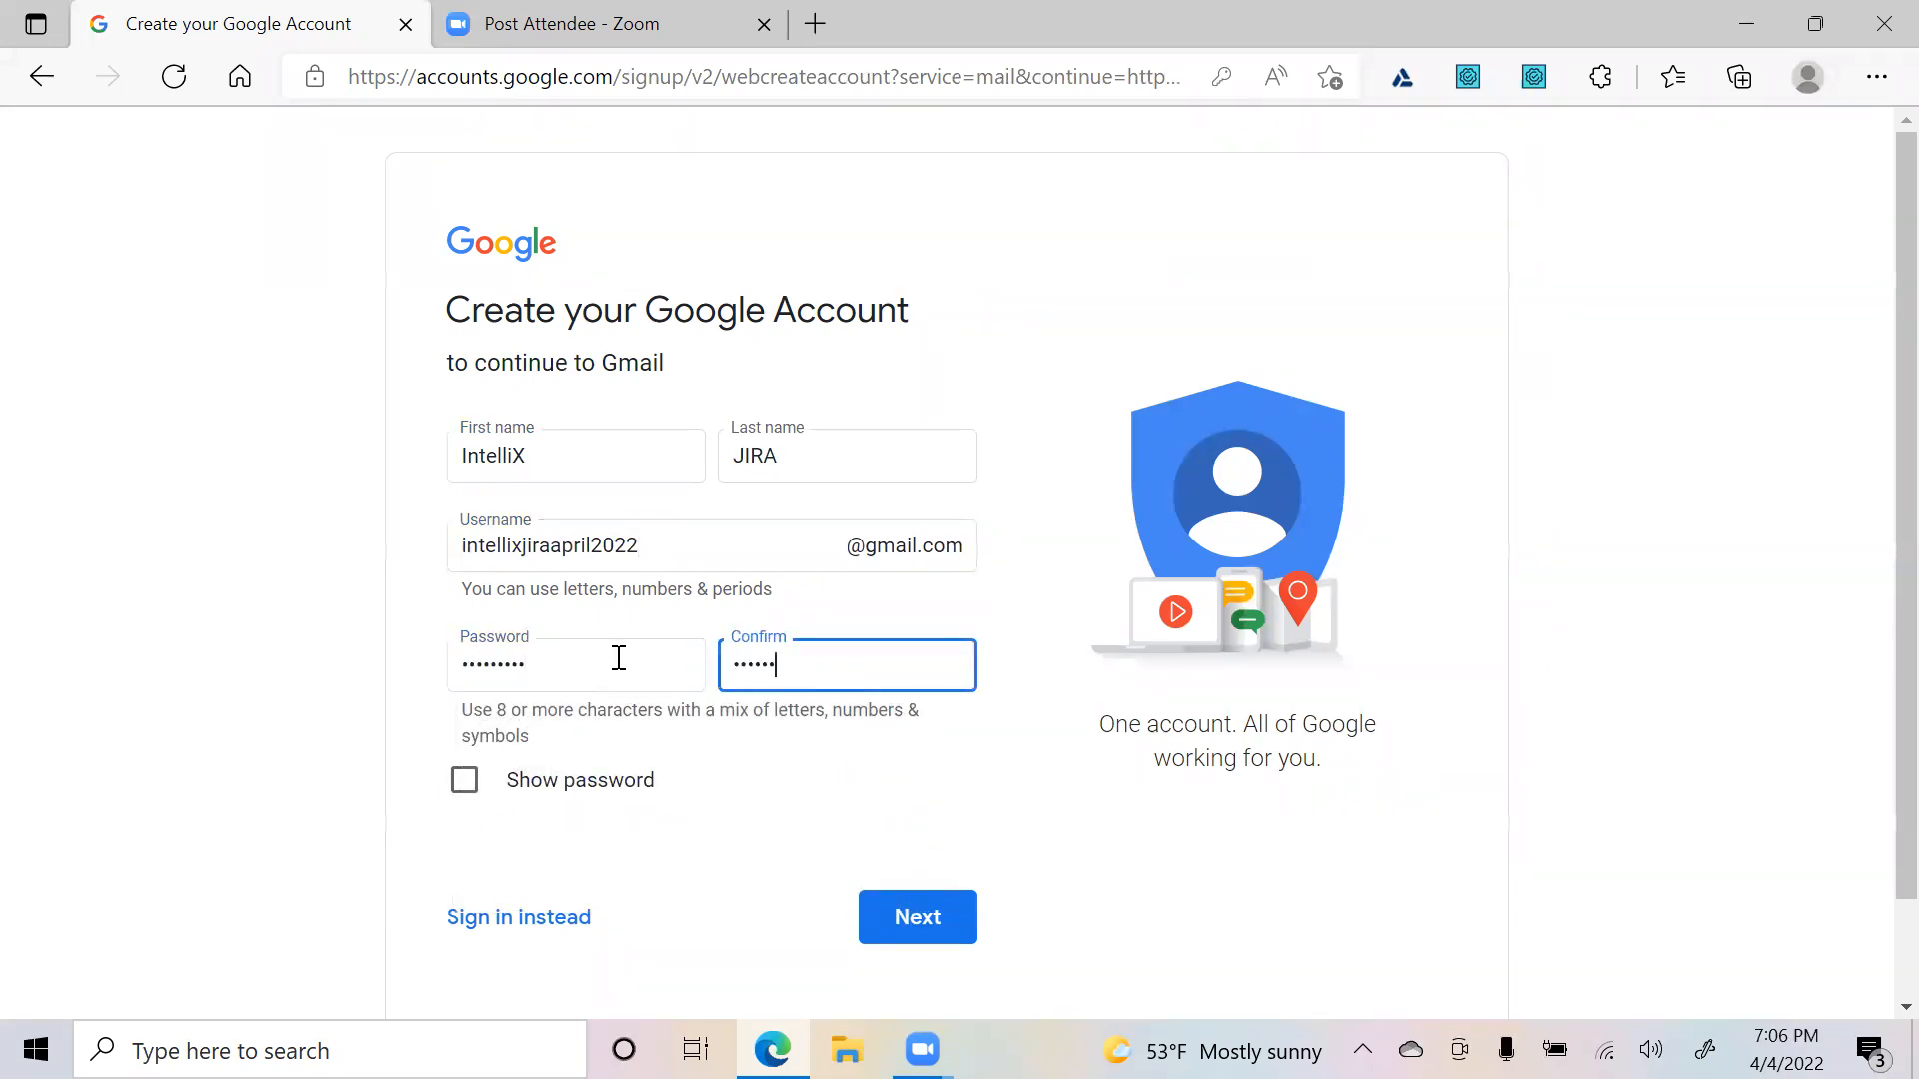
text(•••••••••)
scroll(1299, 859, down, 2)
click(892, 800)
- Copy the chosen username into Notepad and resubmit the sign-up form
drag(659, 429, 129, 420)
key(ctrl+c)
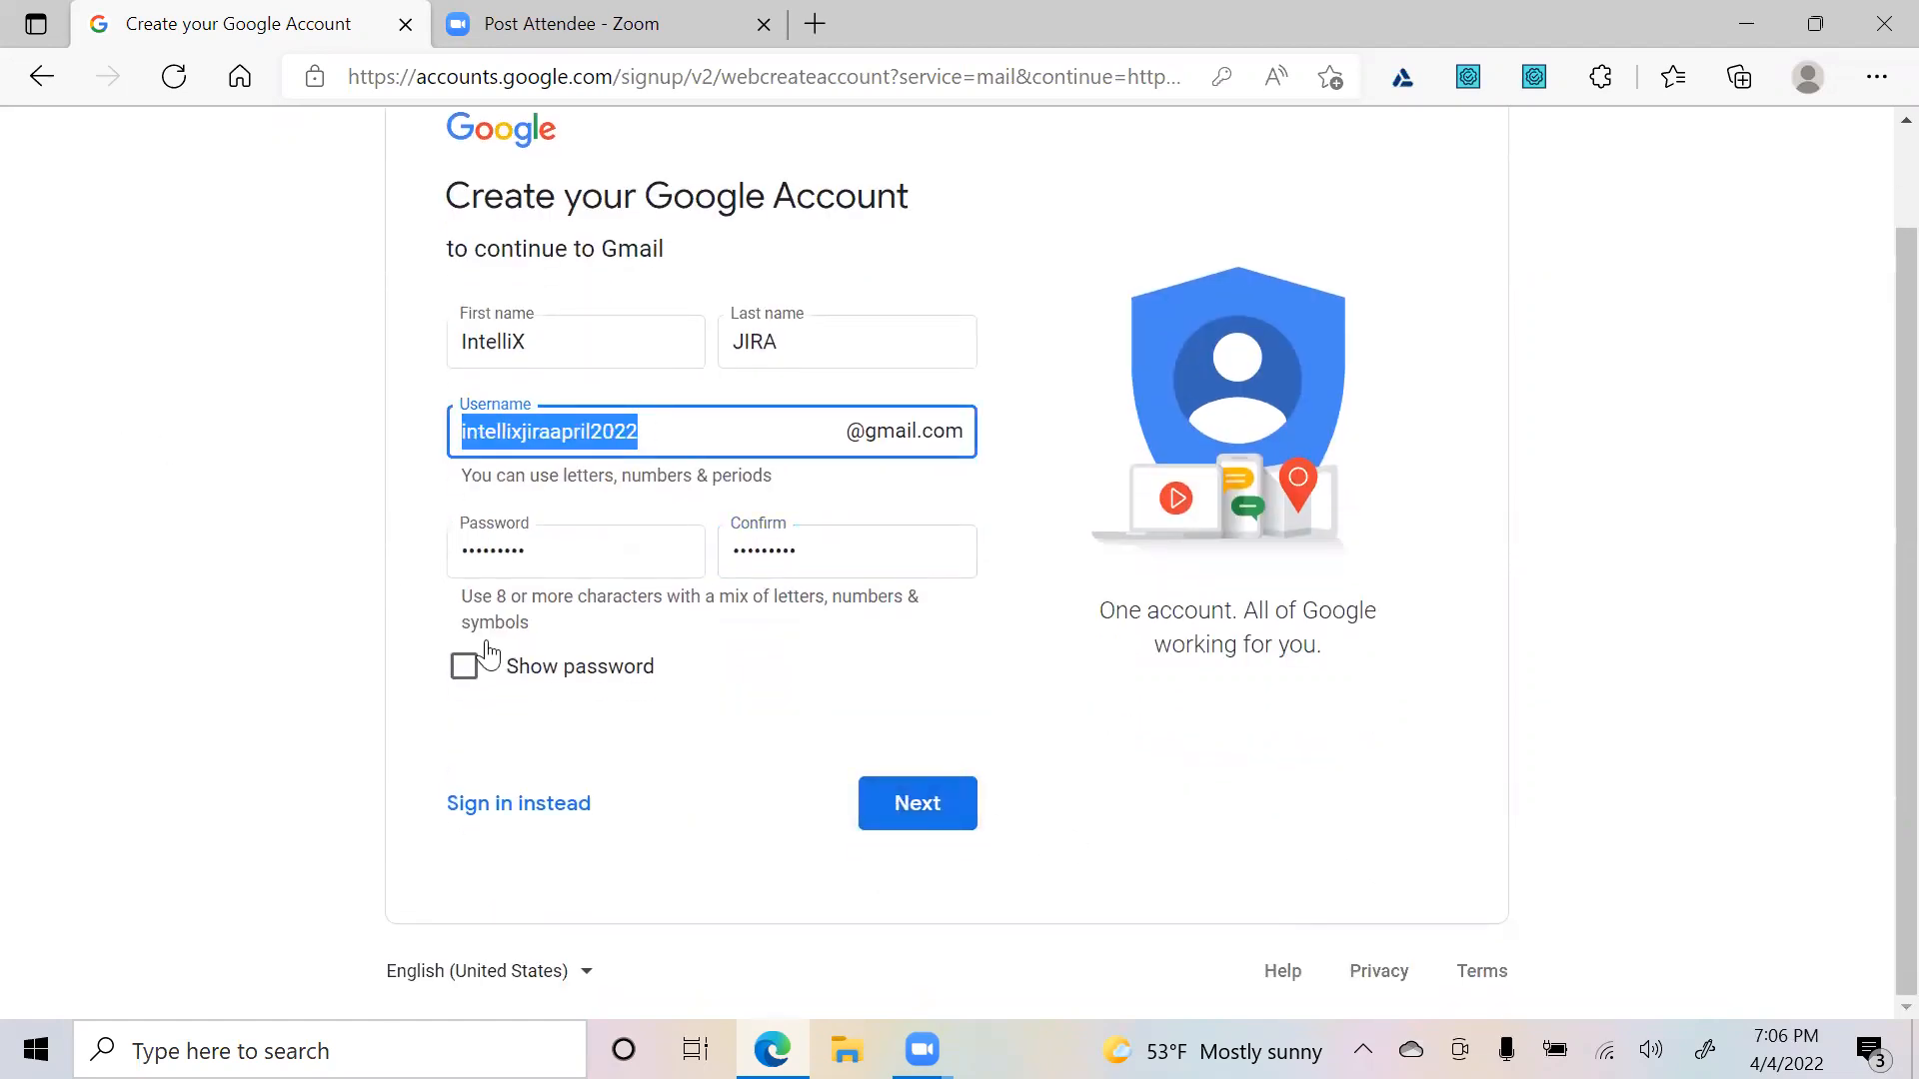
click(230, 640)
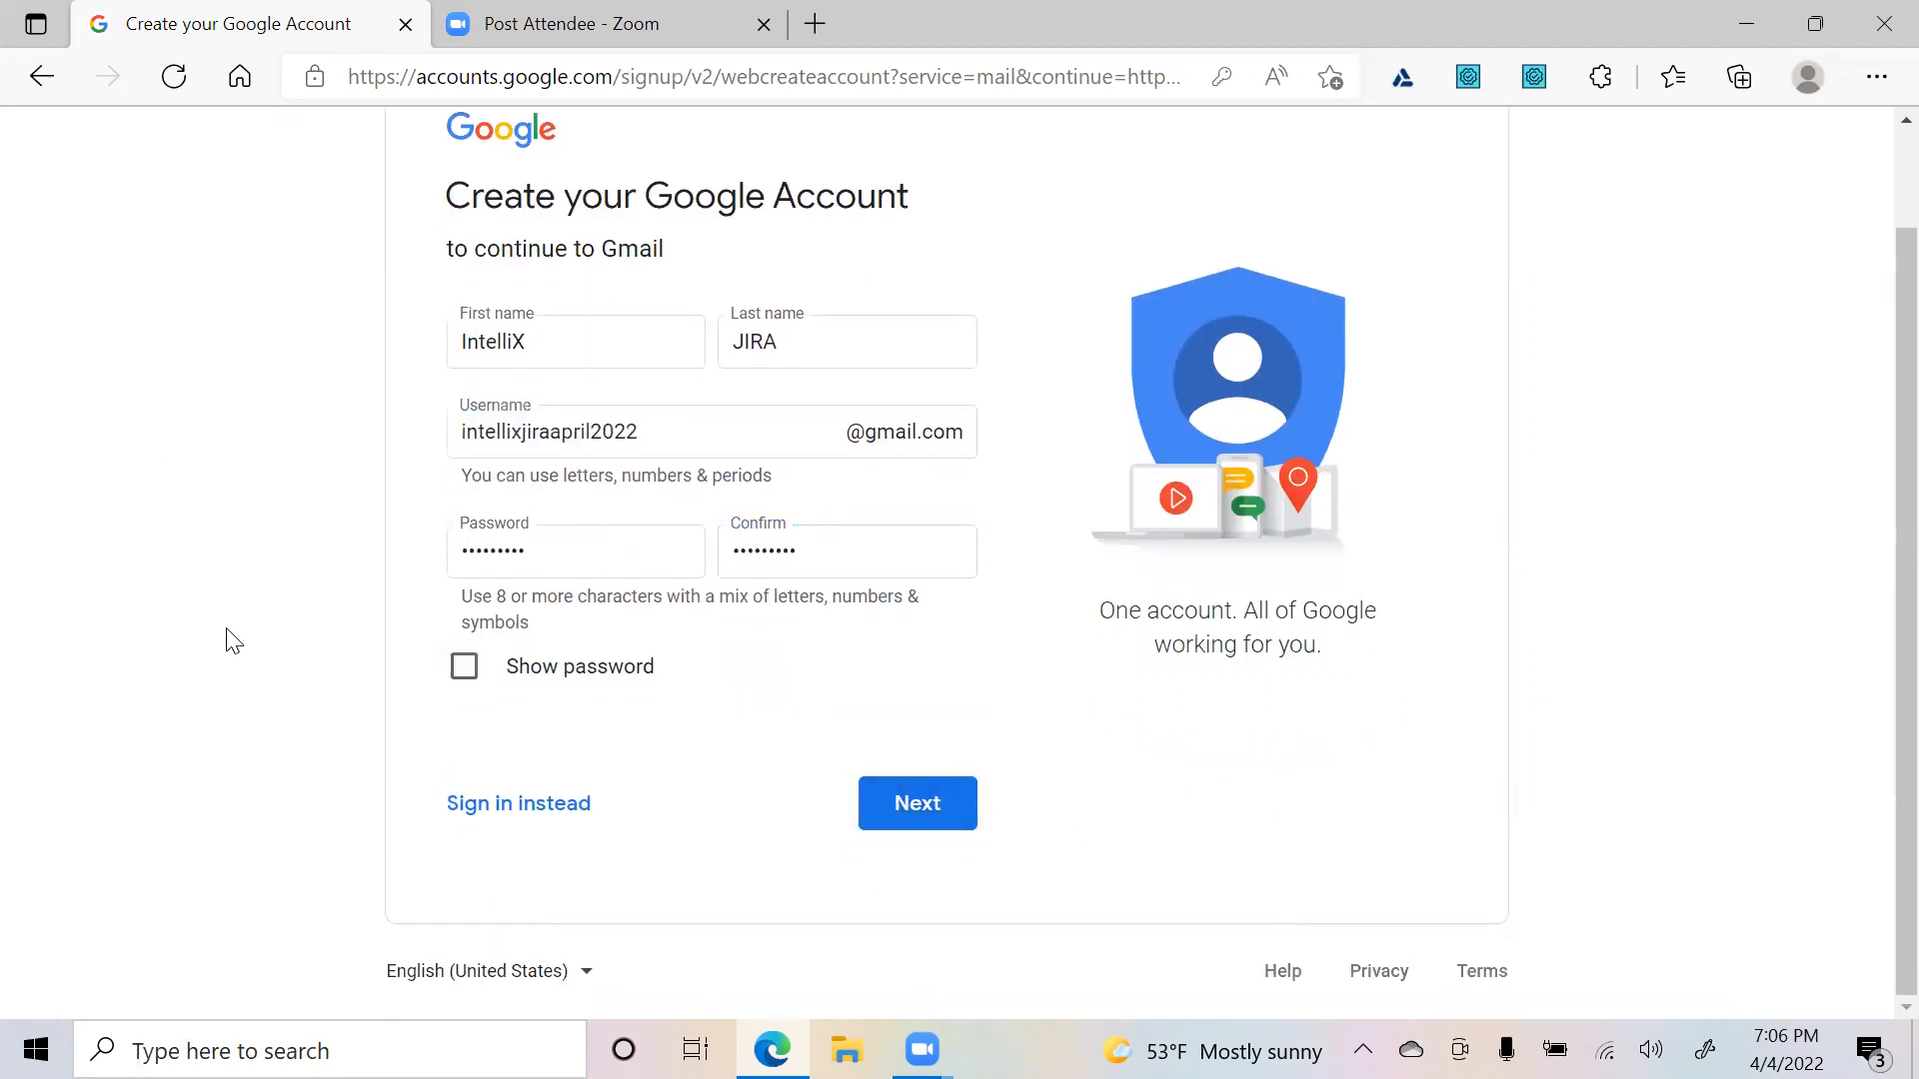
click(209, 1038)
text(notepad)
key(Return)
key(ctrl+v)
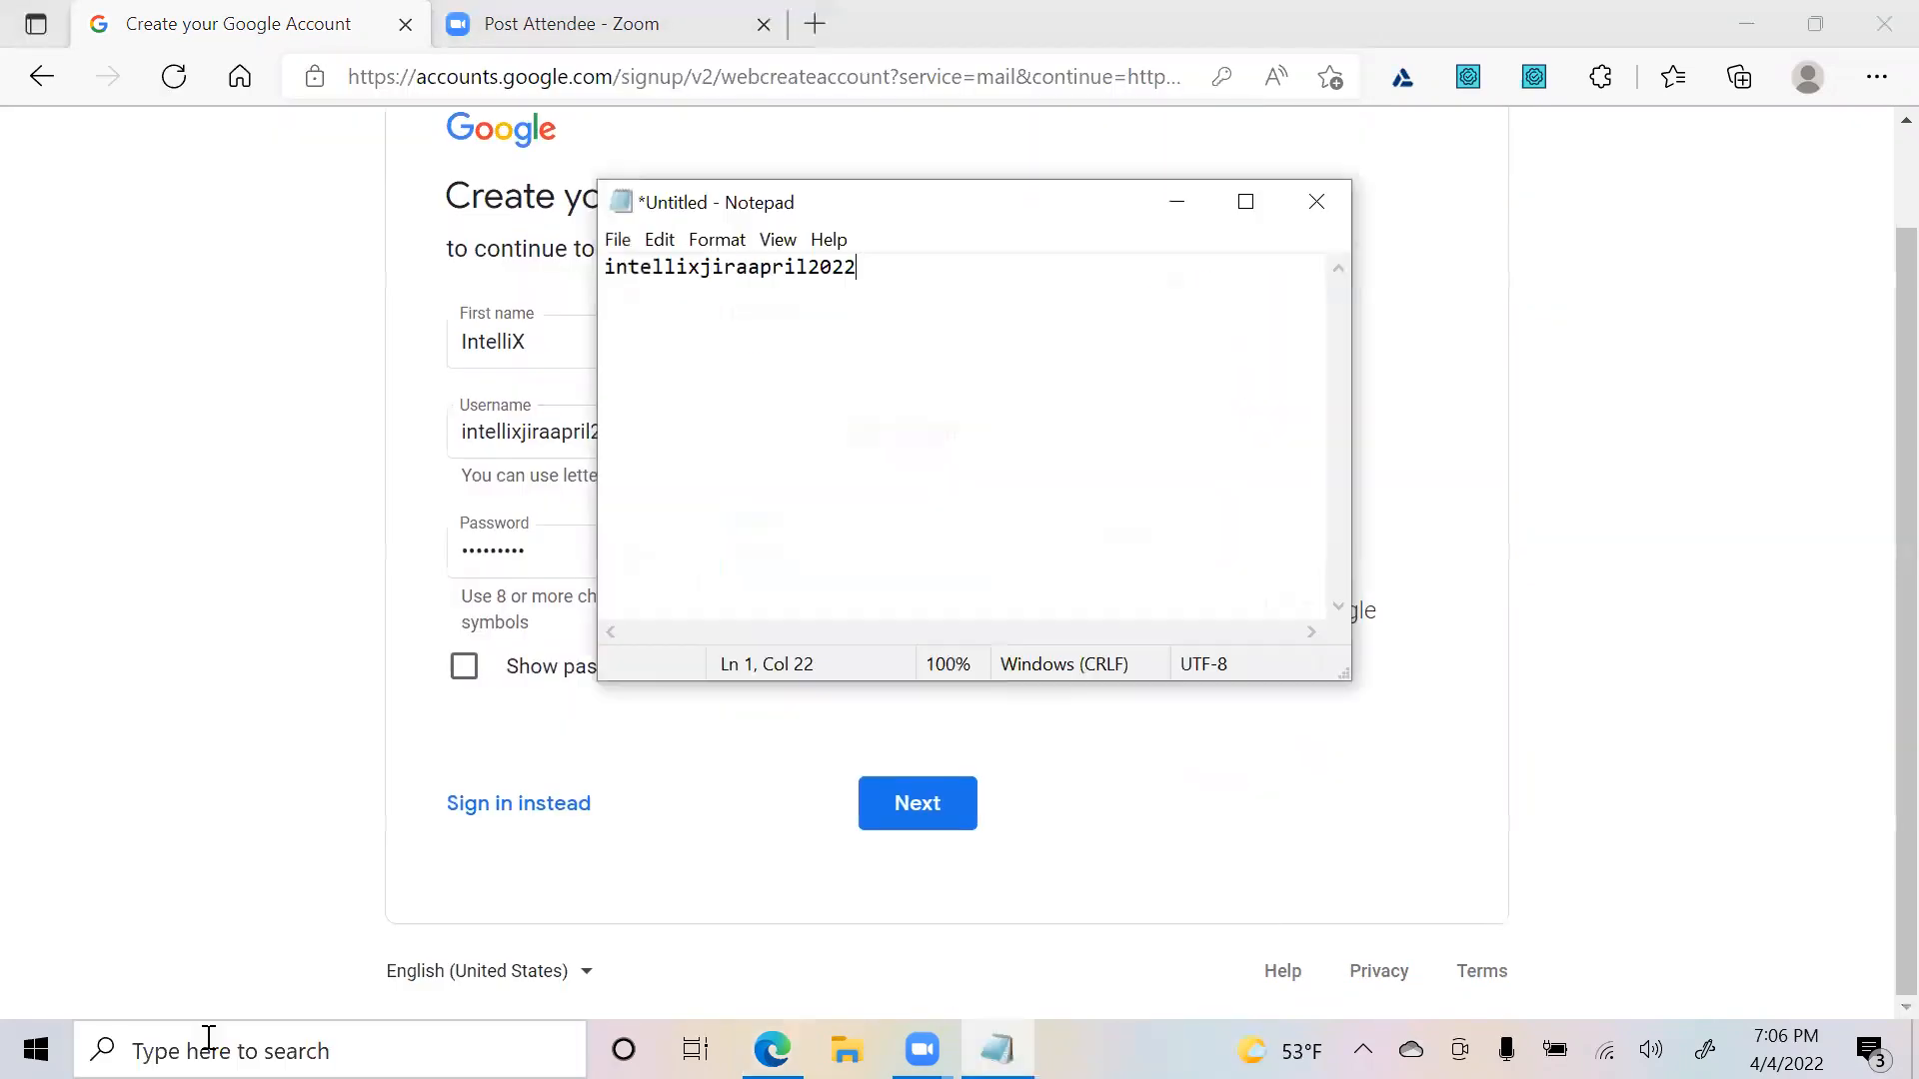
click(105, 719)
click(934, 807)
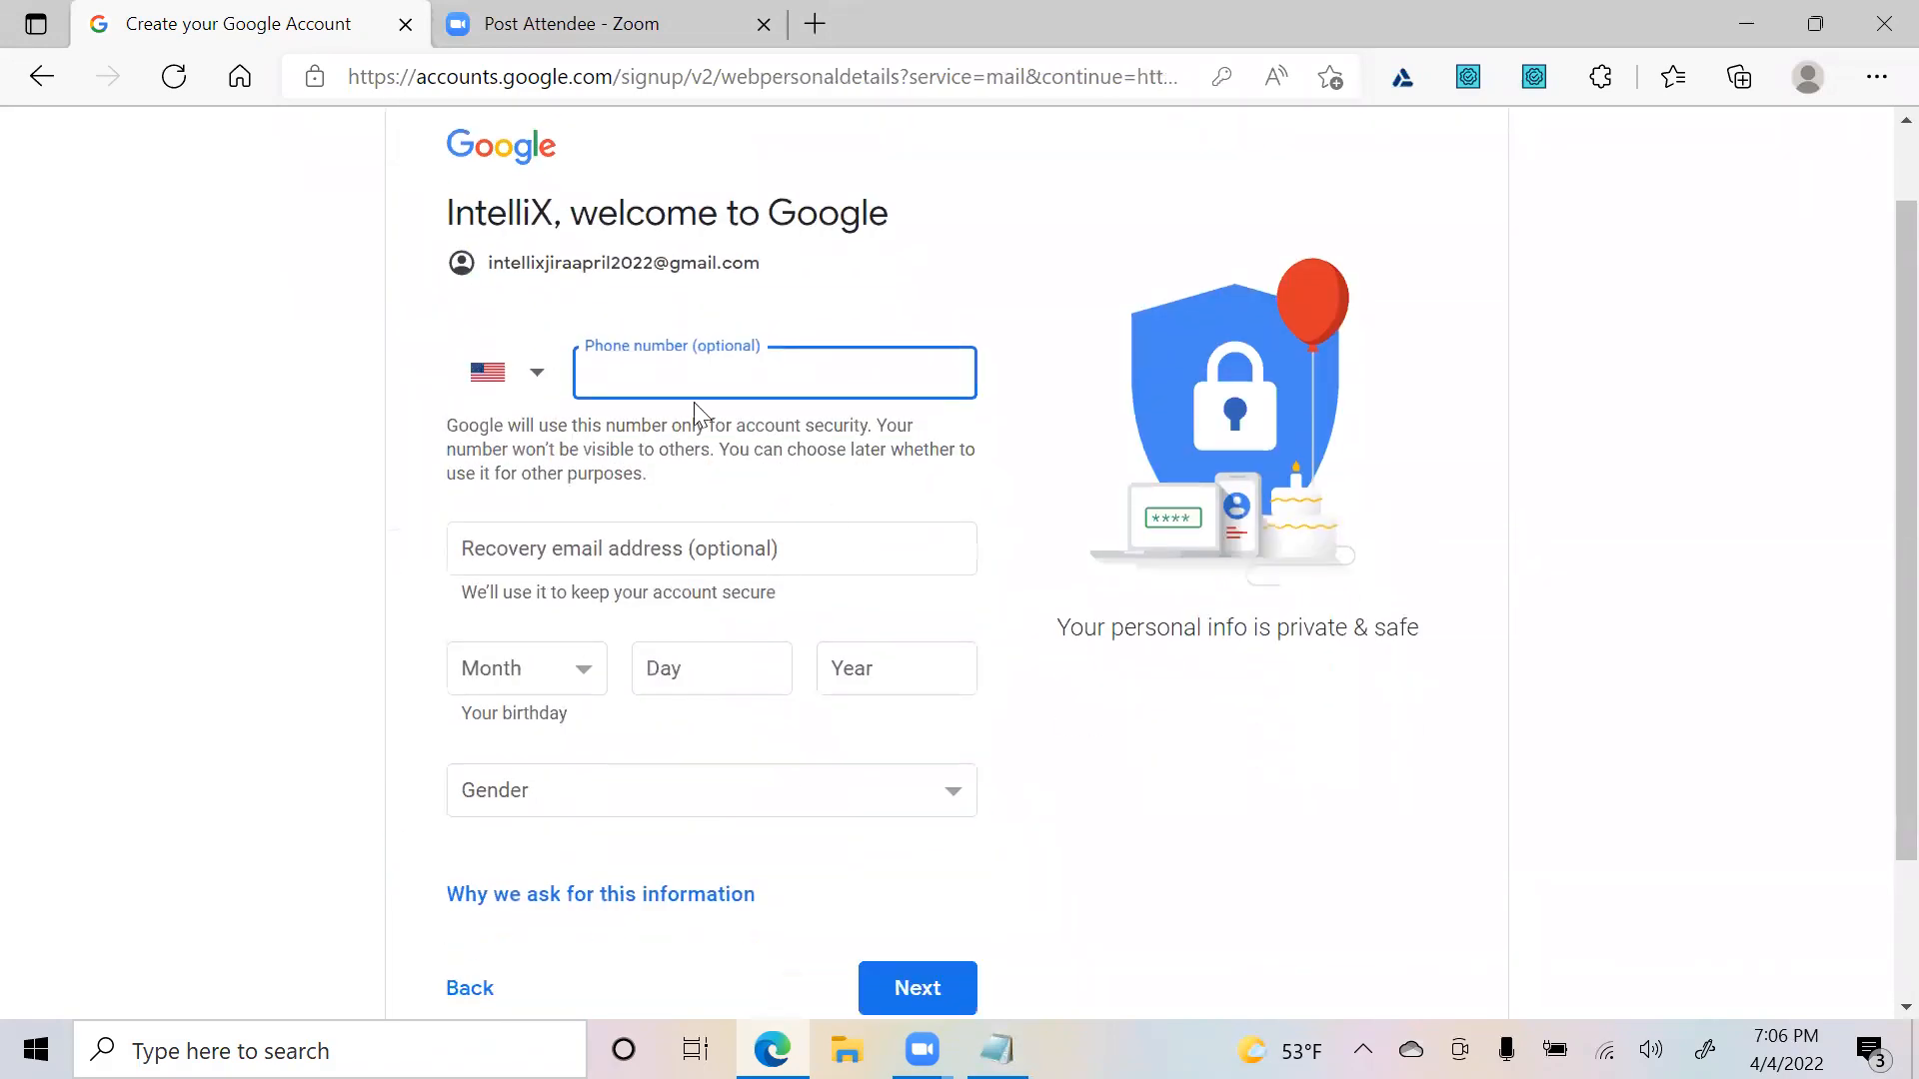
- Set the birthday to January 1, 1980 and the gender to Male
scroll(693, 401, down, 2)
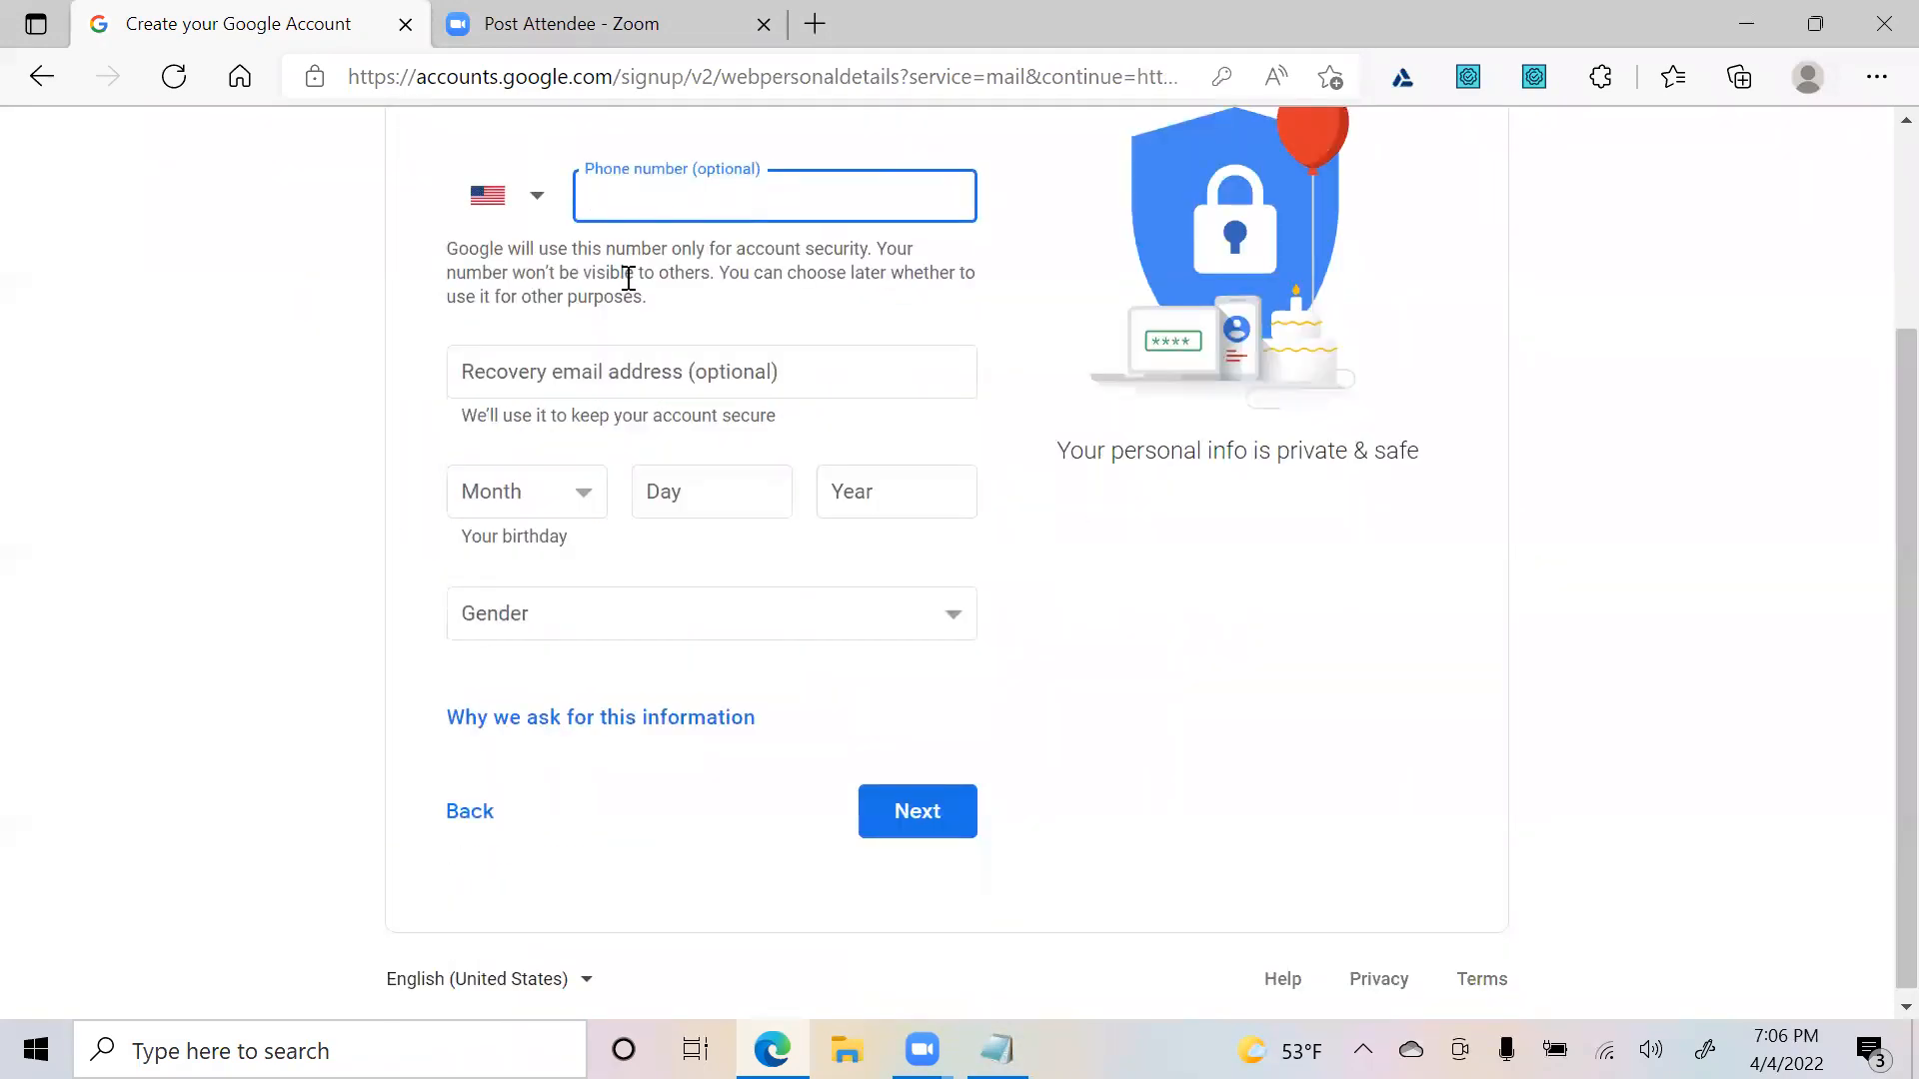
click(927, 817)
click(529, 491)
click(526, 544)
click(724, 497)
text(1)
click(917, 508)
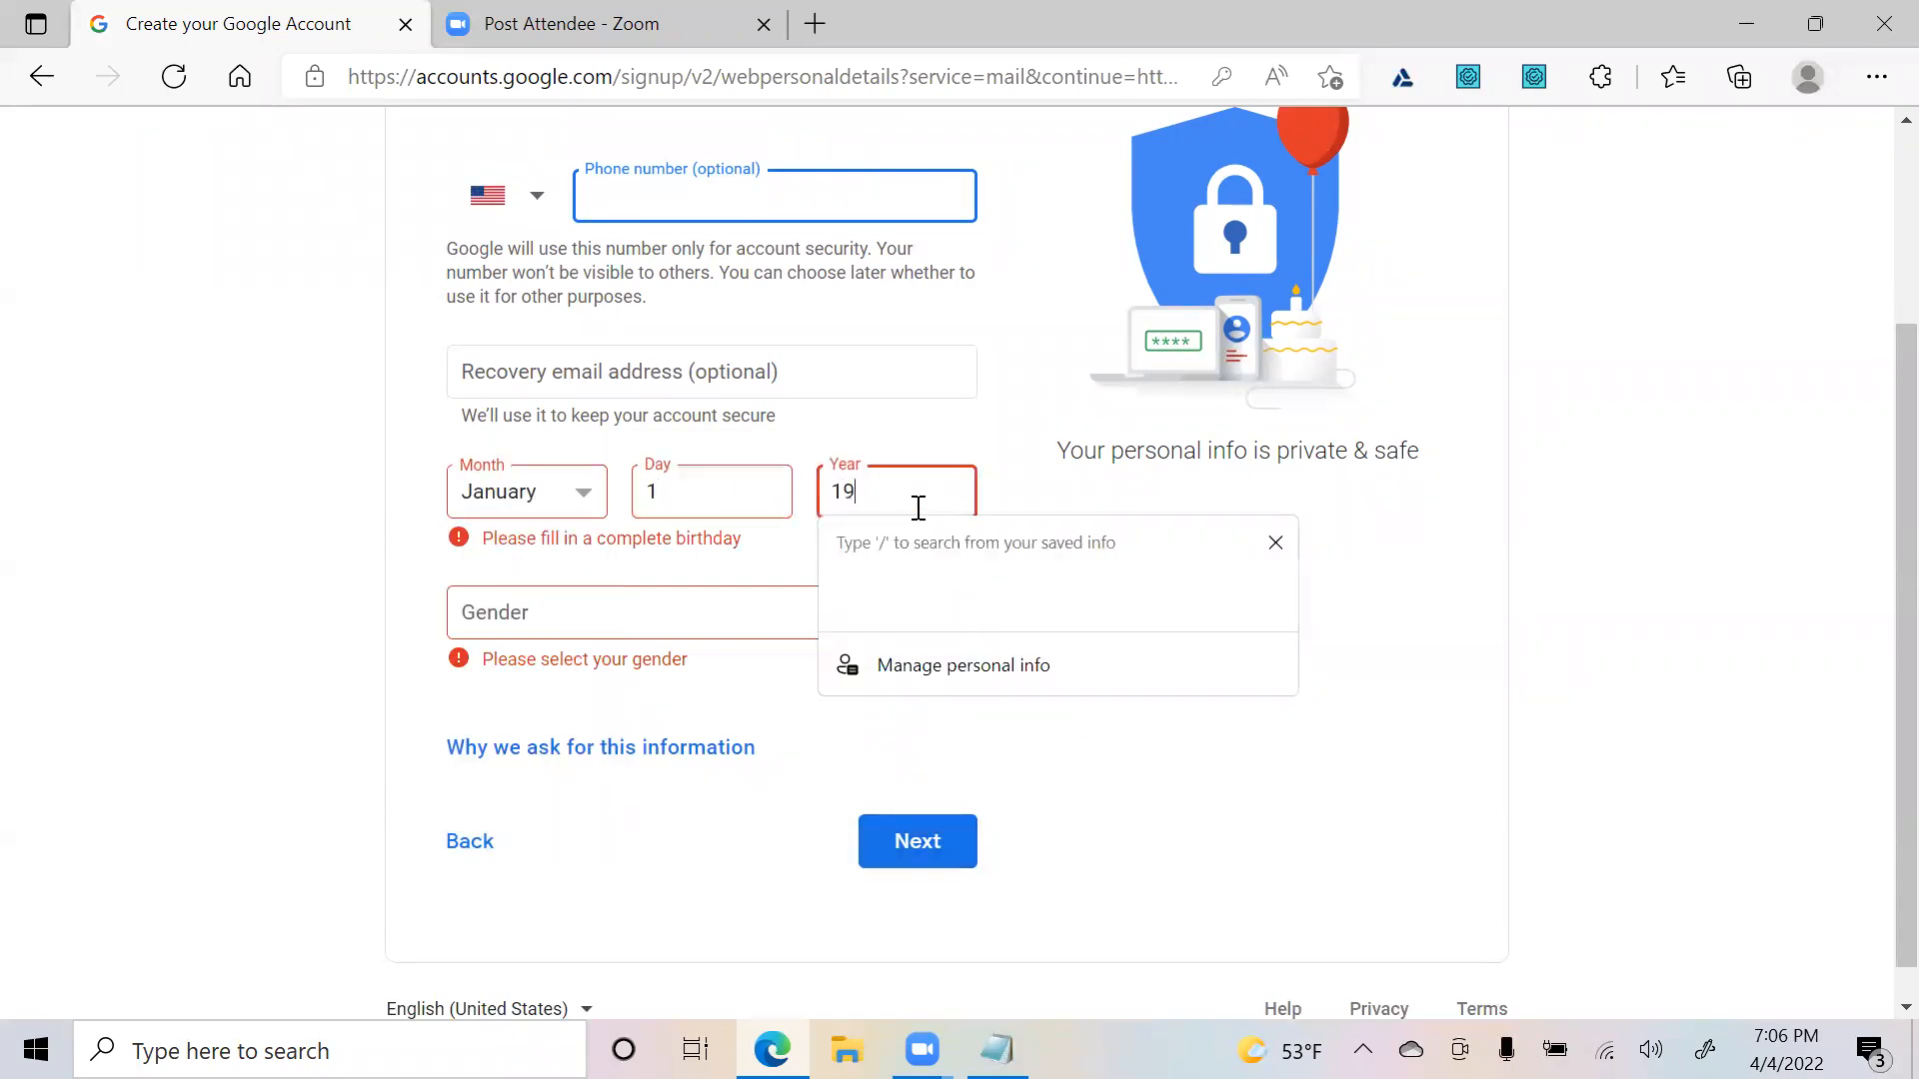
text(1980)
key(Tab)
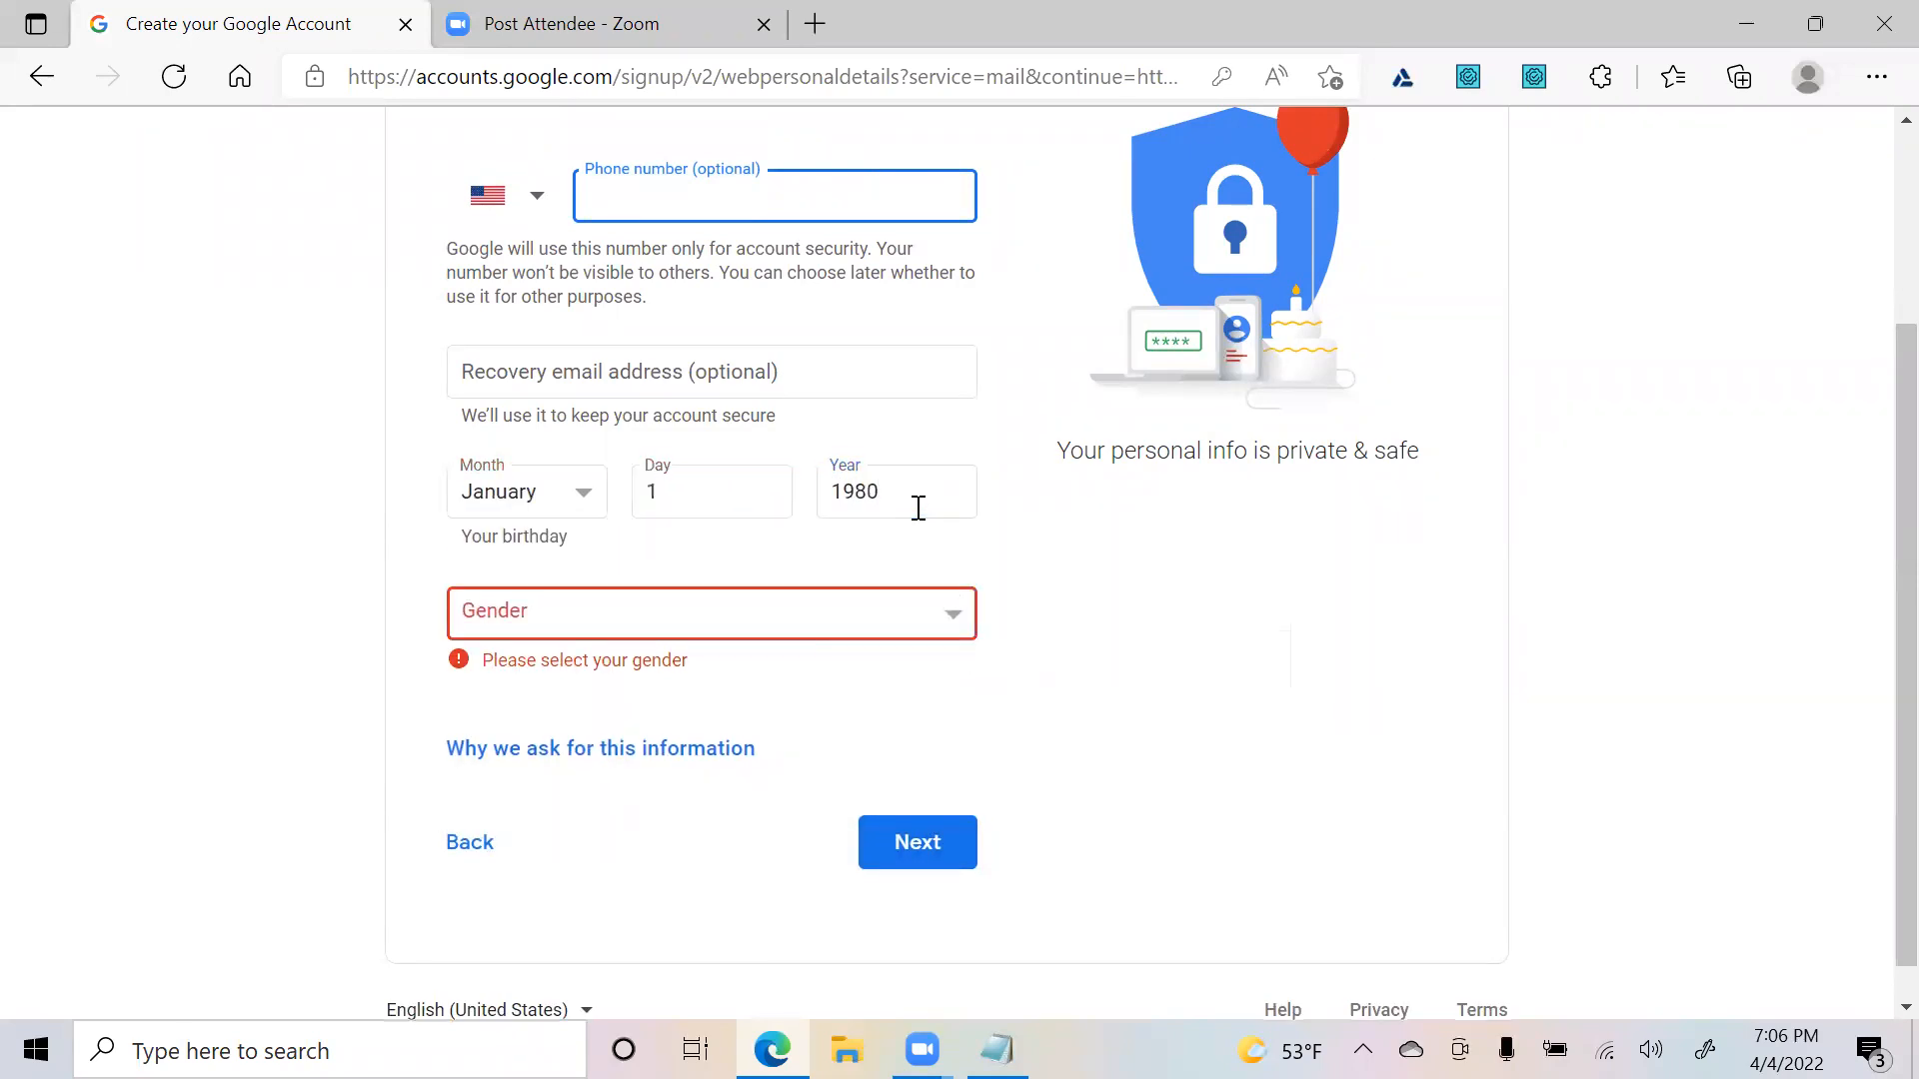
key(m)
- Continue to the privacy terms and accept them to create the account
click(913, 811)
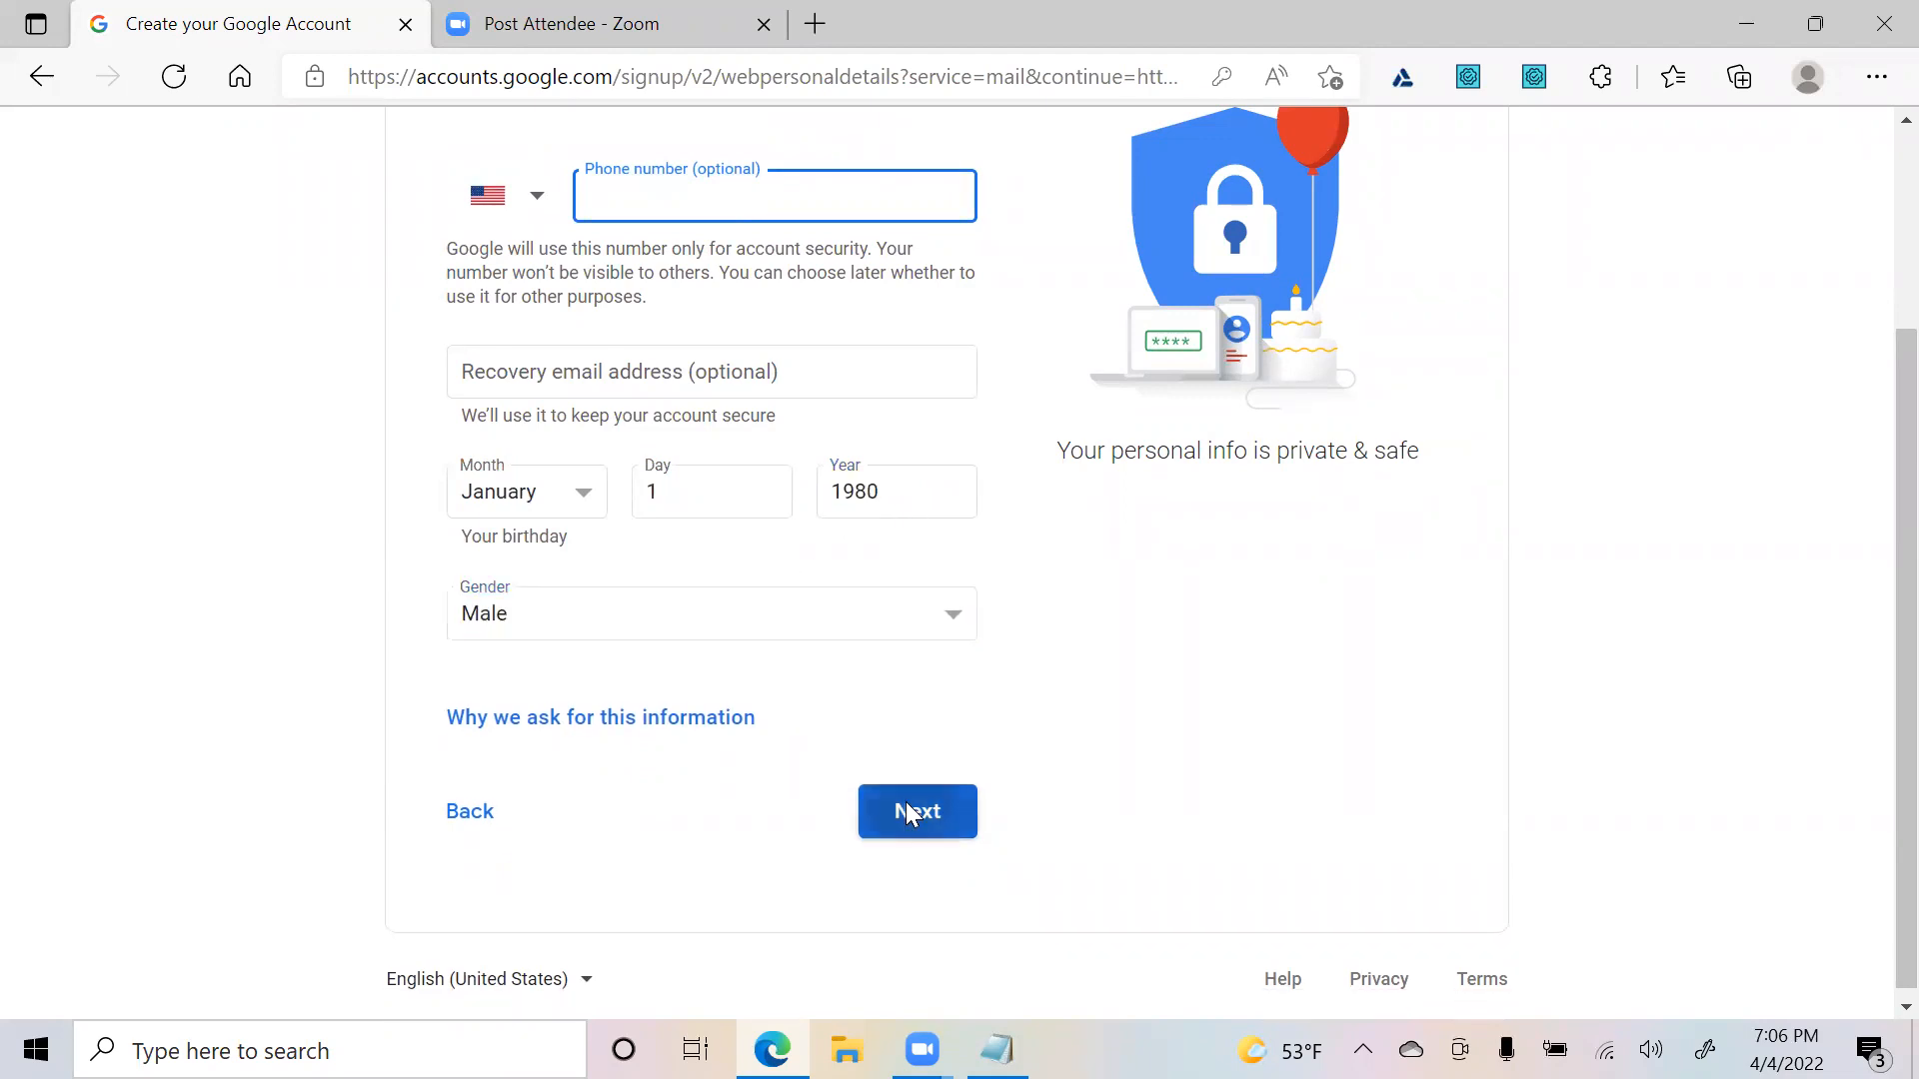
scroll(882, 672, down, 15)
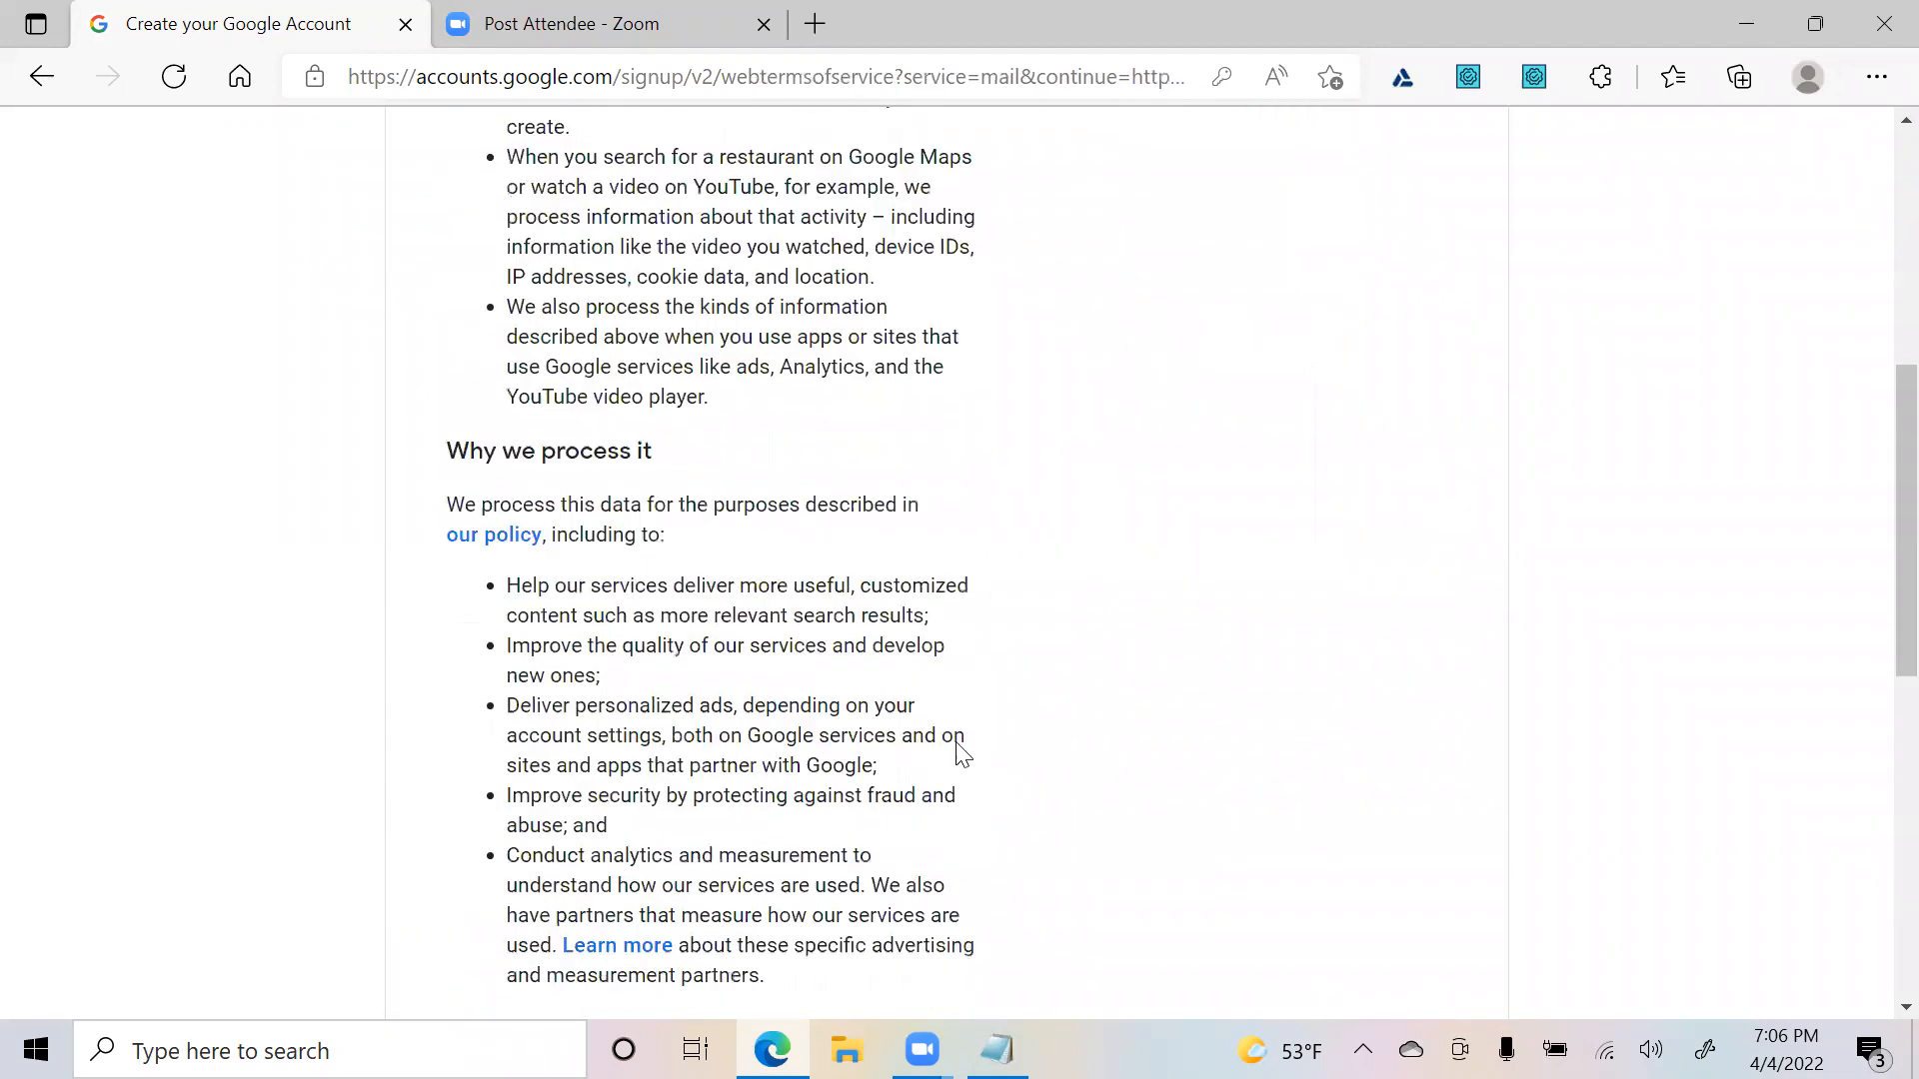
click(908, 868)
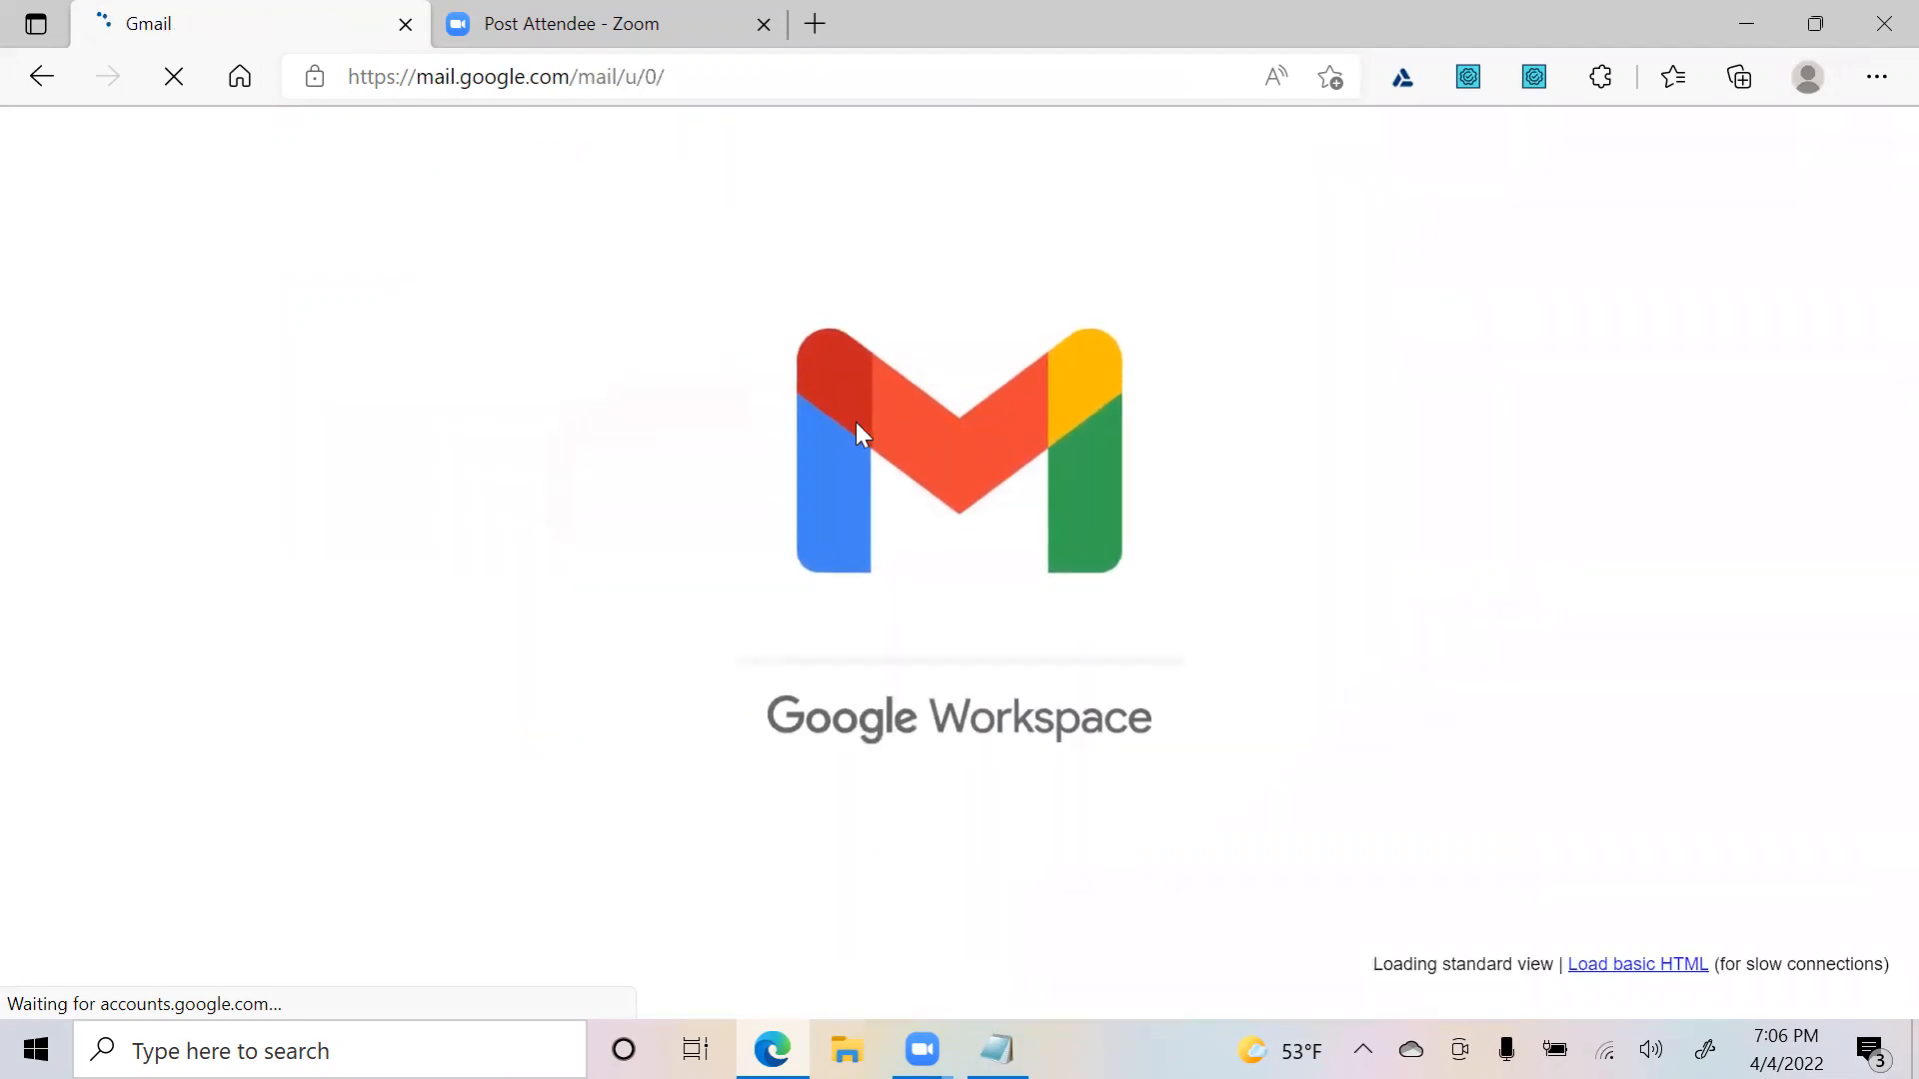
- In a new tab, search Bing for 'jira atlassian login' and scroll through the results
click(823, 16)
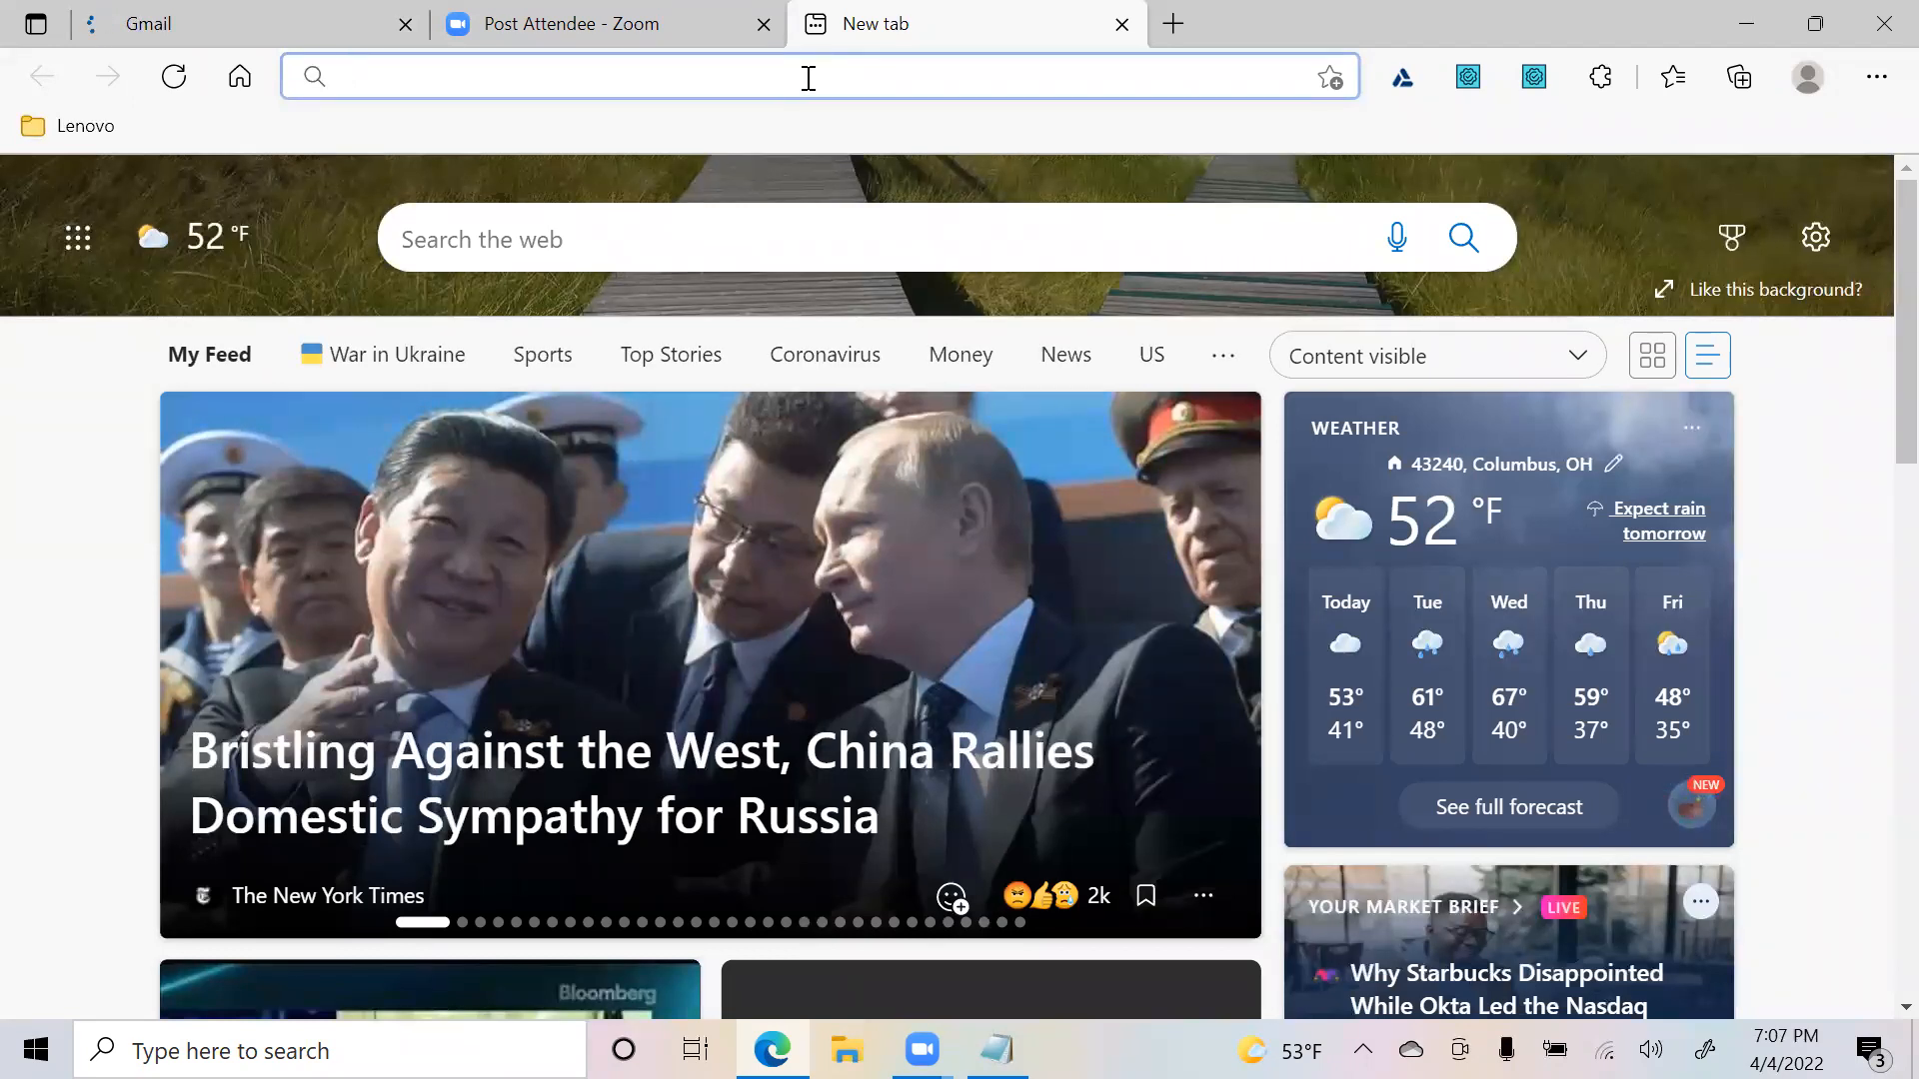
text(ji)
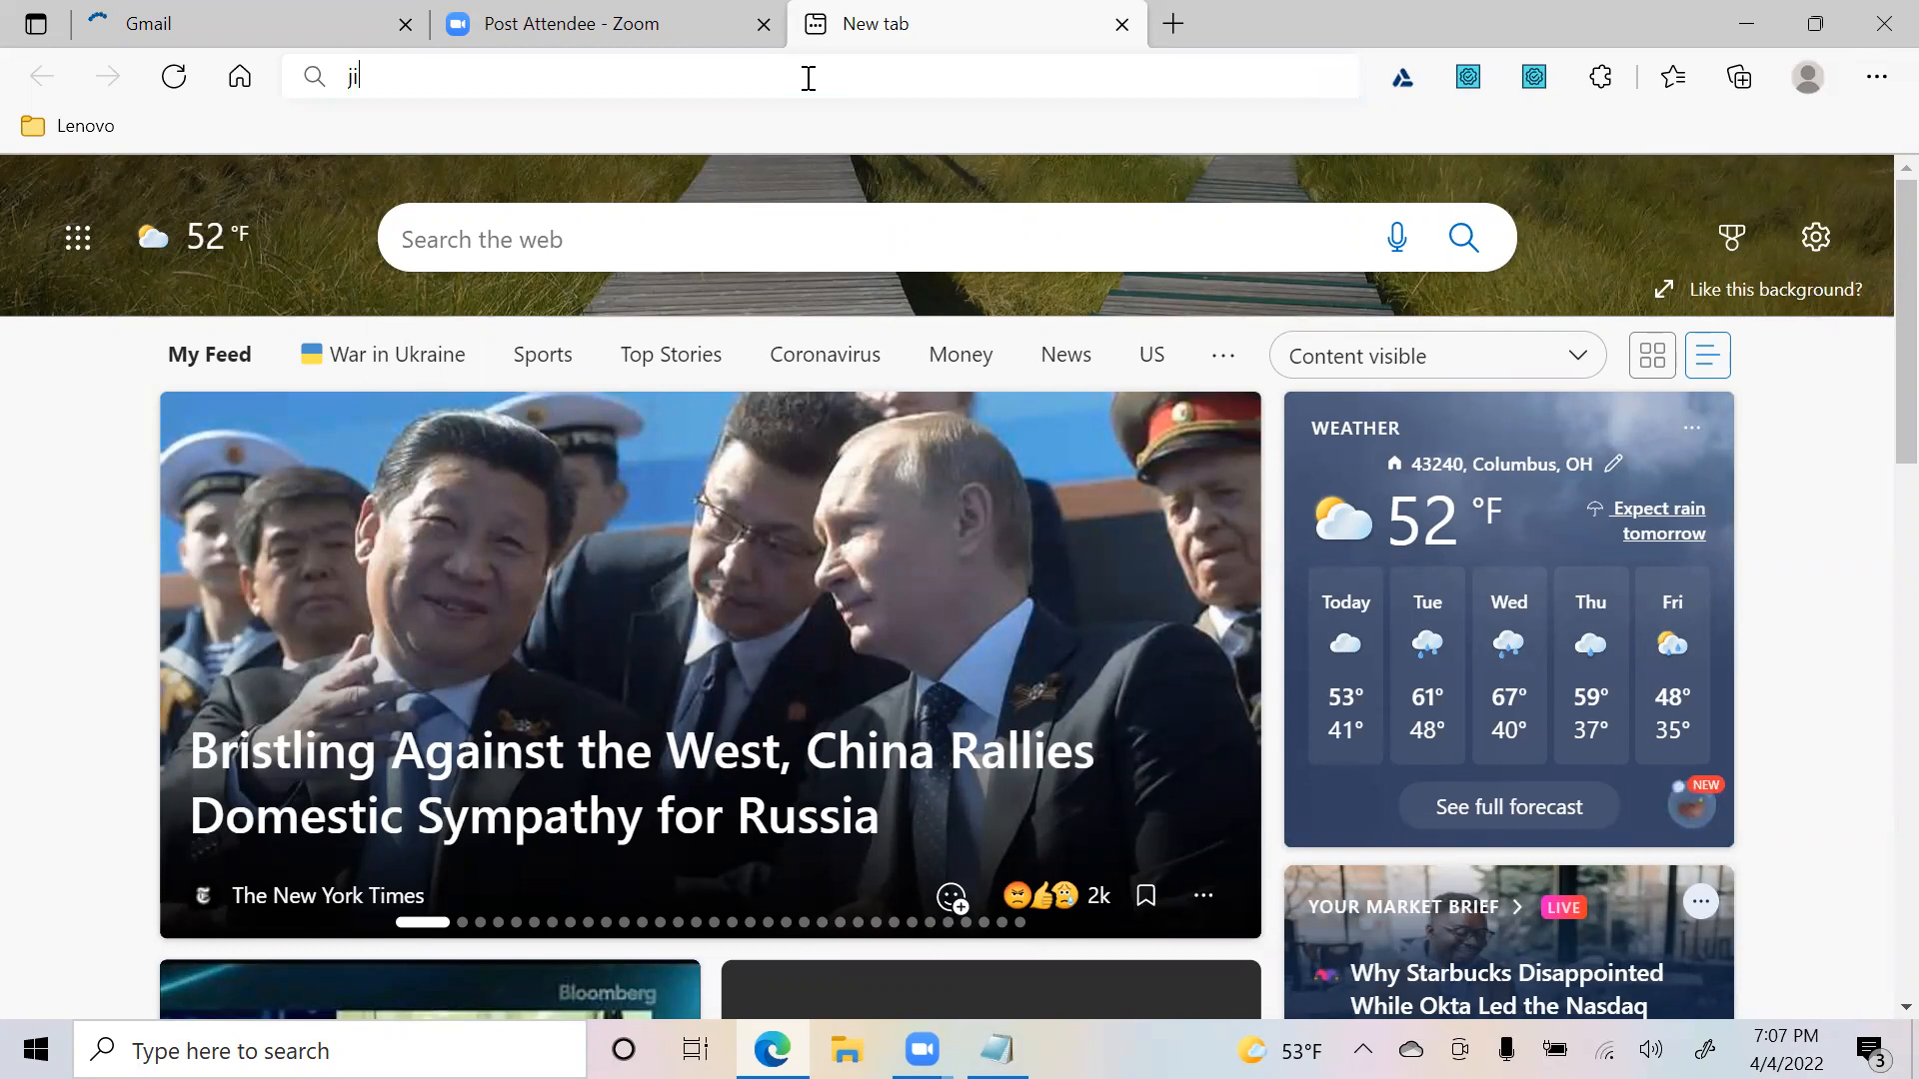
text(ra a)
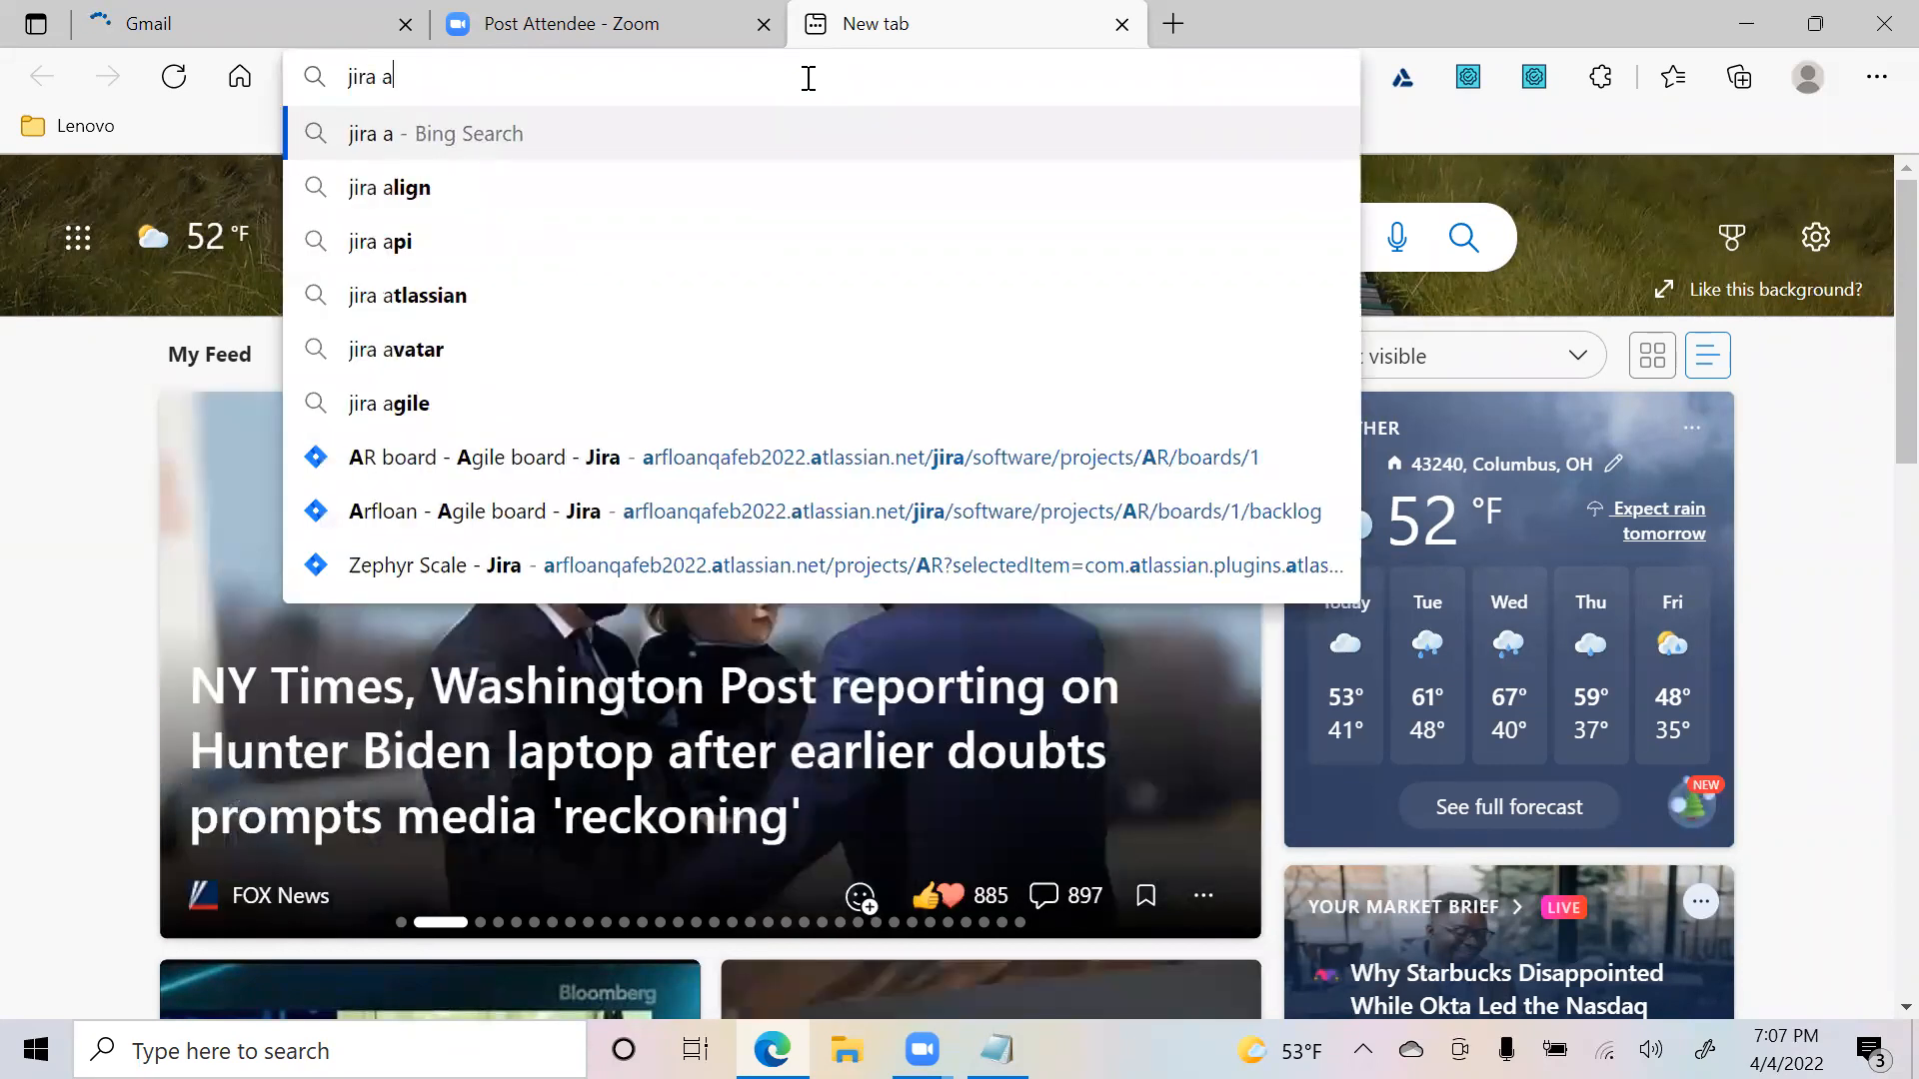
text(ltassian)
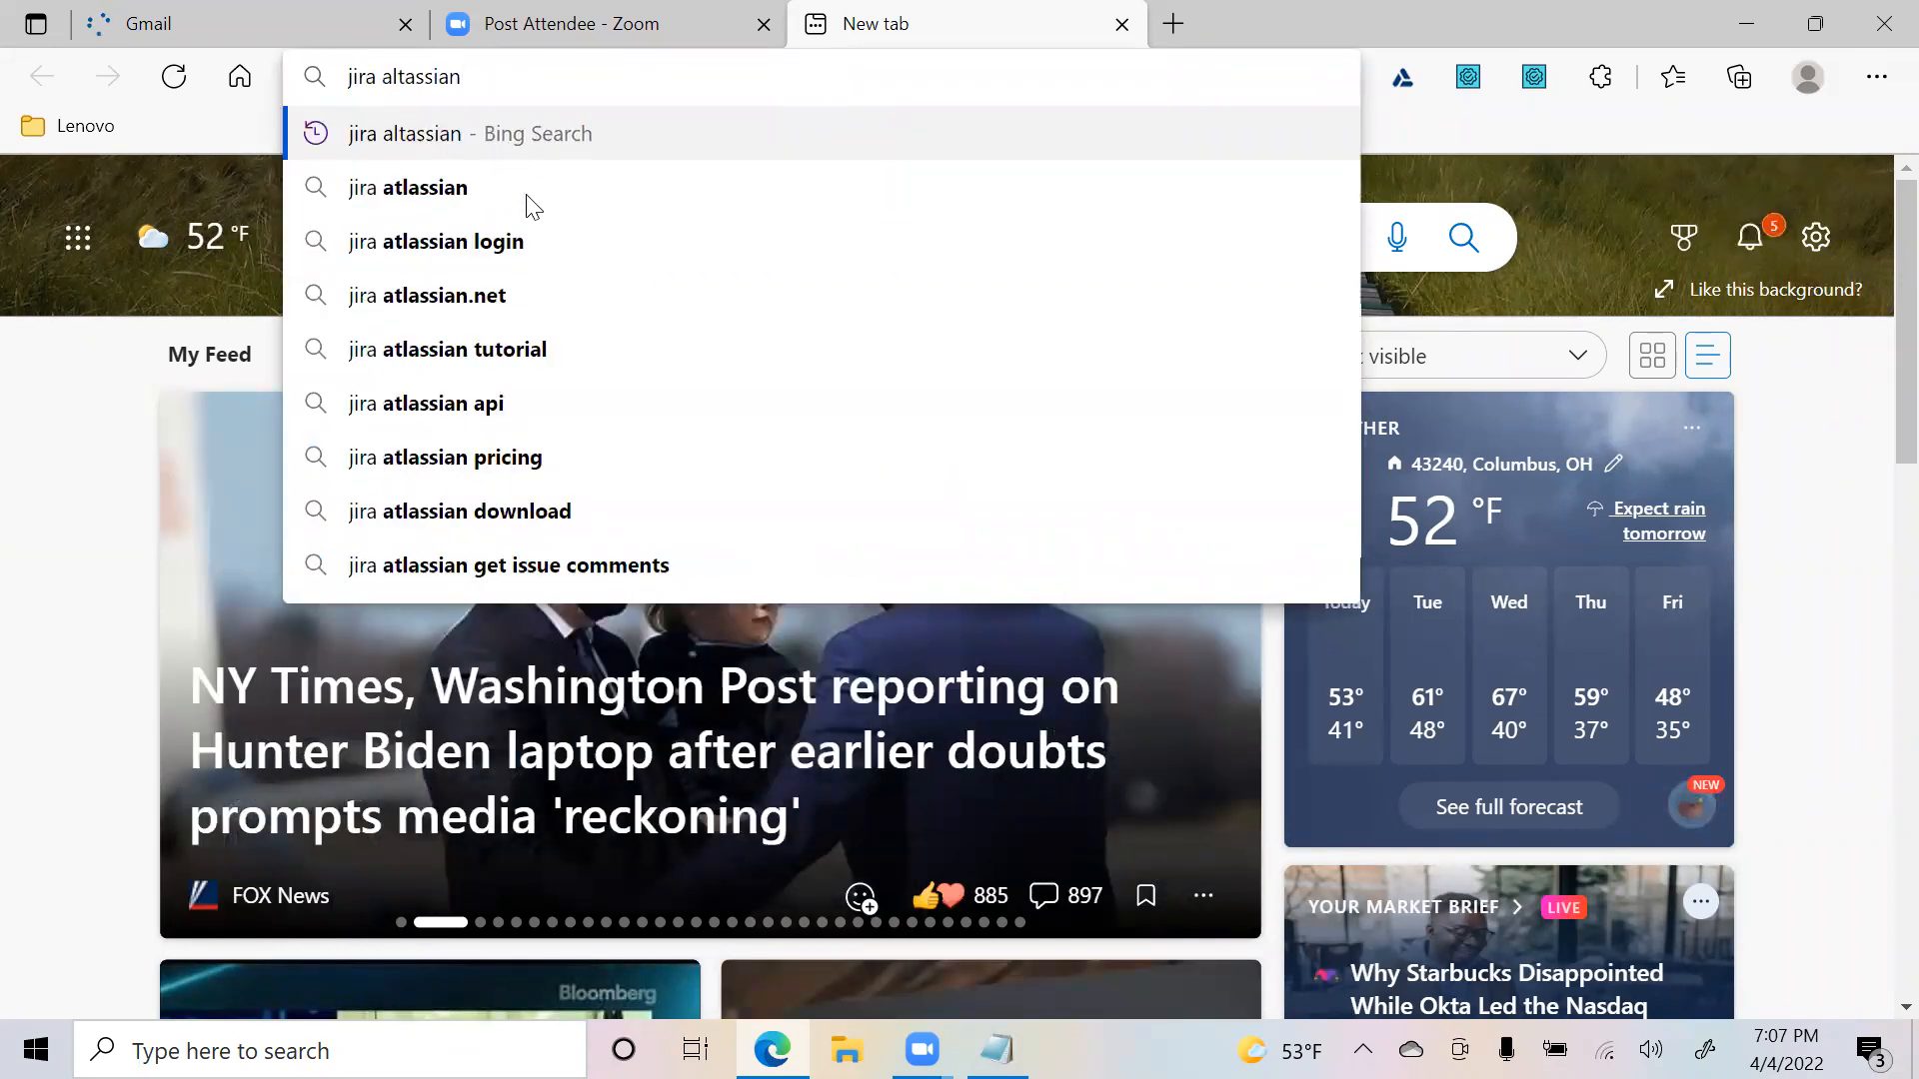
click(500, 243)
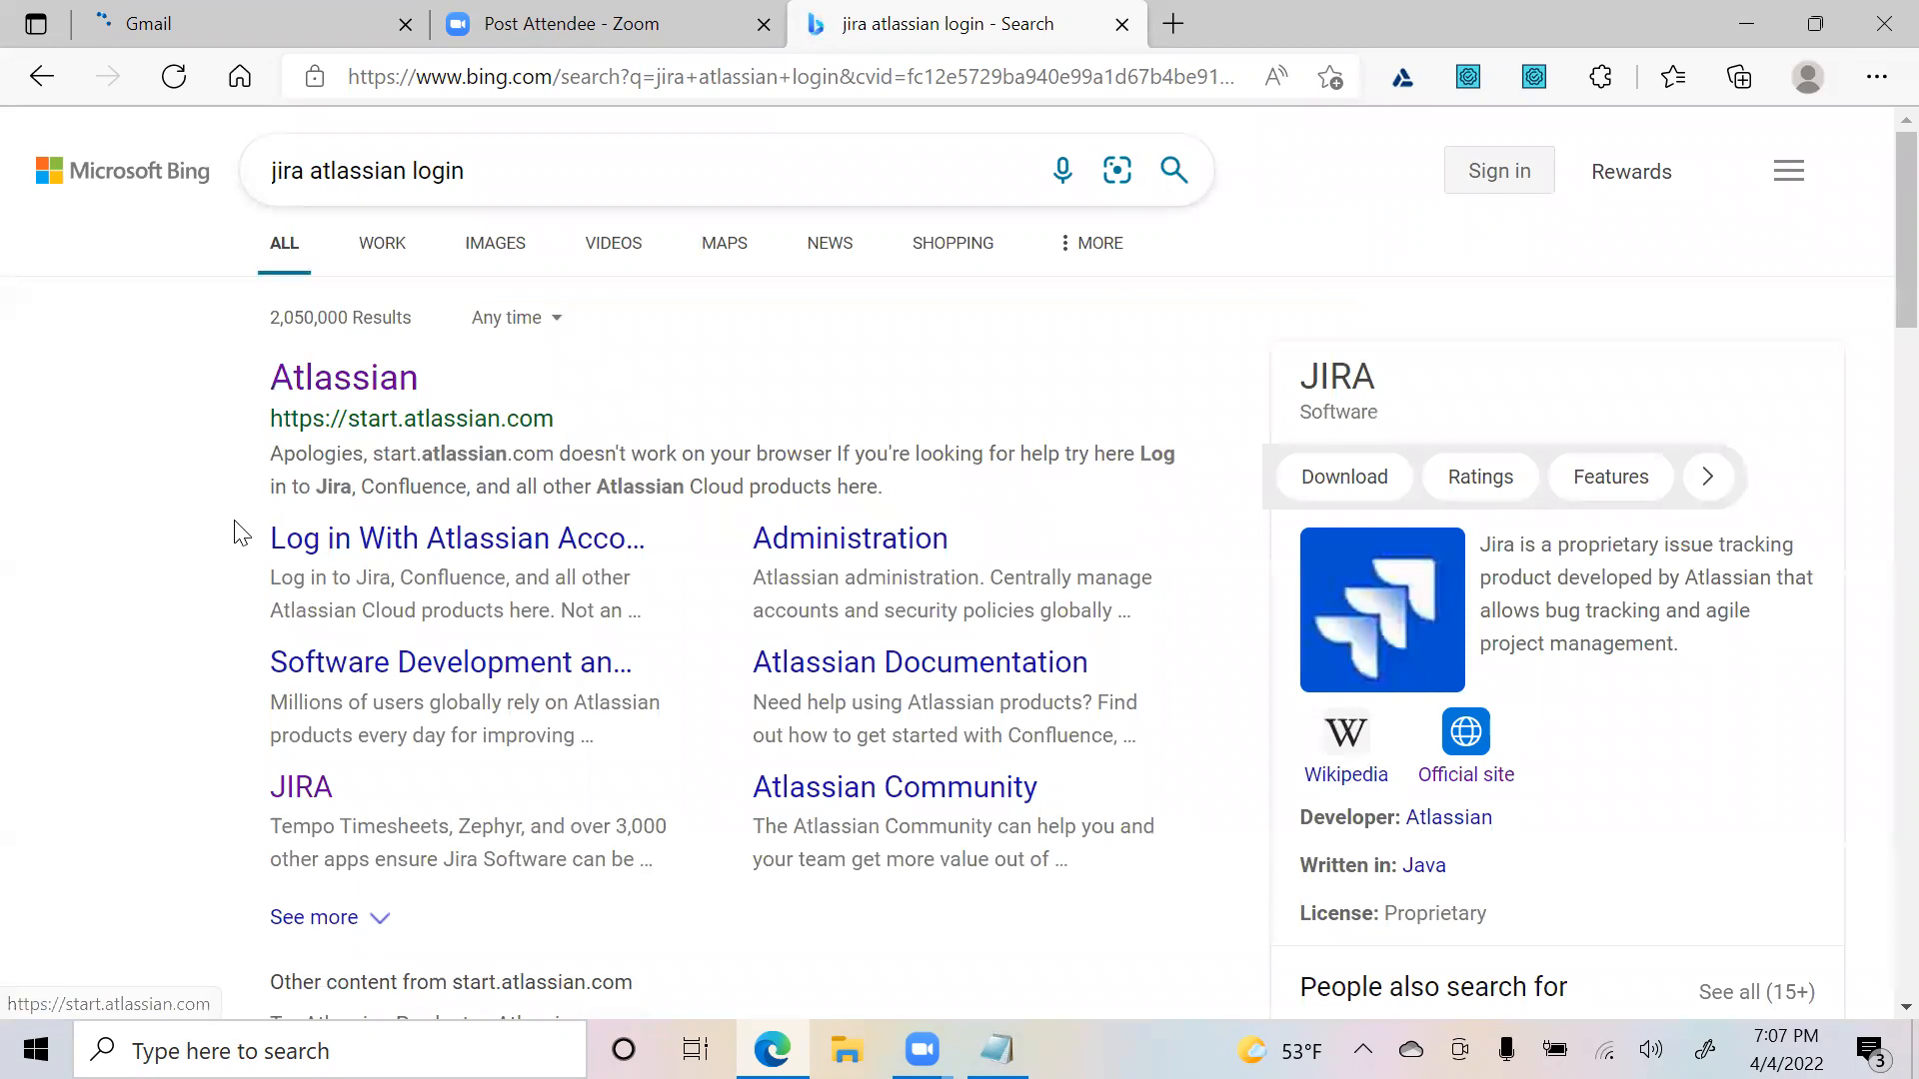
scroll(240, 532, down, 4)
scroll(190, 699, down, 1)
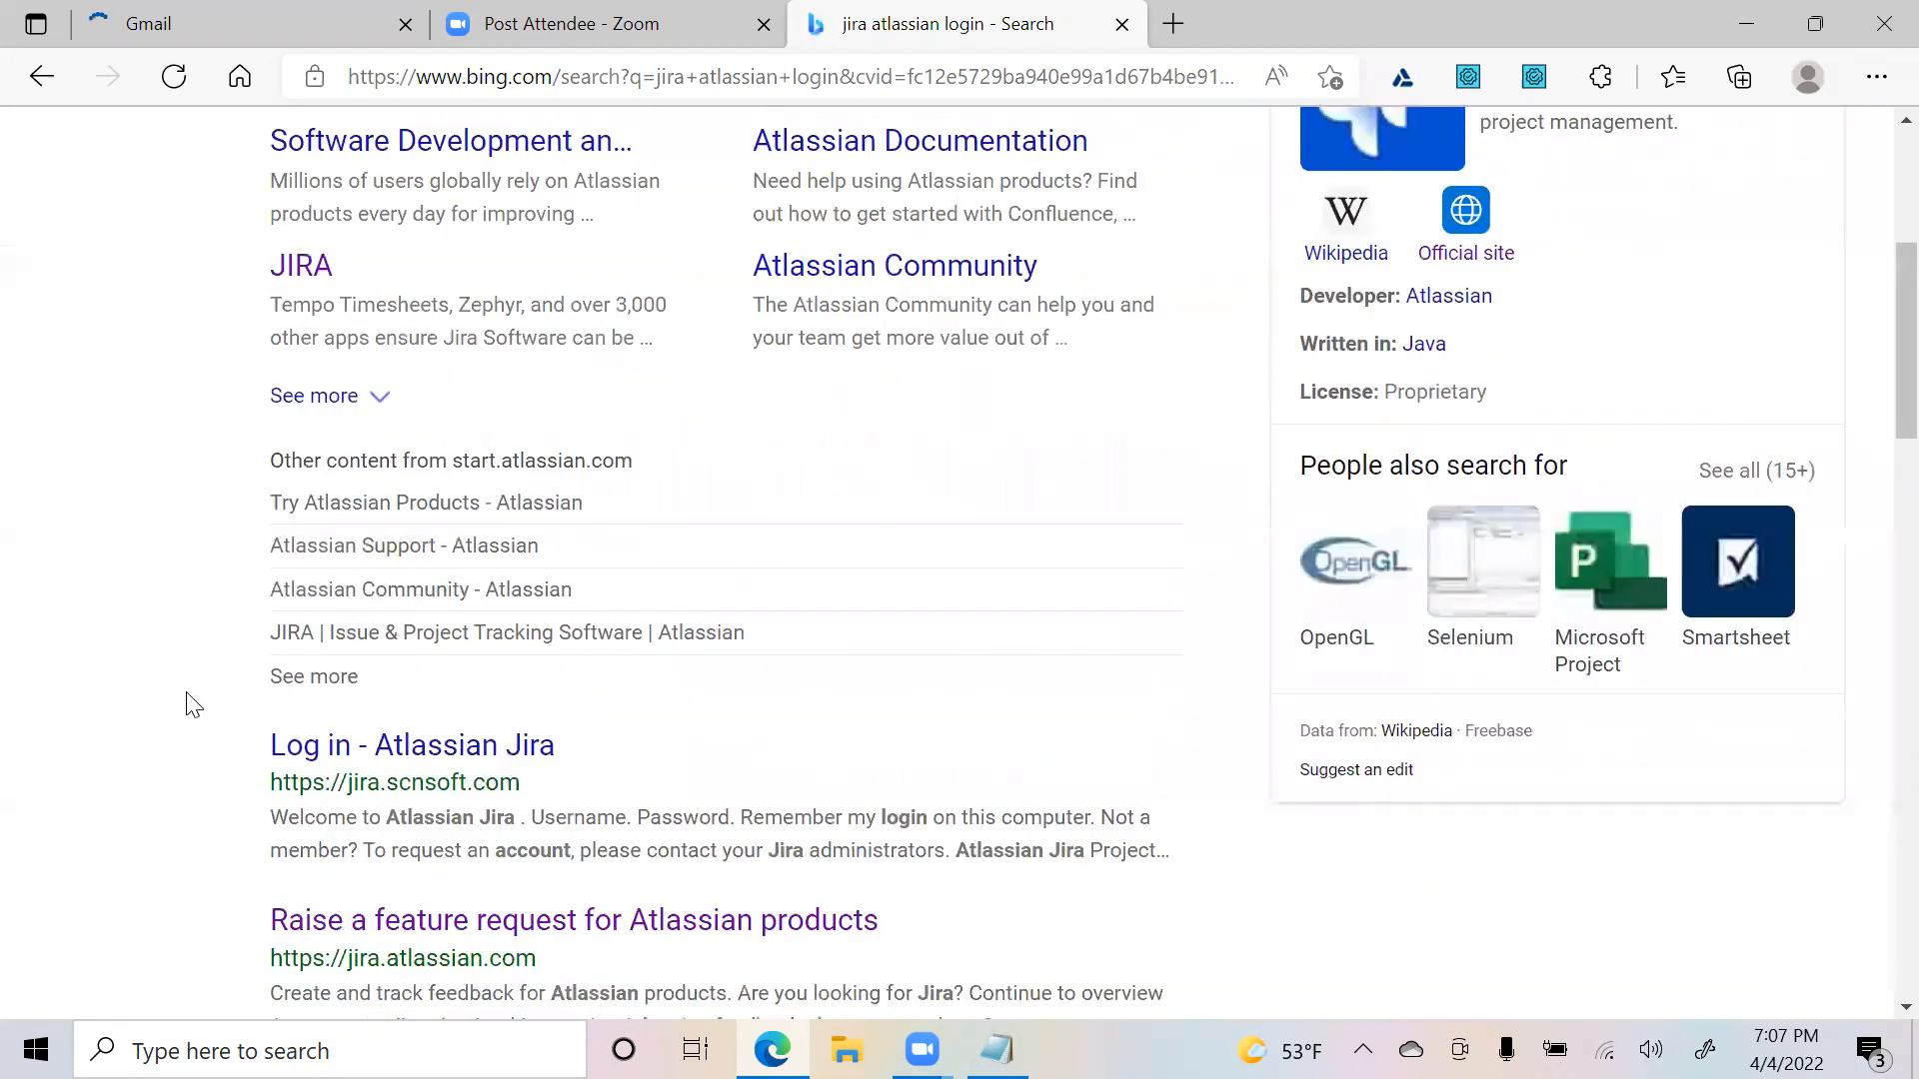
scroll(395, 615, down, 2)
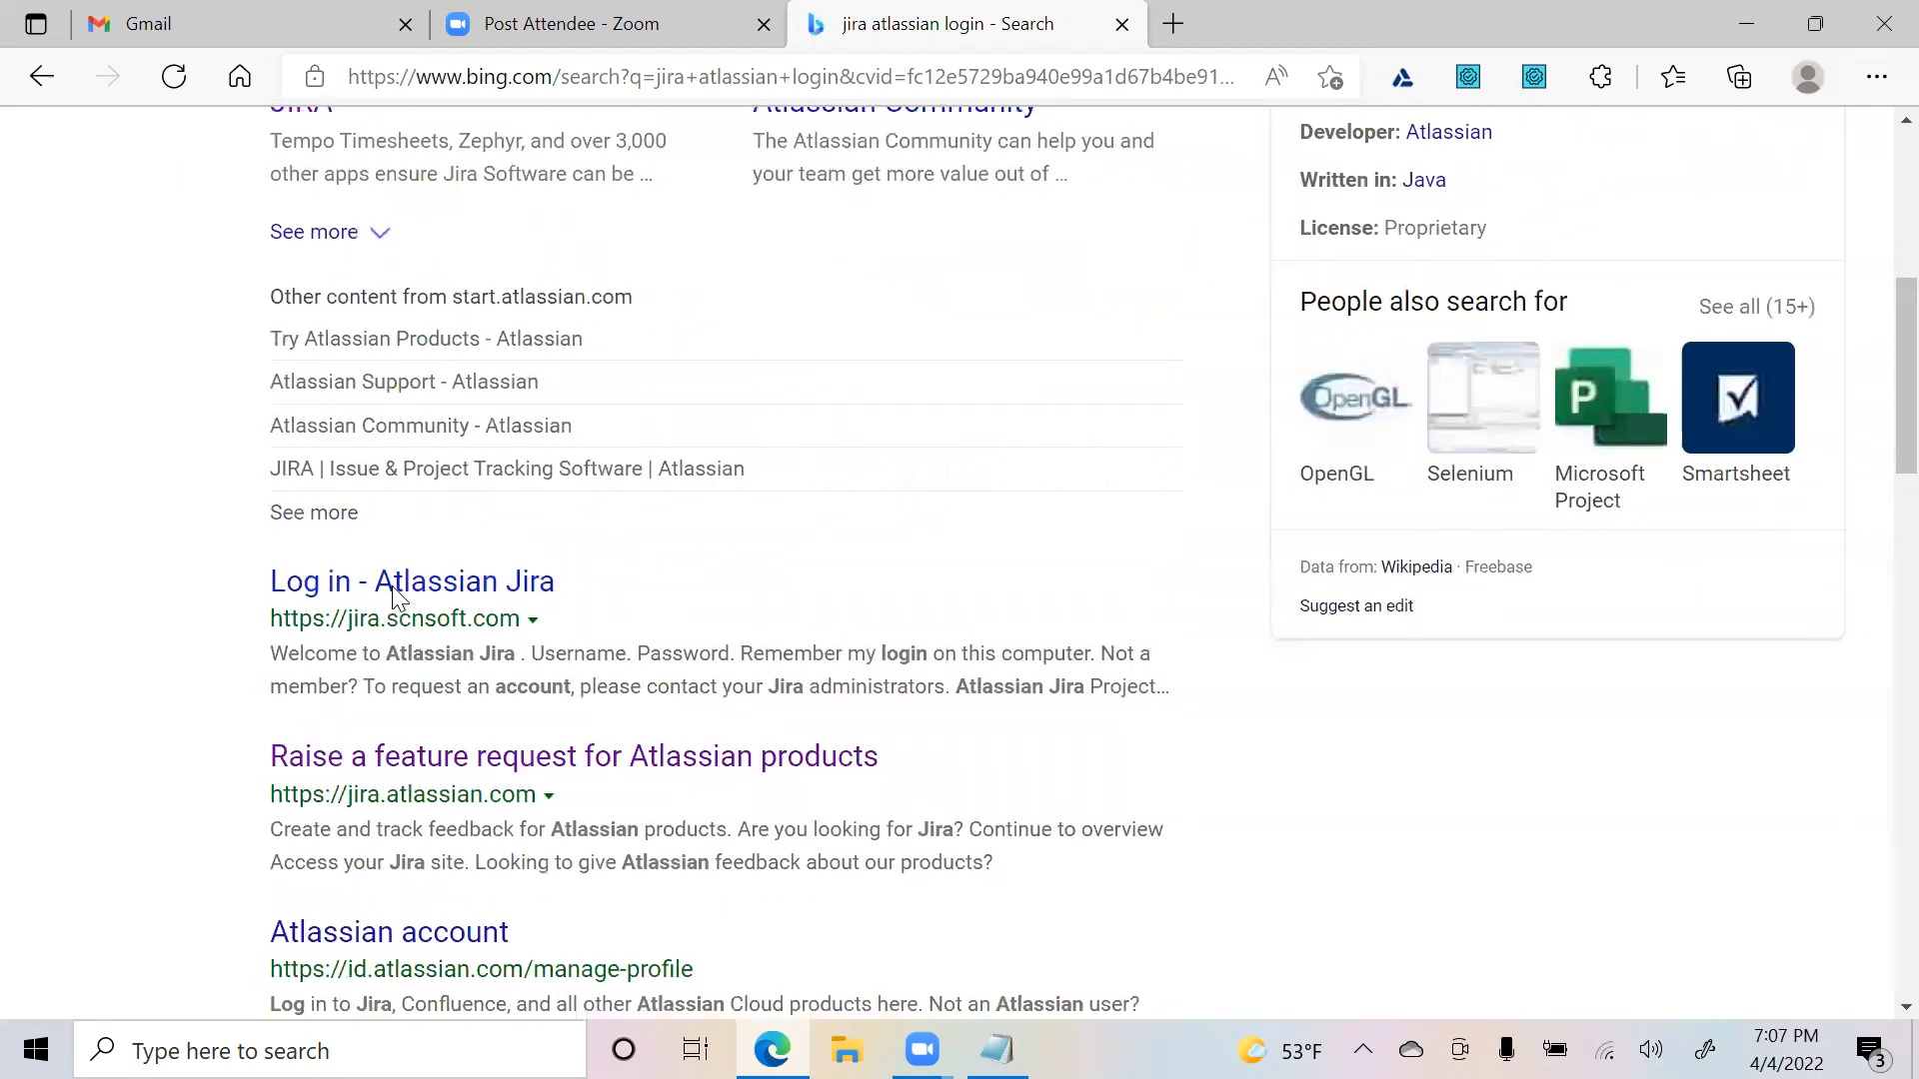
- Open the Log in - Atlassian Jira result and try signing in with the saved username and a password
click(391, 585)
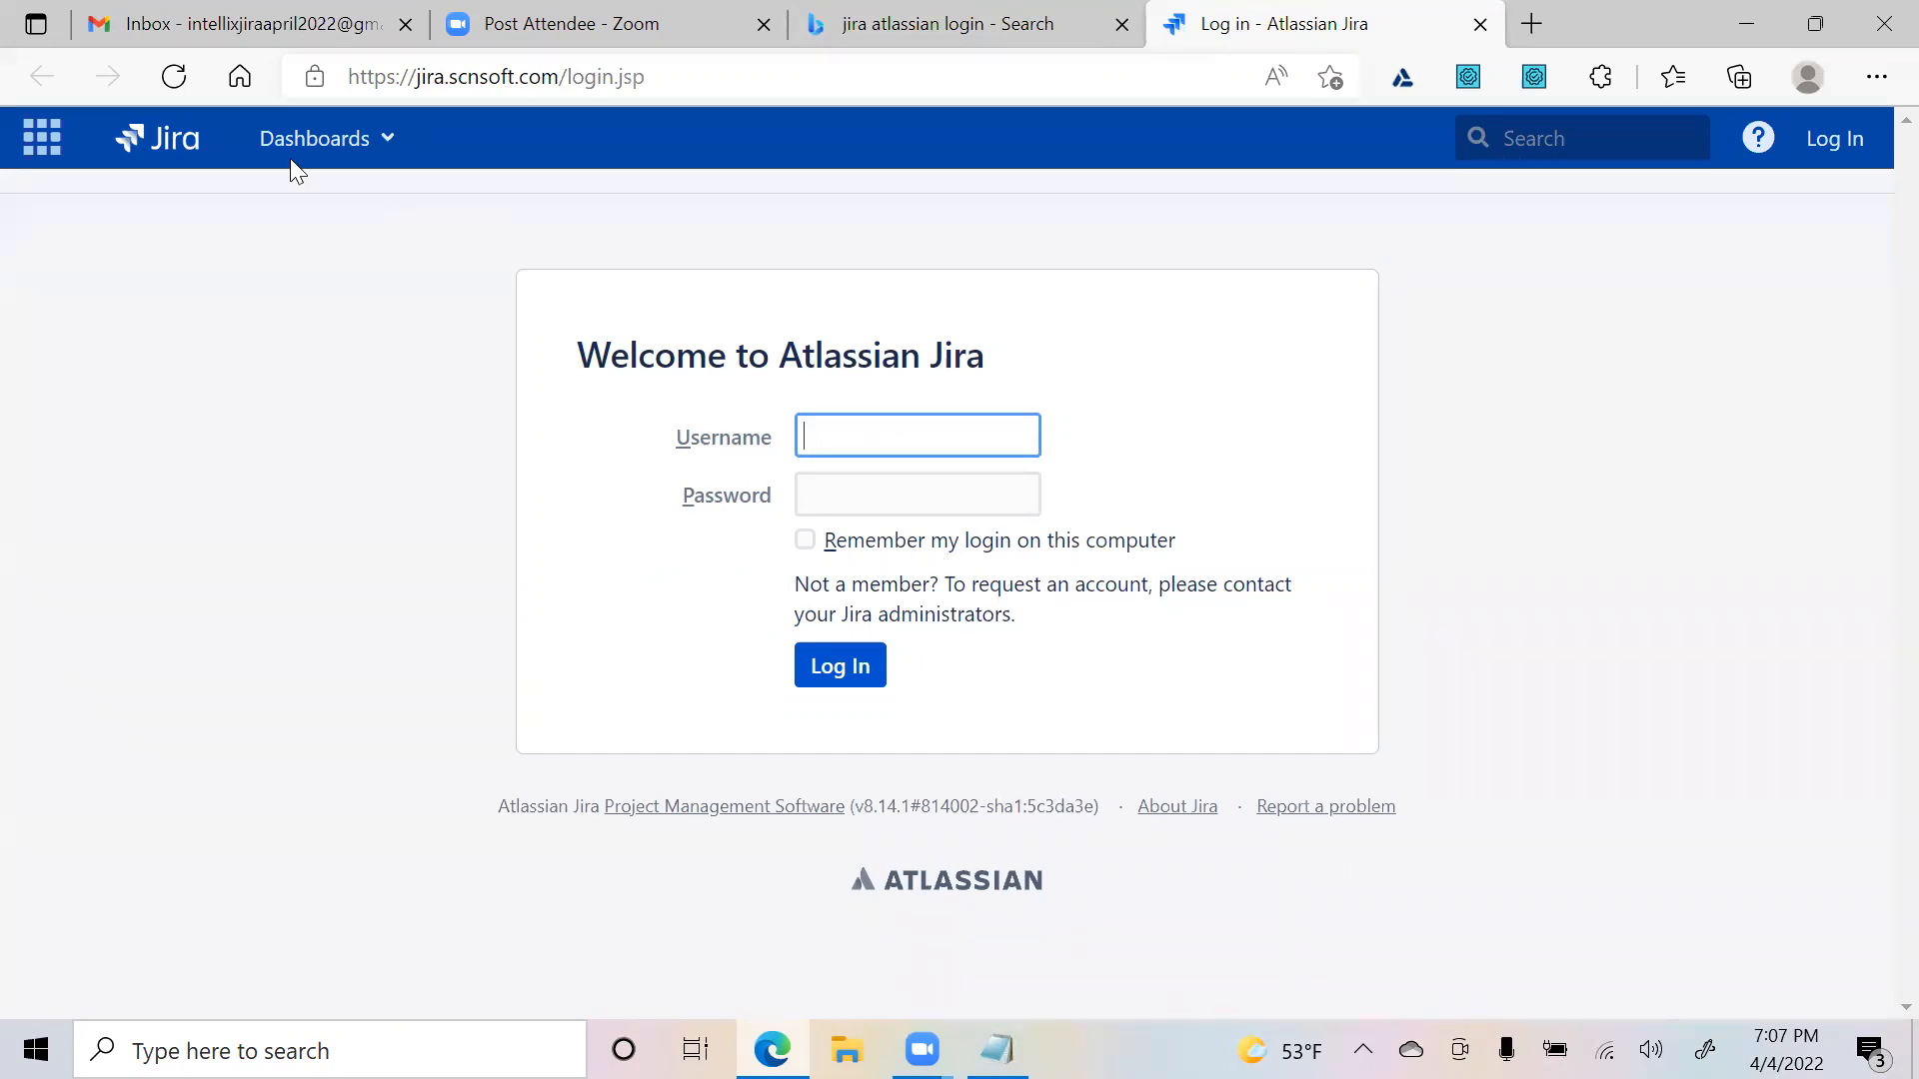
key(ctrl+v)
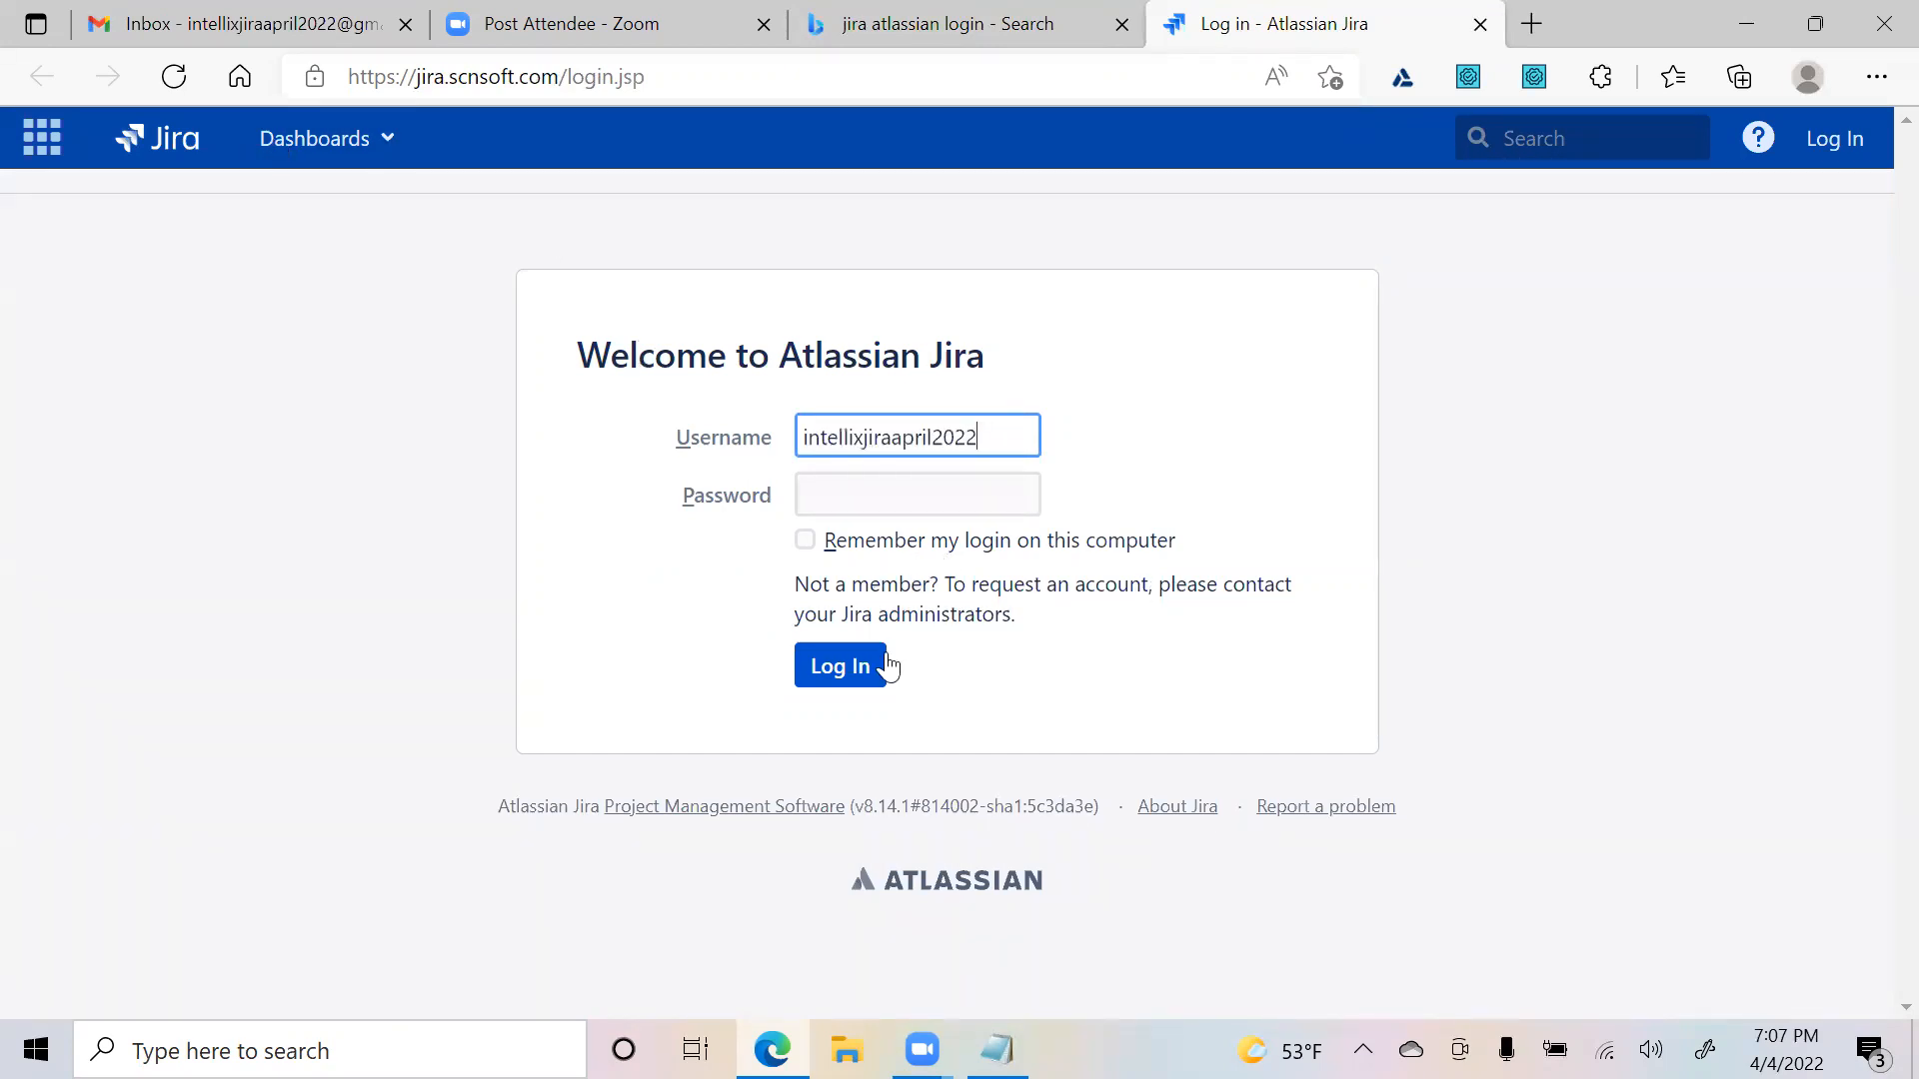
click(869, 489)
text(••)
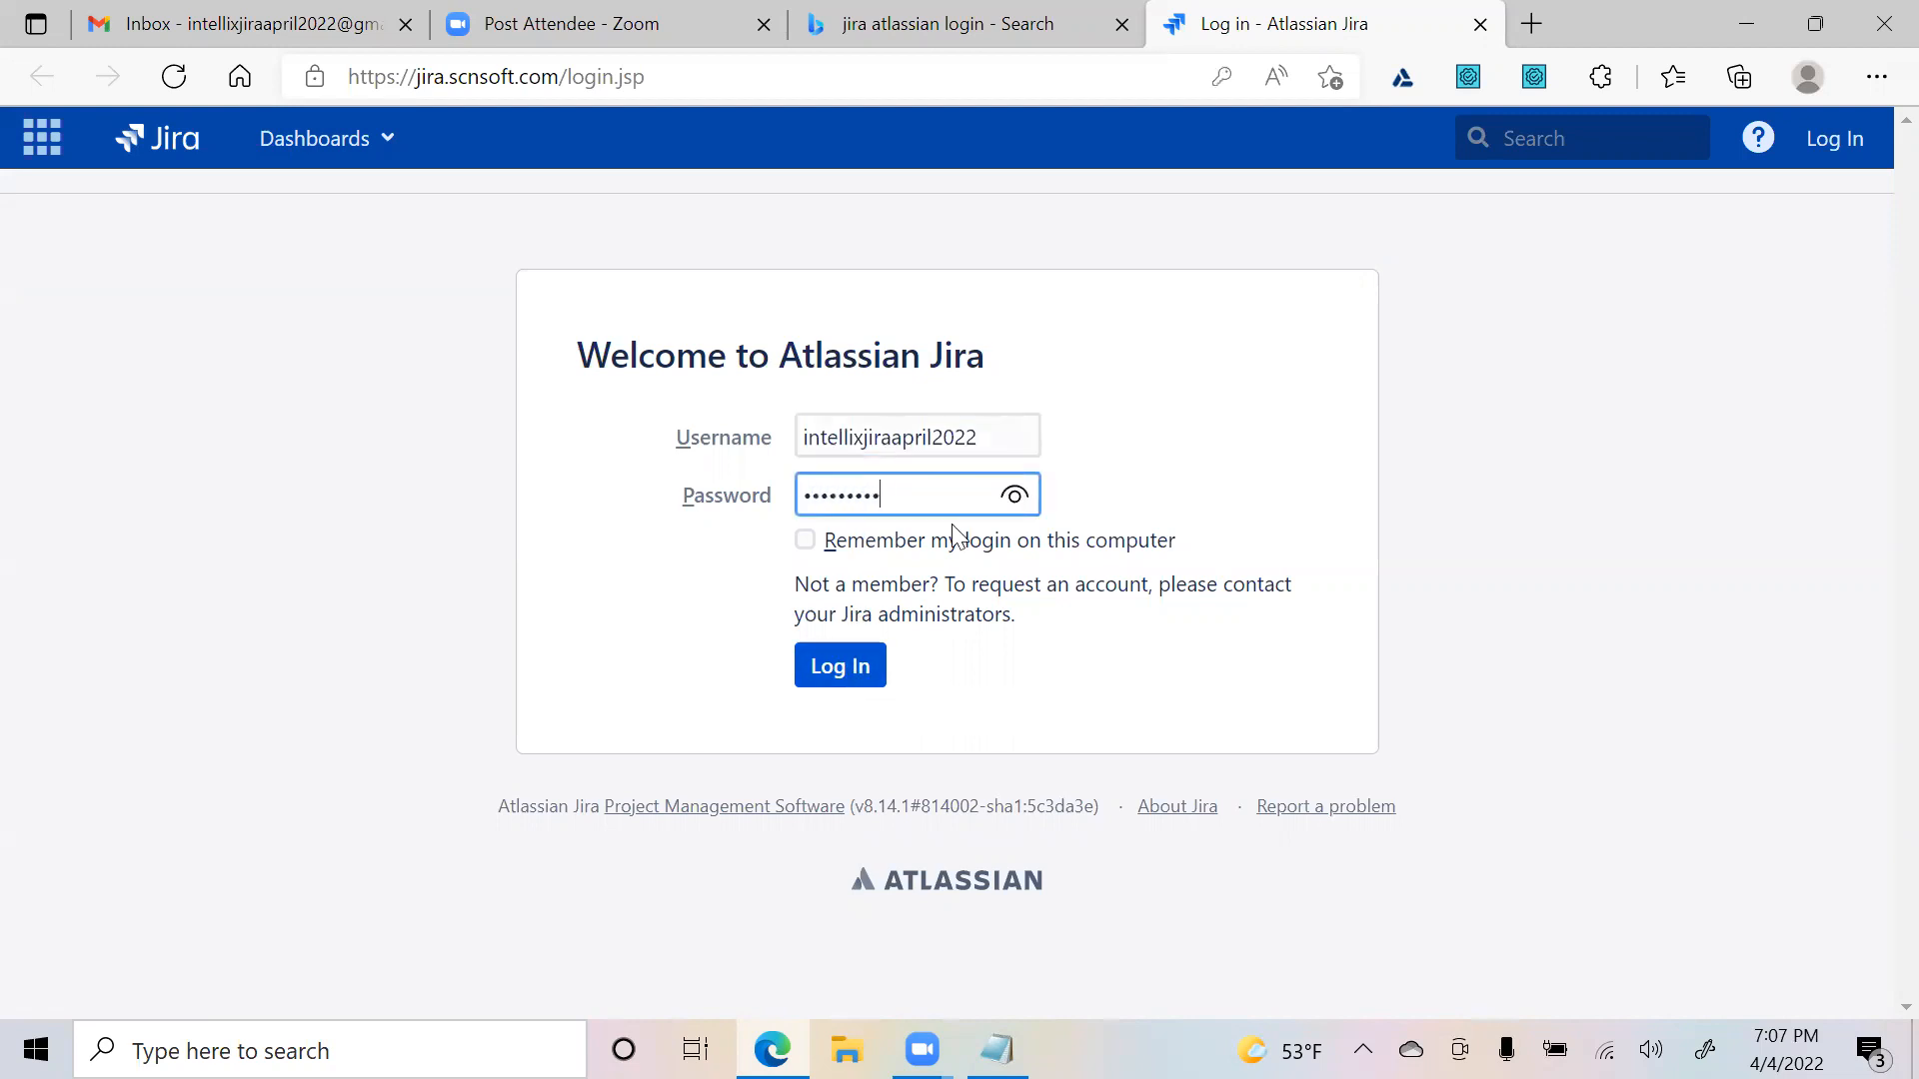
click(824, 677)
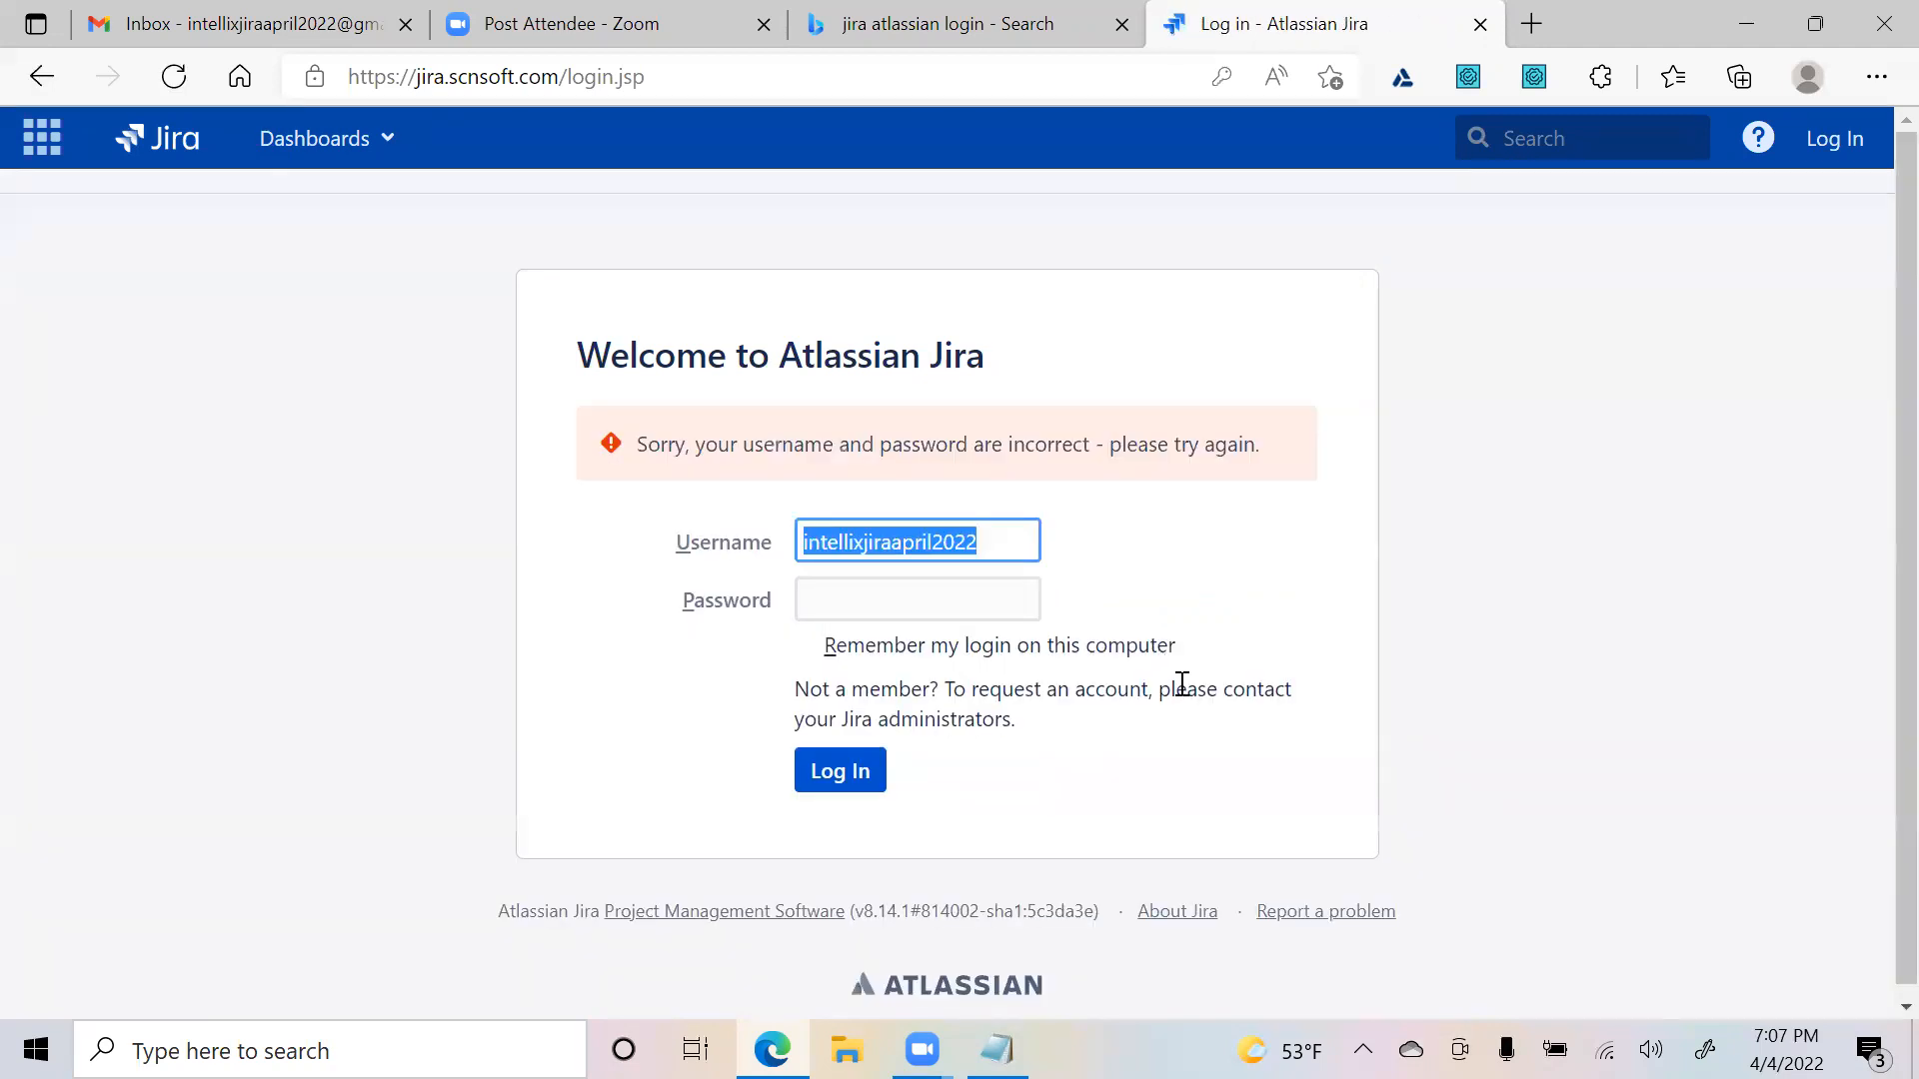
- Reload the rejected Jira login page, then return to the Bing results tab
scroll(1009, 714, down, 1)
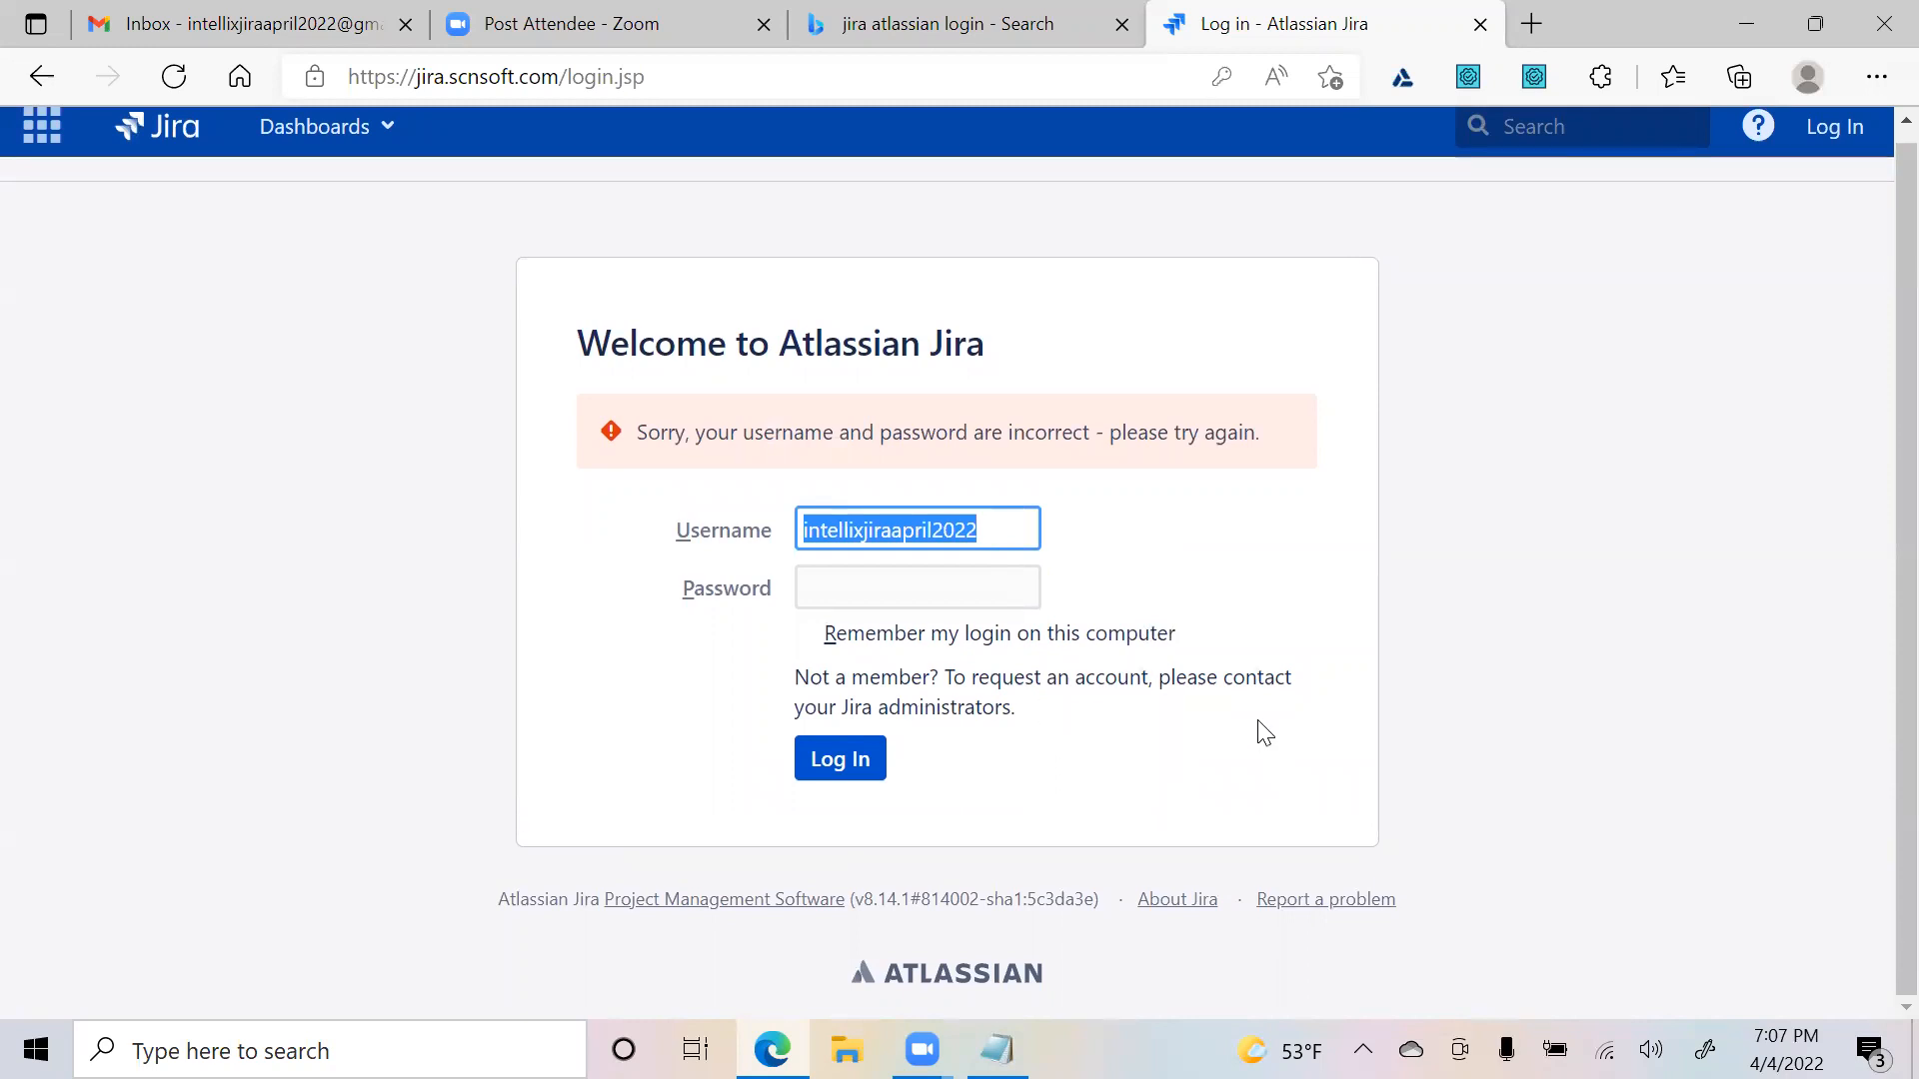
scroll(1261, 735, up, 1)
click(1824, 142)
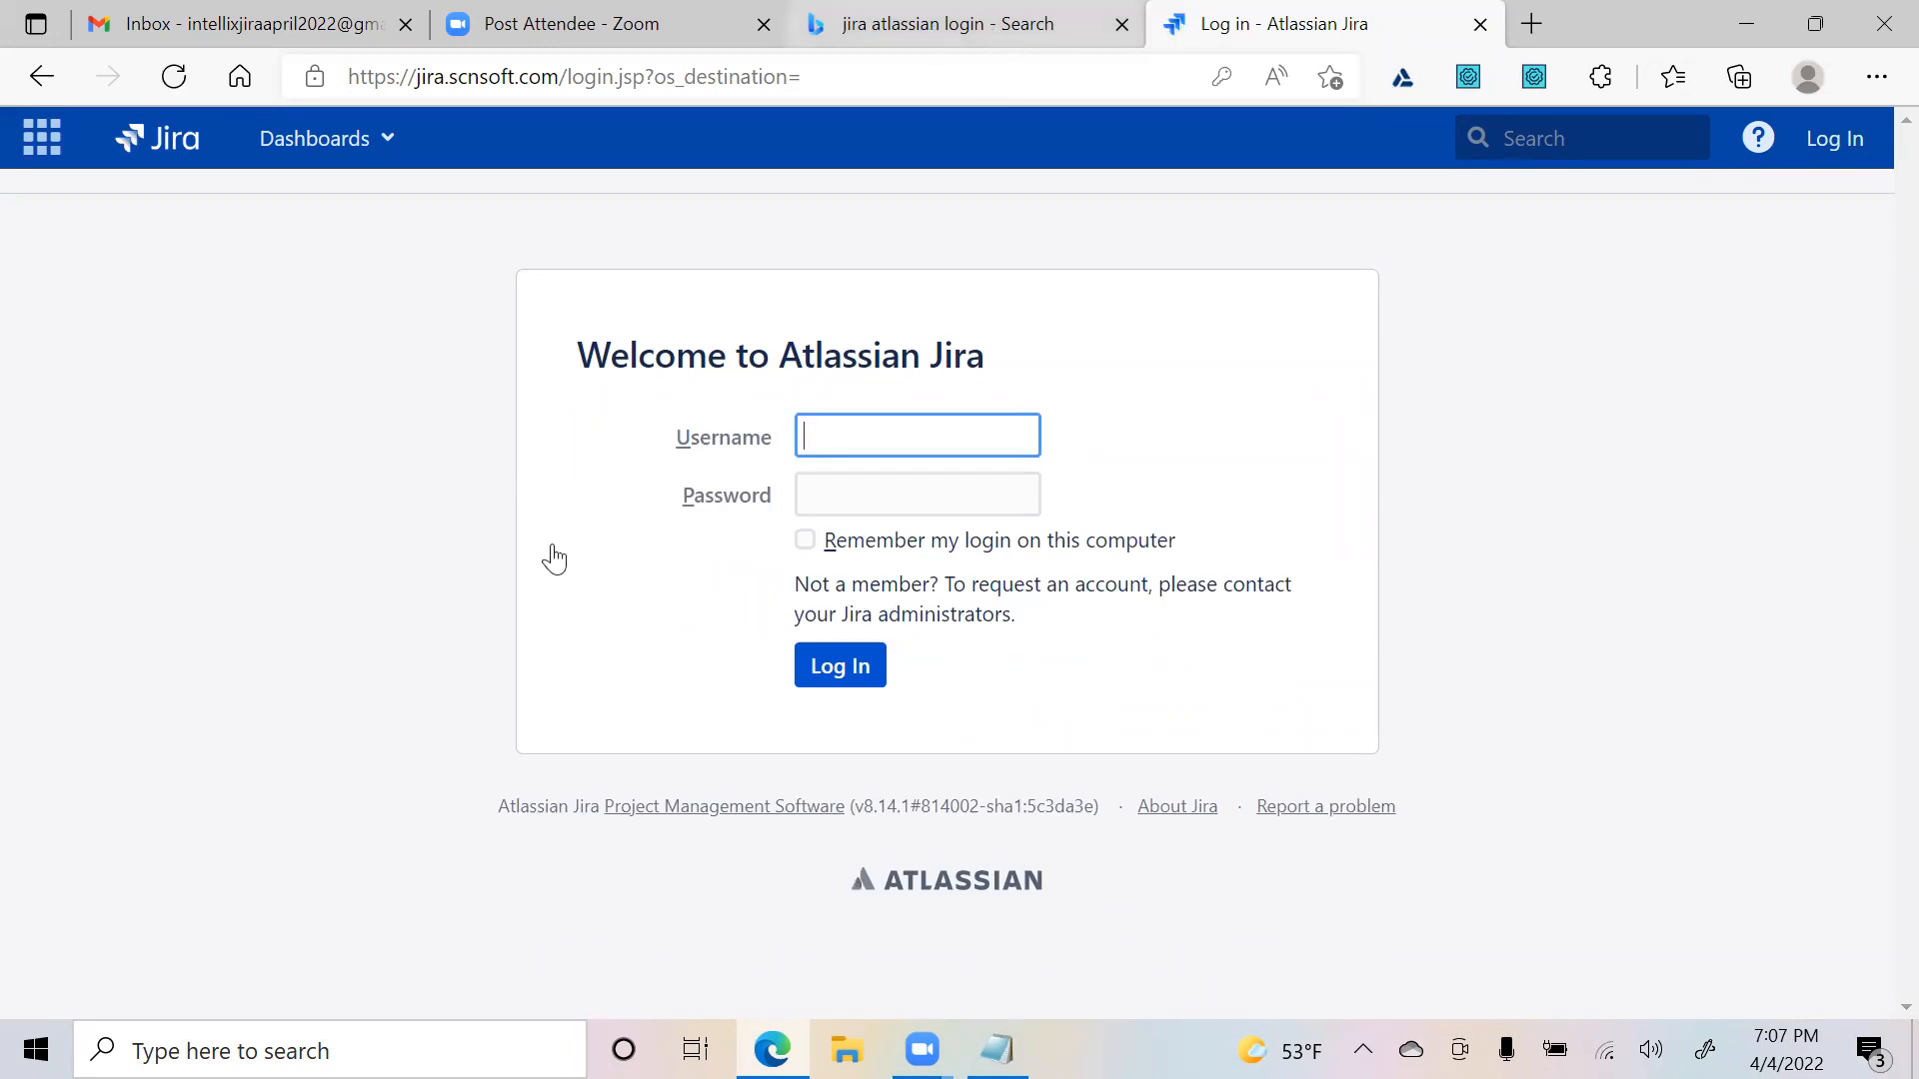
key(ctrl+shift+Tab)
scroll(470, 600, down, 2)
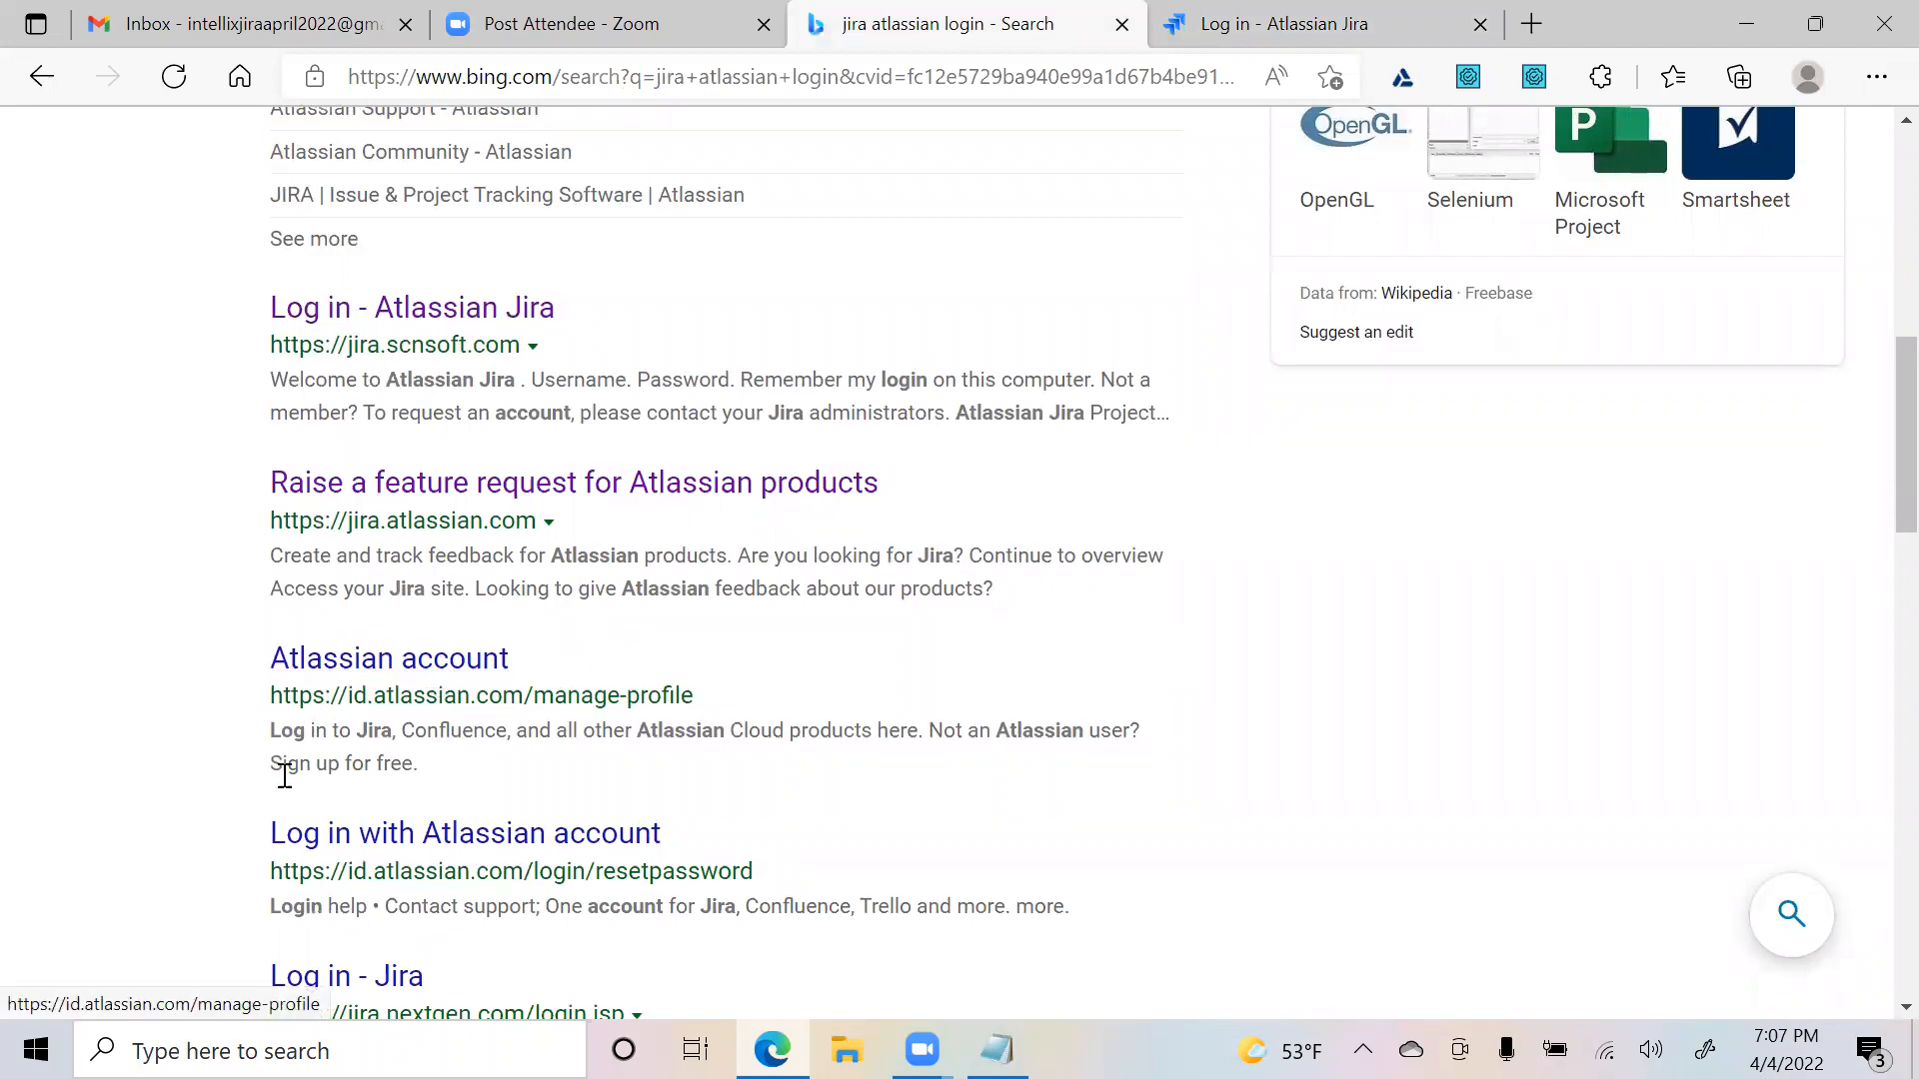
- Open the Atlassian account result, start entering a login email, then clear the field
drag(270, 762, 441, 762)
click(443, 762)
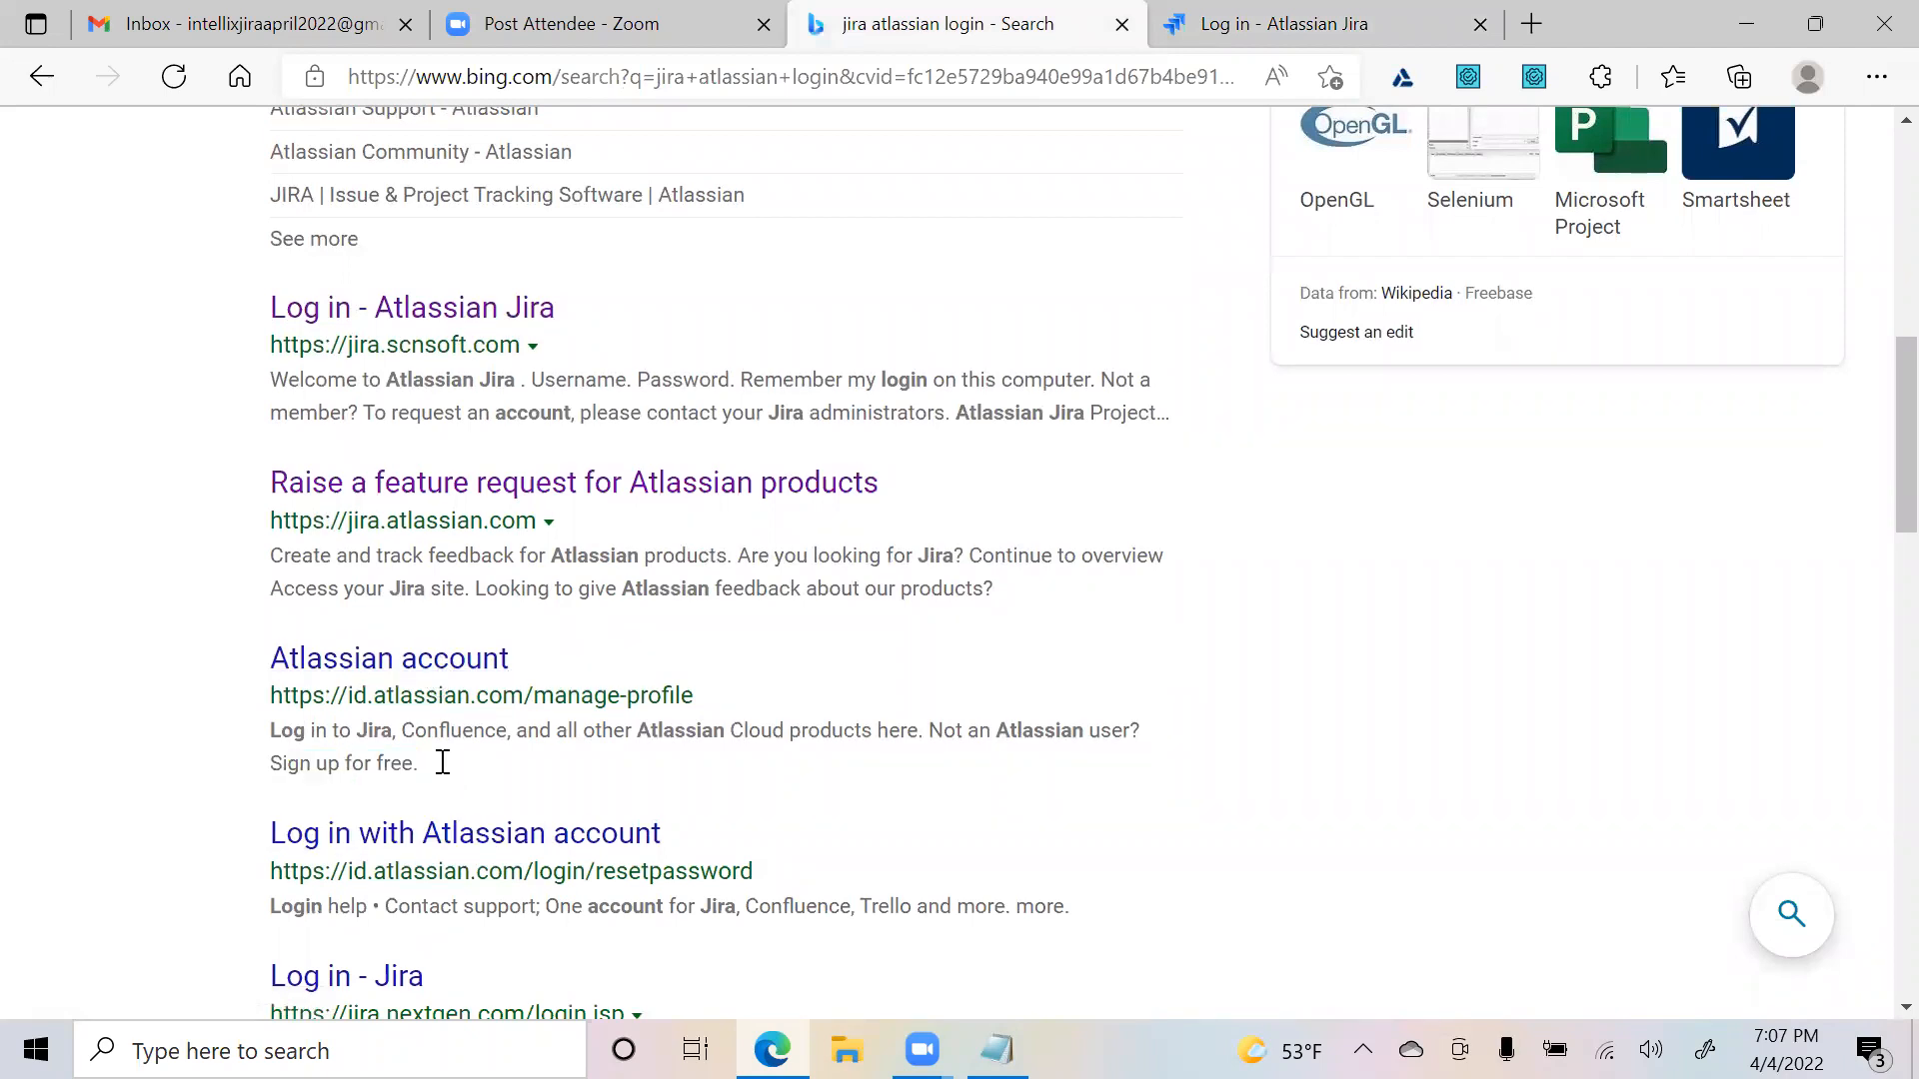
click(390, 656)
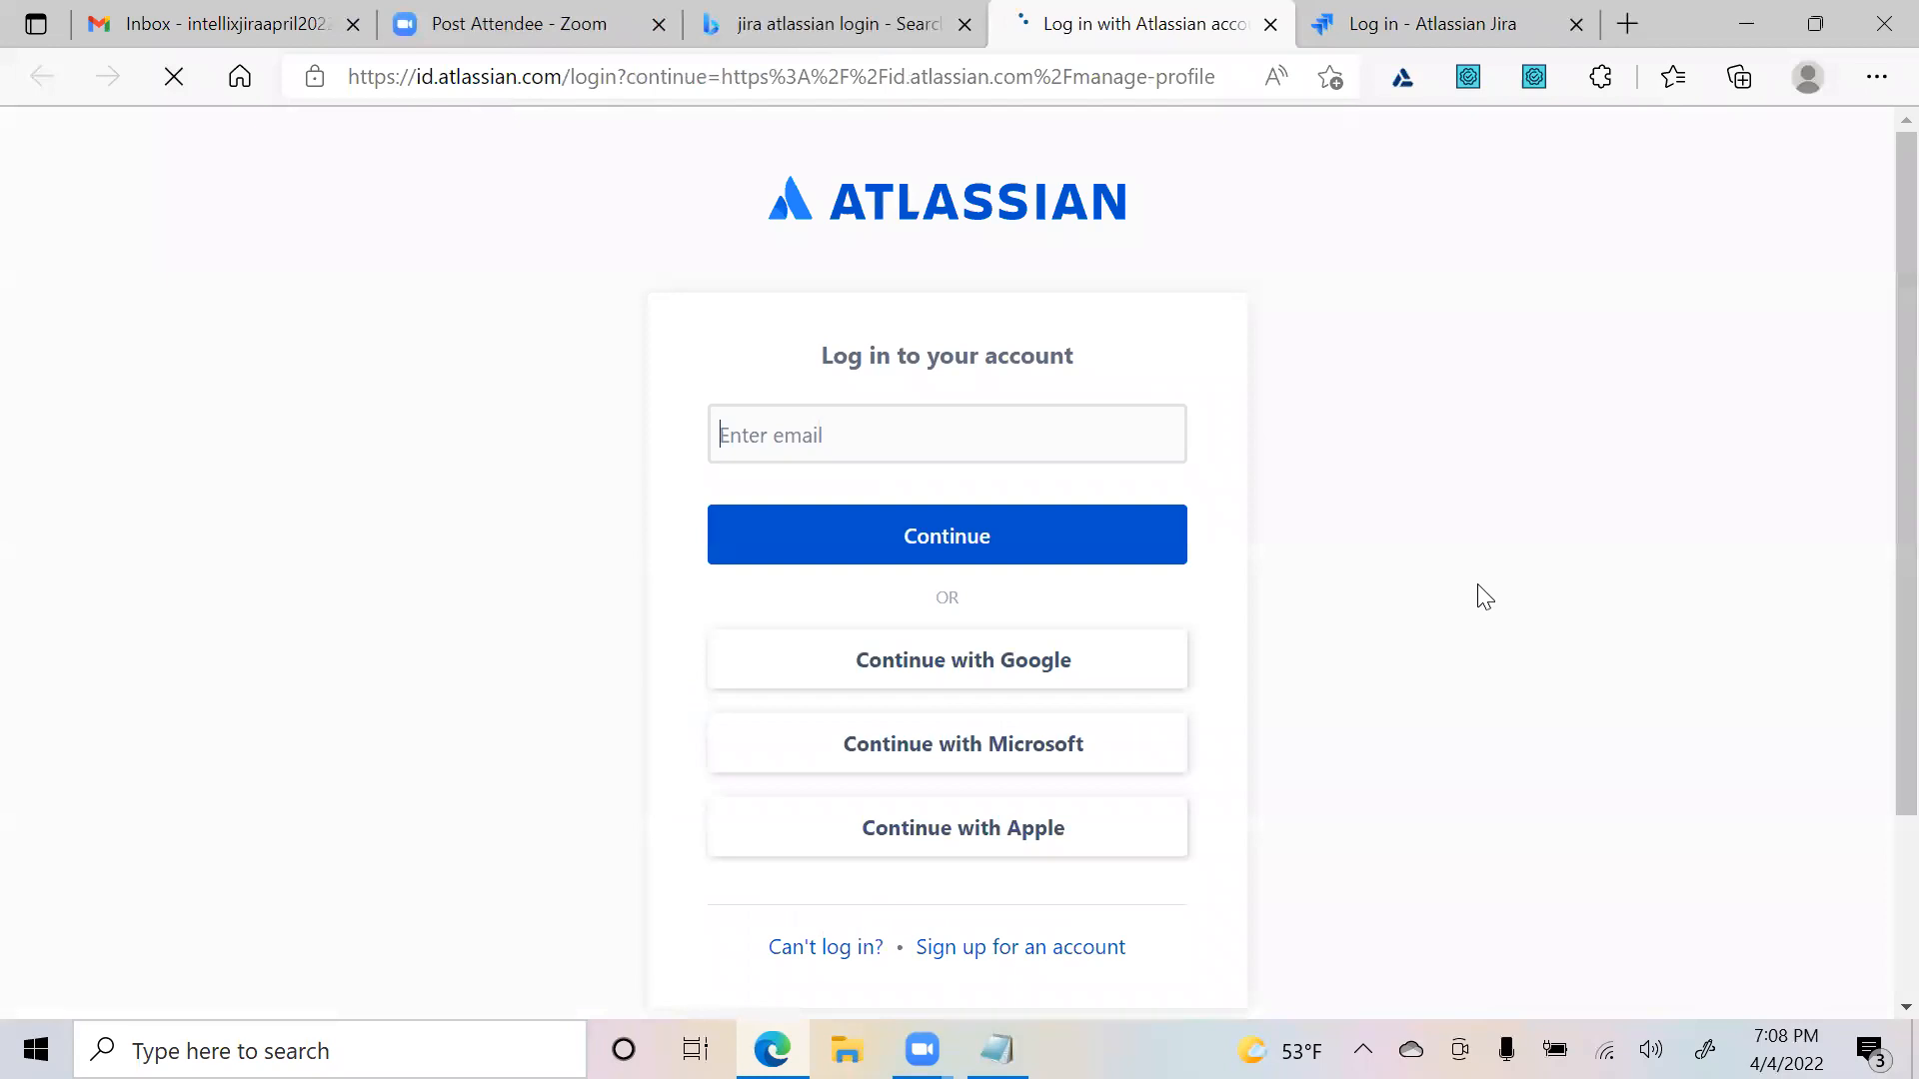
scroll(843, 428, down, 2)
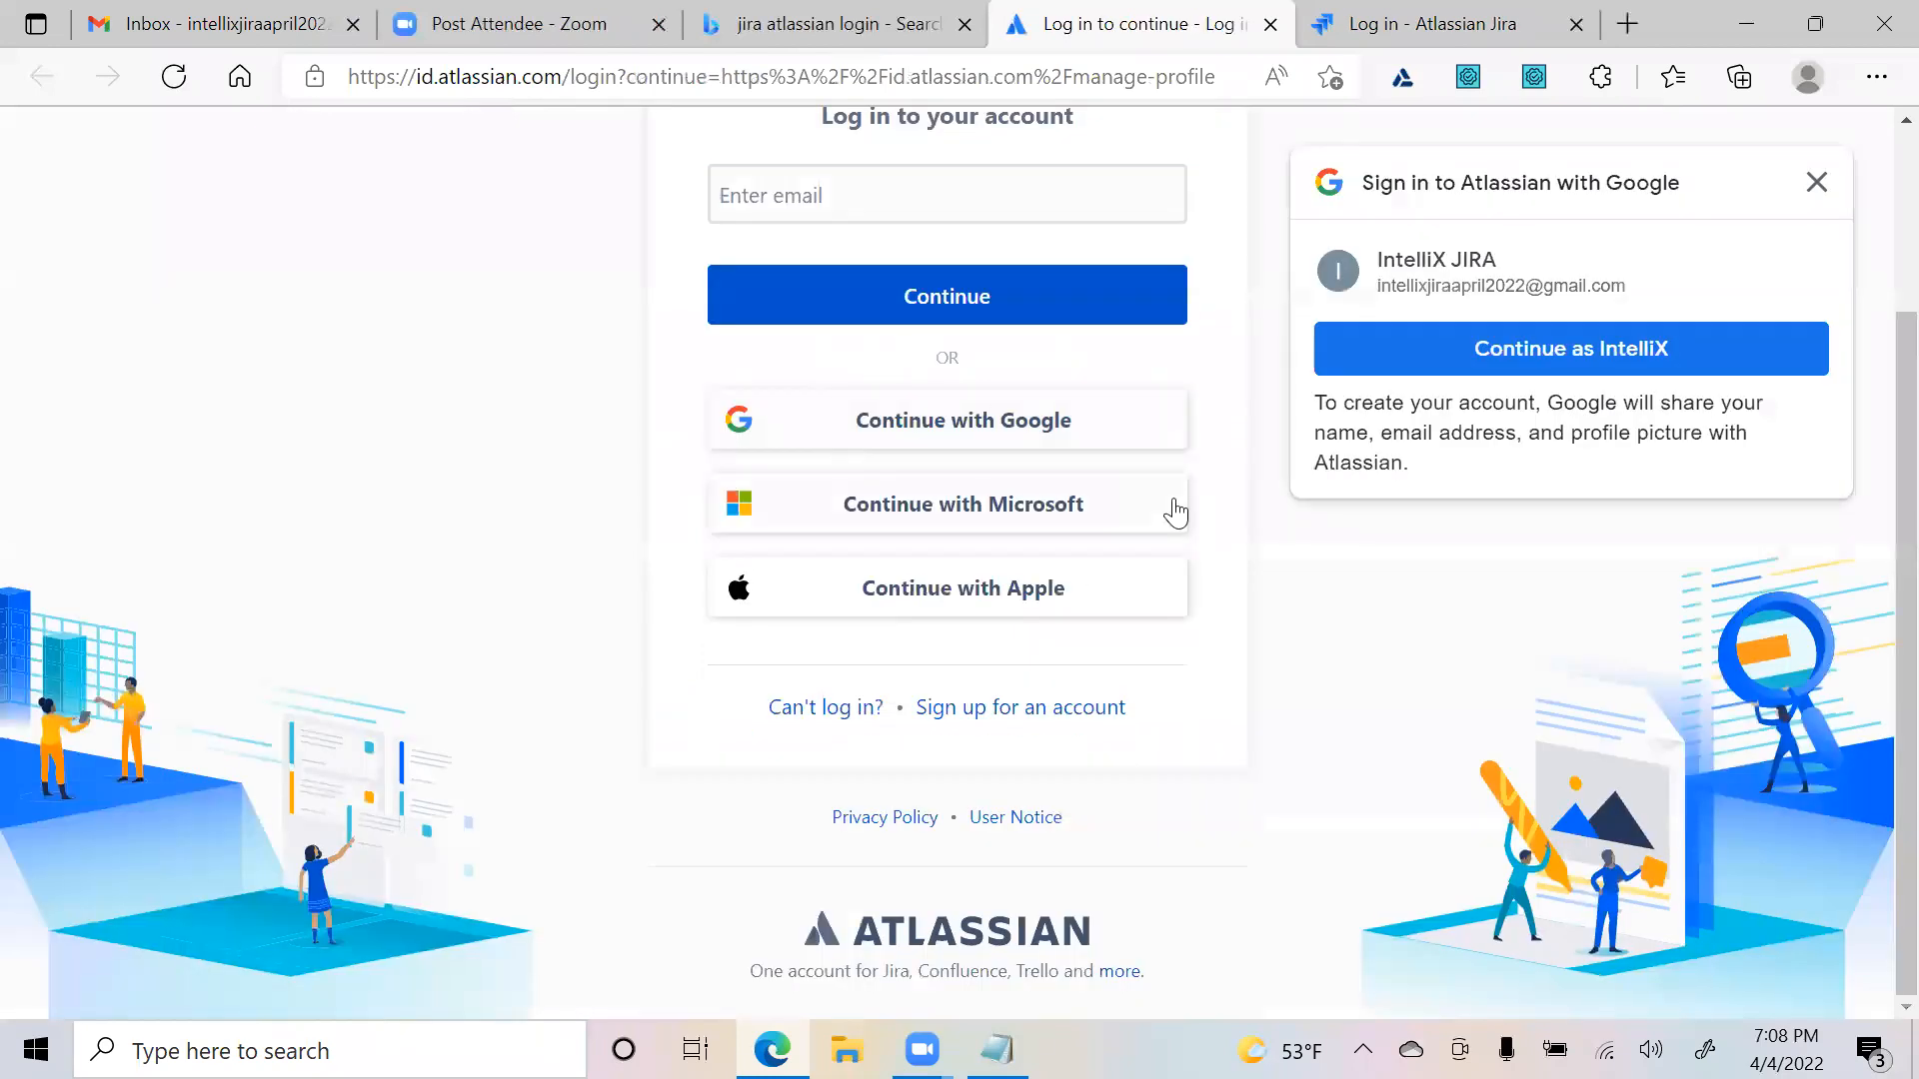
scroll(1105, 546, up, 1)
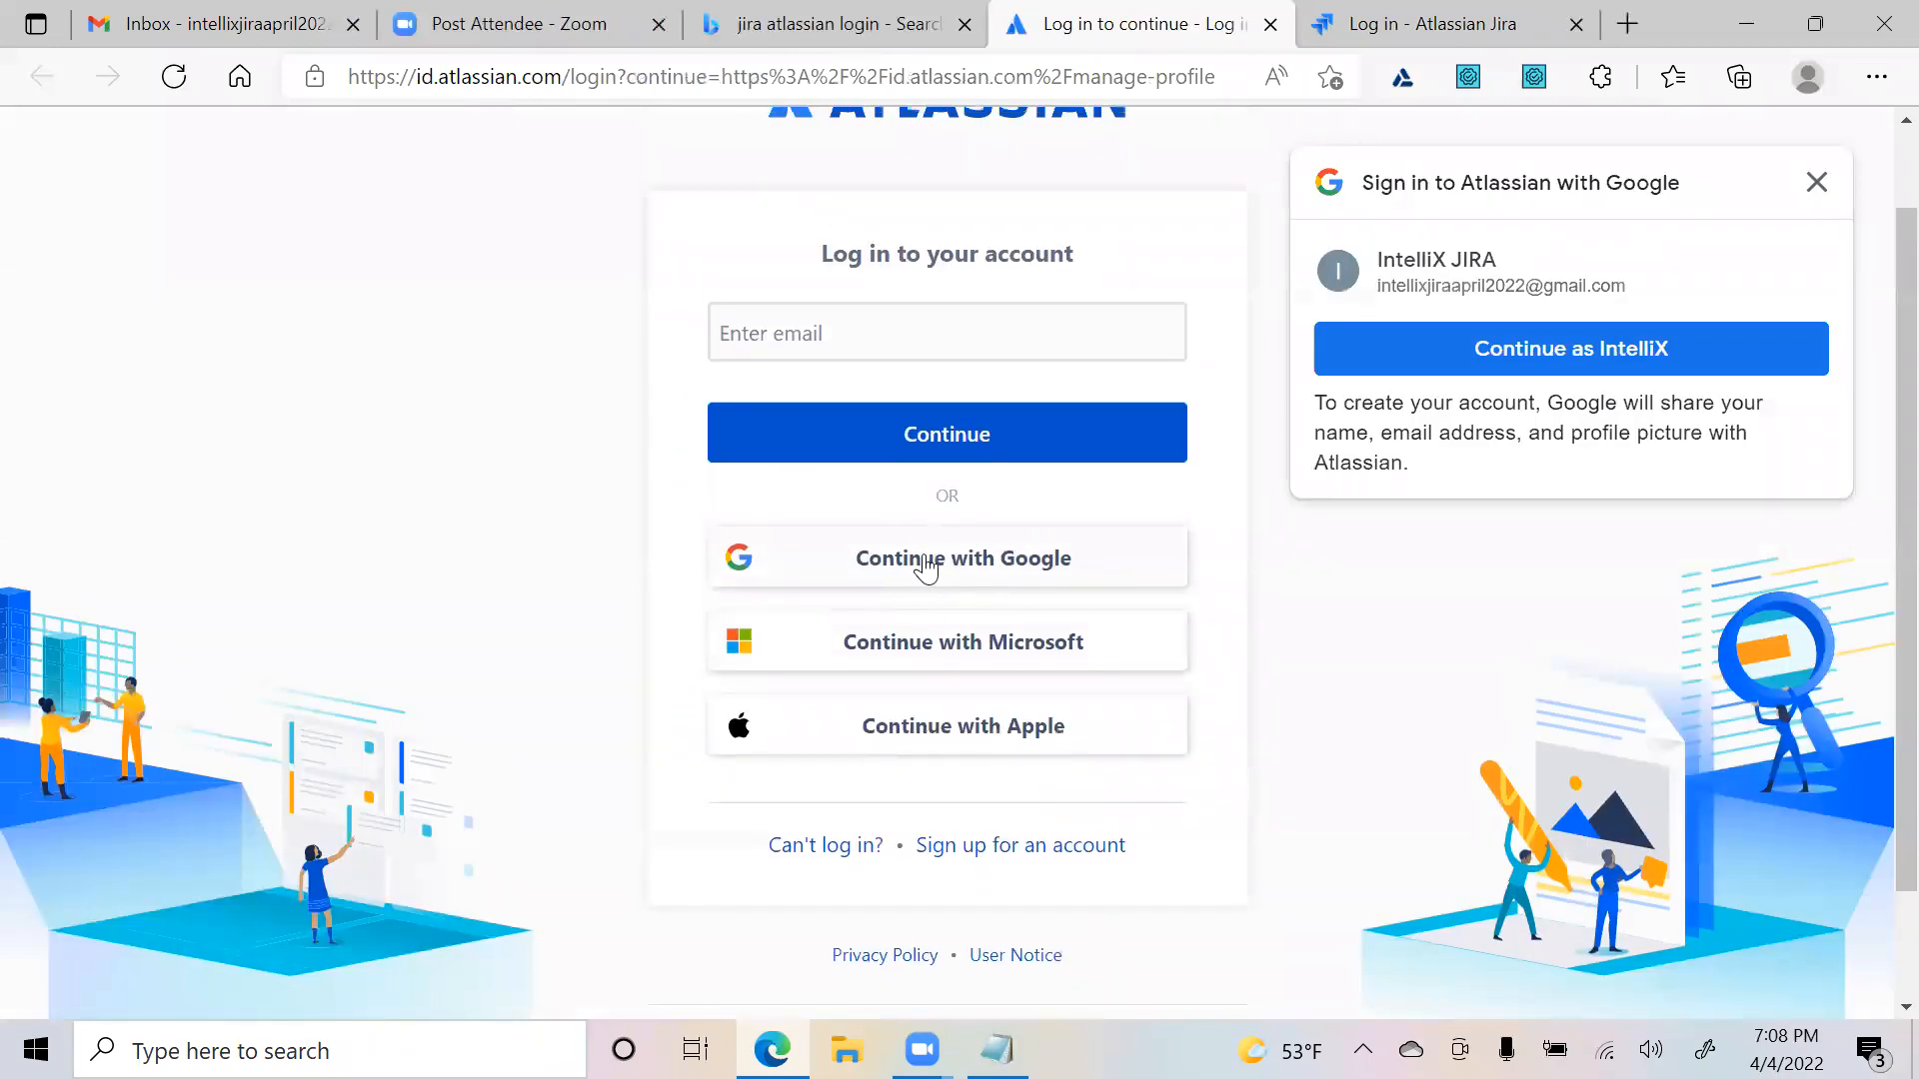
click(839, 329)
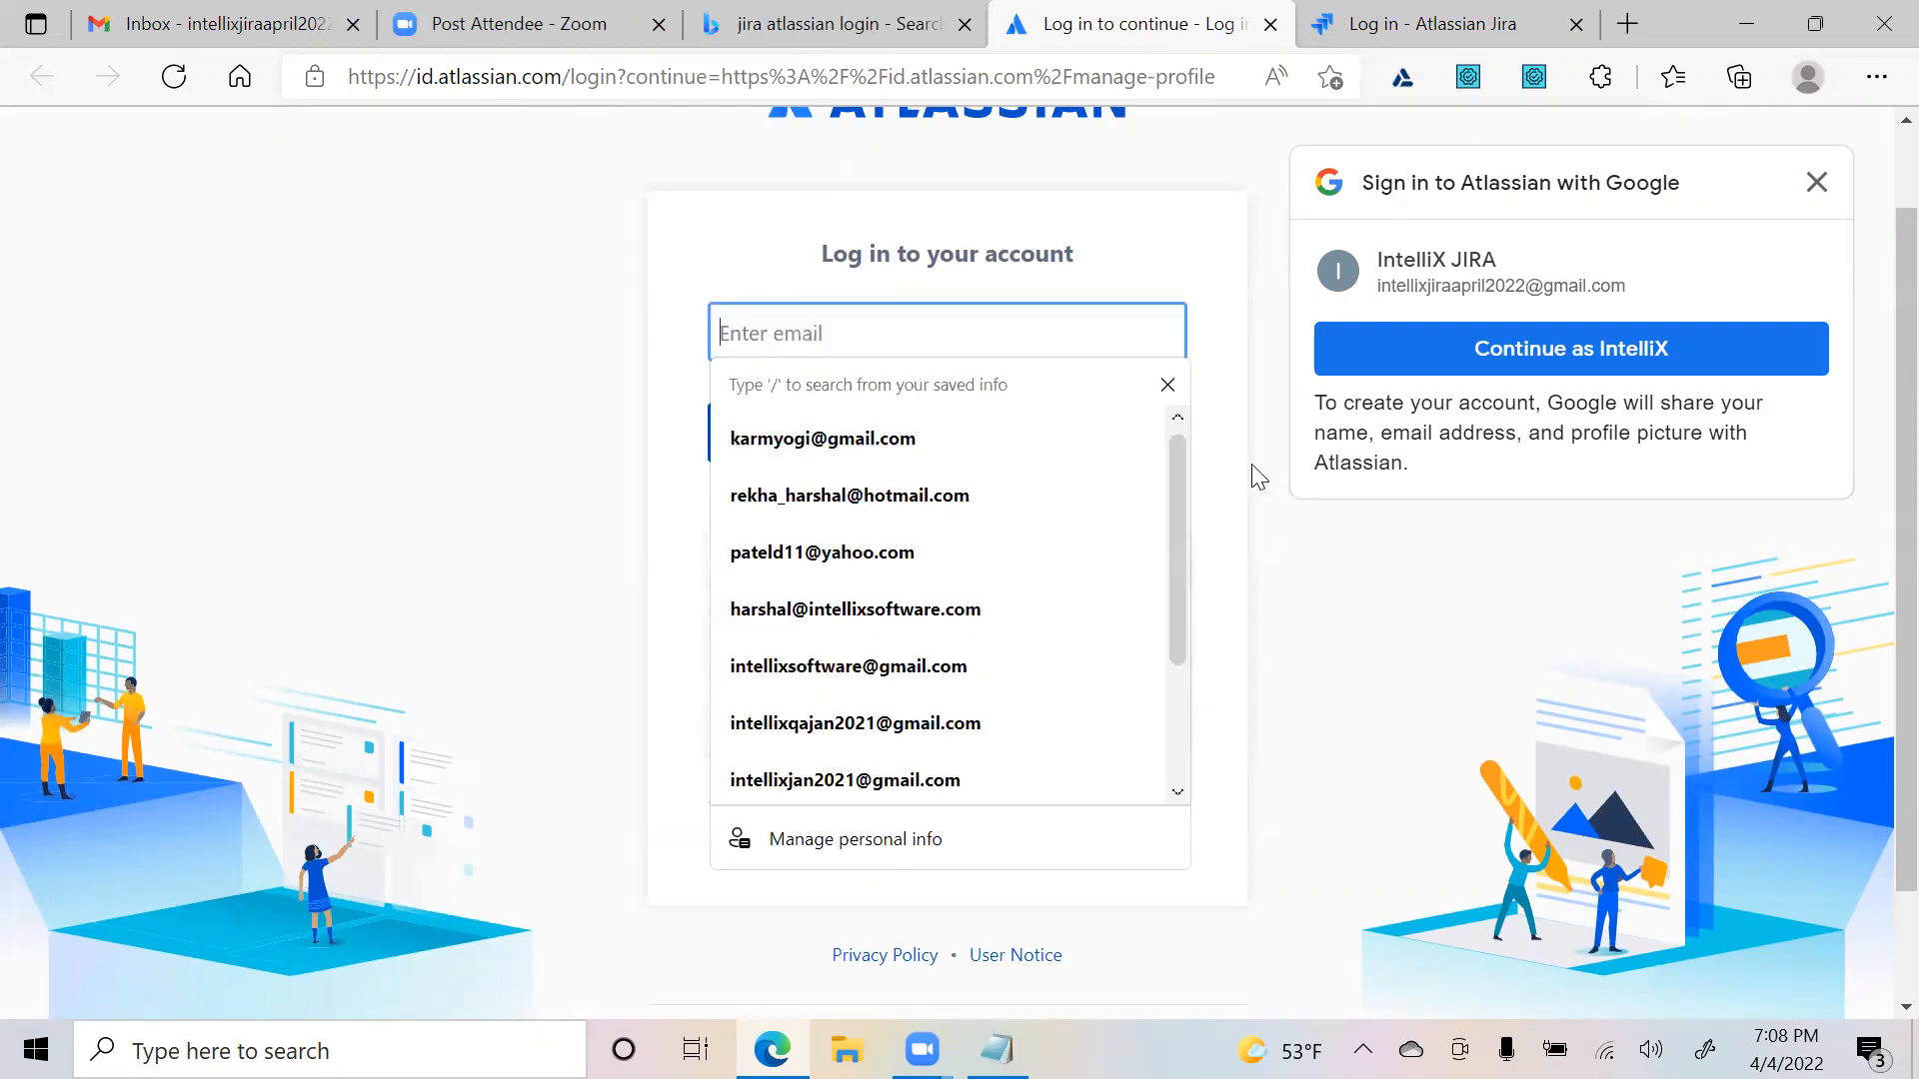
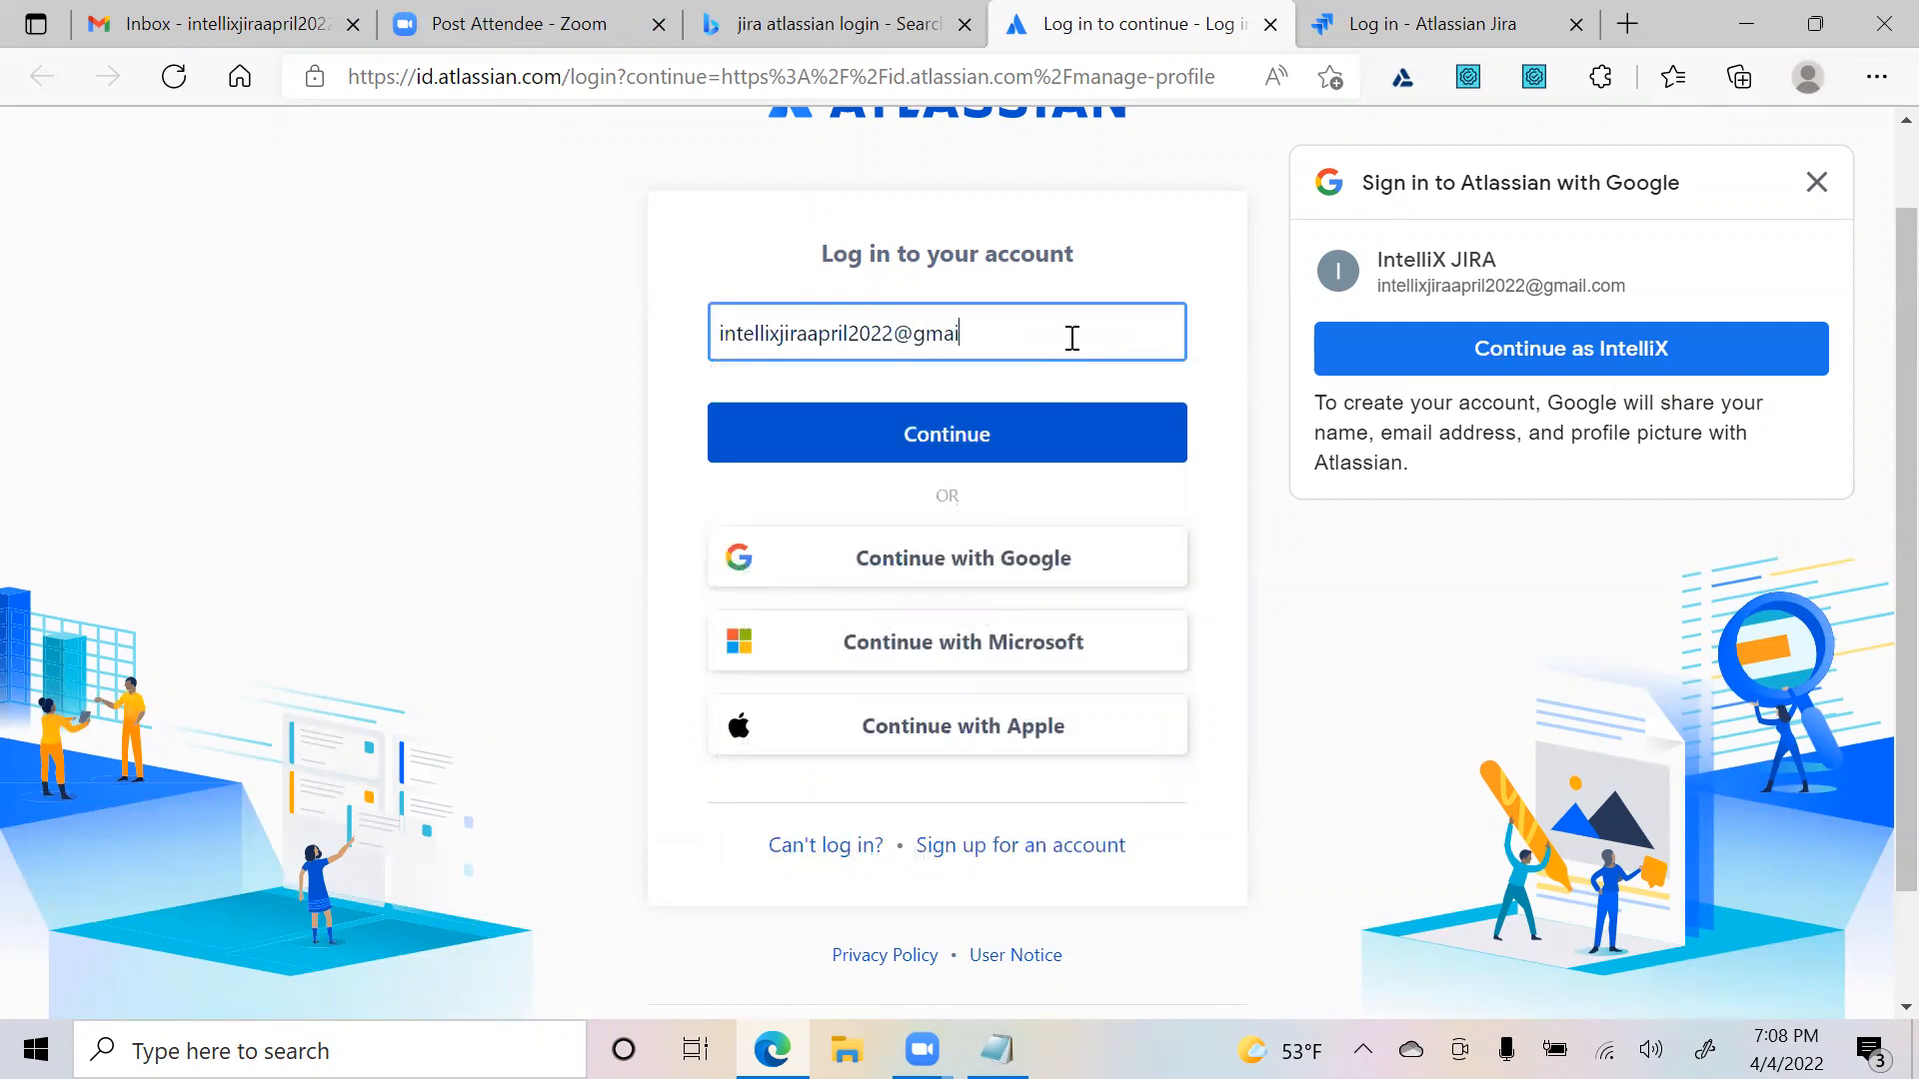
drag(962, 333, 504, 343)
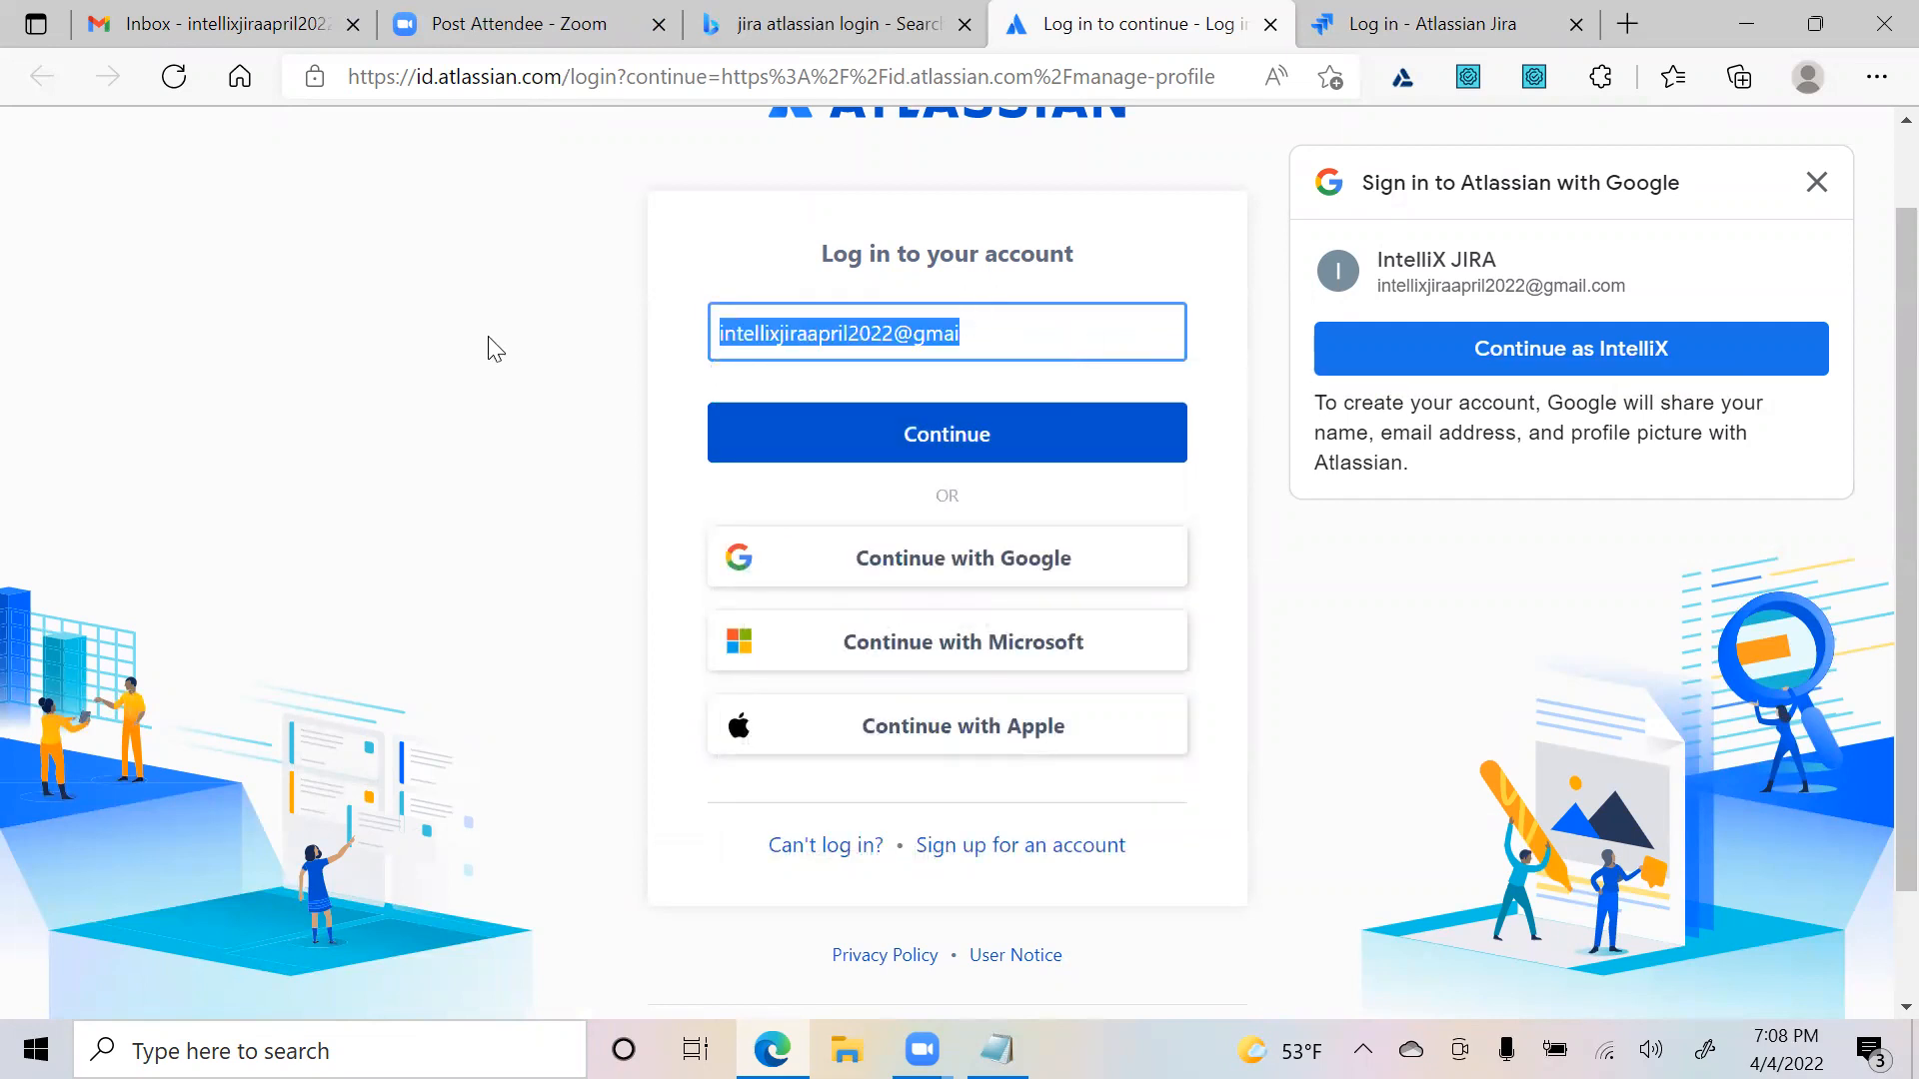
key(BackSpace)
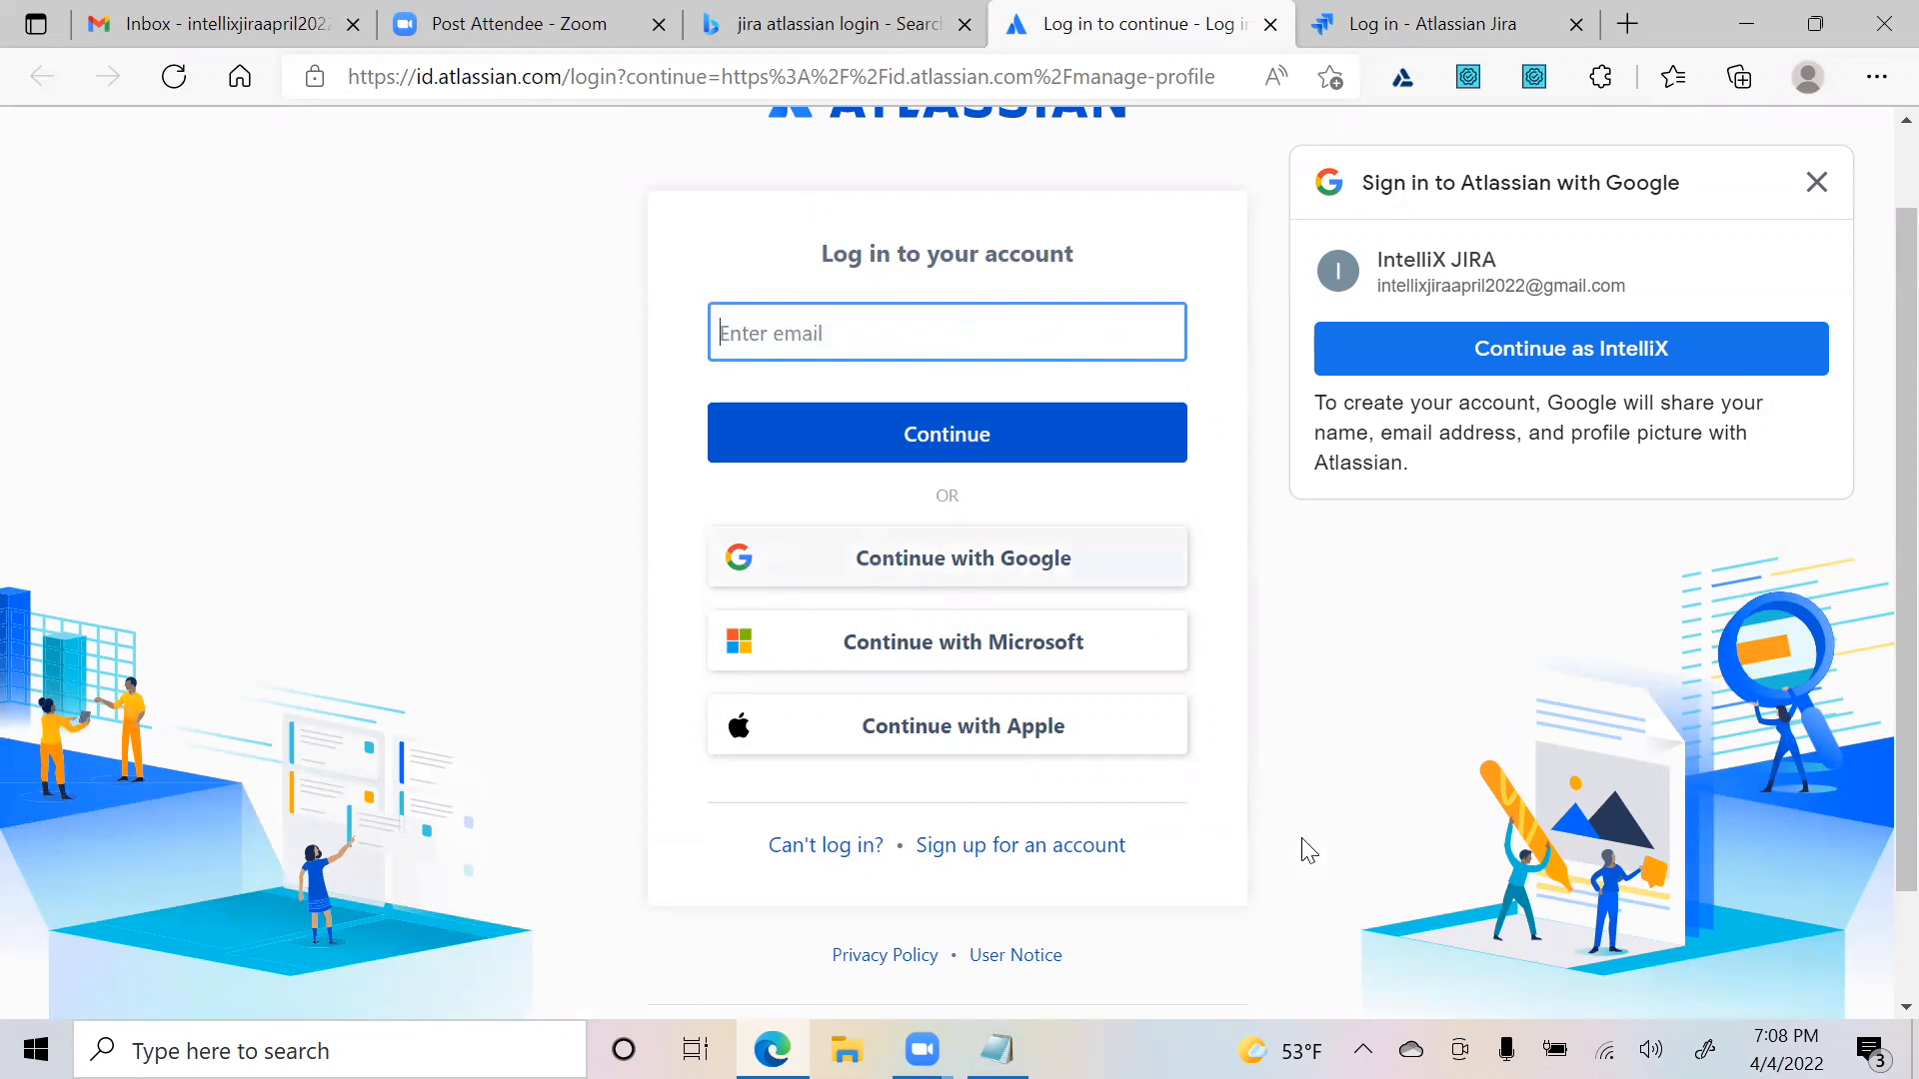
scroll(1122, 801, down, 2)
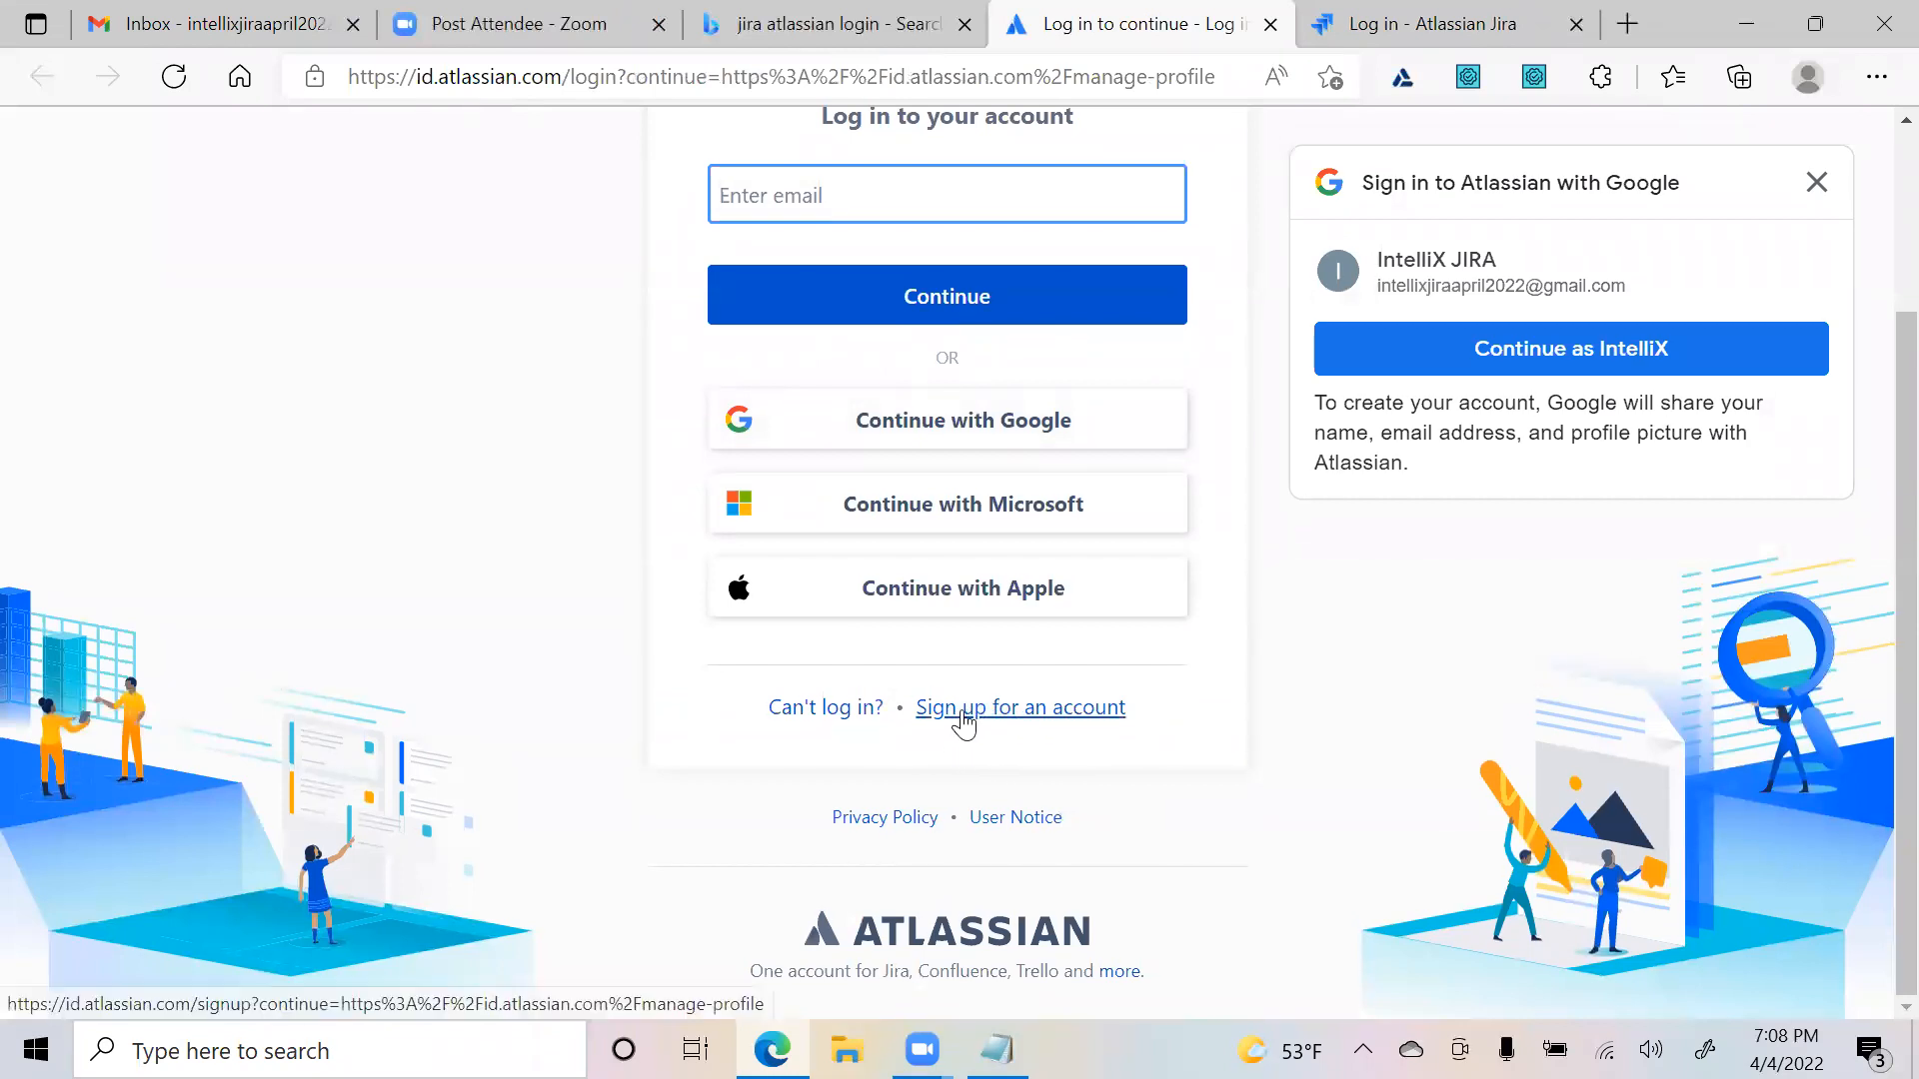
- On the new-account form, enter the new Gmail address and submit the sign-up
click(1026, 712)
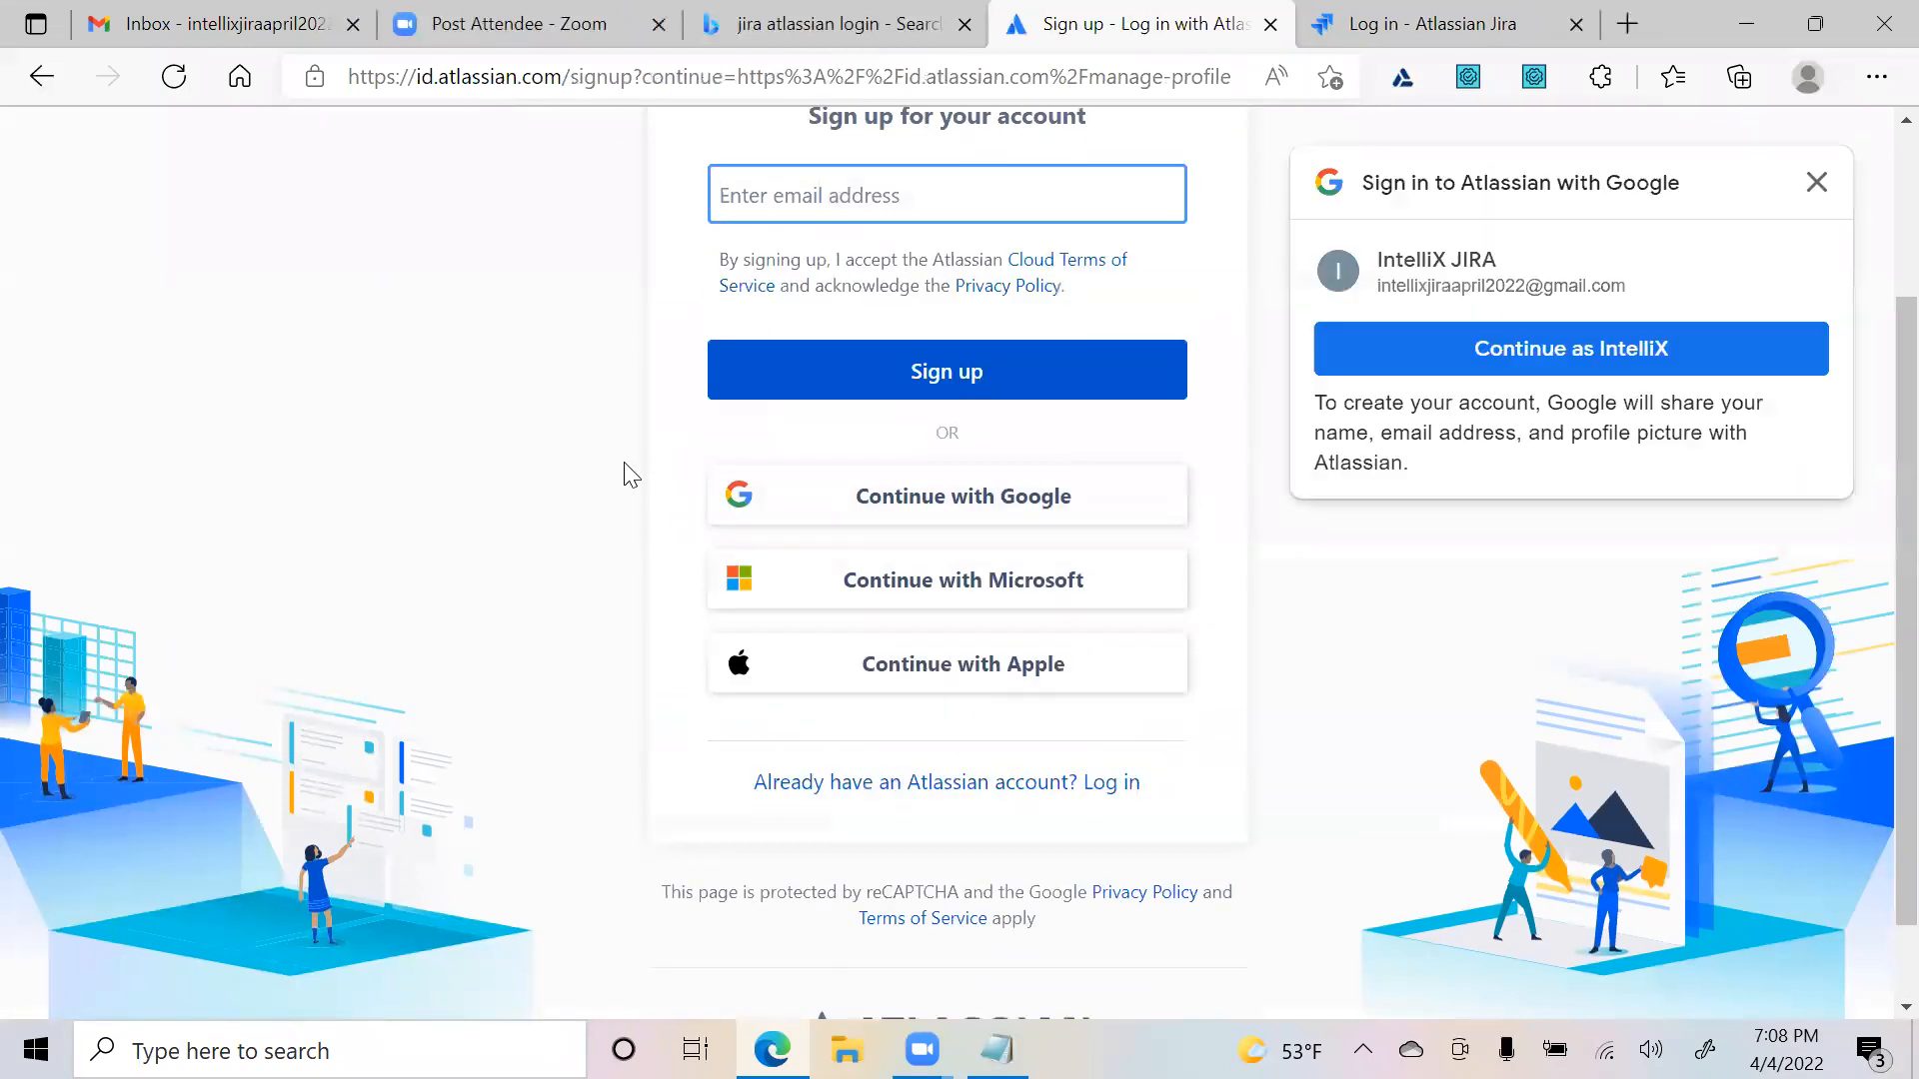
scroll(625, 471, up, 2)
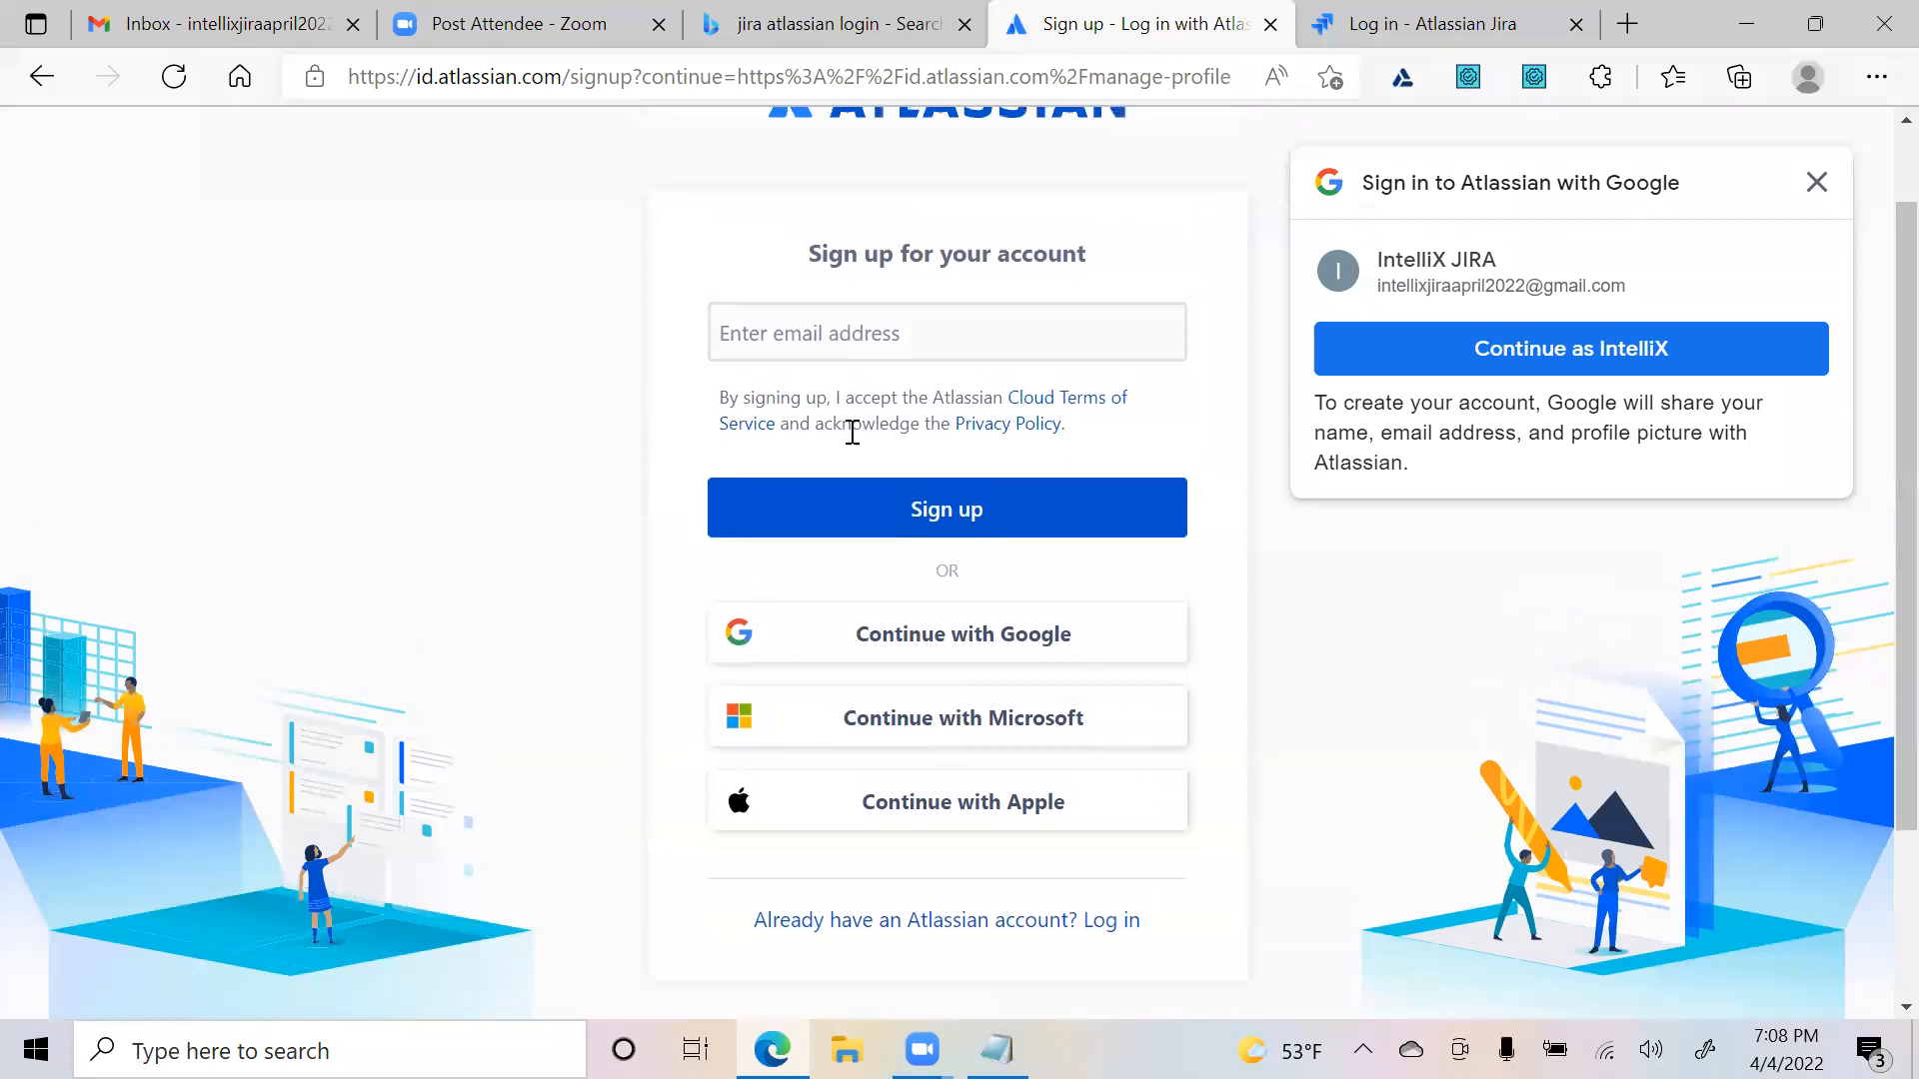
click(801, 325)
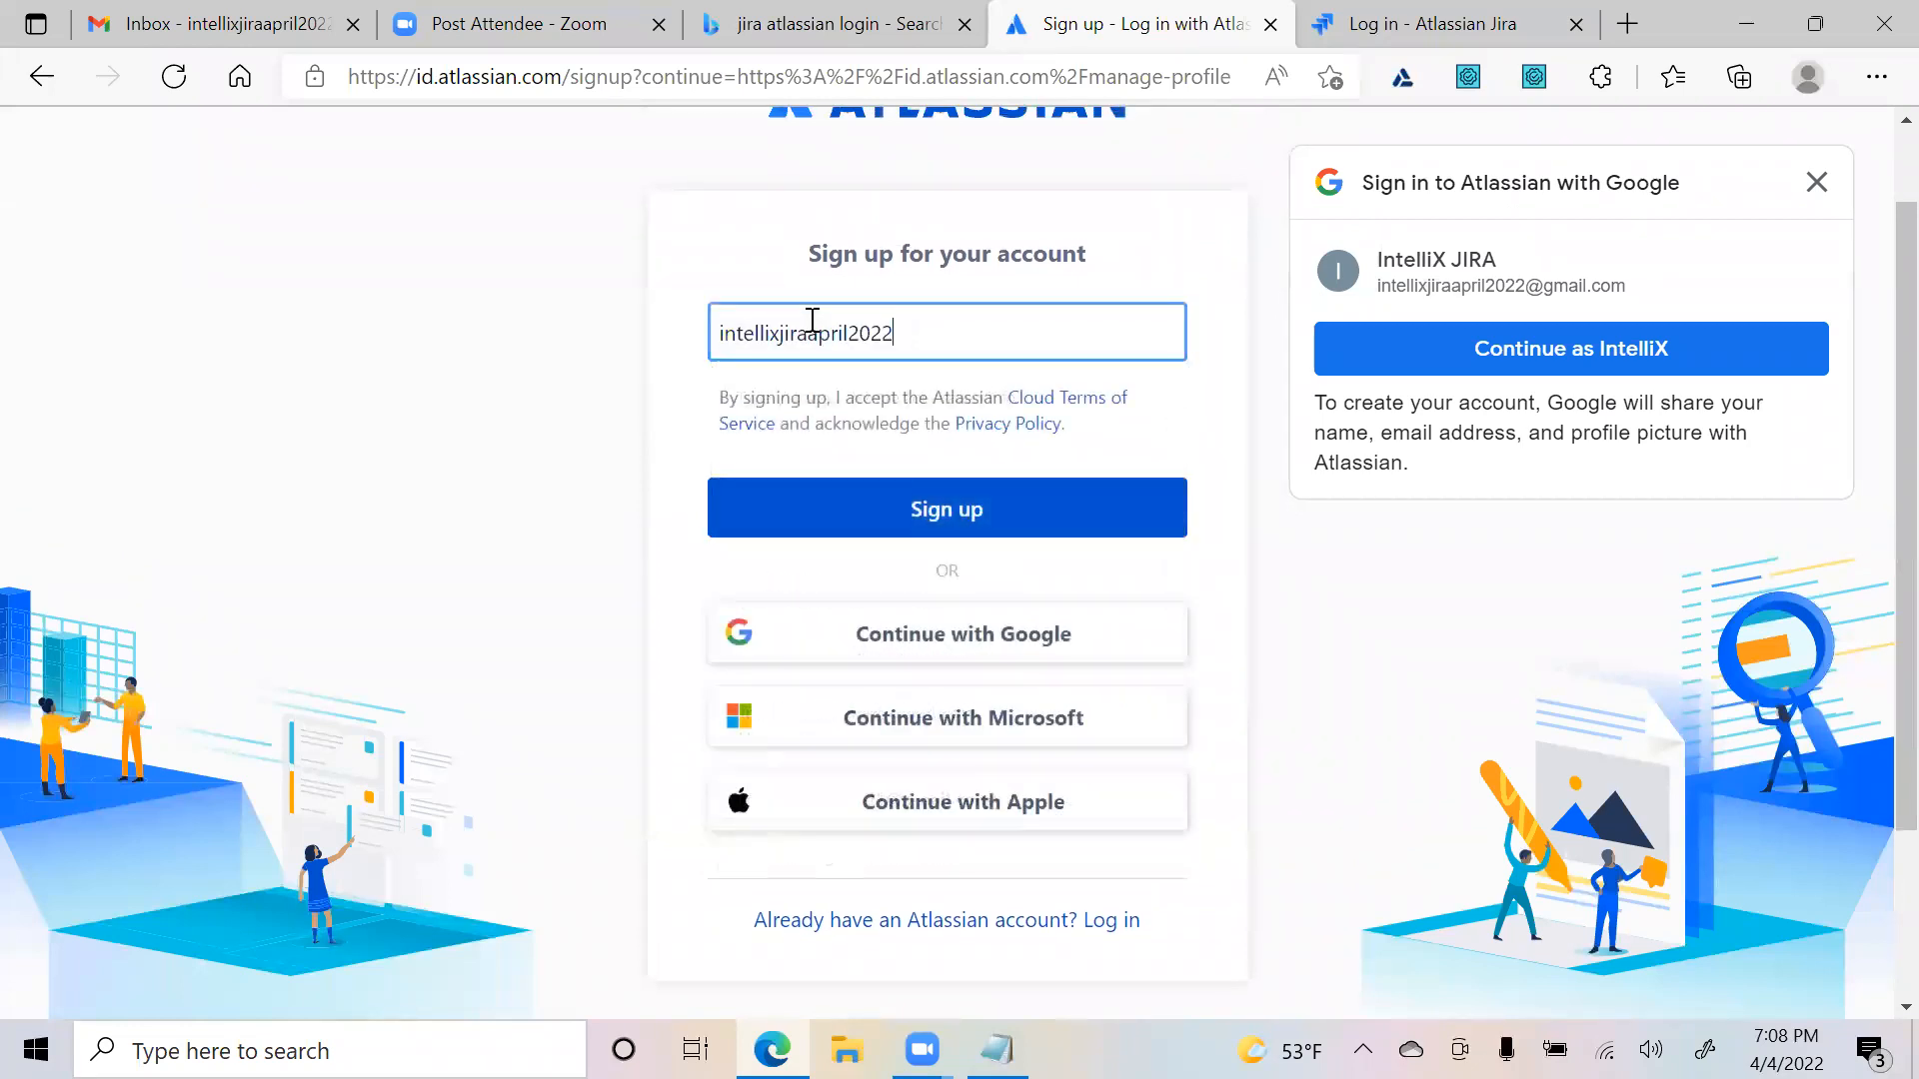
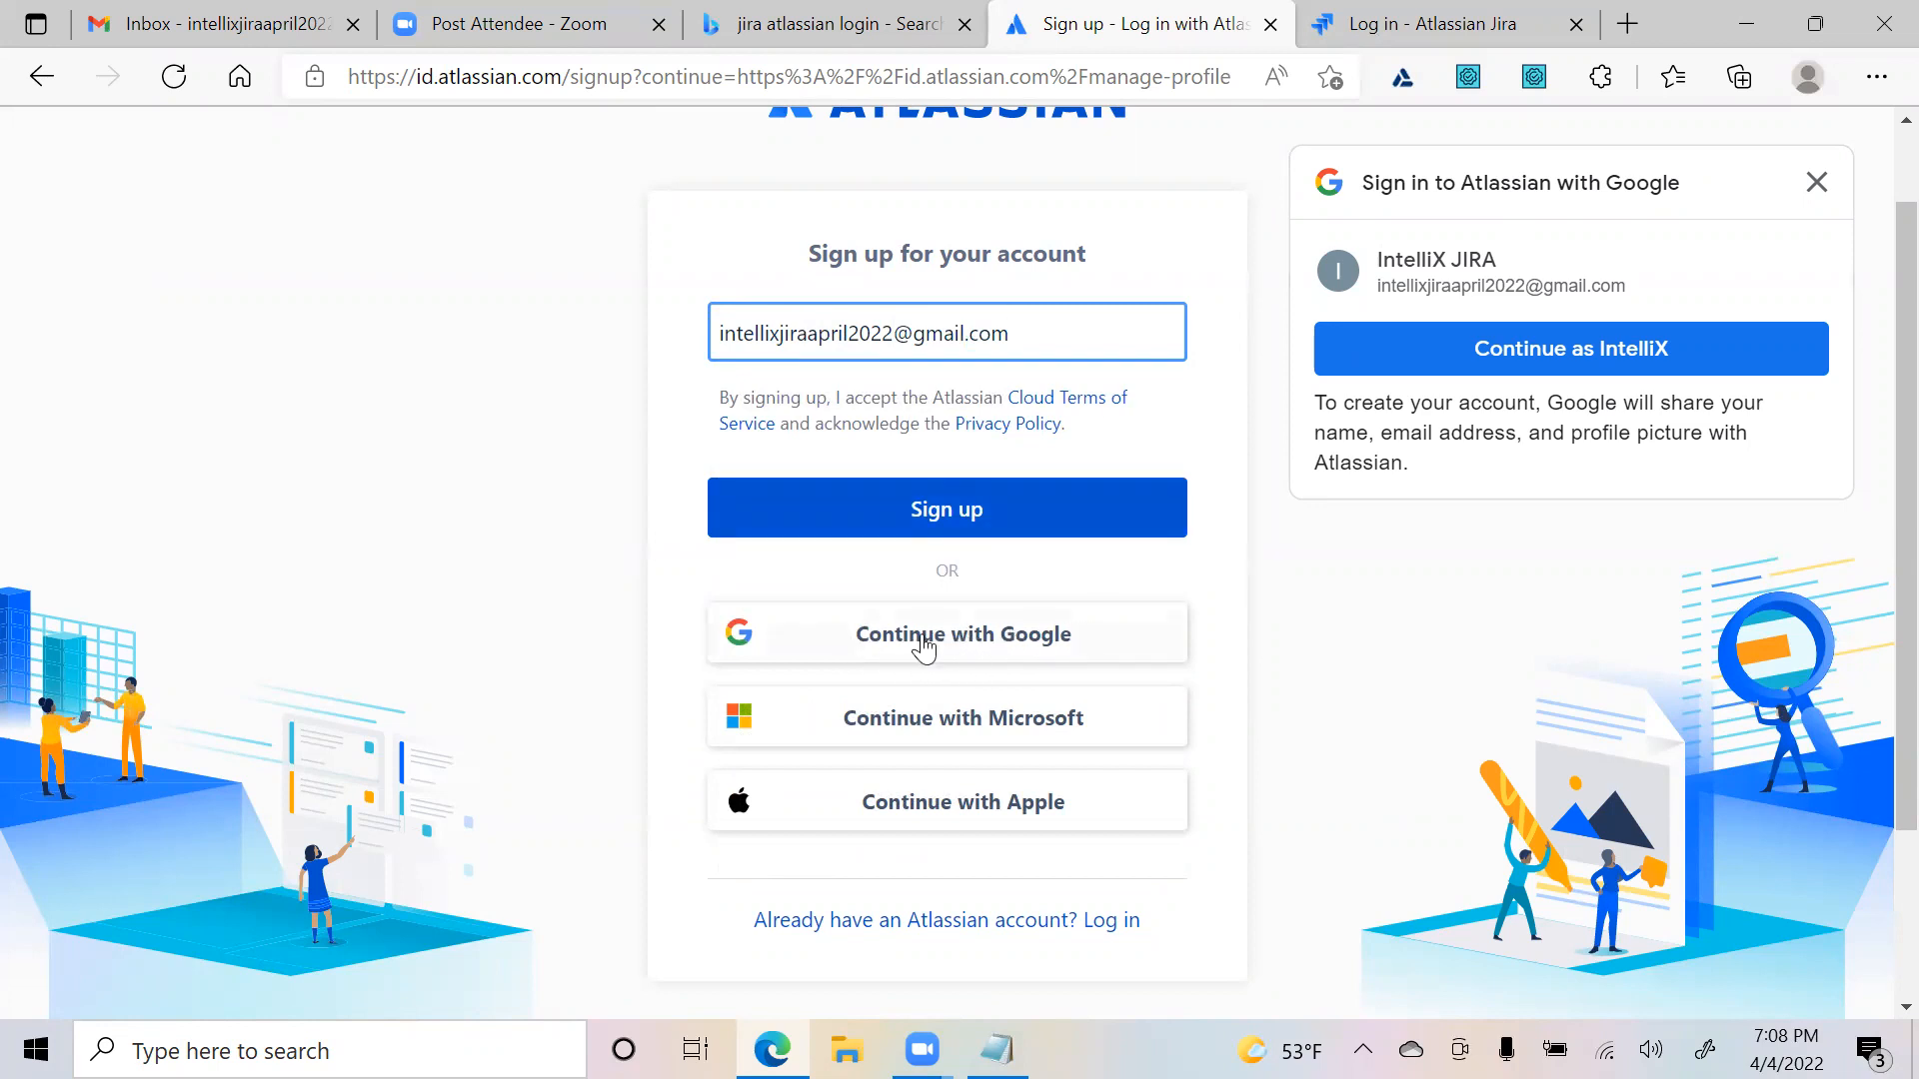
click(920, 523)
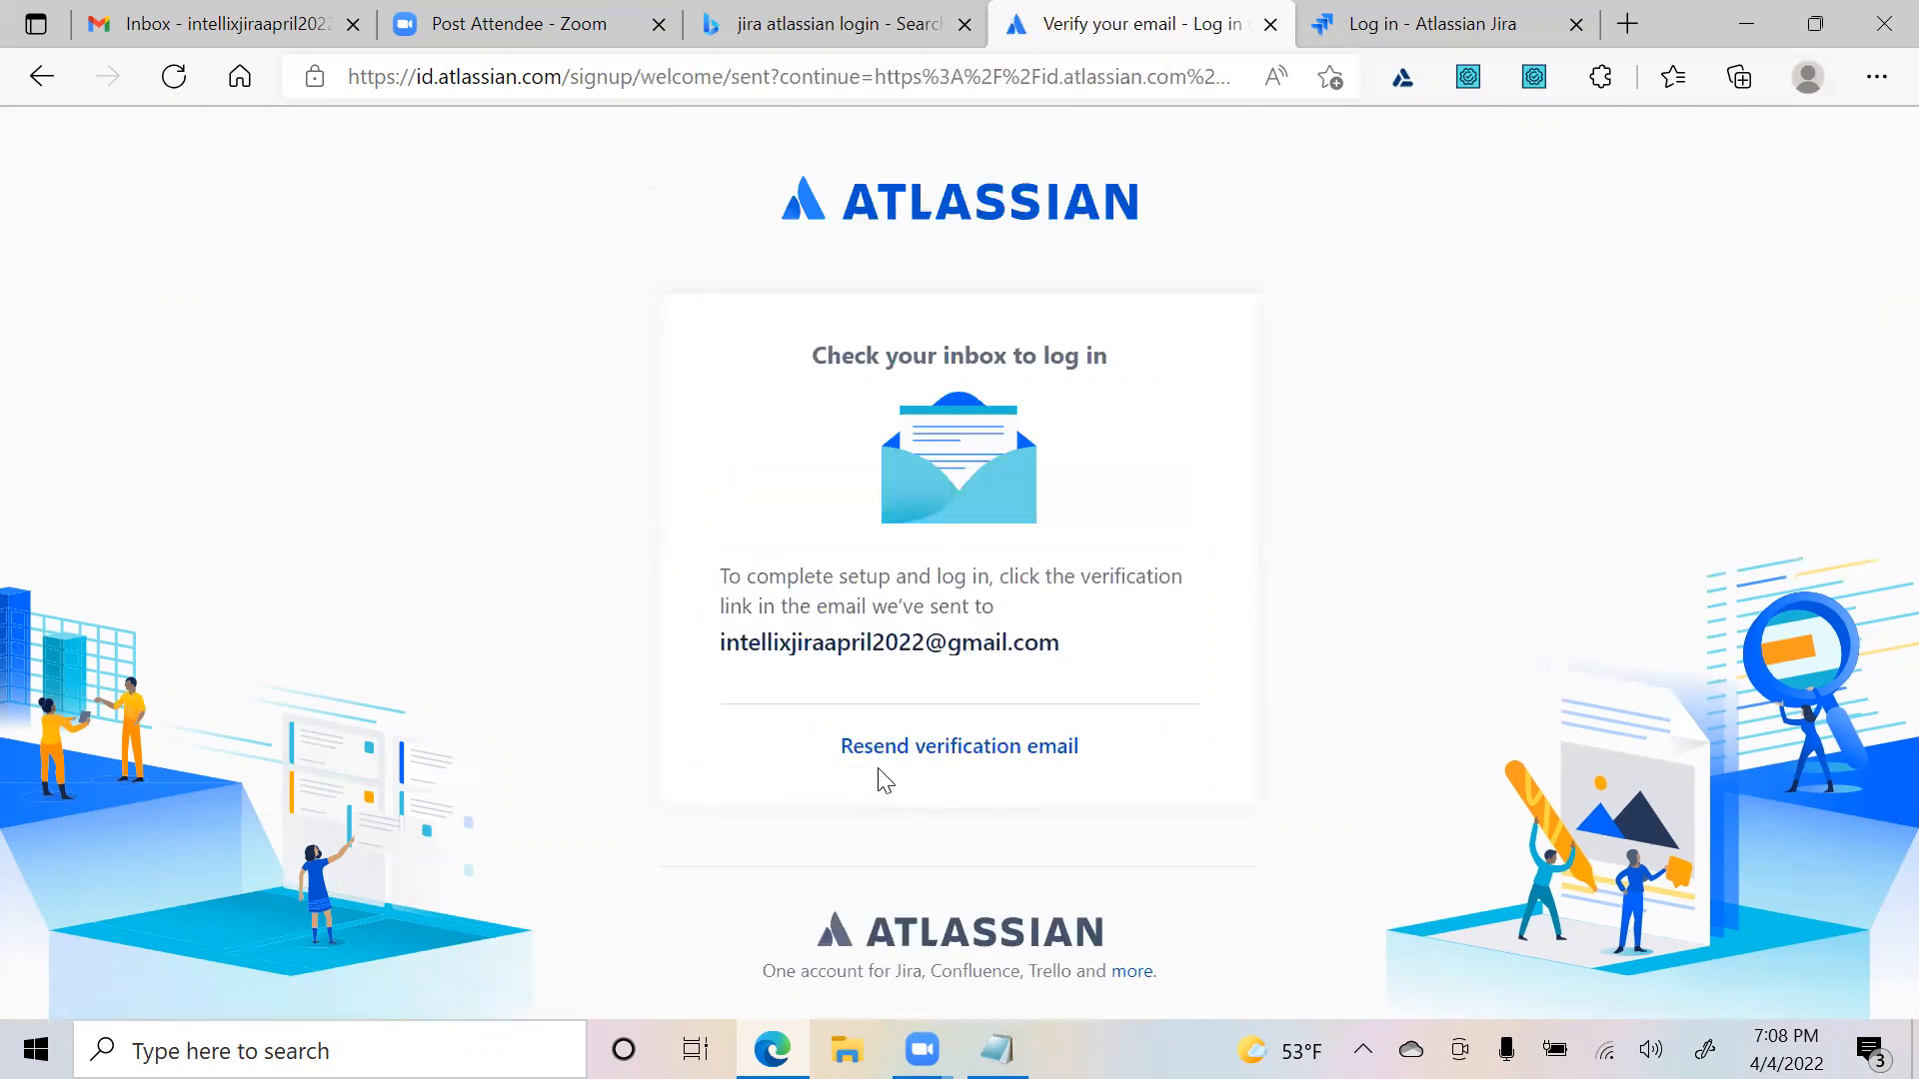
- In the Gmail tab, open Atlassian's verification email and click its Verify your email link
click(210, 33)
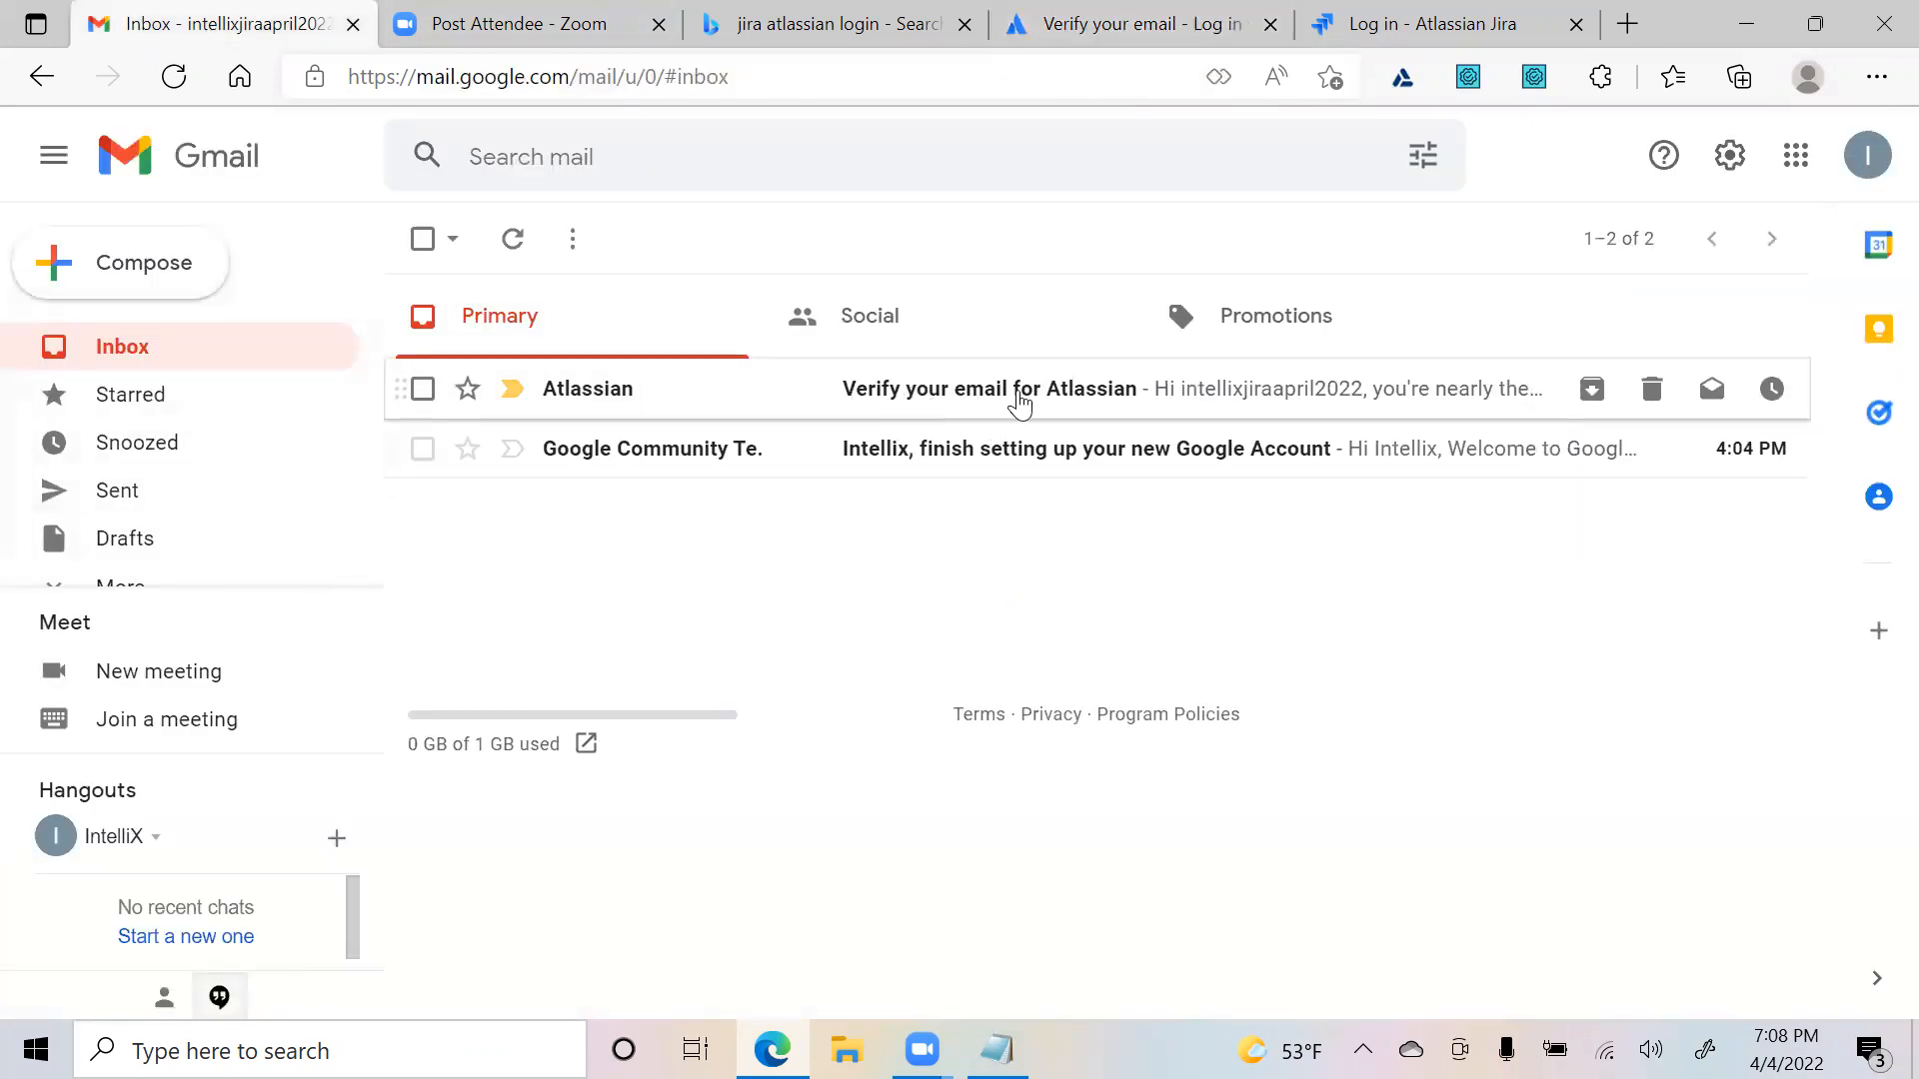
scroll(1269, 585, down, 5)
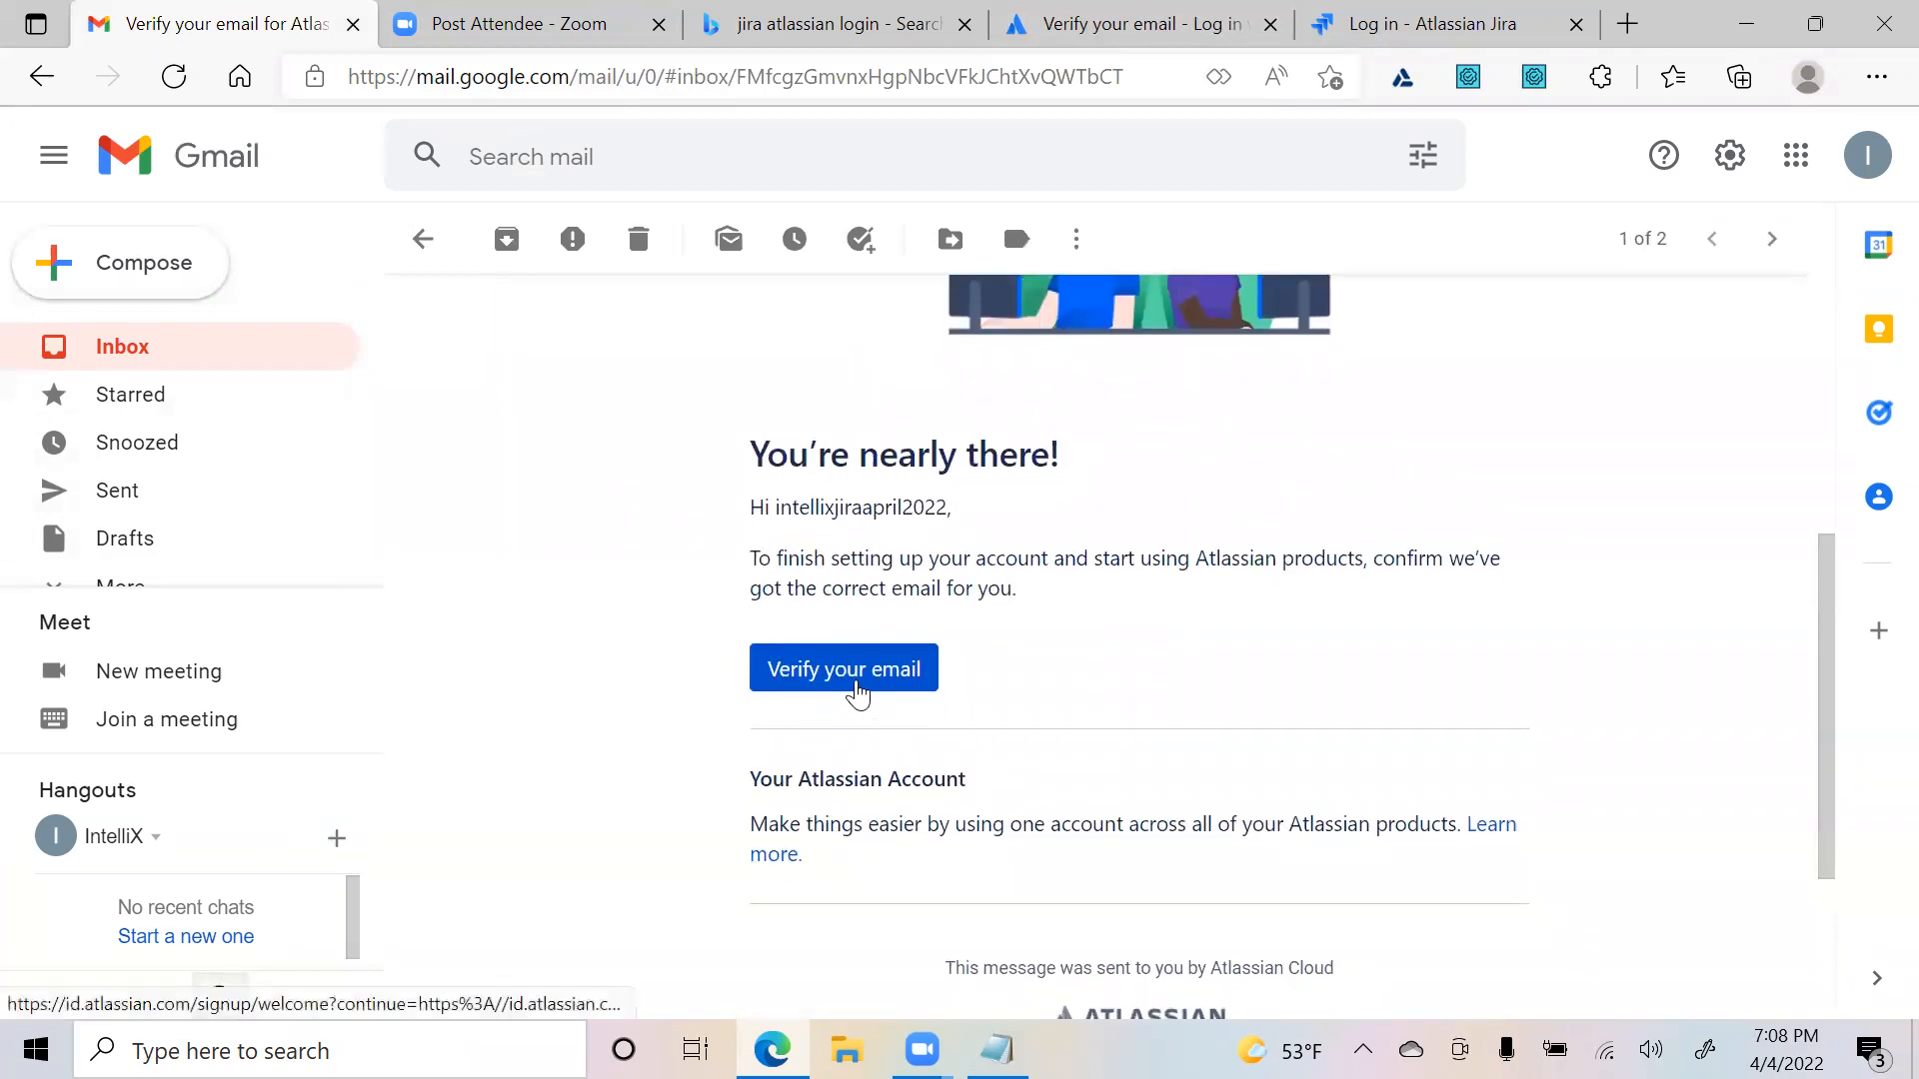
click(857, 689)
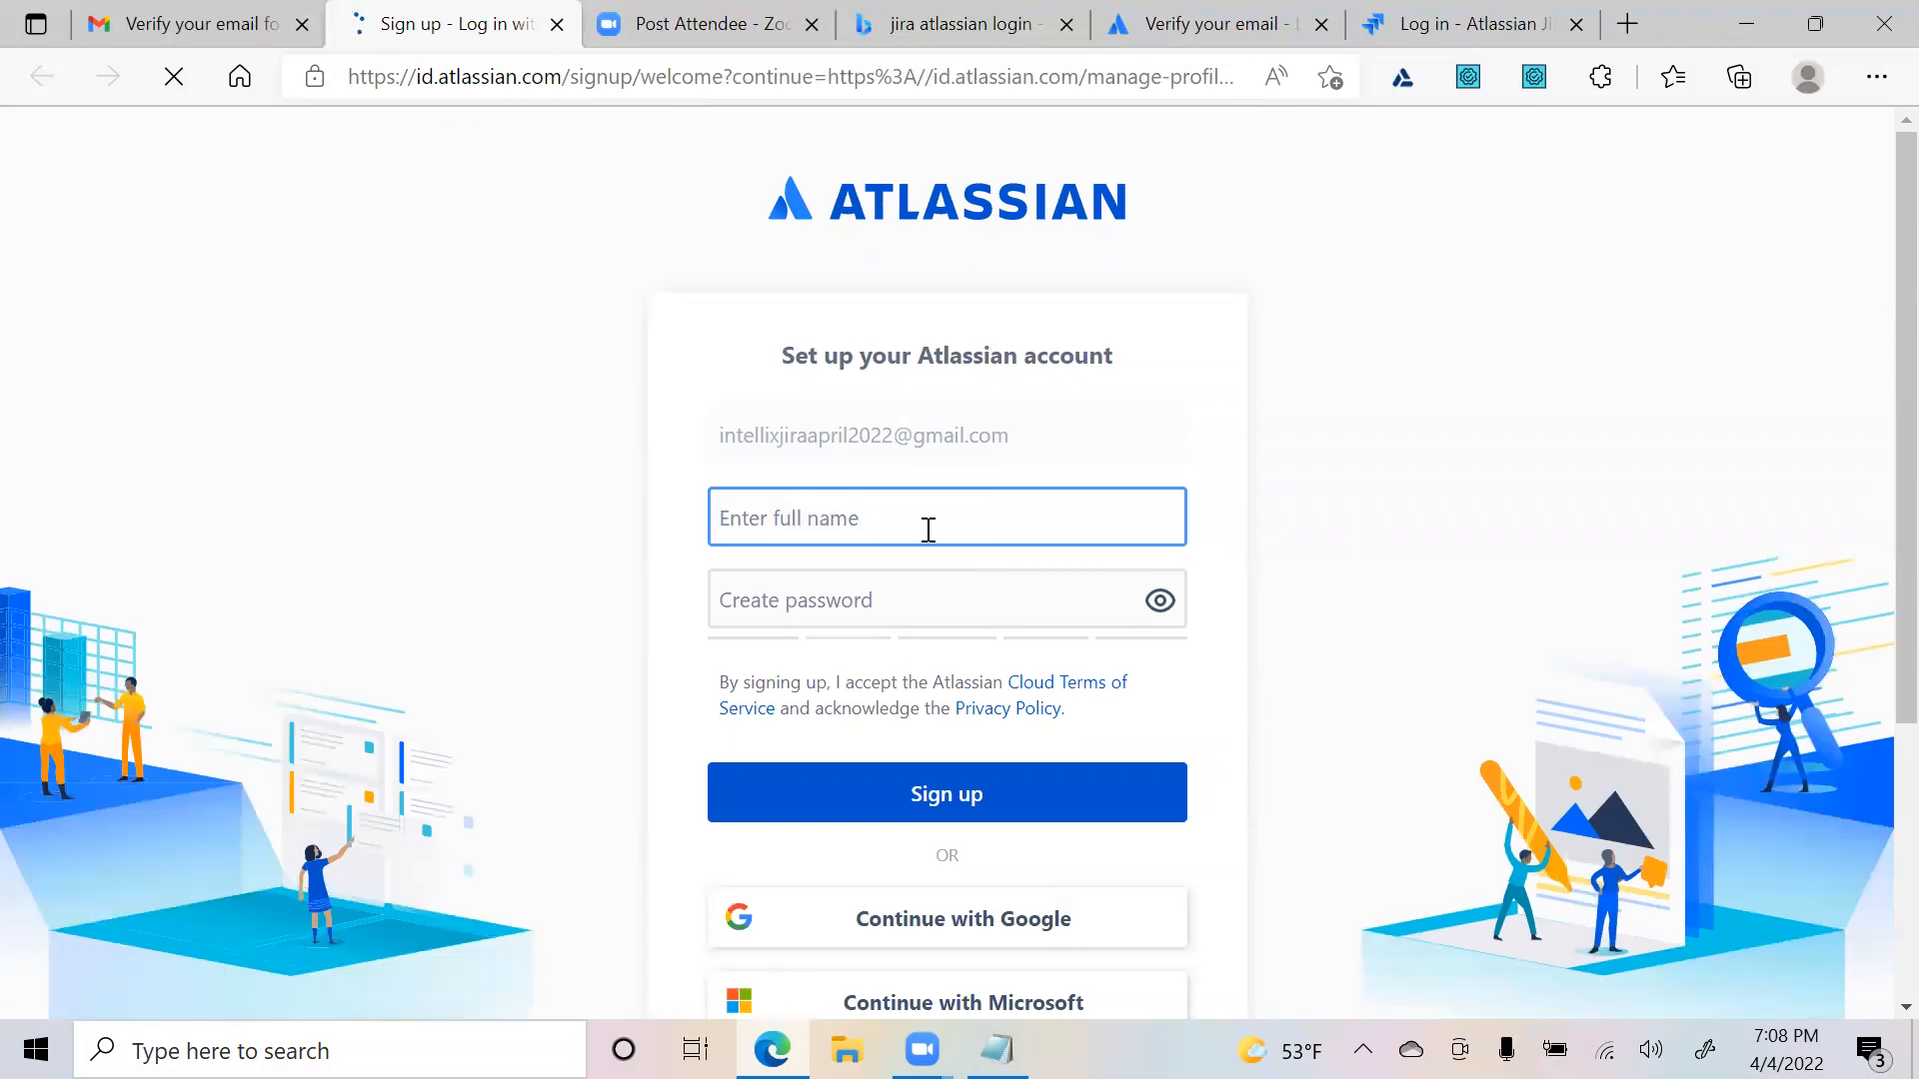
- Fill in the full name and a password in the setup form, then sign up
text(IntelliX J)
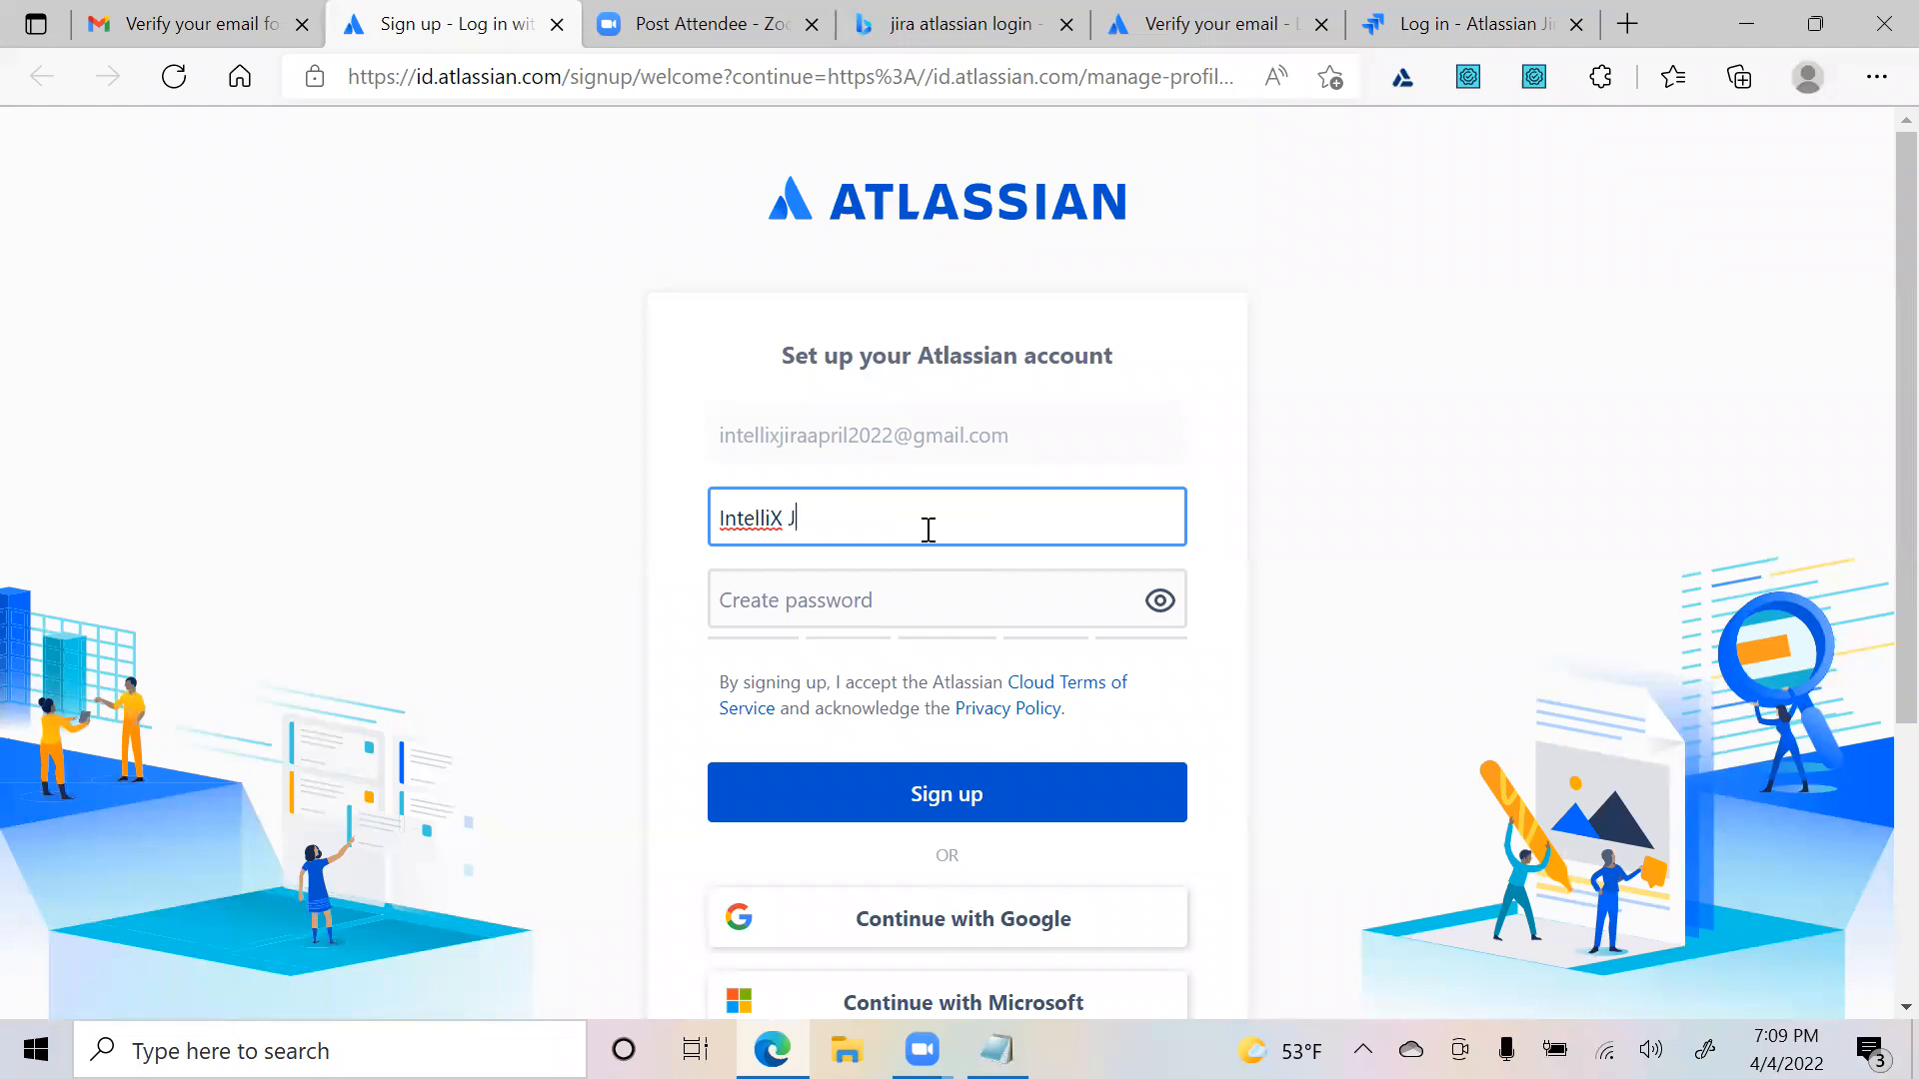
key(Tab)
text(*********)
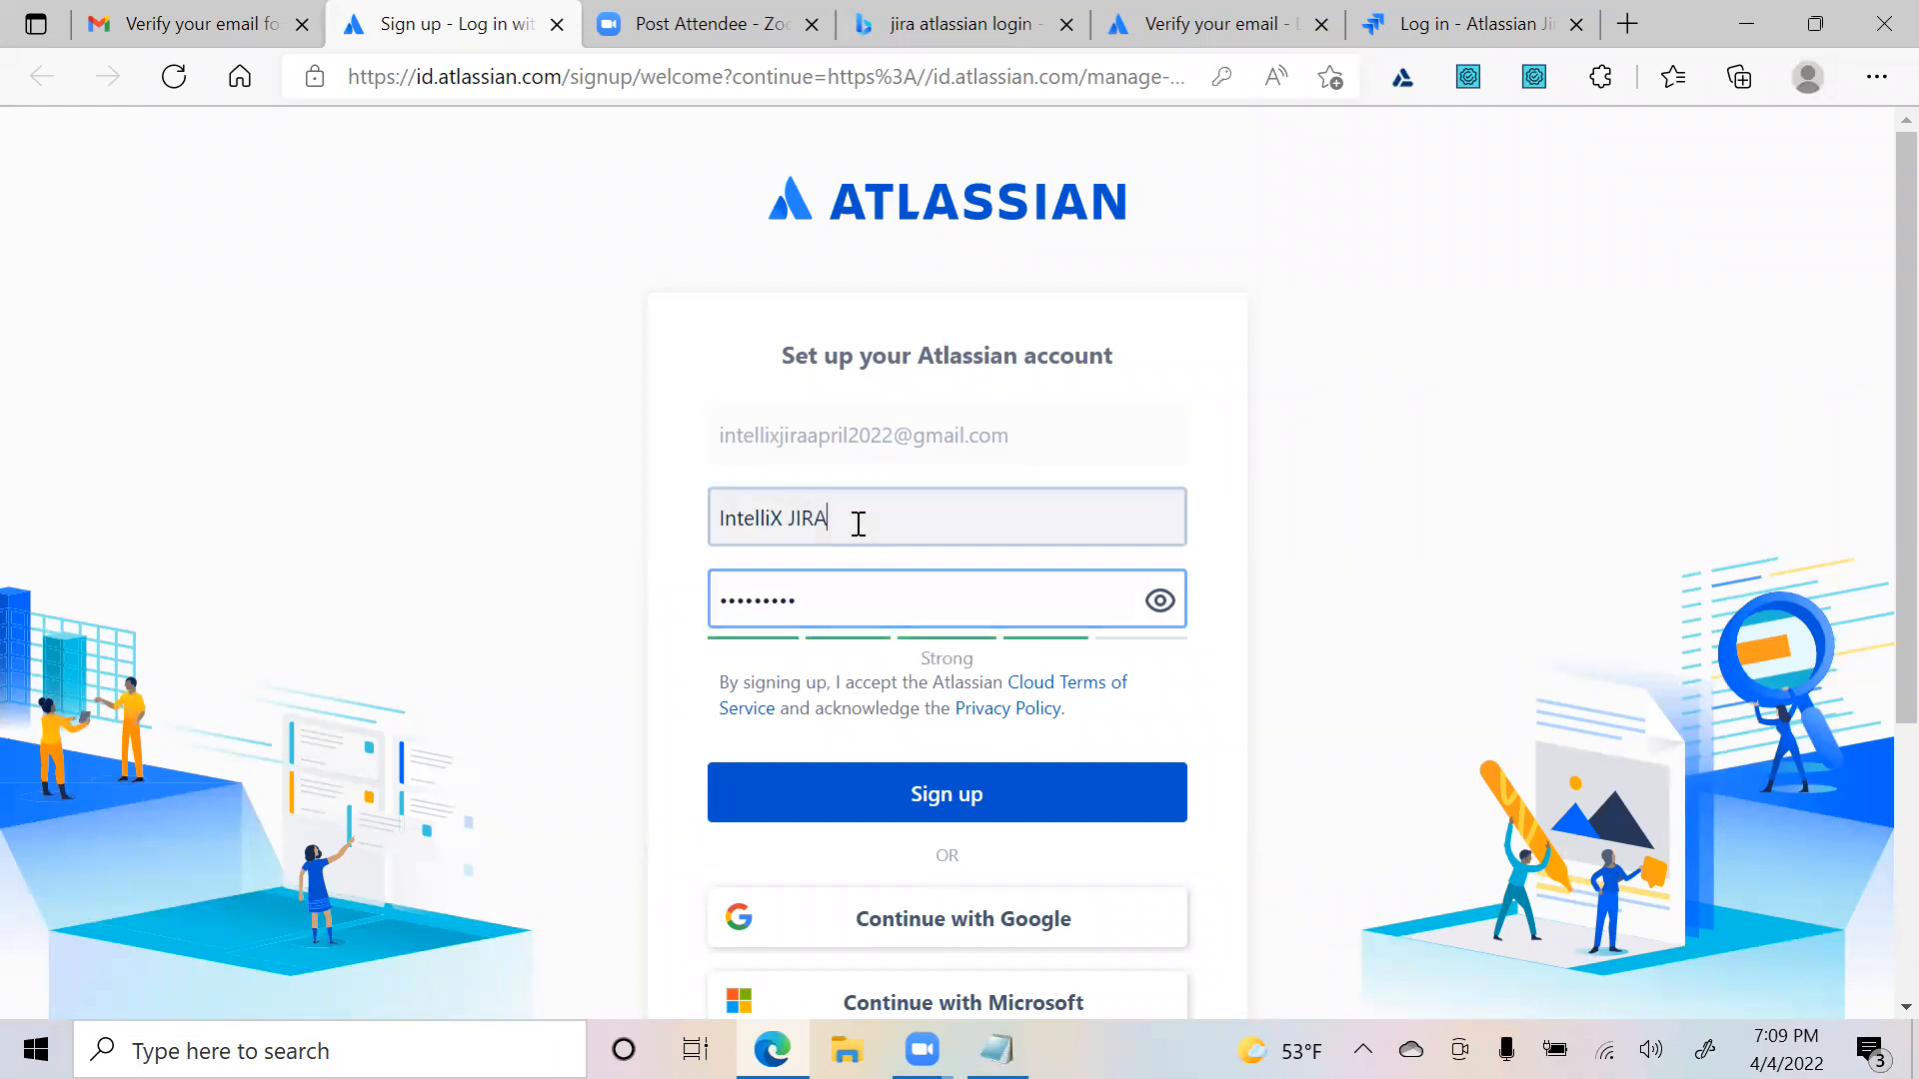
click(856, 511)
key(ctrl+a)
key(BackSpace)
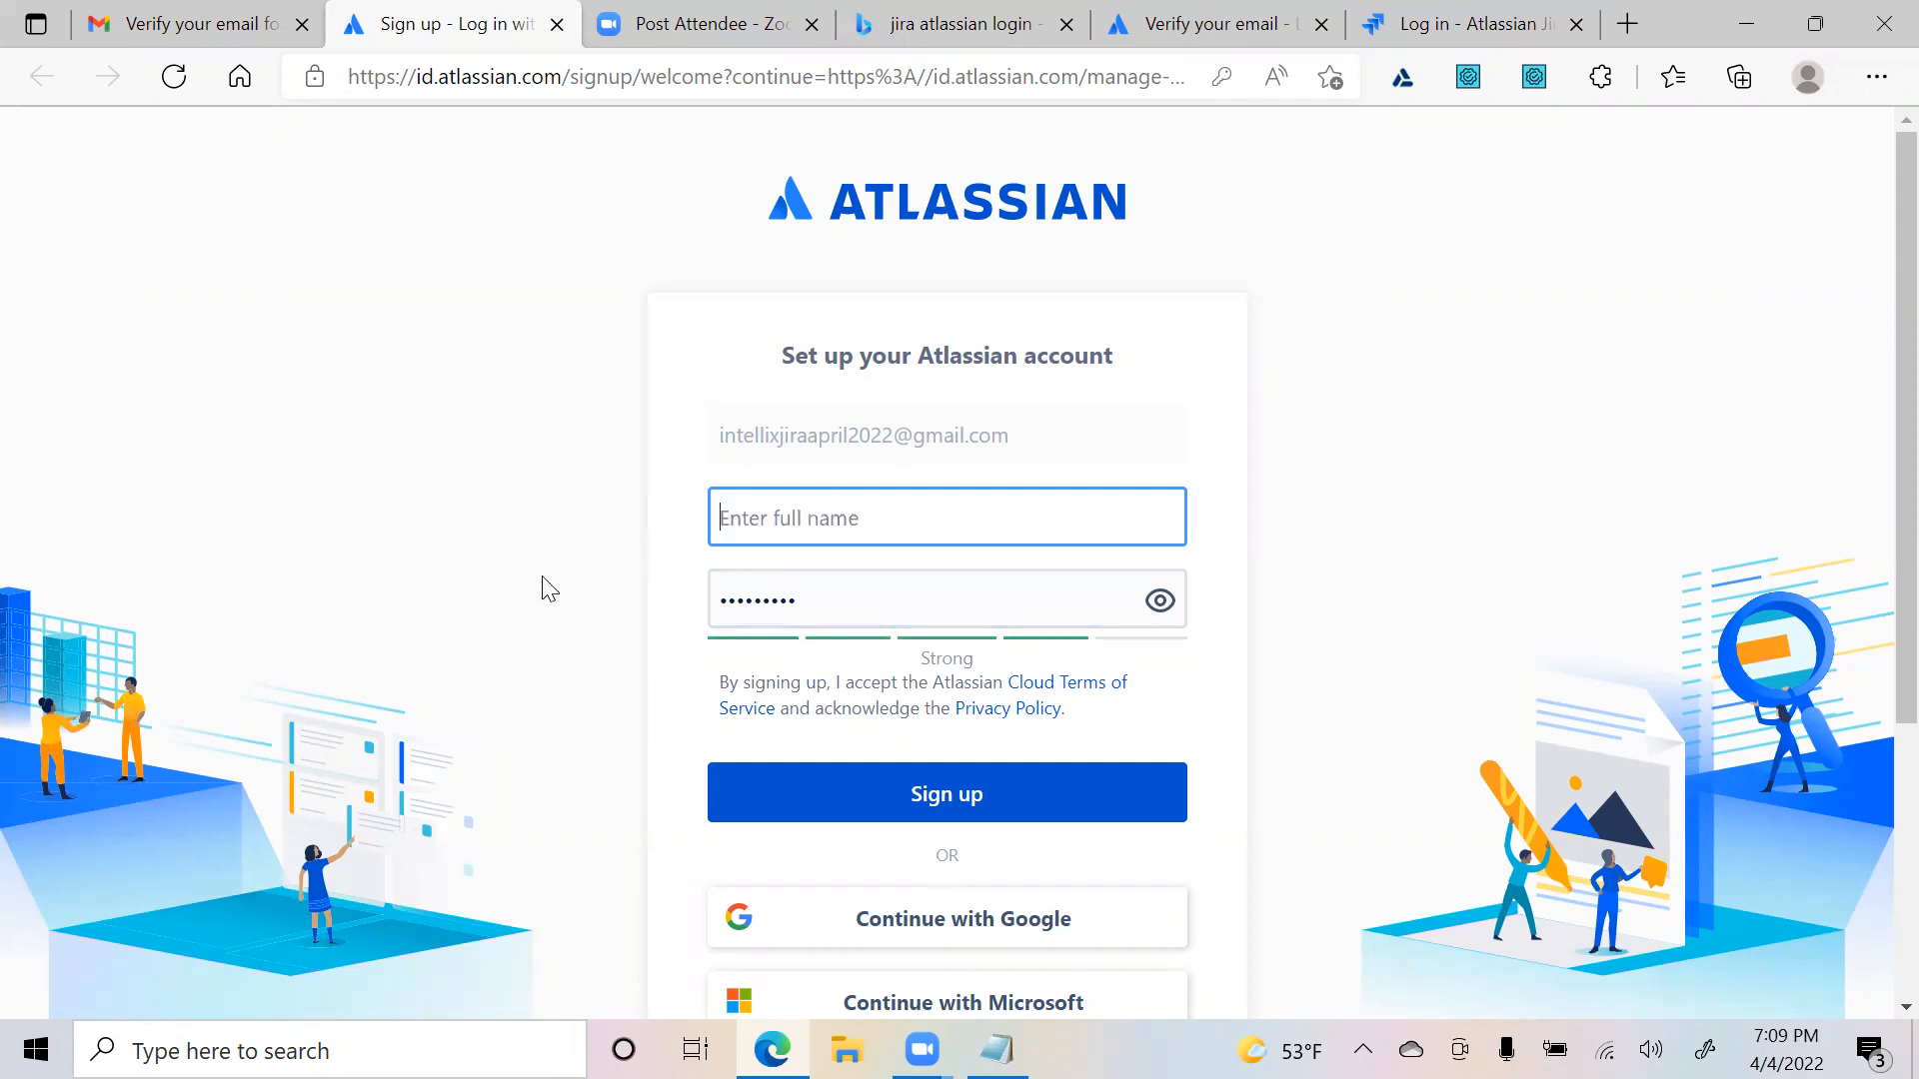
text(IntelliX JIRA)
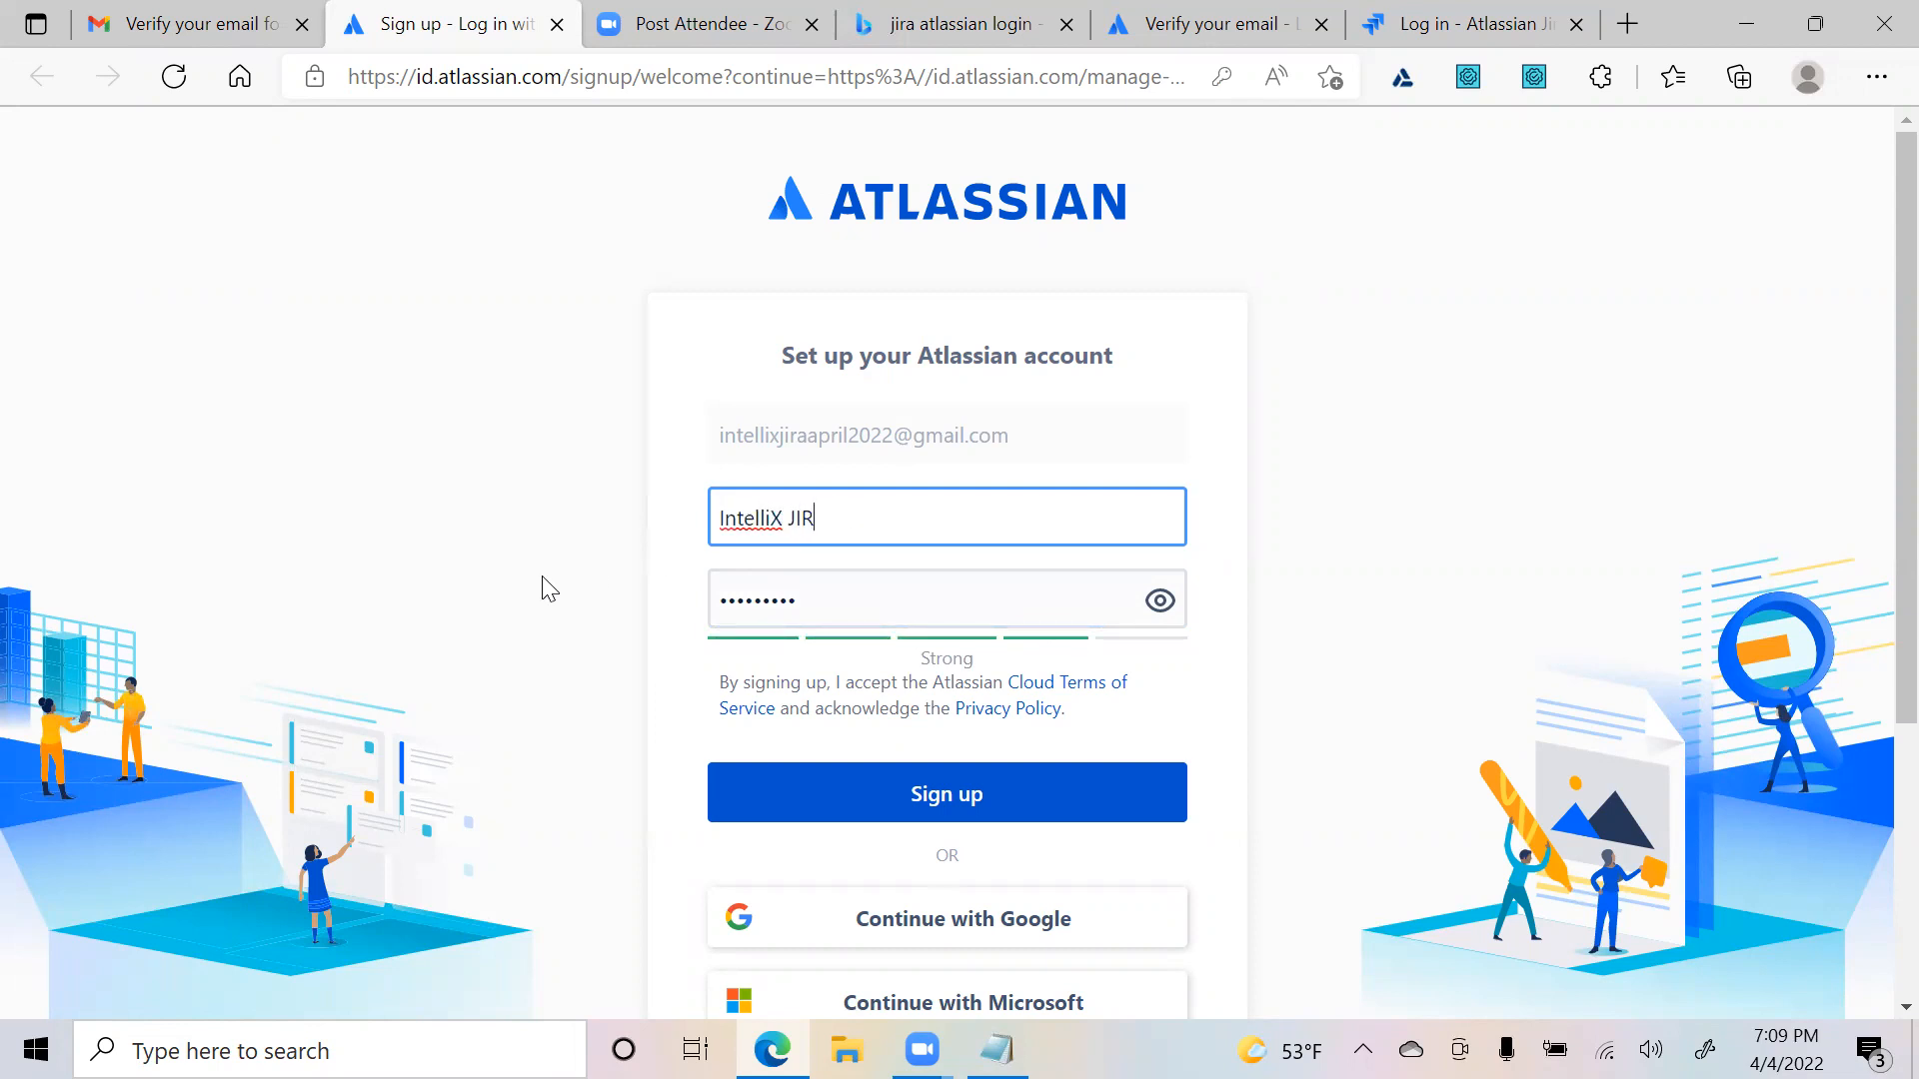
click(896, 816)
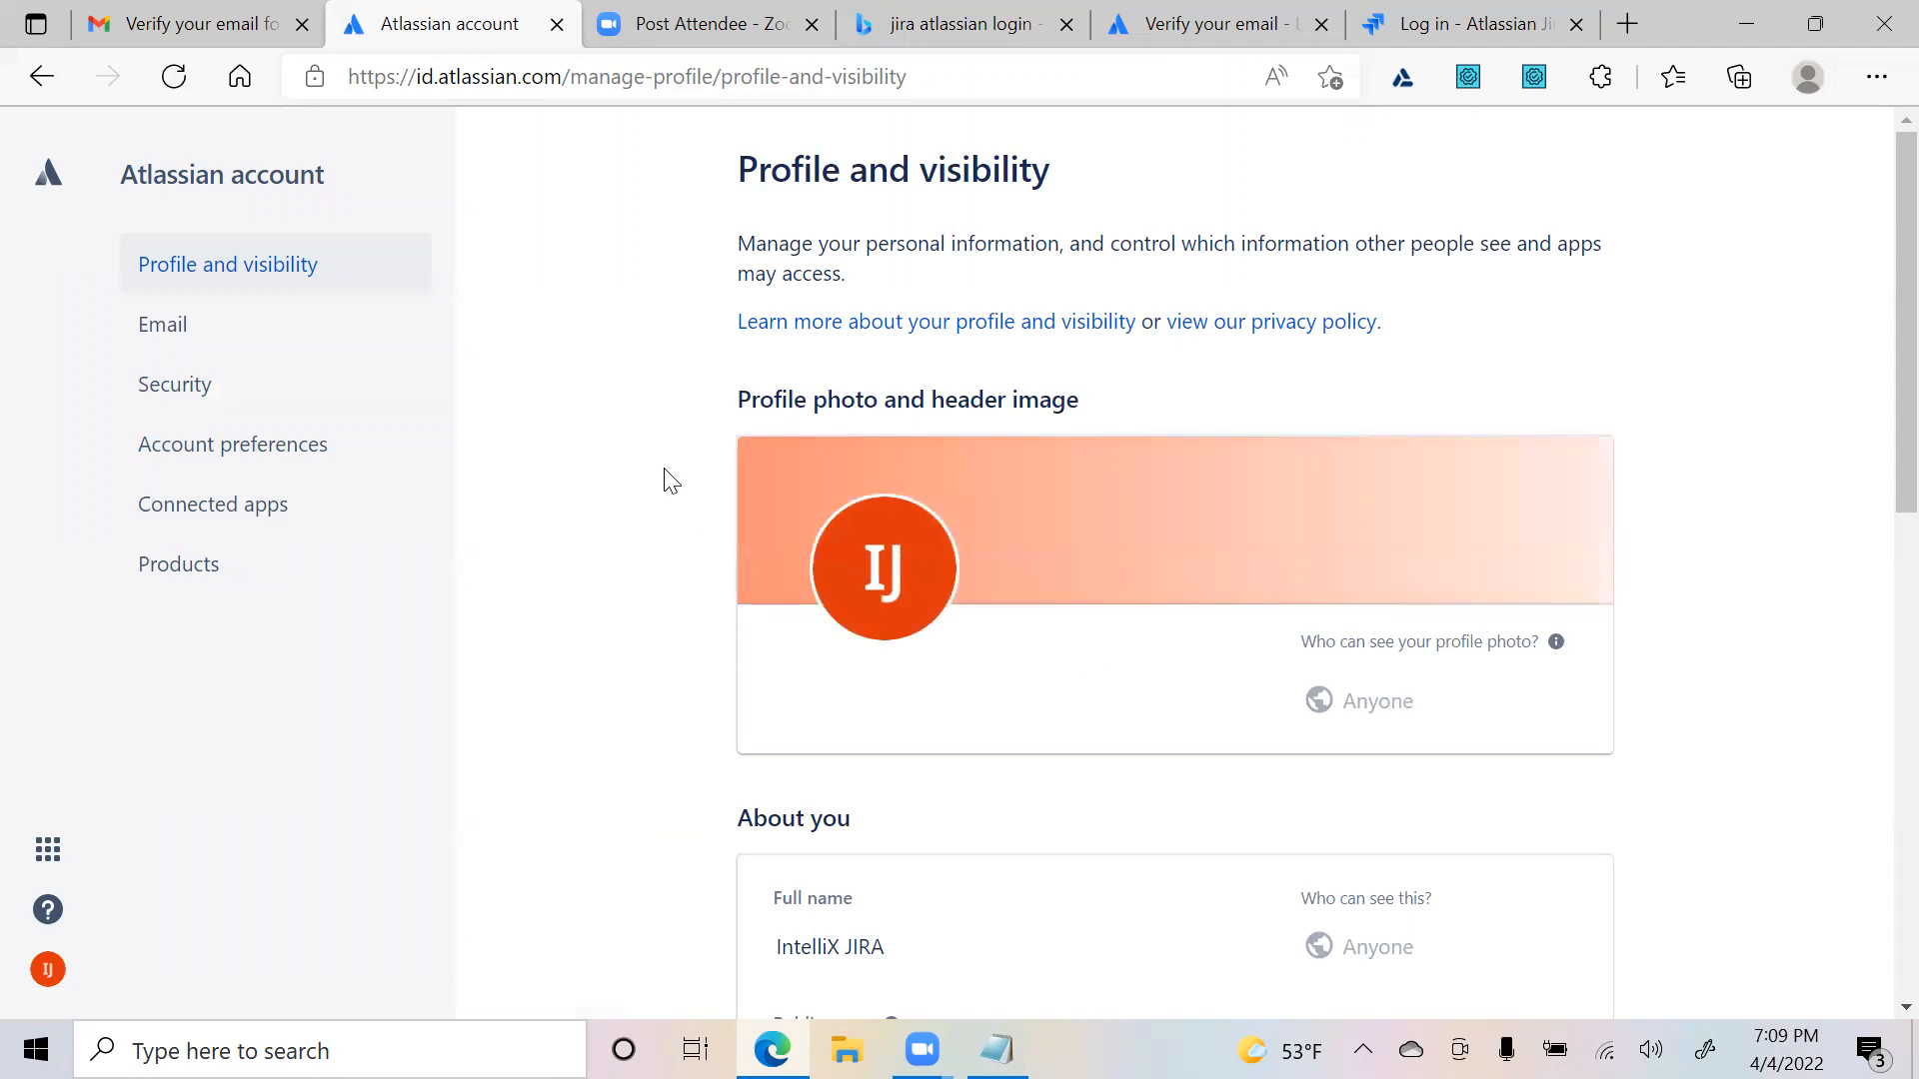
- Scroll through Profile and visibility, then open the Products page
scroll(483, 561, down, 5)
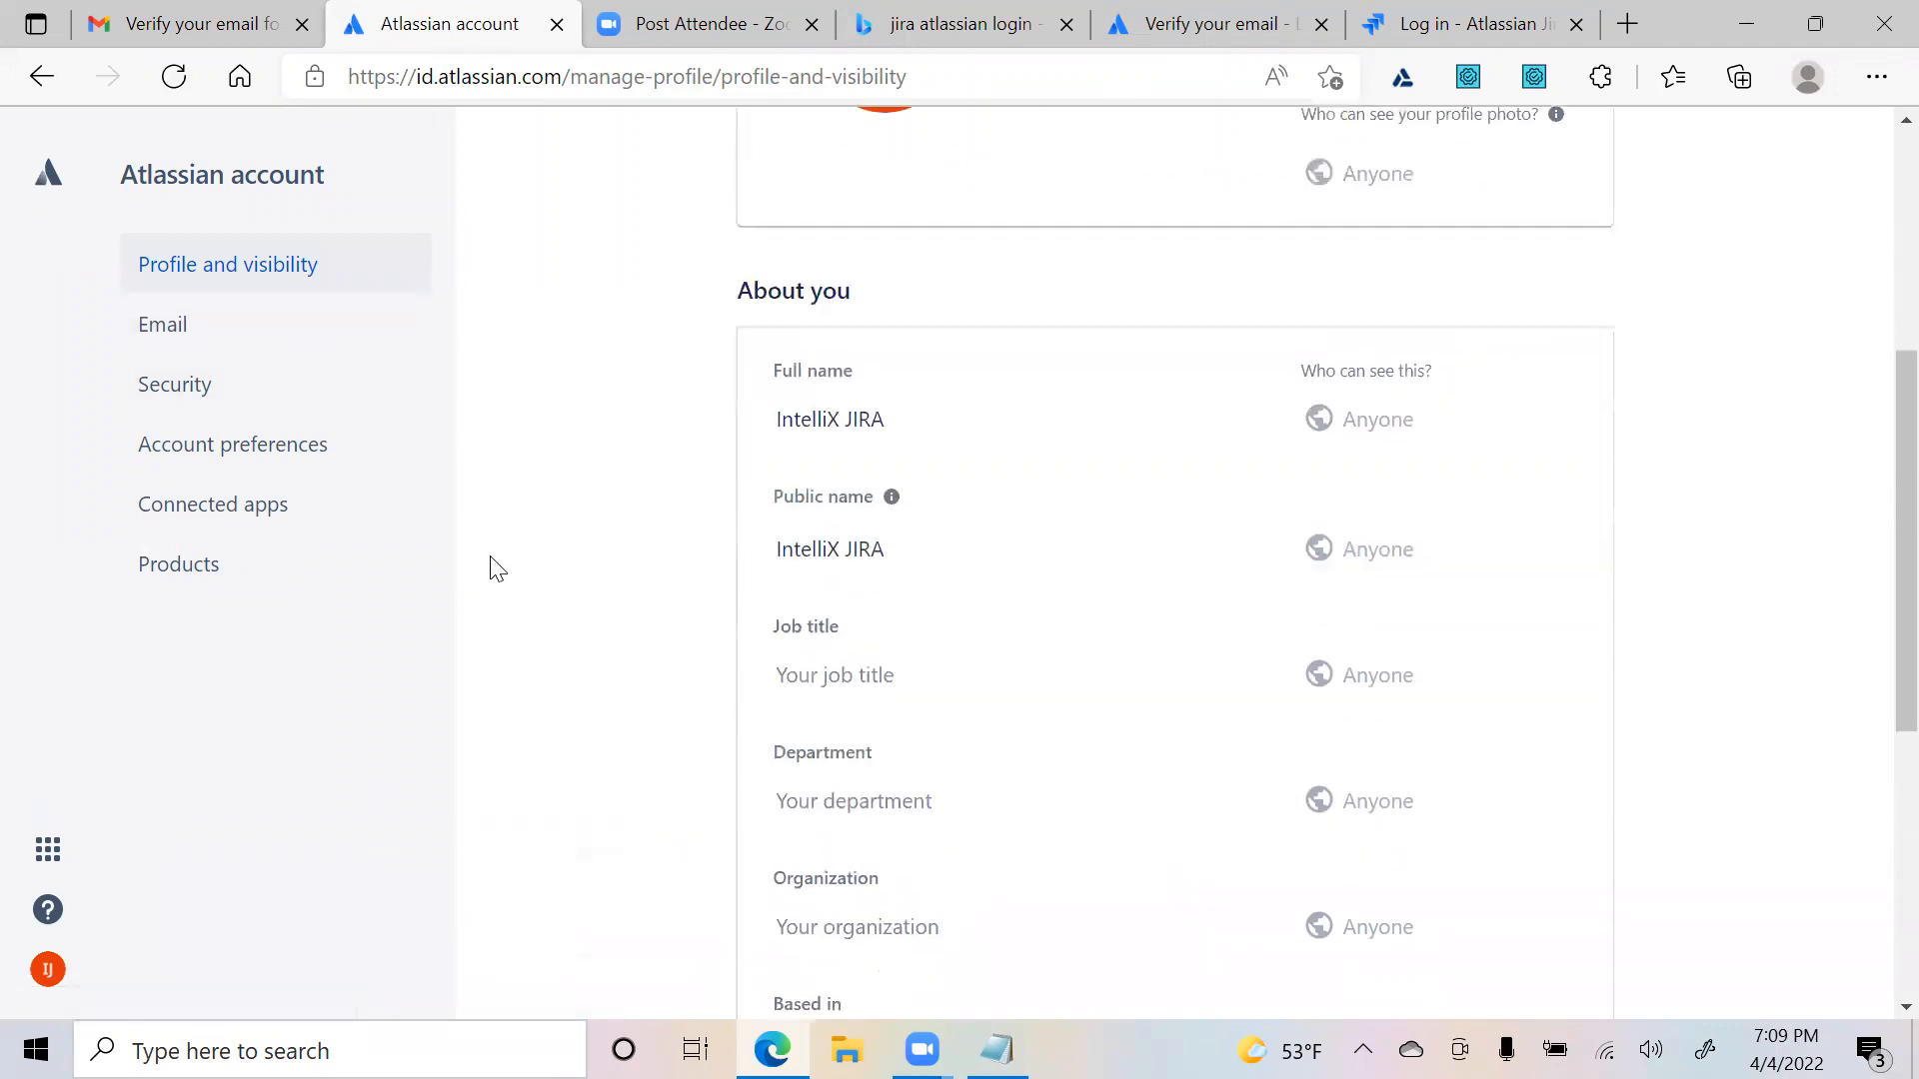
scroll(1449, 550, down, 5)
scroll(1499, 585, down, 1)
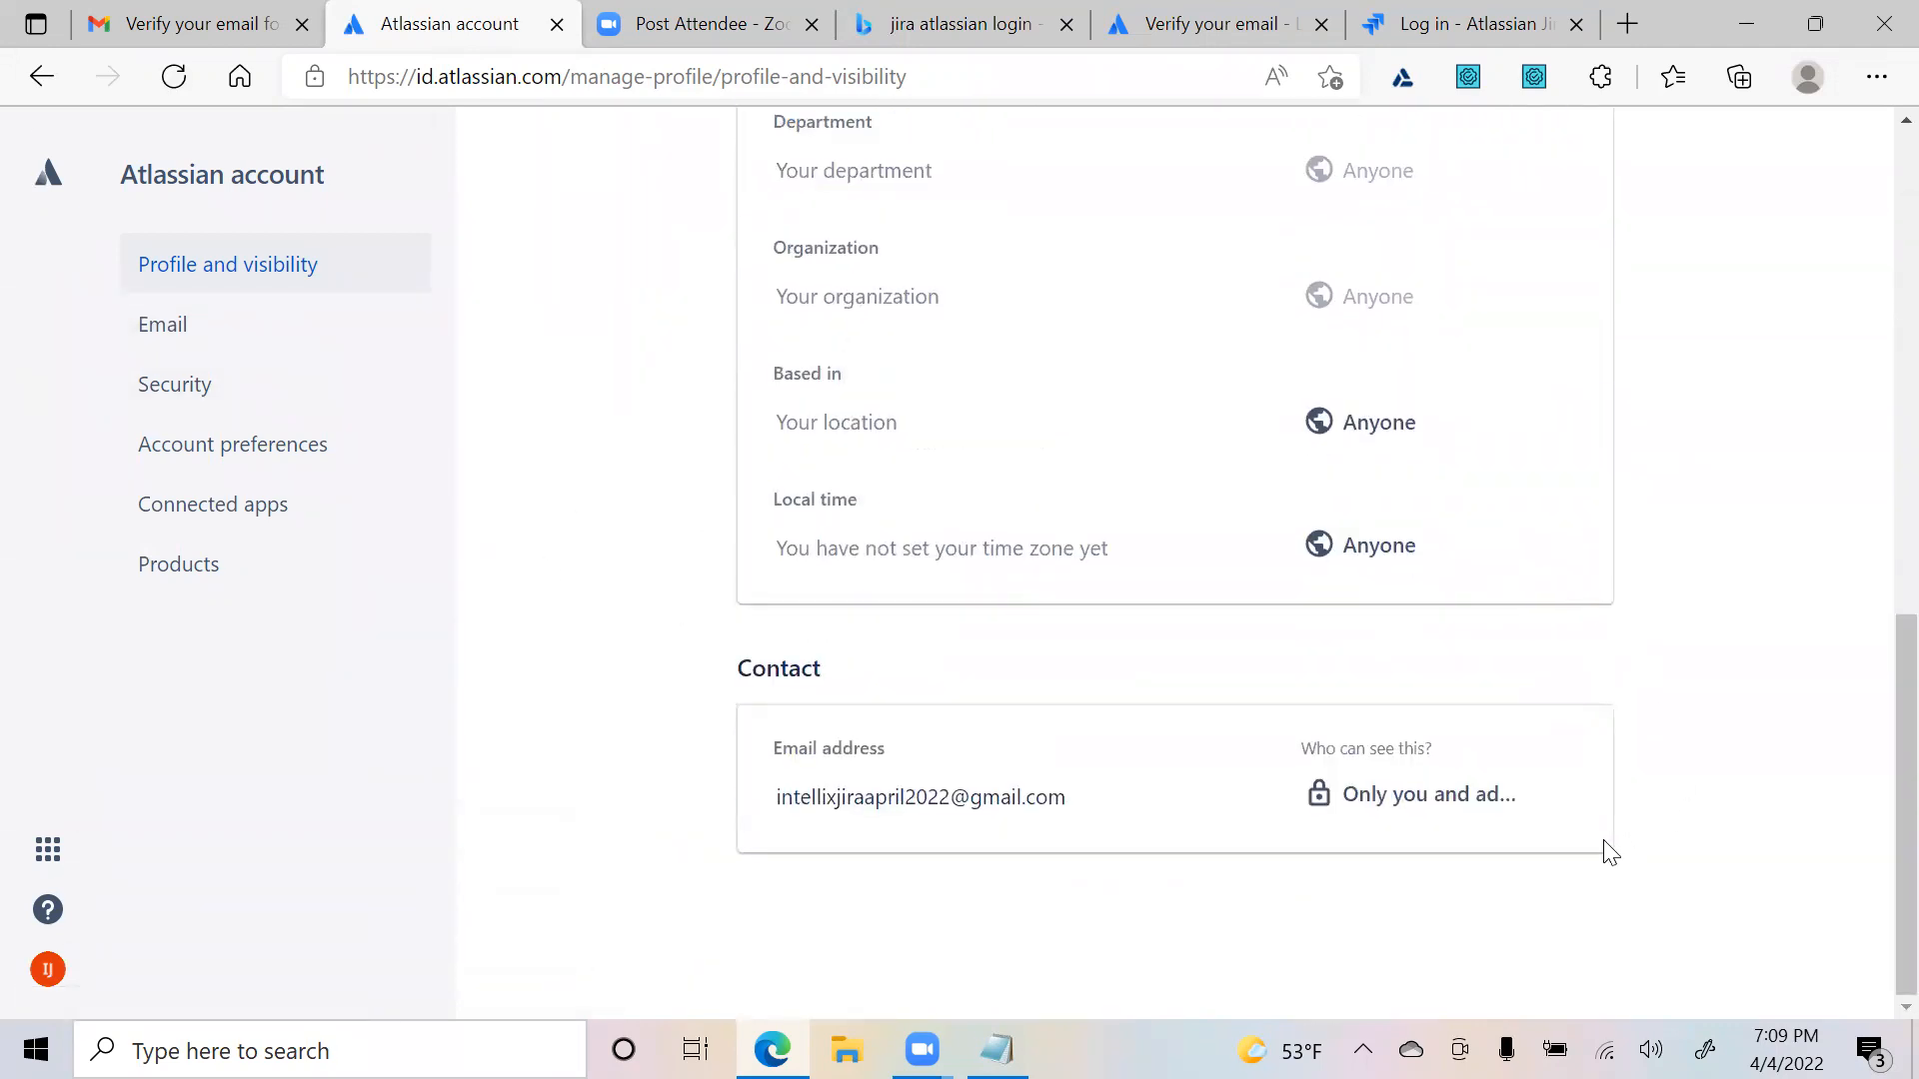
scroll(685, 638, up, 10)
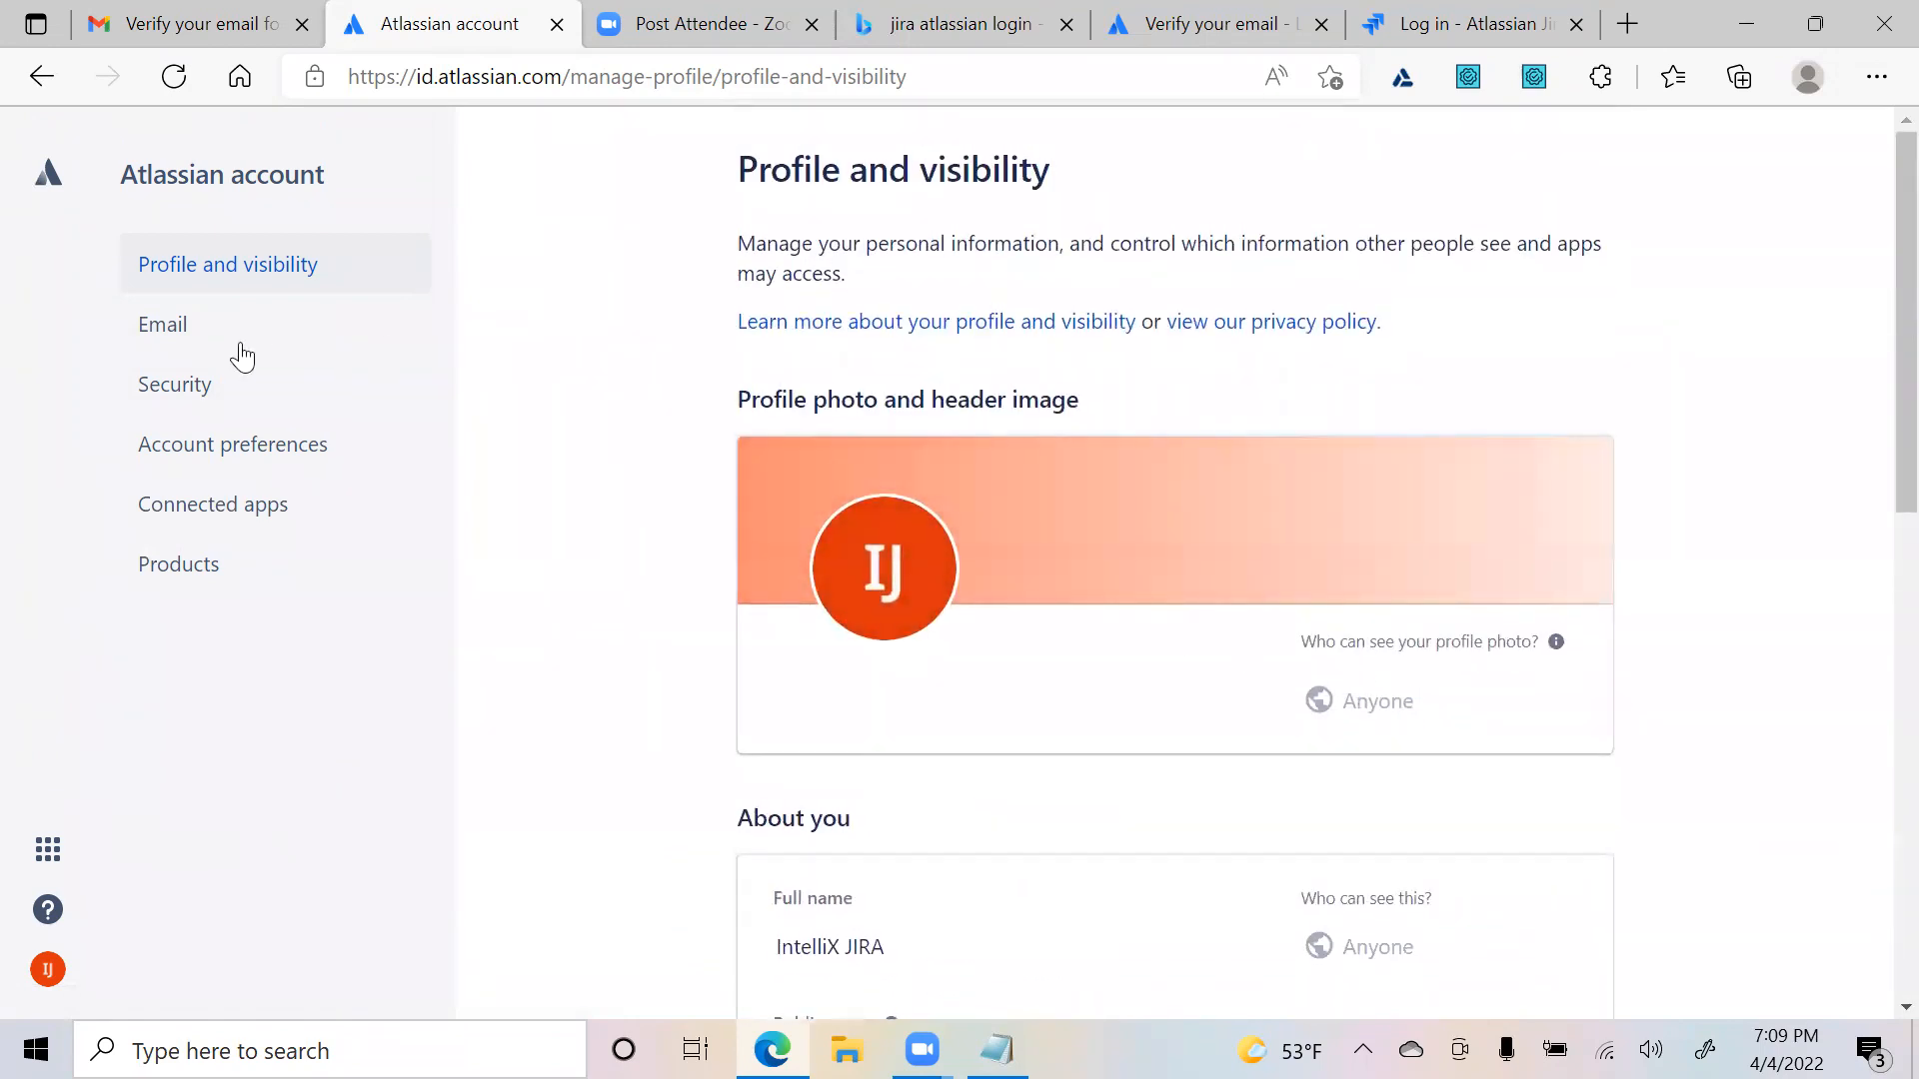
click(193, 565)
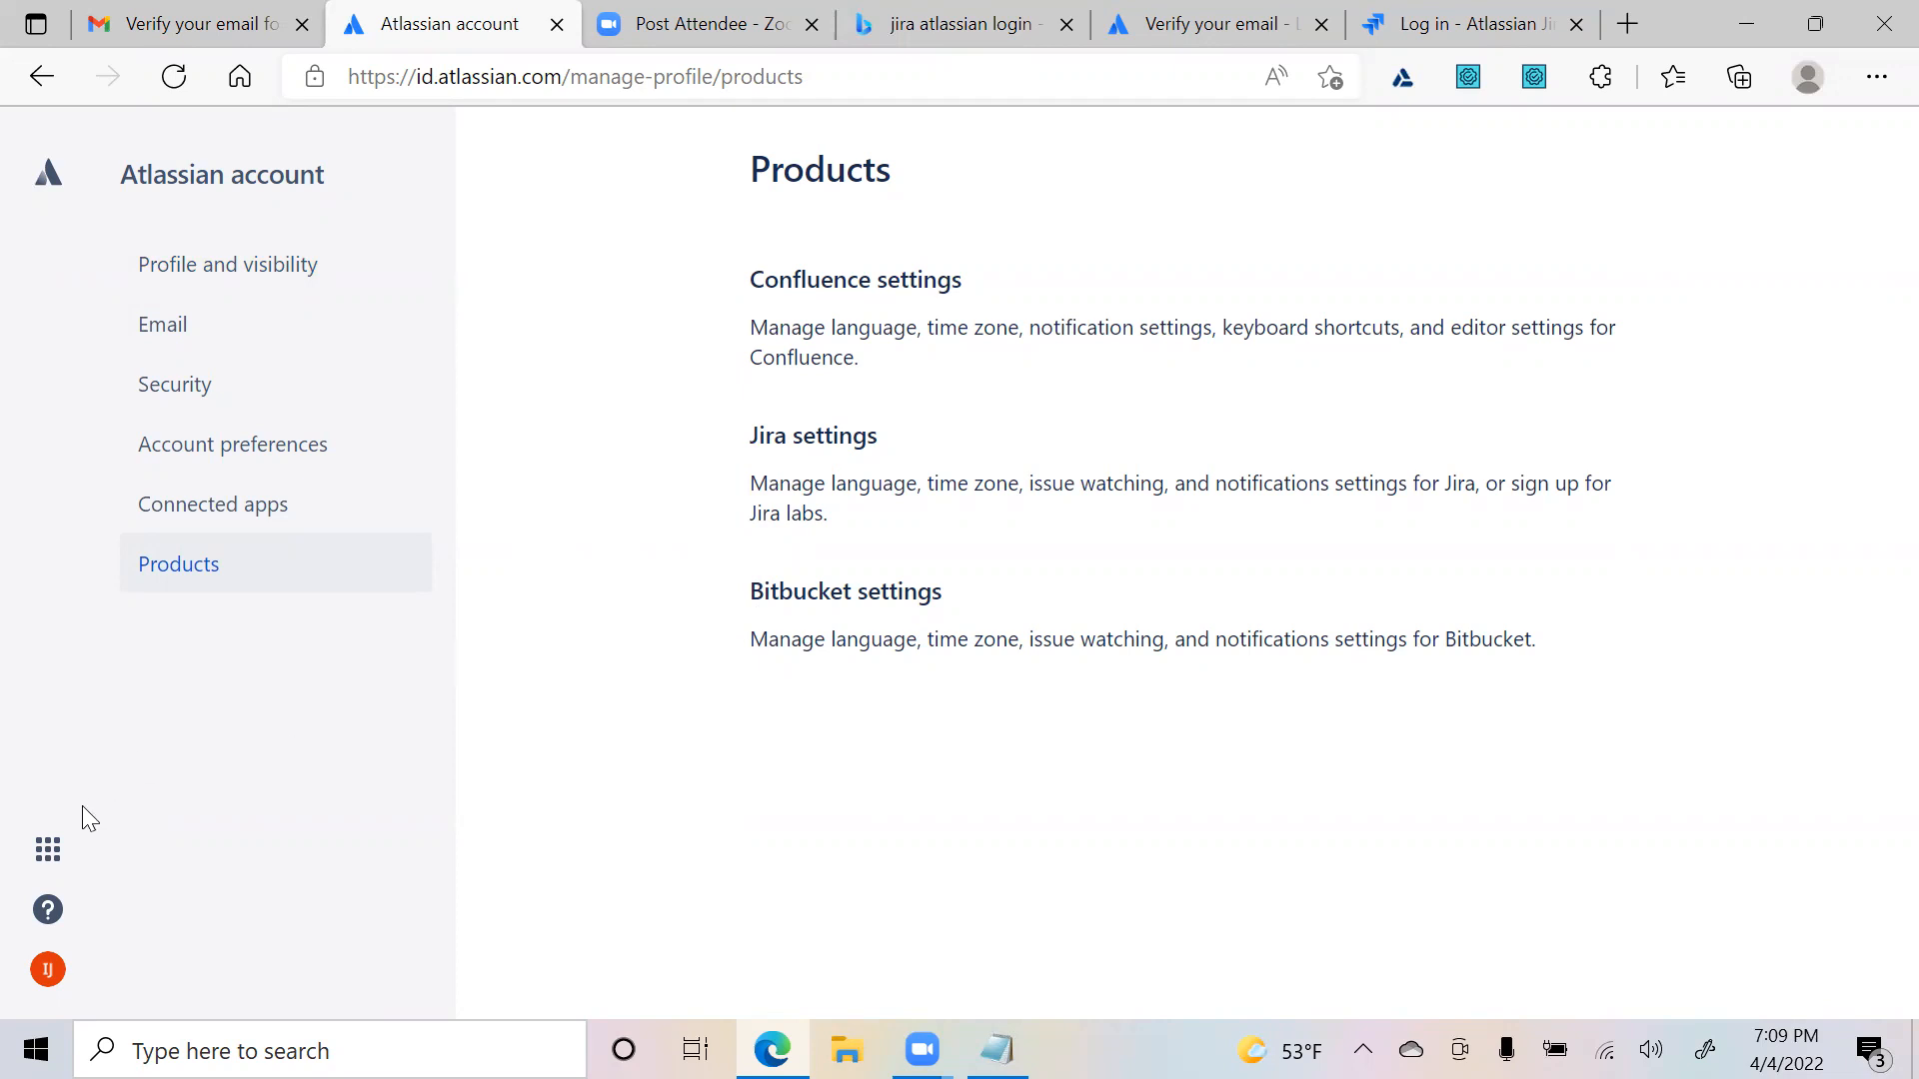
- From the Atlassian product switcher, search 'jira' on Bing and open the start.atlassian.com result
click(48, 851)
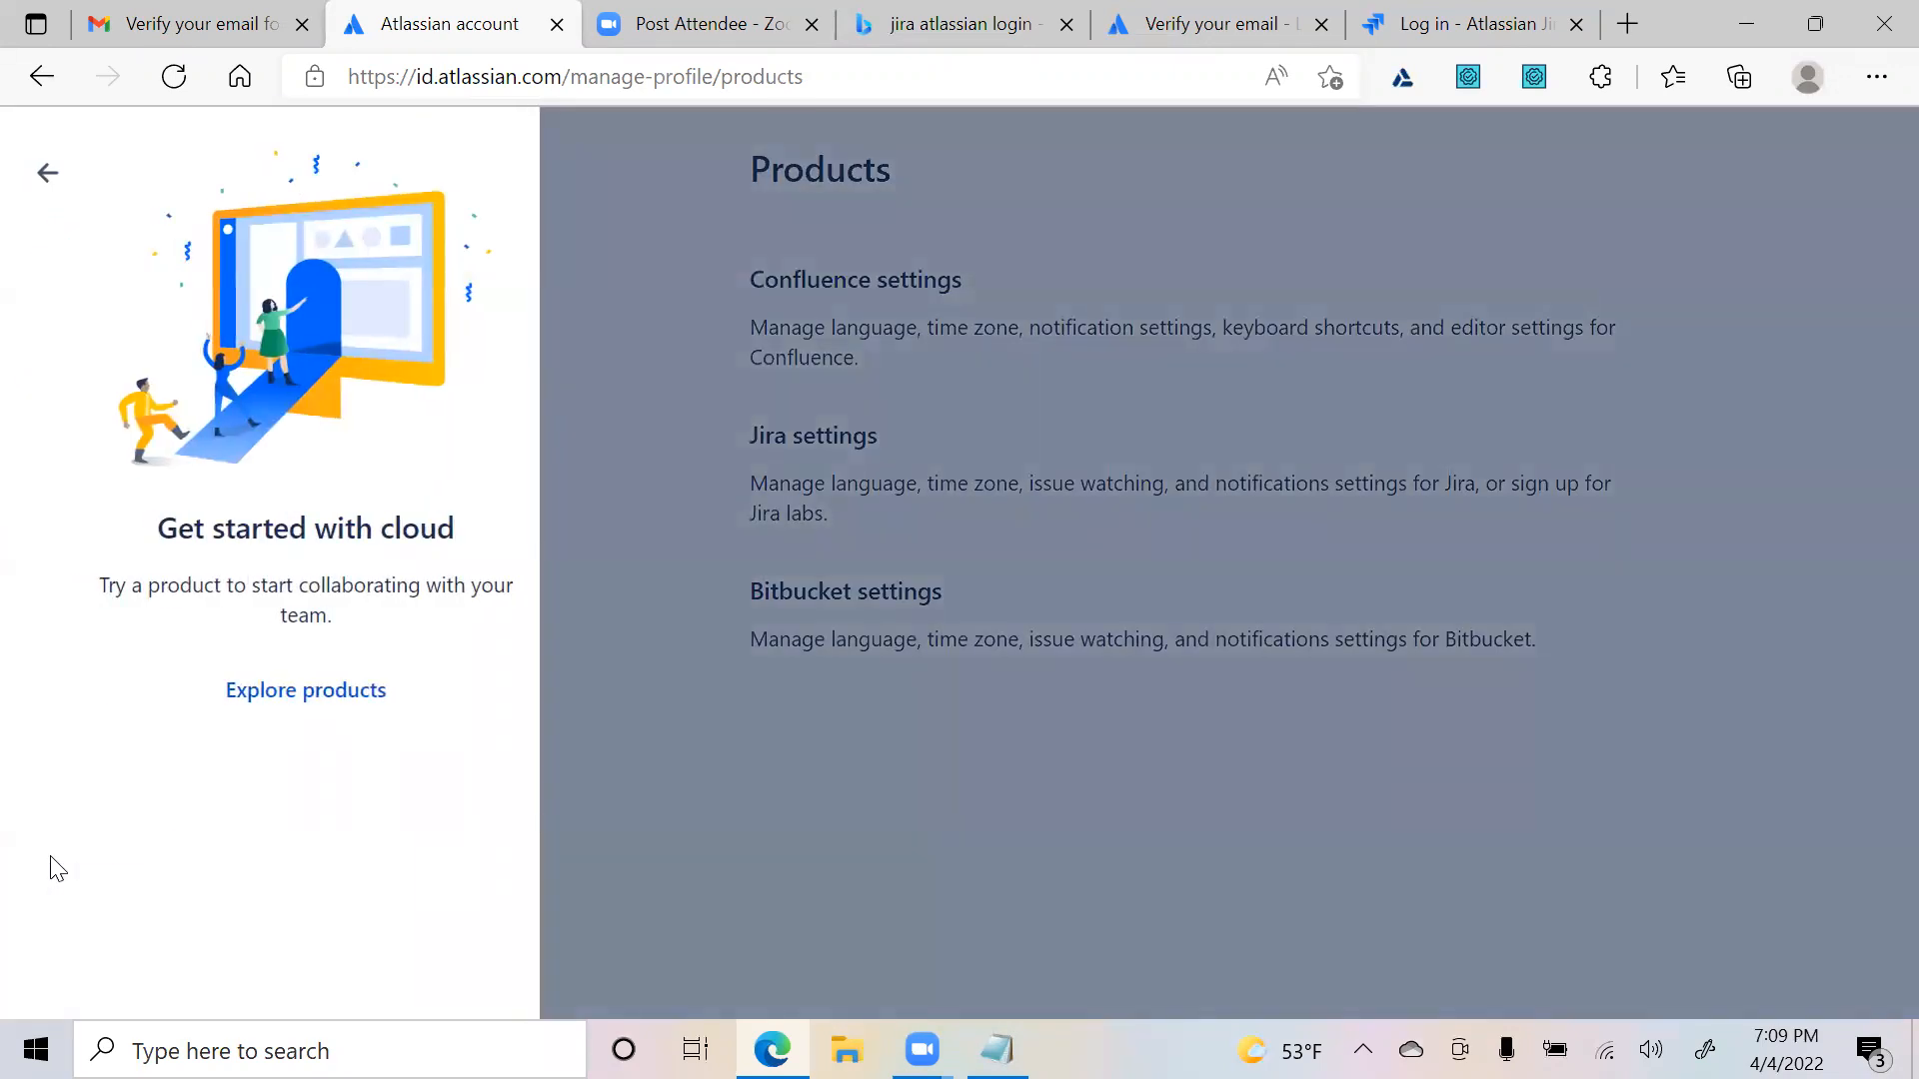
click(326, 697)
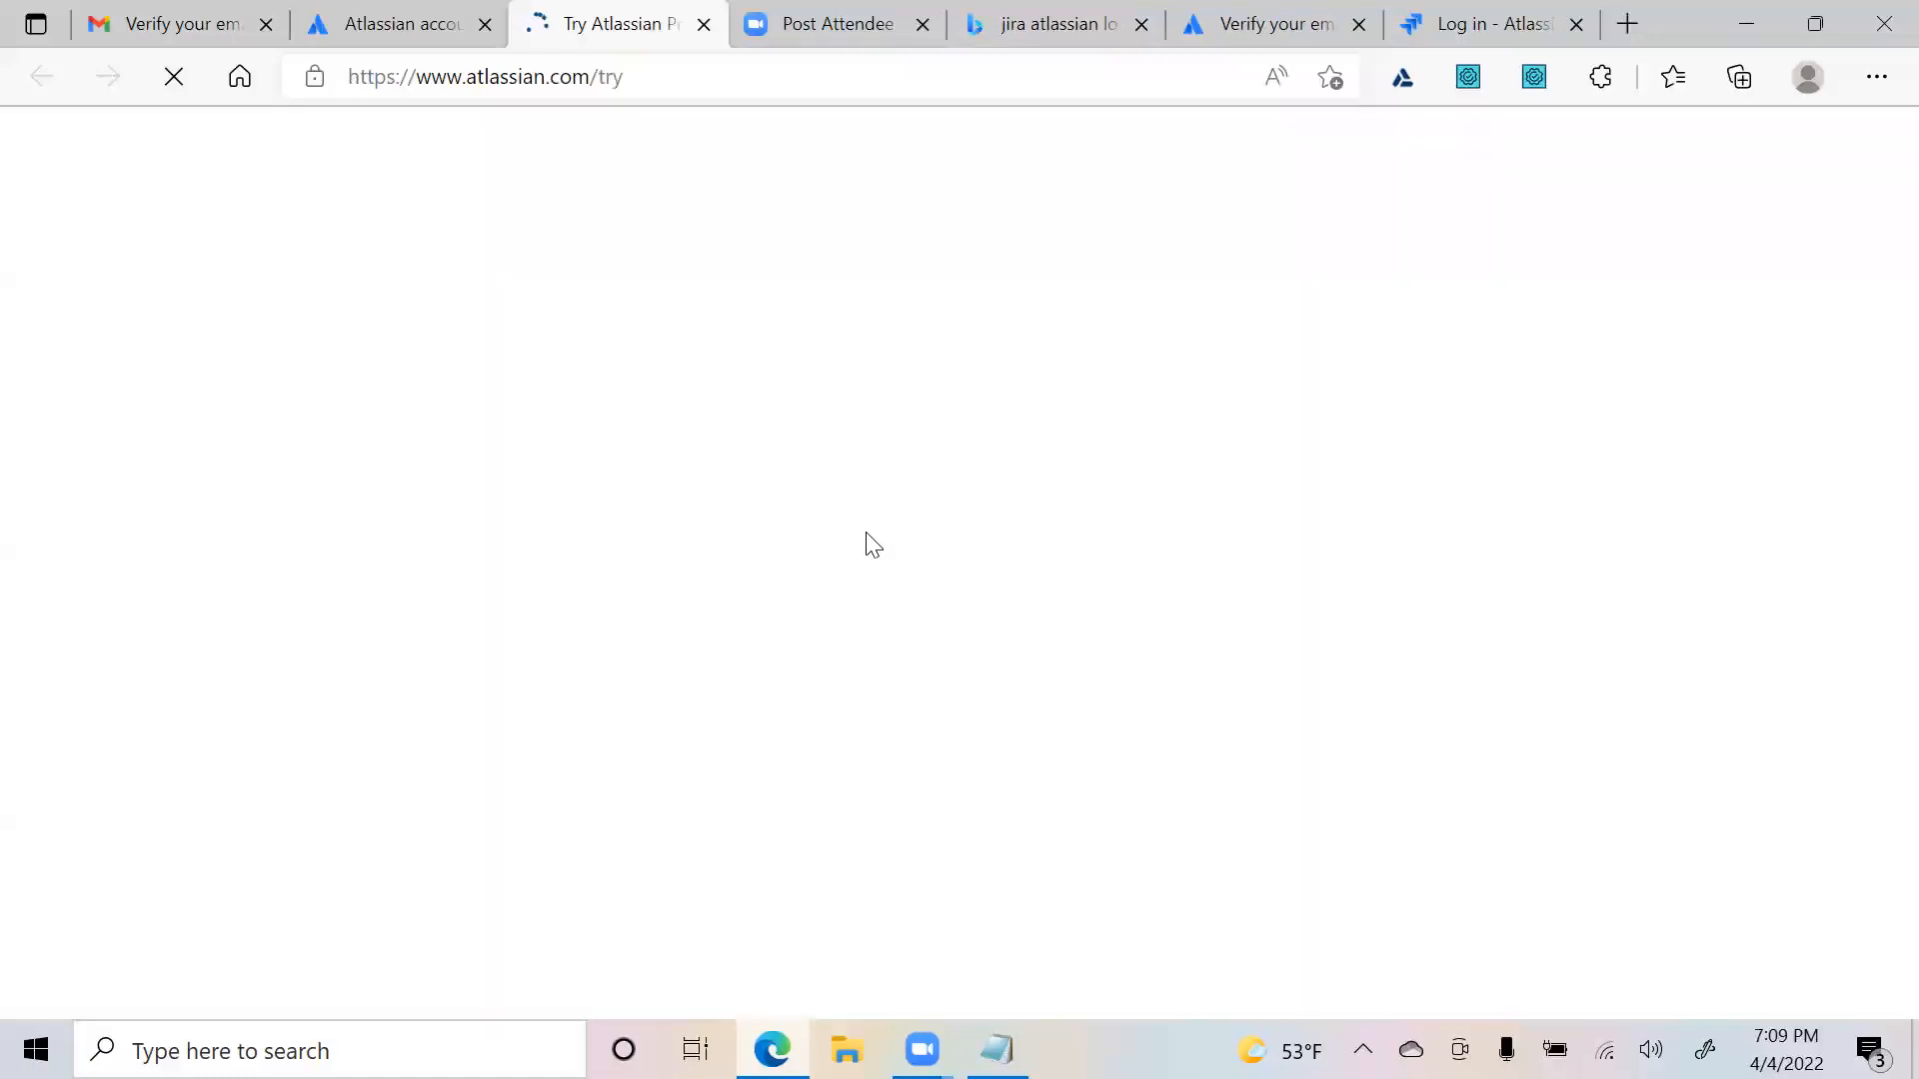
click(819, 78)
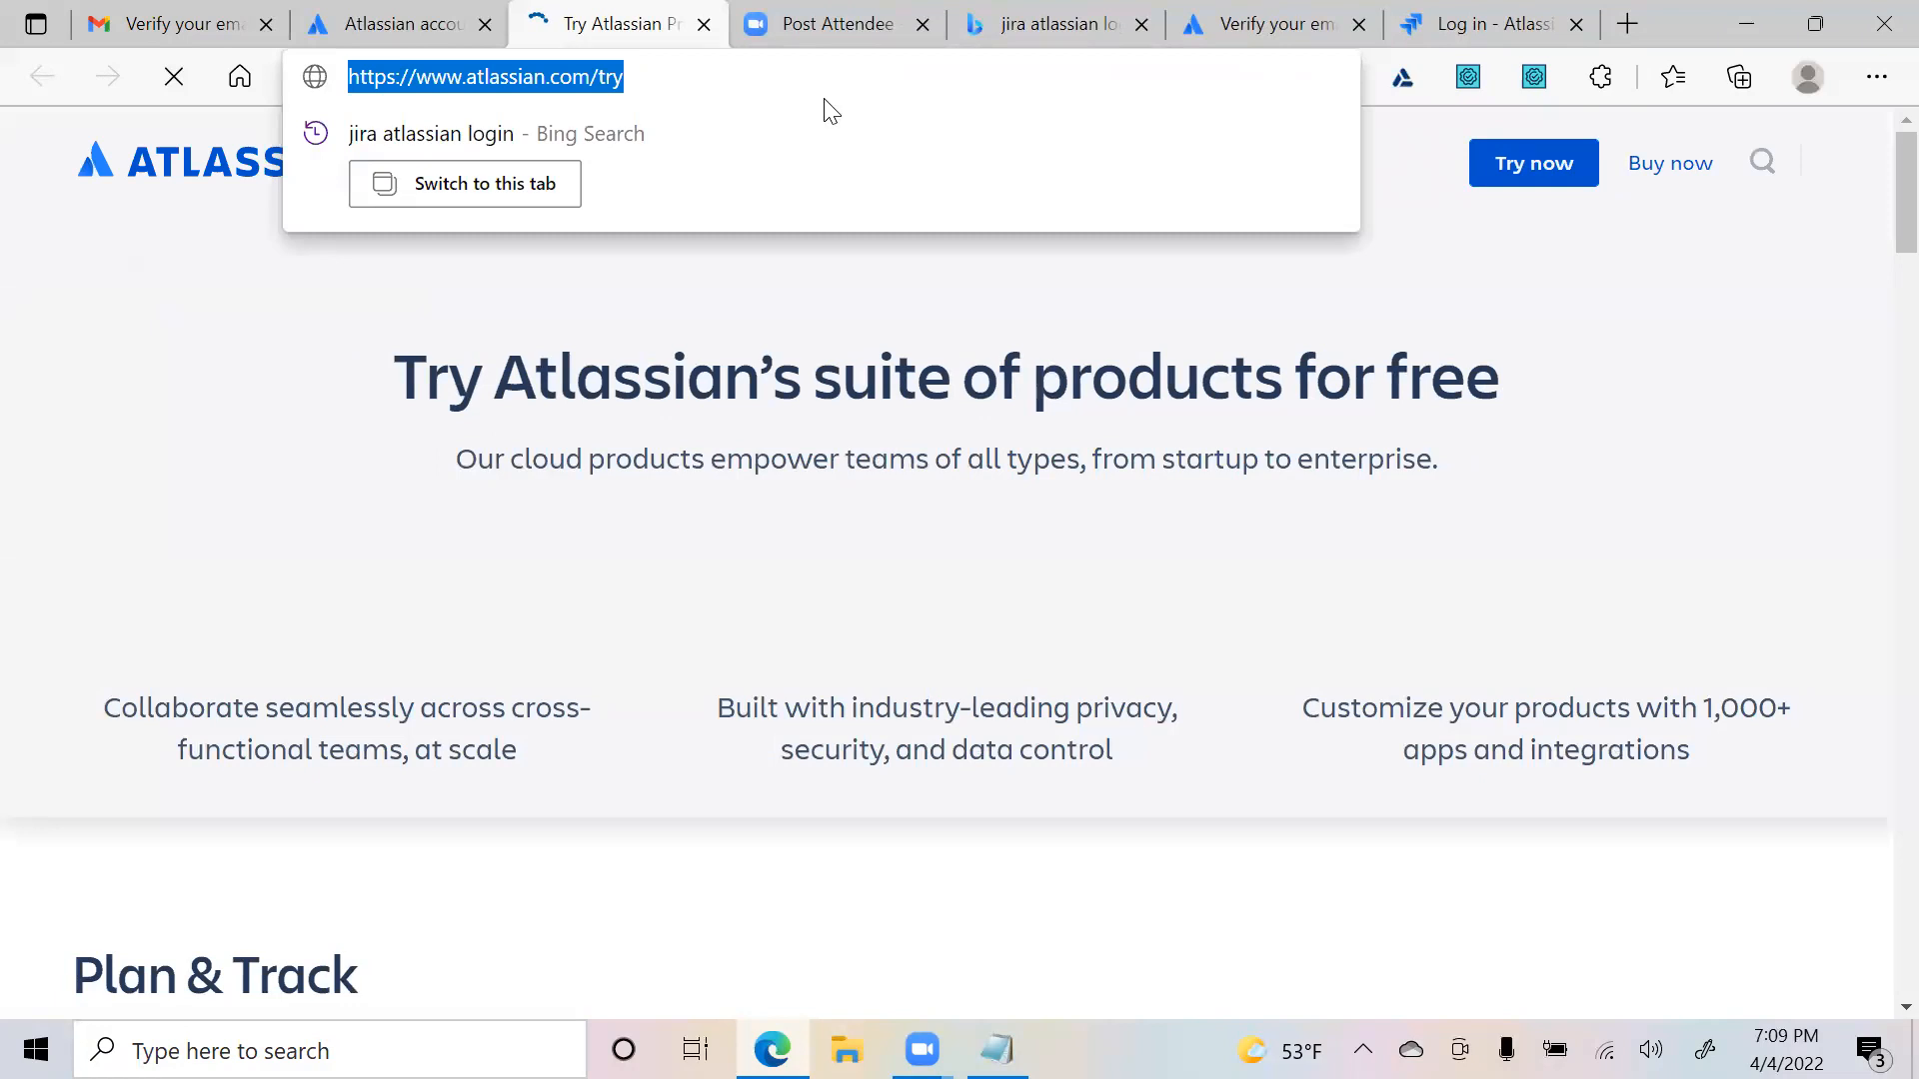
text(jira)
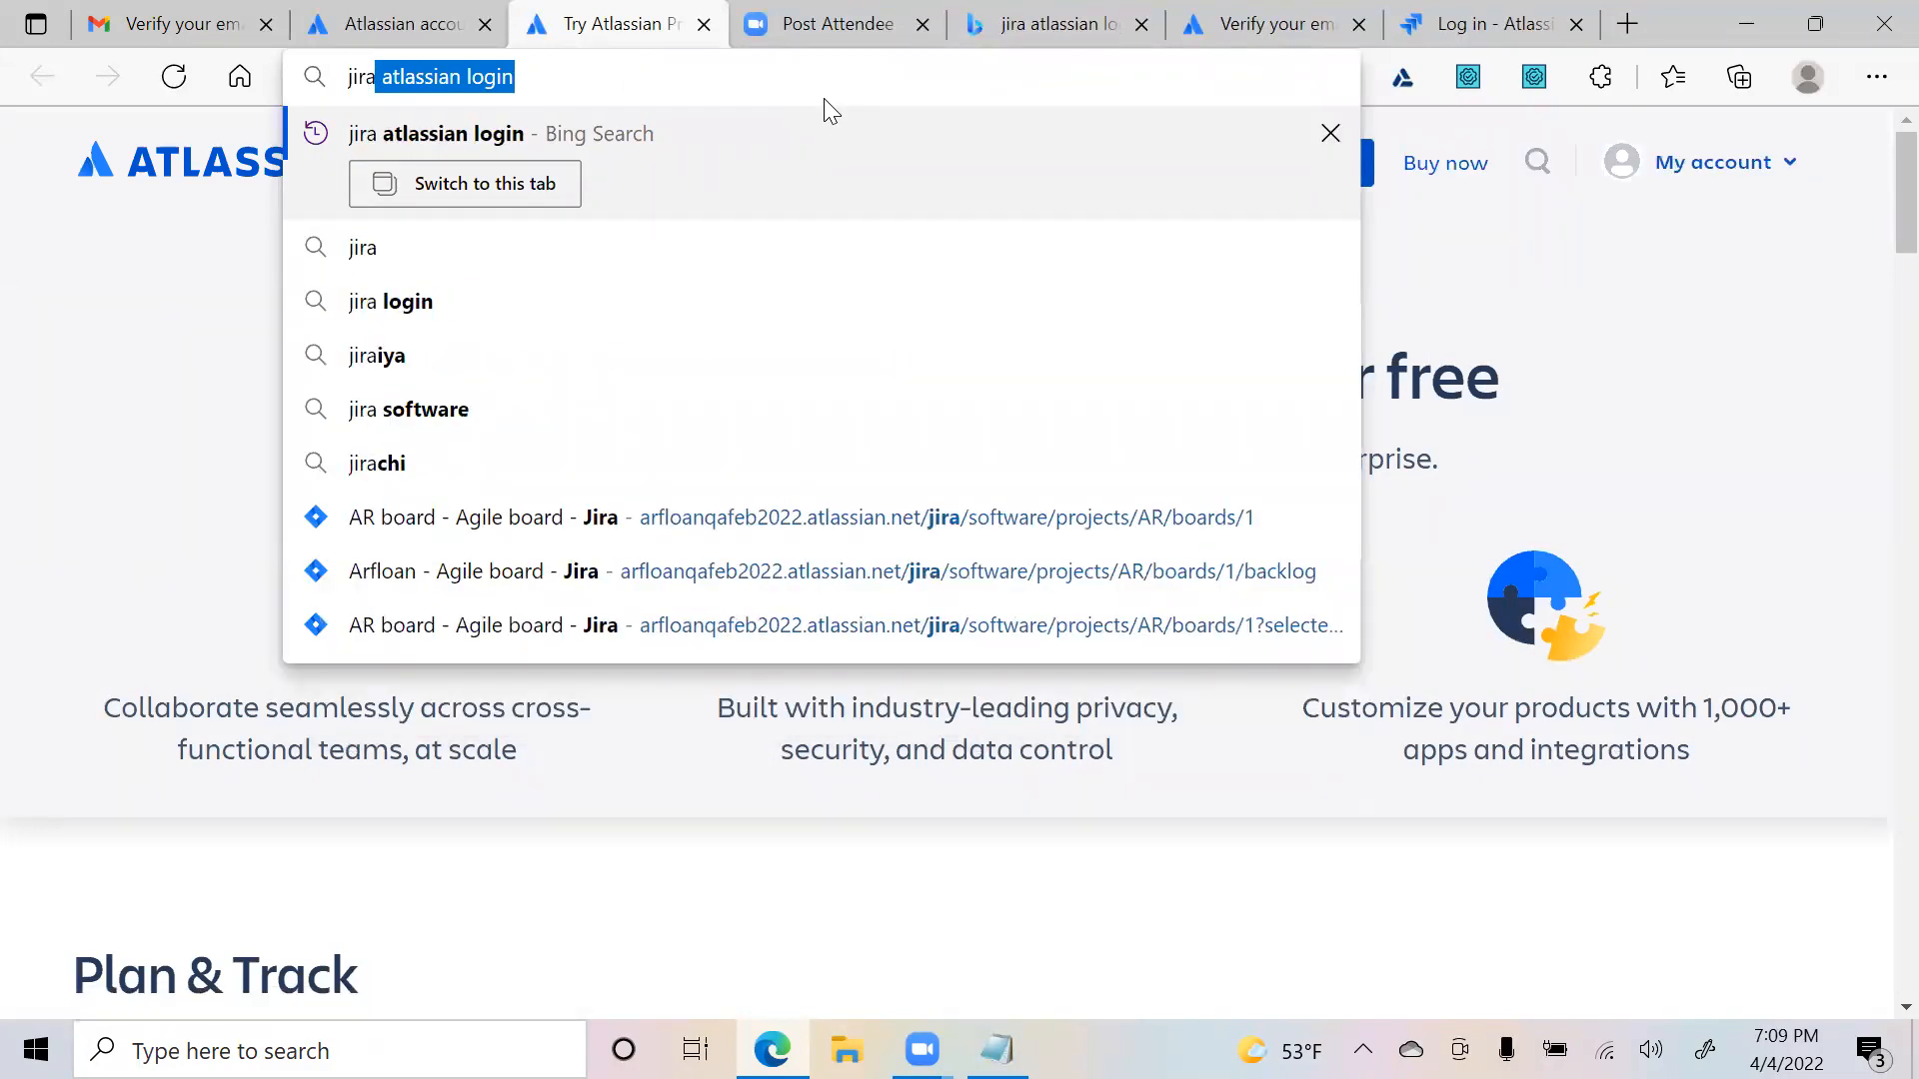
key(Return)
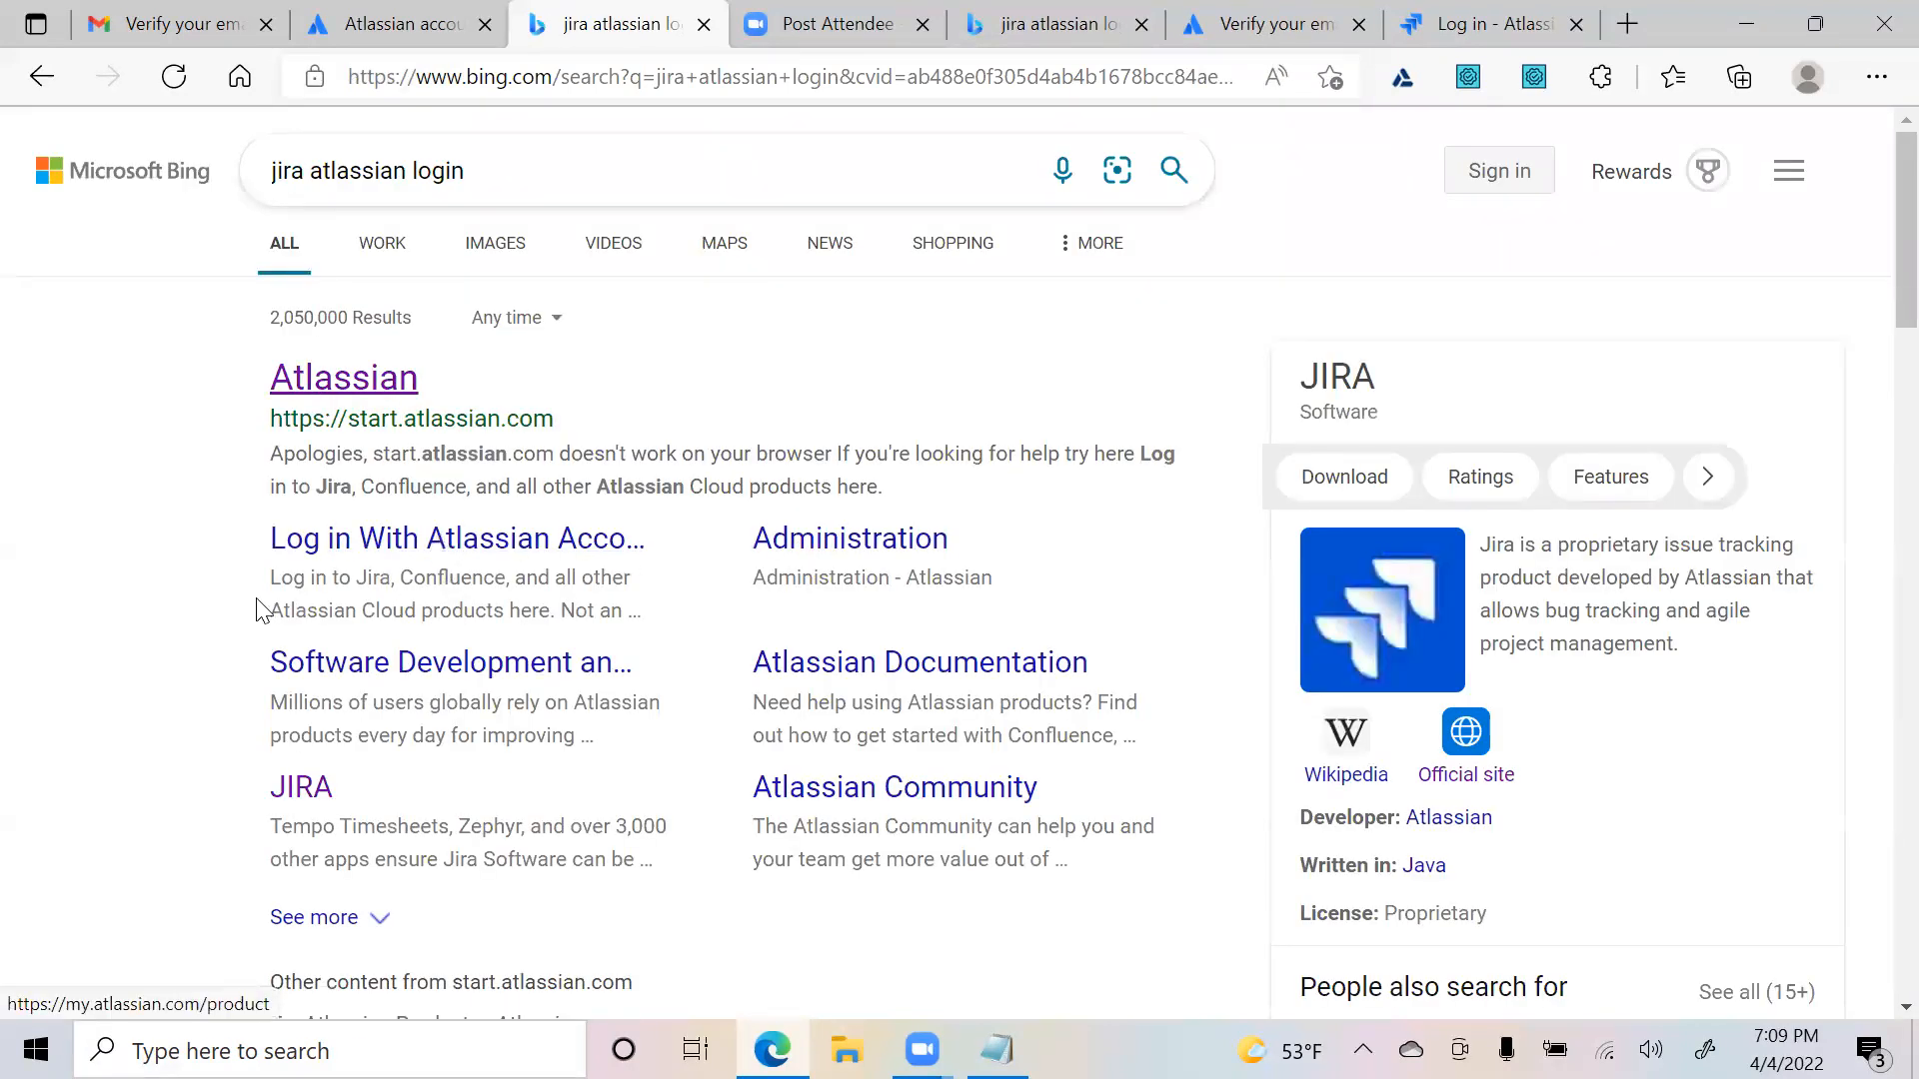
scroll(294, 577, down, 3)
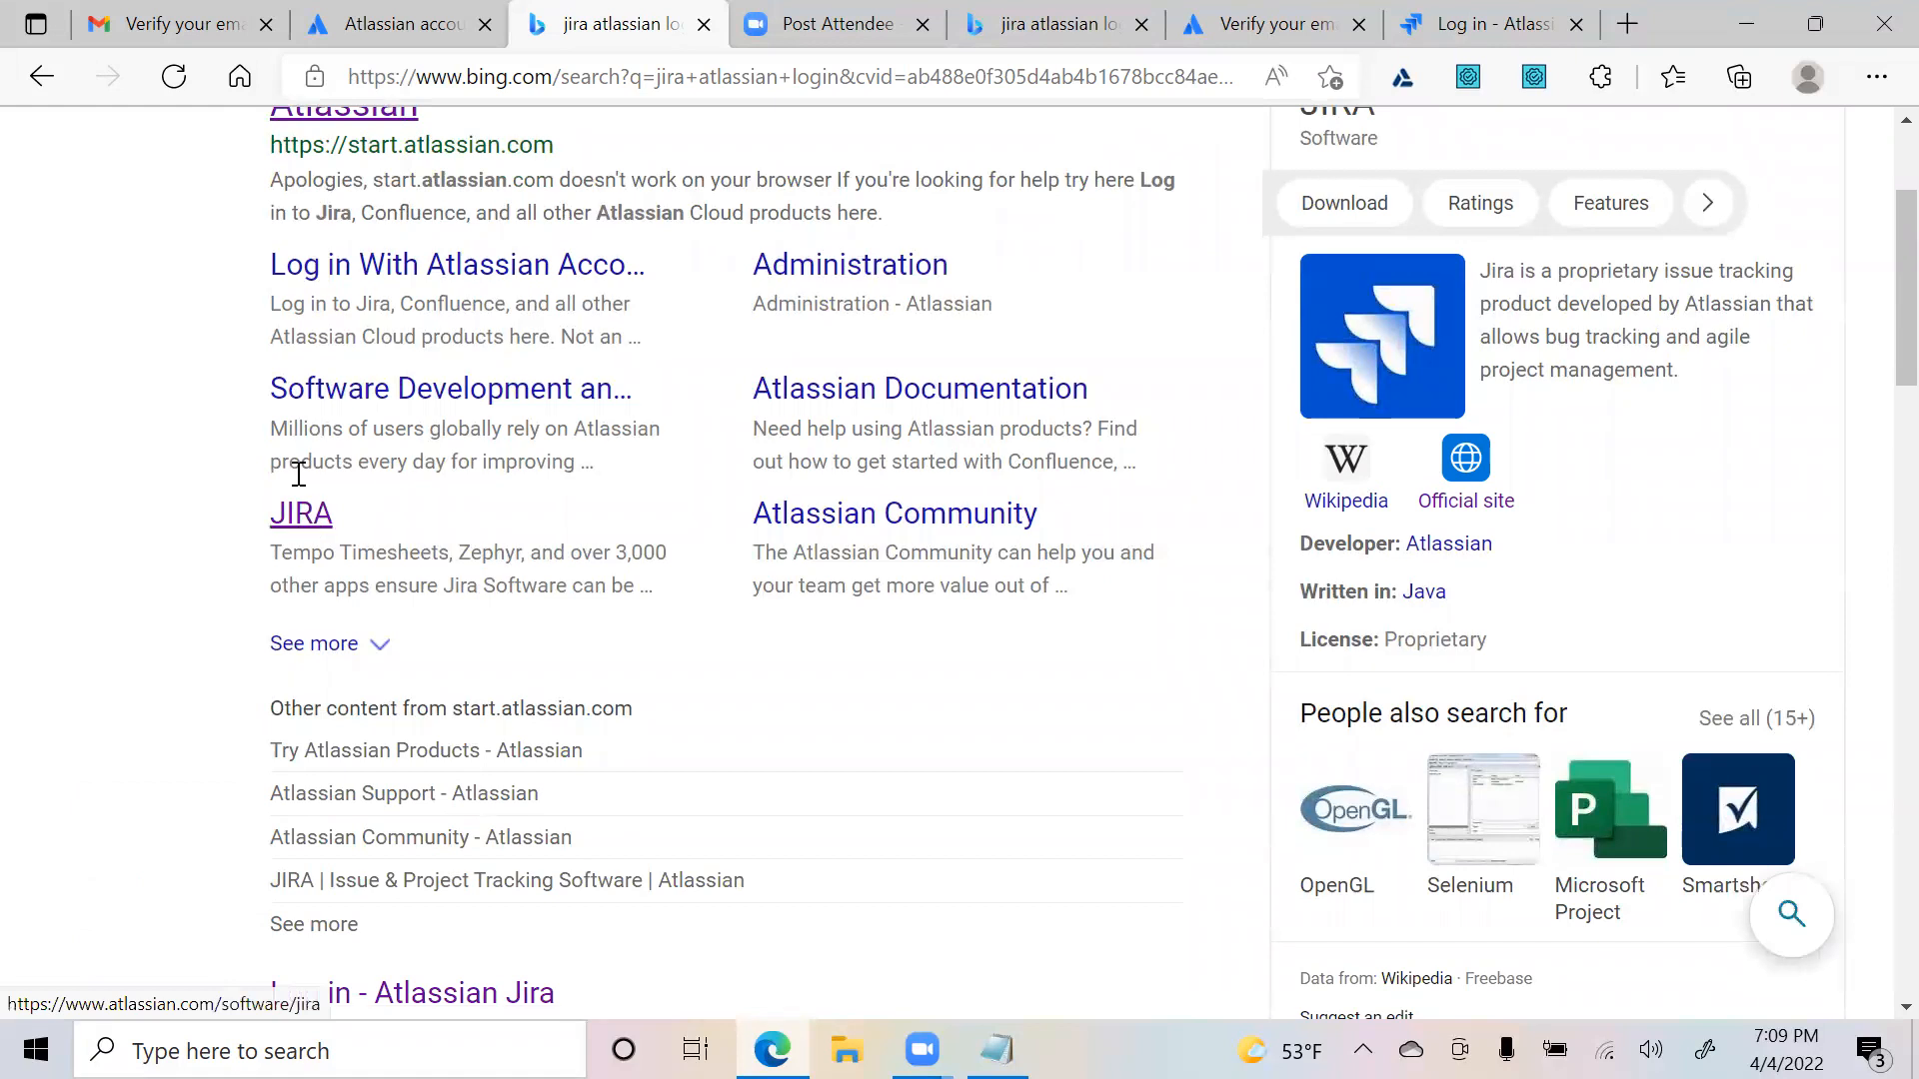
scroll(285, 410, up, 3)
click(289, 400)
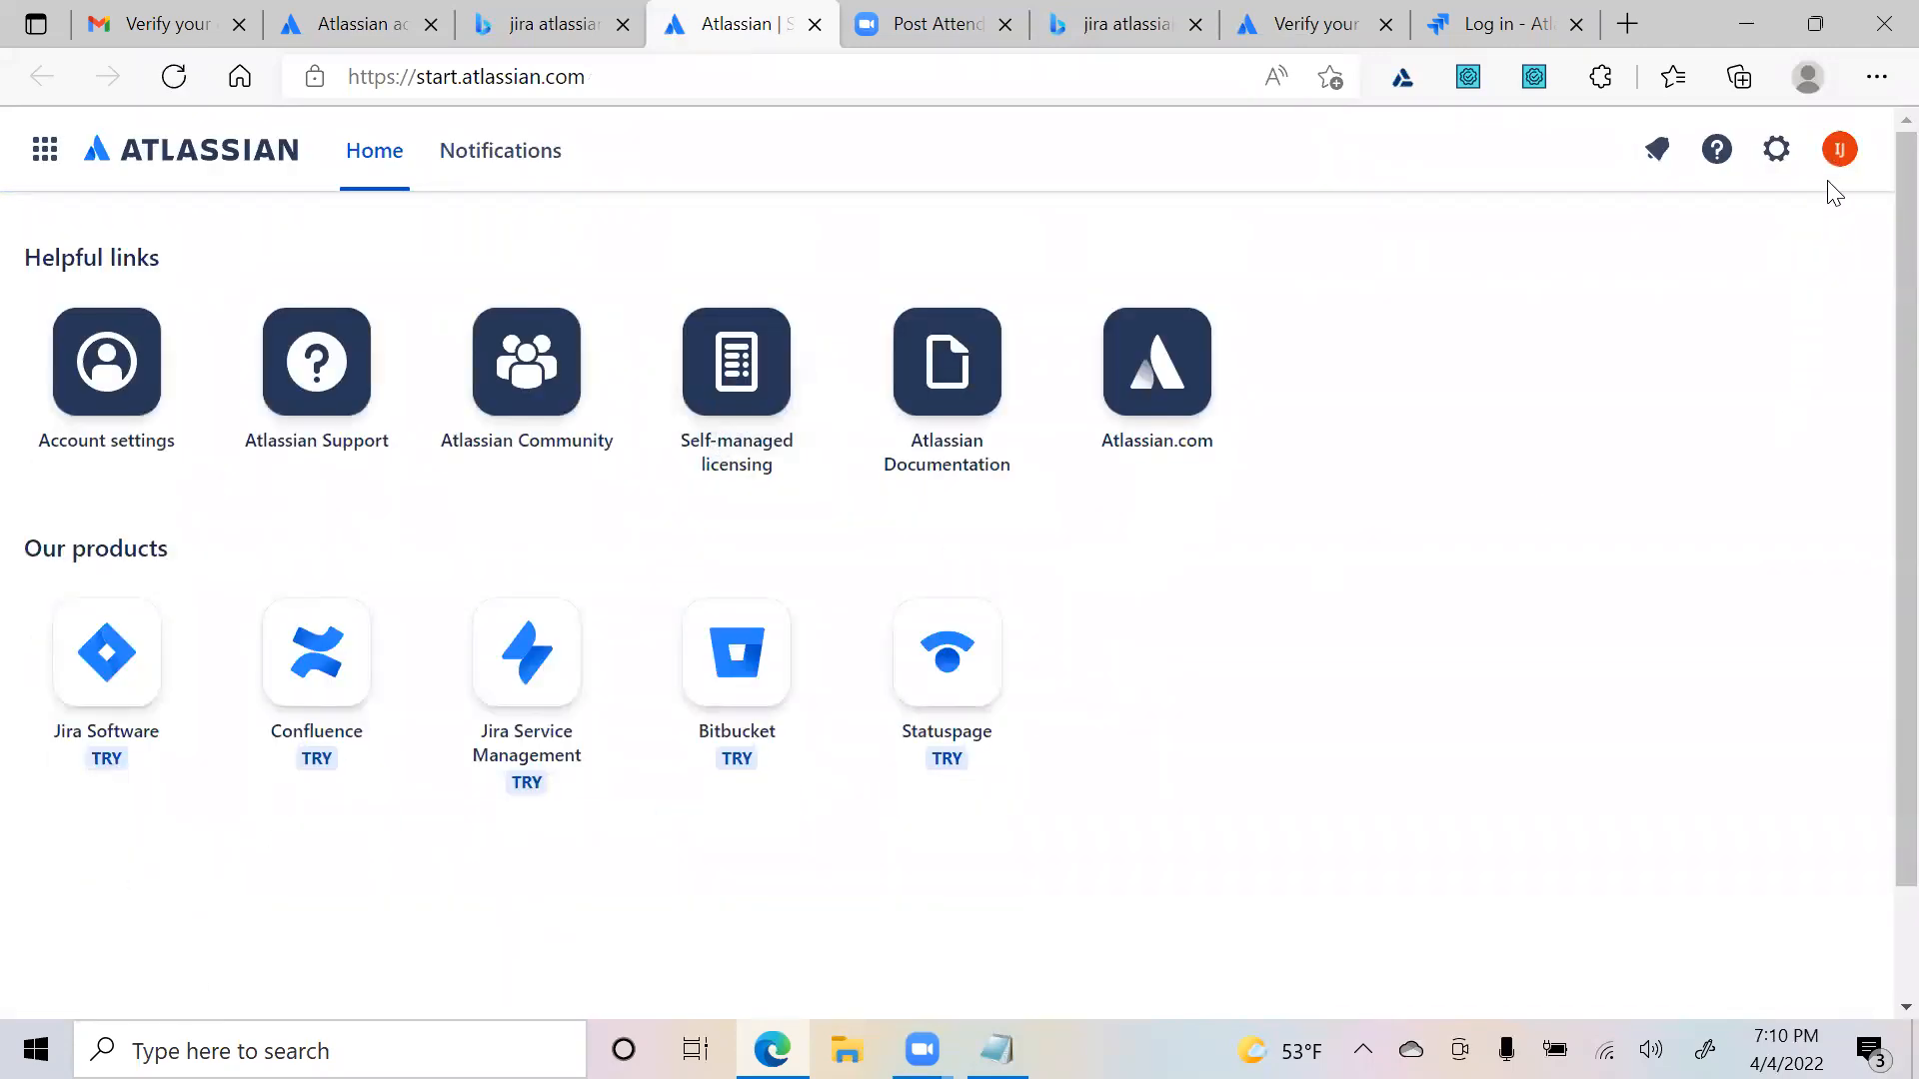
click(1840, 150)
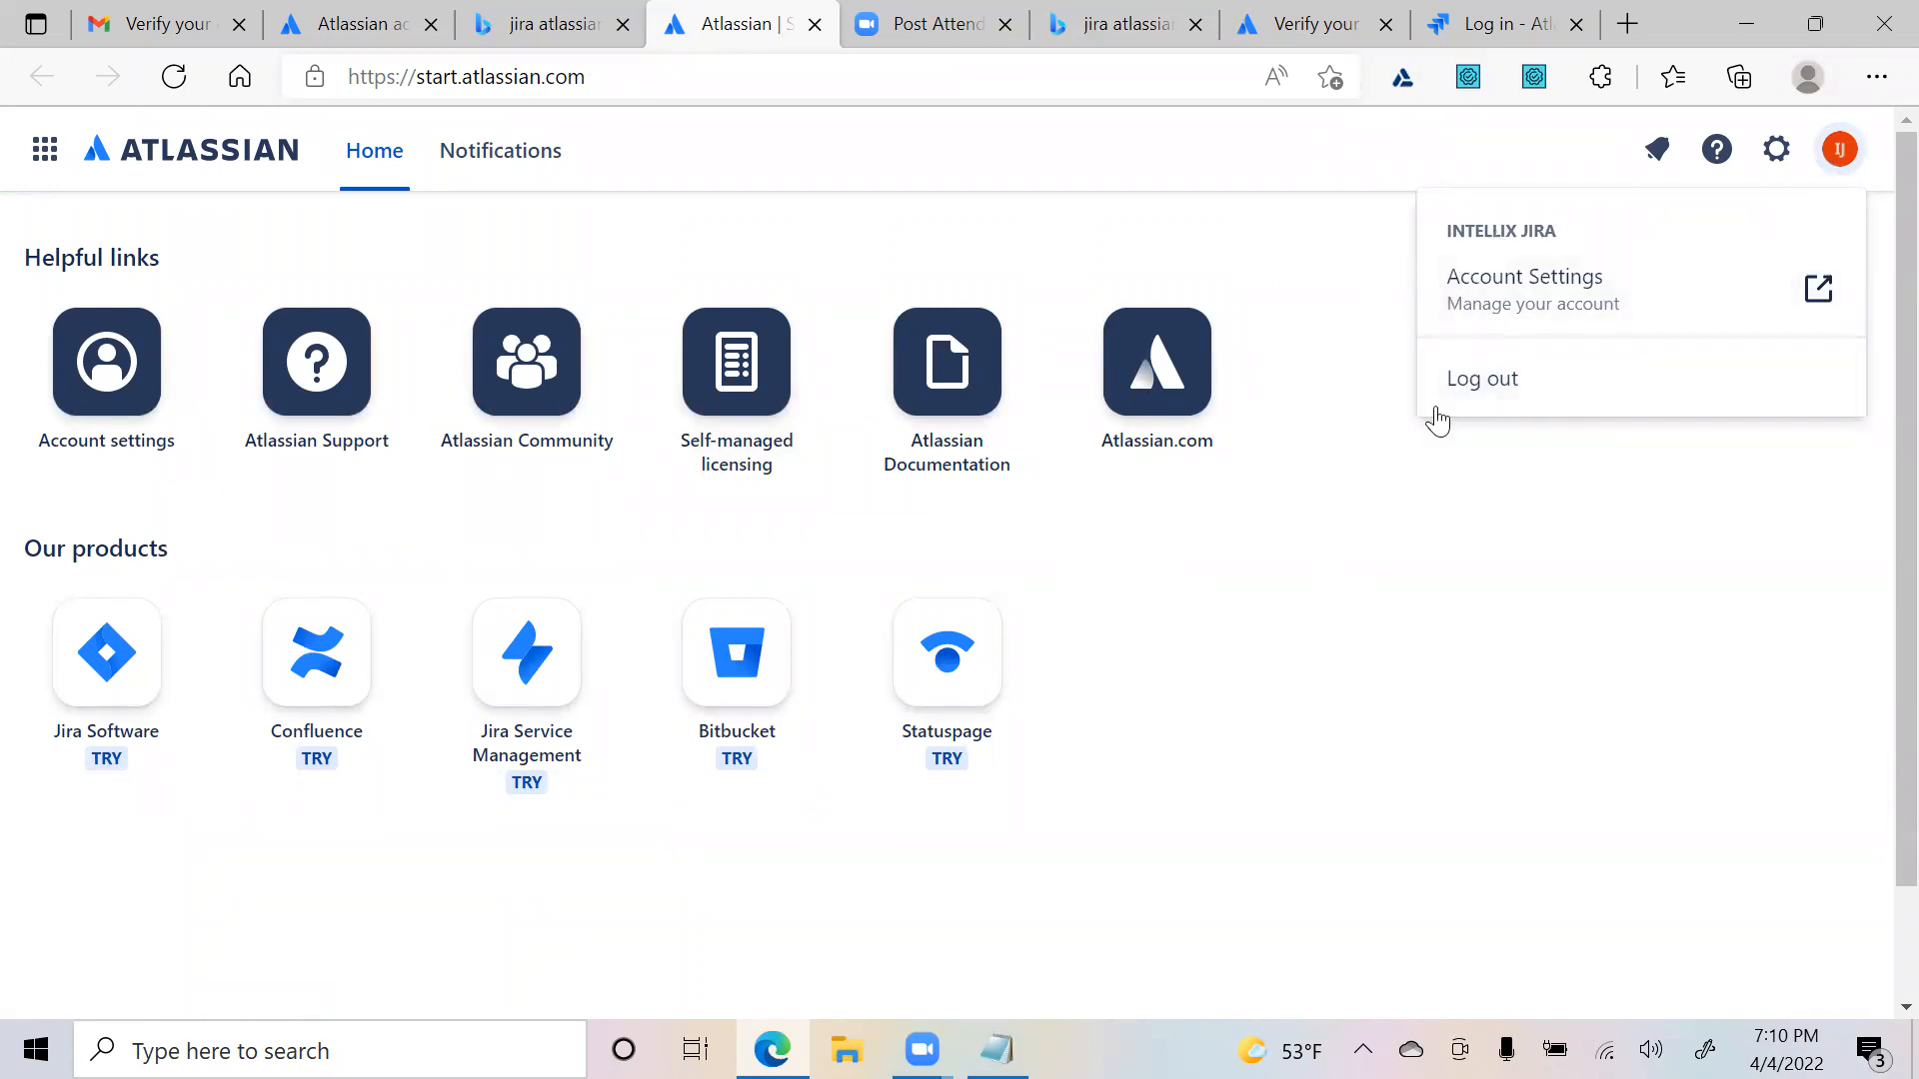
click(1351, 761)
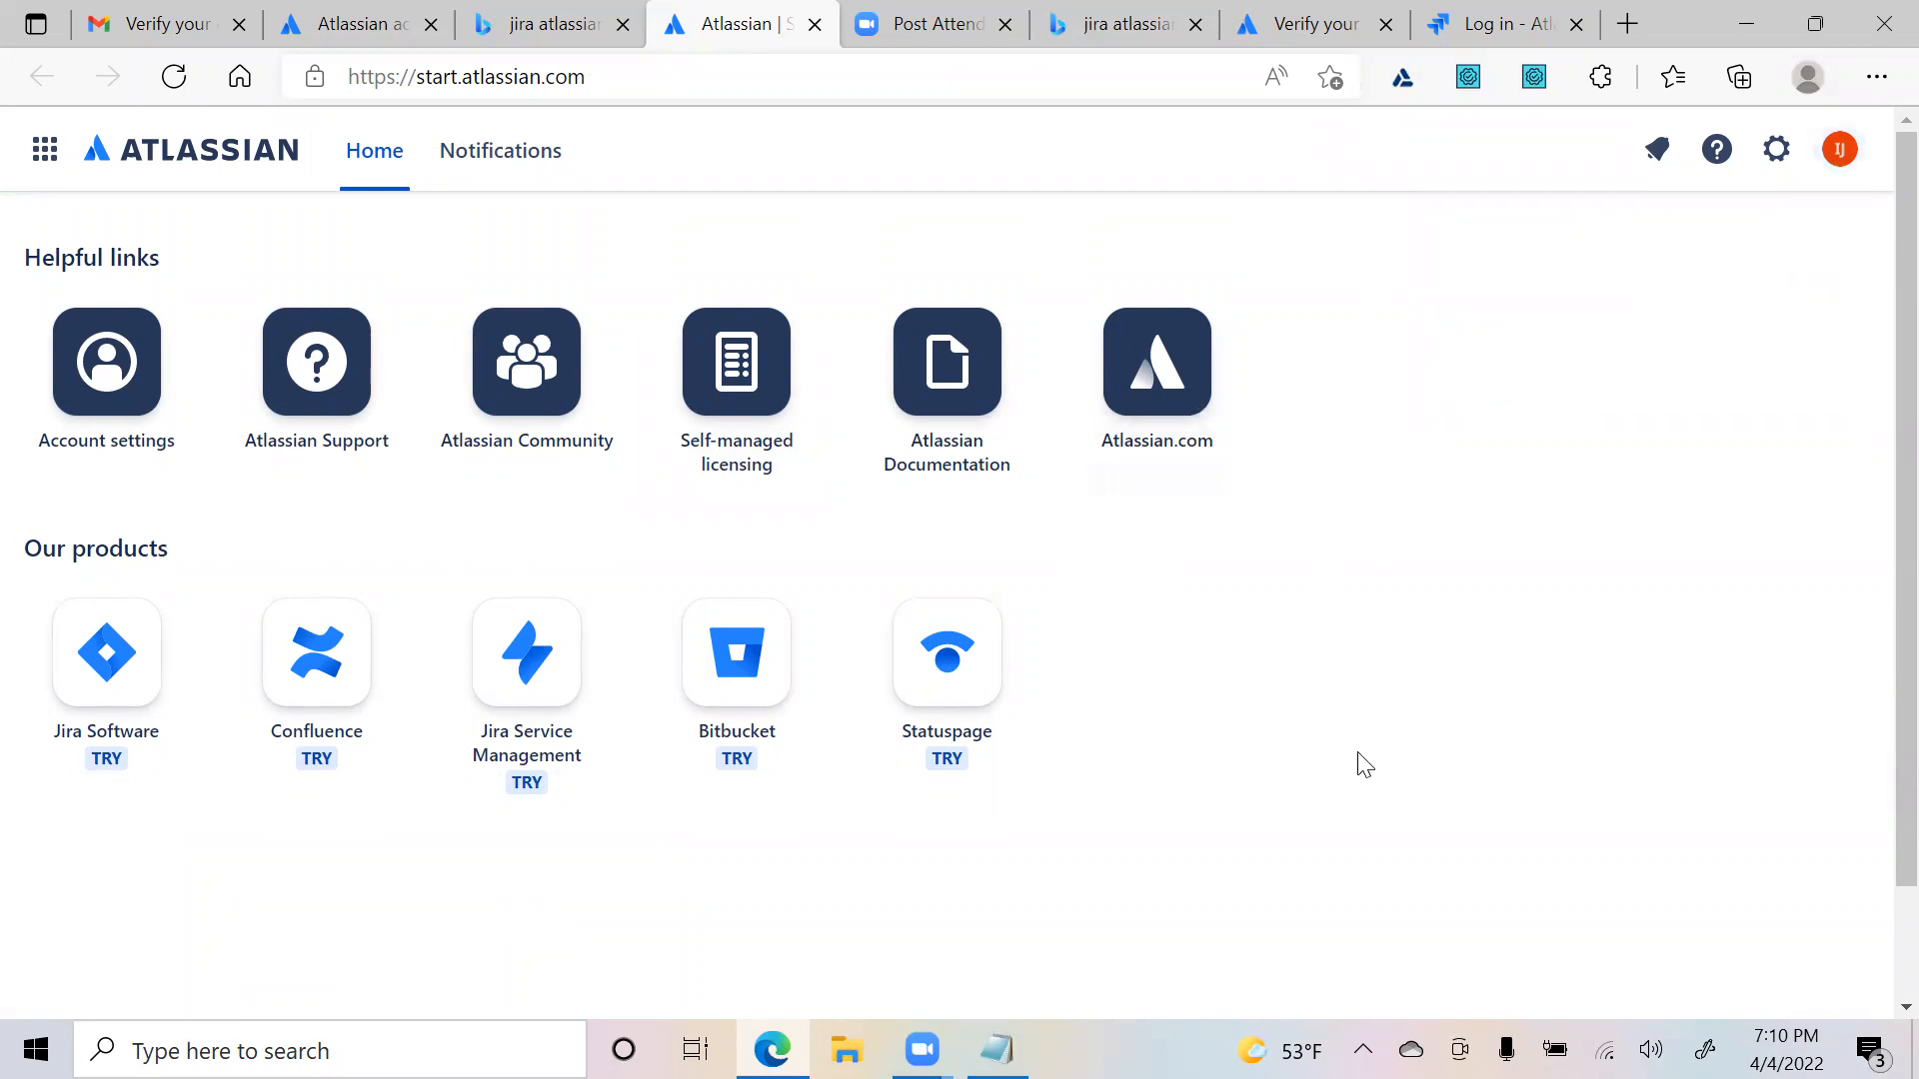
scroll(1299, 760, down, 2)
scroll(842, 609, up, 2)
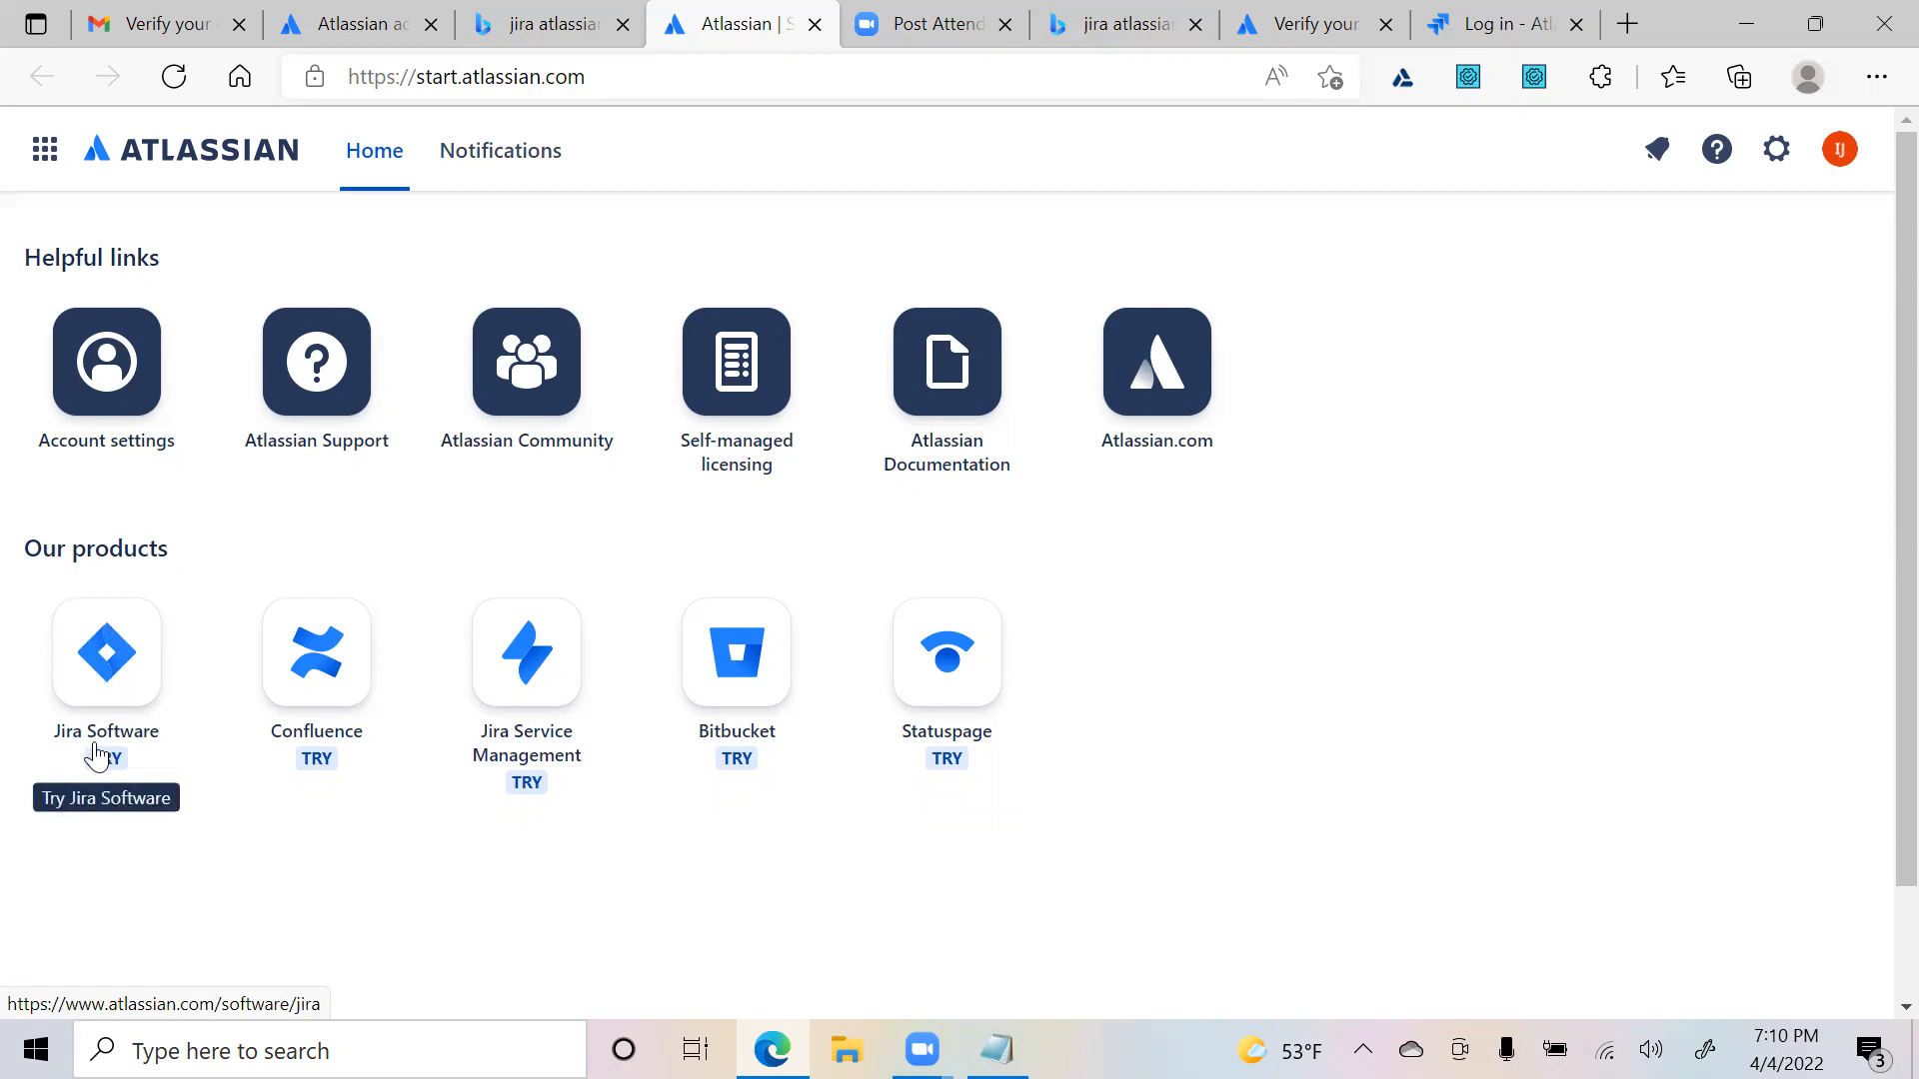
- Choose Jira Software's free cloud plan with no additional product, reaching the site sign-up form
click(91, 703)
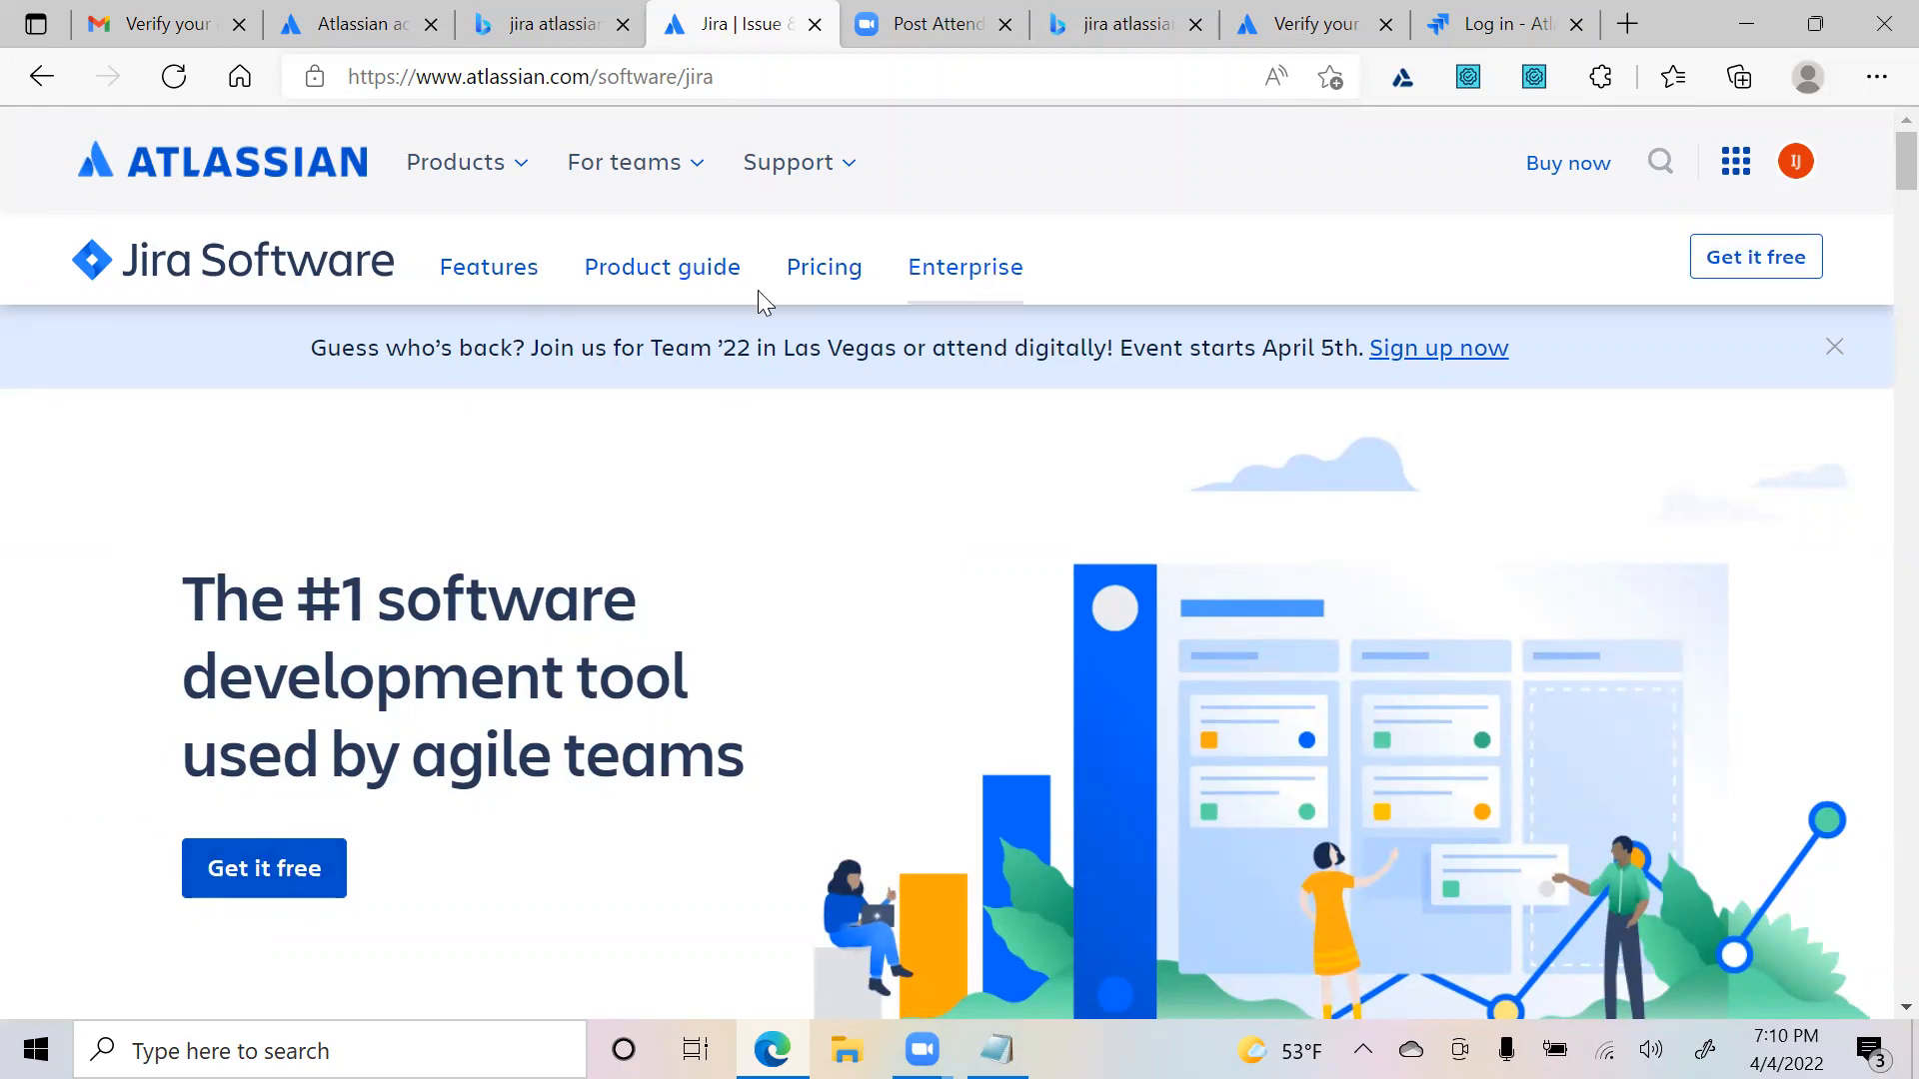
click(1770, 268)
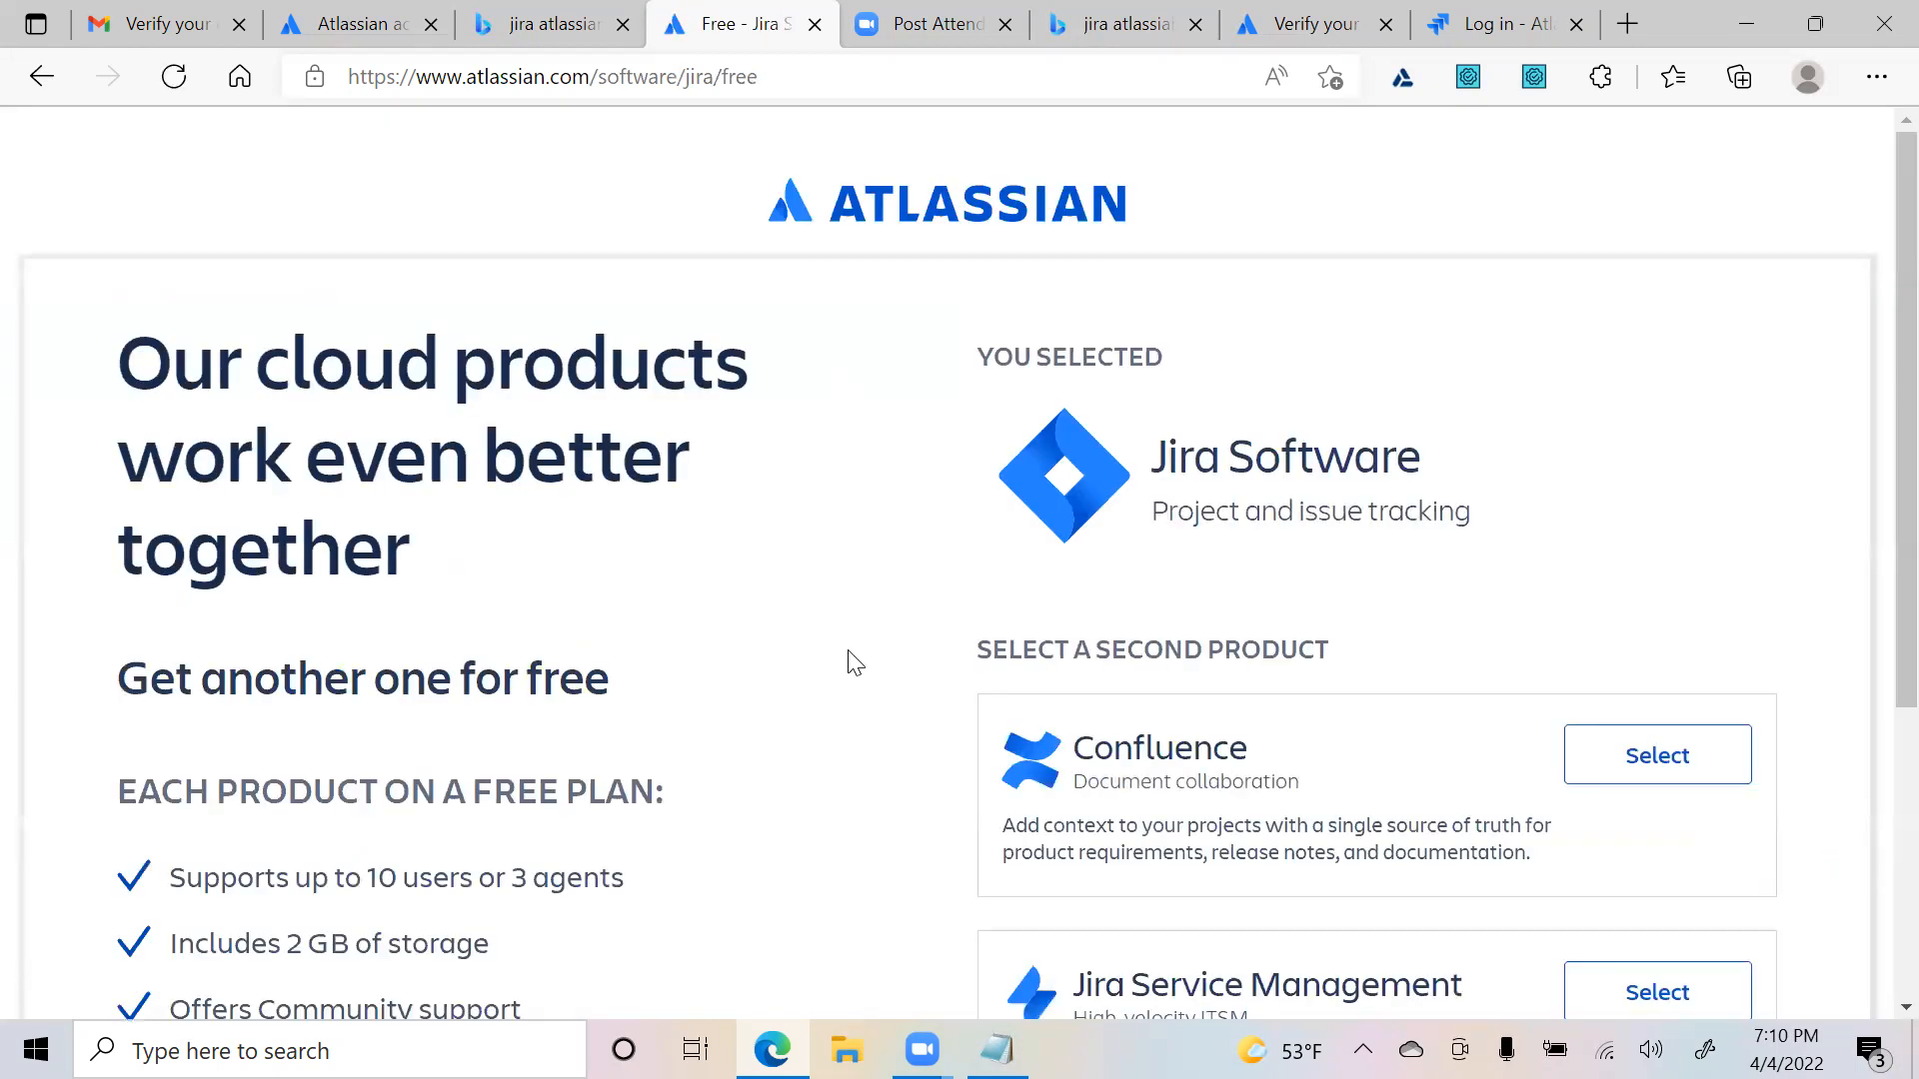
scroll(817, 600, down, 4)
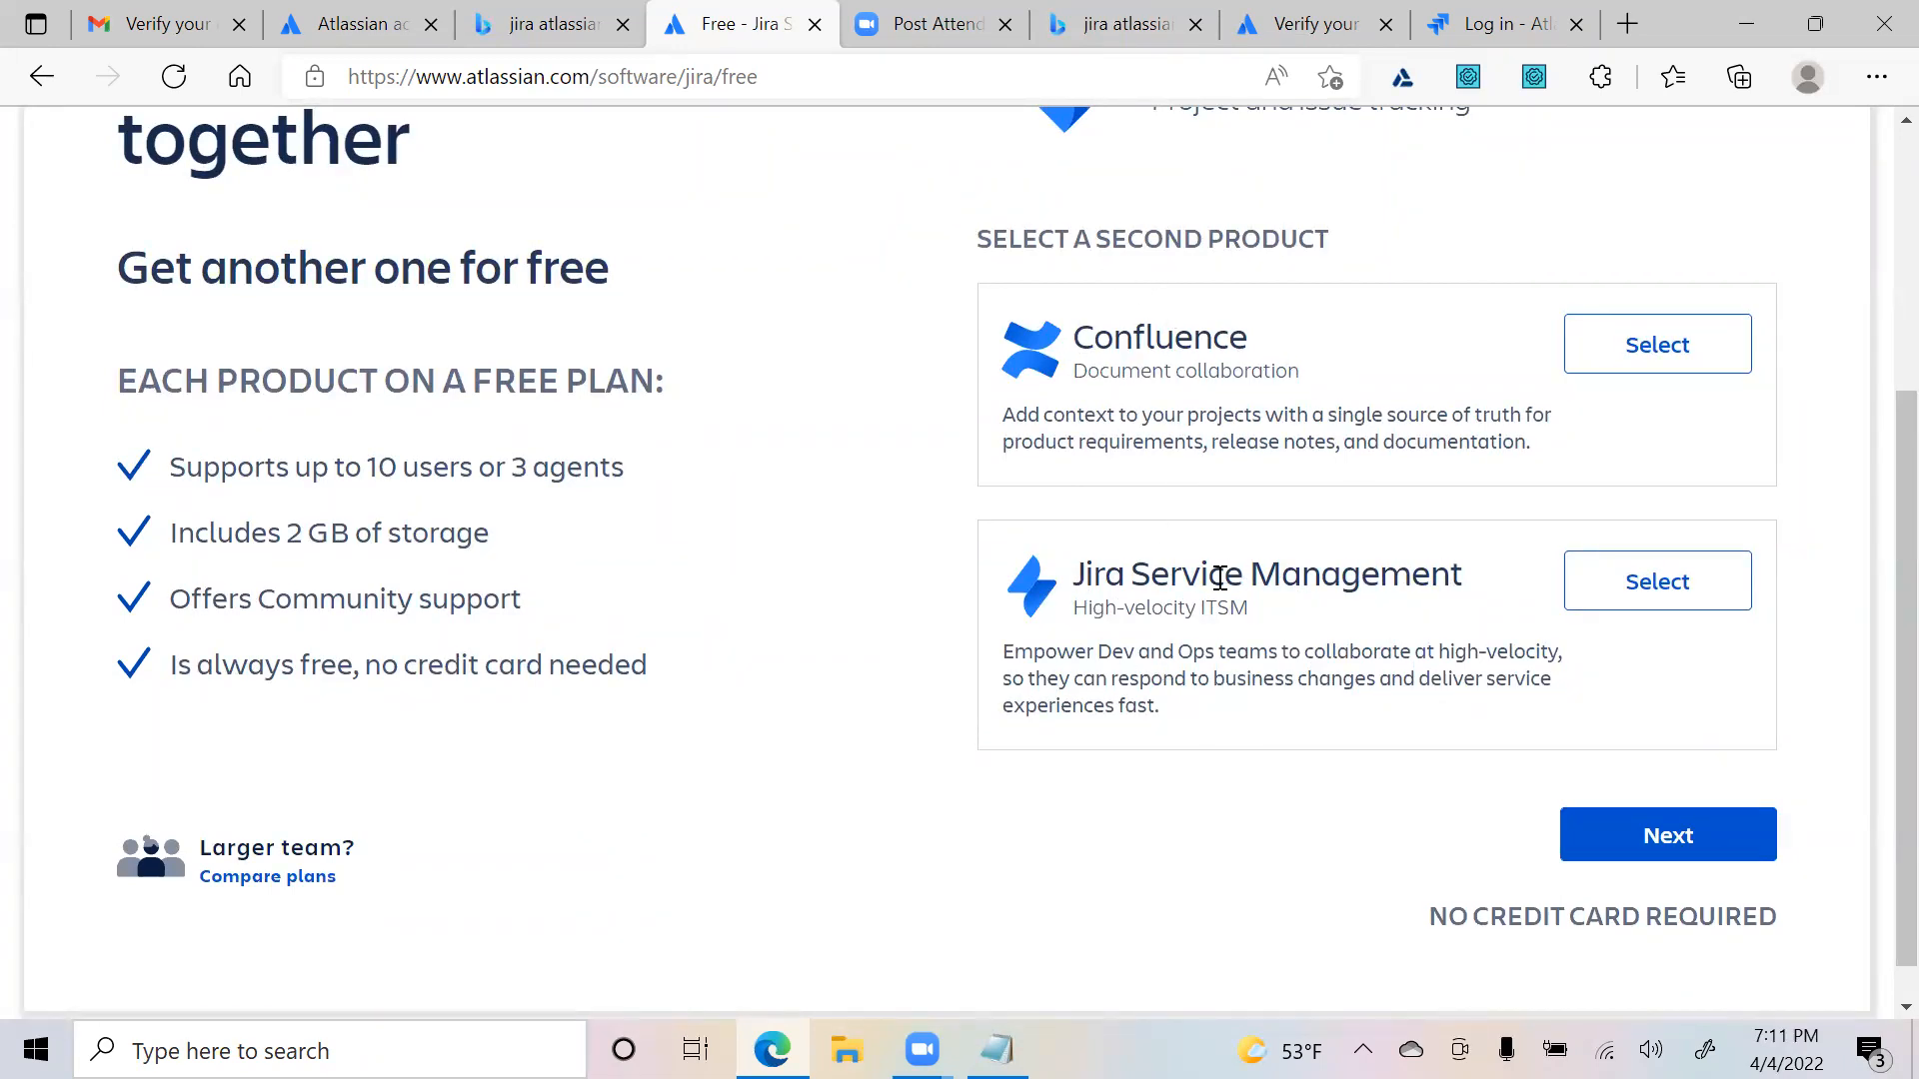
scroll(1099, 572, up, 4)
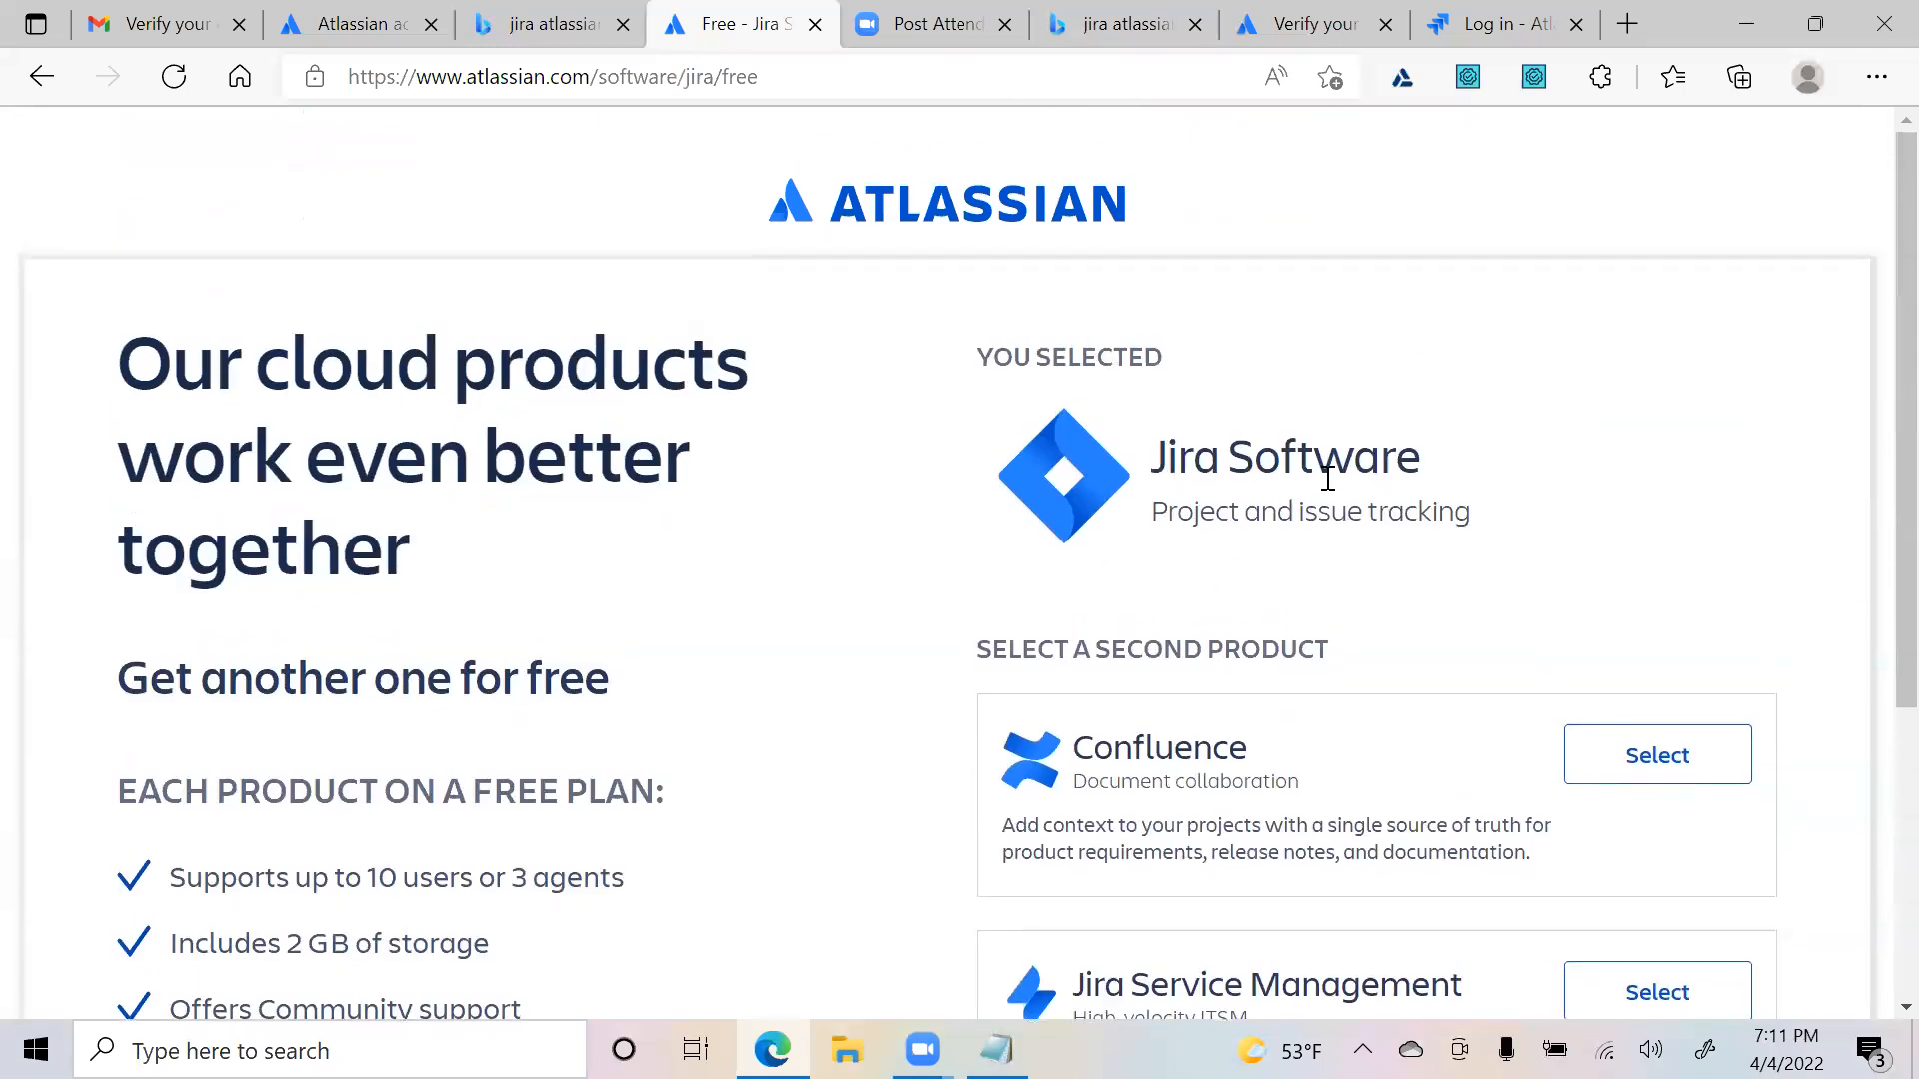
scroll(1299, 643, down, 4)
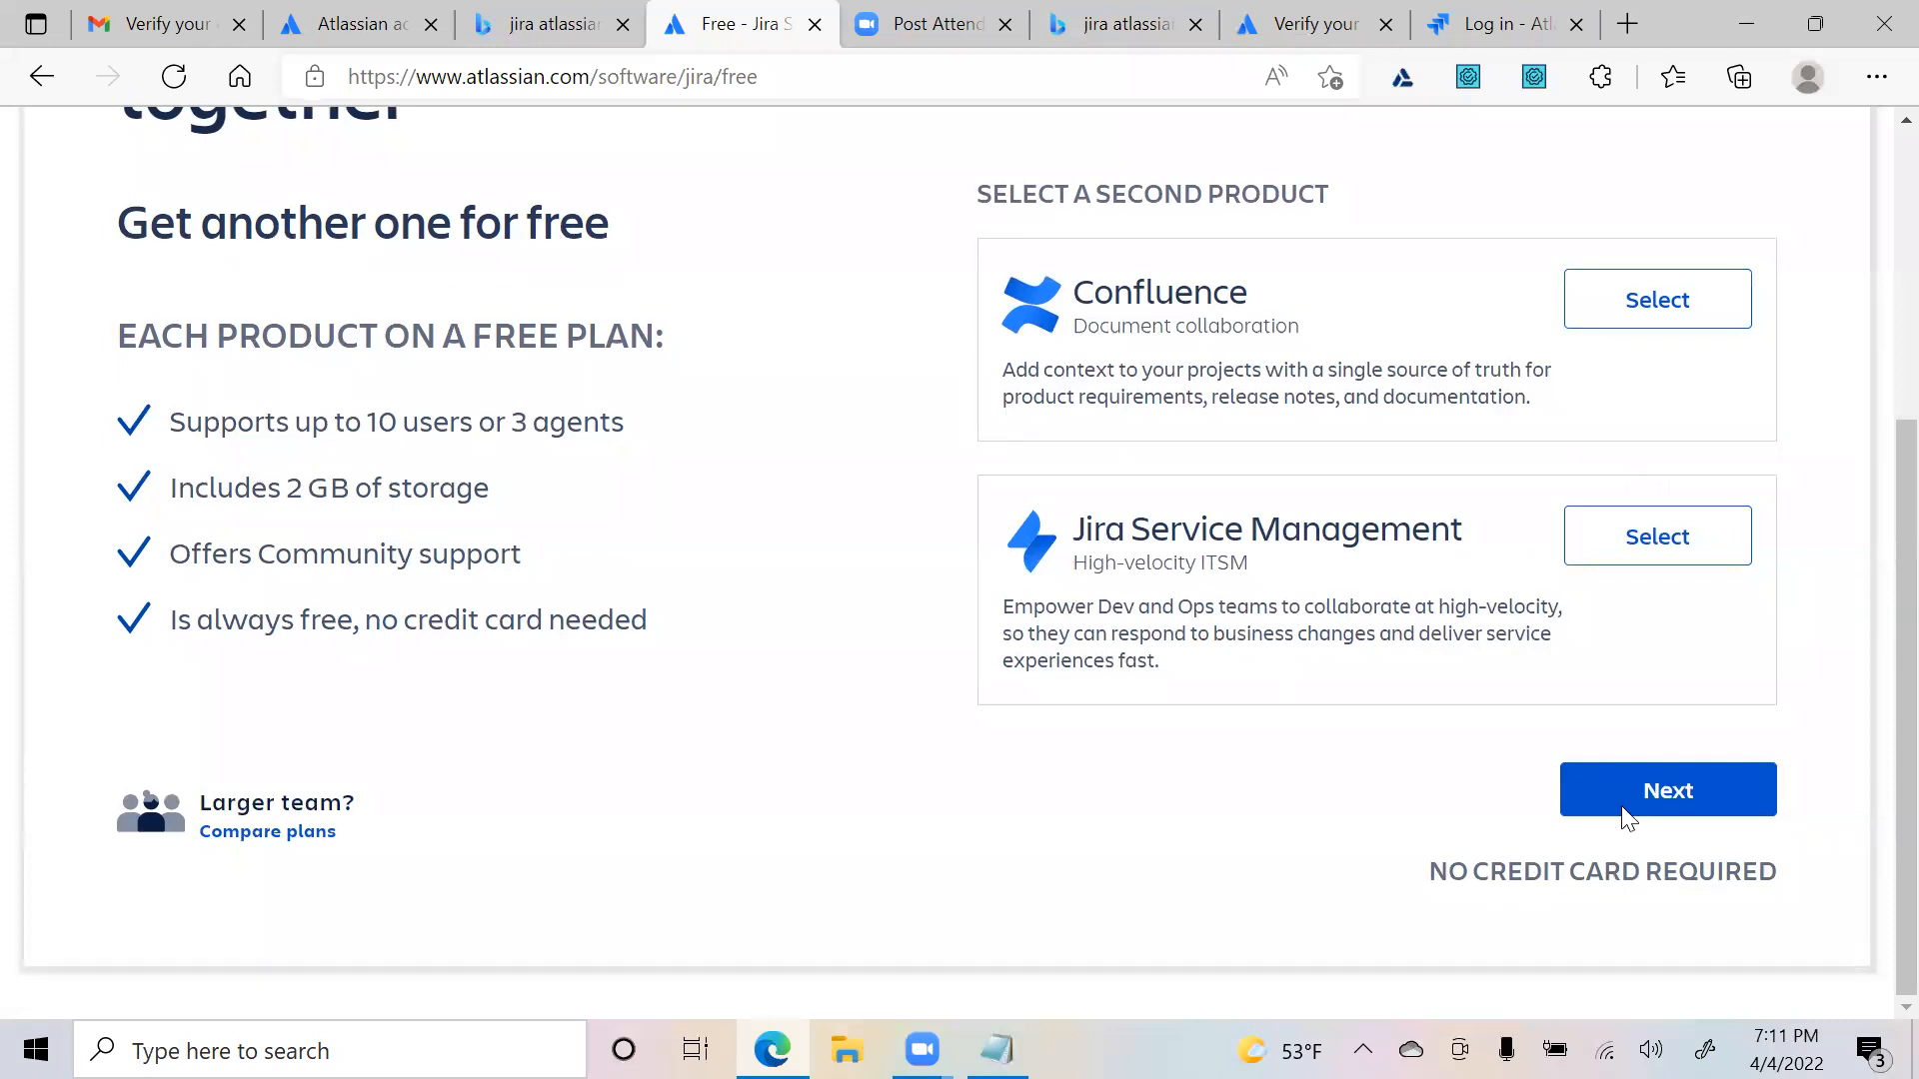
click(1621, 795)
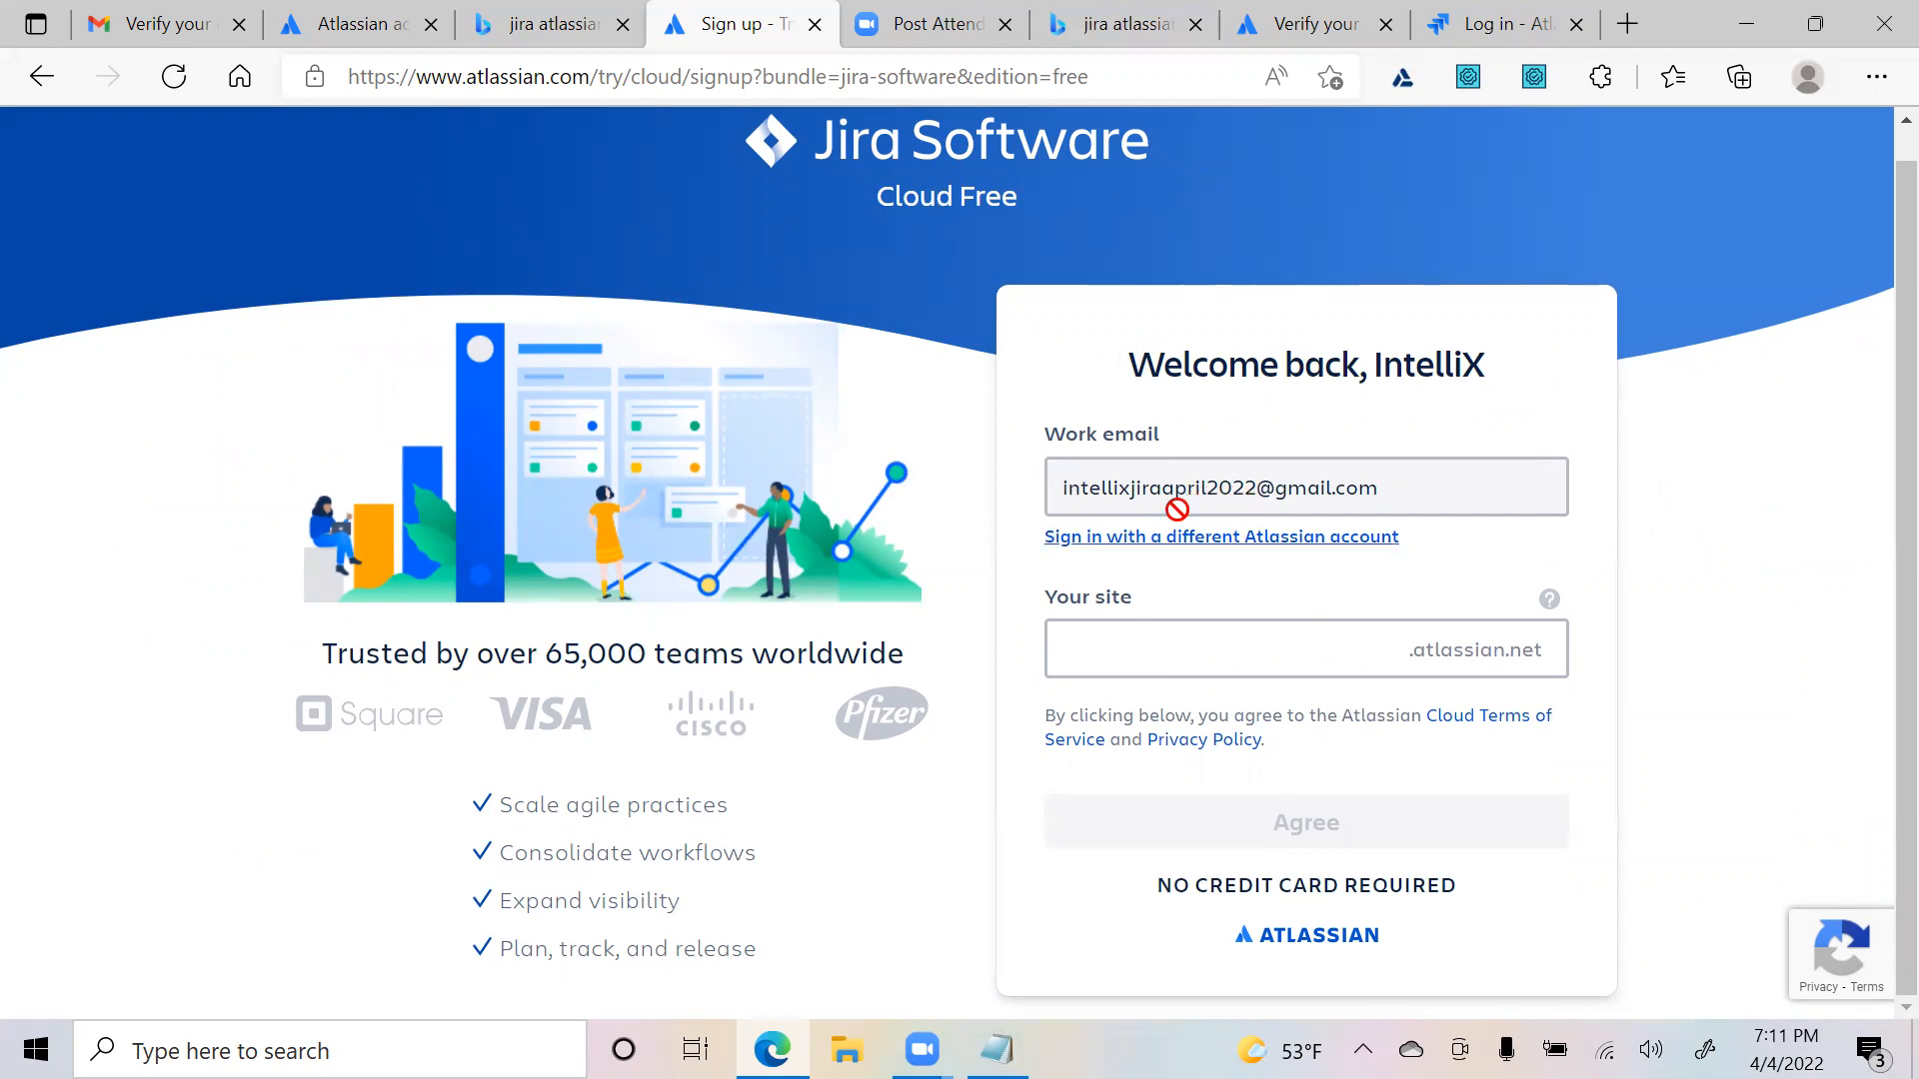
- Enter an available site name for the Jira site, fix its typos, and agree to the terms
click(1178, 665)
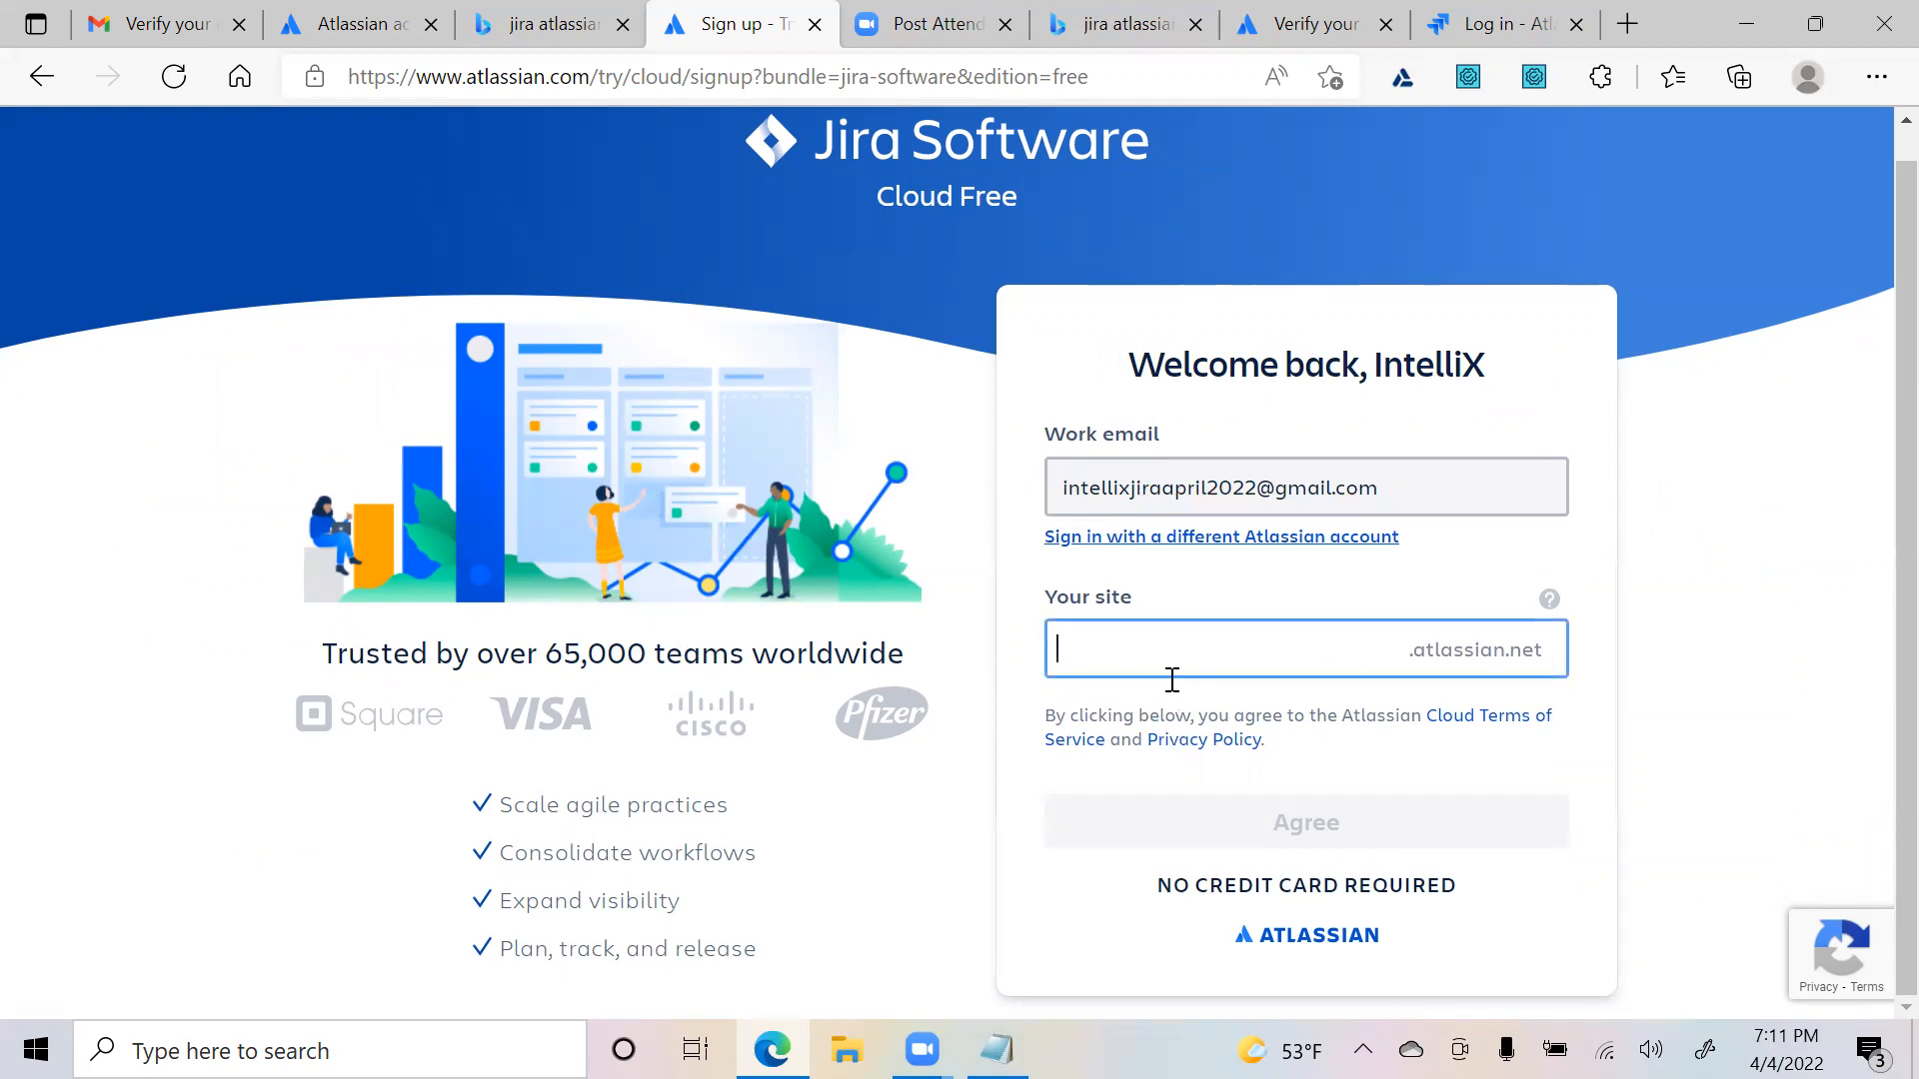
text(intellix)
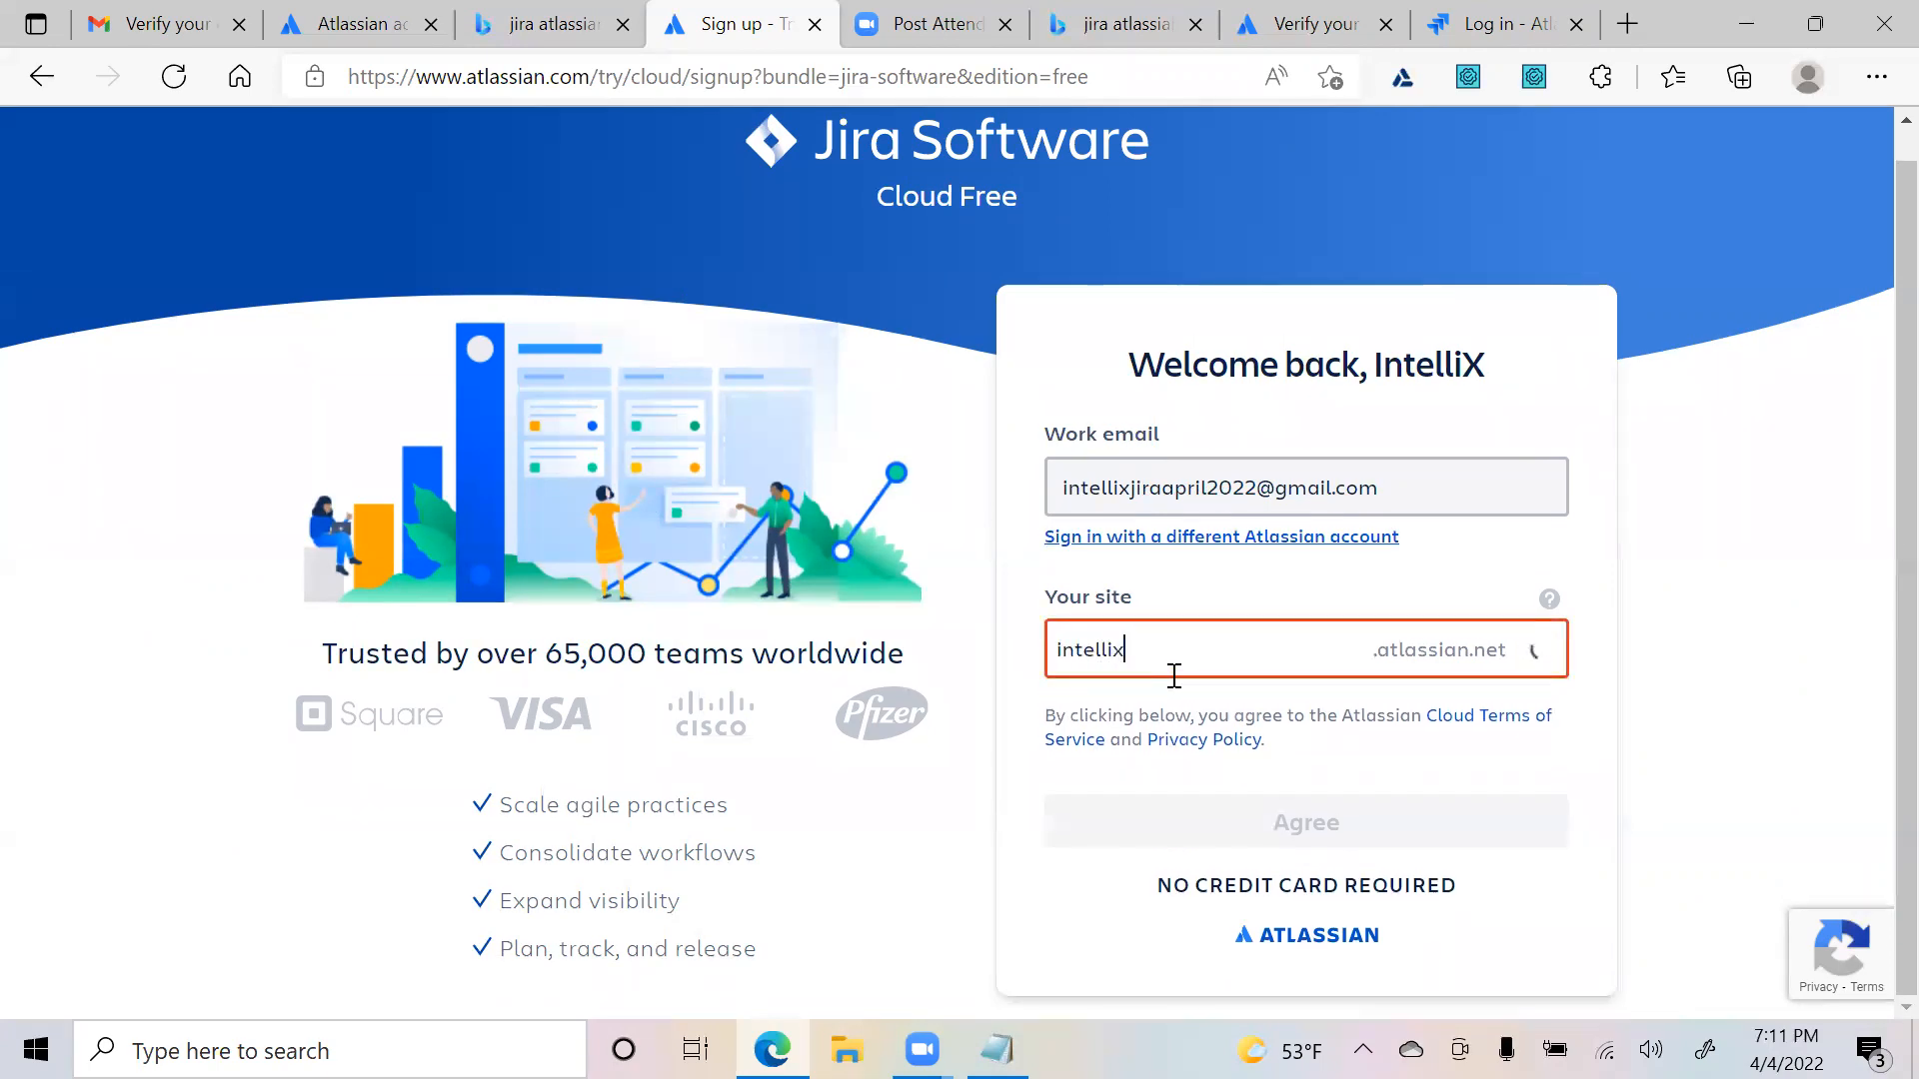
text(jiraapril2002)
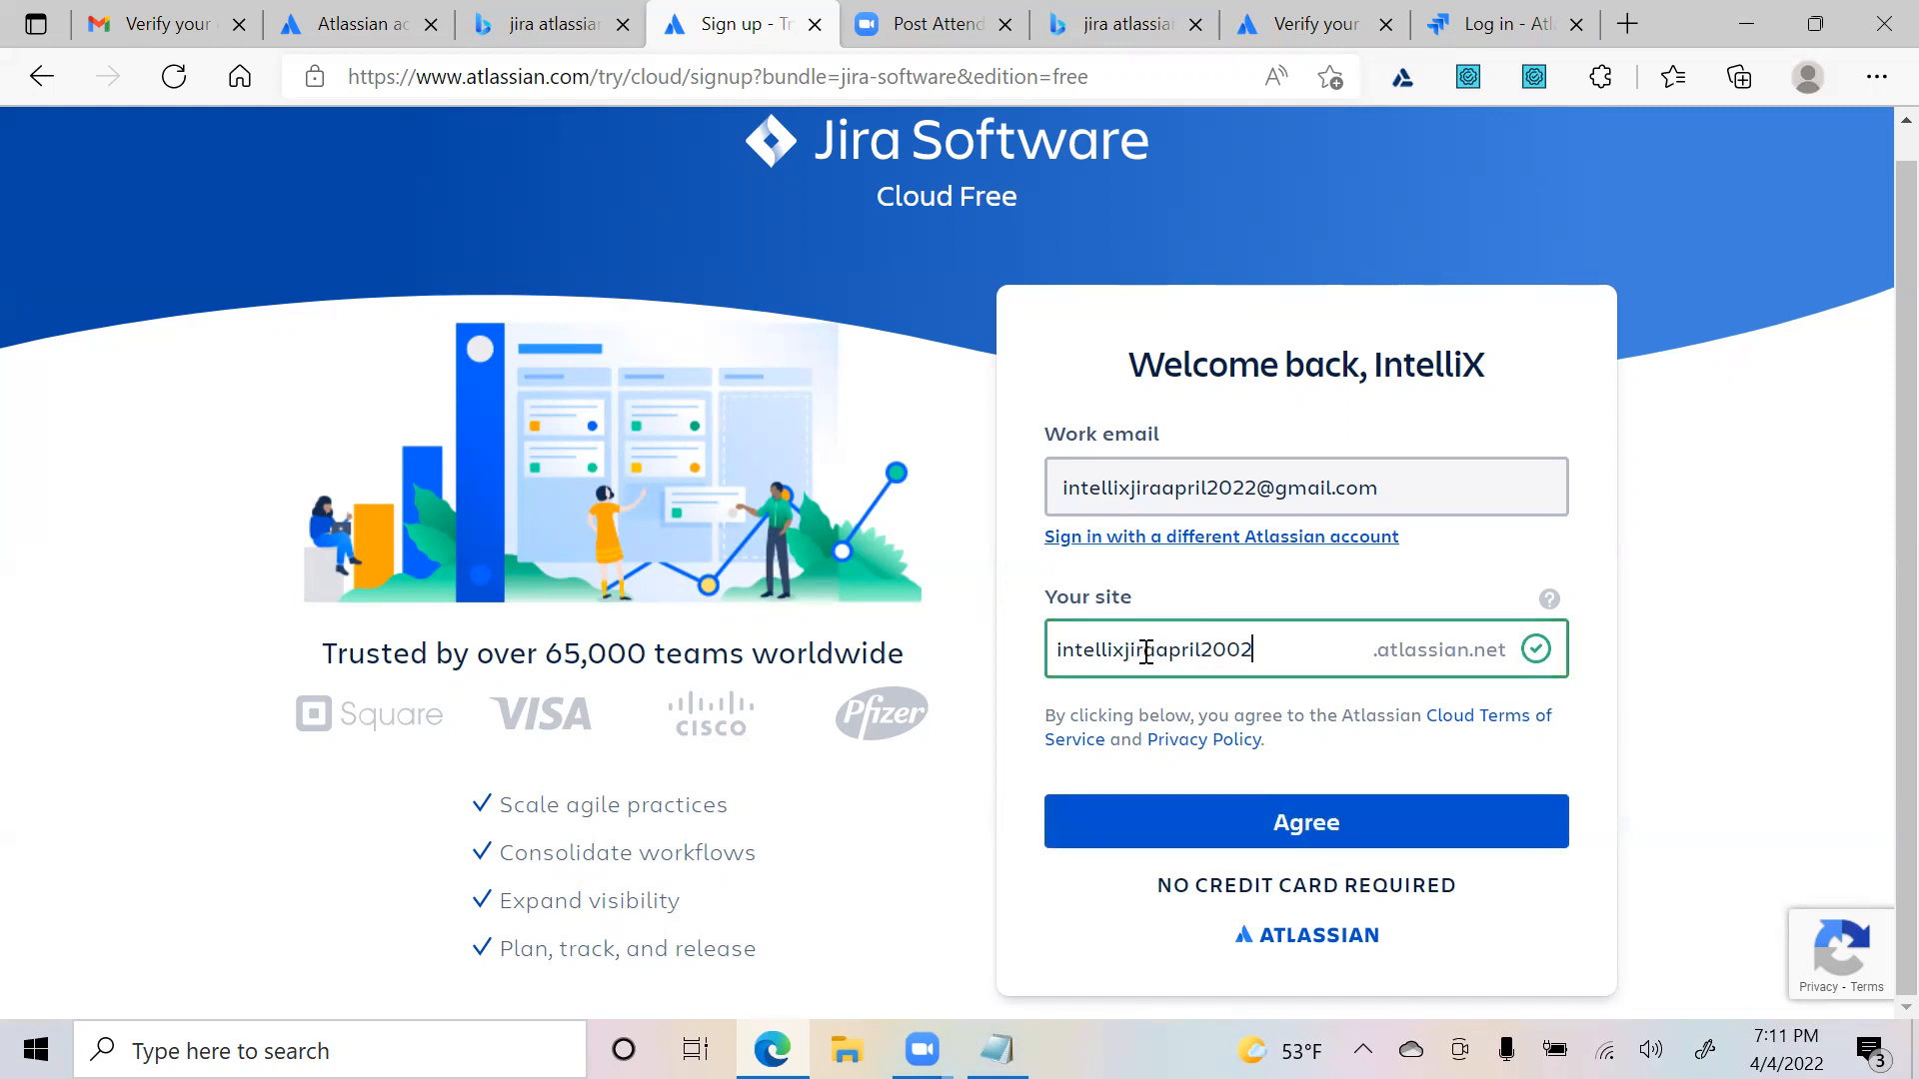
drag(1208, 657, 1310, 628)
text(20)
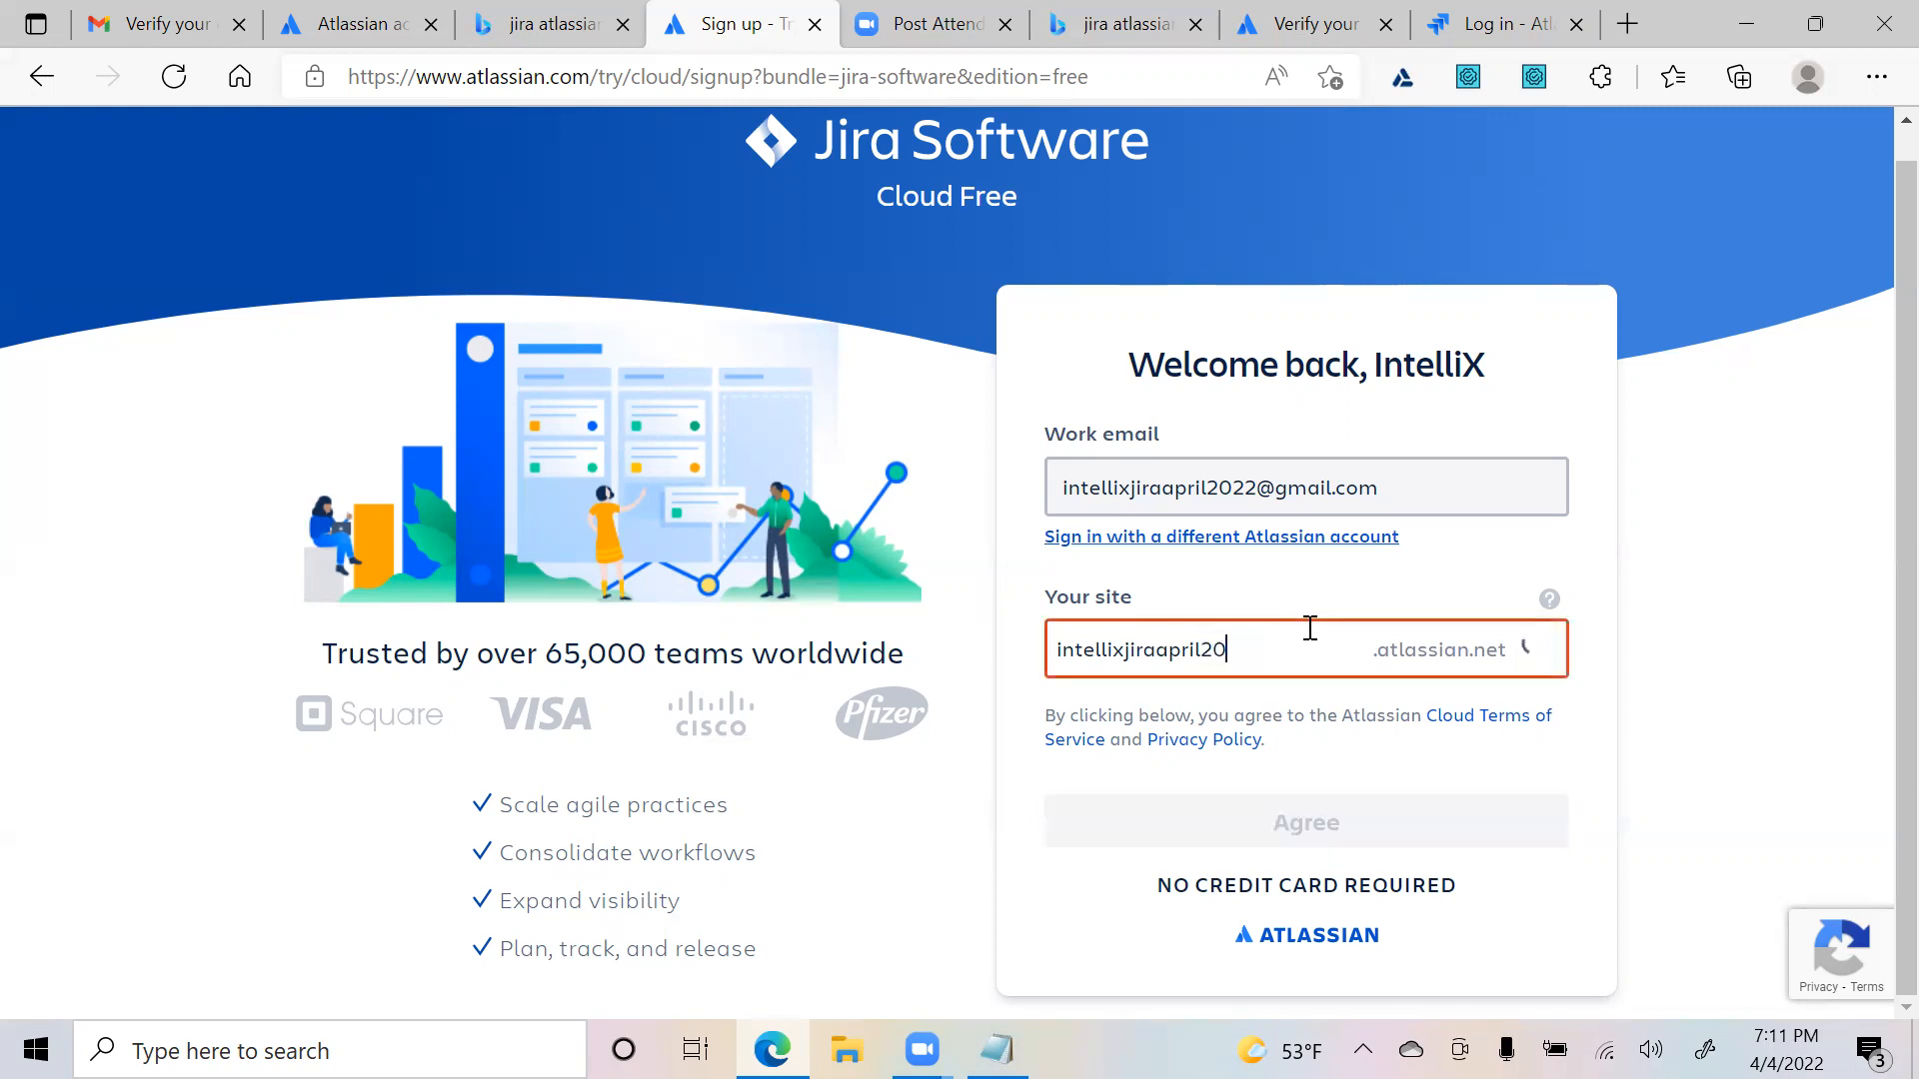
text(02harshal)
click(1250, 649)
key(shift+End)
key(BackSpace)
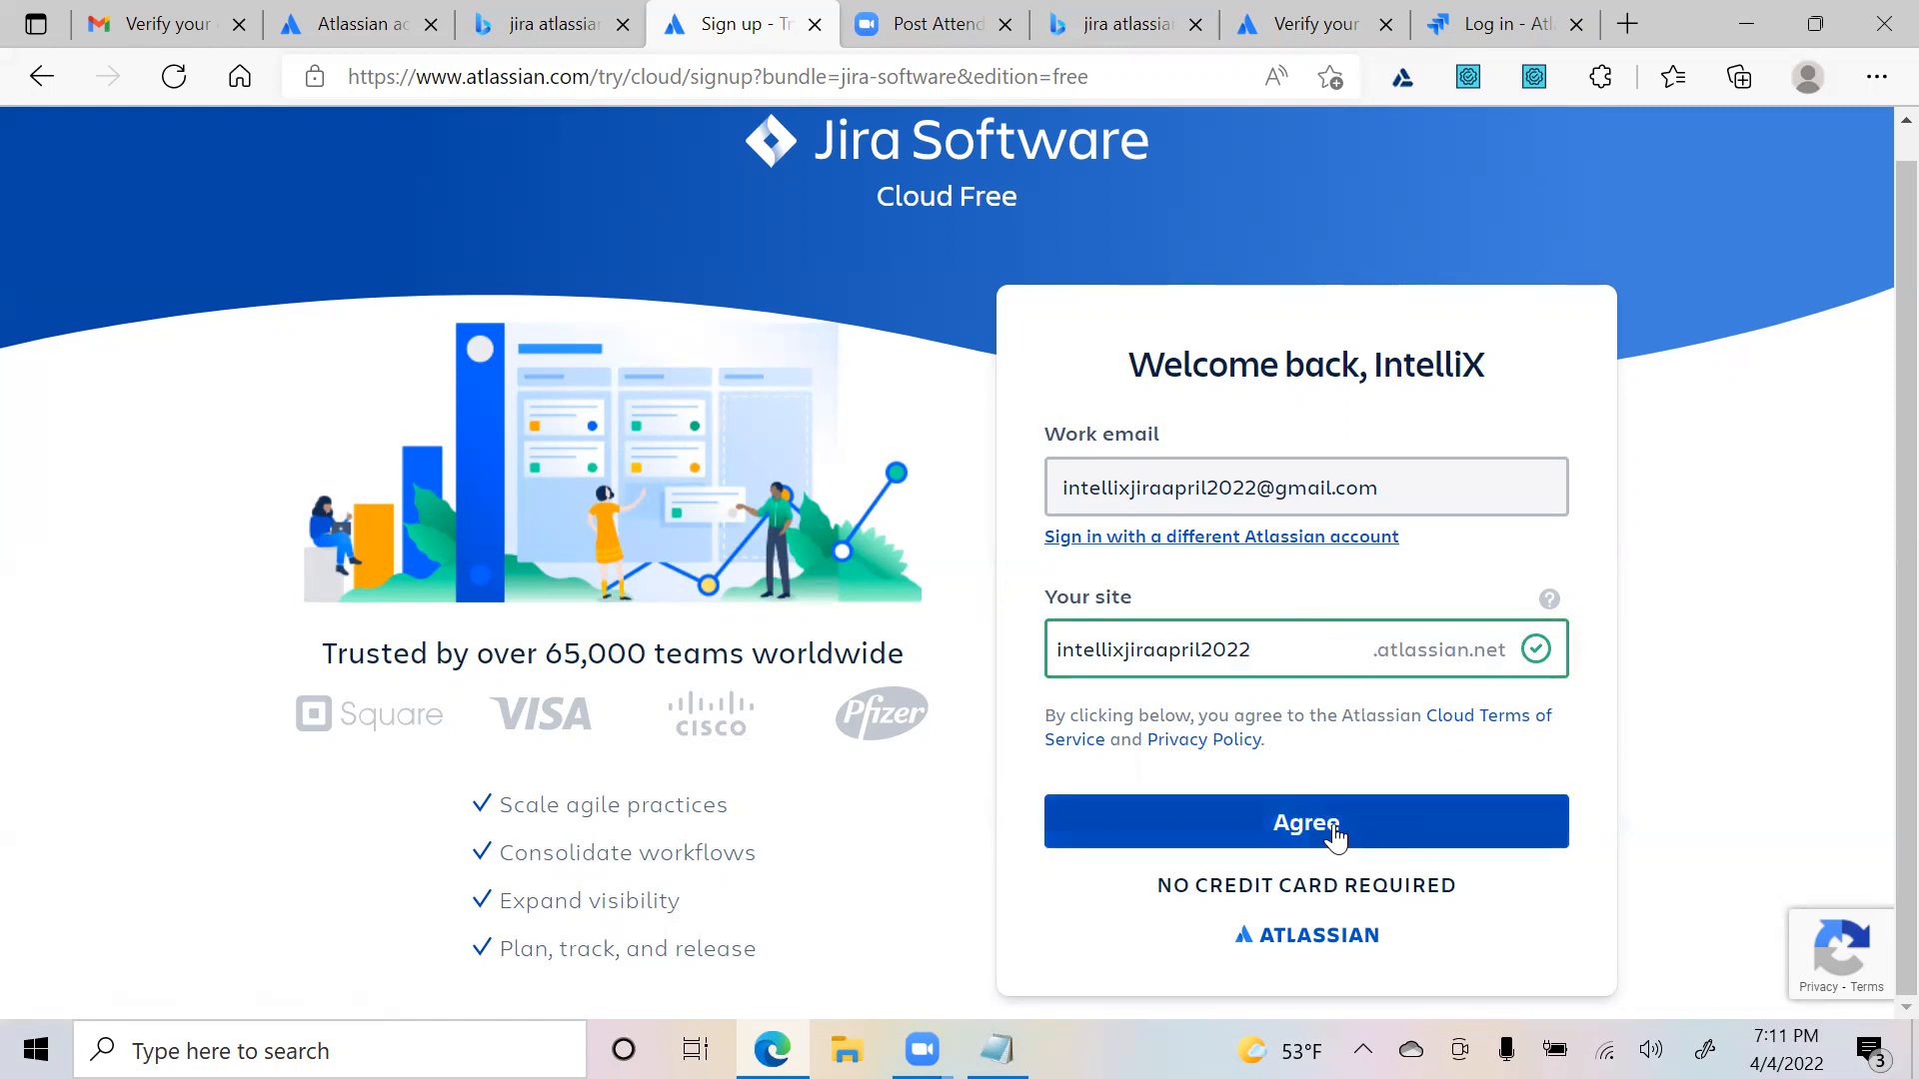
click(1226, 832)
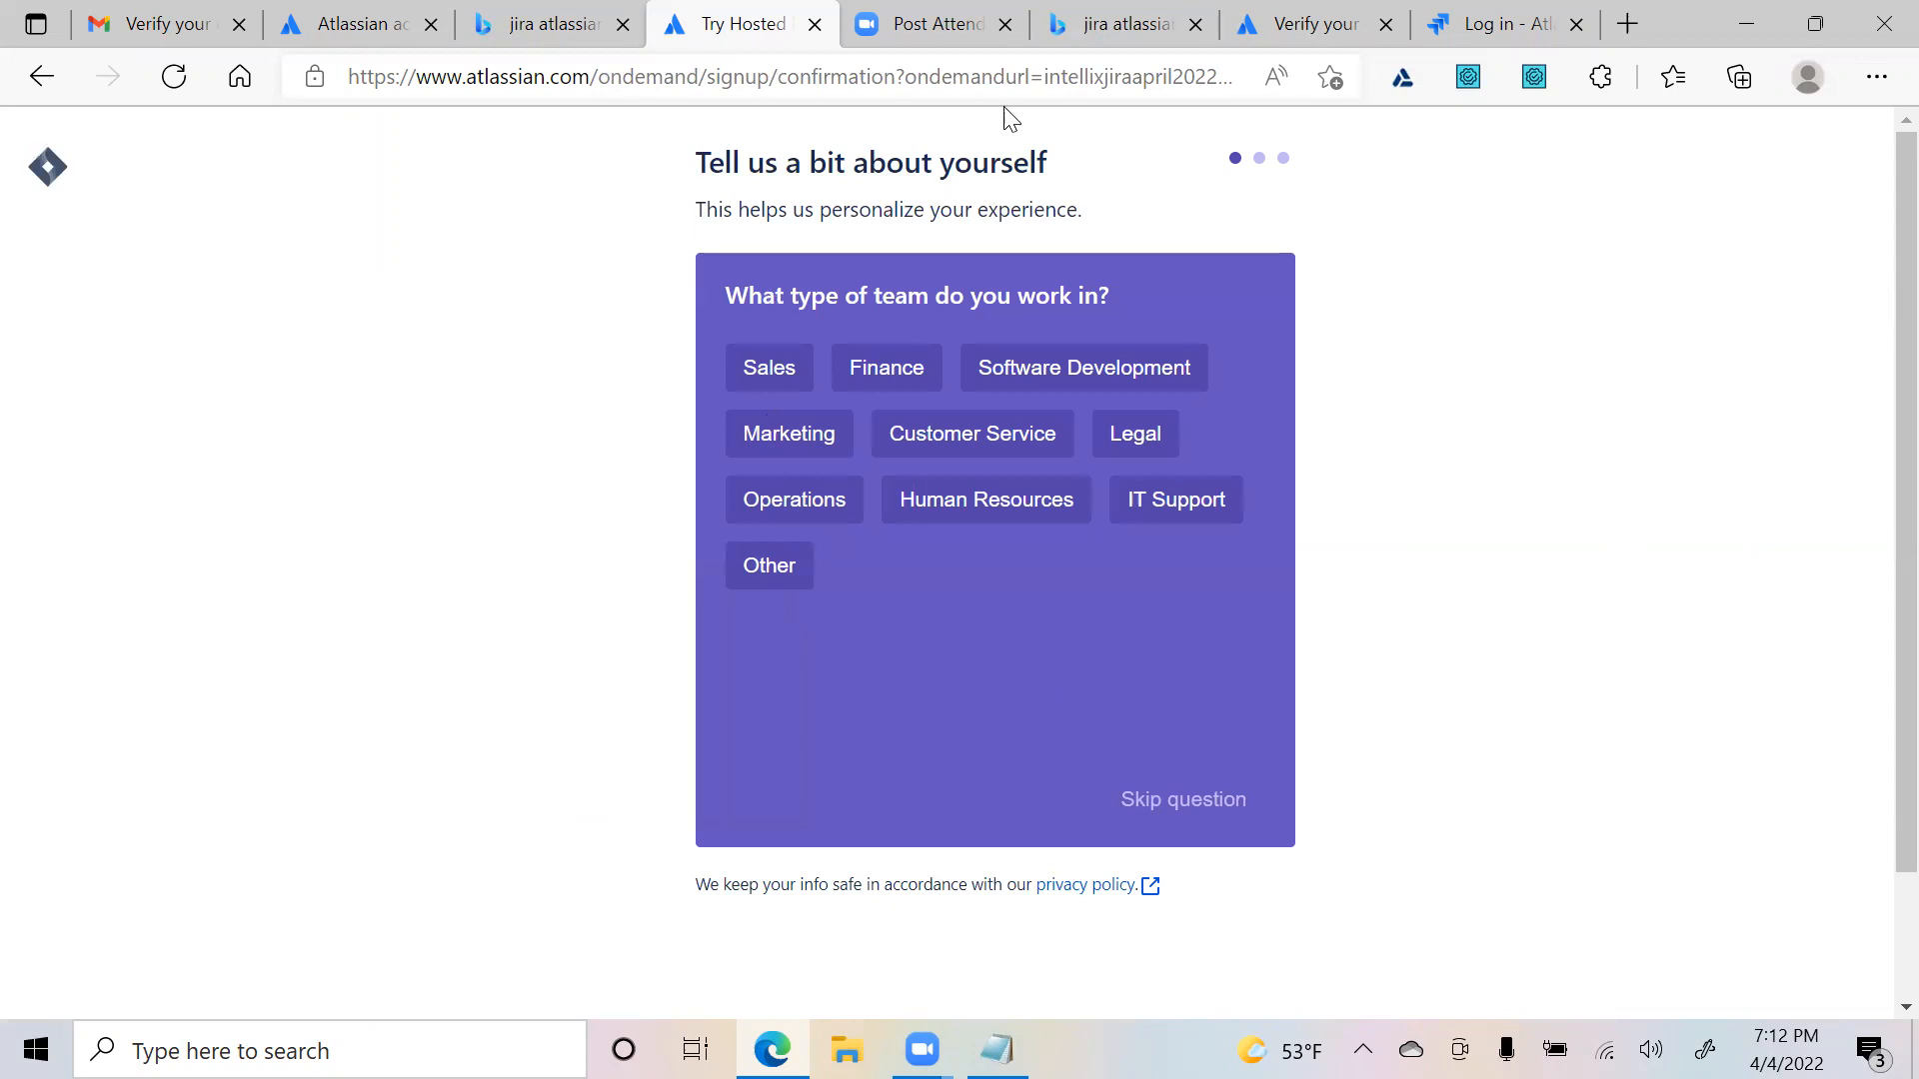
- Skip team type, pick Business Analyst, and choose Documentation and file management as the main task
scroll(1513, 682, down, 2)
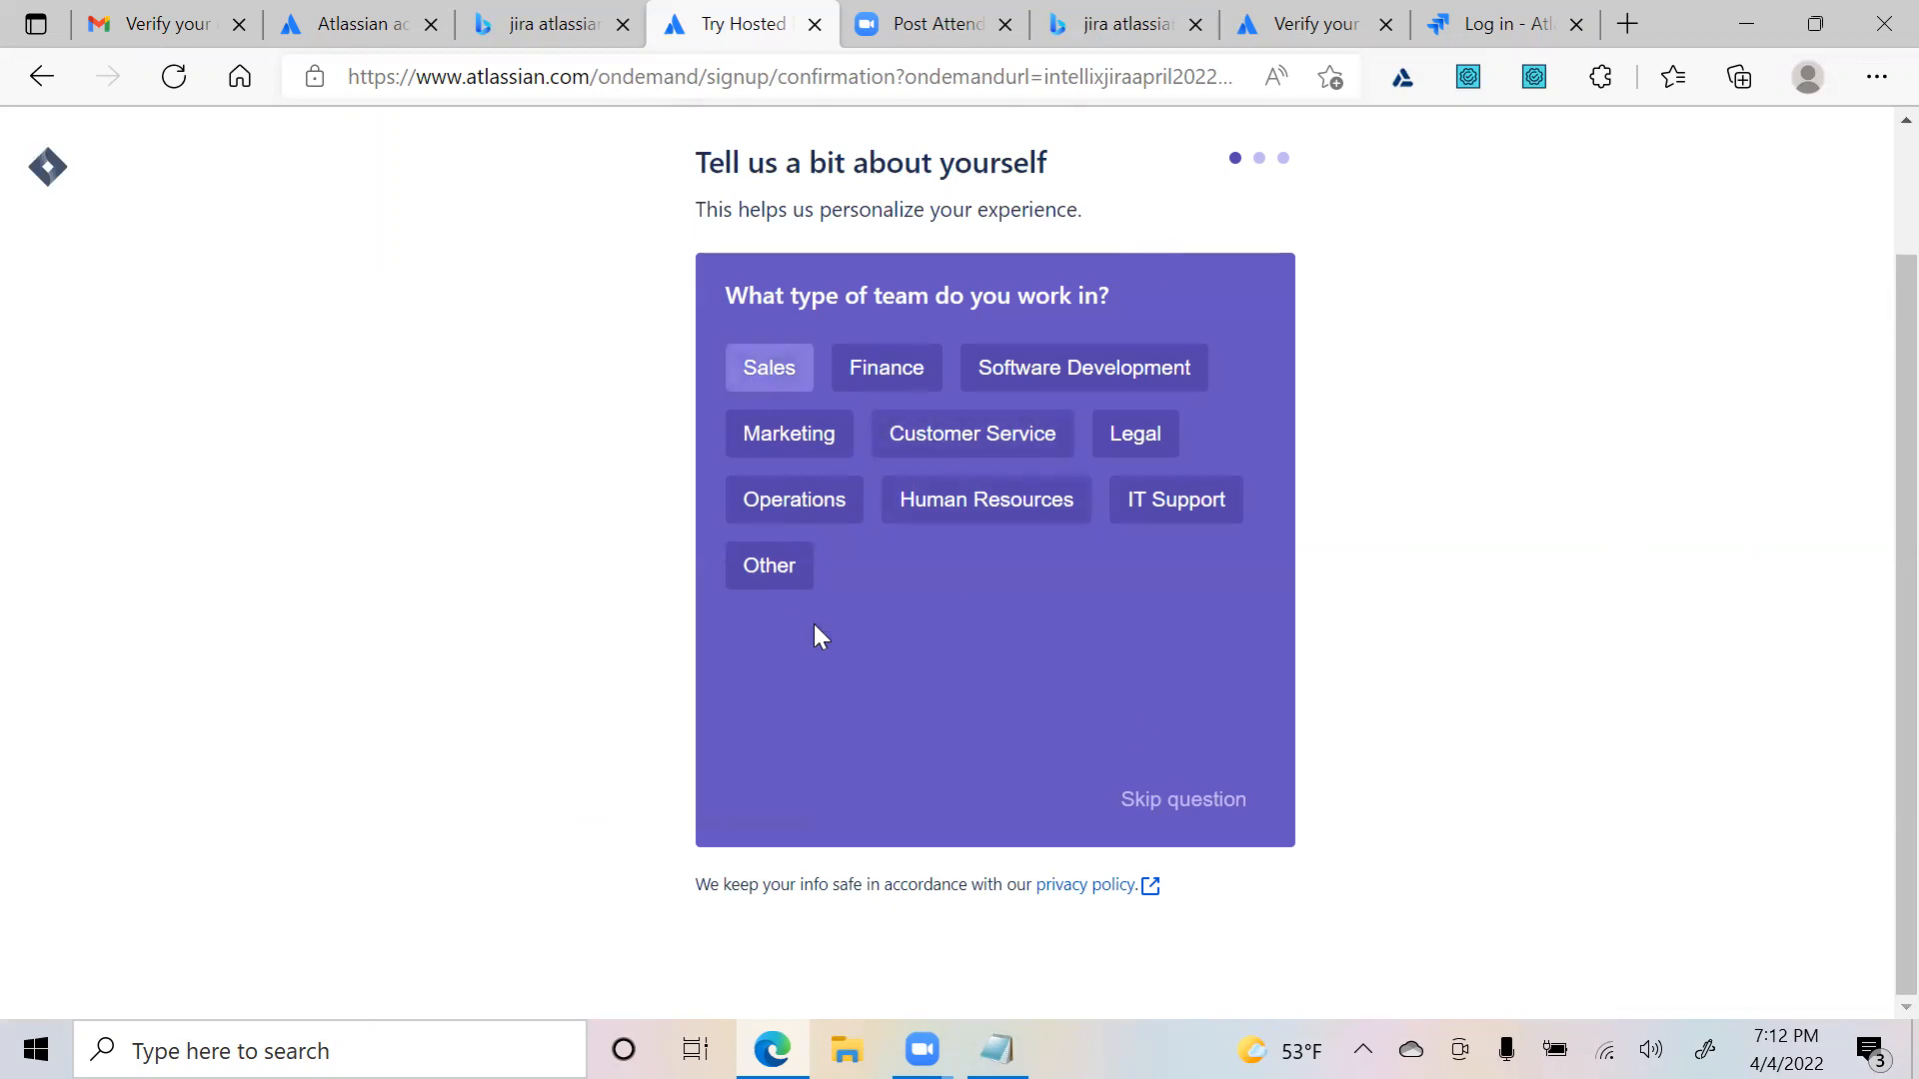
click(1191, 803)
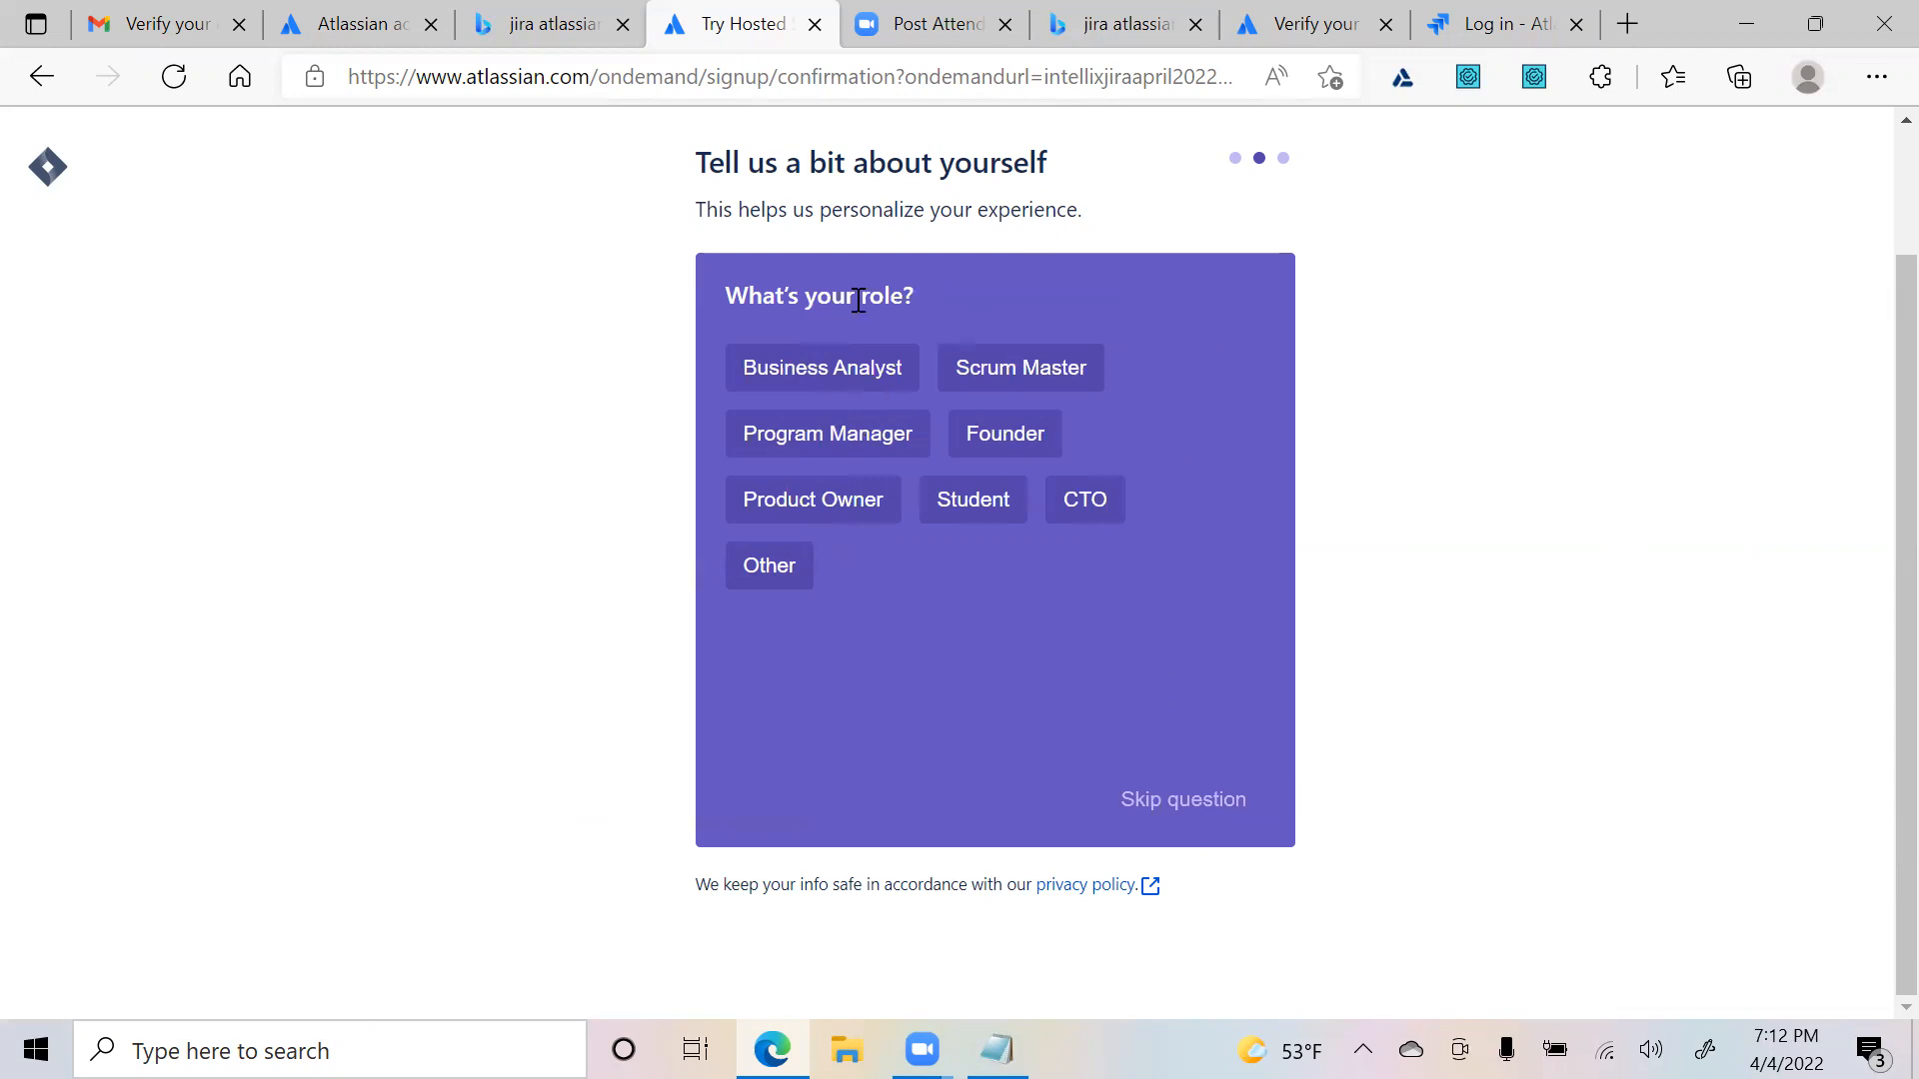
click(882, 384)
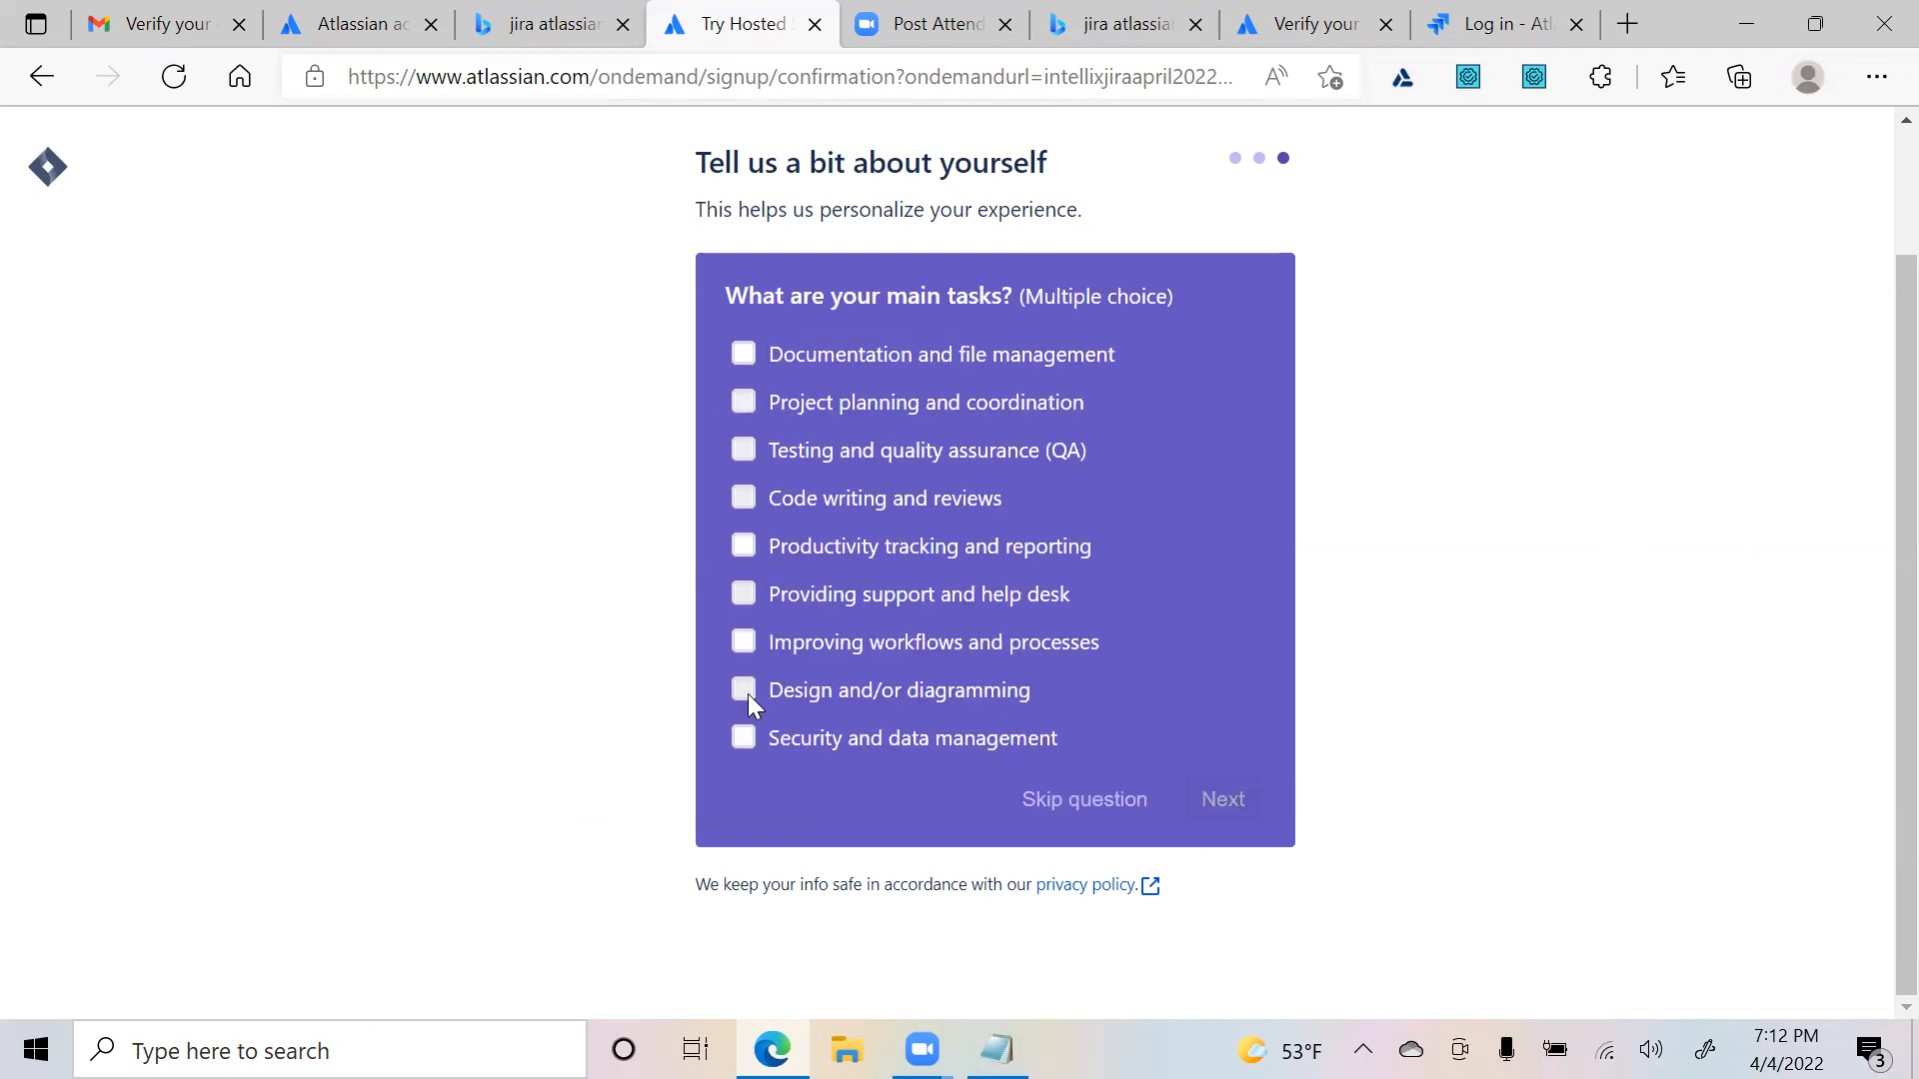
click(748, 353)
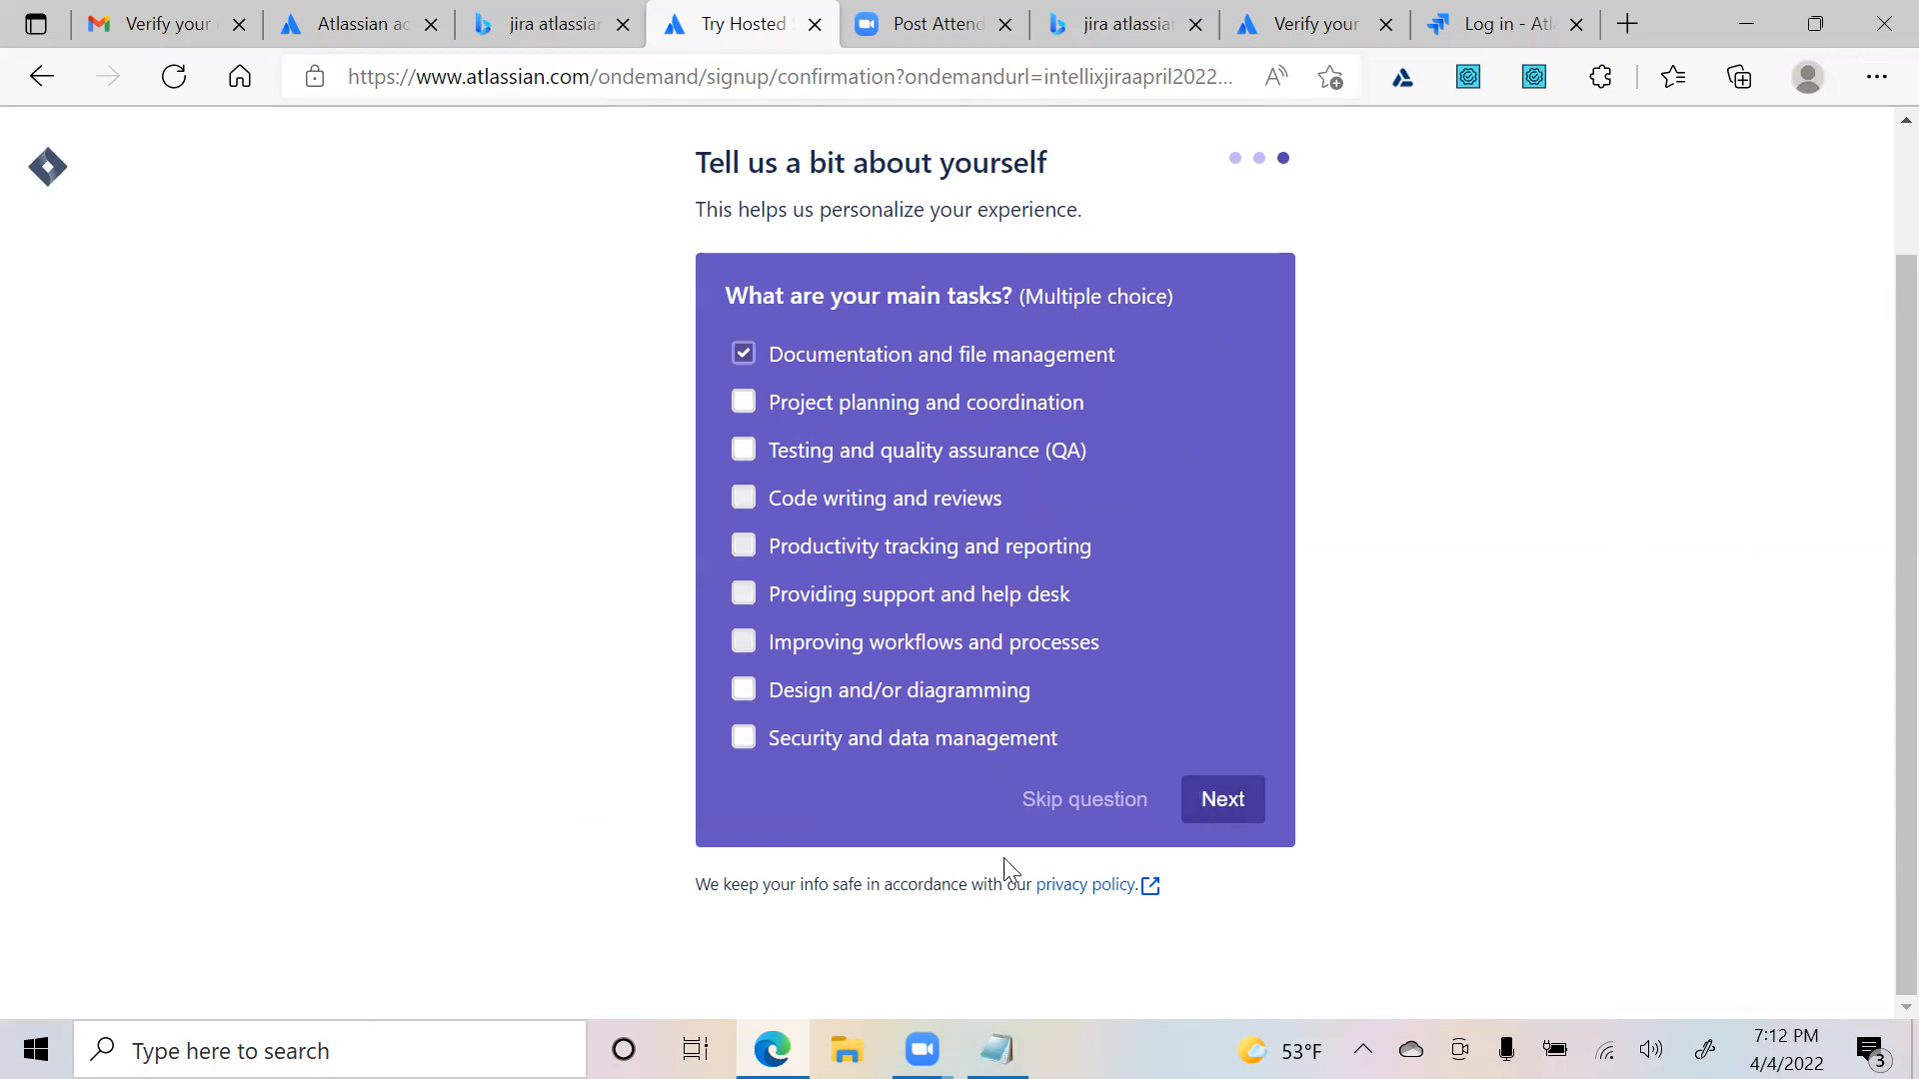
click(1209, 799)
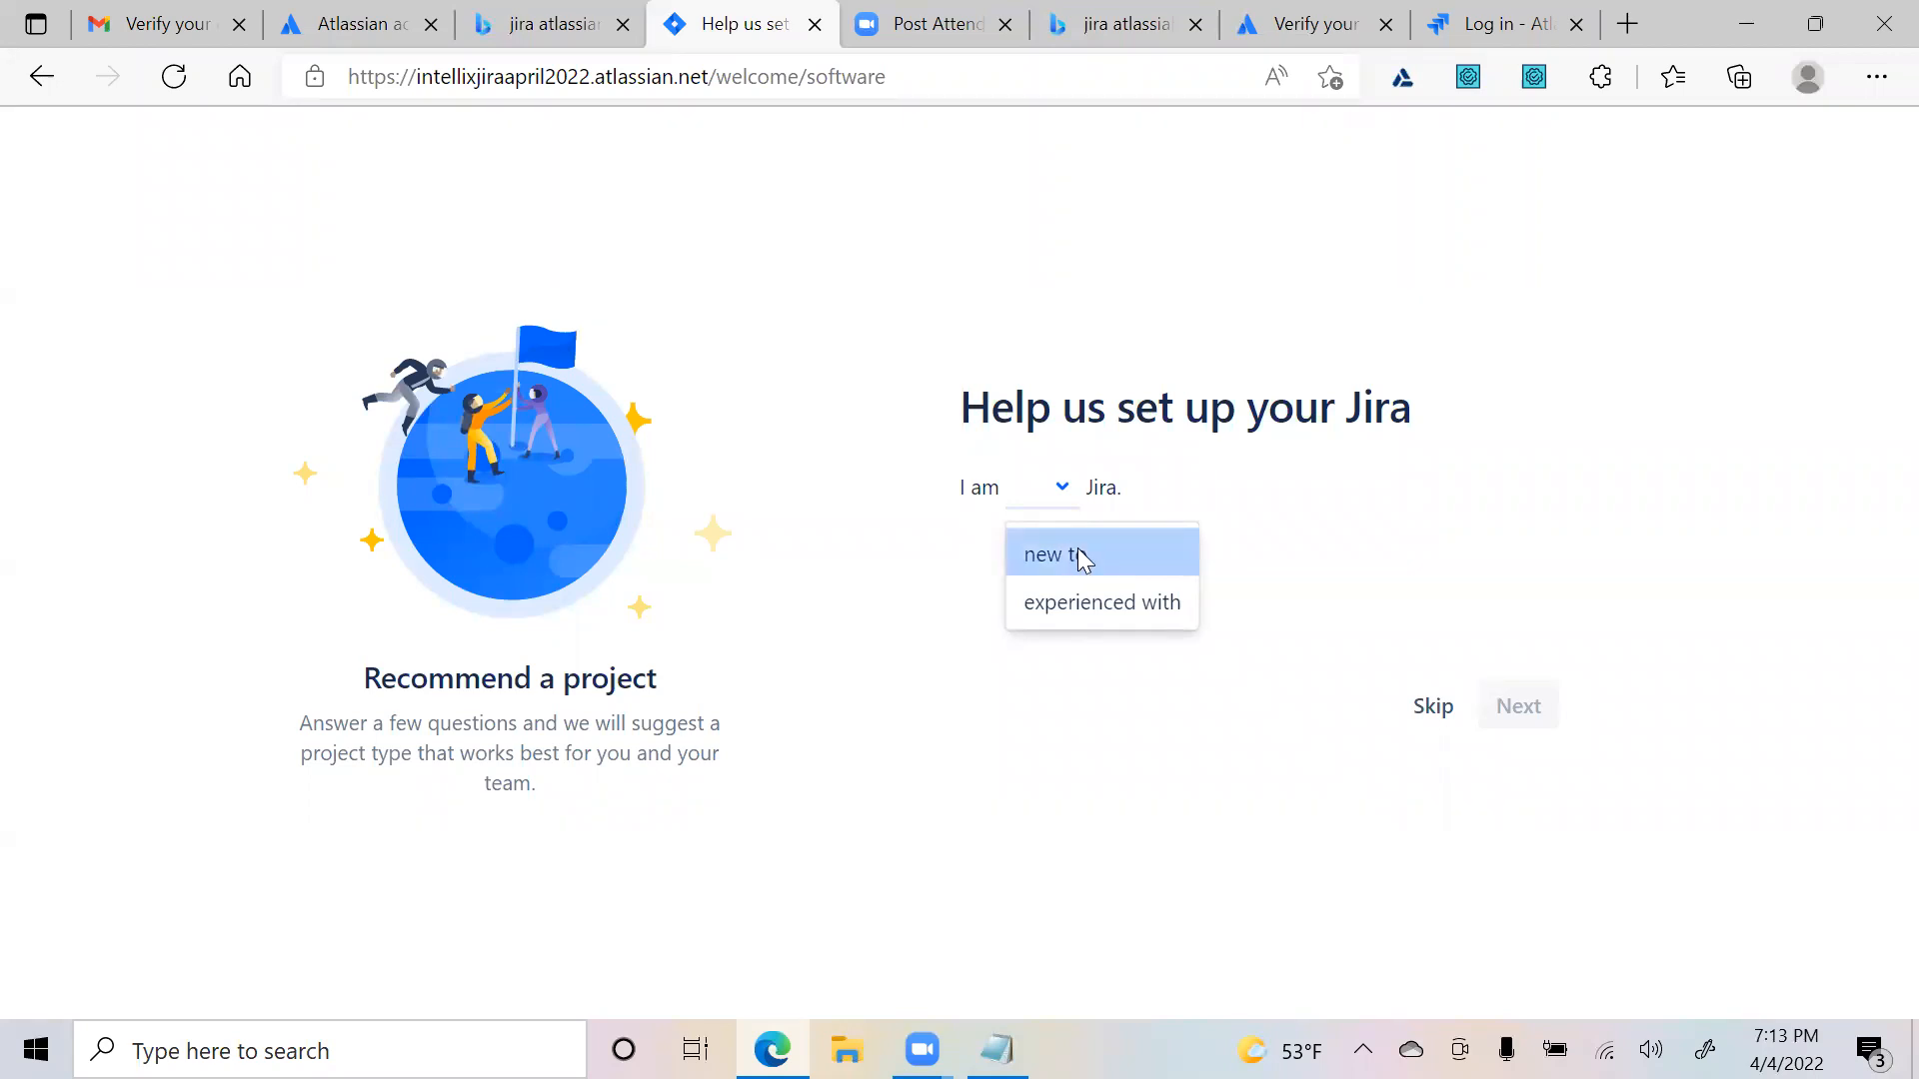
- Answer: new to Jira, team new to agile, time spent on features, flexible work schedule
click(1077, 557)
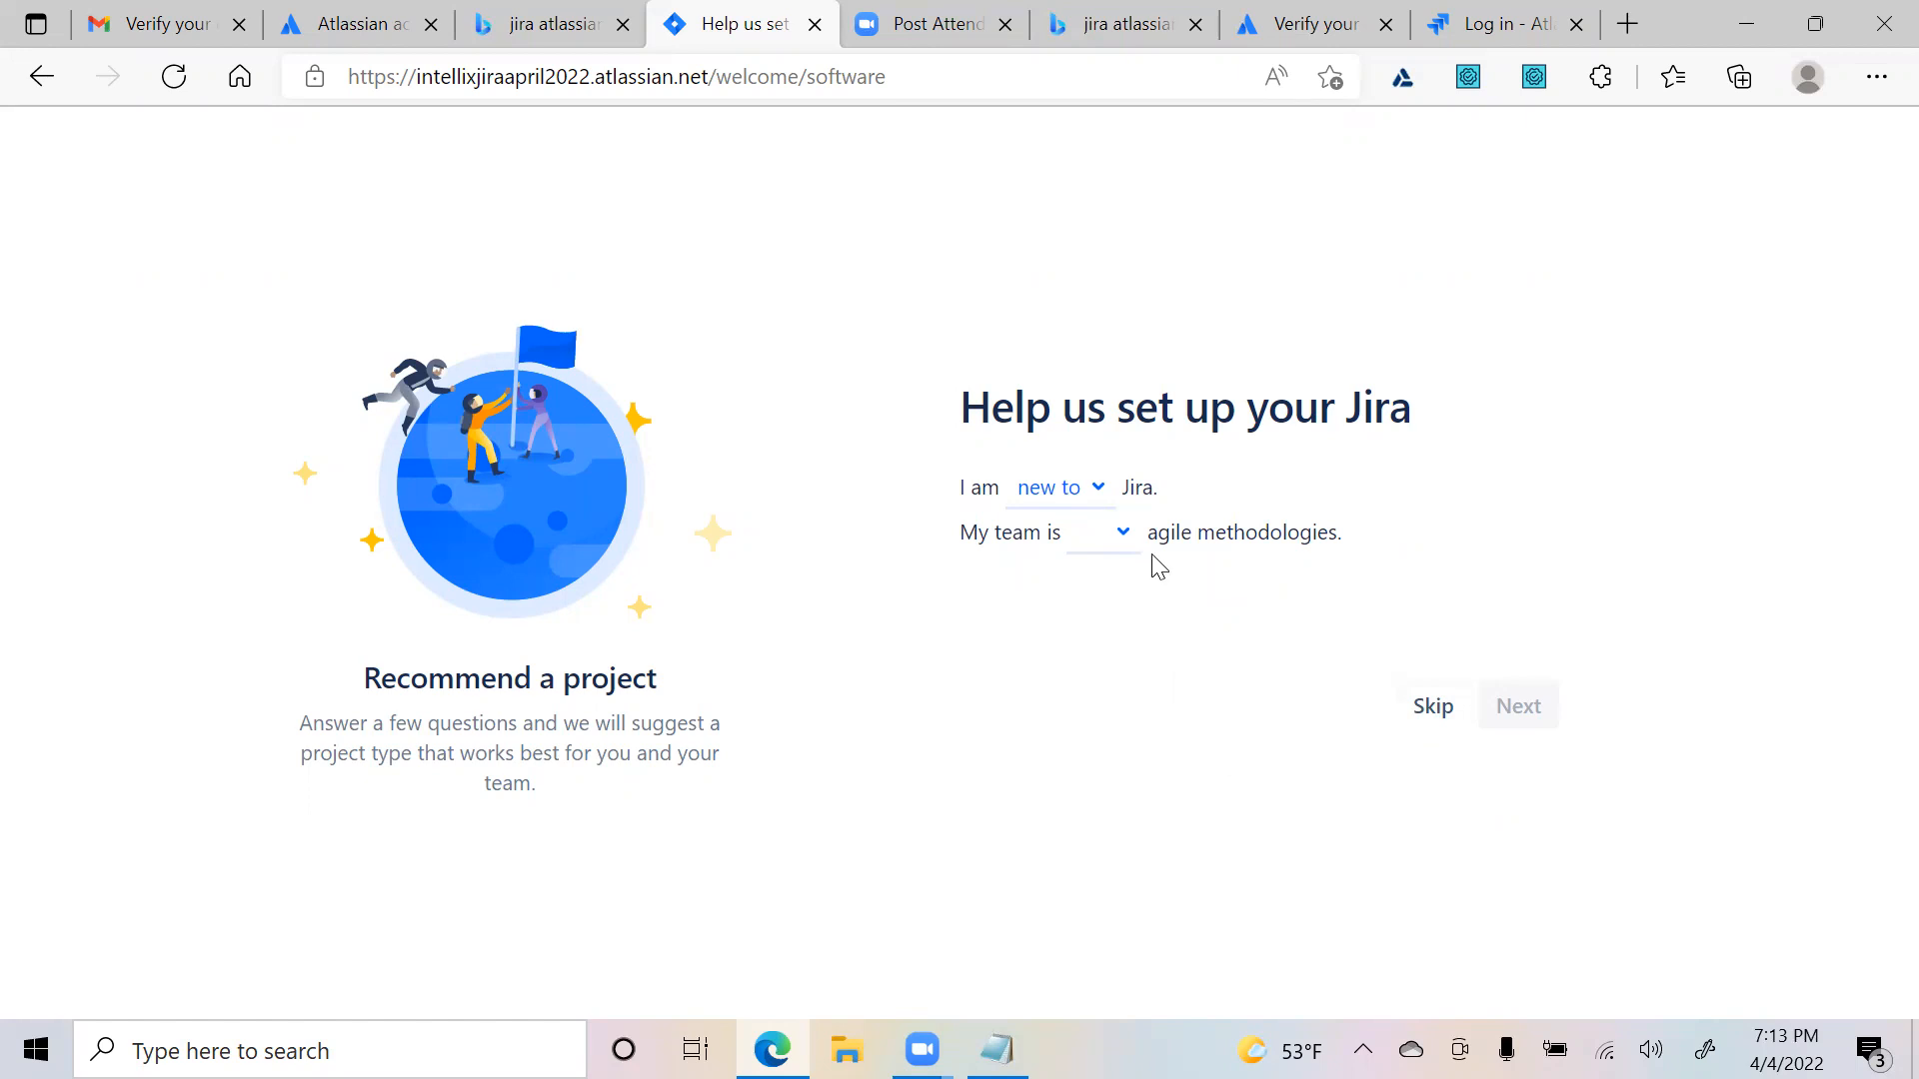
click(1112, 539)
click(1125, 619)
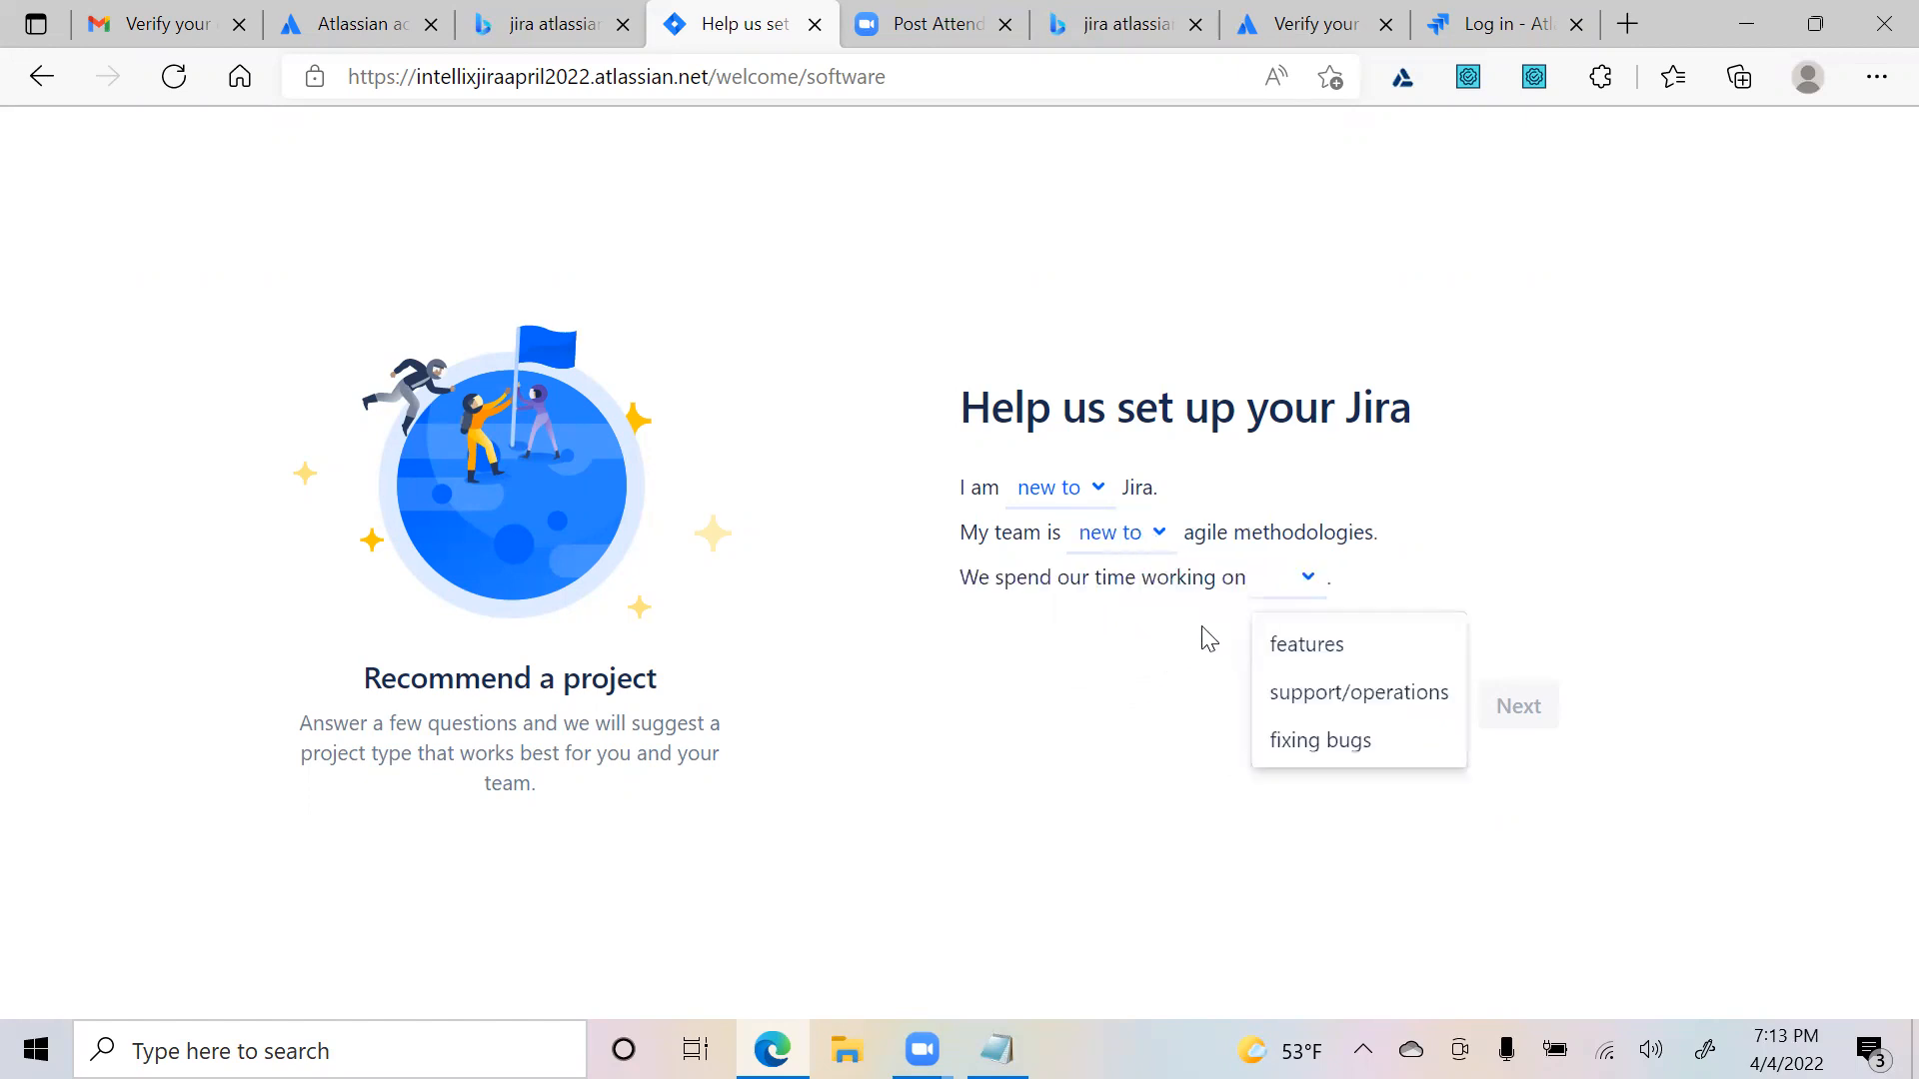
click(1299, 645)
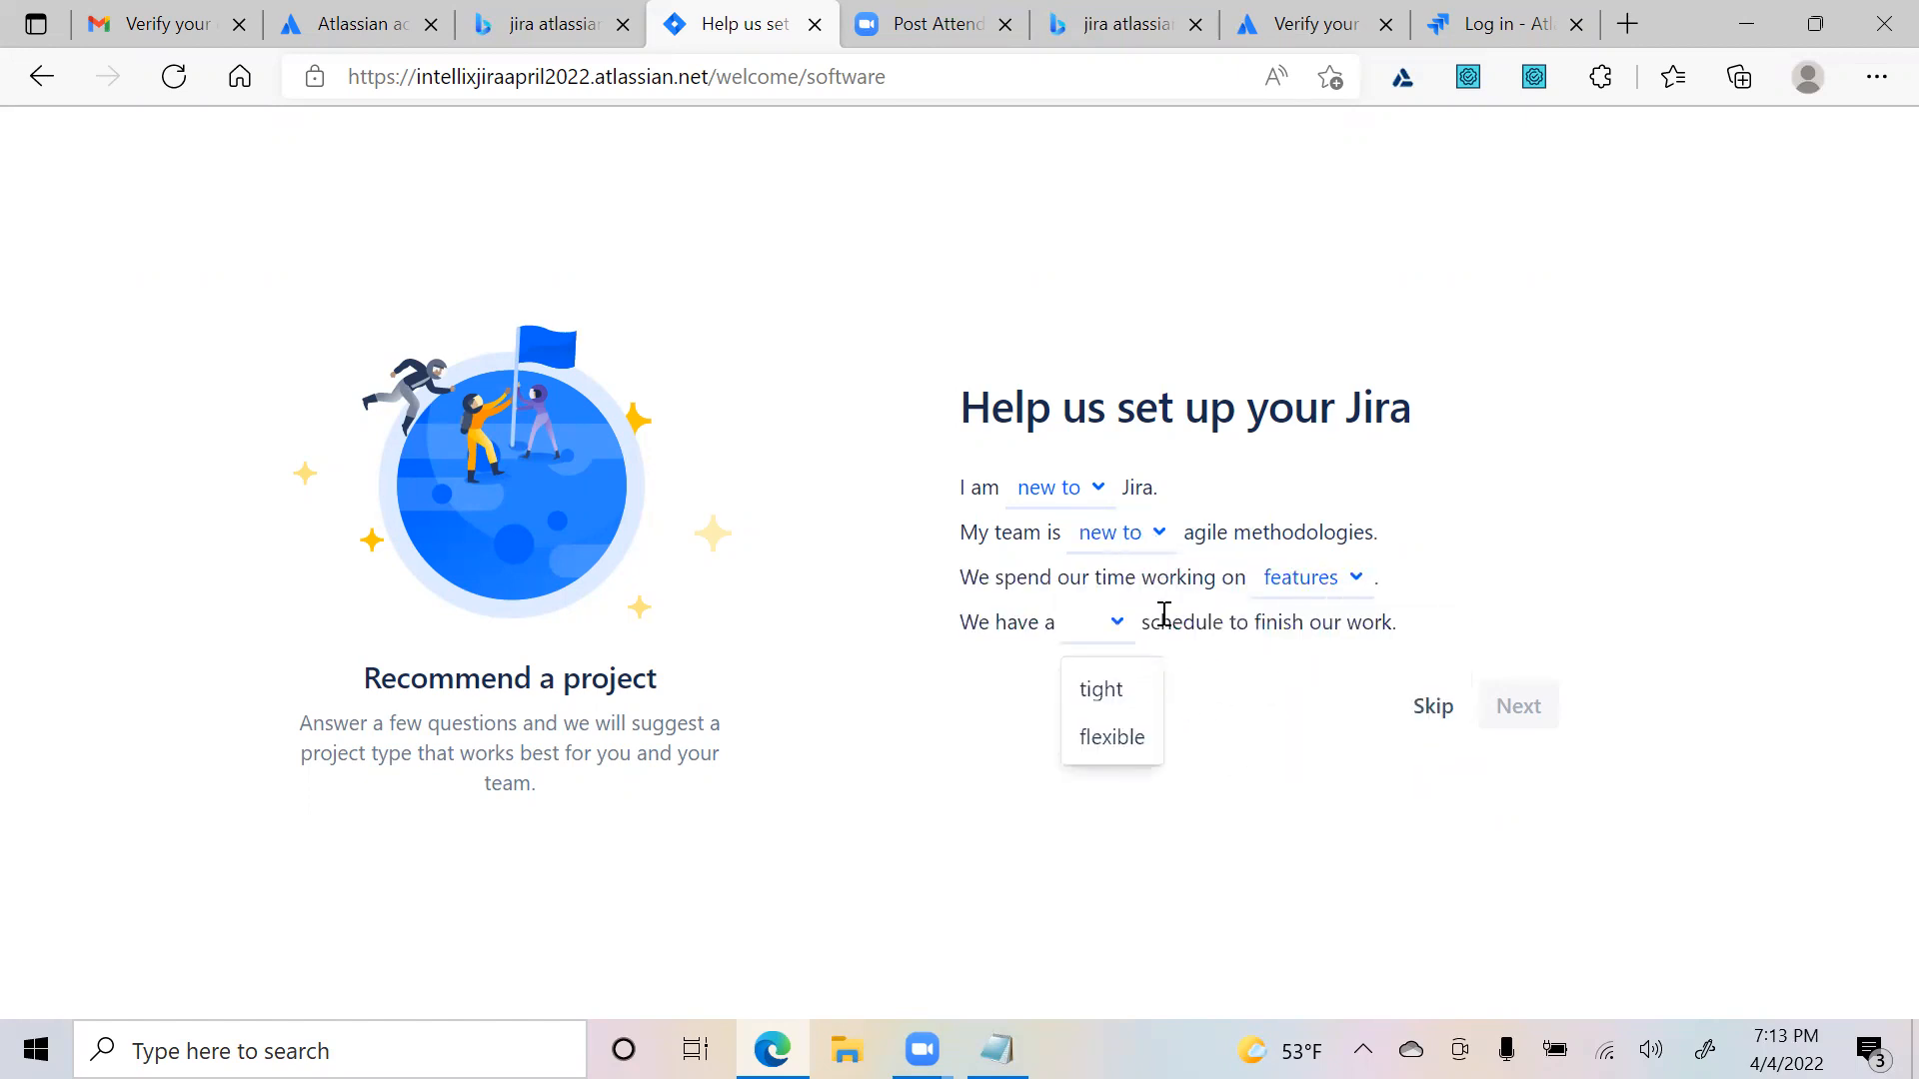
click(1120, 734)
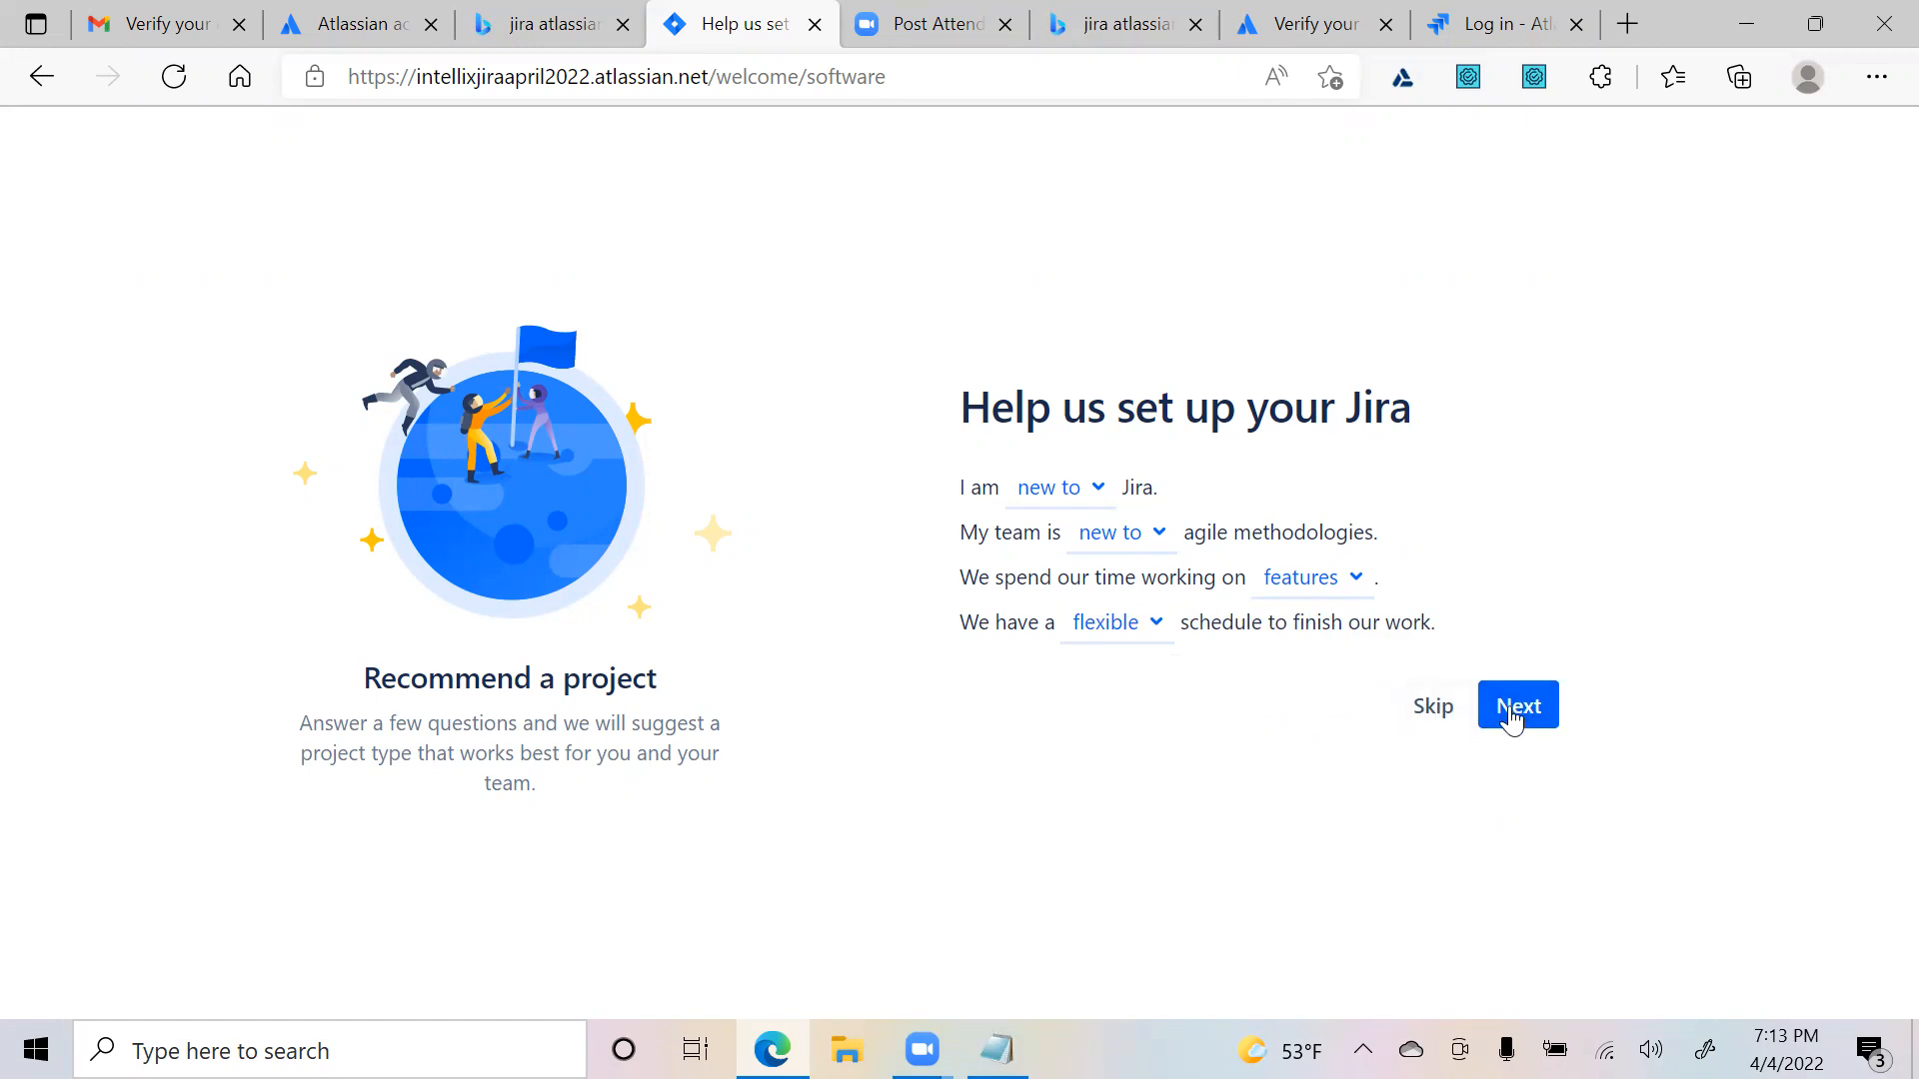
click(1462, 711)
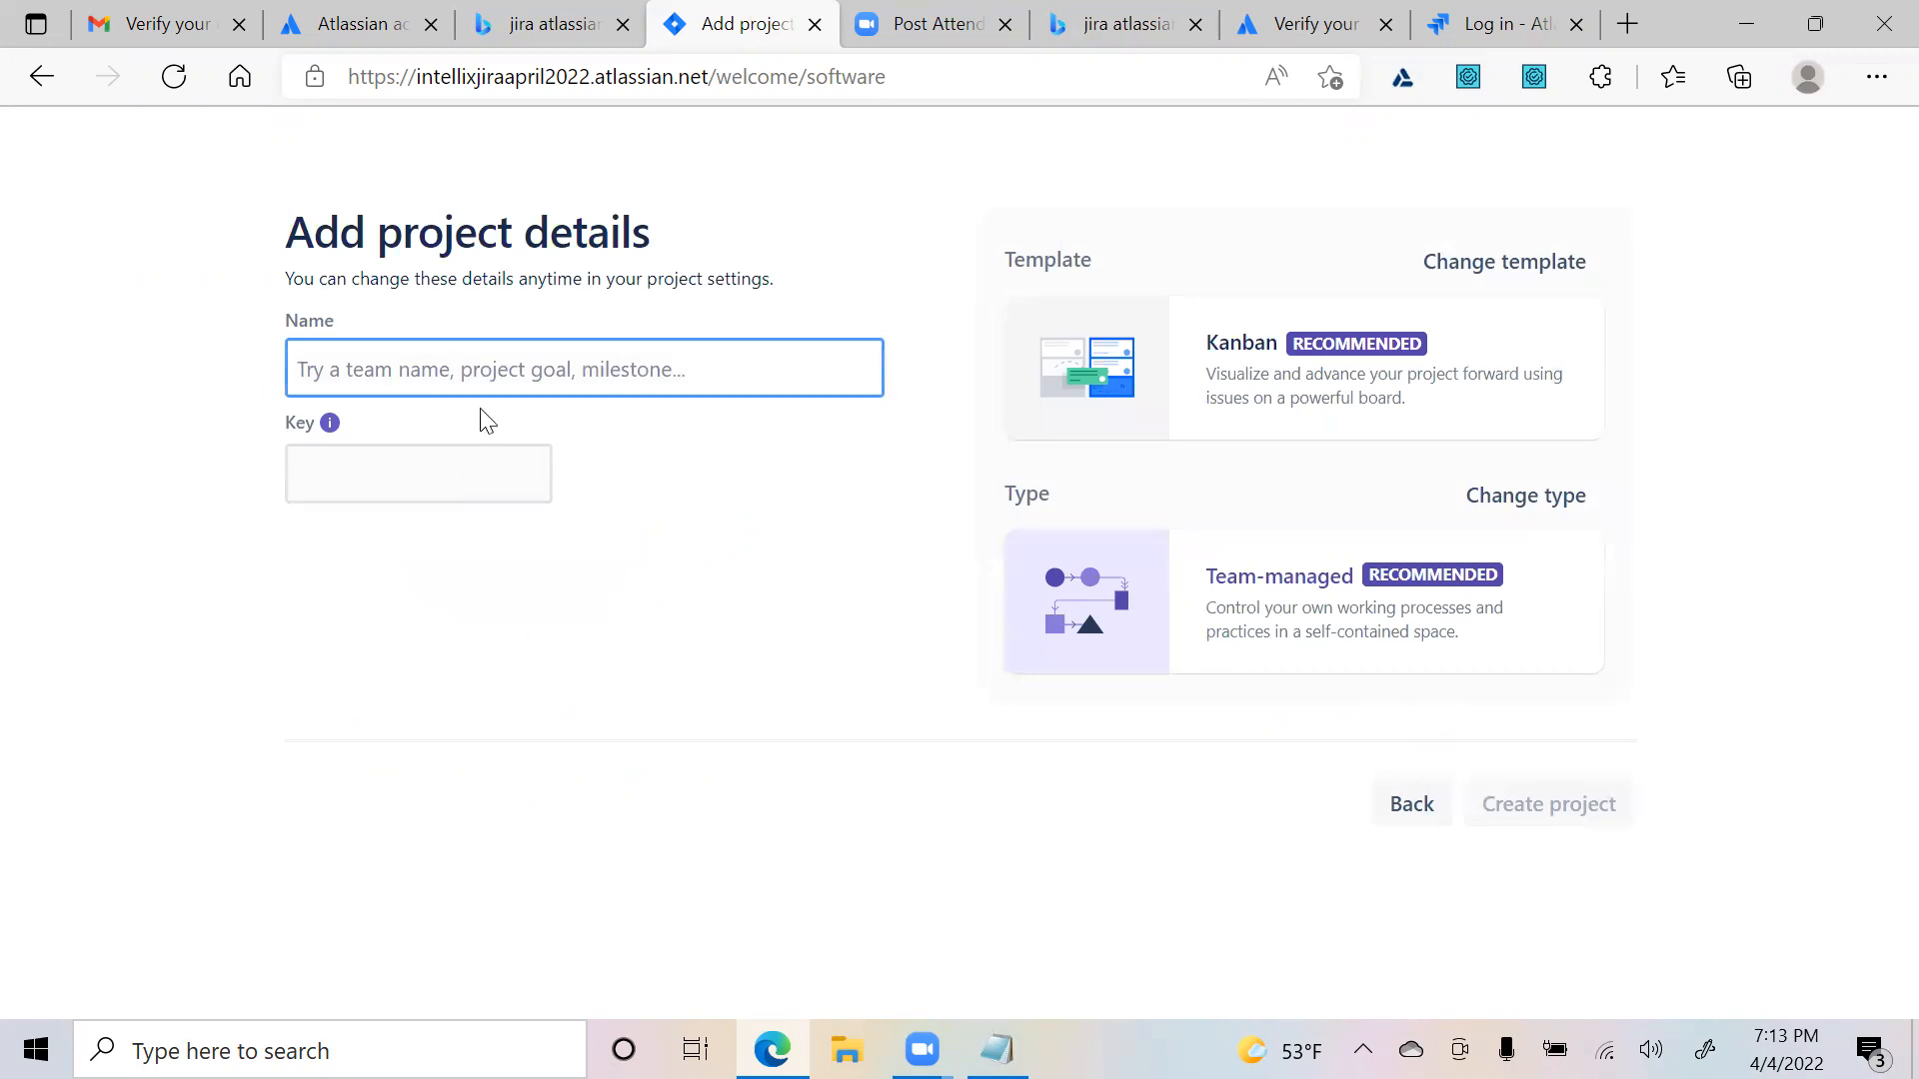
- Name the project Arfloan, confirm the generated key AR, and bring up the alternative templates
text(Arfloan)
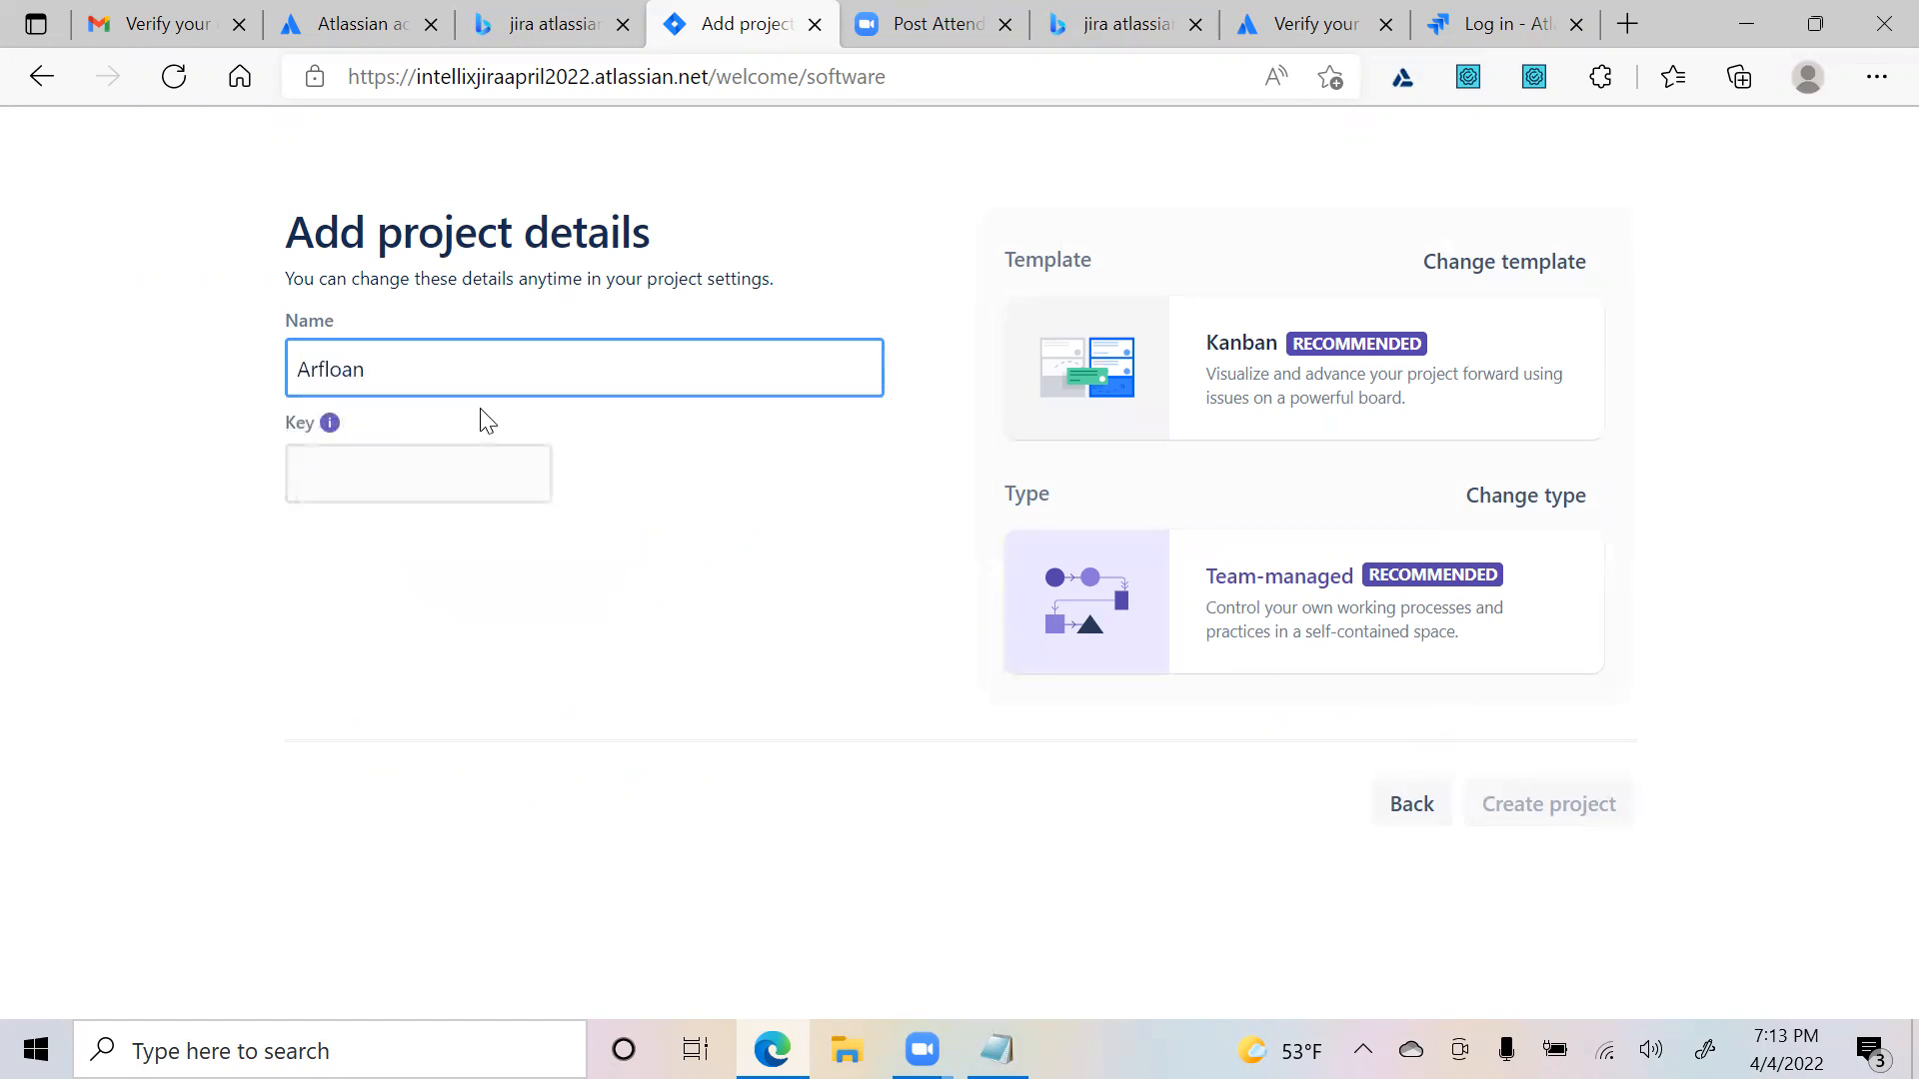
click(349, 473)
drag(350, 473, 263, 472)
drag(364, 367, 255, 393)
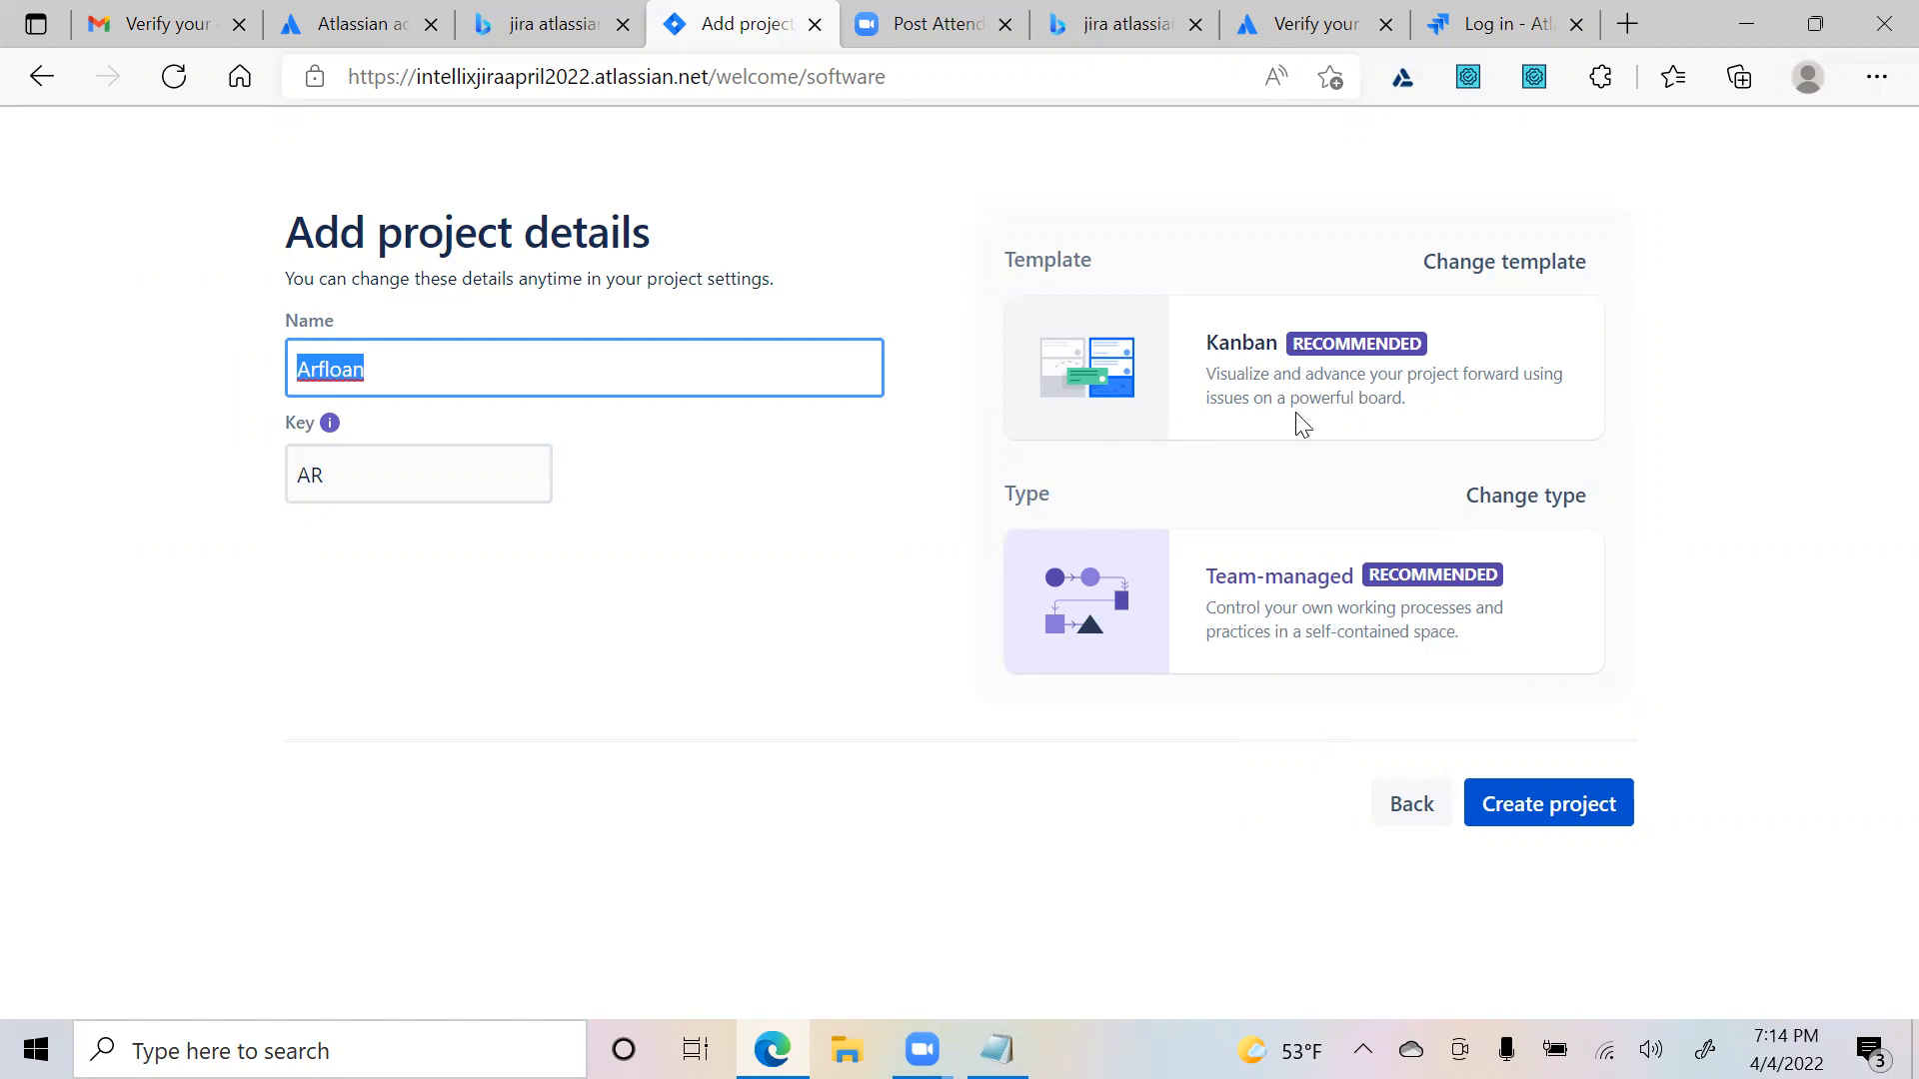
click(1481, 266)
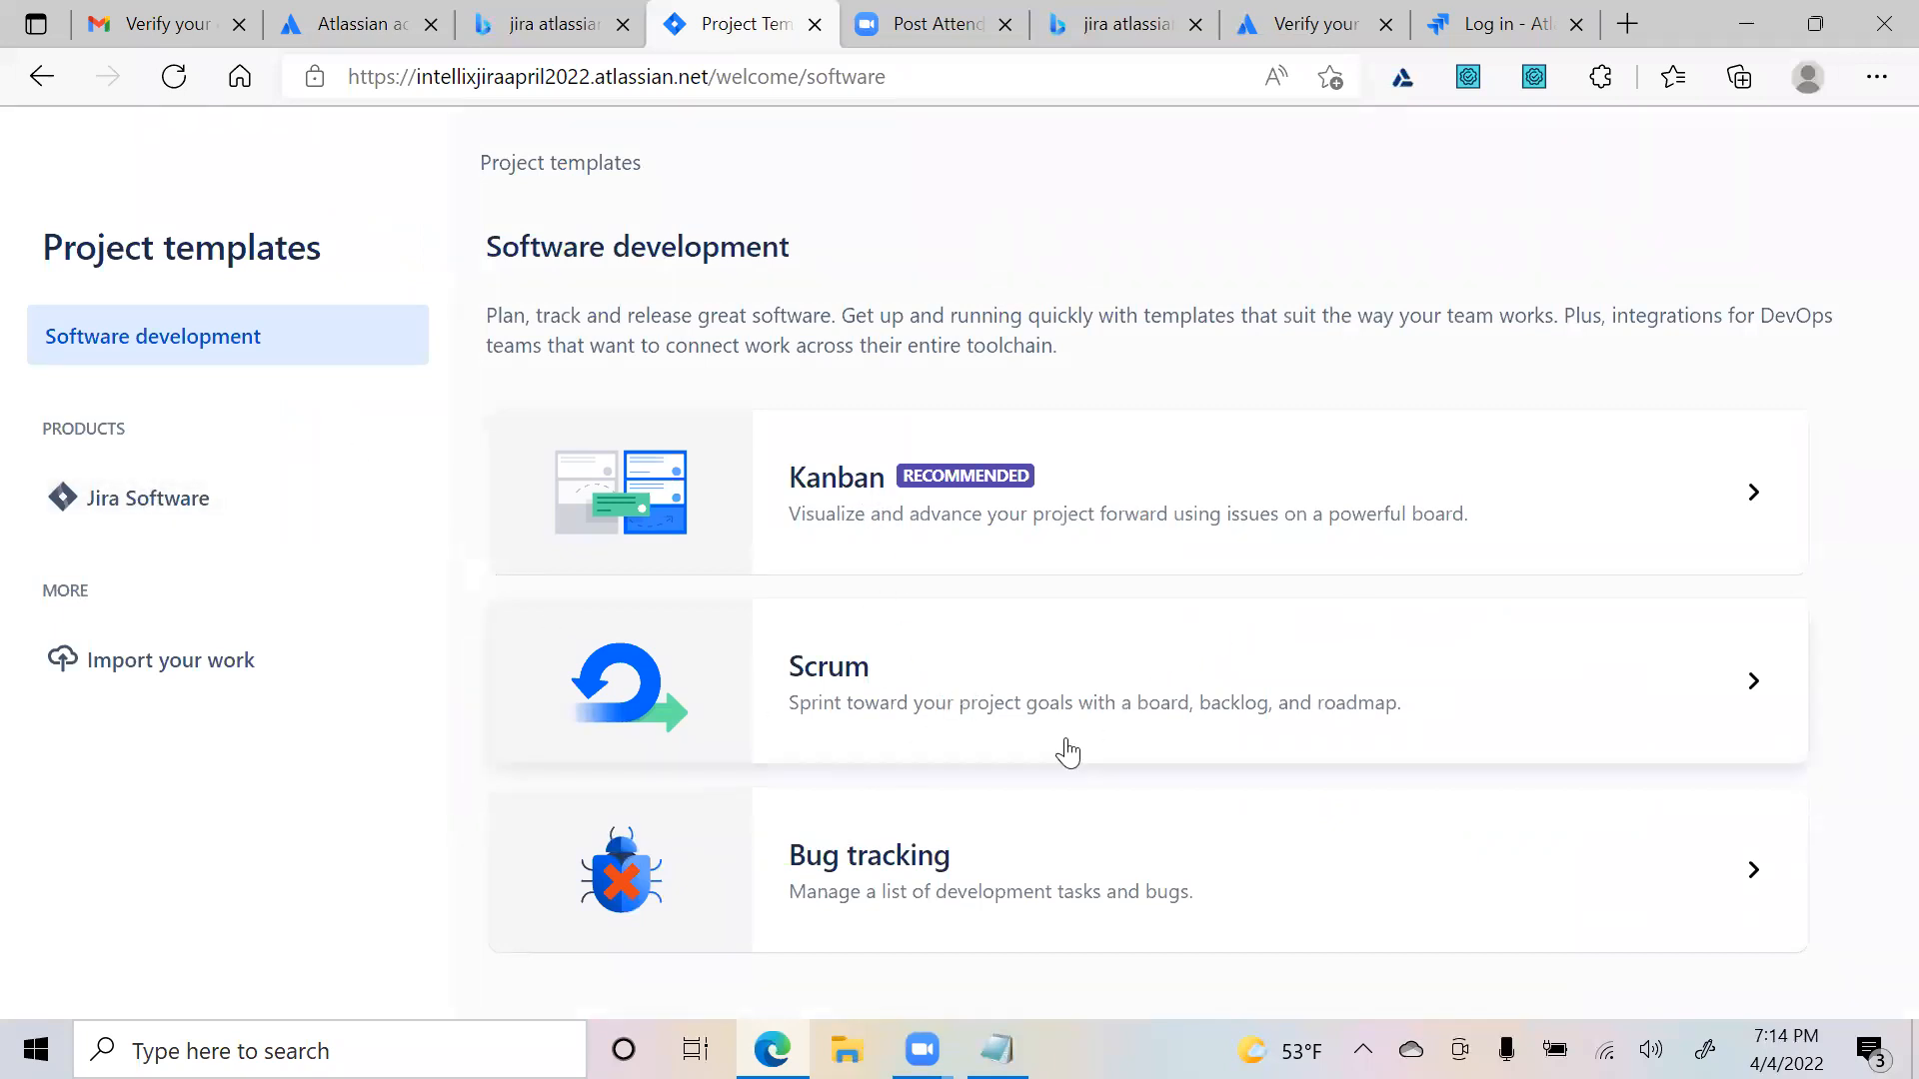
- Apply the Scrum template and choose the team-managed project type for Arfloan
click(842, 676)
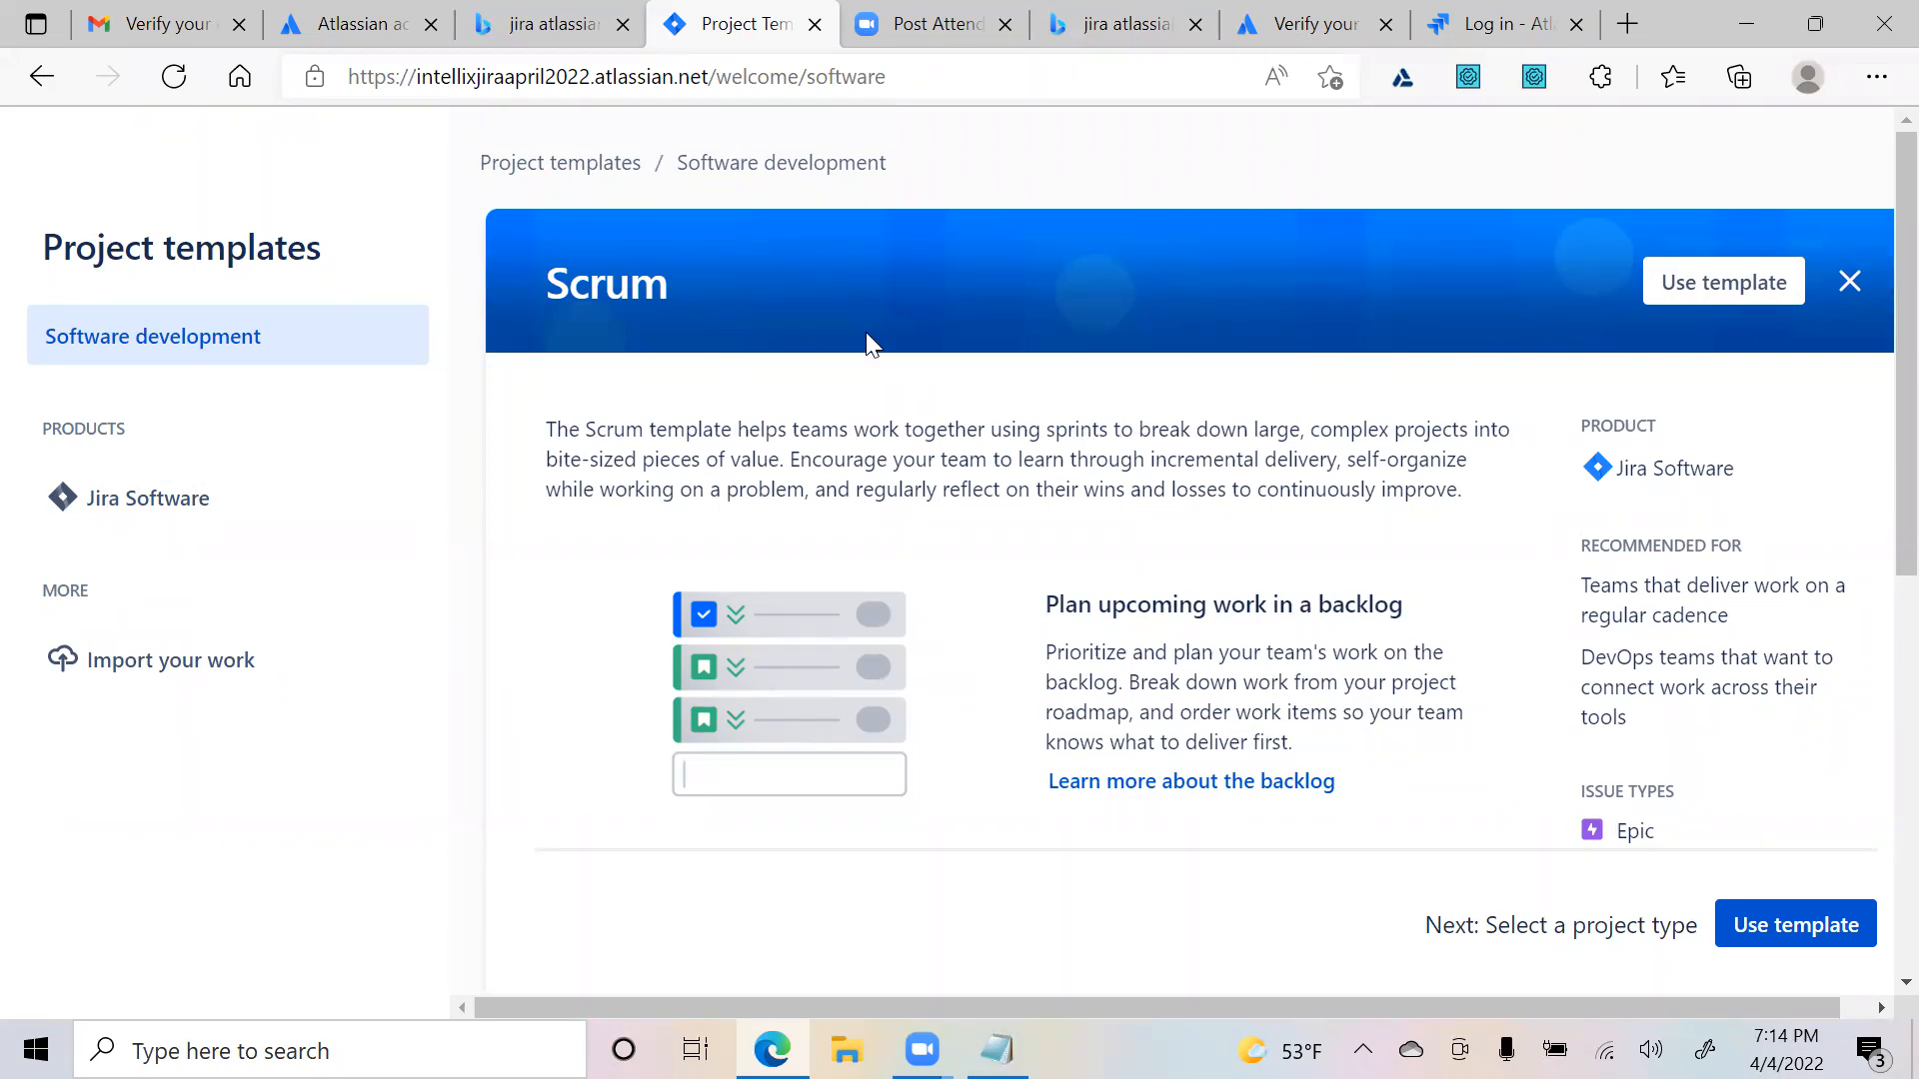
click(1707, 292)
click(1683, 282)
scroll(1203, 490, down, 3)
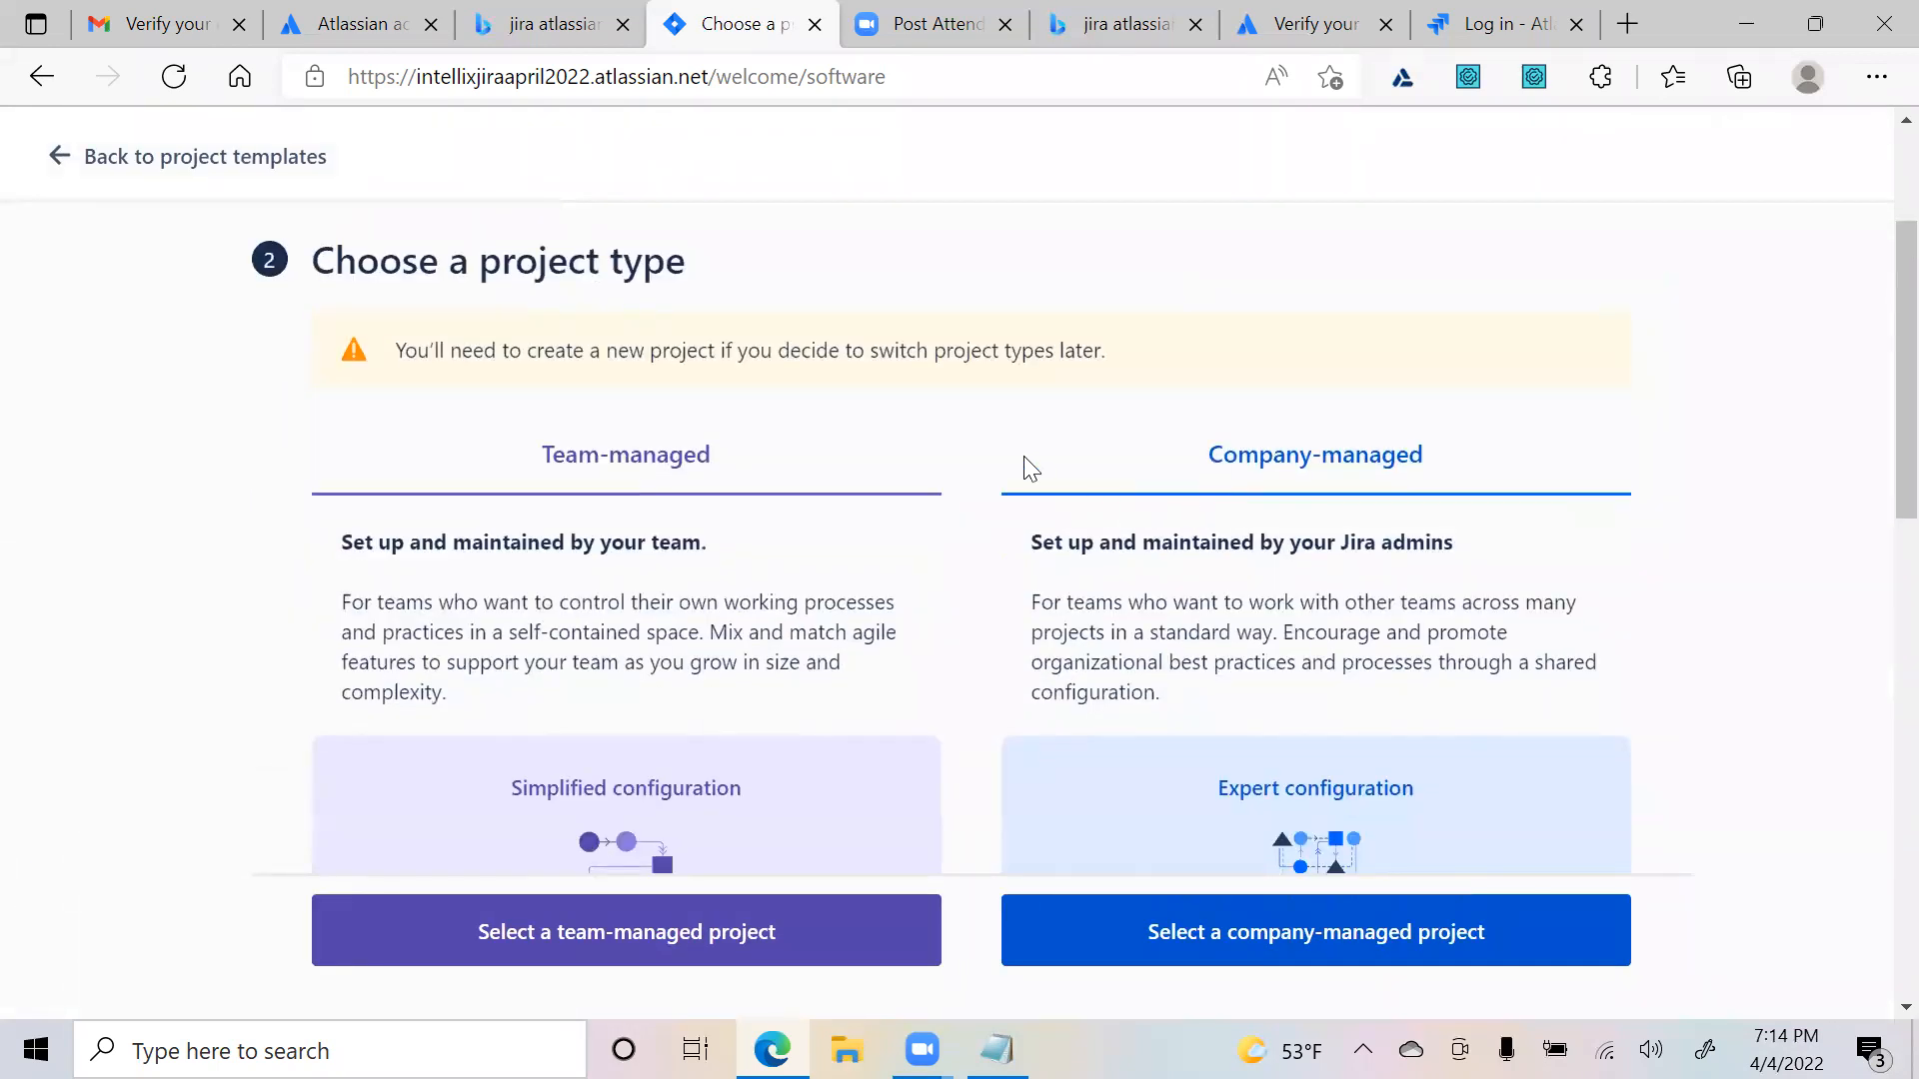
scroll(1034, 467, up, 3)
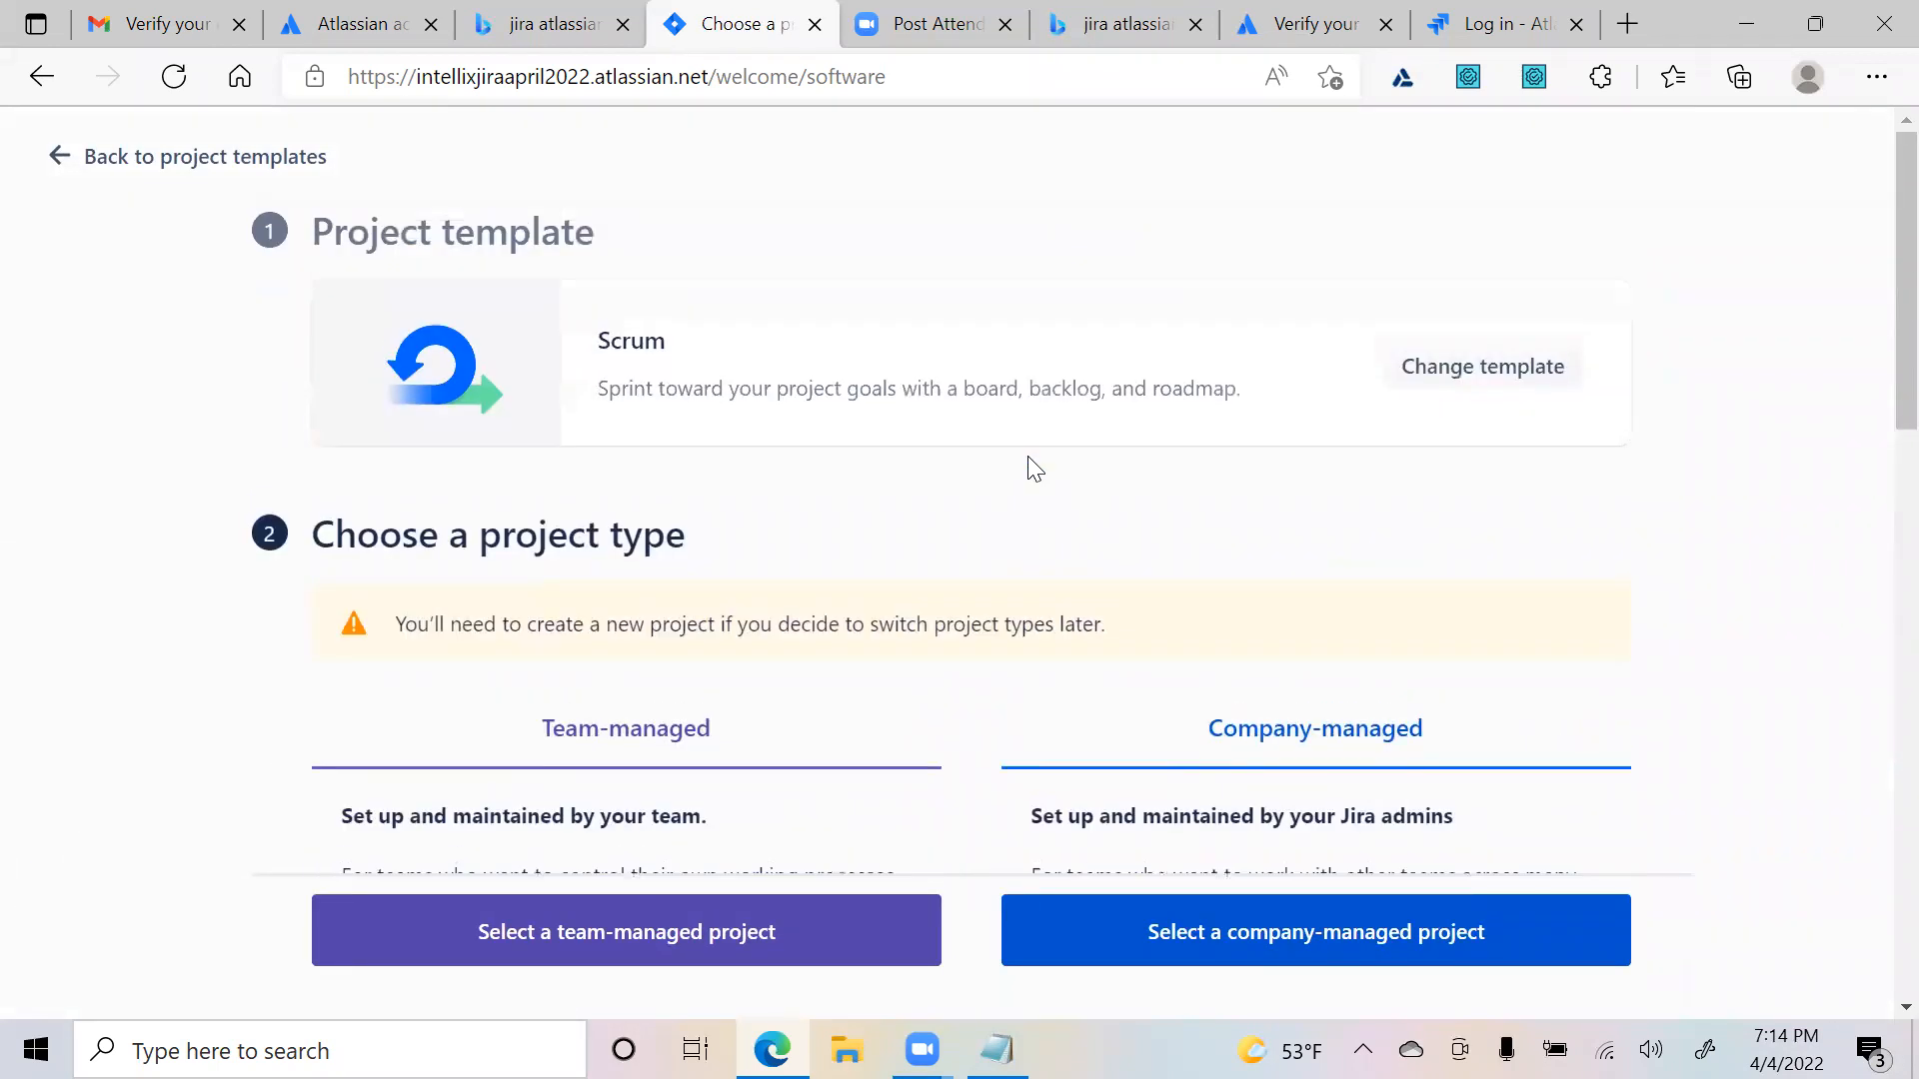
scroll(1129, 490, down, 4)
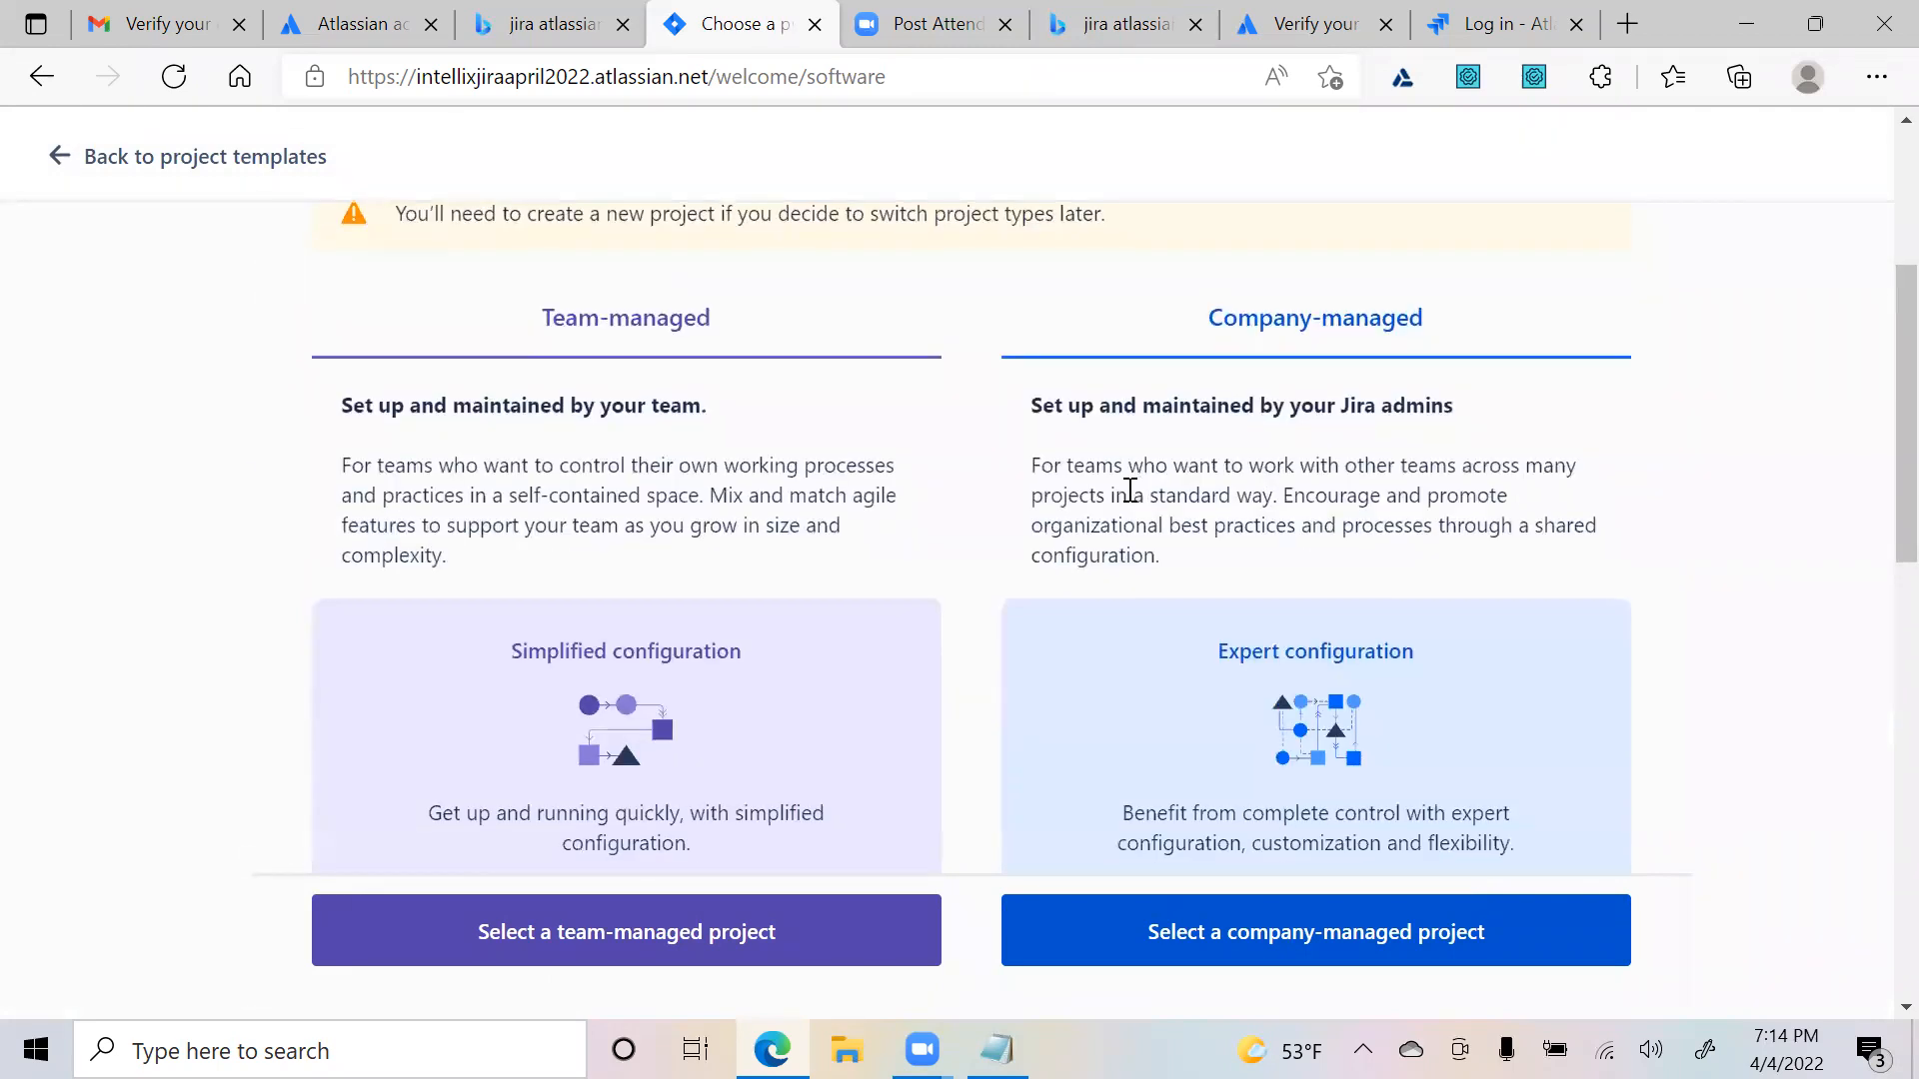
scroll(1131, 442, down, 10)
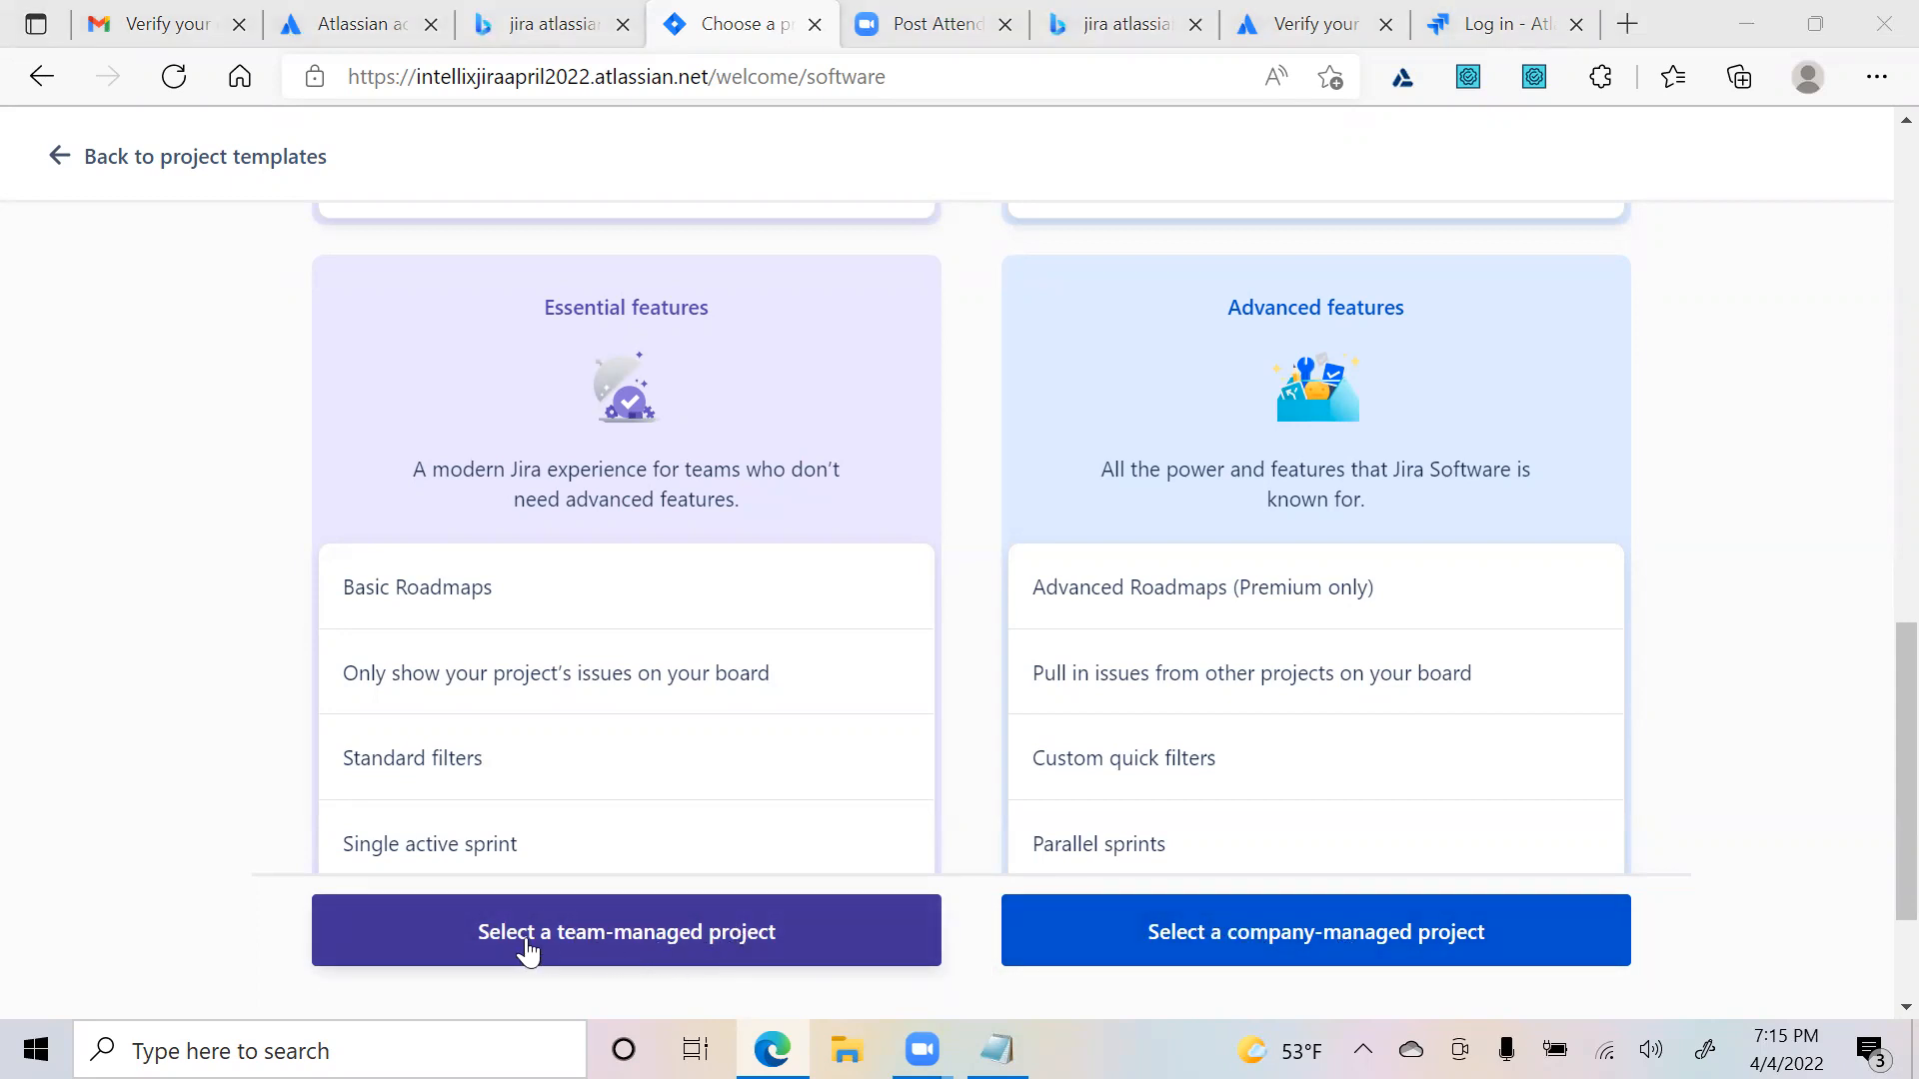
click(619, 952)
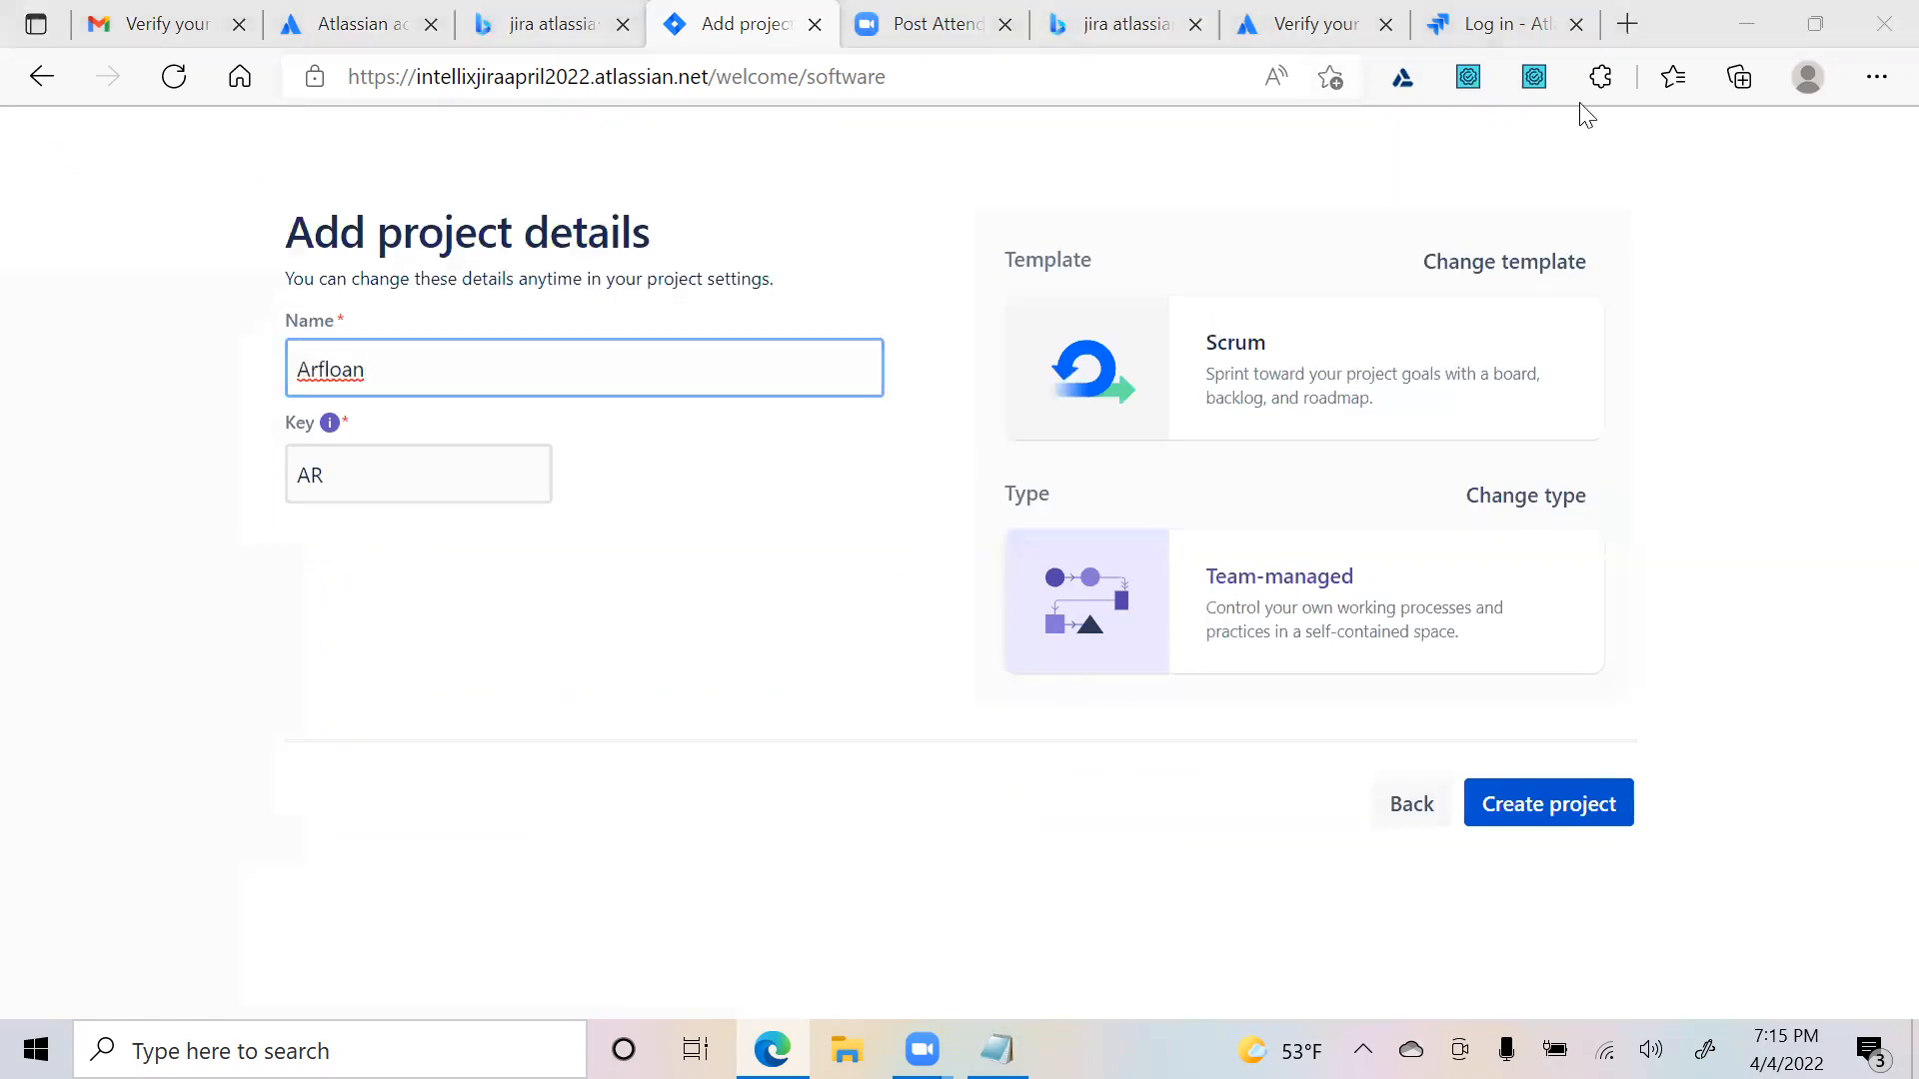
- Dismiss the spelling suggestion on the name Arfloan and create the Scrum project
click(1551, 452)
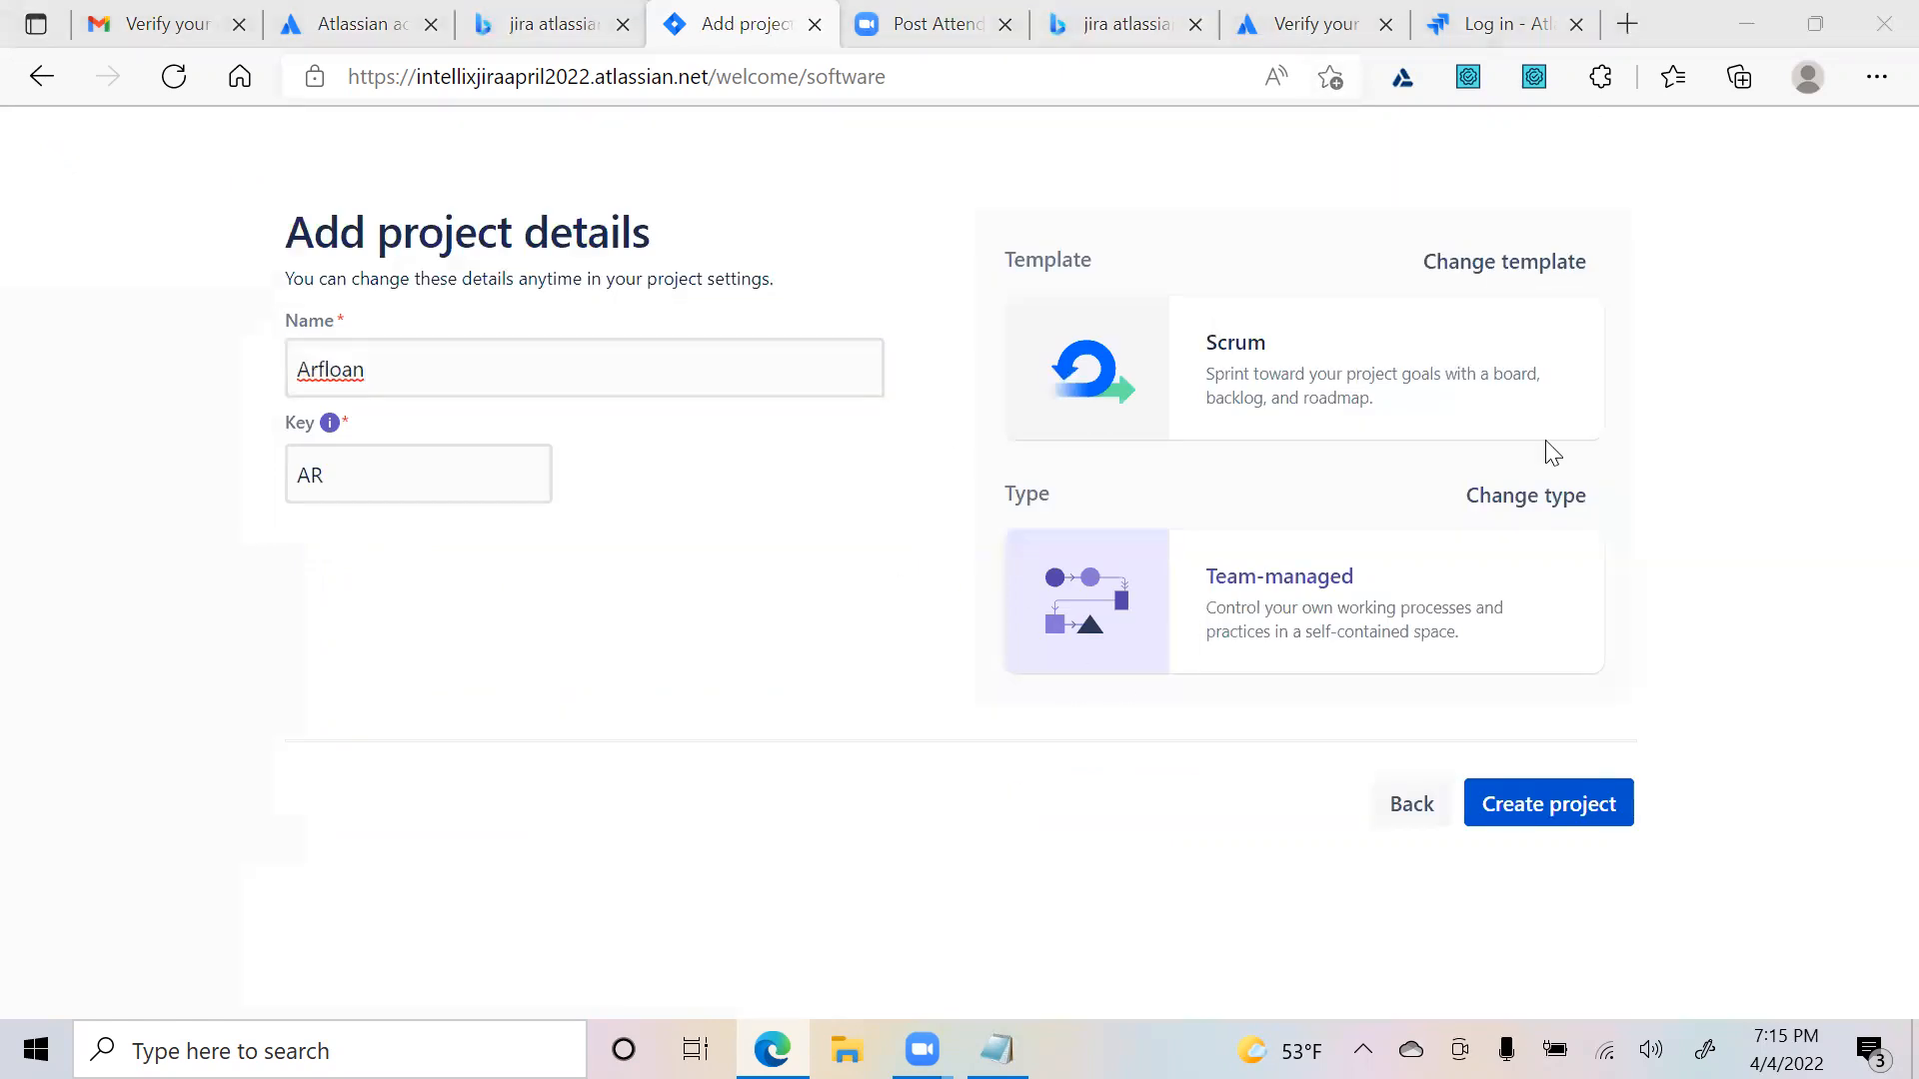
click(394, 377)
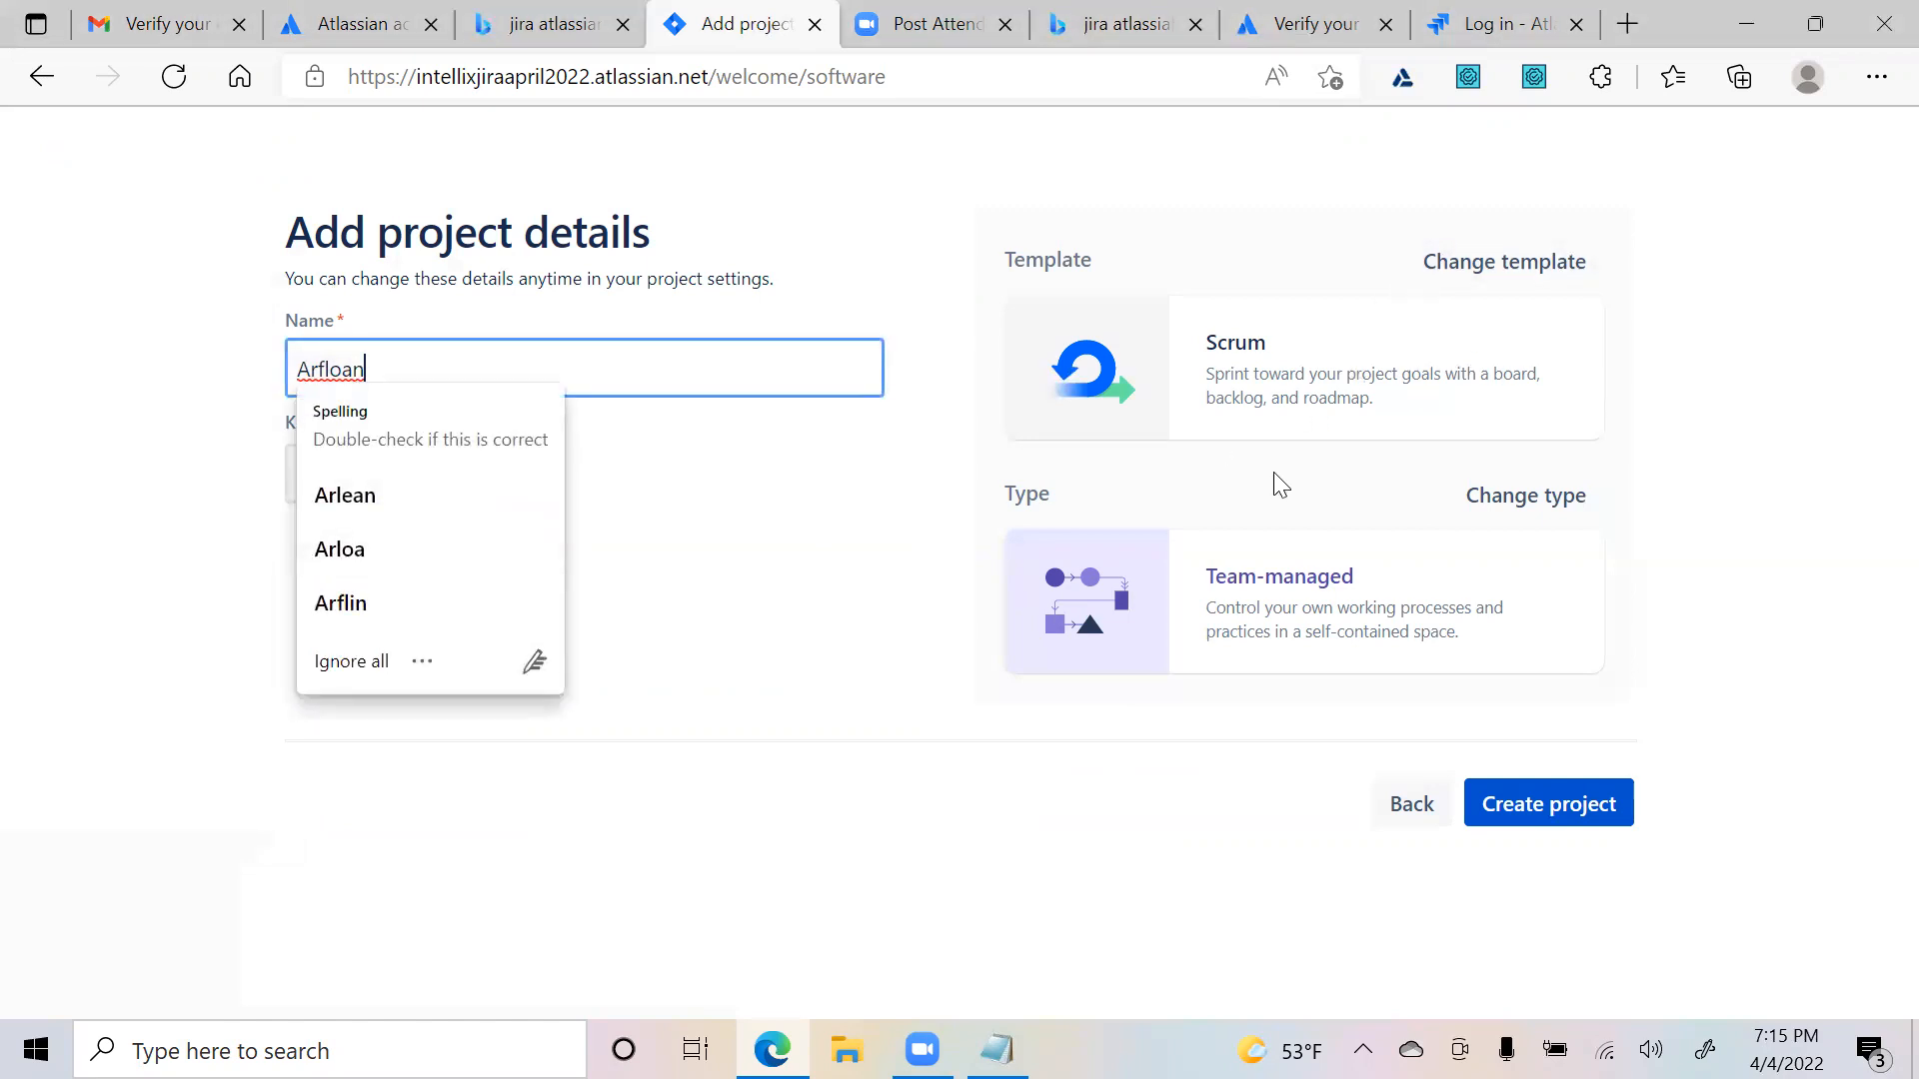
click(982, 774)
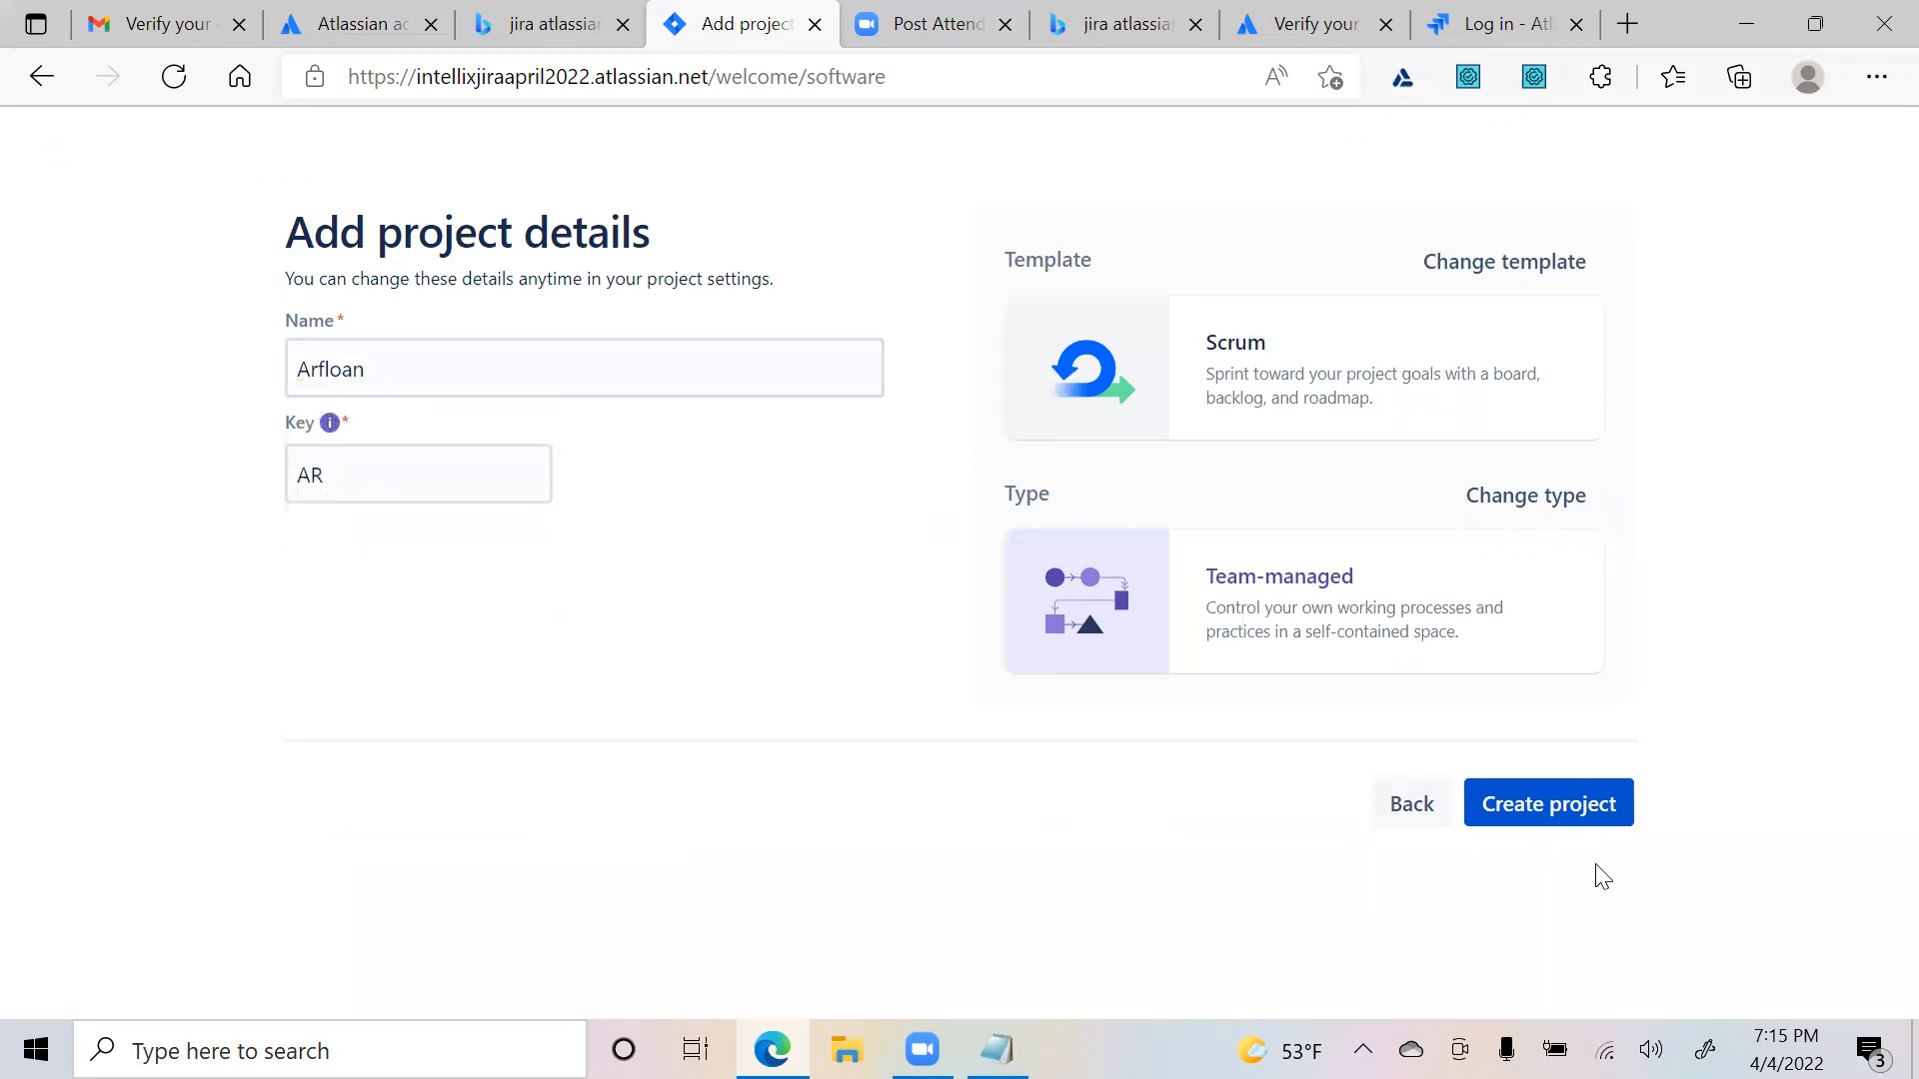
click(1532, 826)
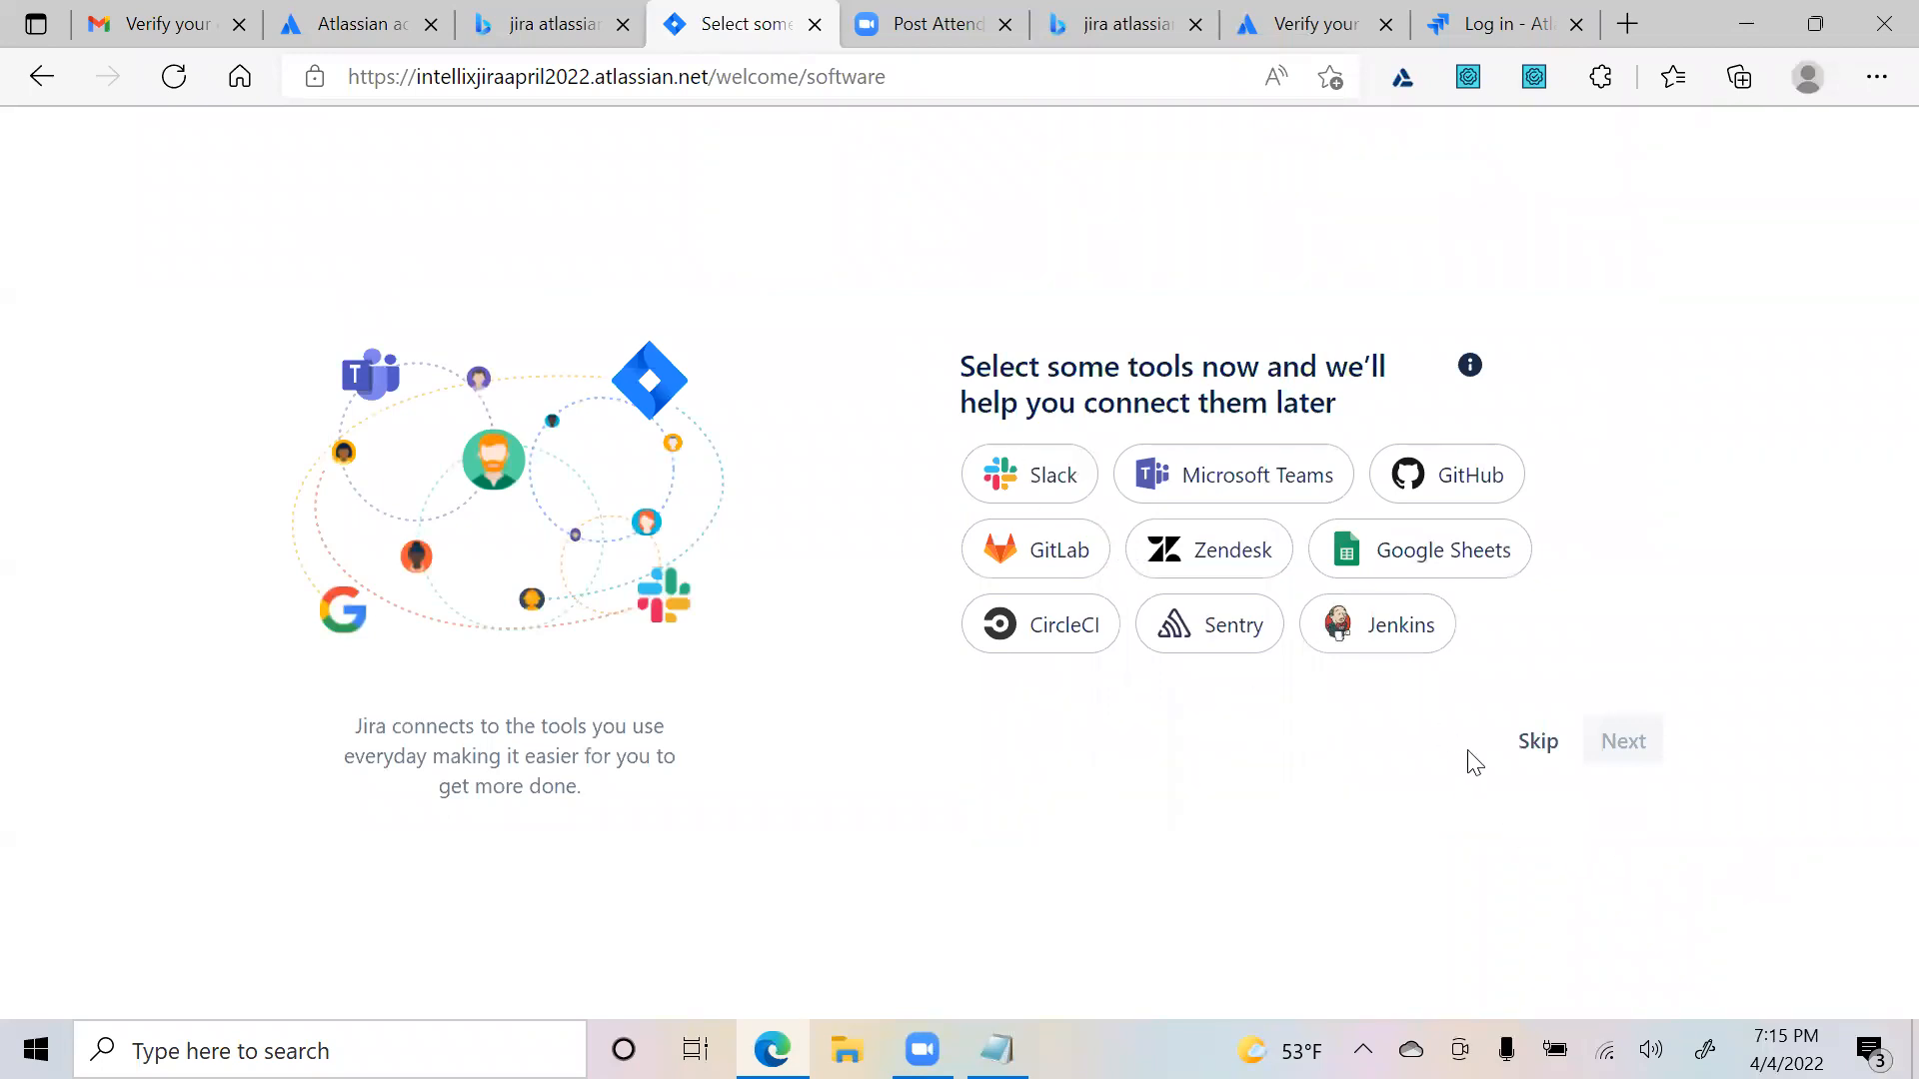
- Skip tool connections and continue without entering any teammate e-mail invitations
click(1537, 752)
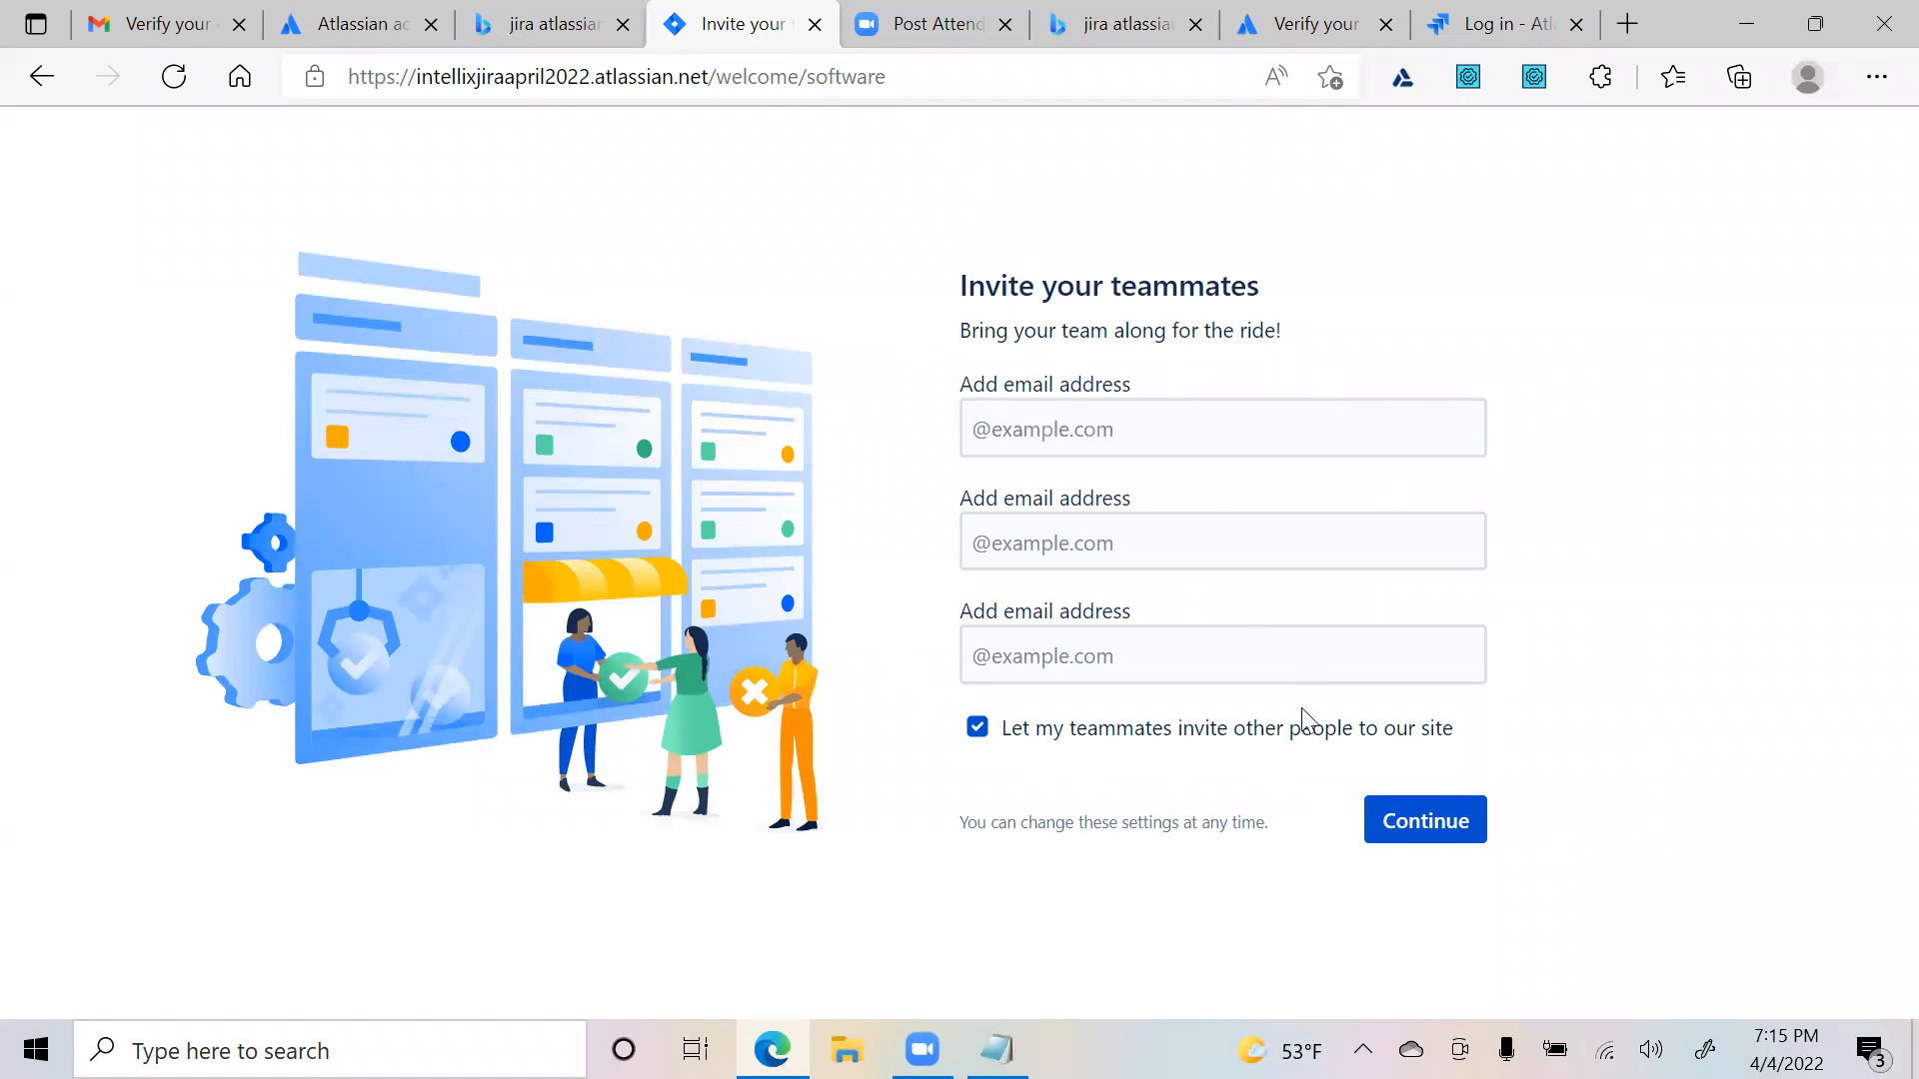
click(1236, 434)
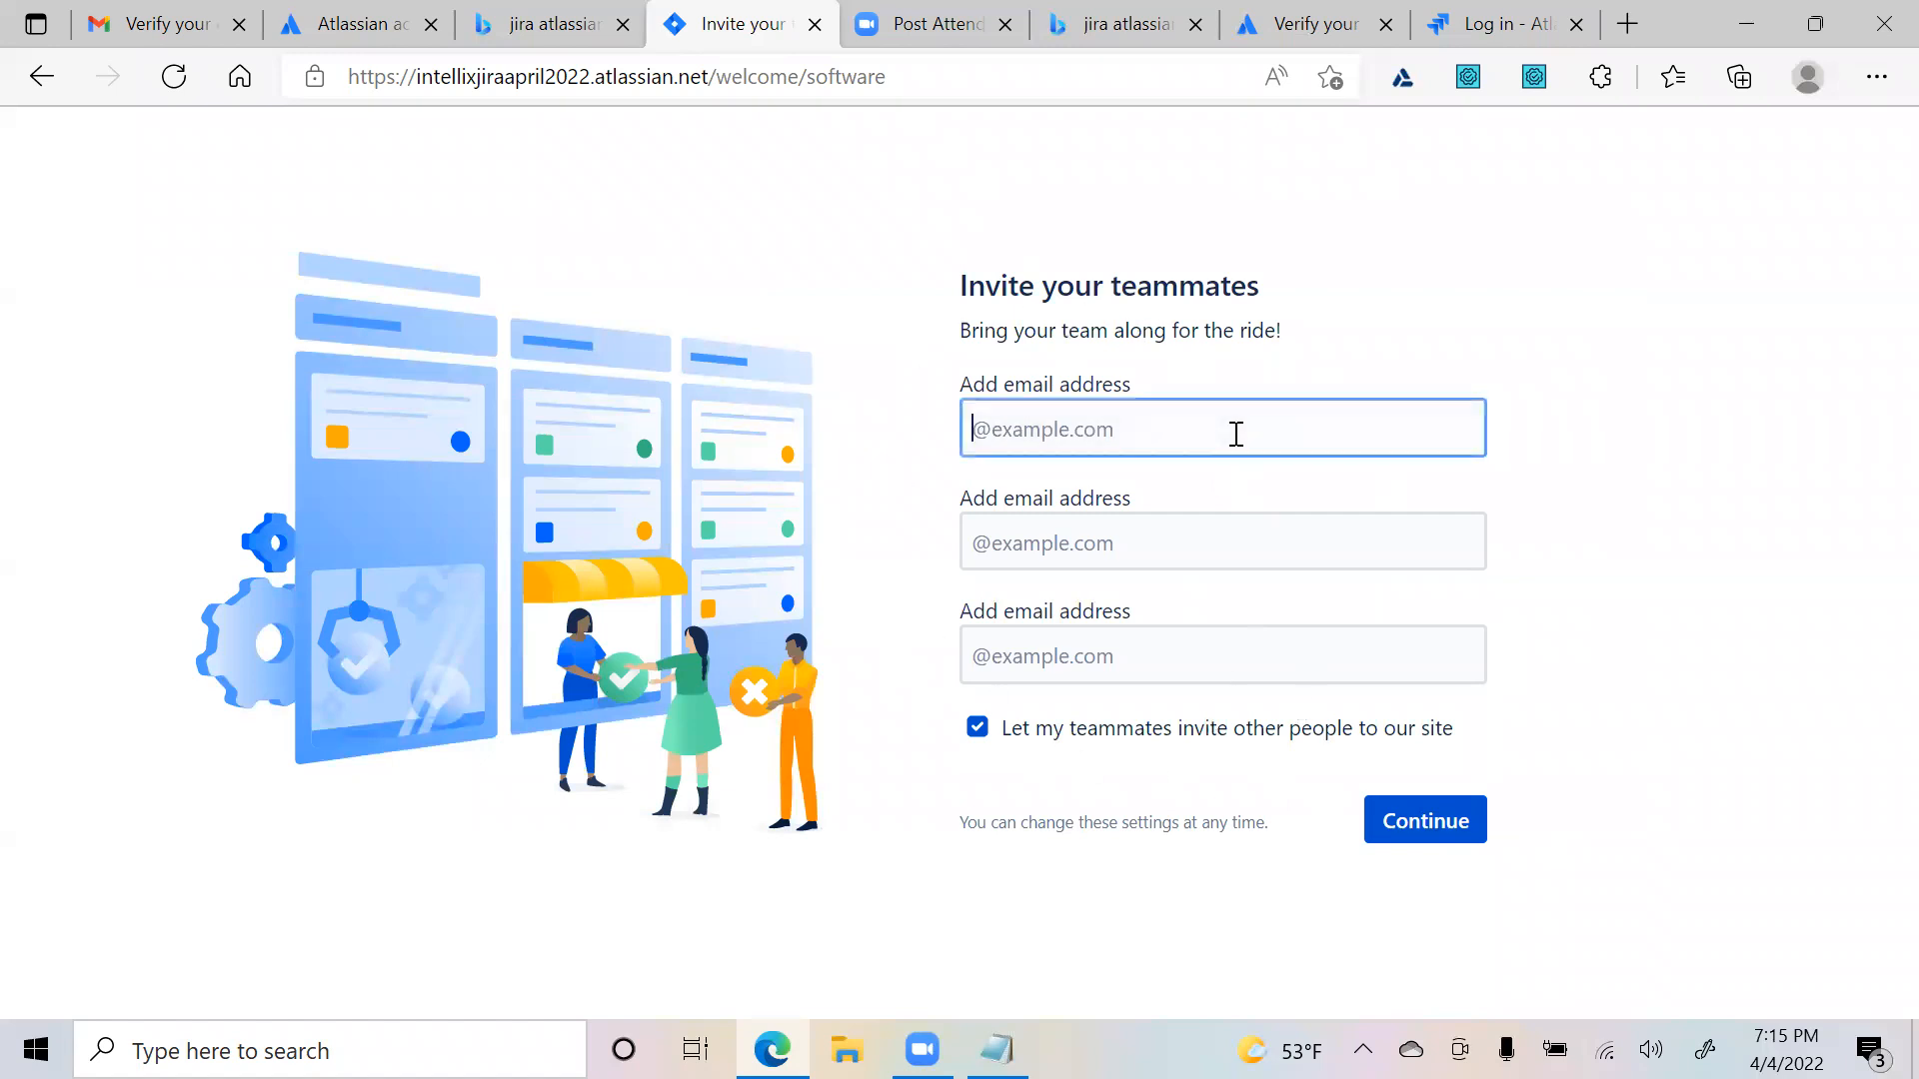
click(1133, 542)
click(1112, 664)
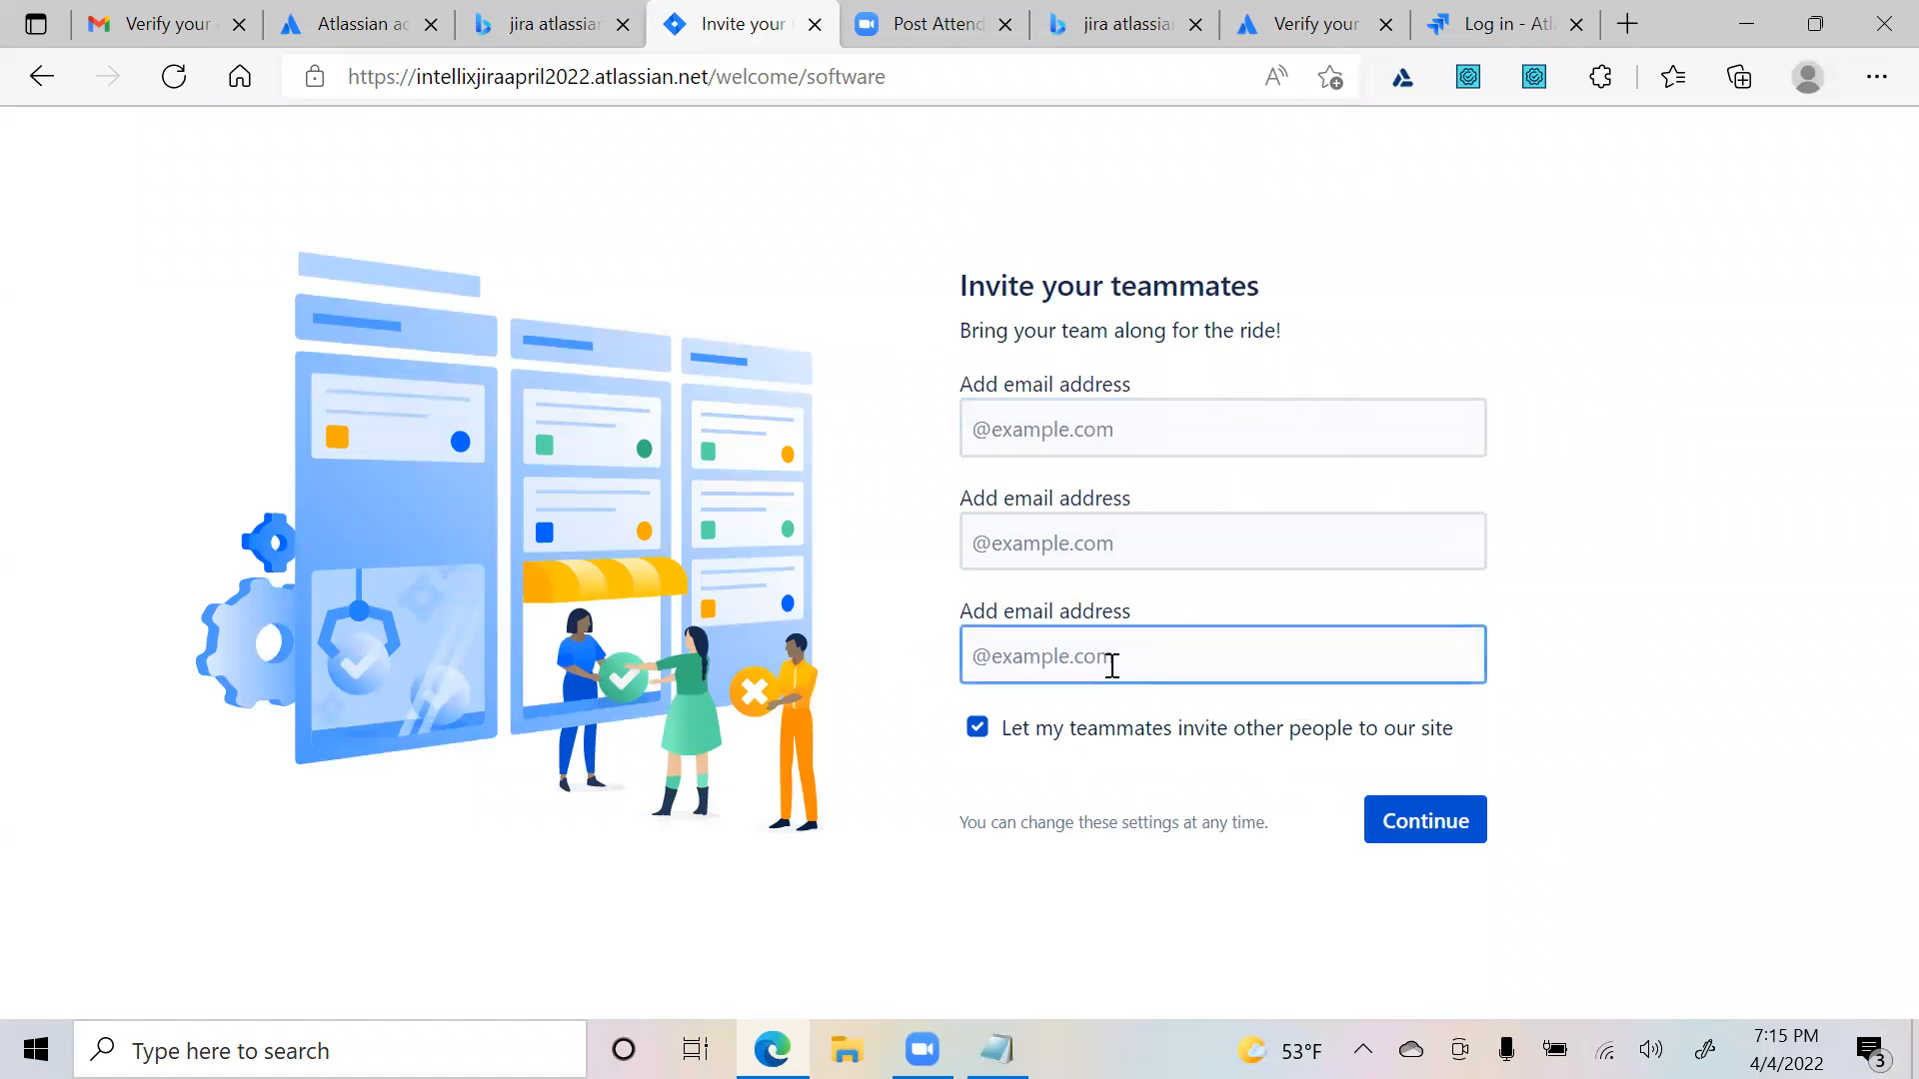
click(1126, 416)
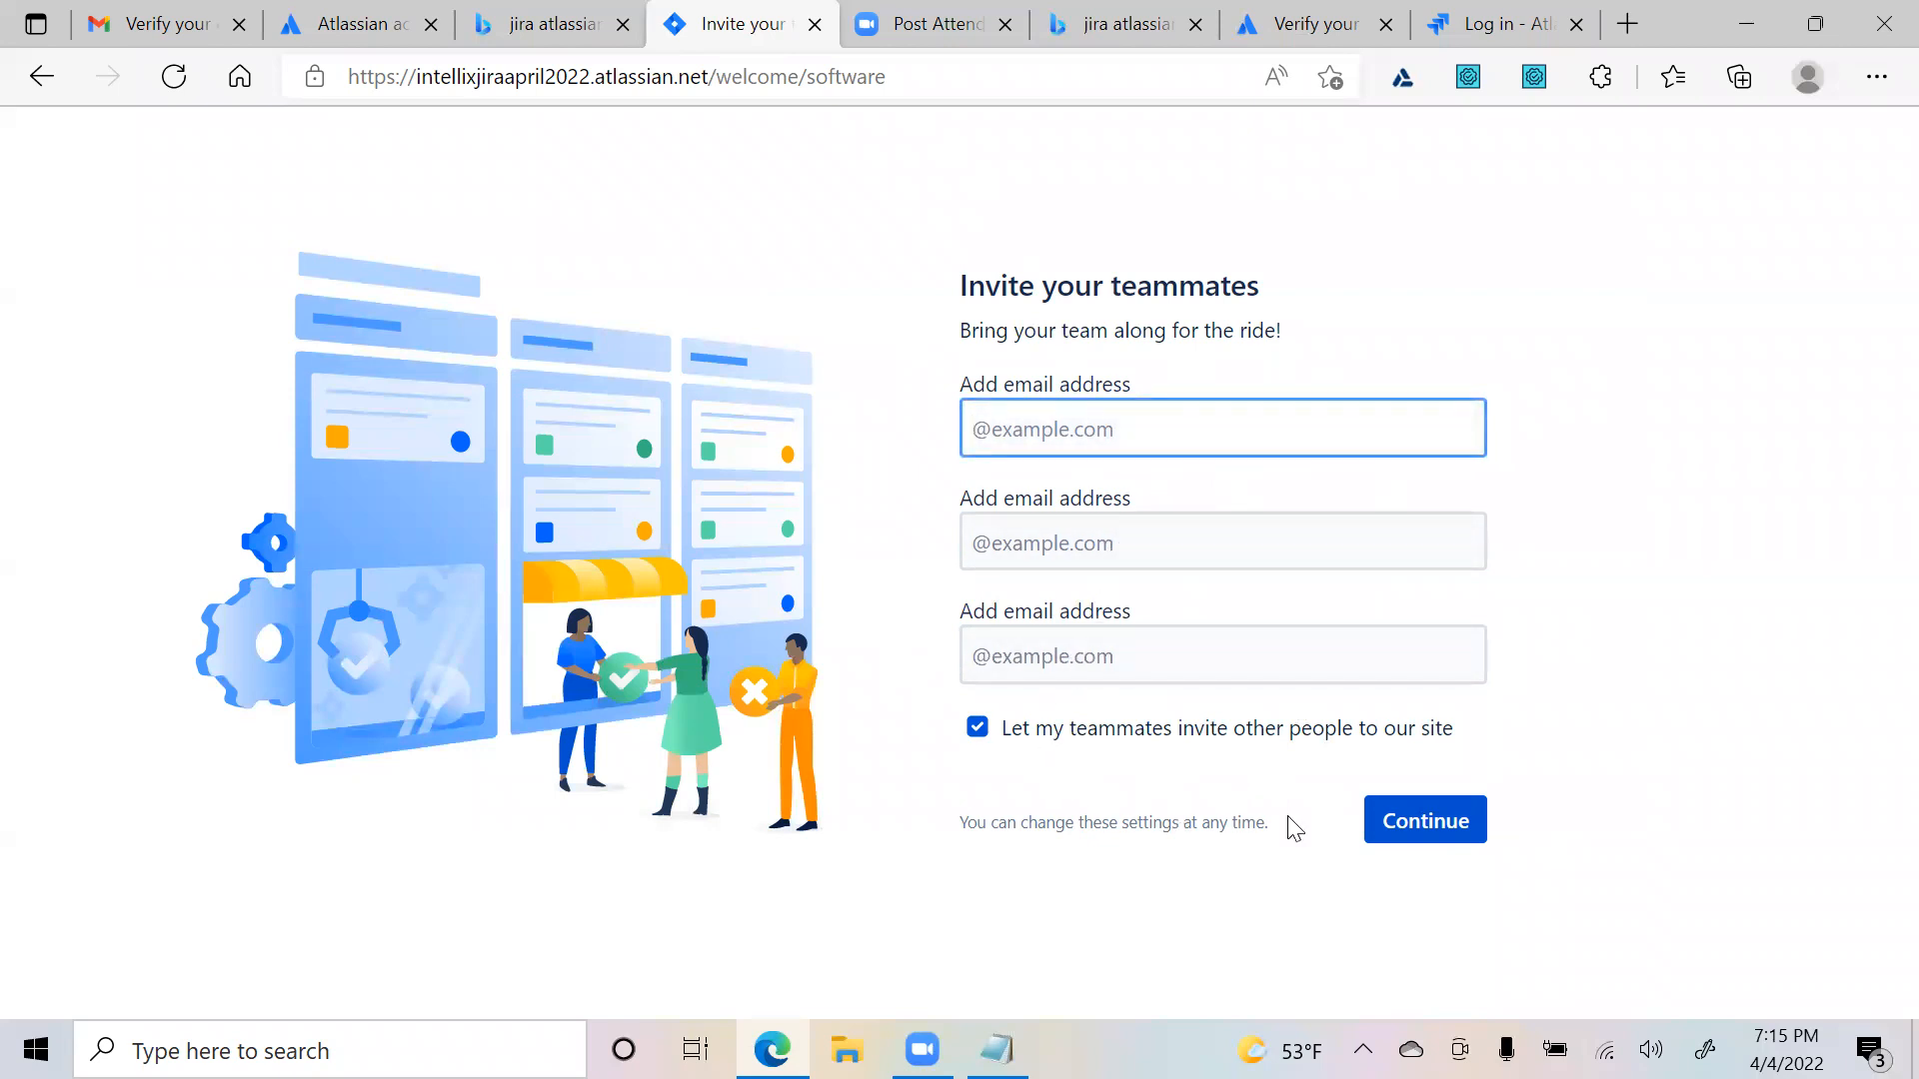
click(1423, 830)
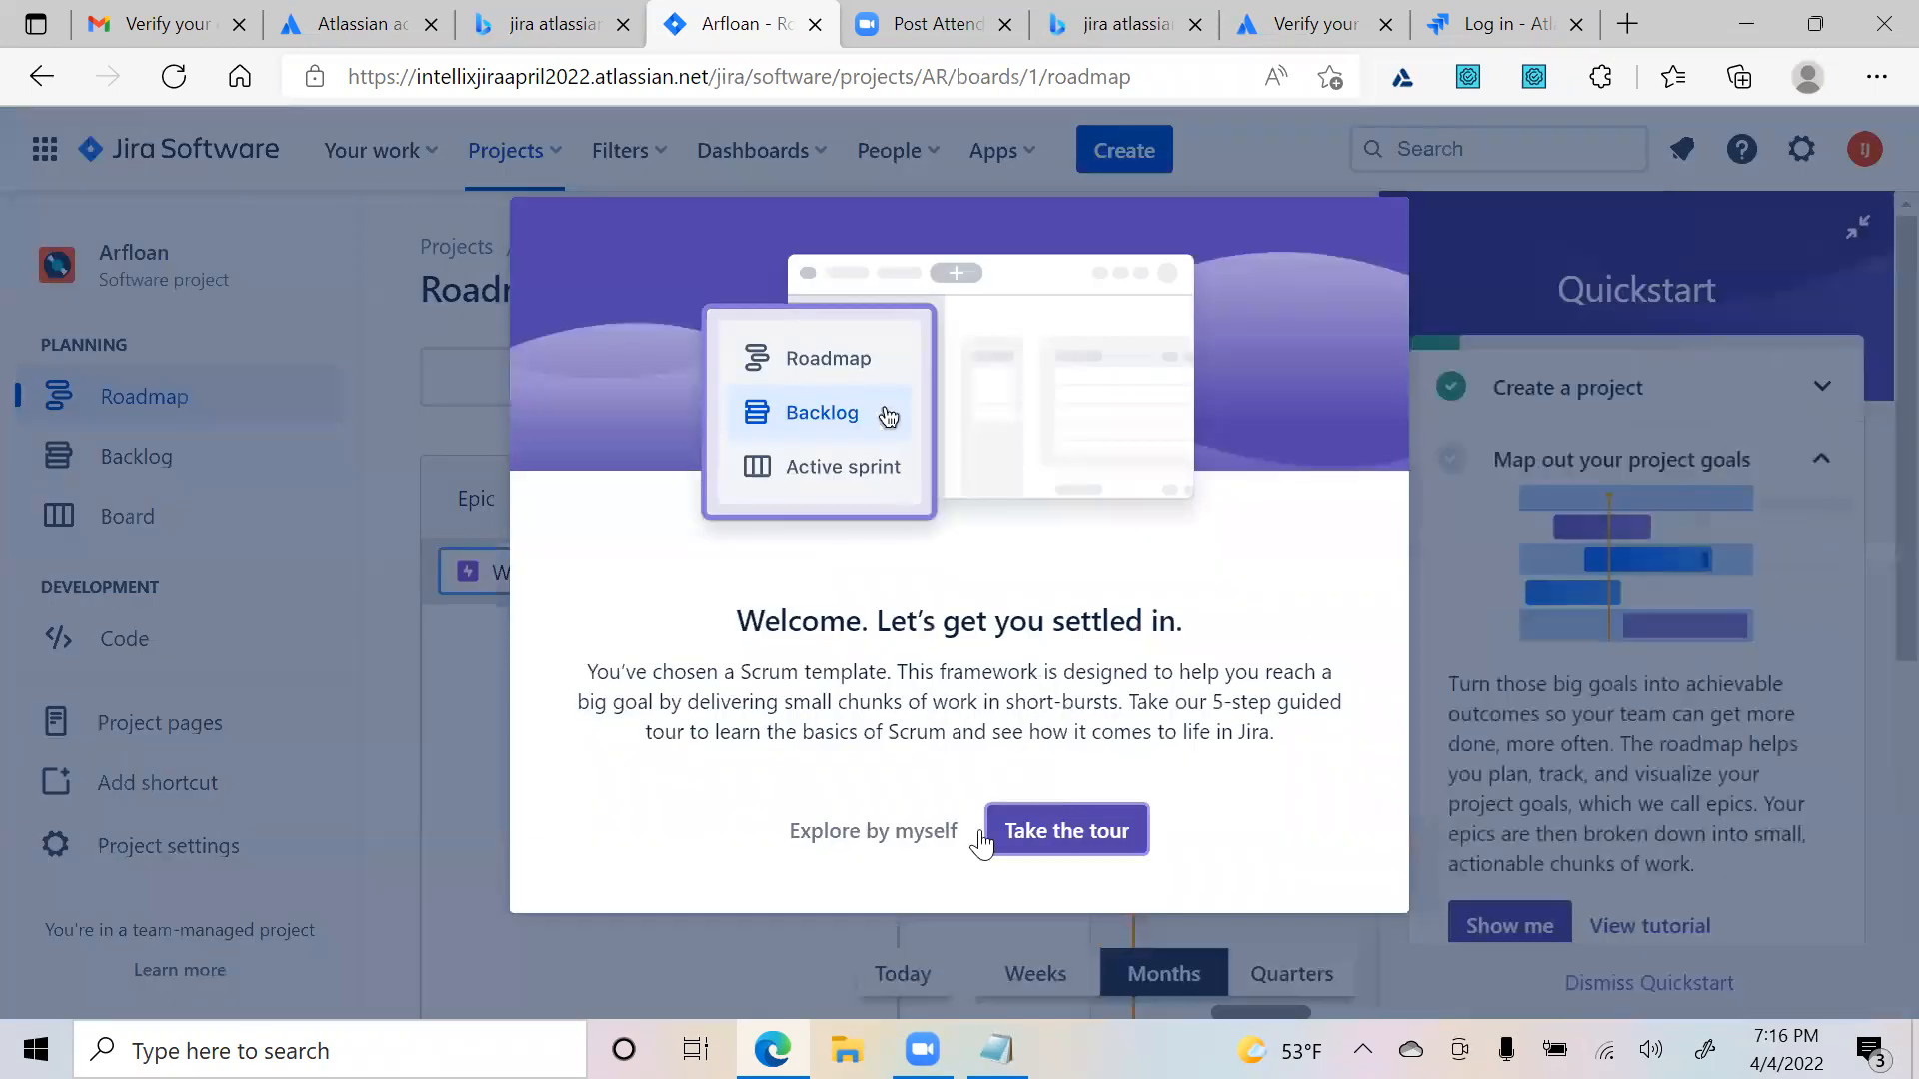
- Decline the guided tour and add the Manage Lender epic (AR-1) to the roadmap
click(856, 836)
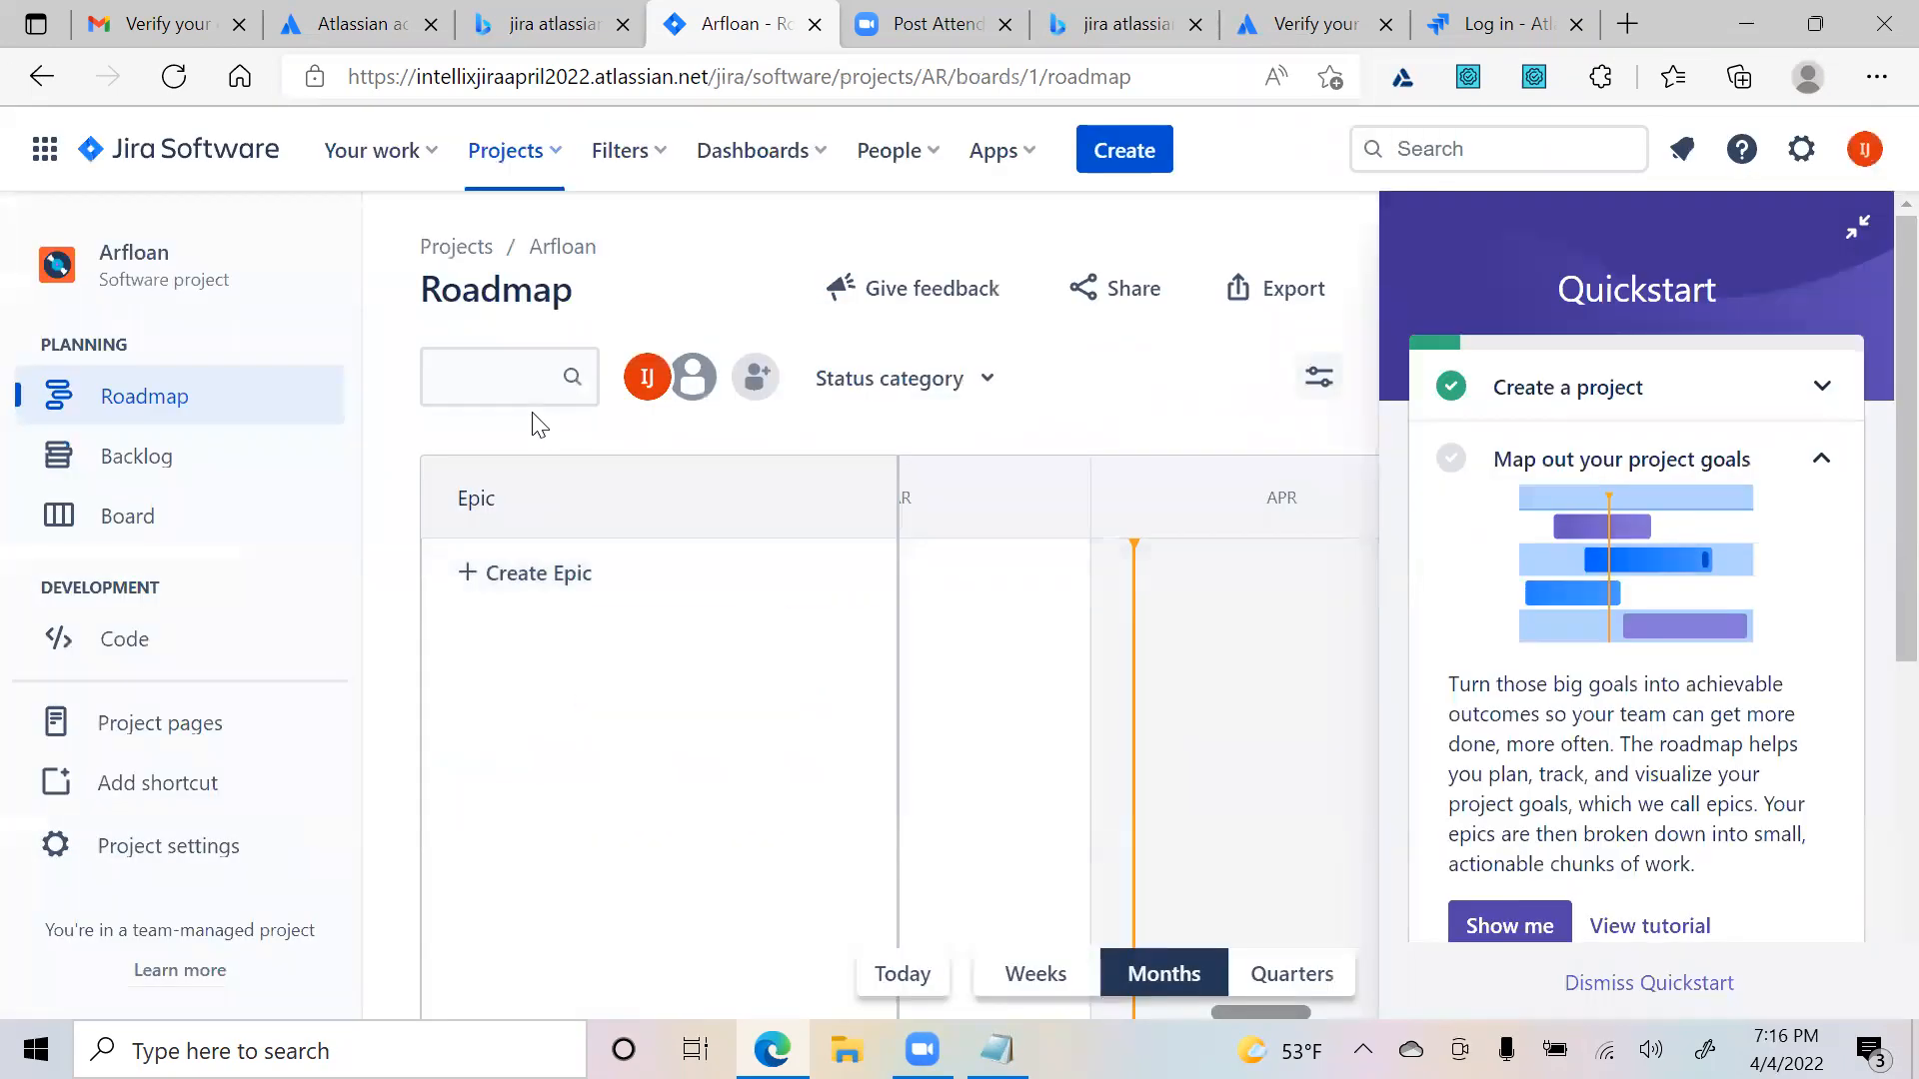
click(598, 596)
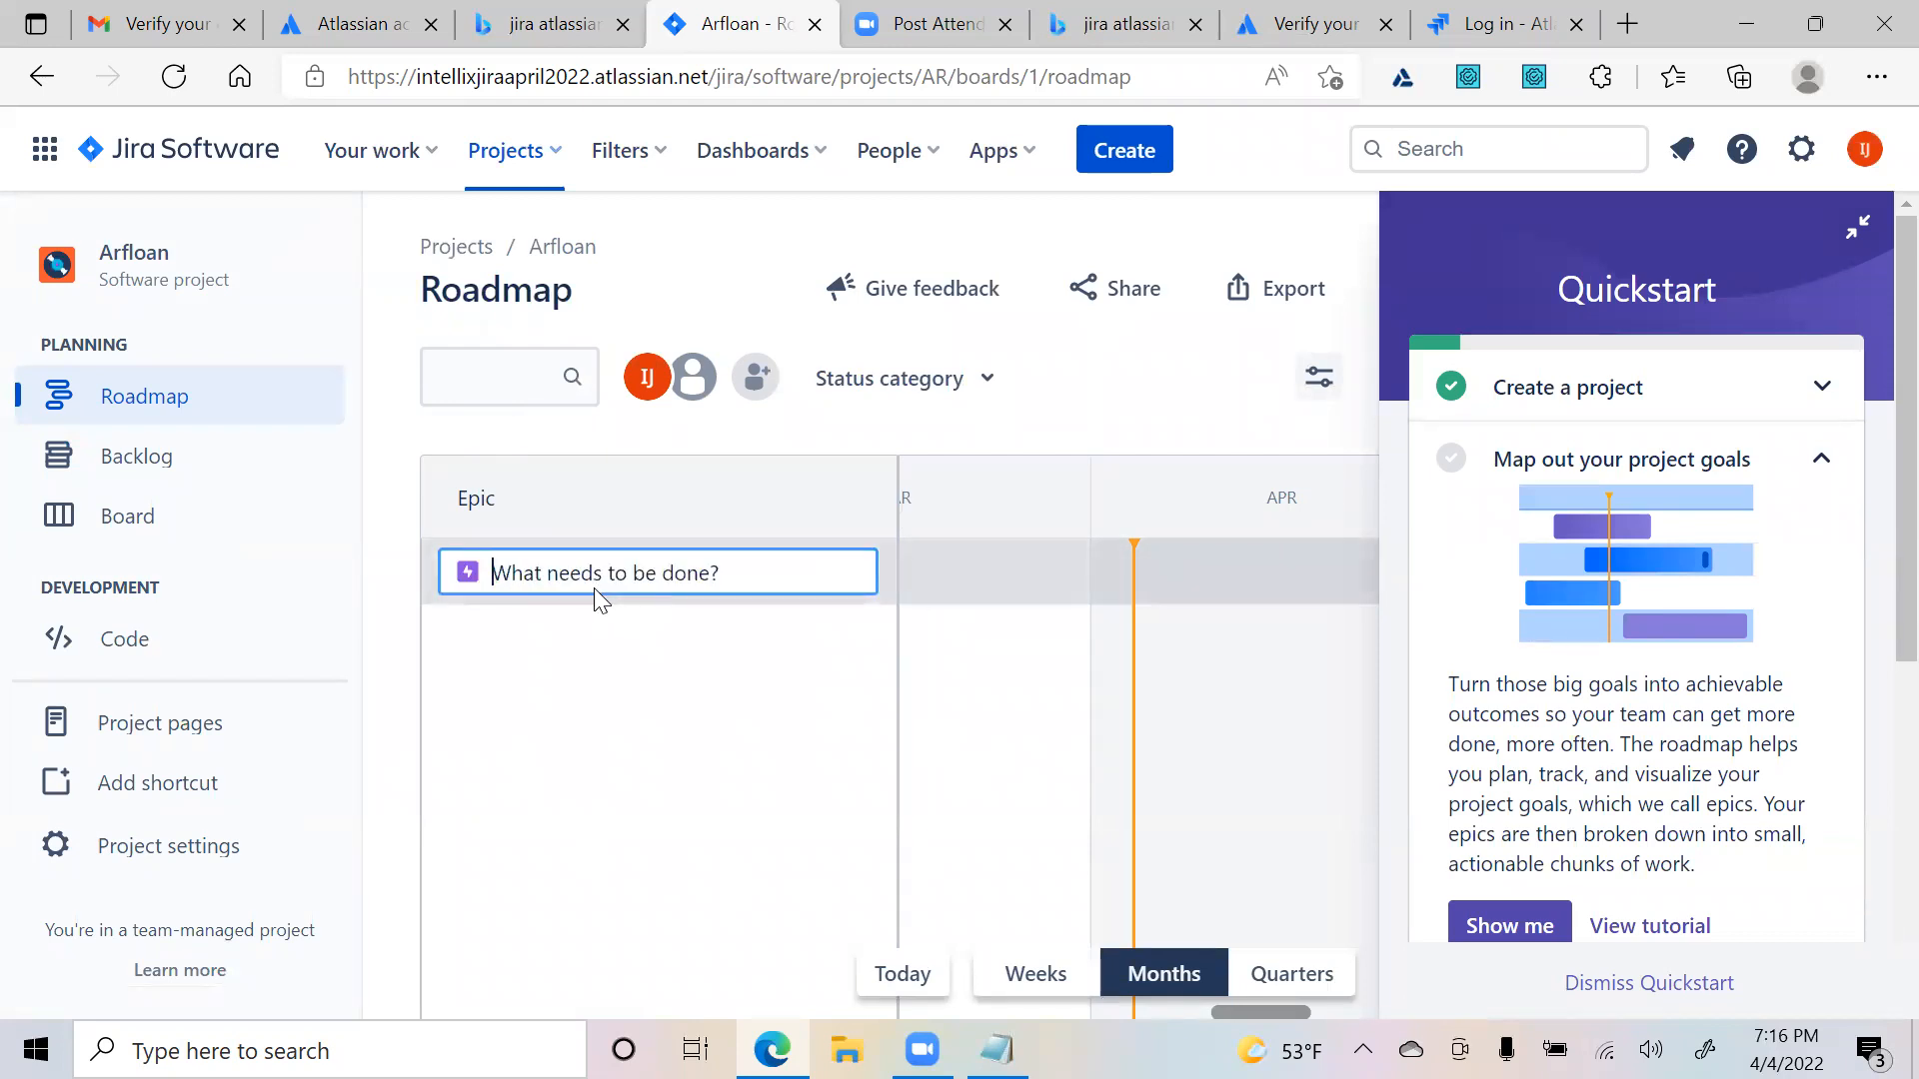
text(A)
key(BackSpace)
text(Ma)
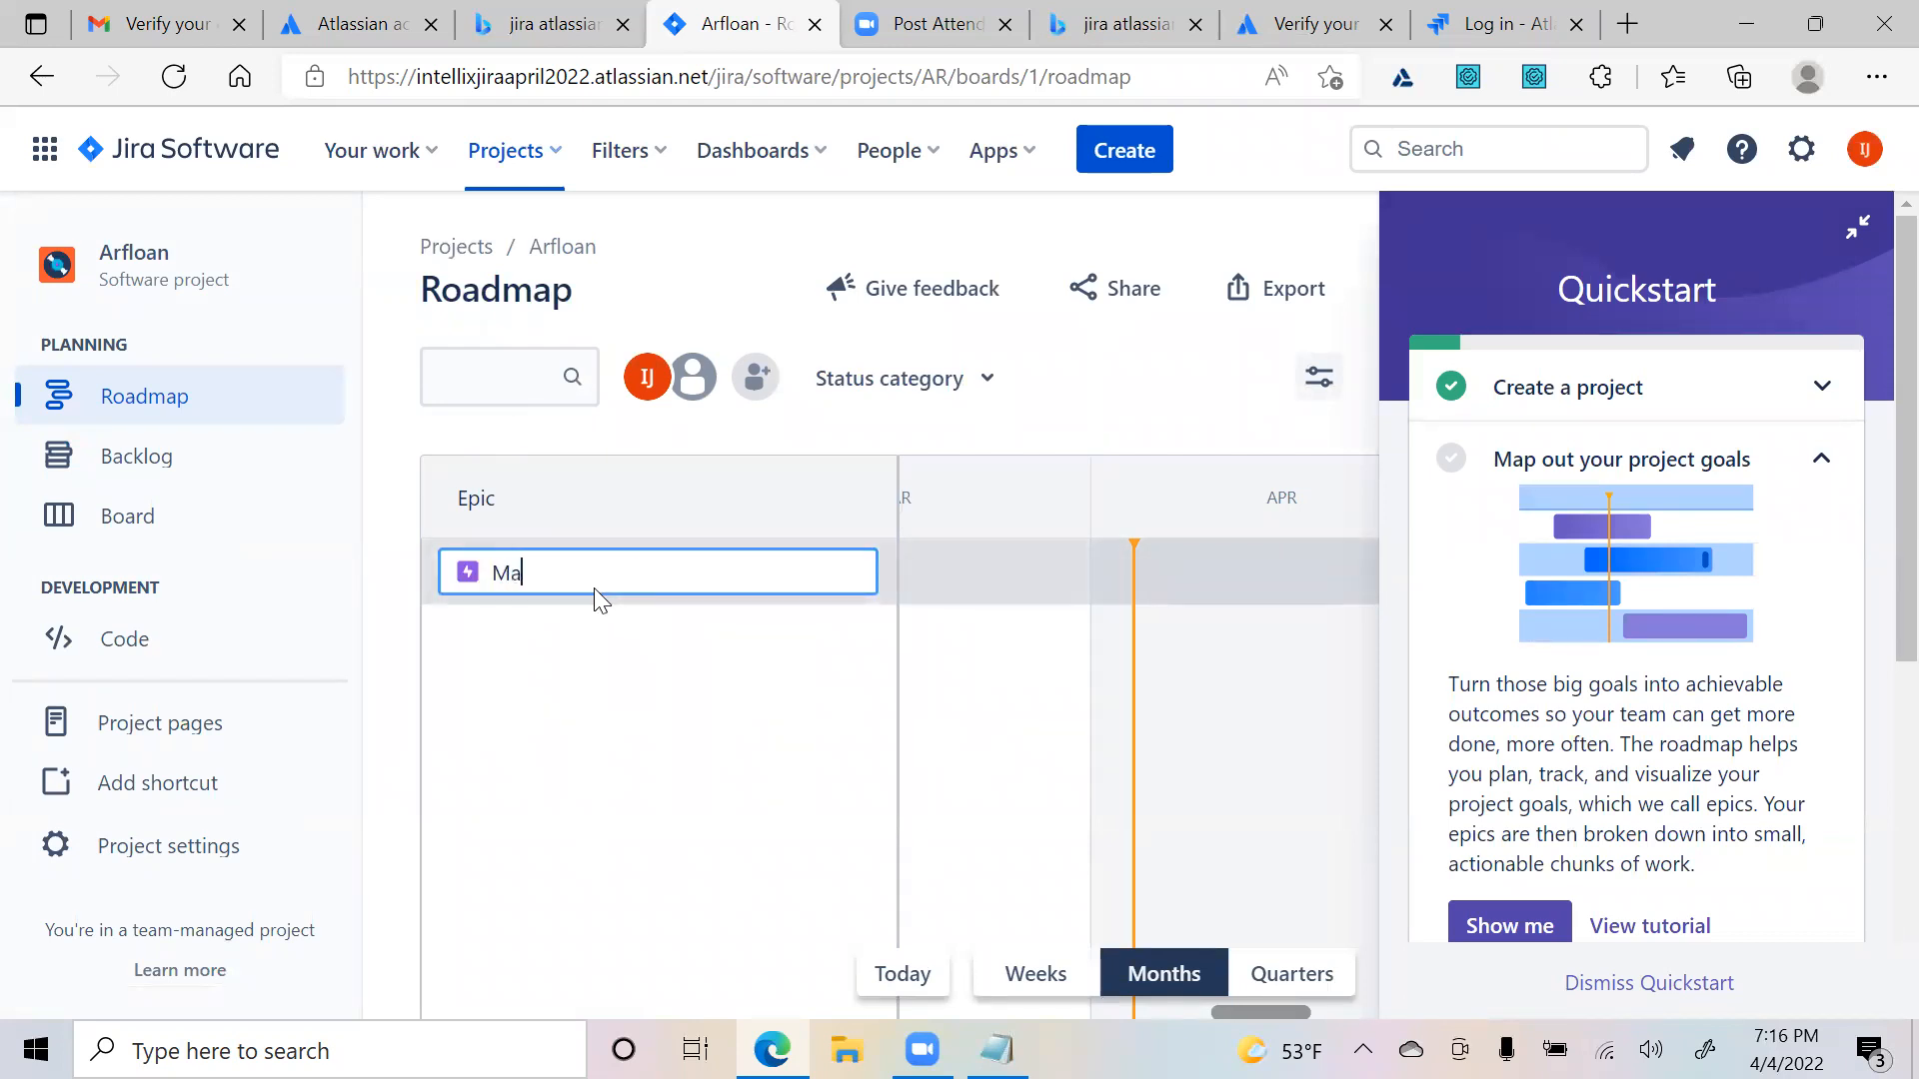
text(nage Lender)
key(Return)
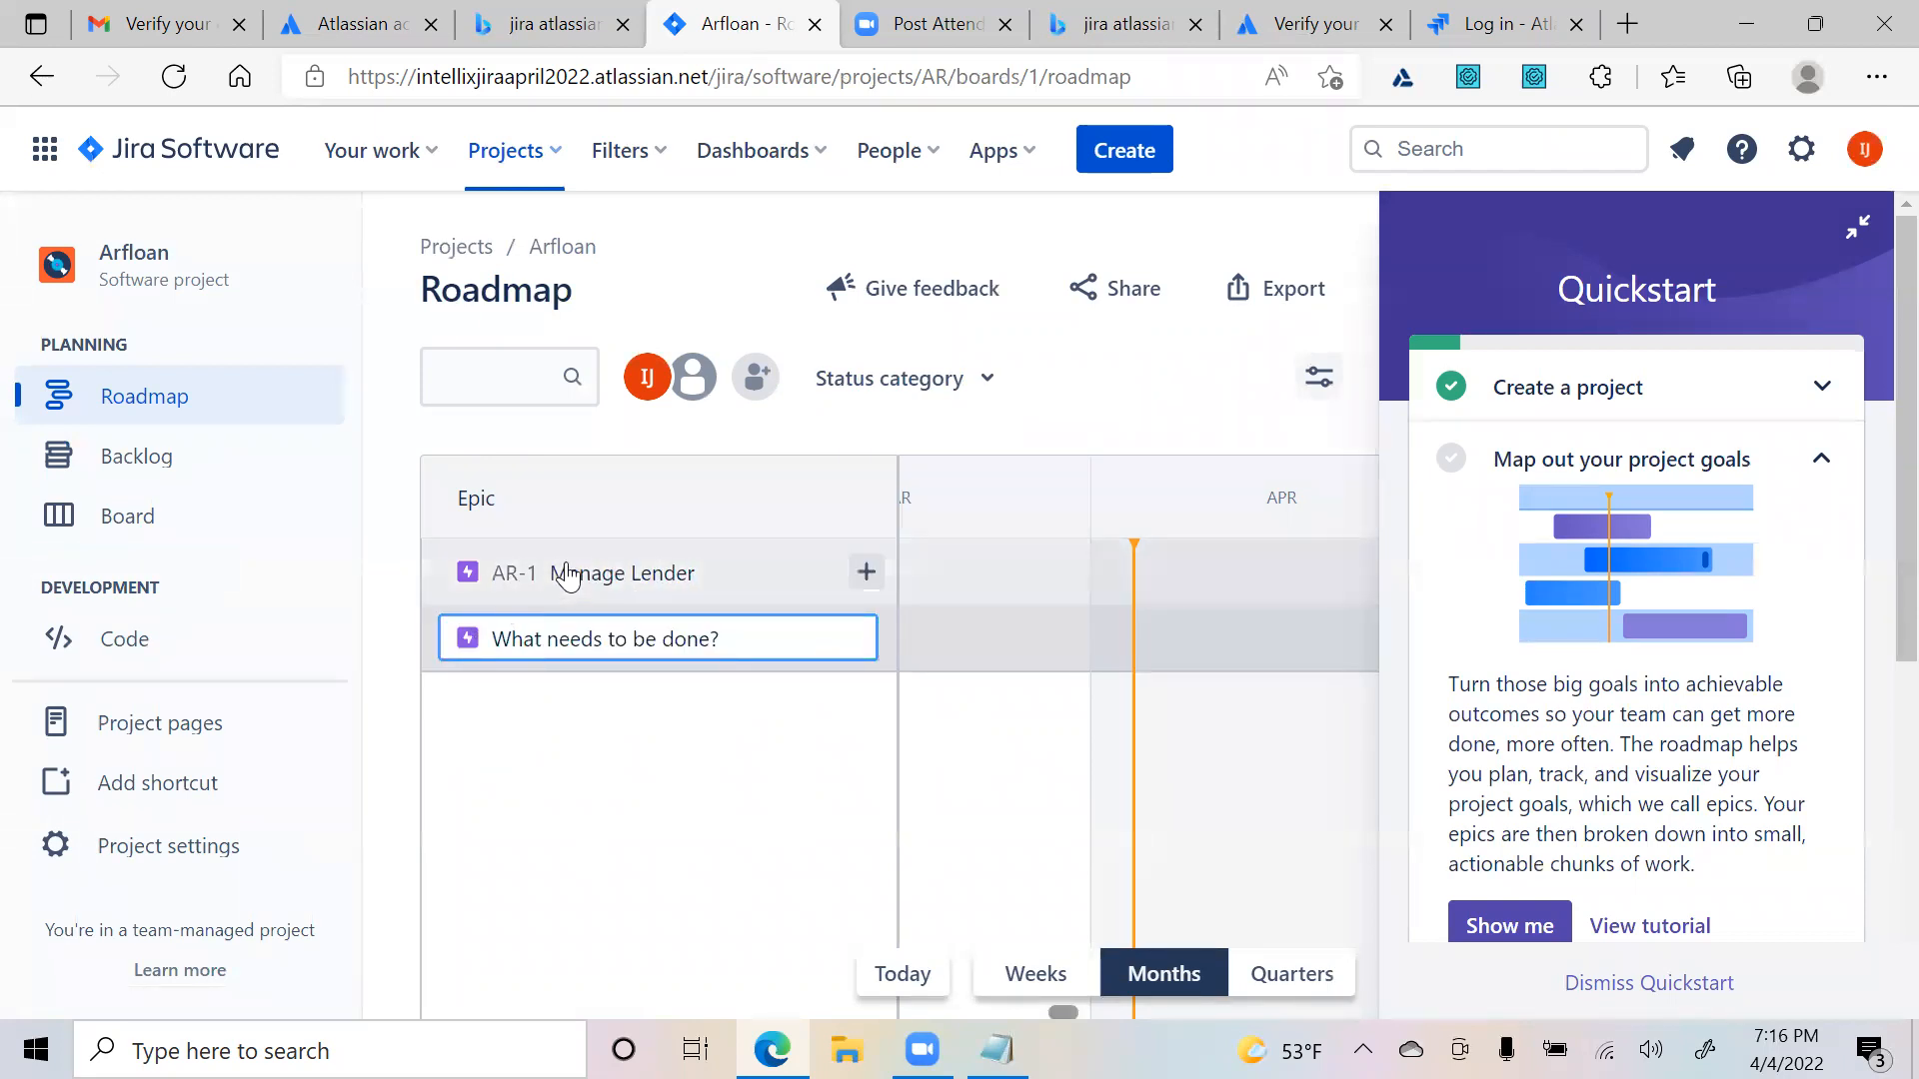
click(560, 590)
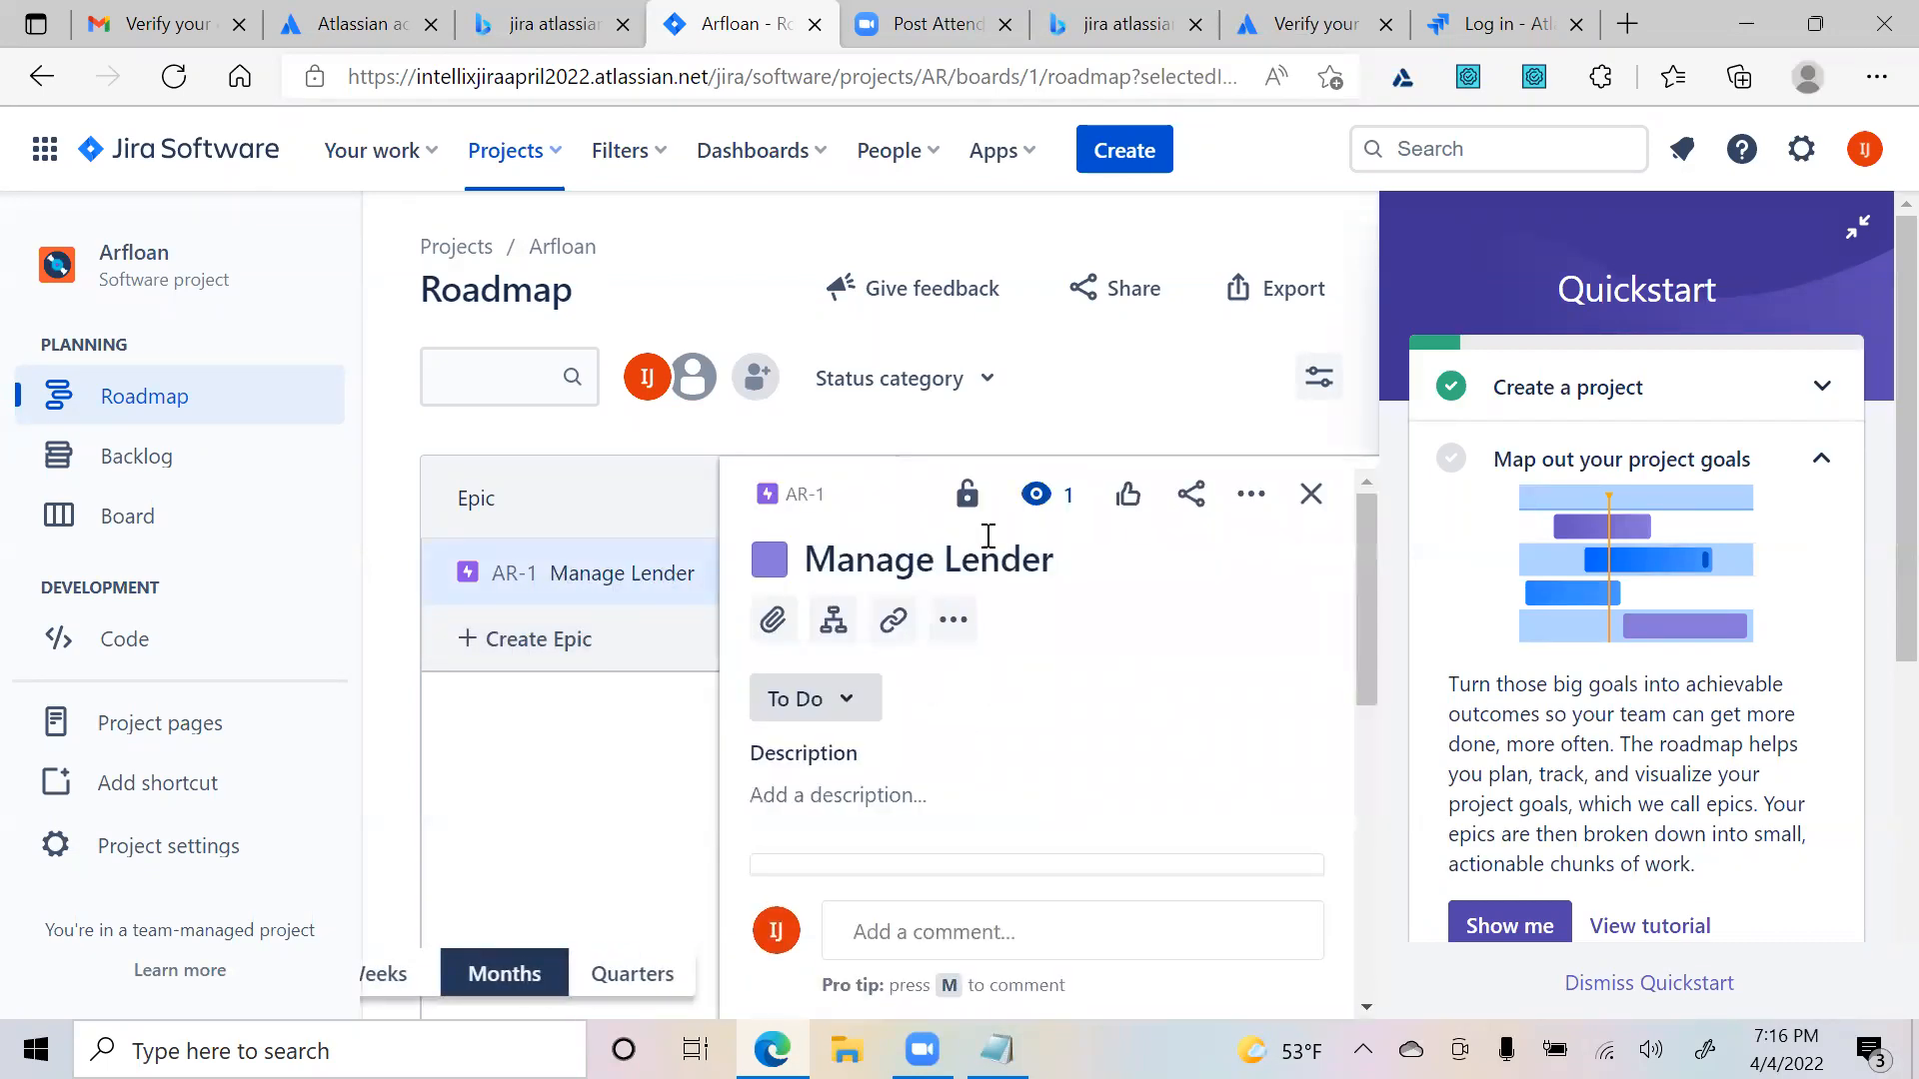
click(1307, 493)
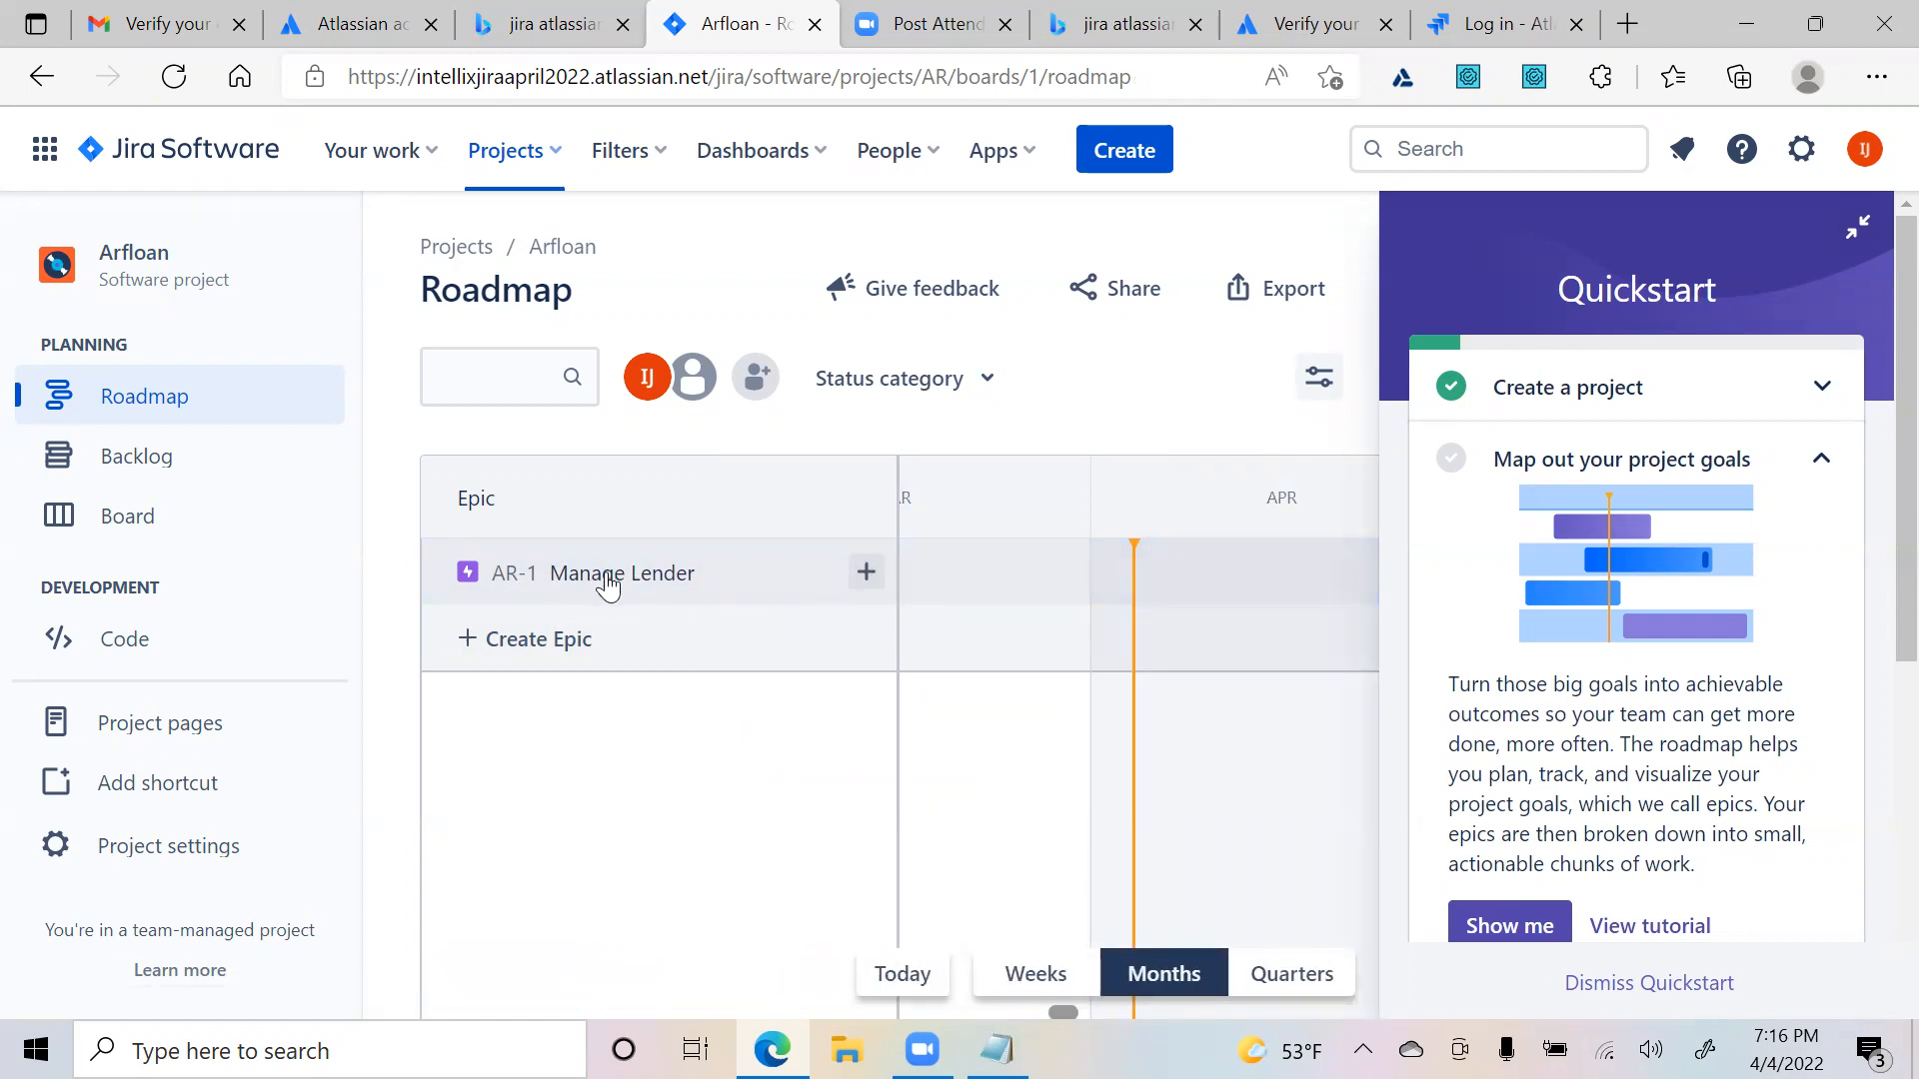
- Add epics Manage Dealer, Create Credit Application and Manager Users, then start a child issue under Manage Lender
click(528, 641)
text(Manage Deale)
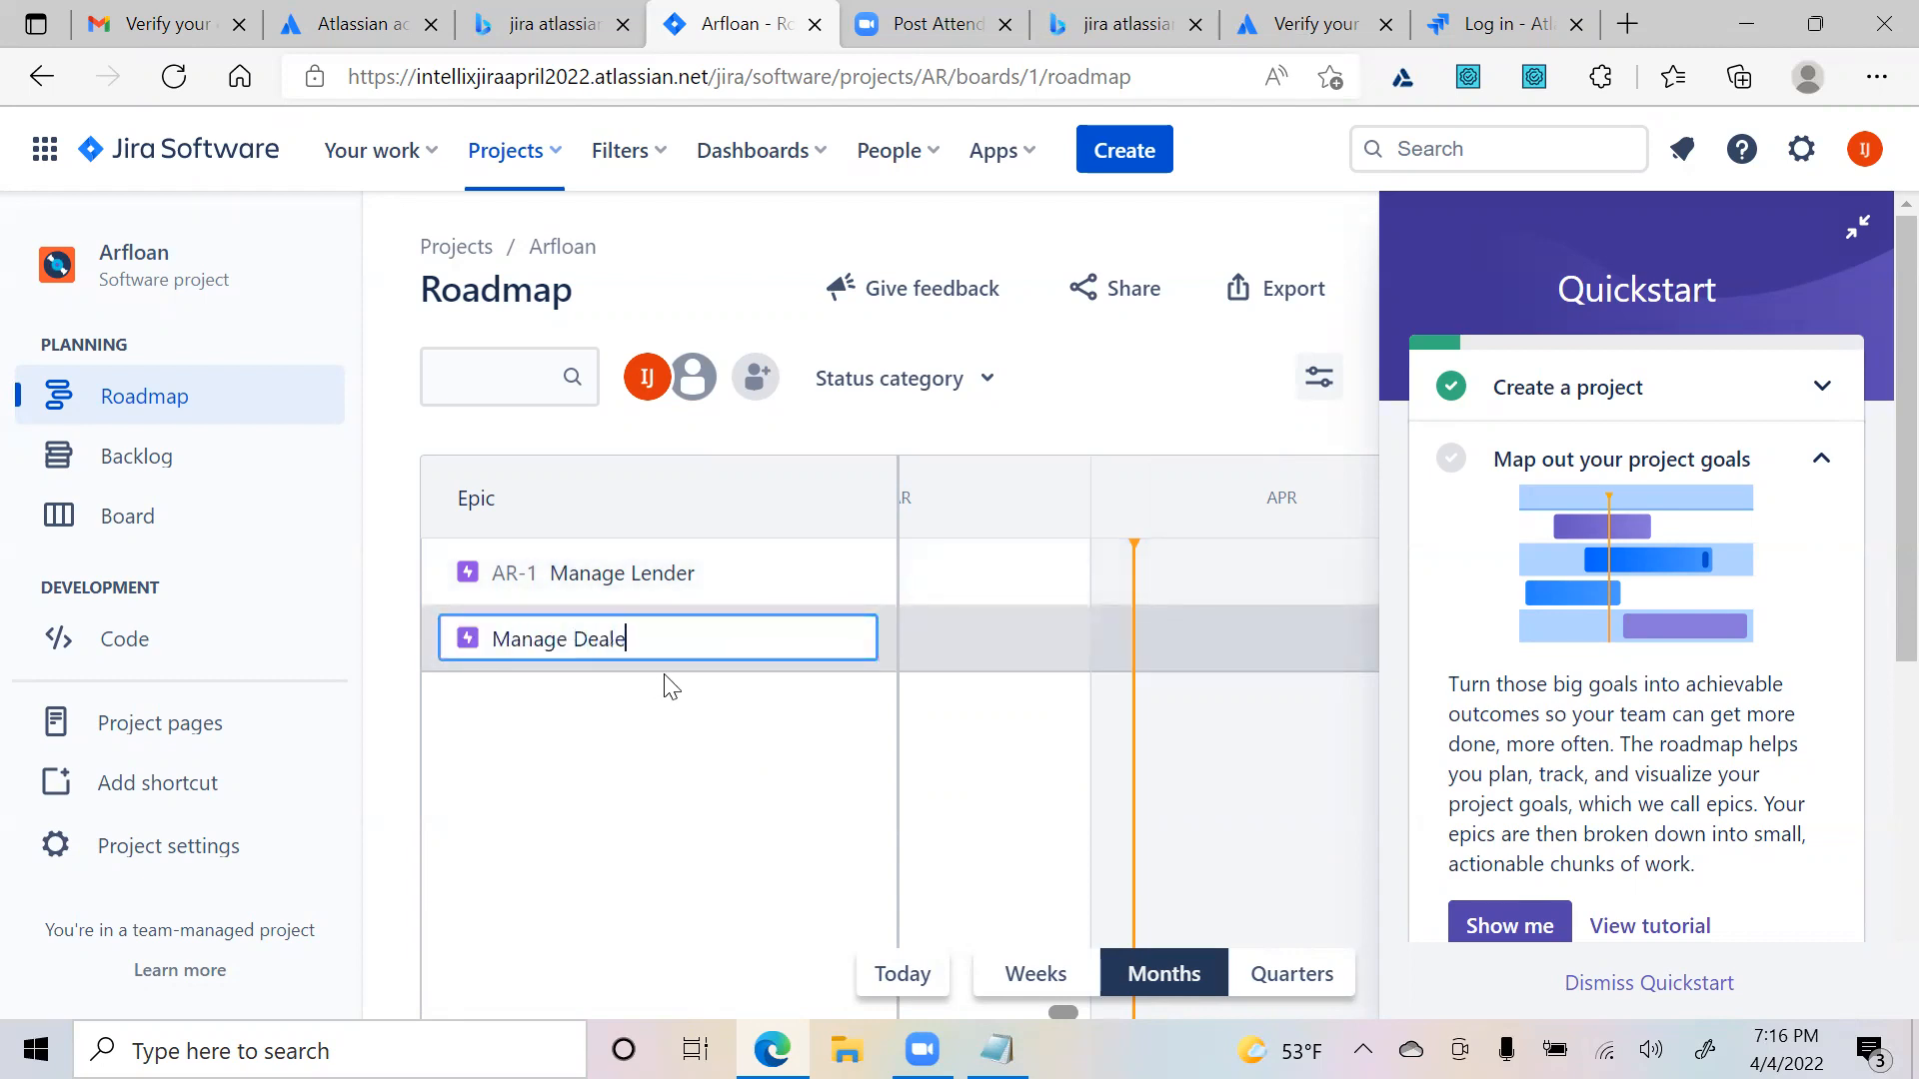
text(r)
key(Return)
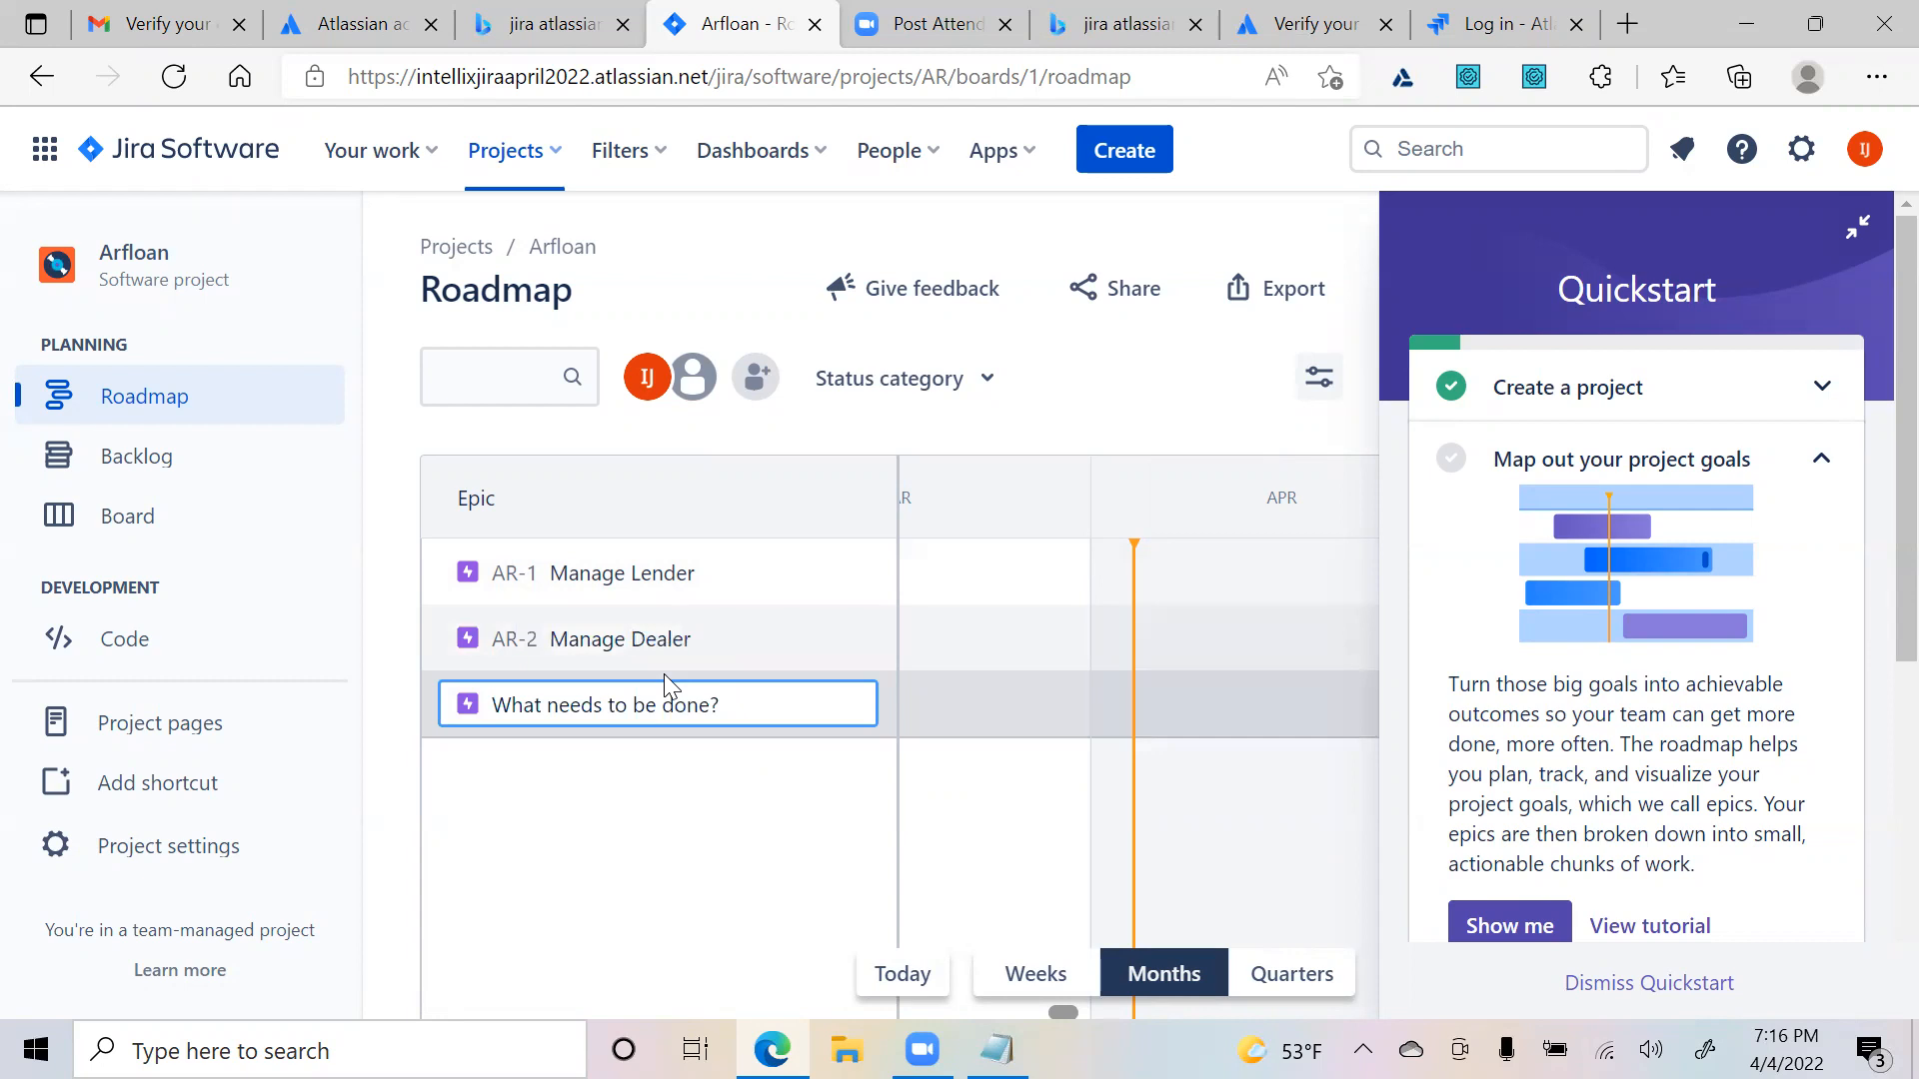
text(M)
key(BackSpace)
text(C)
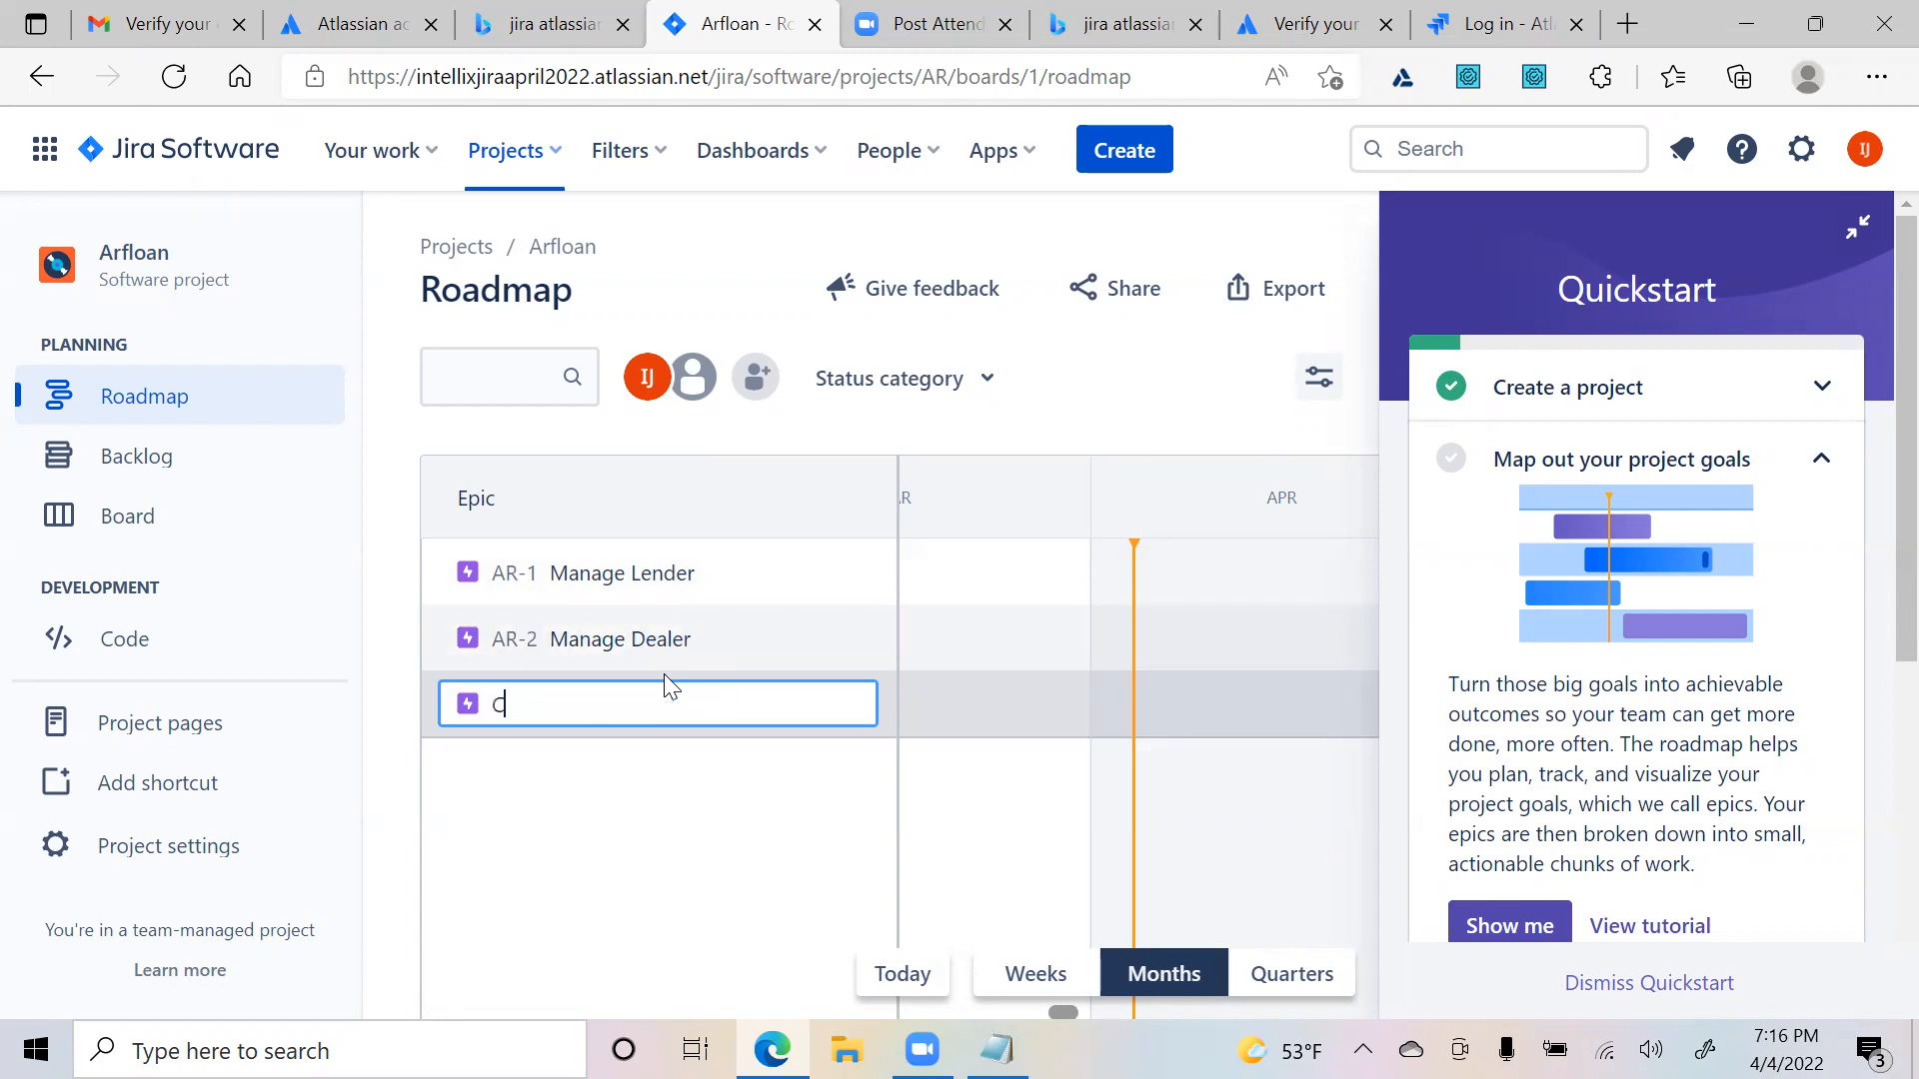
text(reate Credit Application)
key(Return)
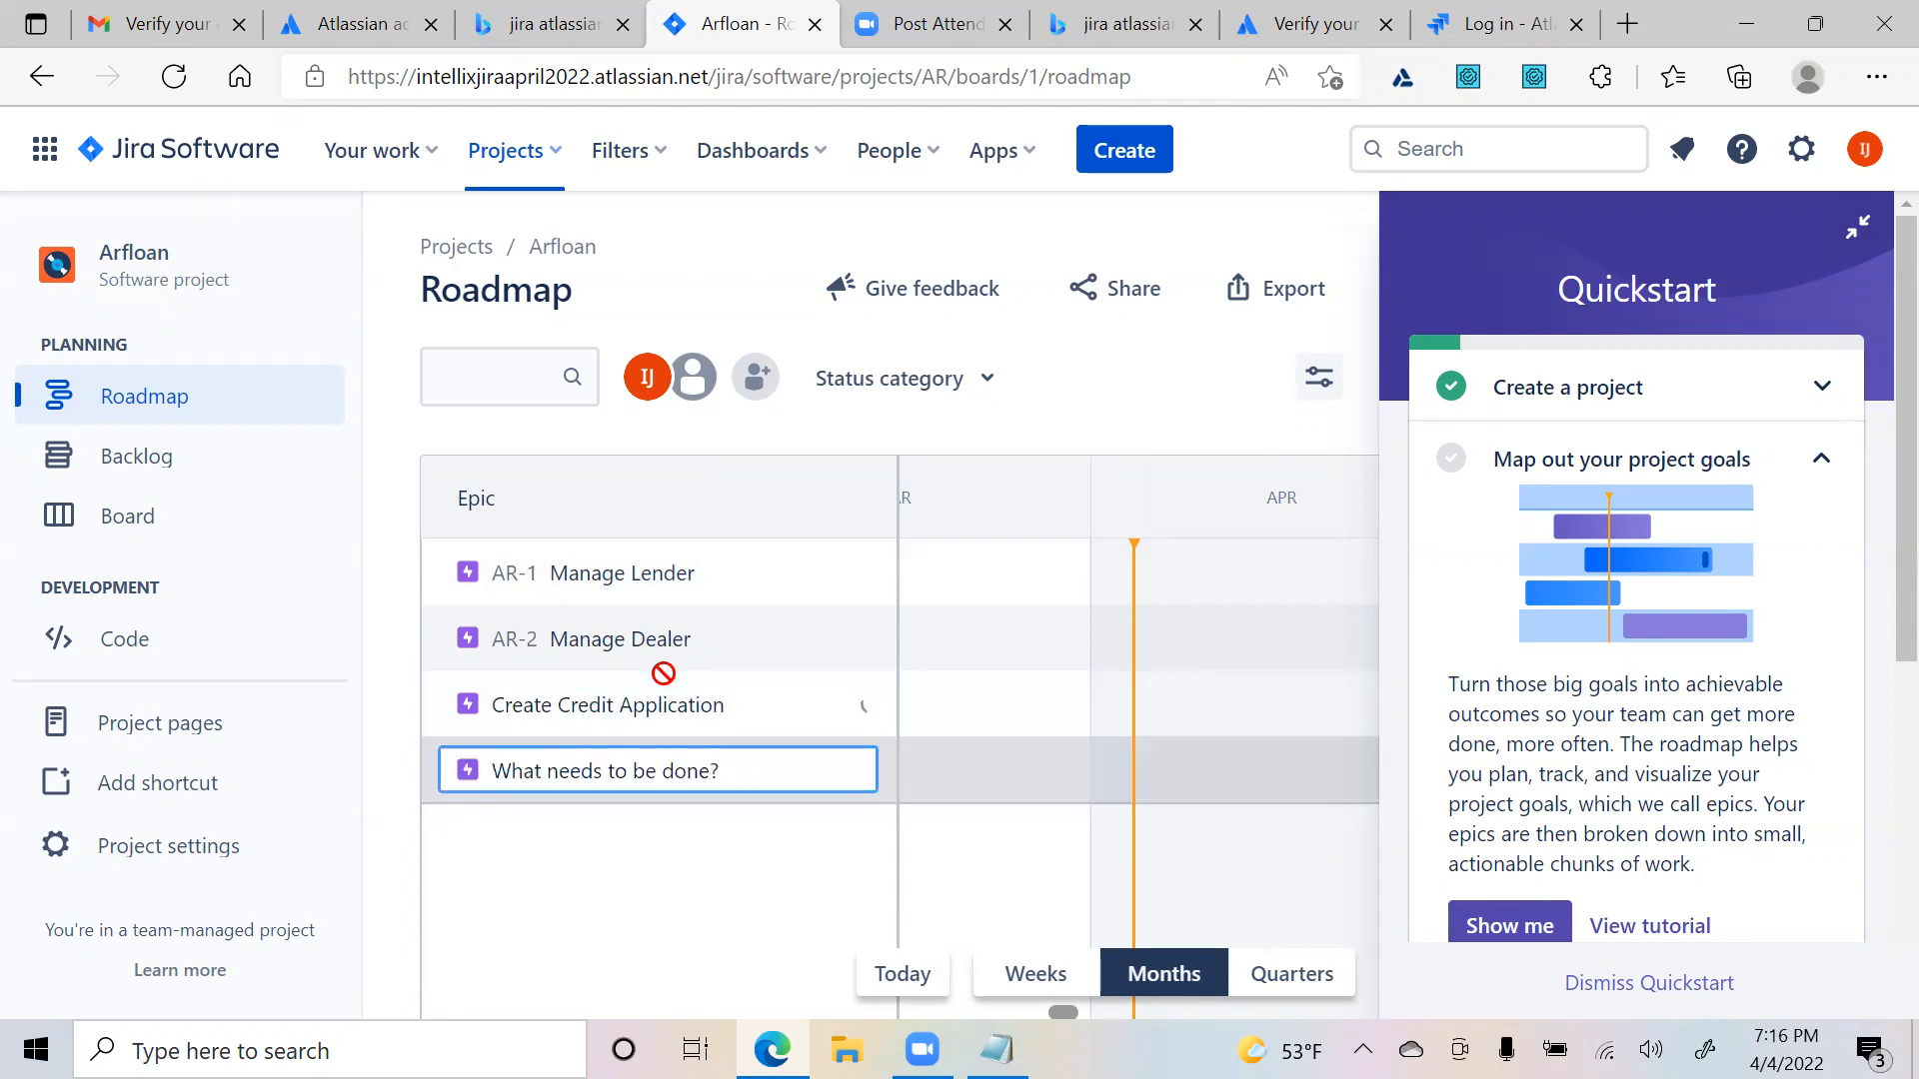
text(Manage)
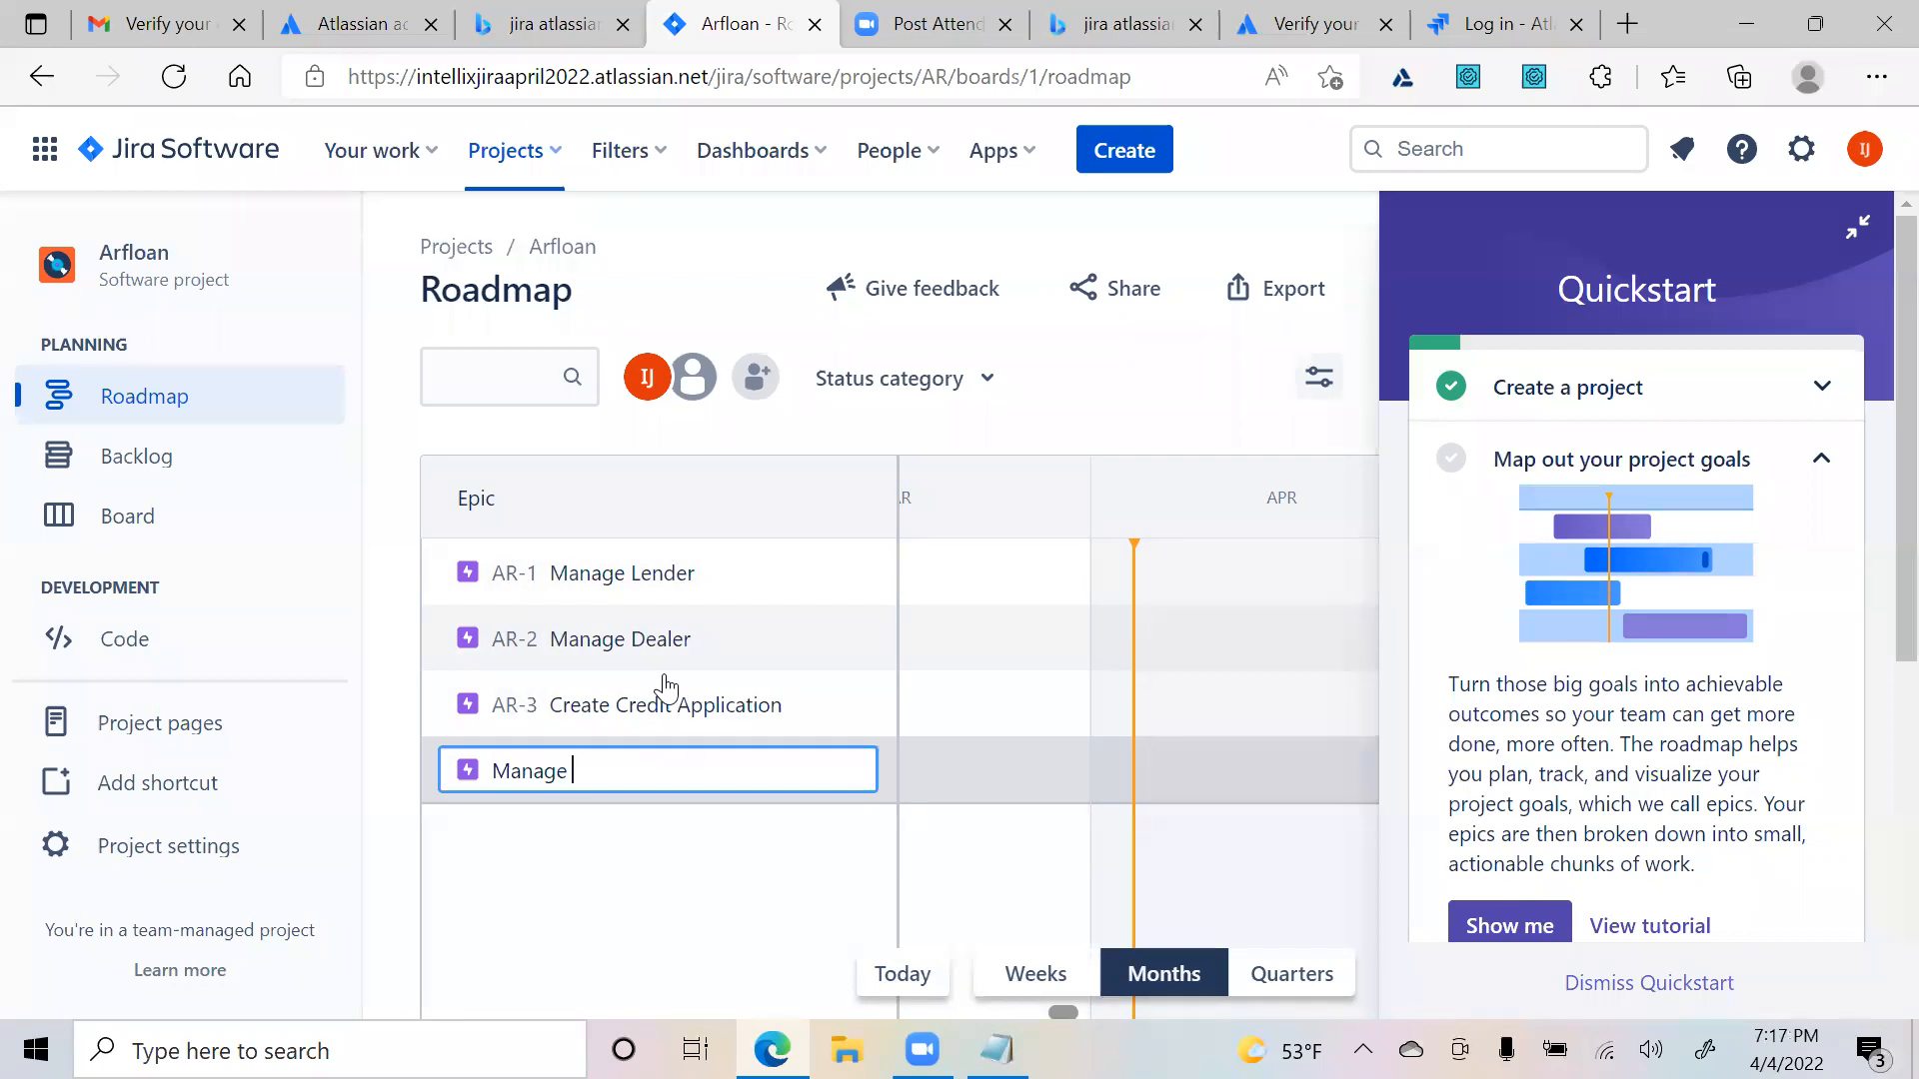
key(BackSpace)
key(BackSpace)
key(BackSpace)
key(BackSpace)
key(BackSpace)
key(BackSpace)
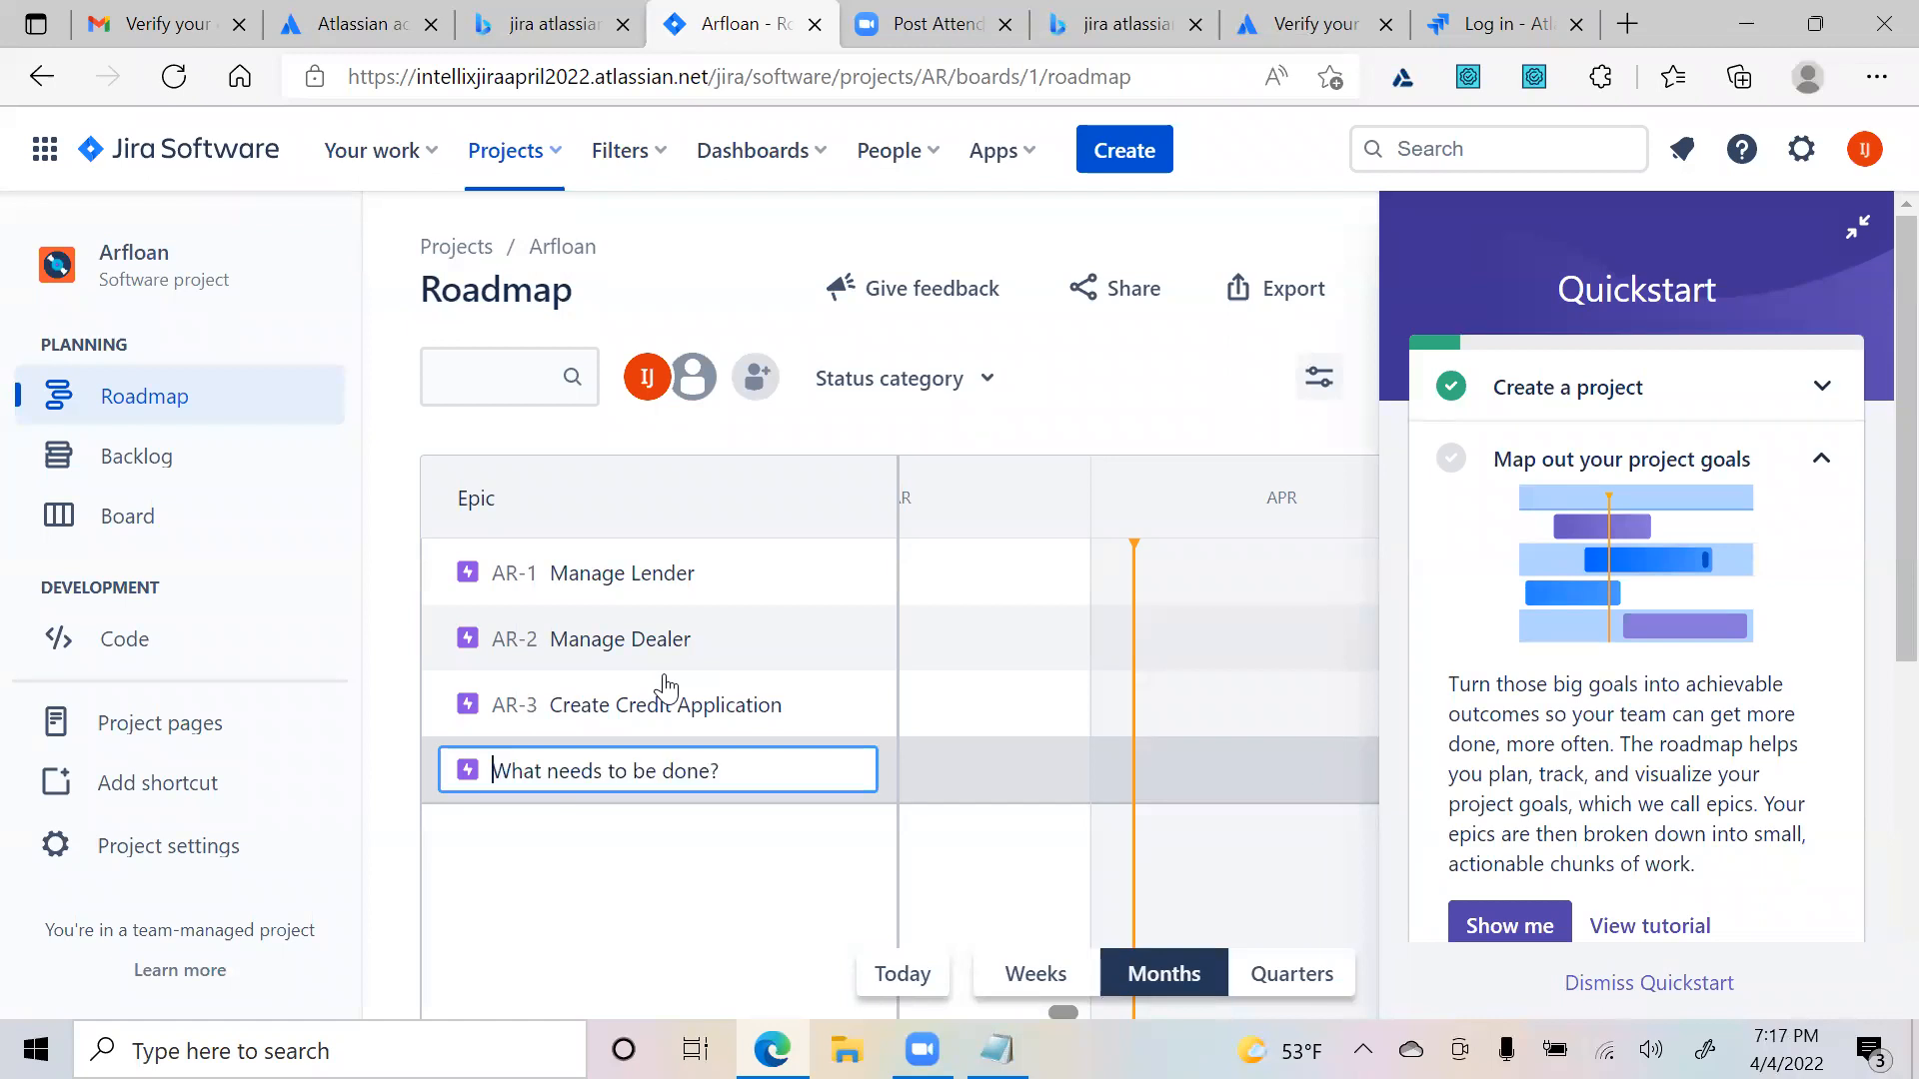
text(Manager Users)
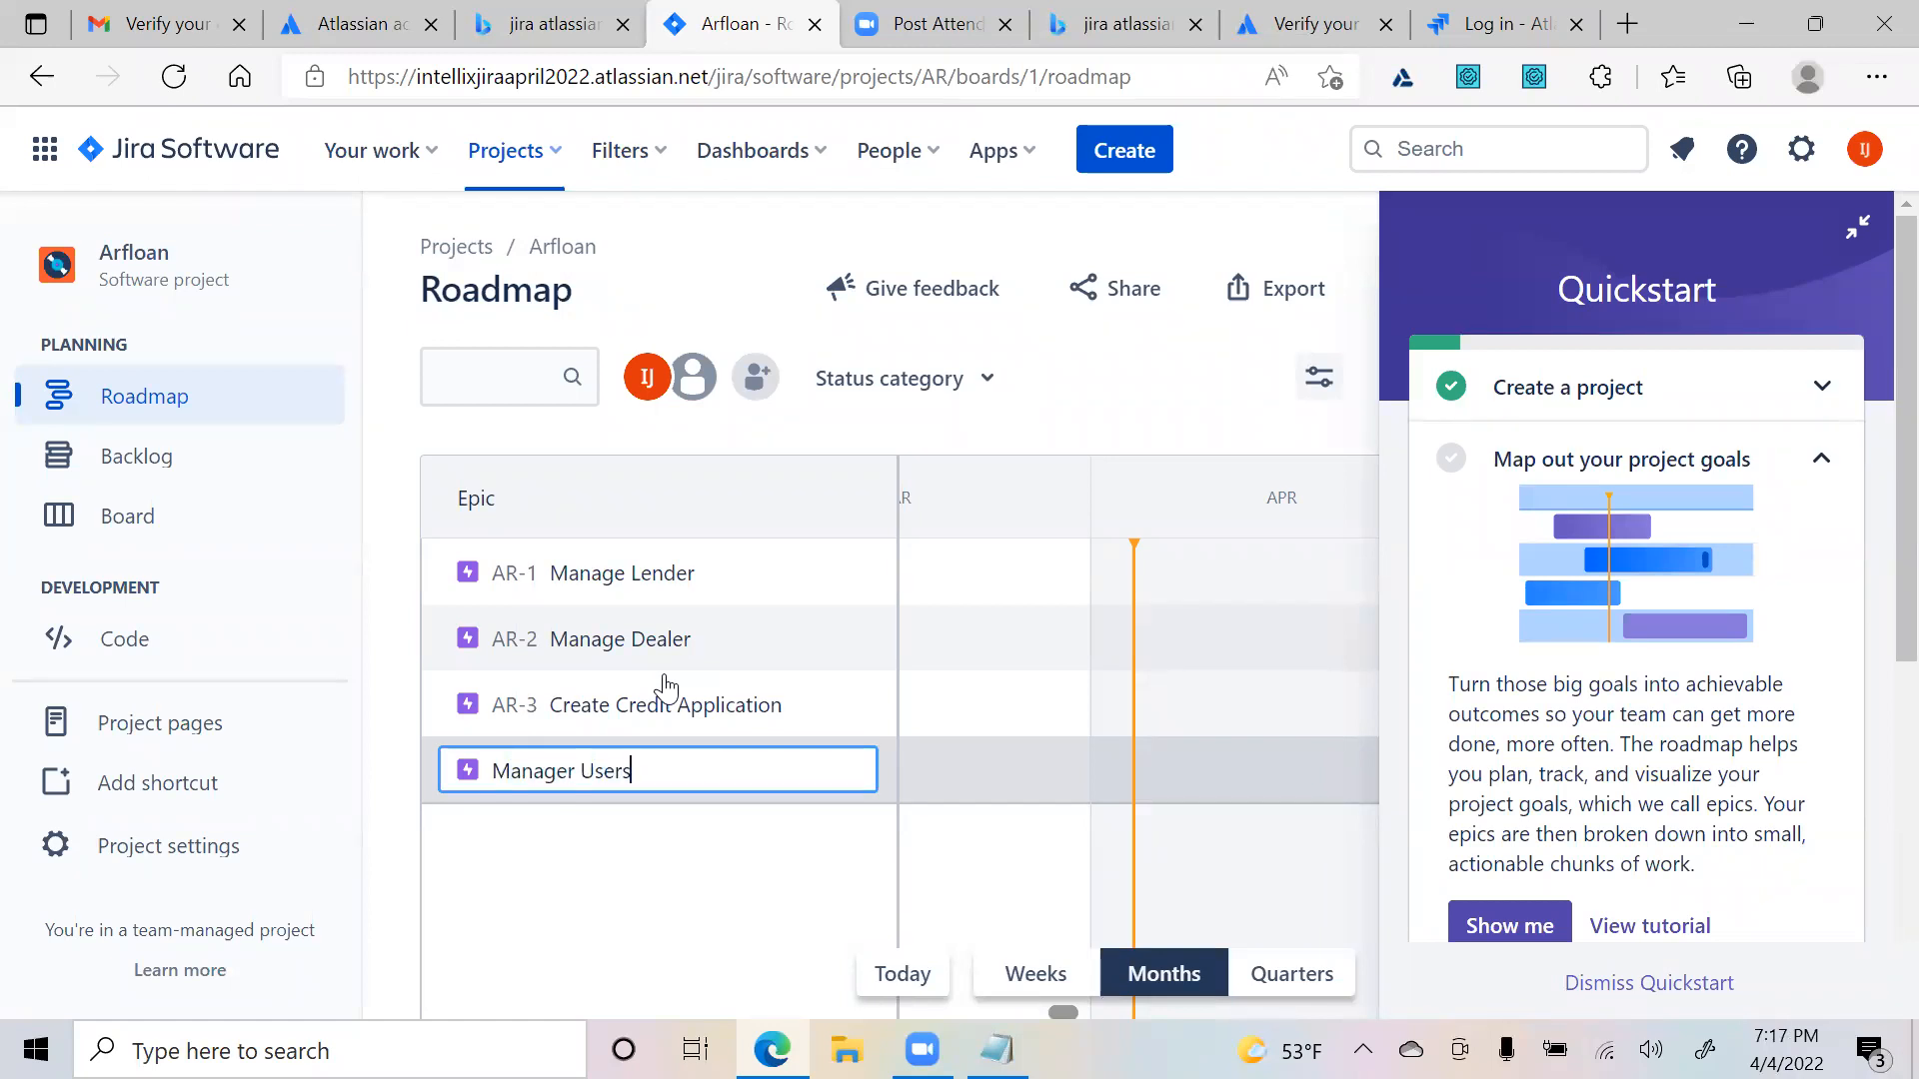
key(Return)
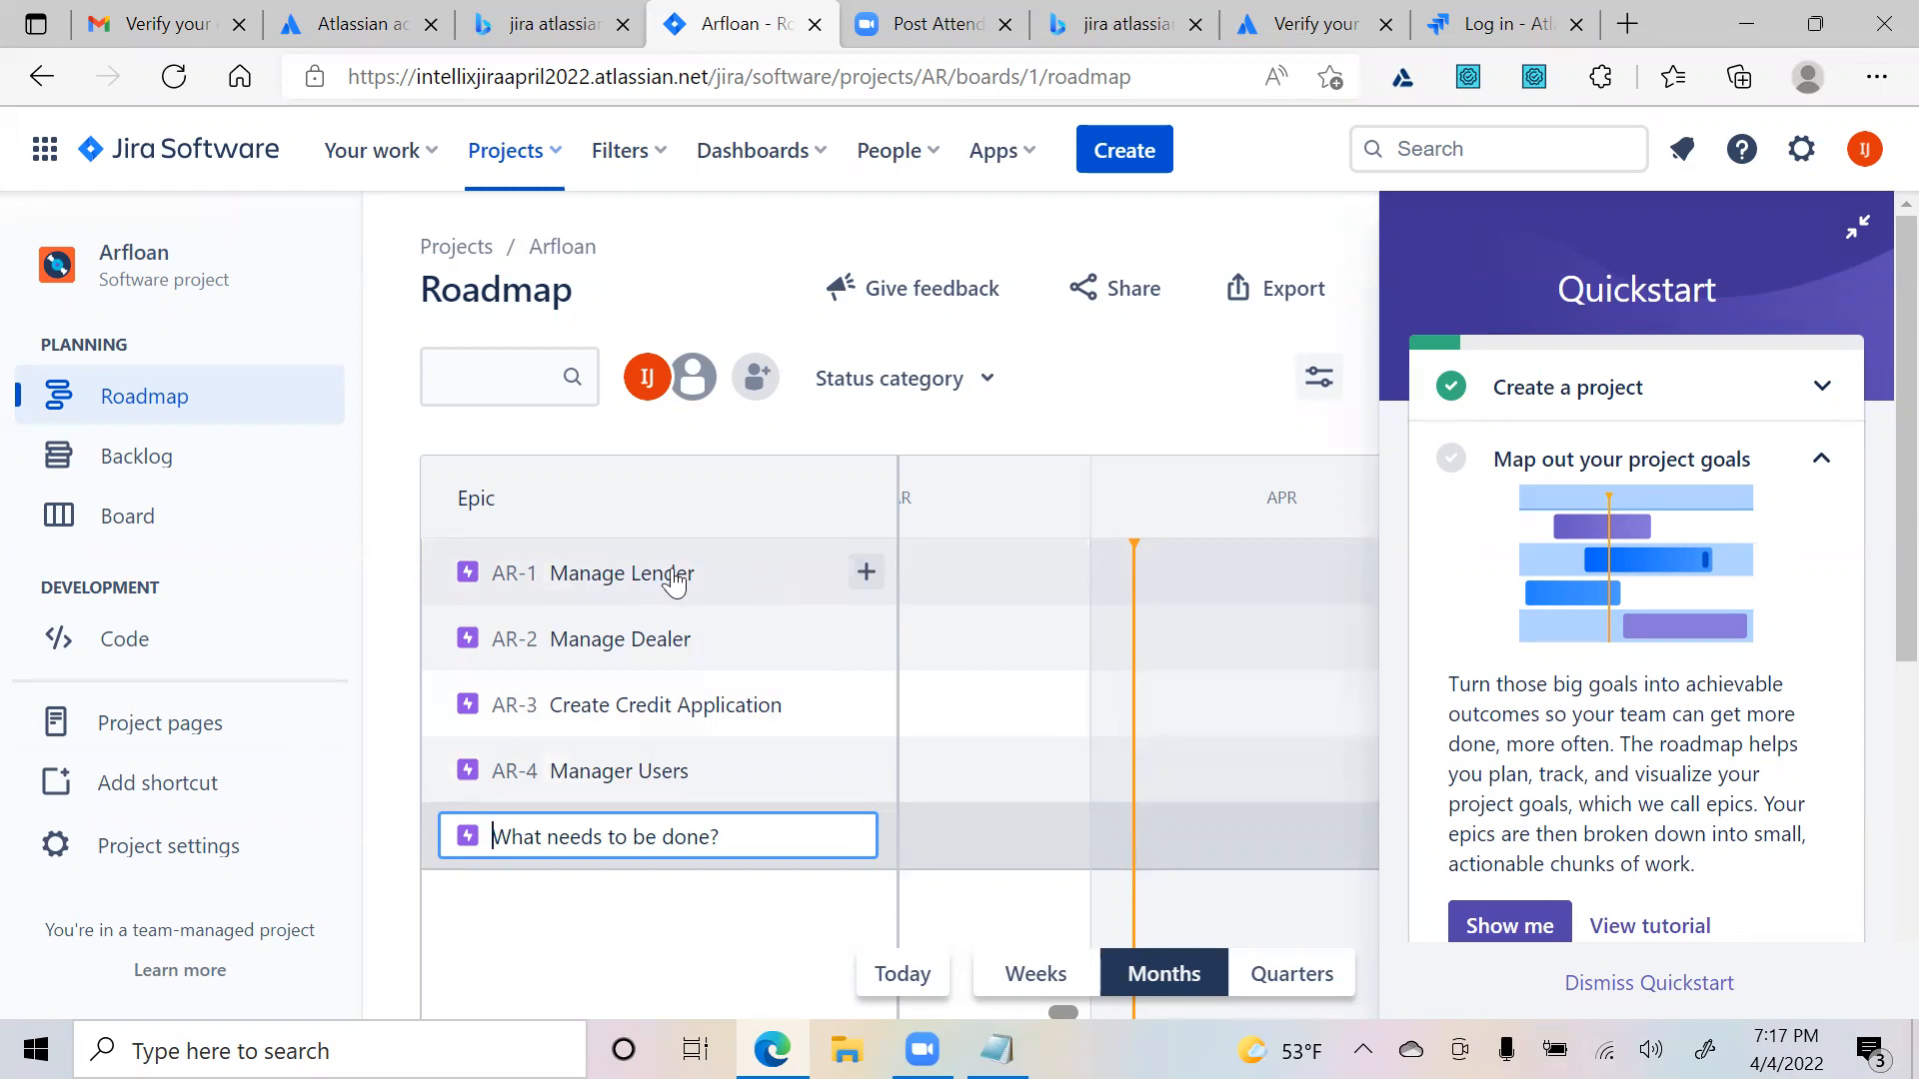
click(866, 575)
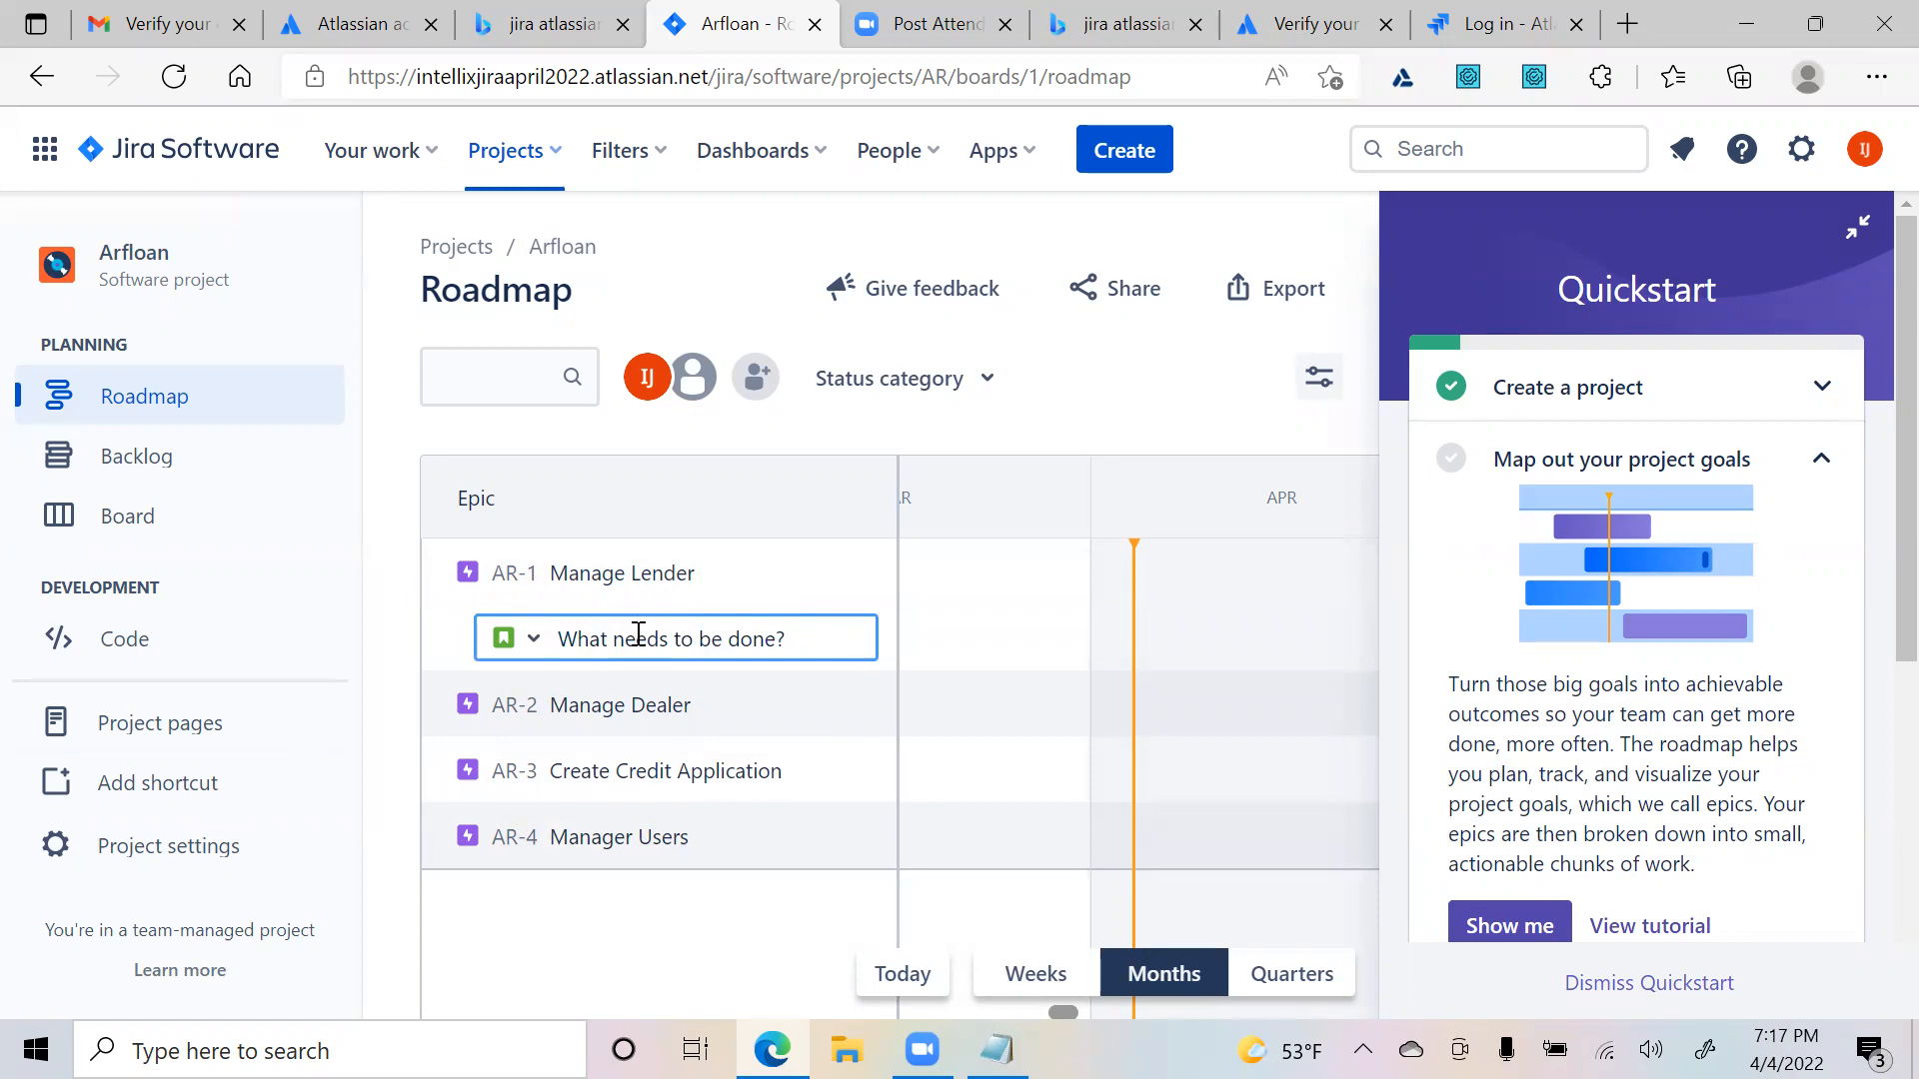
- Under AR-1, create child stories 'Superuser can create a lender' and 'User can search lender by lender name'
text(Superuser can)
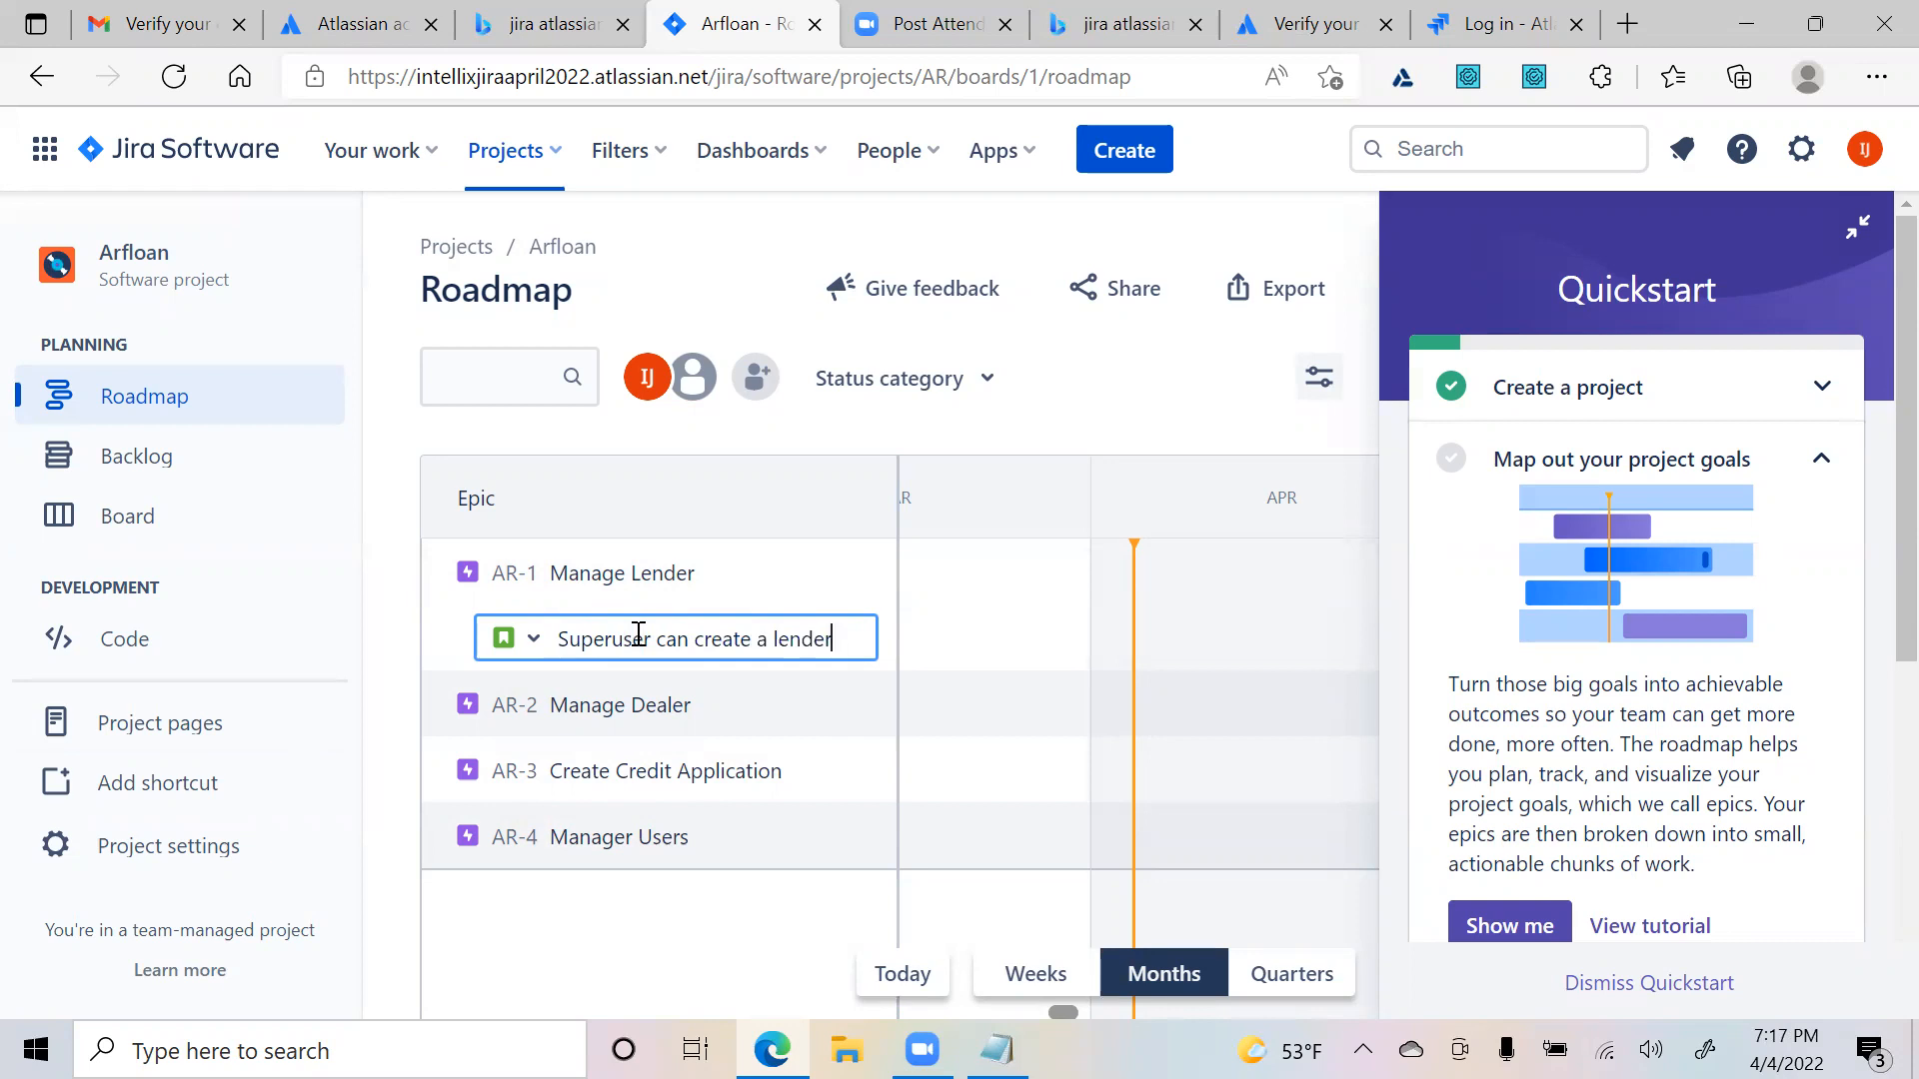
text(create a lender)
key(Return)
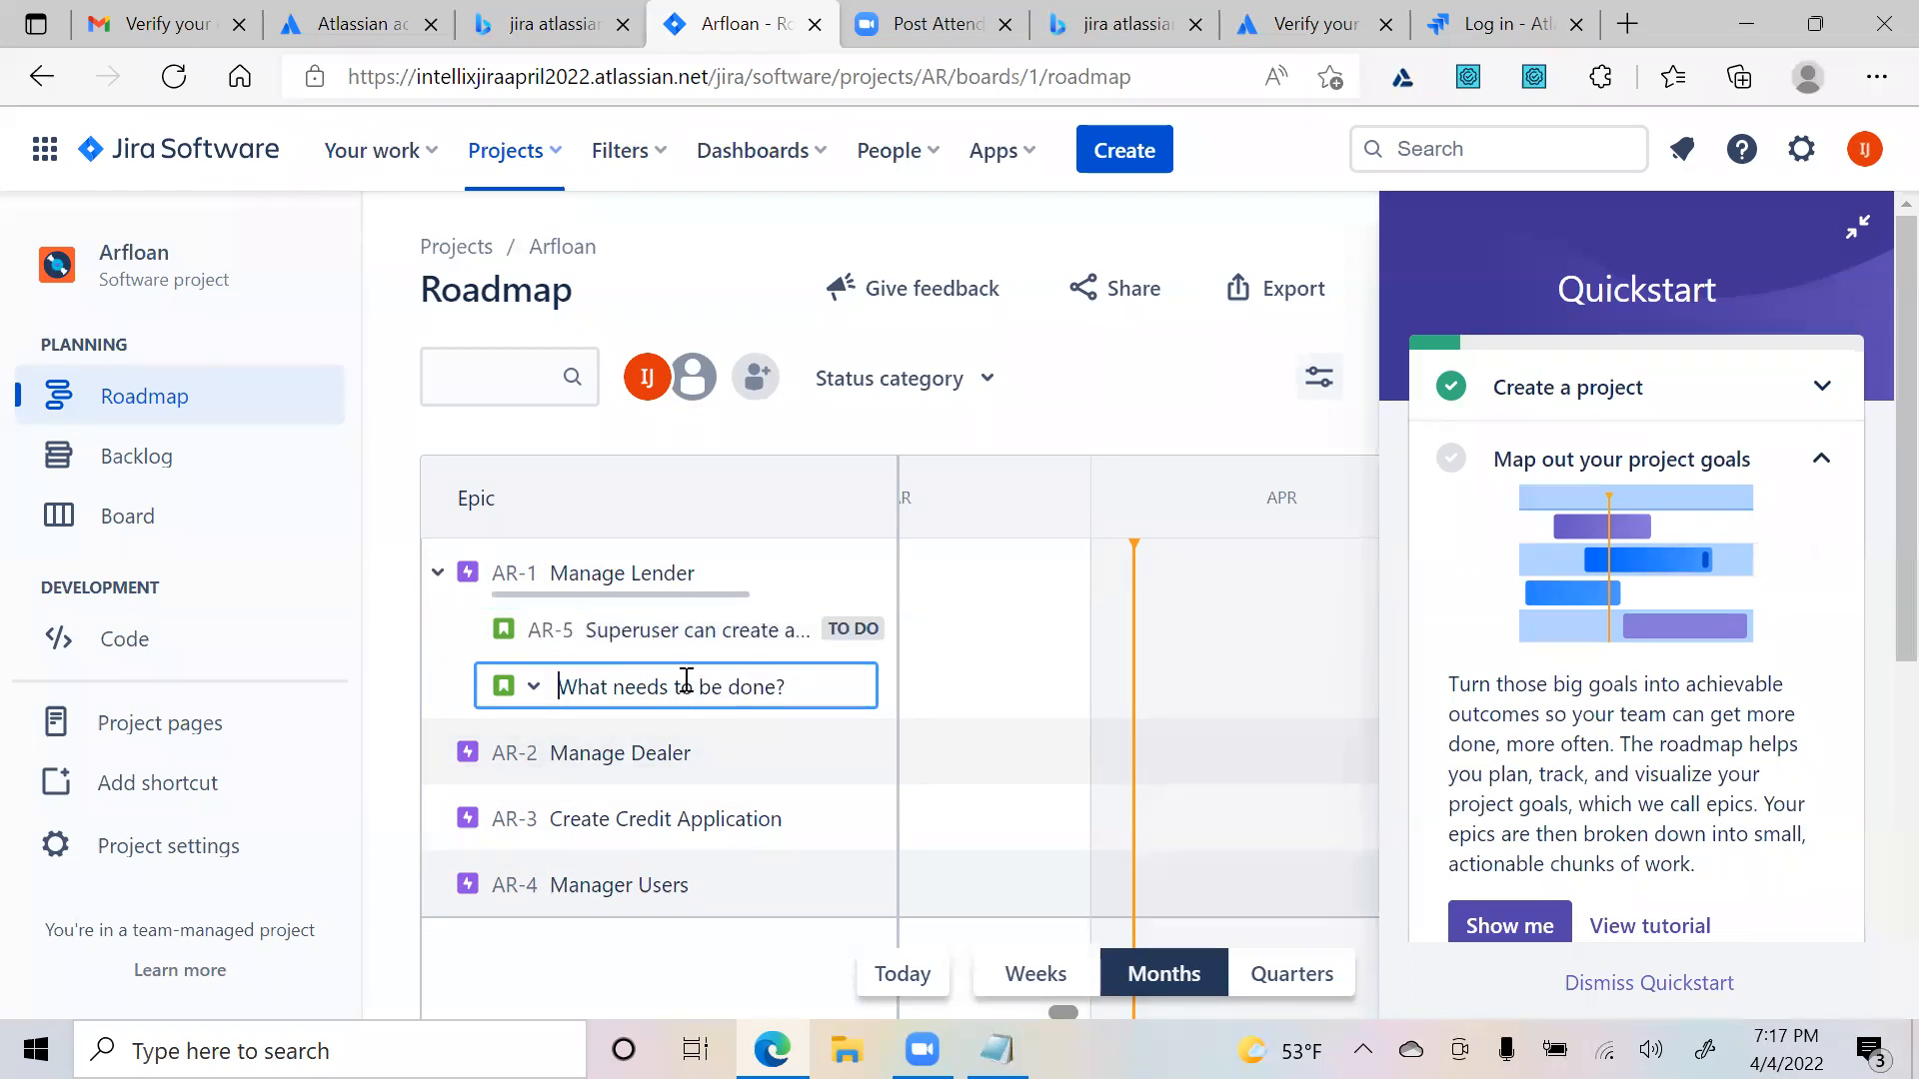
text(s)
key(BackSpace)
text(User )
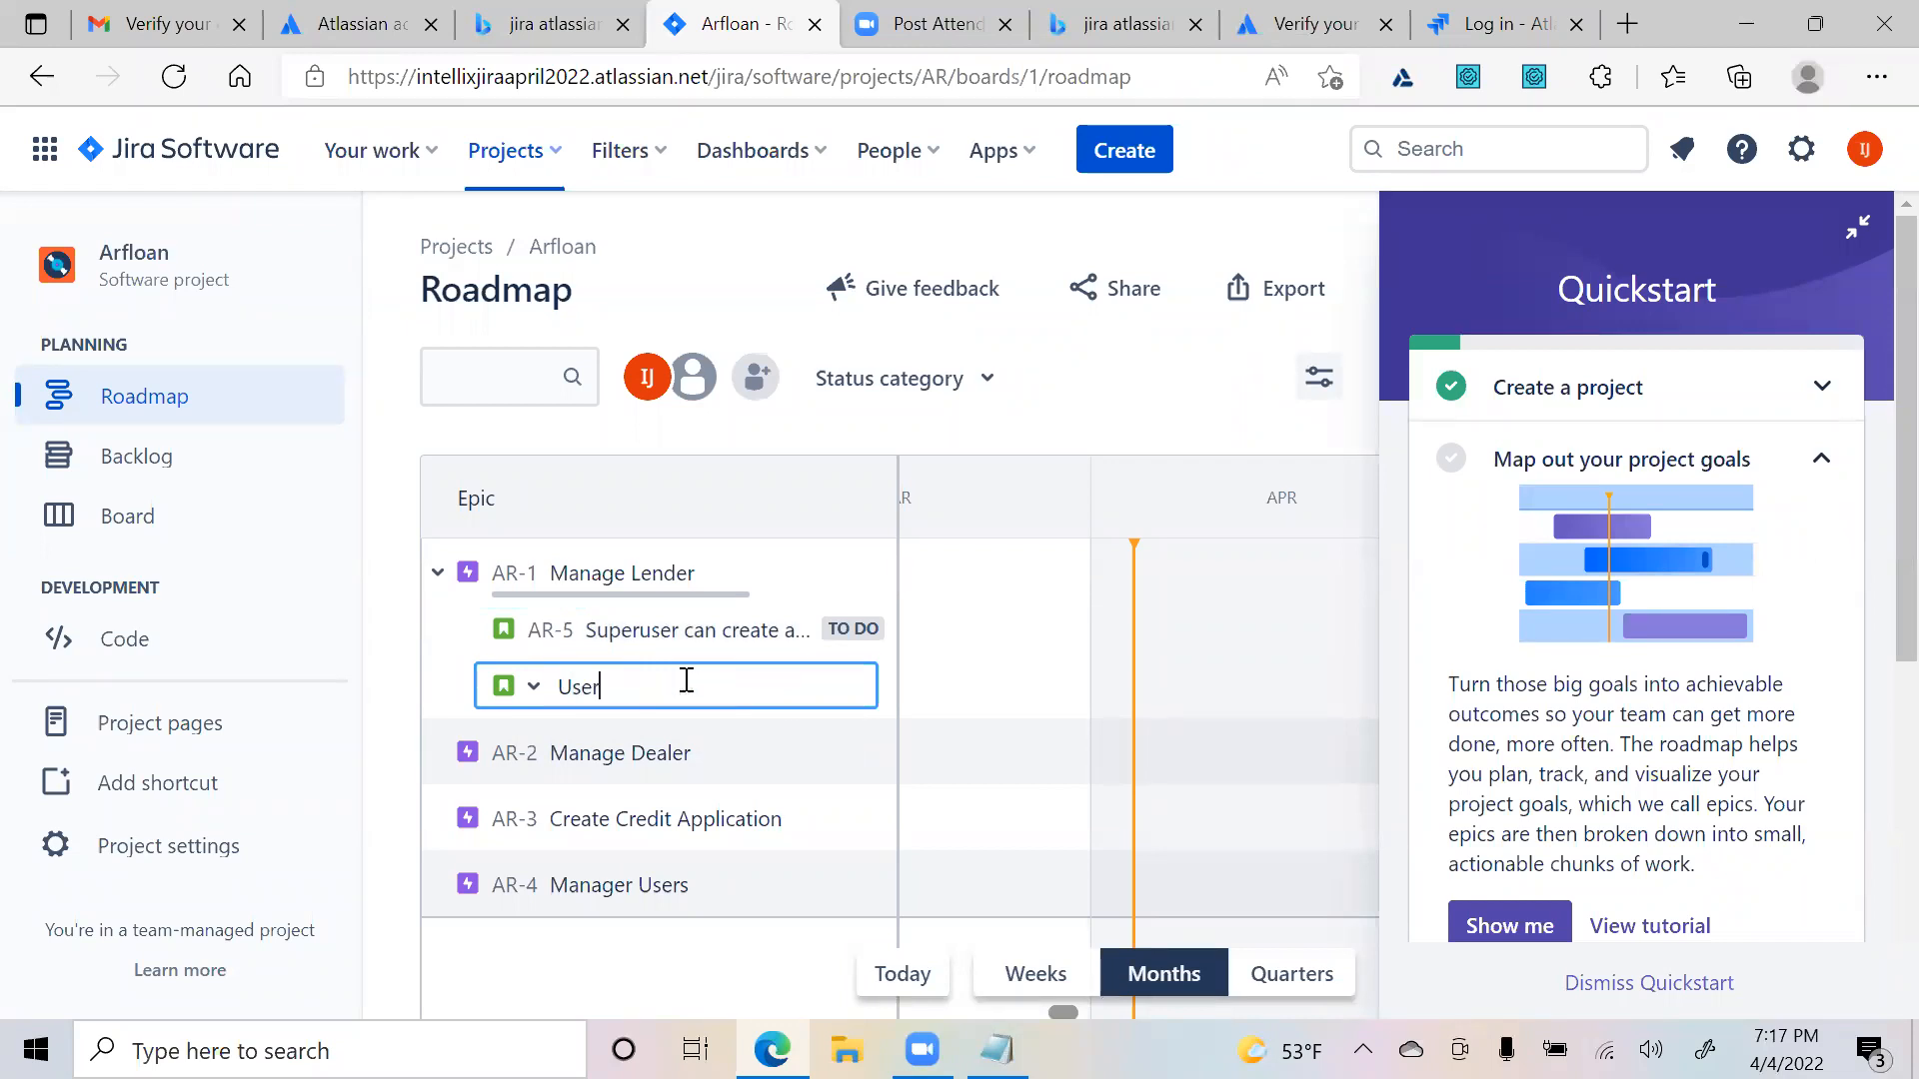
text(can search lender by lender name)
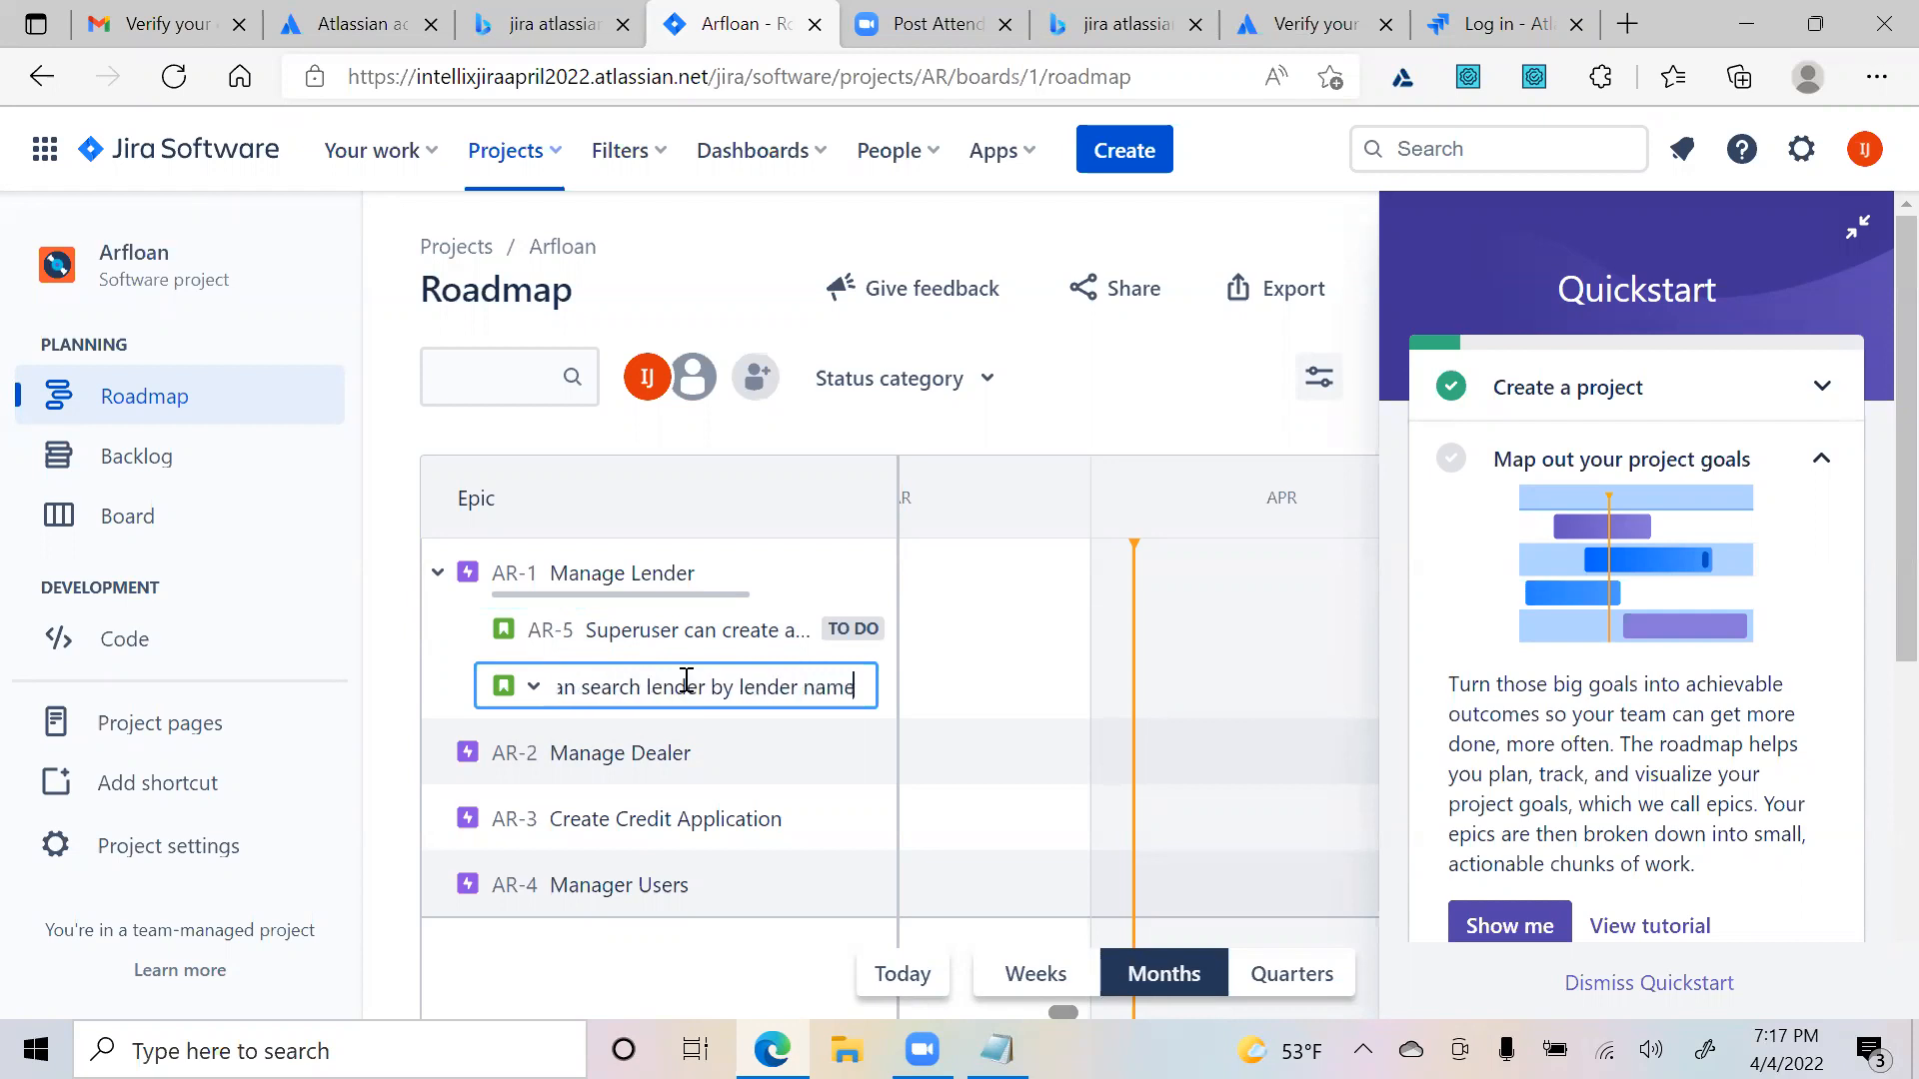
key(Return)
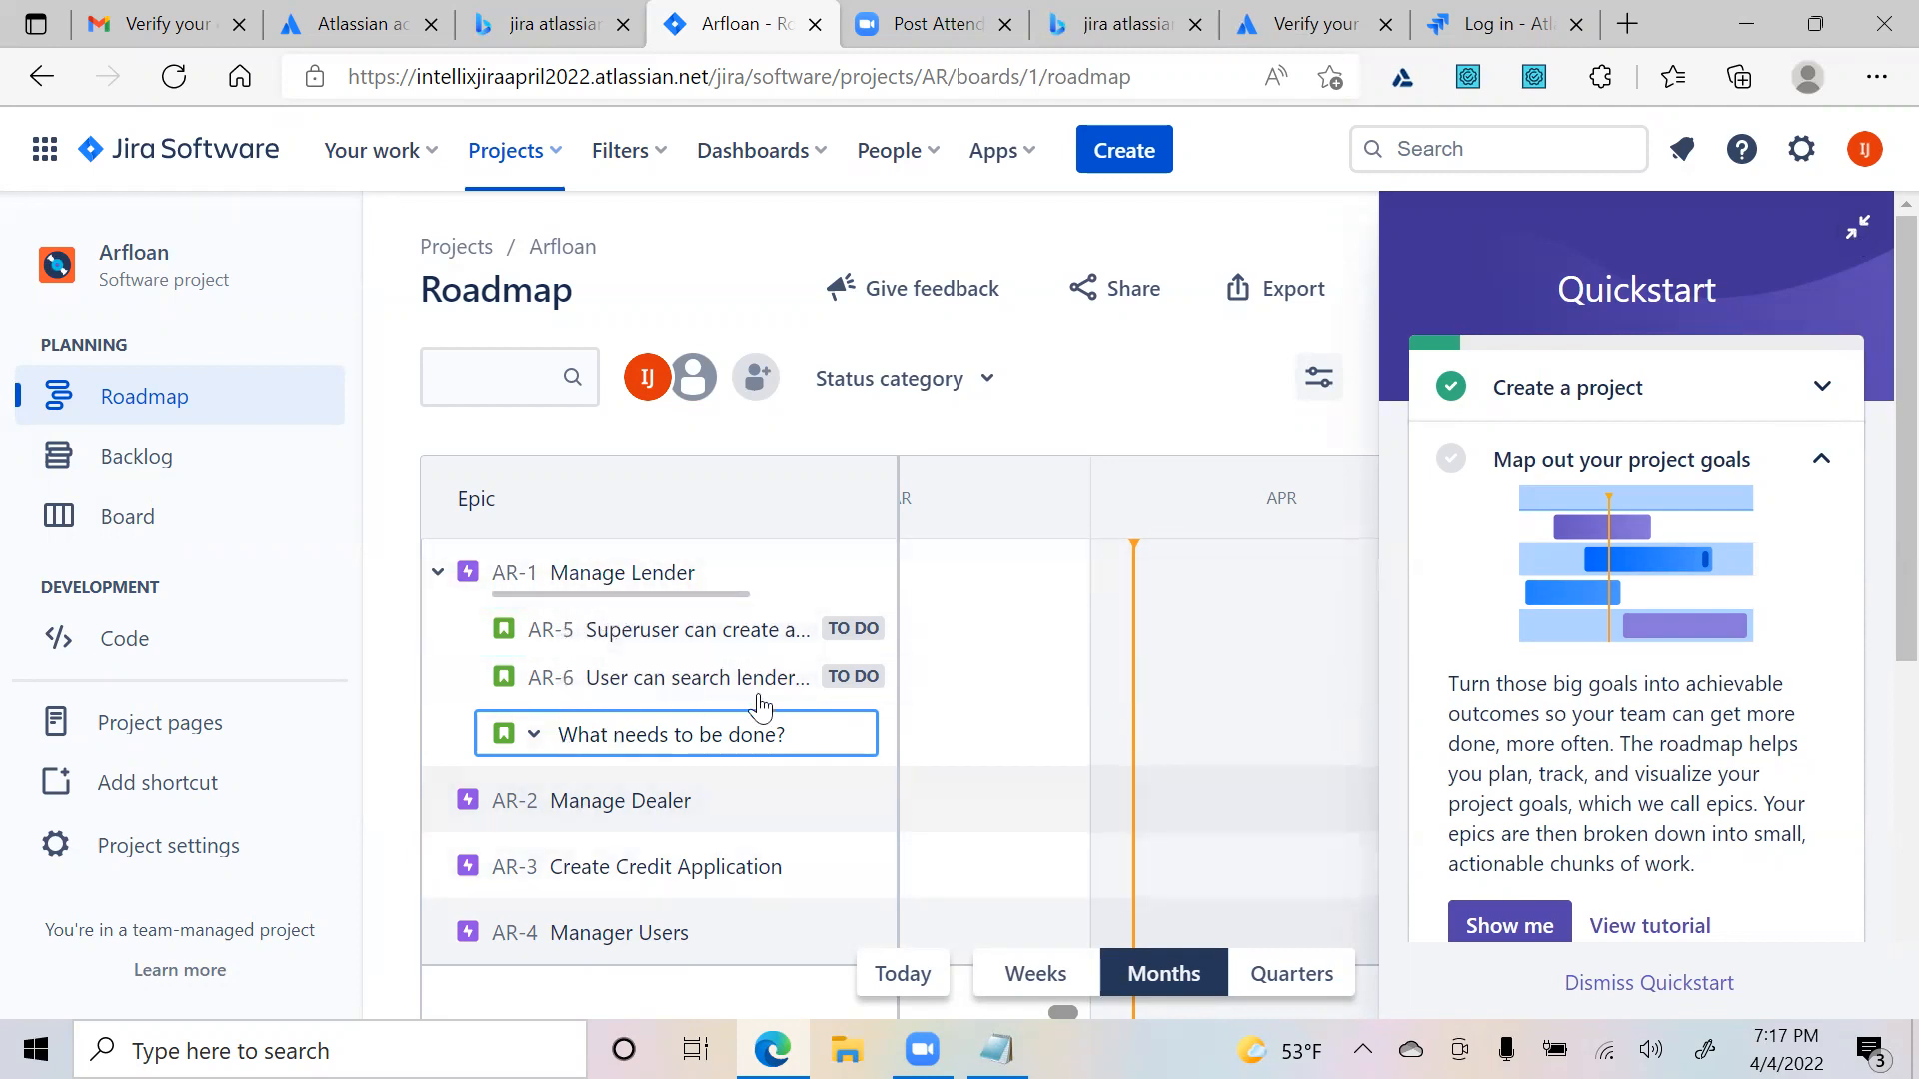
click(694, 652)
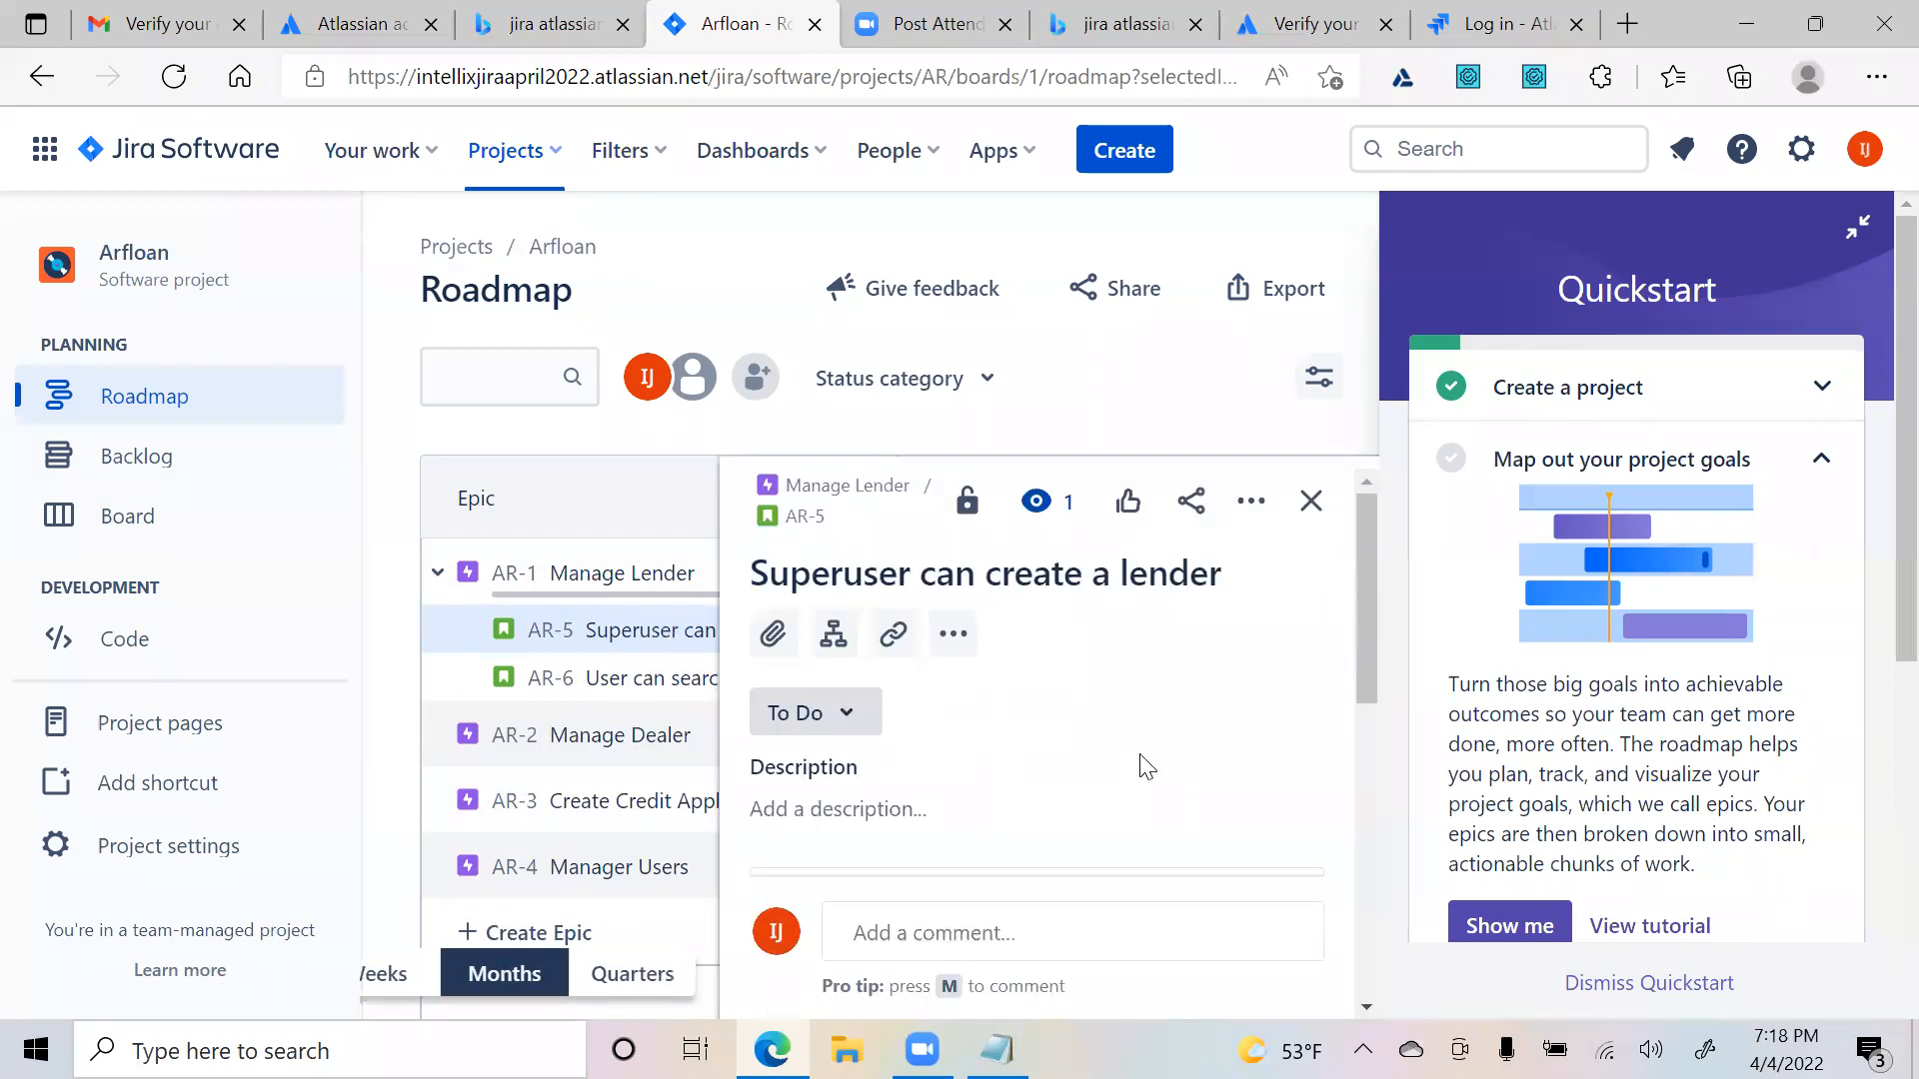
scroll(1140, 766, down, 5)
scroll(1129, 779, down, 3)
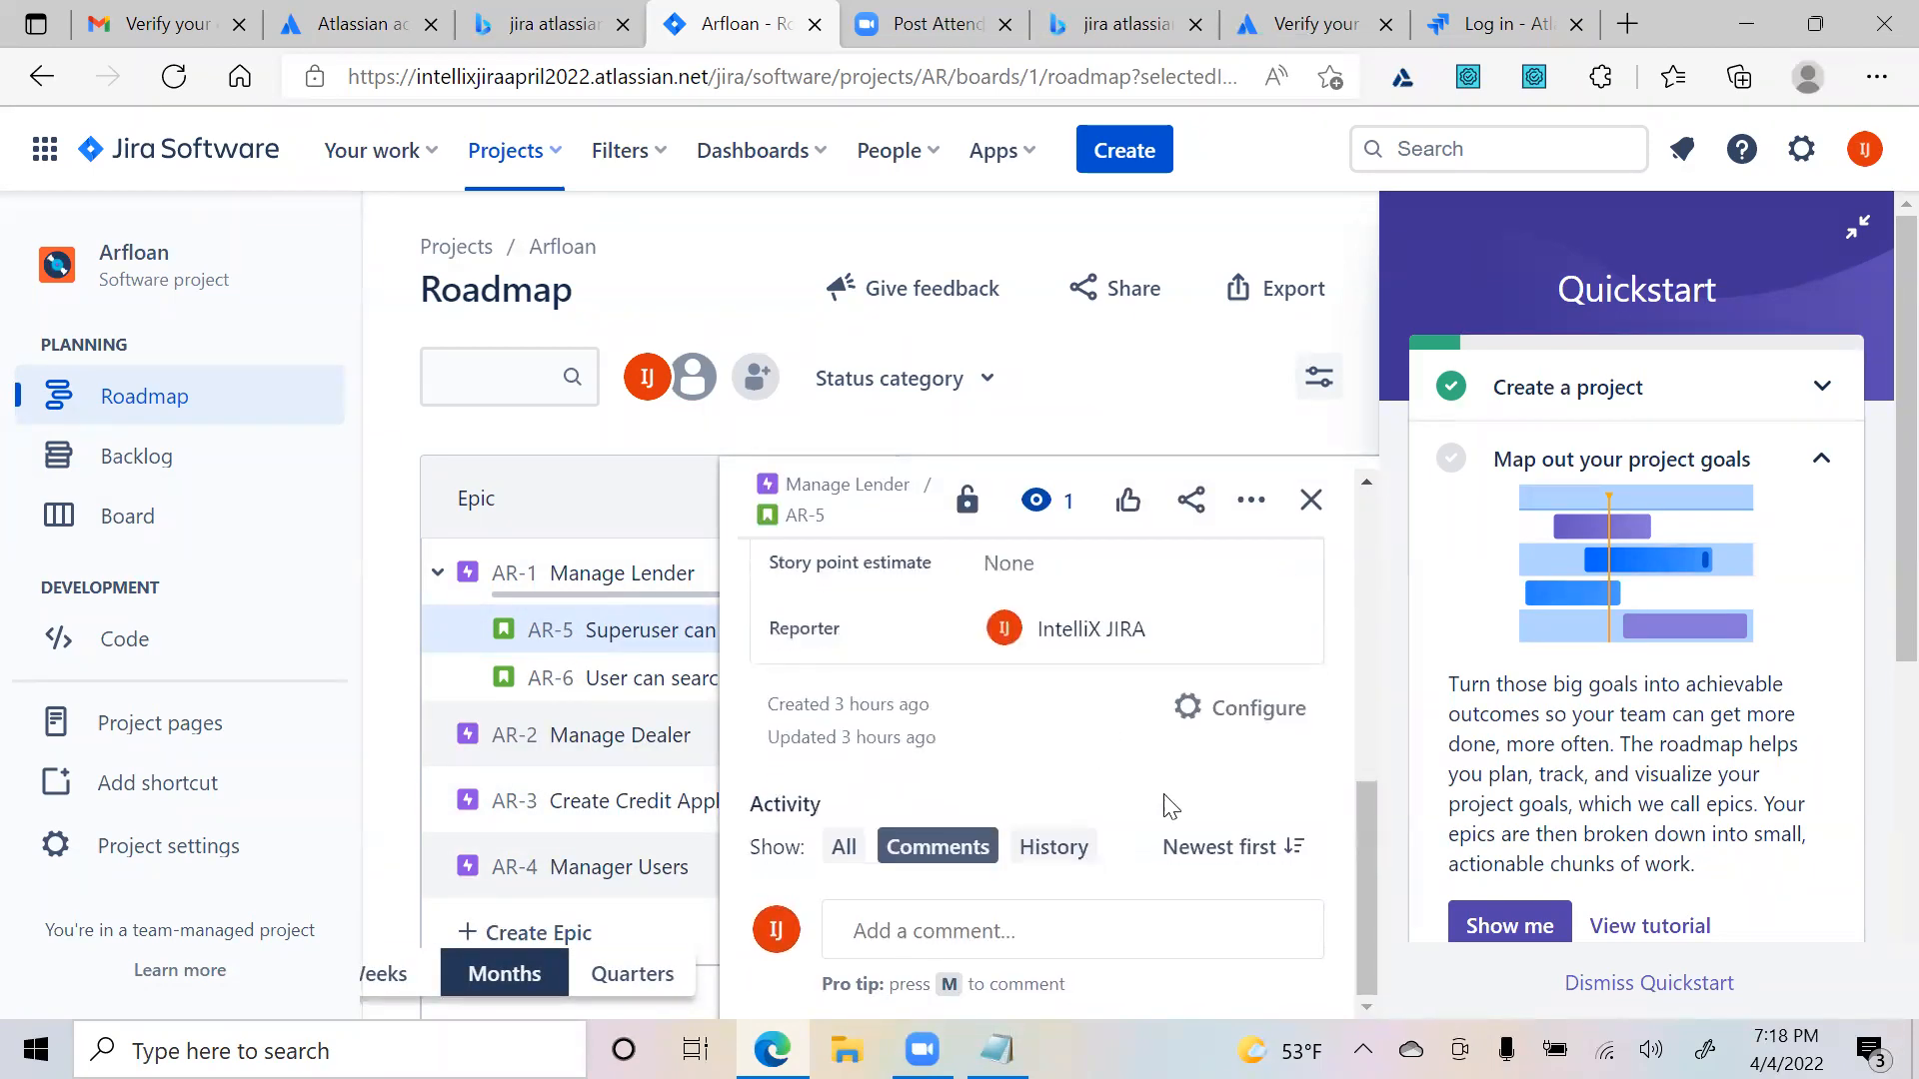
scroll(1034, 740, up, 10)
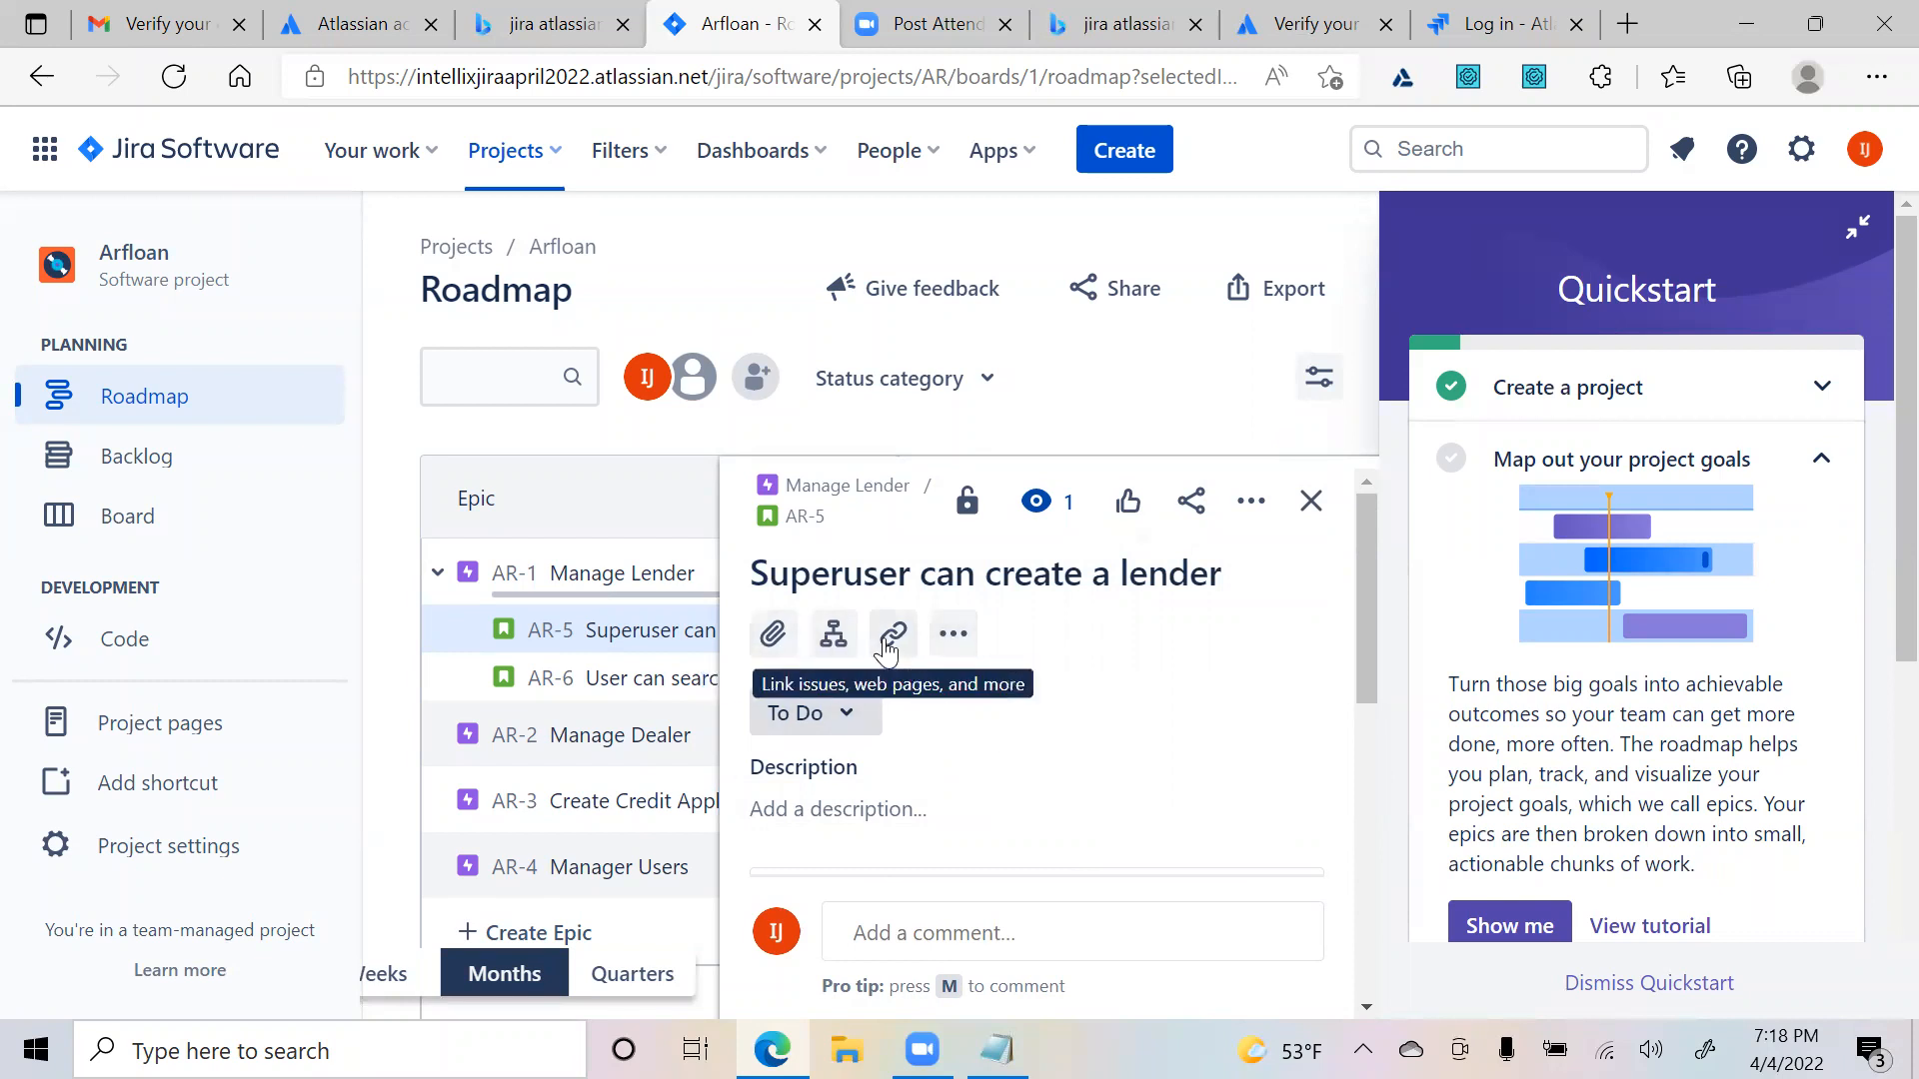
click(953, 633)
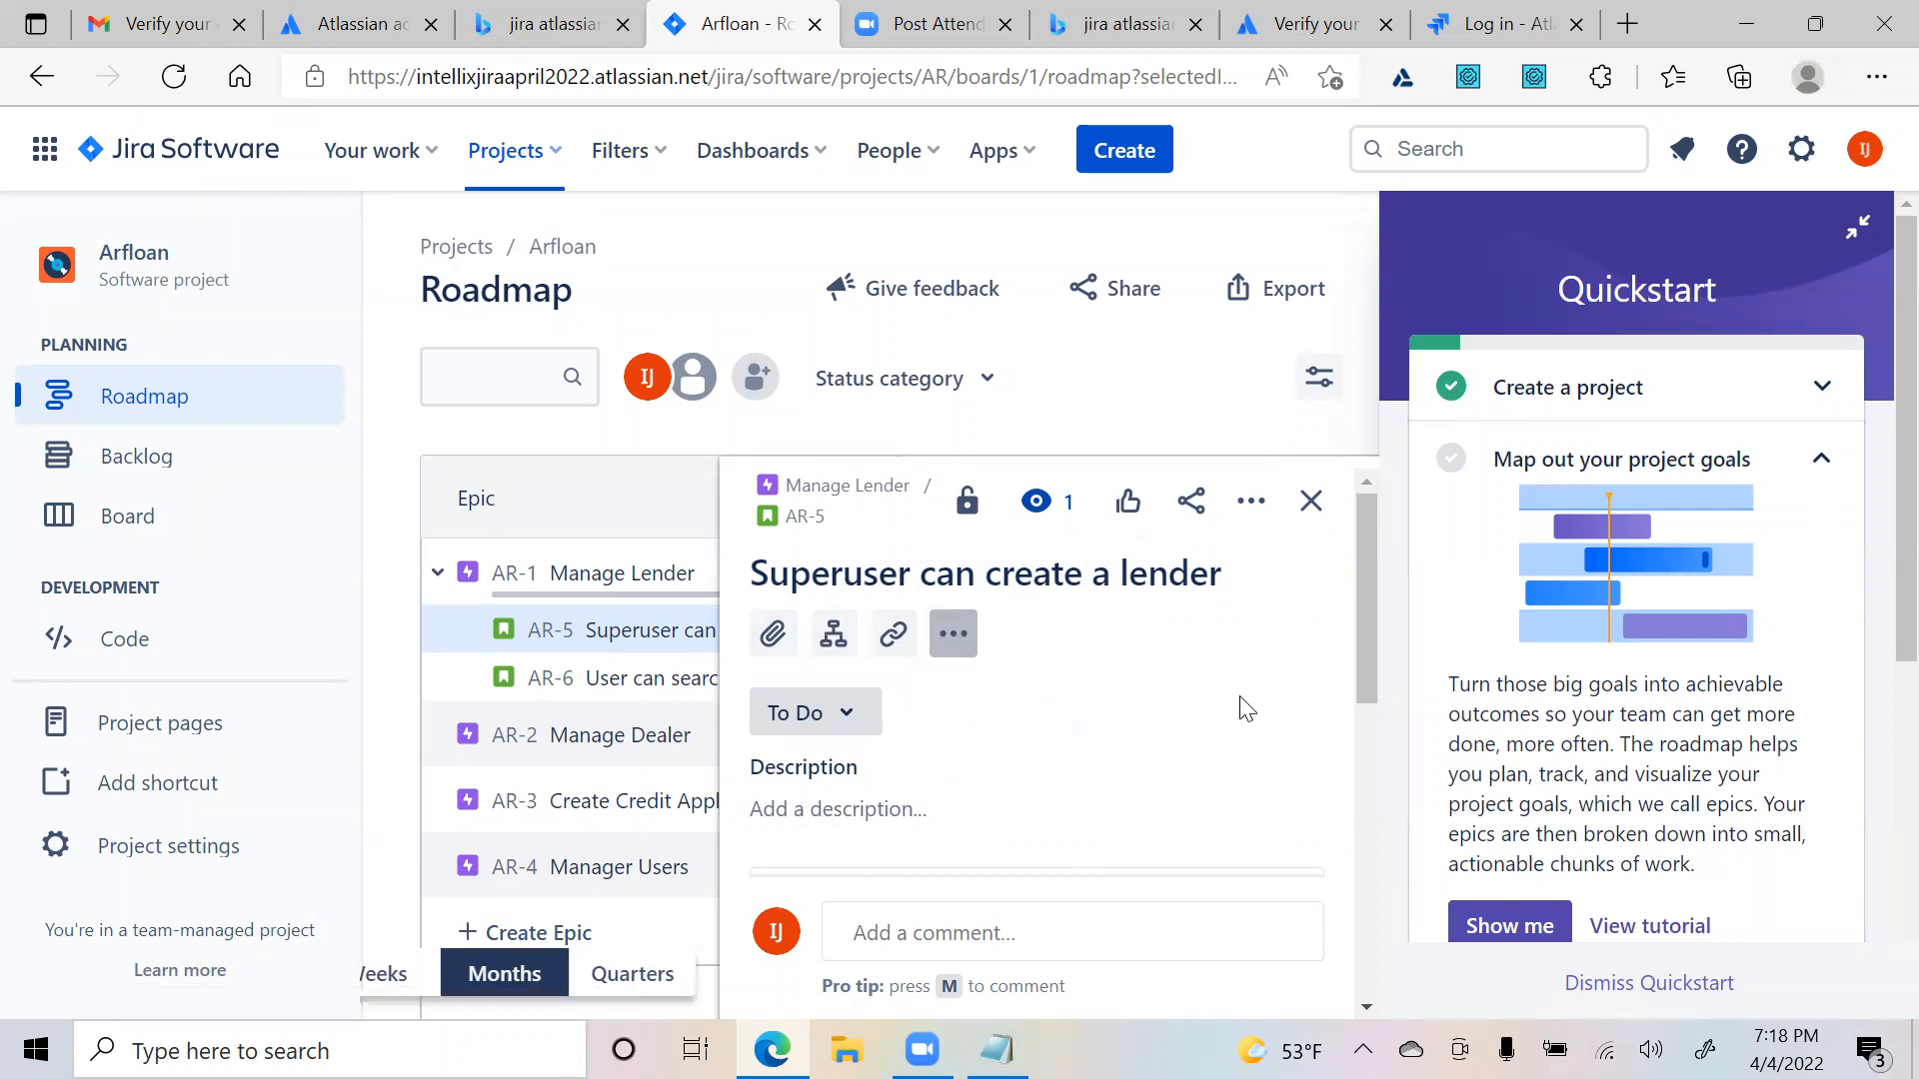
scroll(1249, 710, down, 3)
scroll(1260, 719, up, 3)
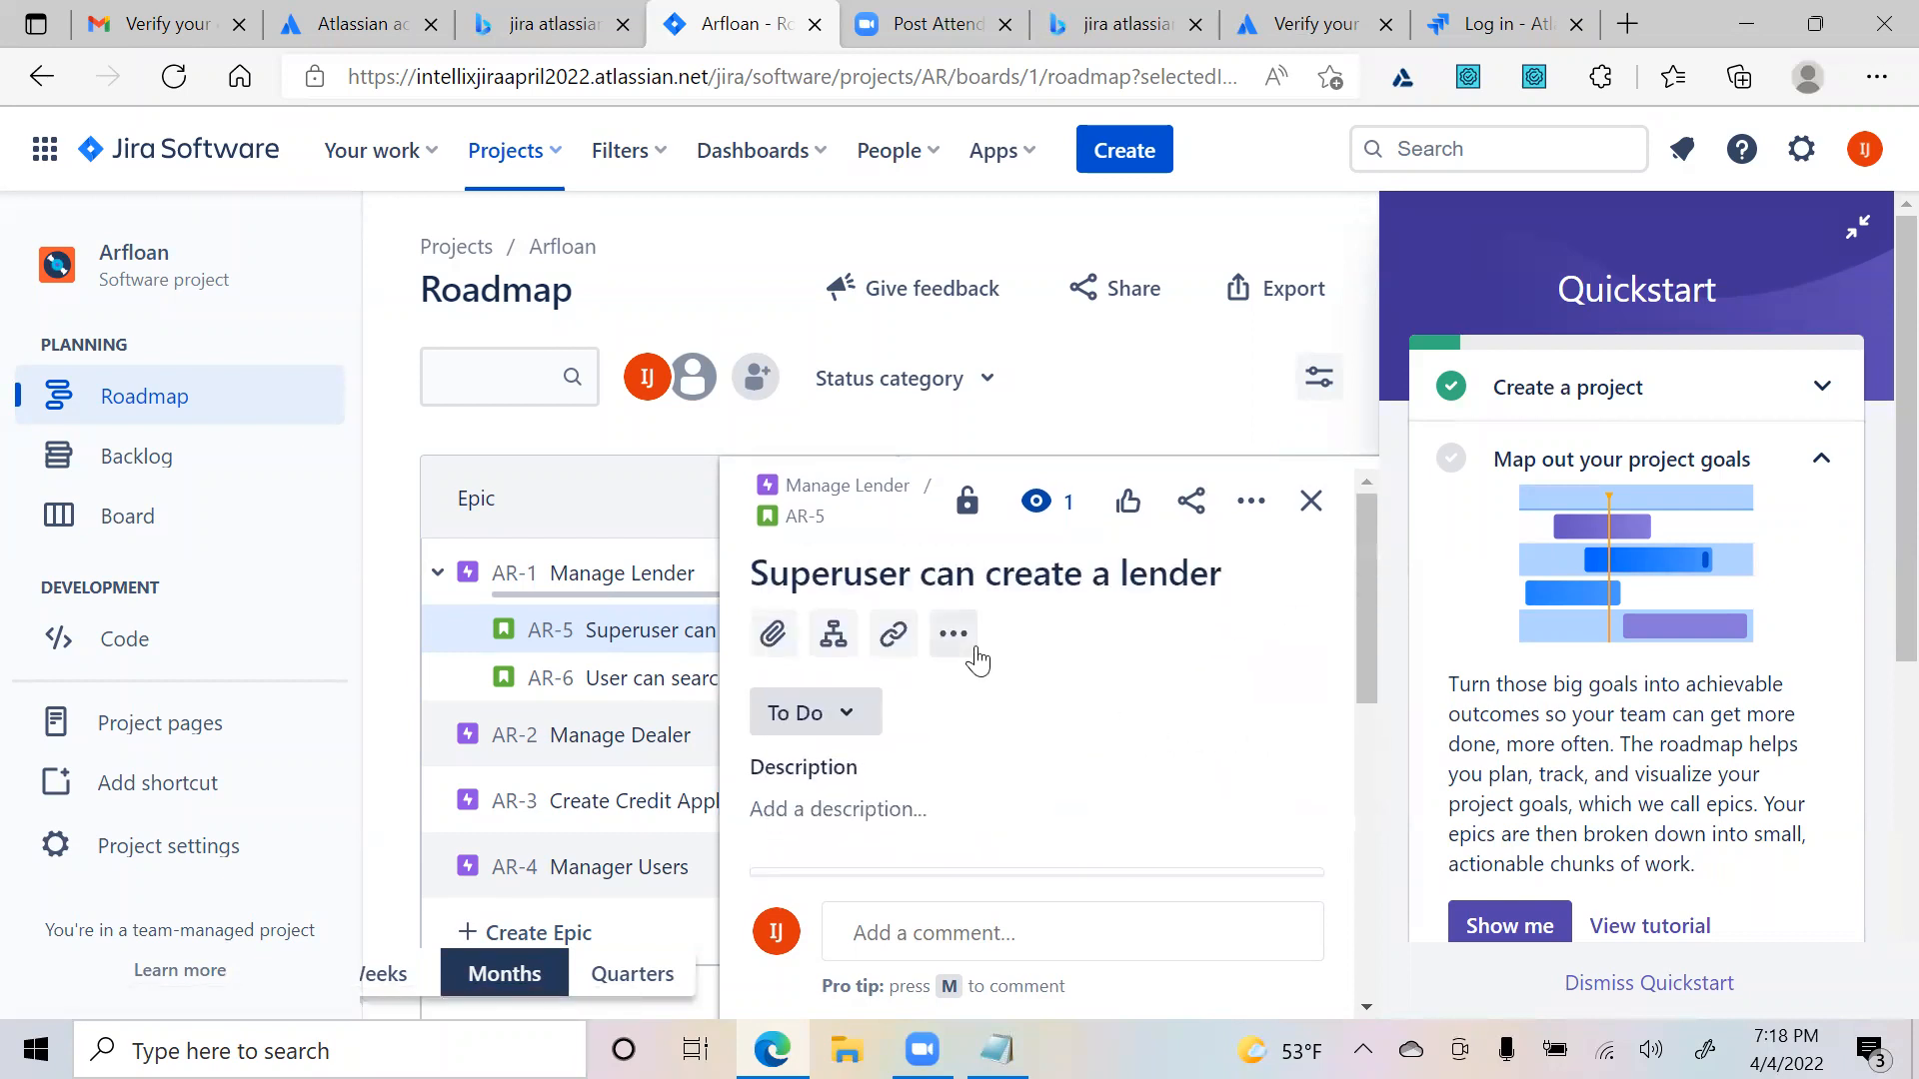
click(1310, 501)
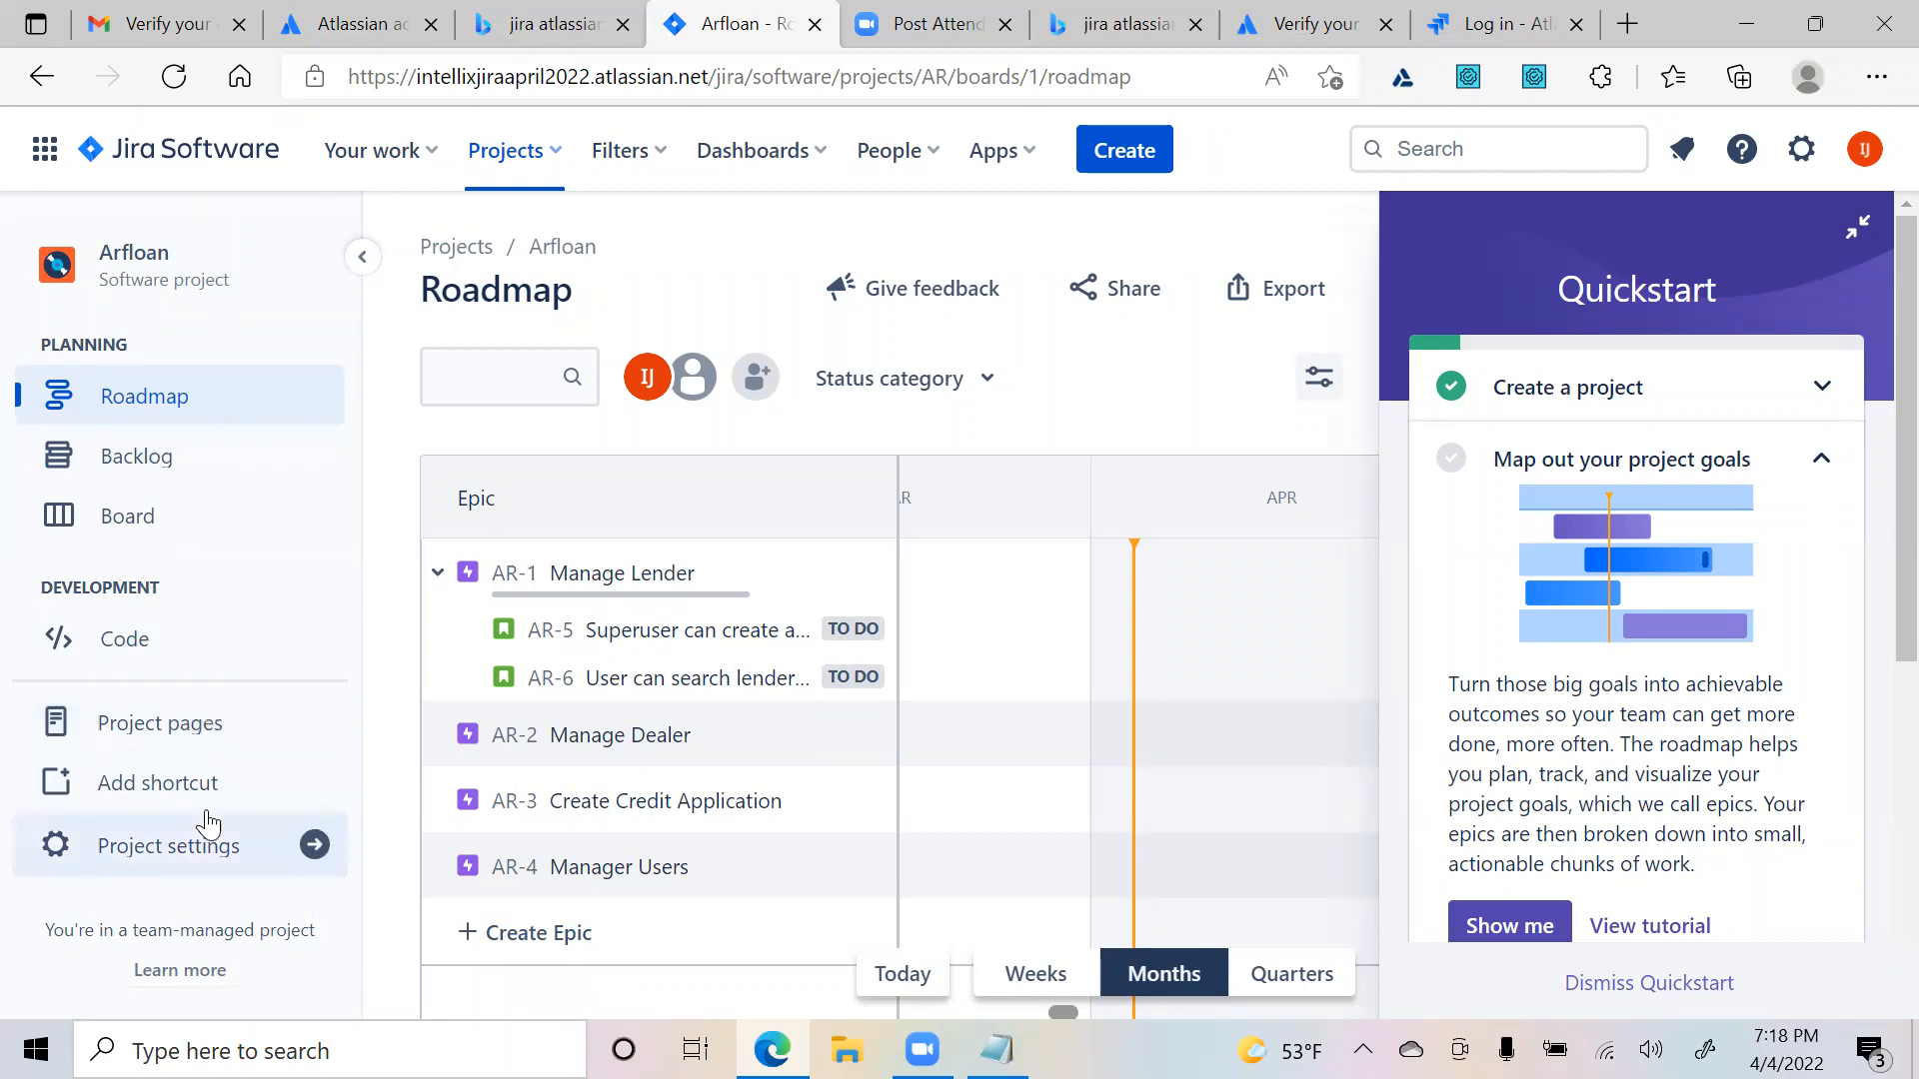
- Dismiss the Quickstart guide and open the Arfloan board to see no sprint has started
click(1621, 994)
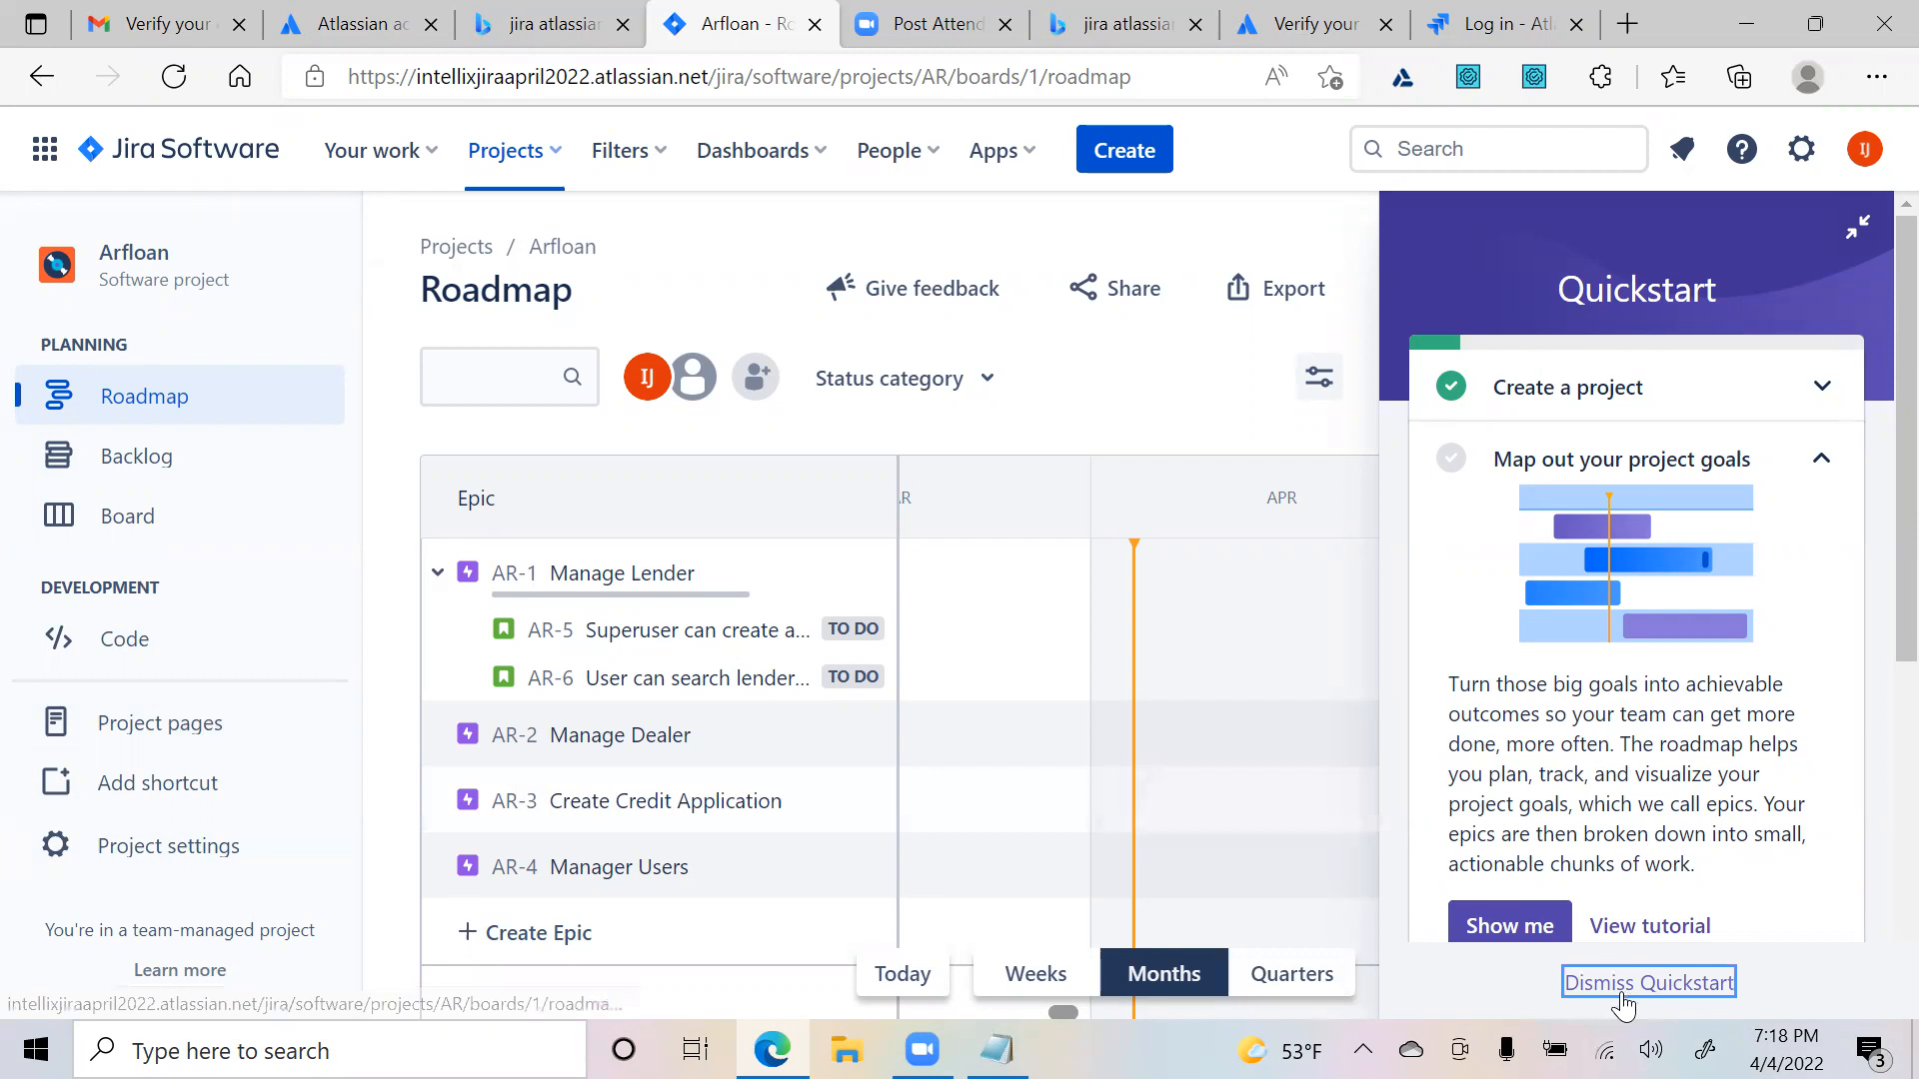
click(1661, 985)
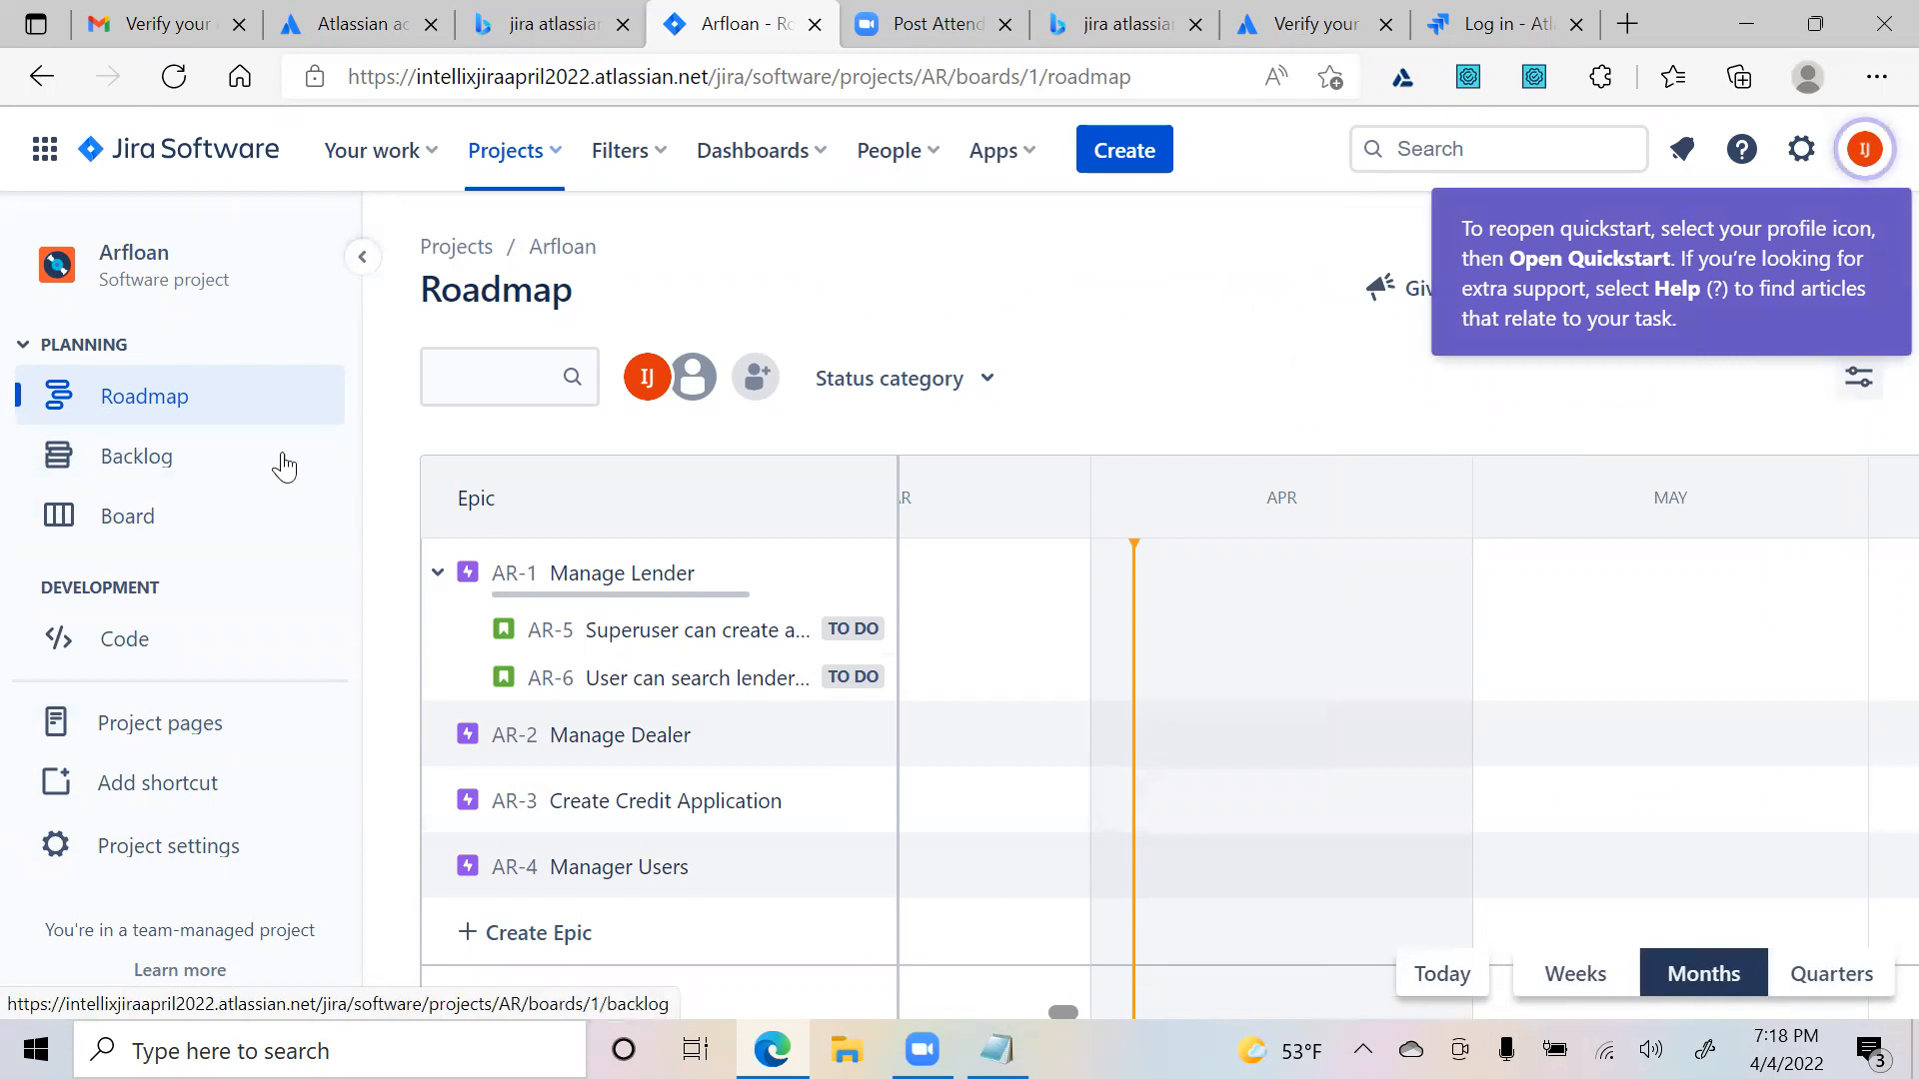
click(150, 534)
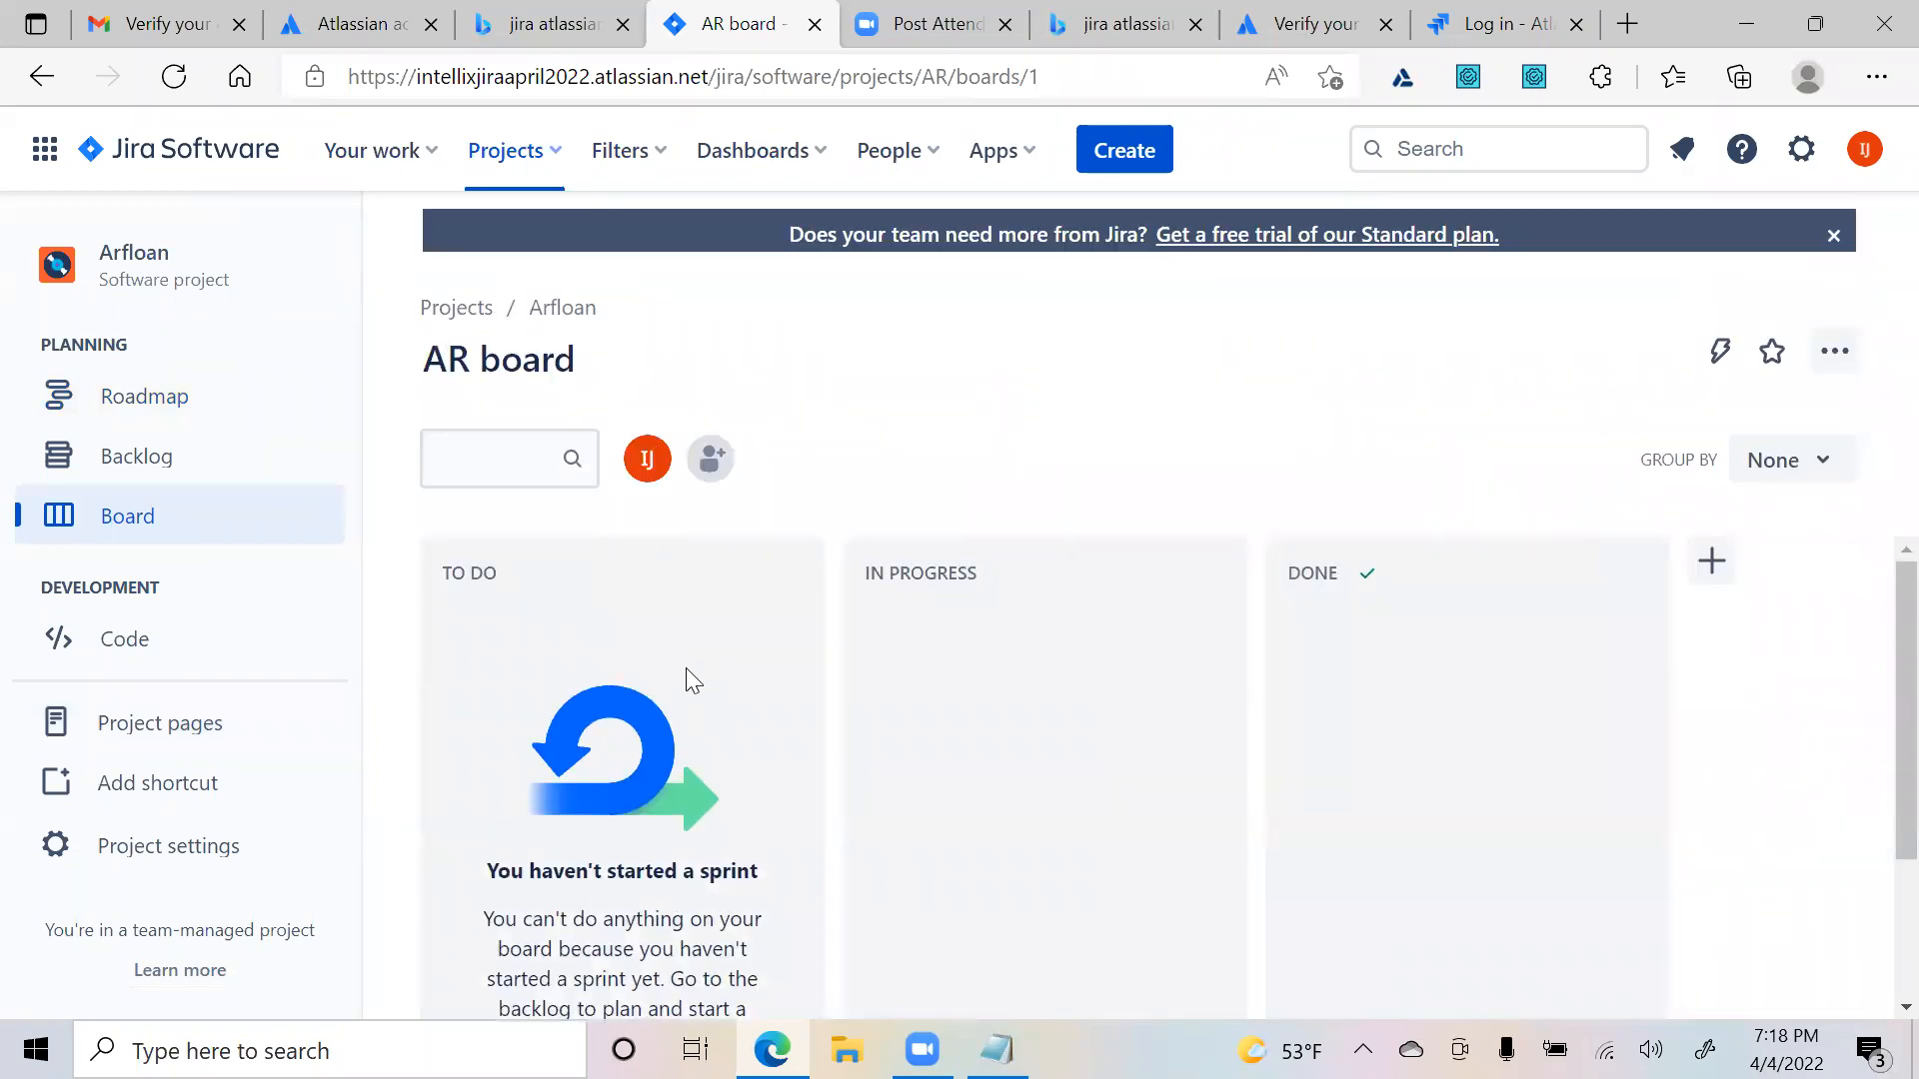
scroll(685, 719, down, 3)
scroll(671, 789, up, 2)
scroll(672, 789, down, 2)
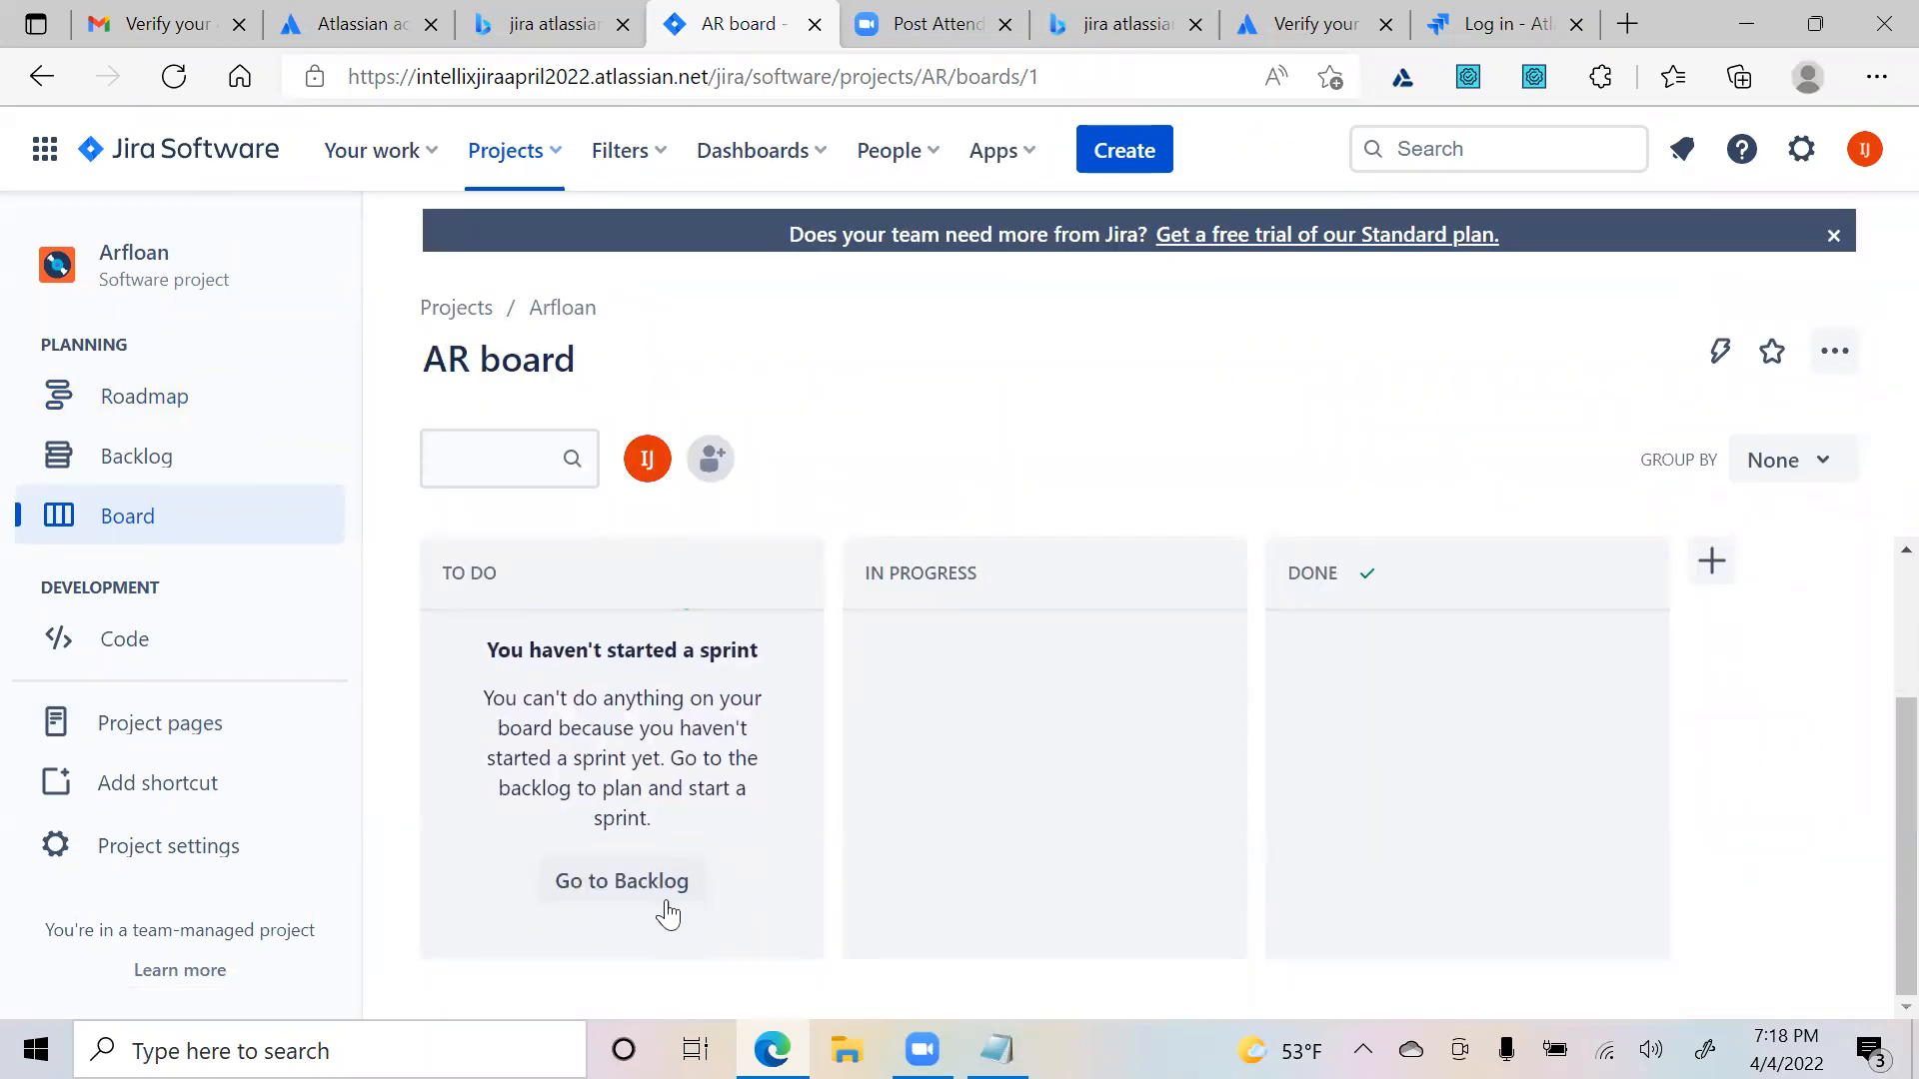
scroll(669, 909, up, 2)
scroll(678, 917, down, 2)
- From the backlog, give AR Sprint 1 custom dates of 4/4/2022 to 4/30/2022 and update it
click(614, 882)
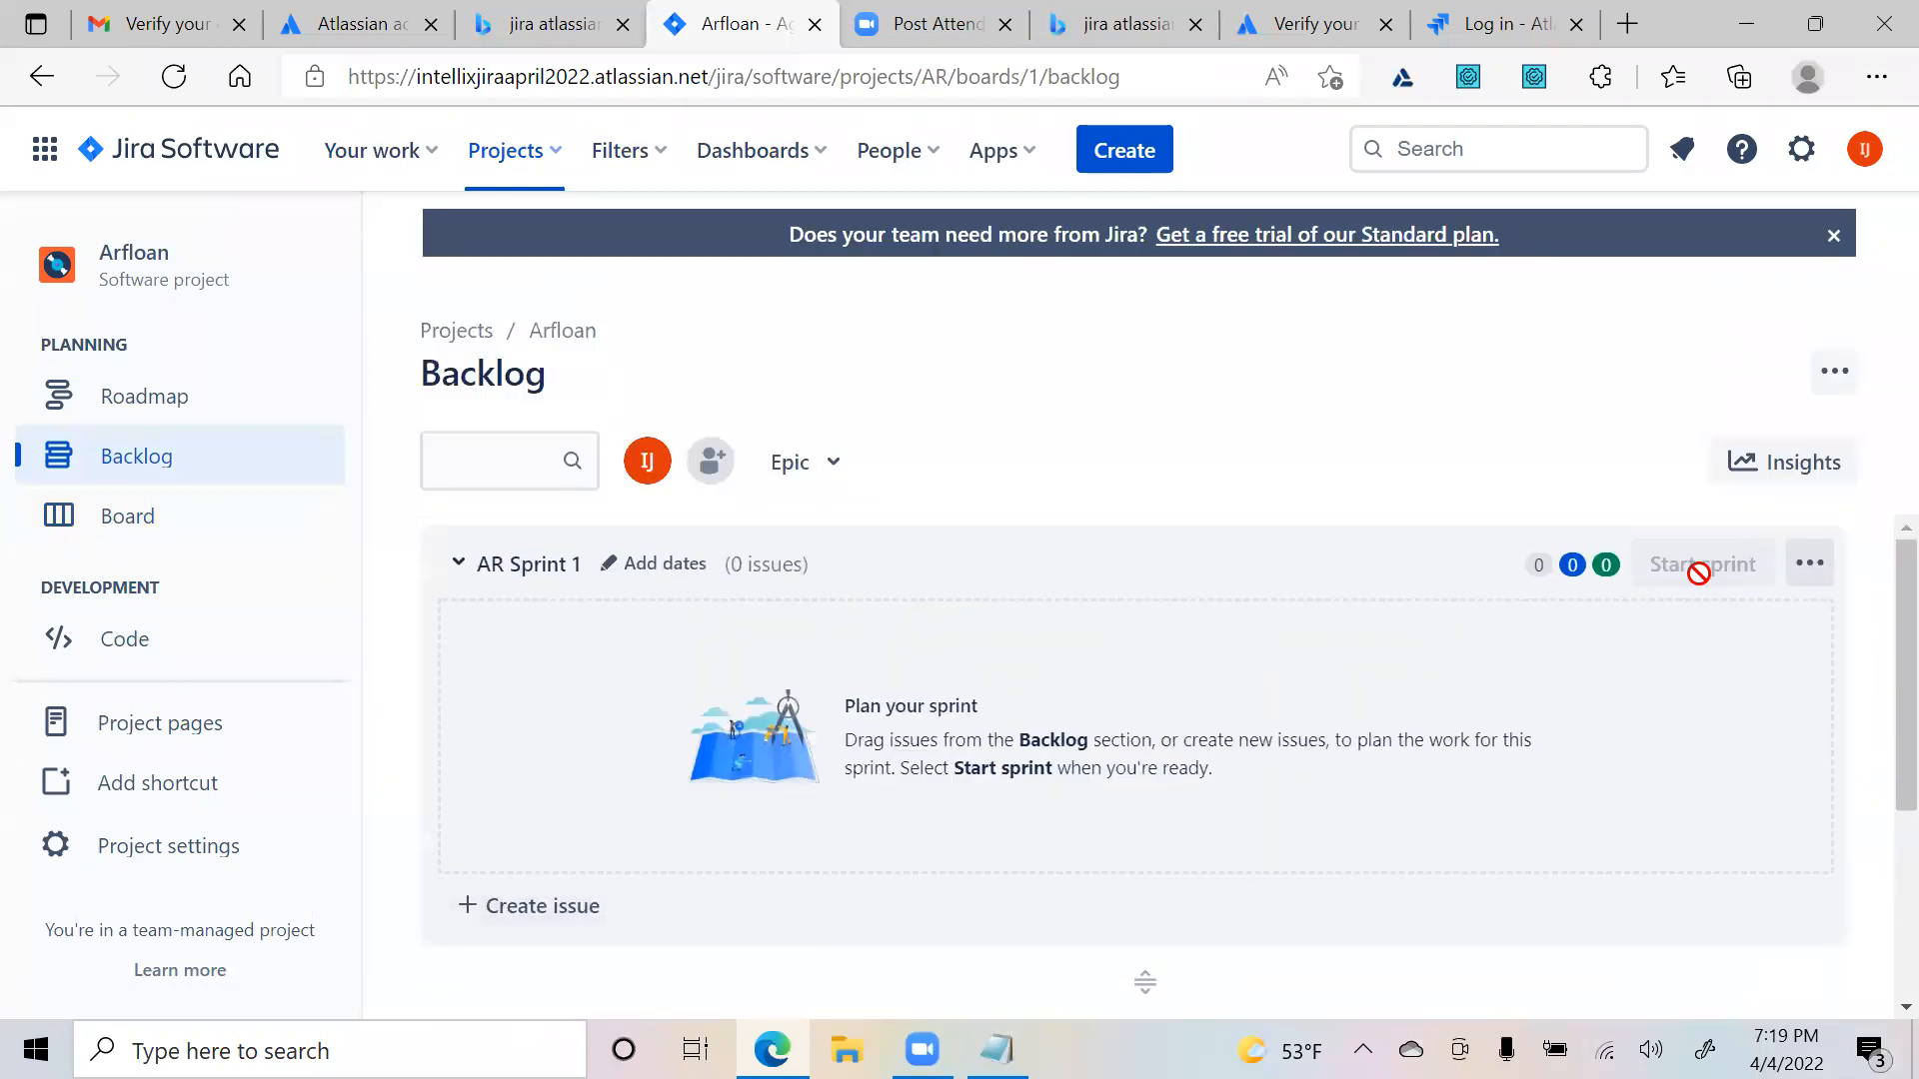
click(1810, 563)
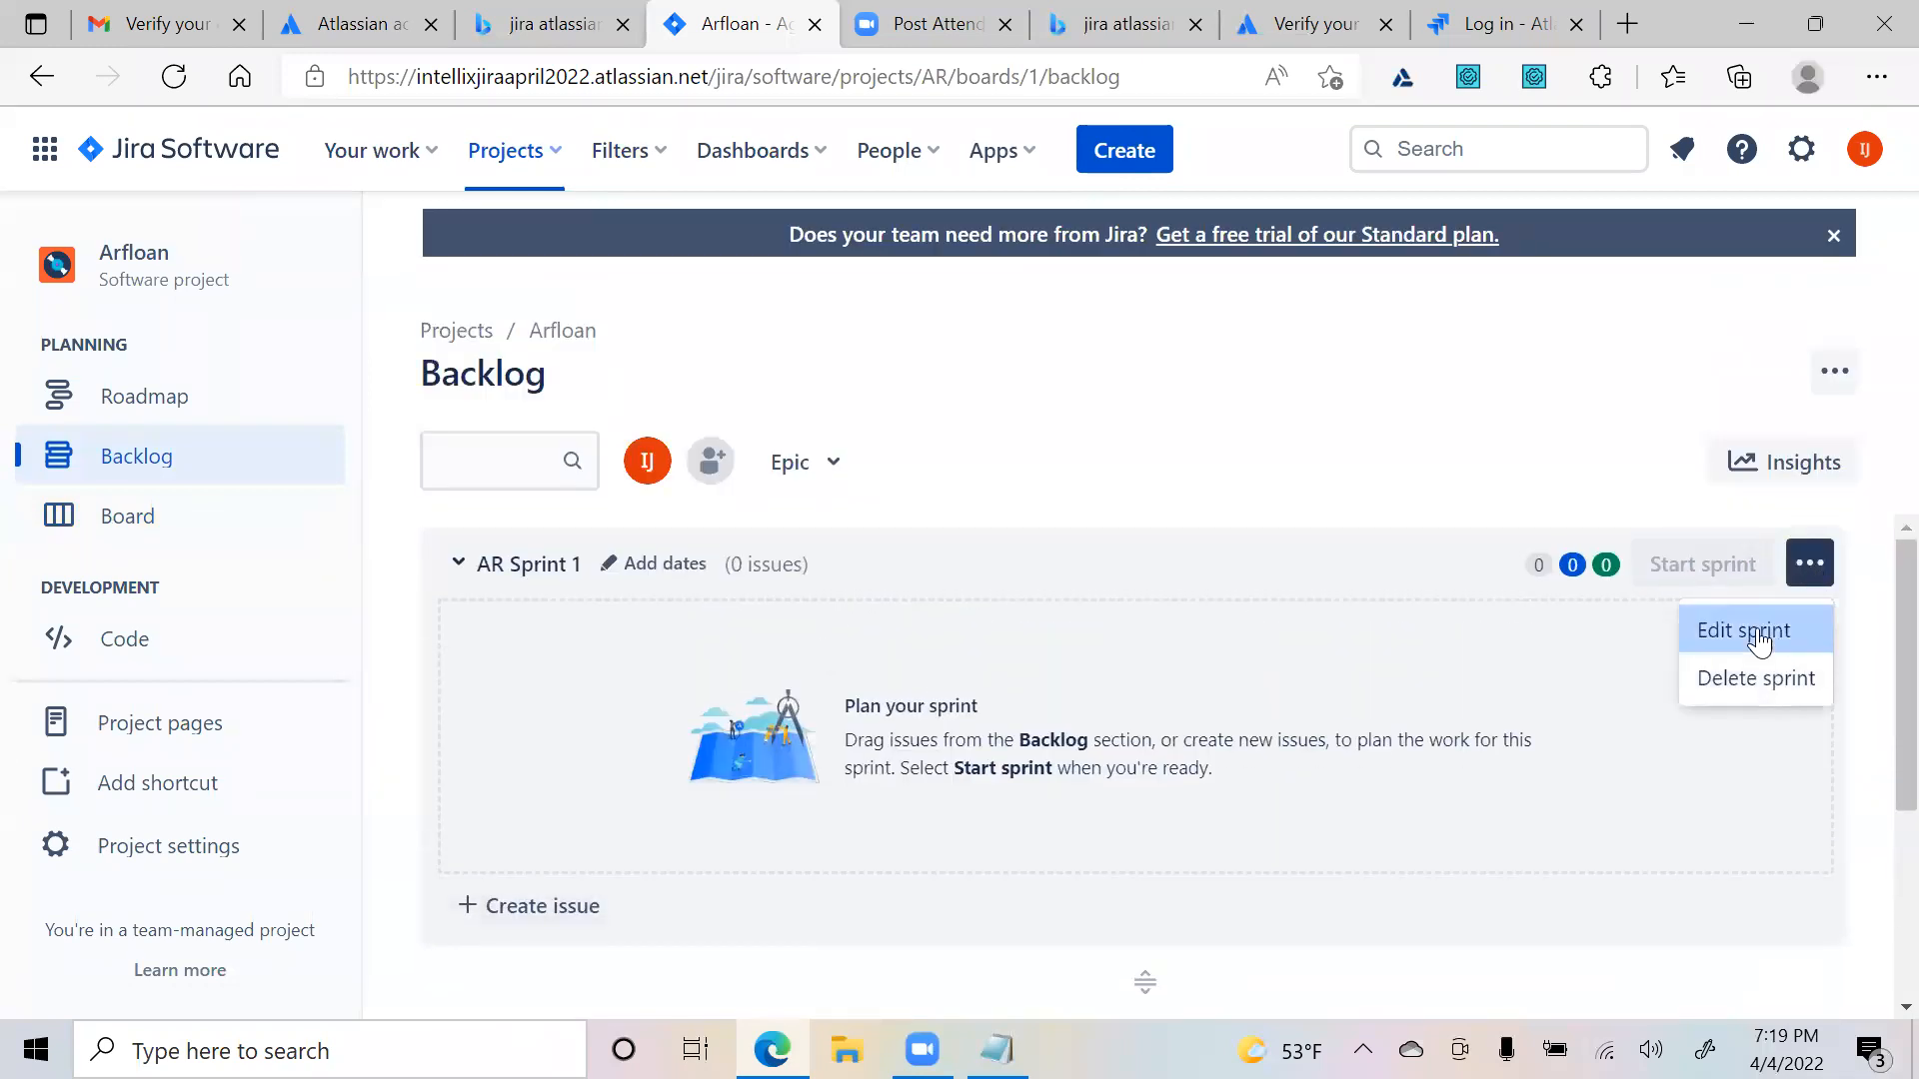
click(780, 684)
click(632, 564)
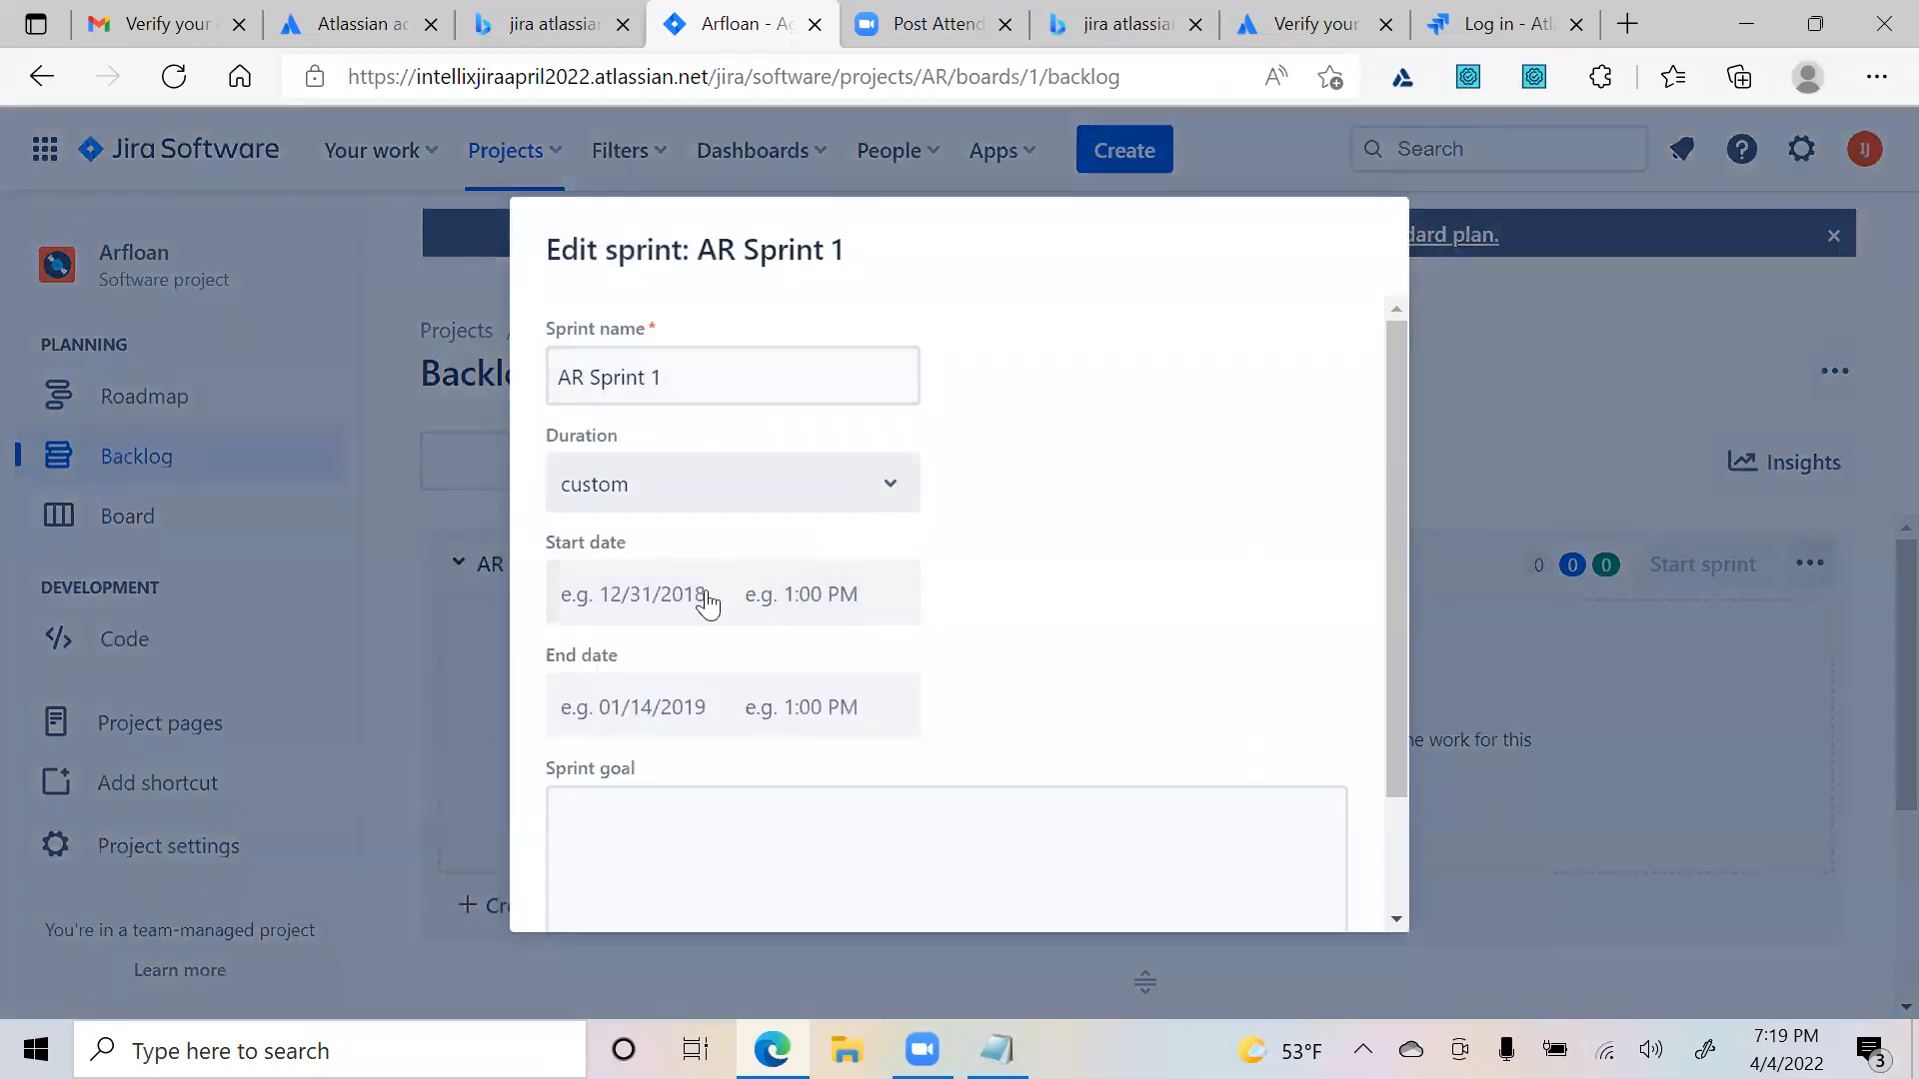
click(621, 592)
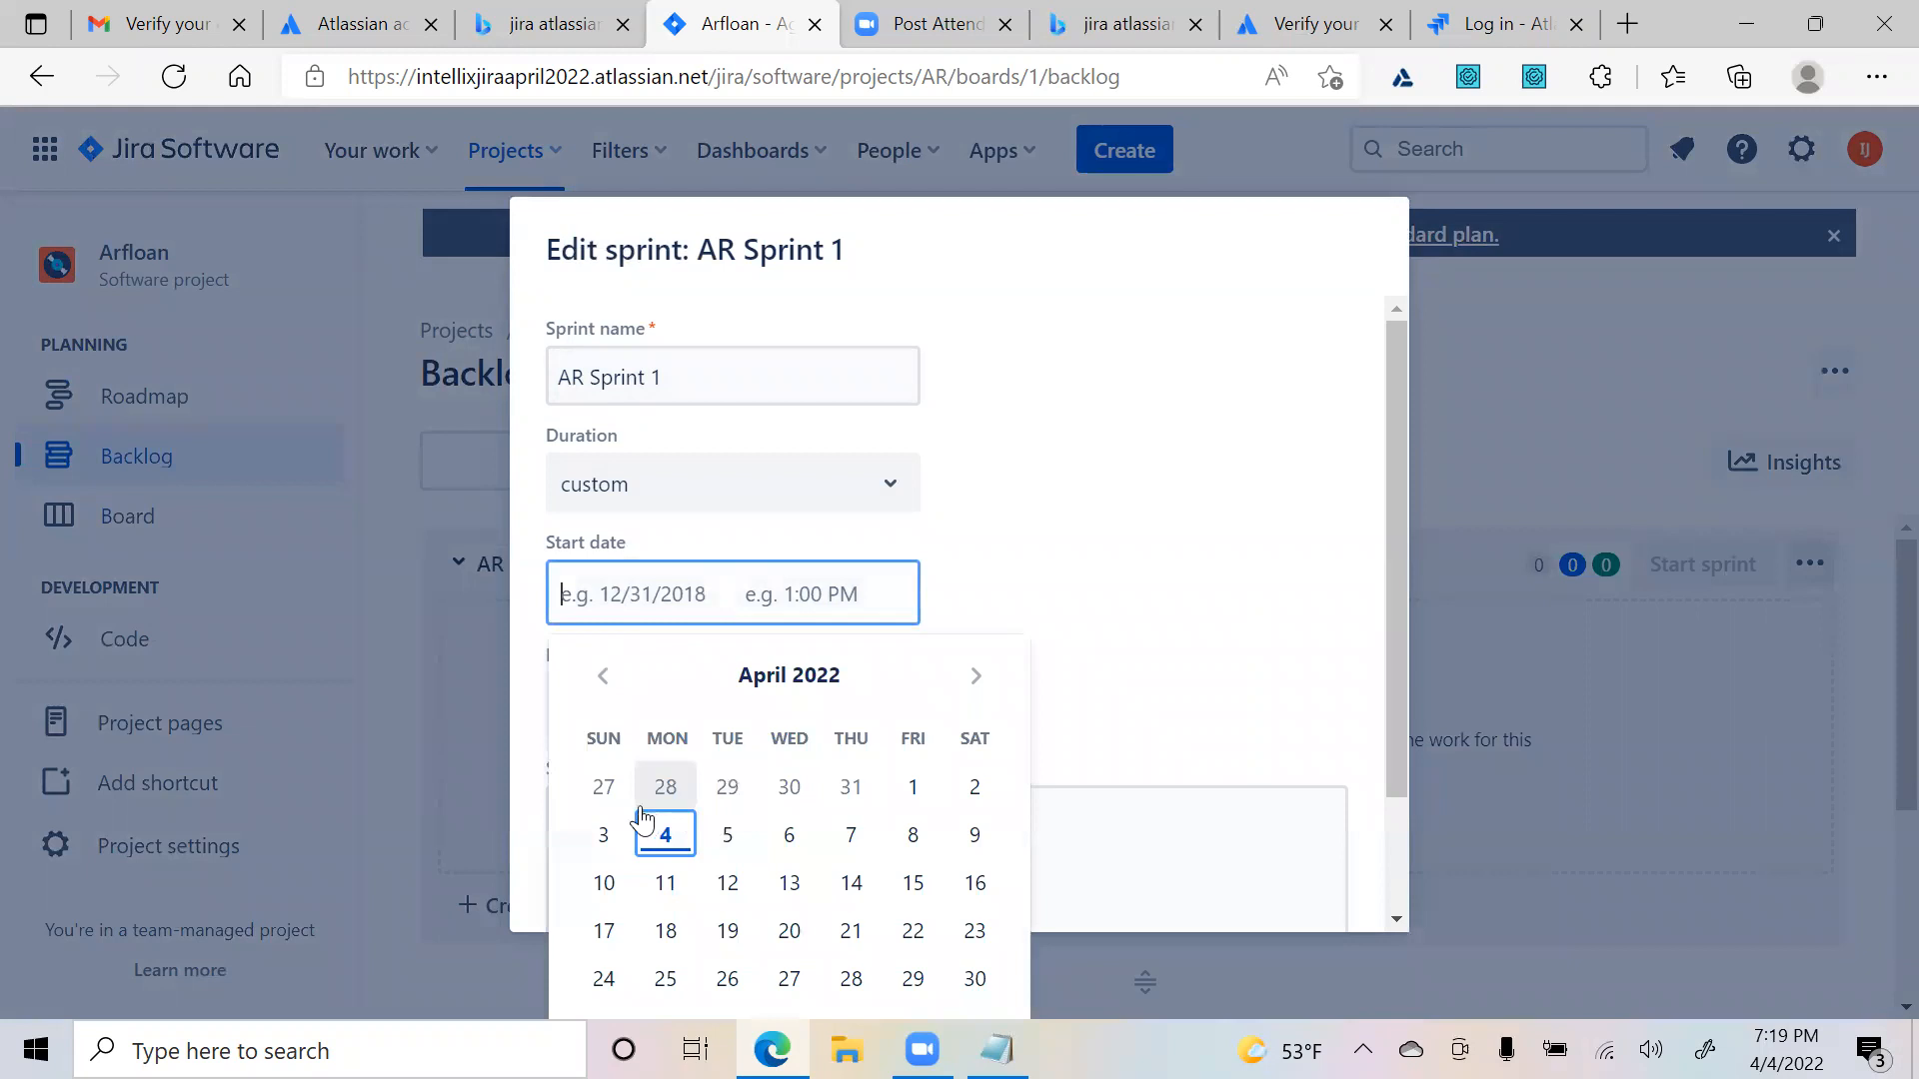
click(666, 840)
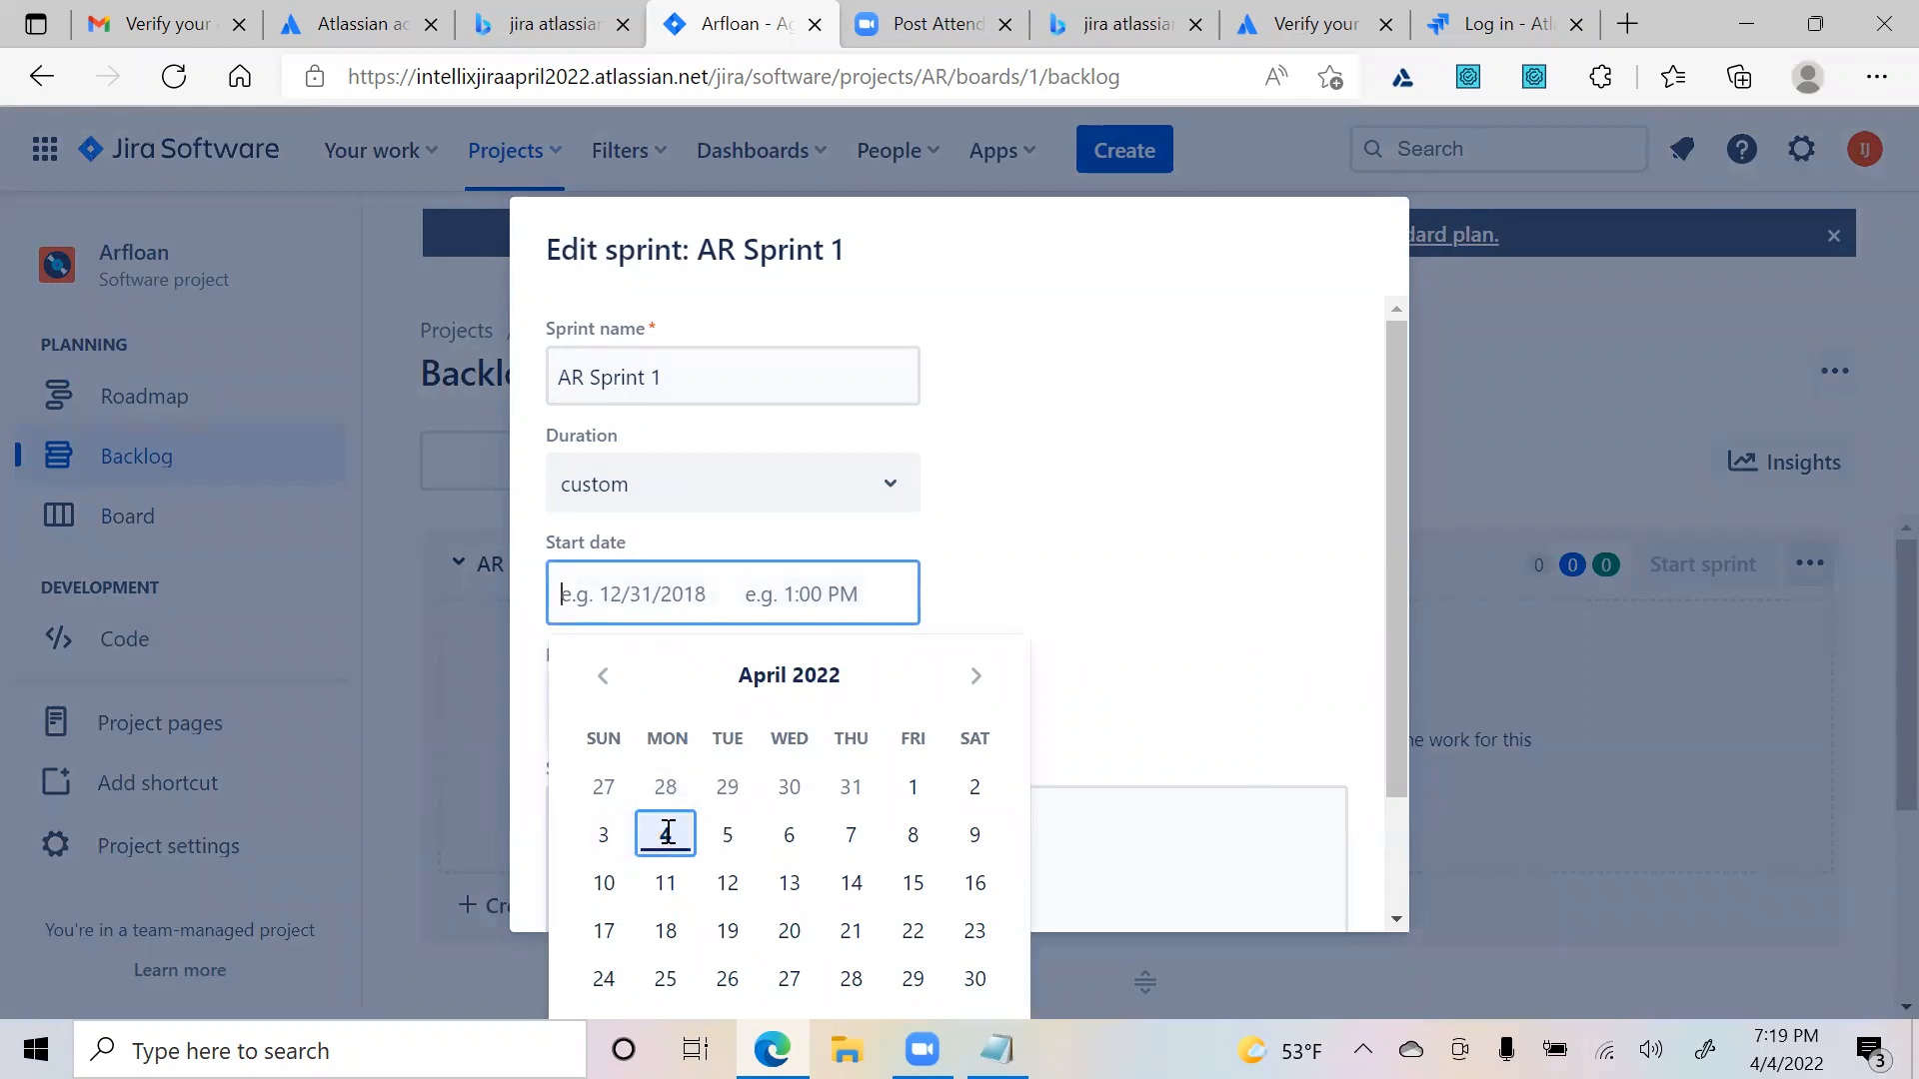
click(842, 710)
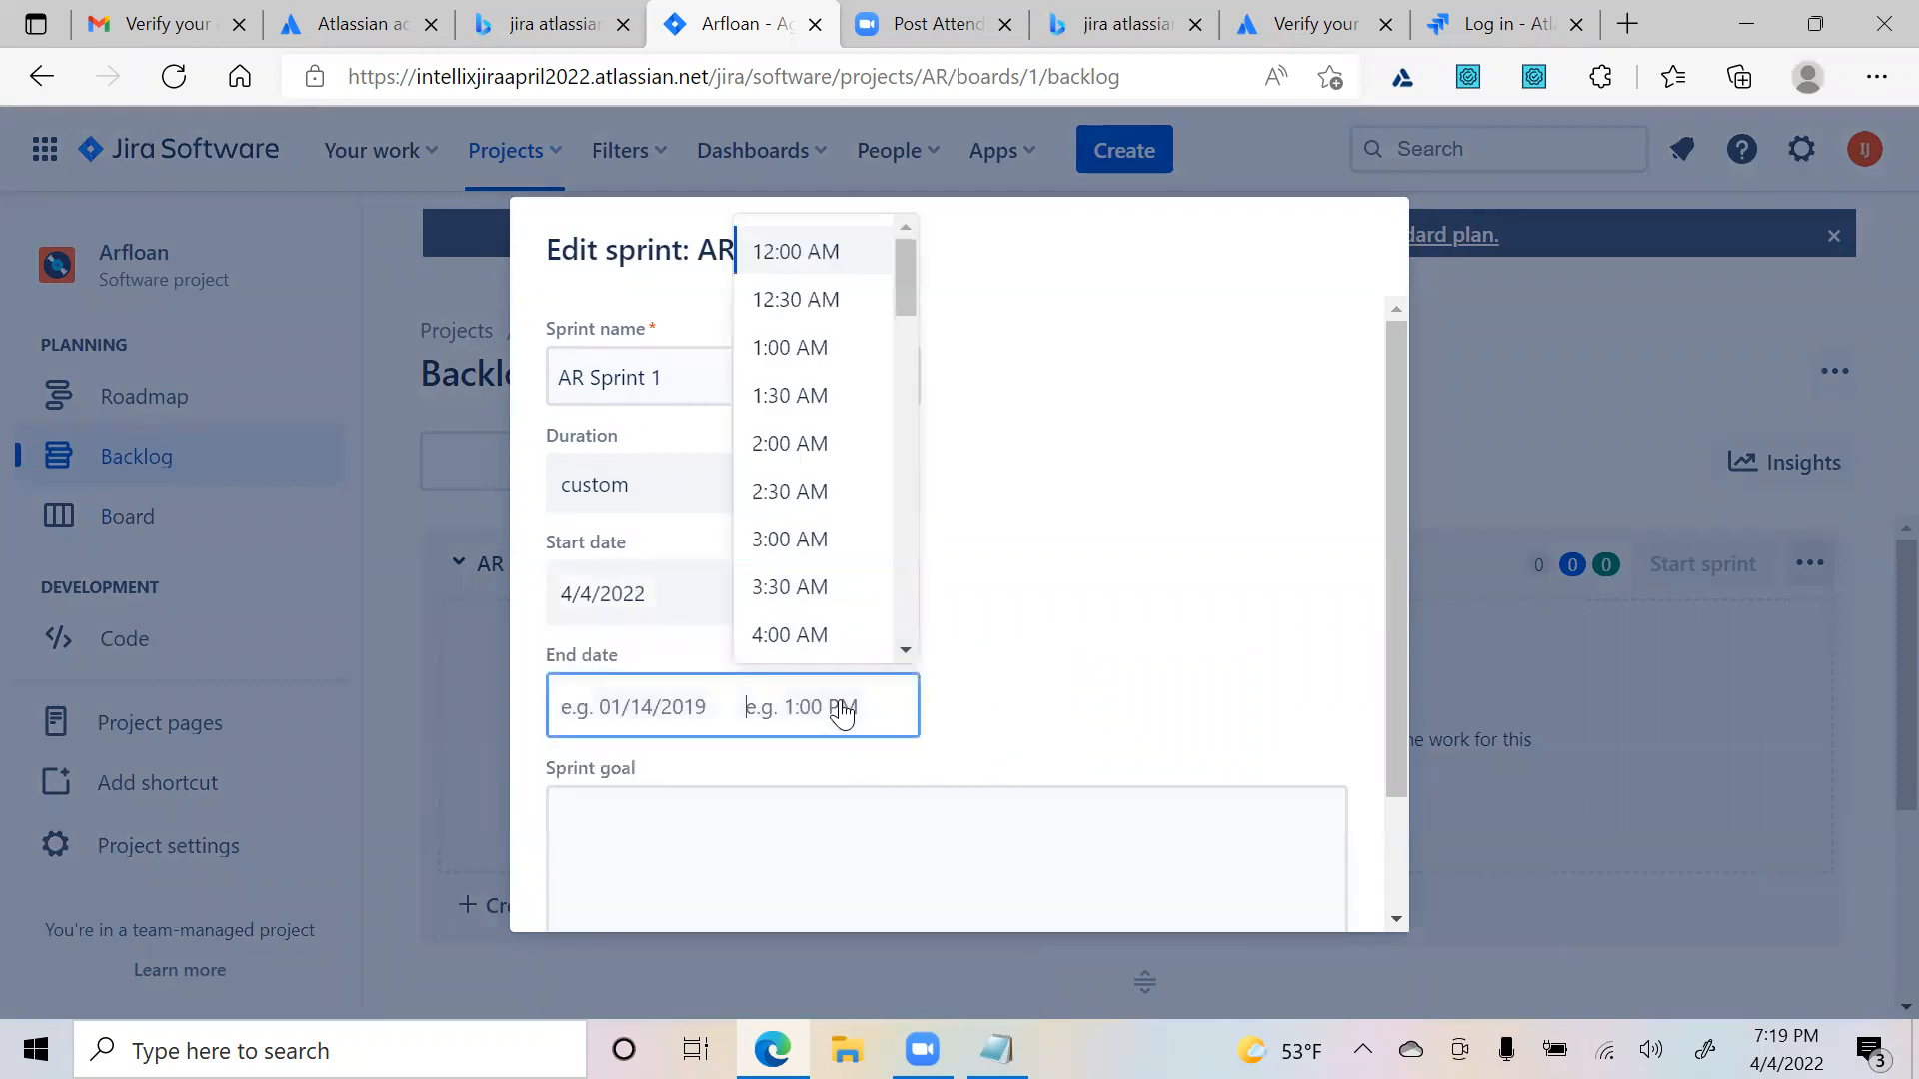
click(588, 708)
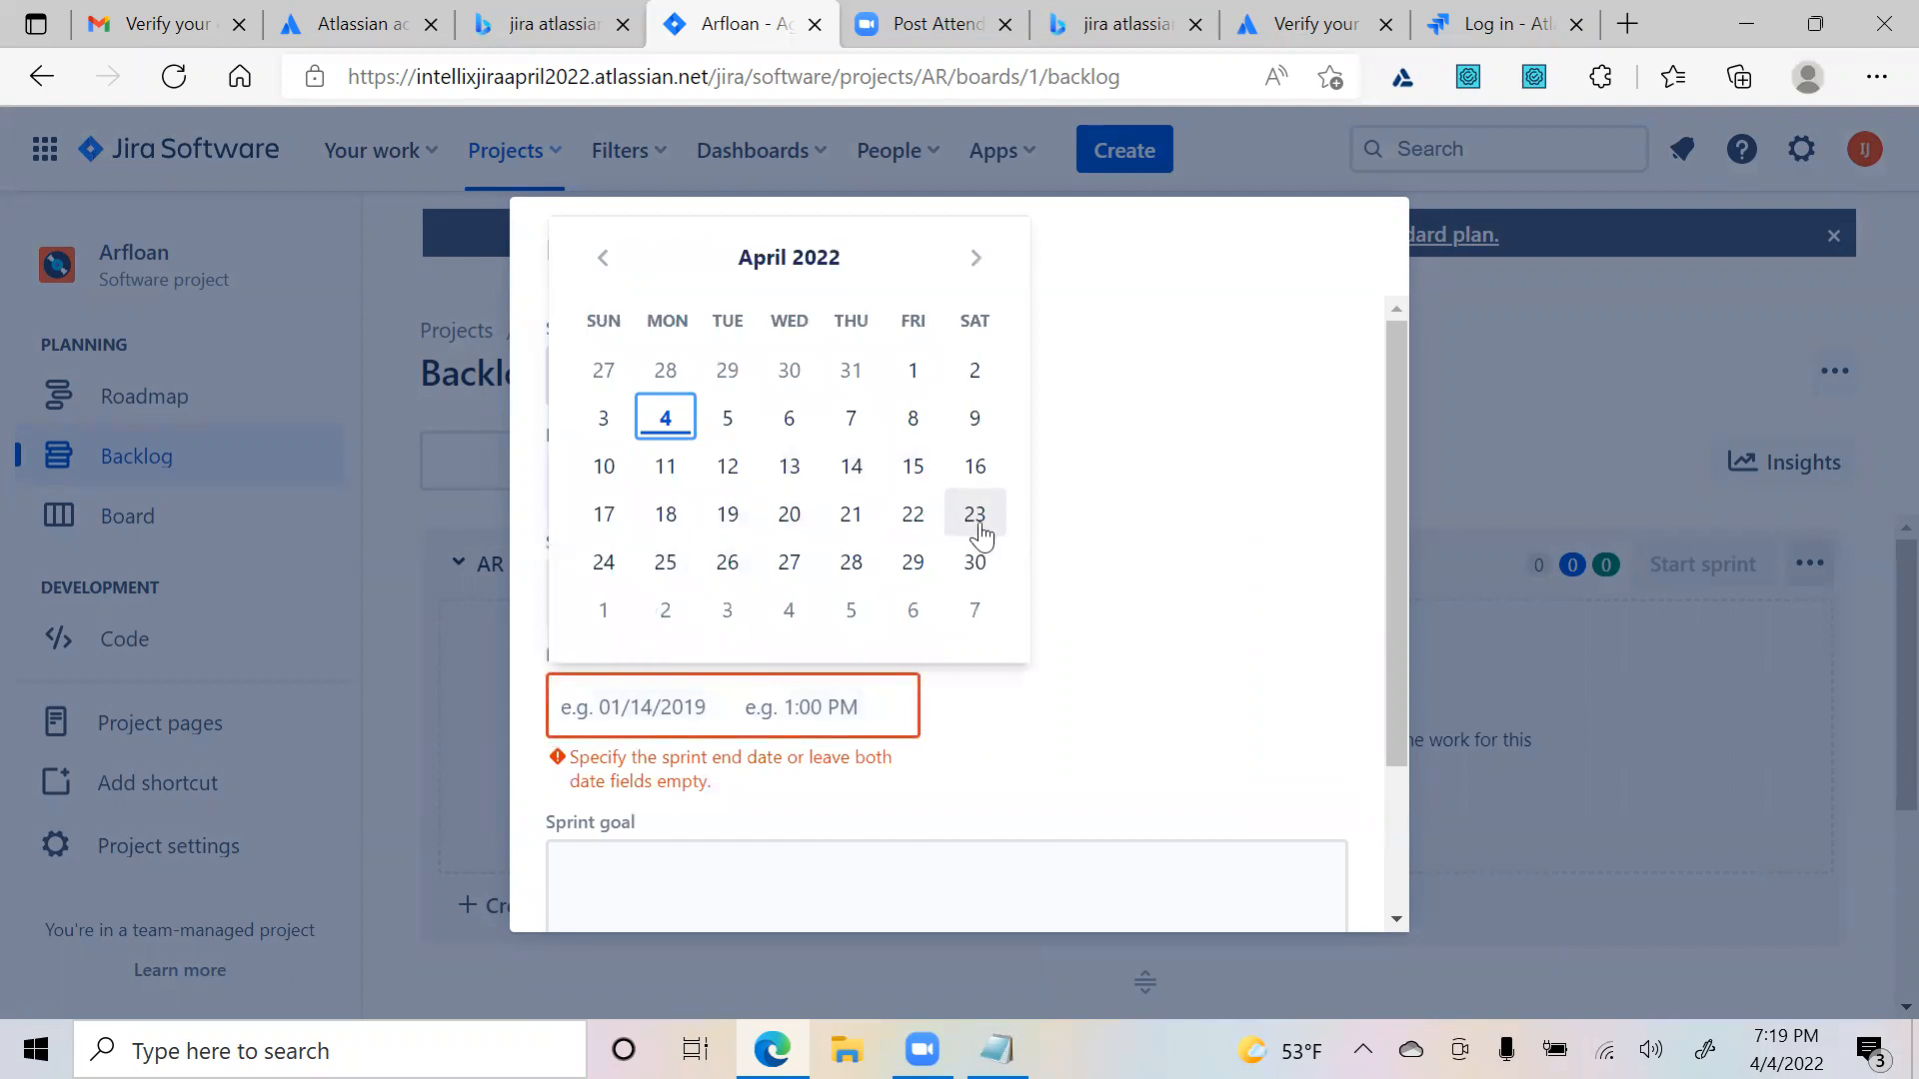
click(975, 563)
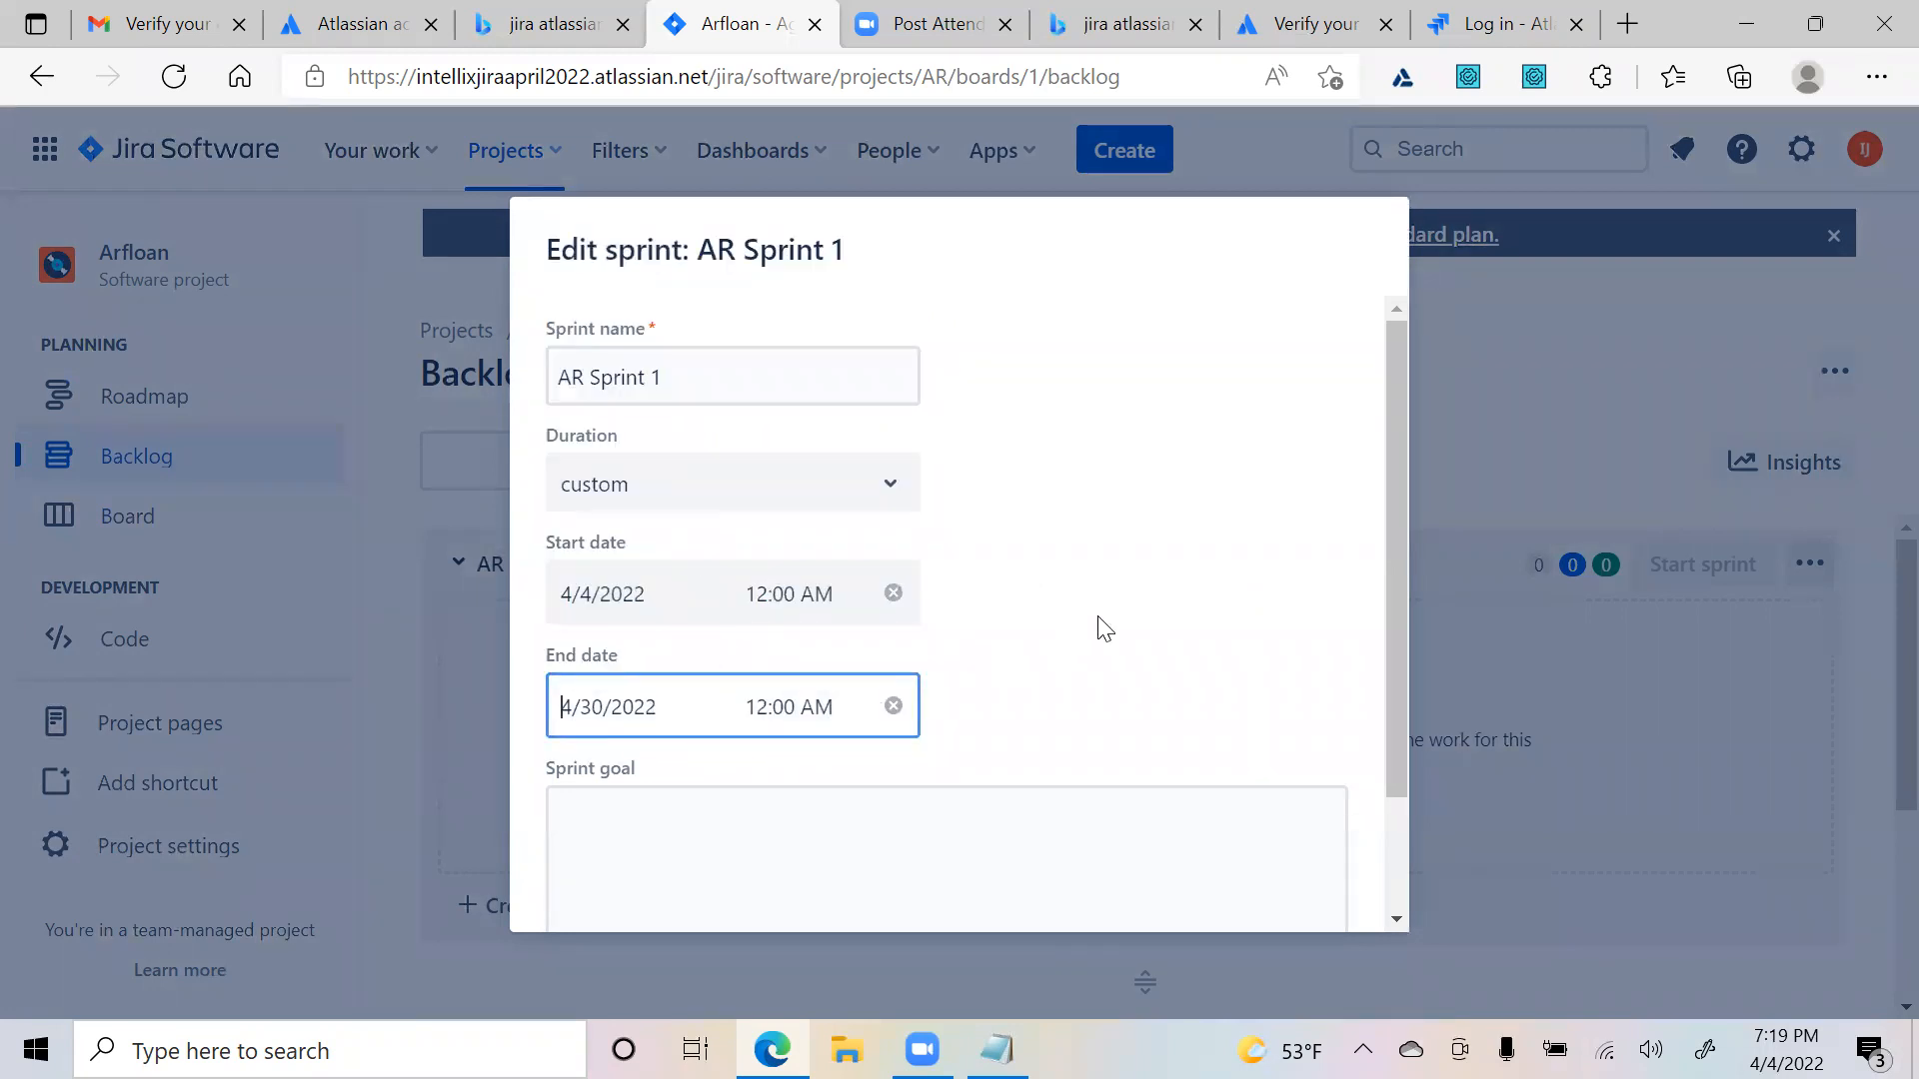
scroll(1173, 672, down, 3)
click(1189, 873)
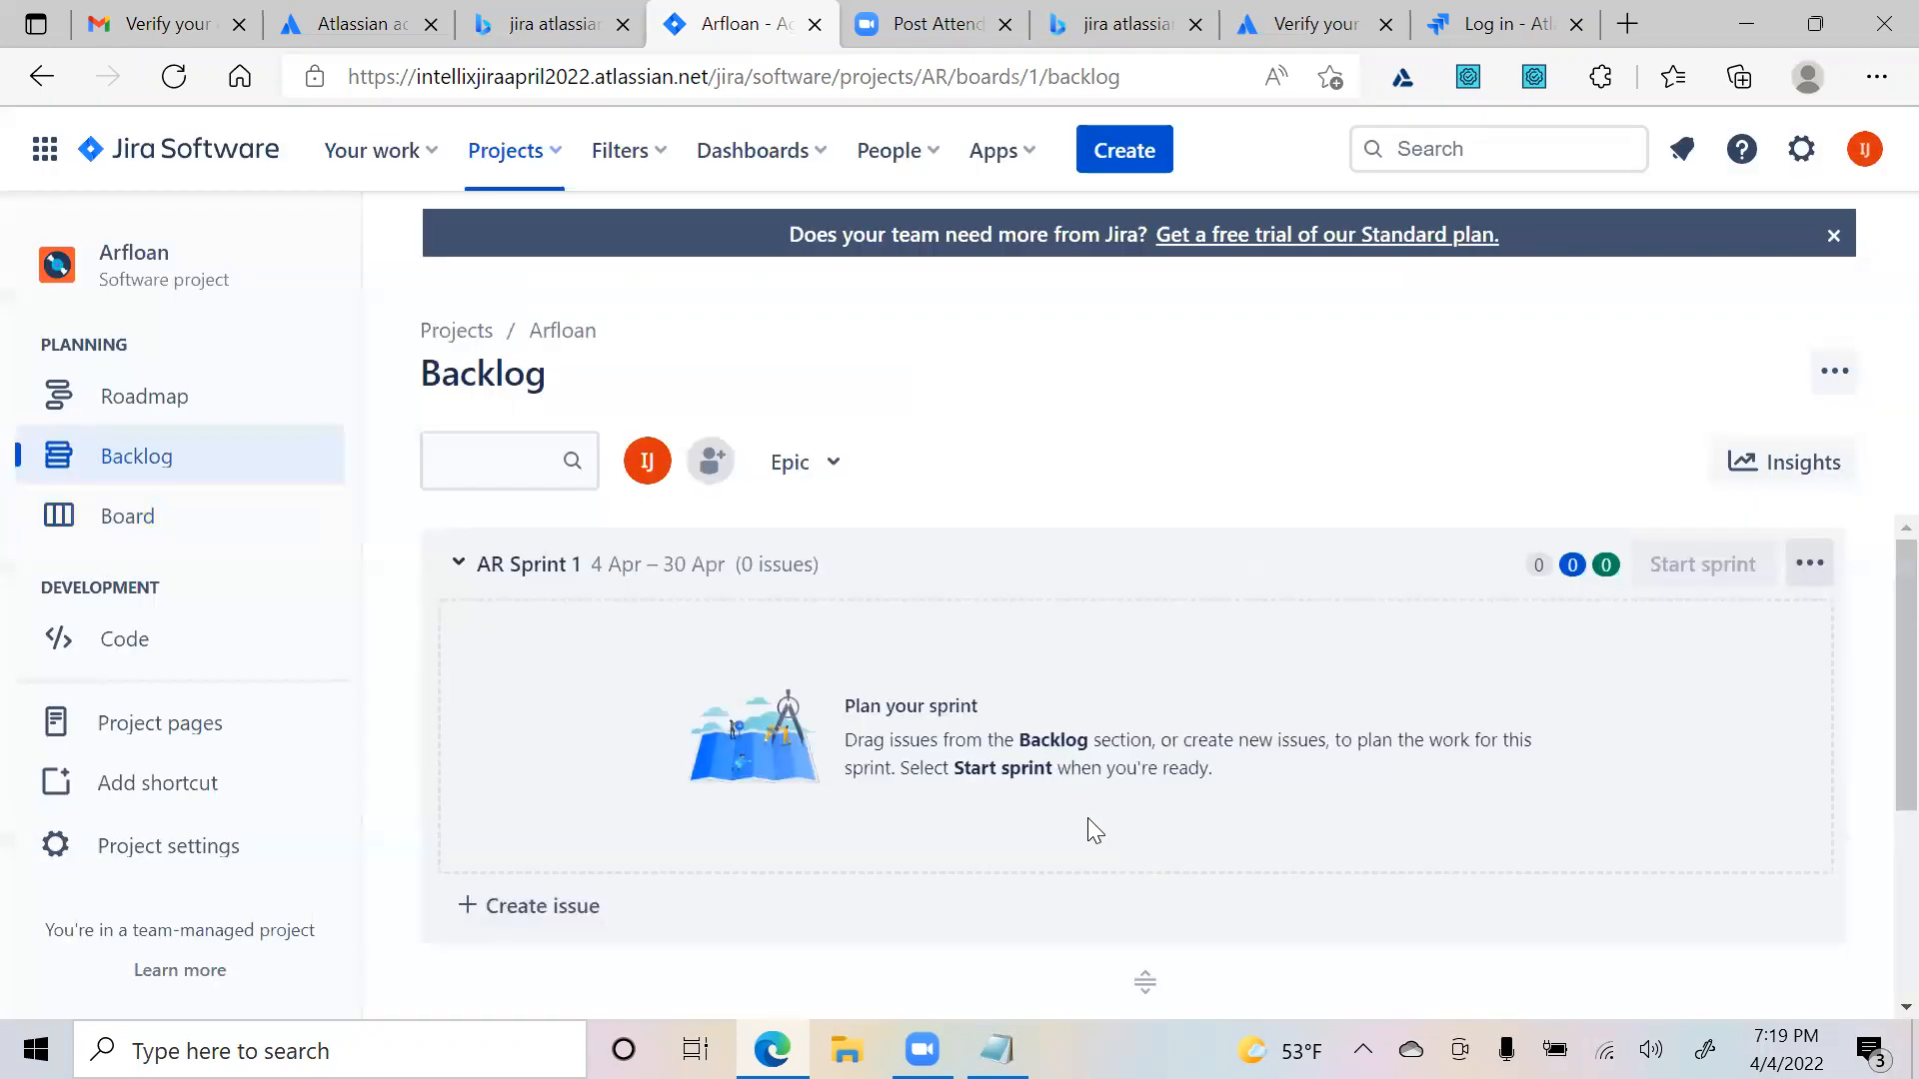
- Drag story AR-5 into AR Sprint 1, start the sprint, and dismiss the confirmation
scroll(857, 782, down, 3)
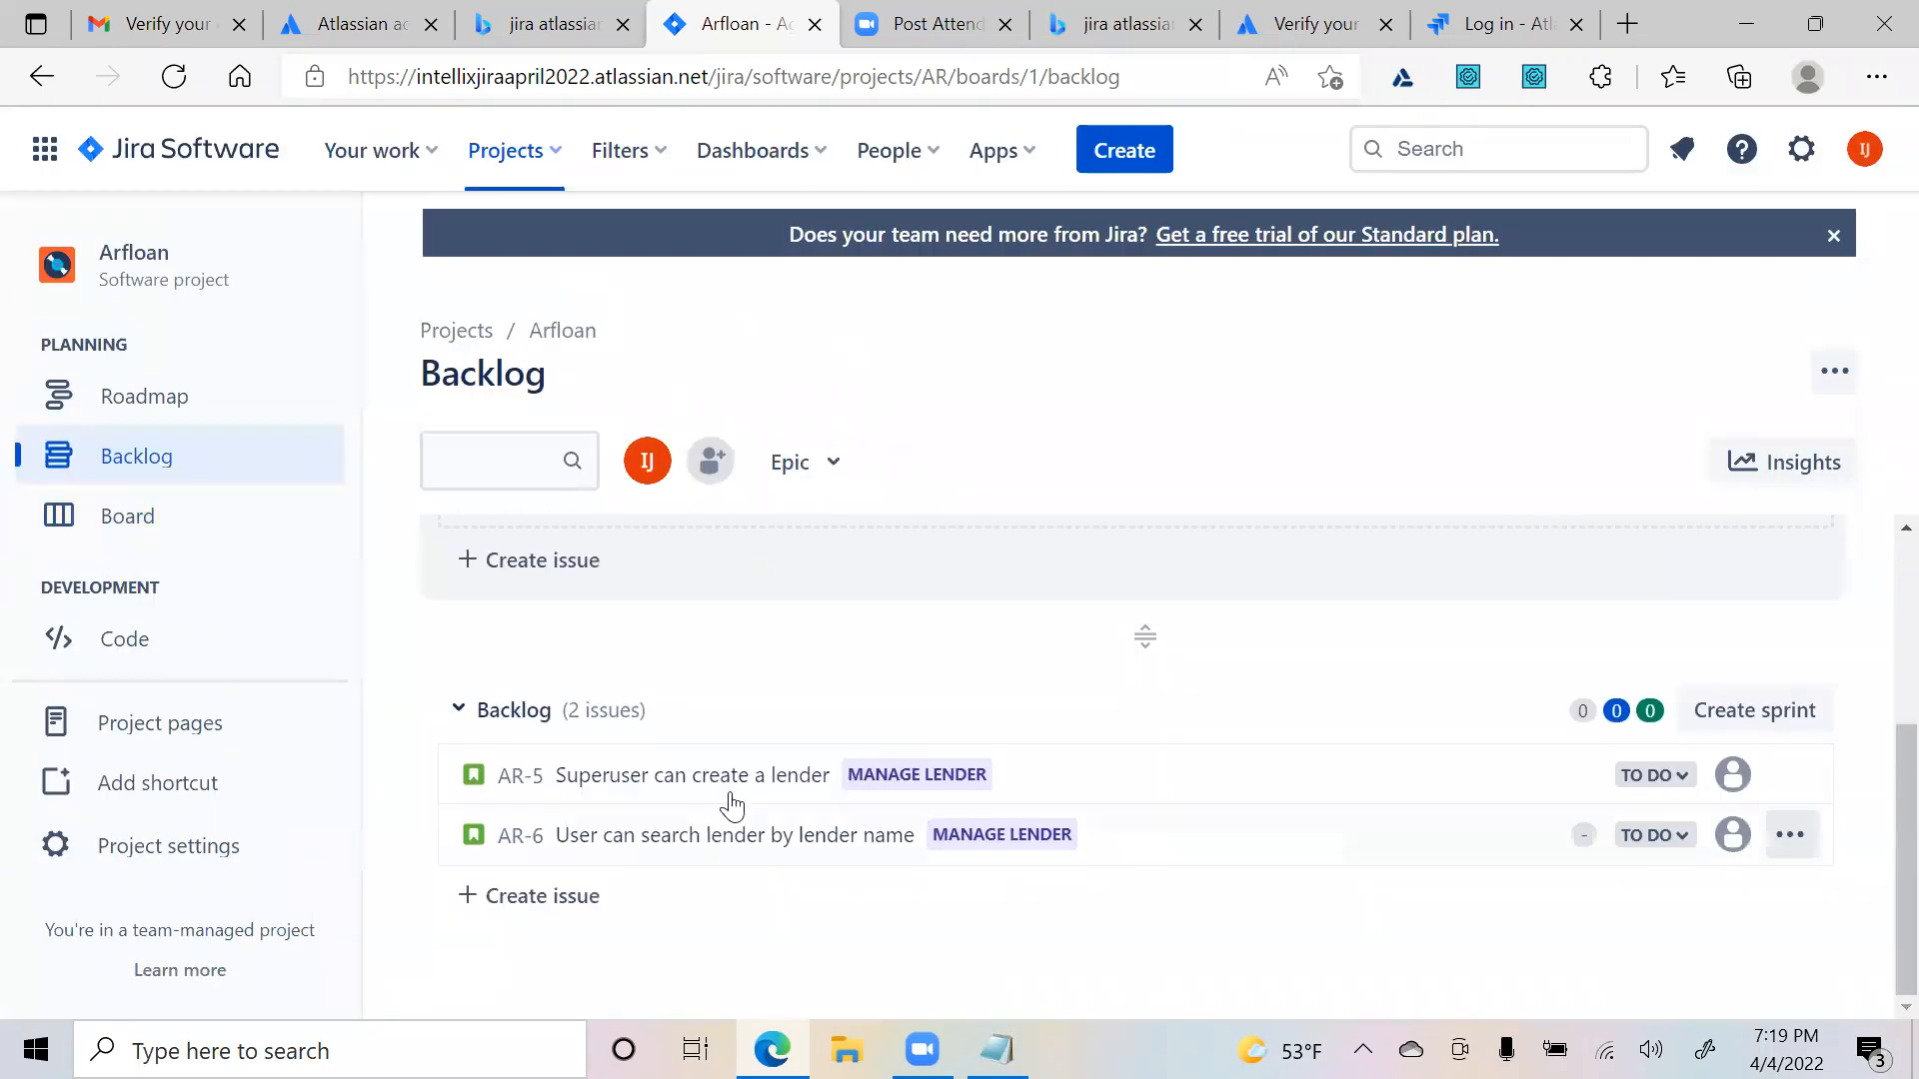
drag(734, 769, 791, 663)
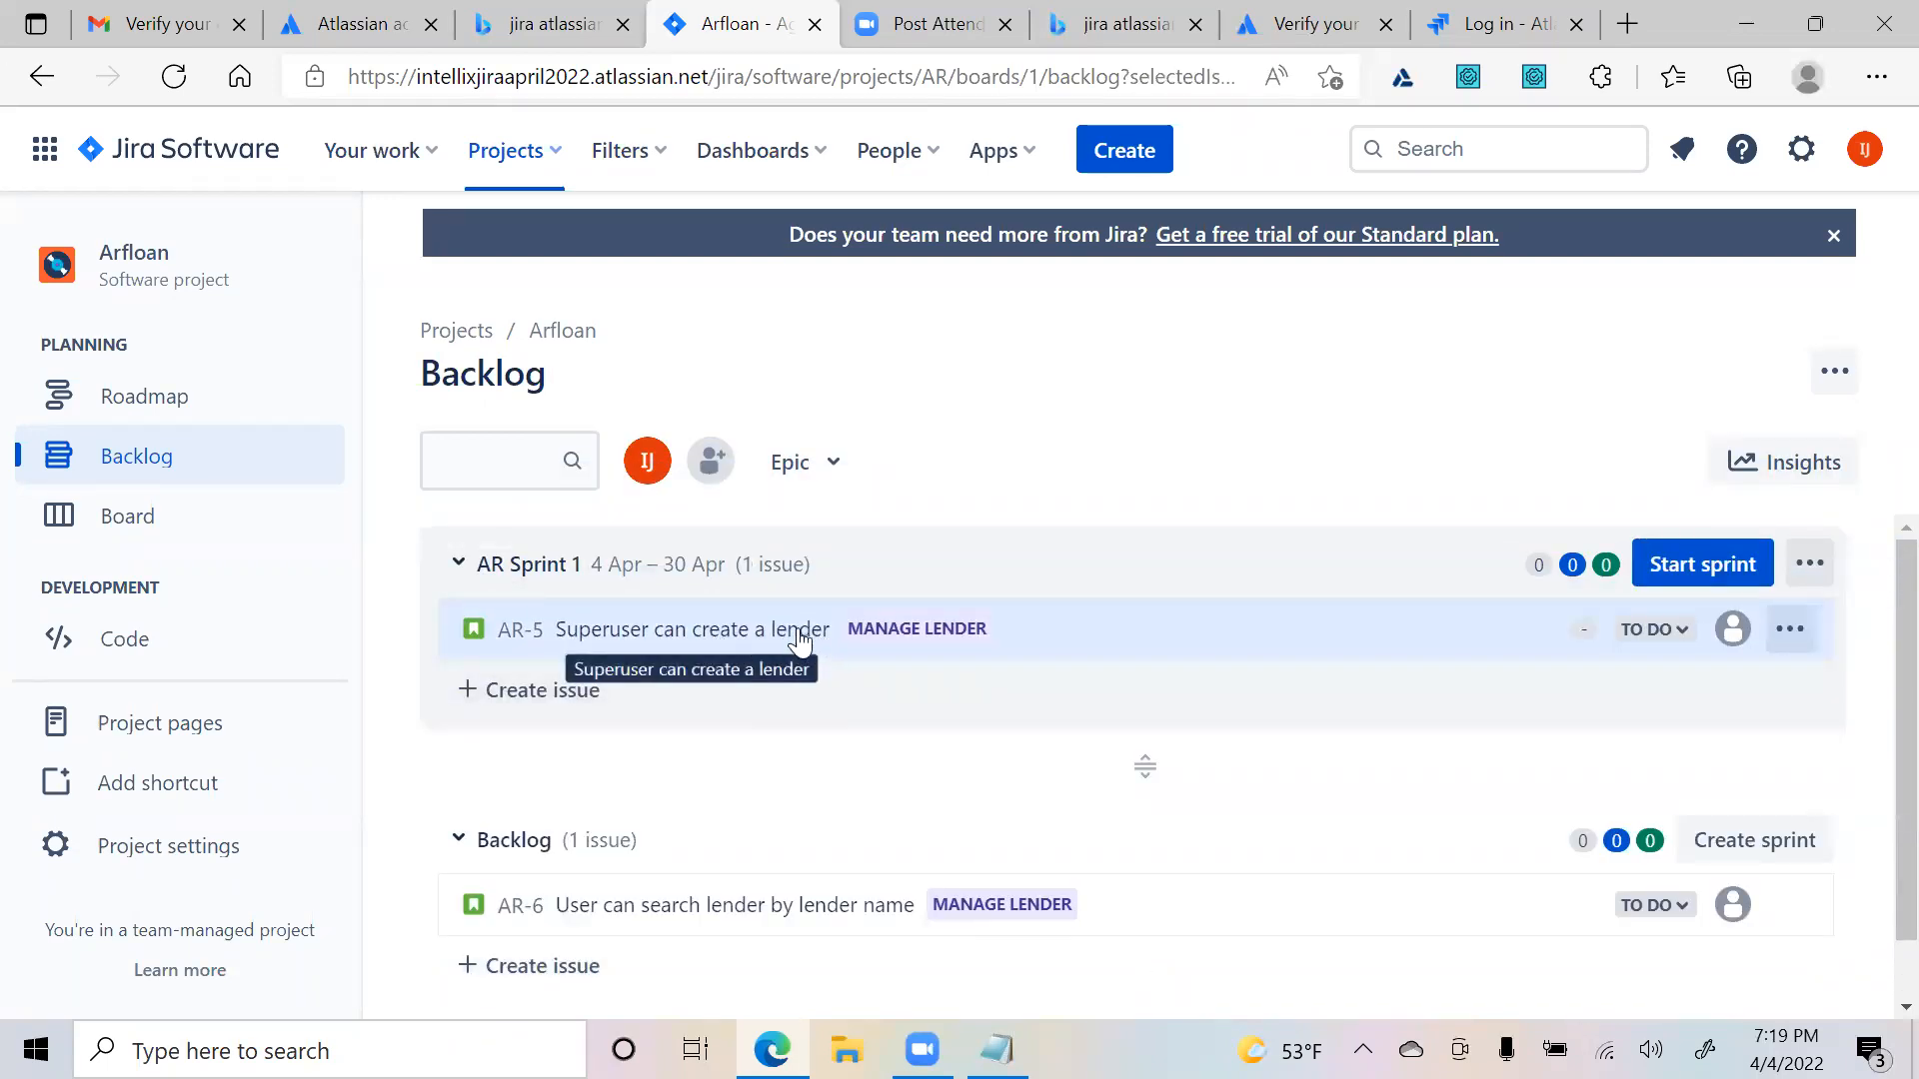
click(1689, 569)
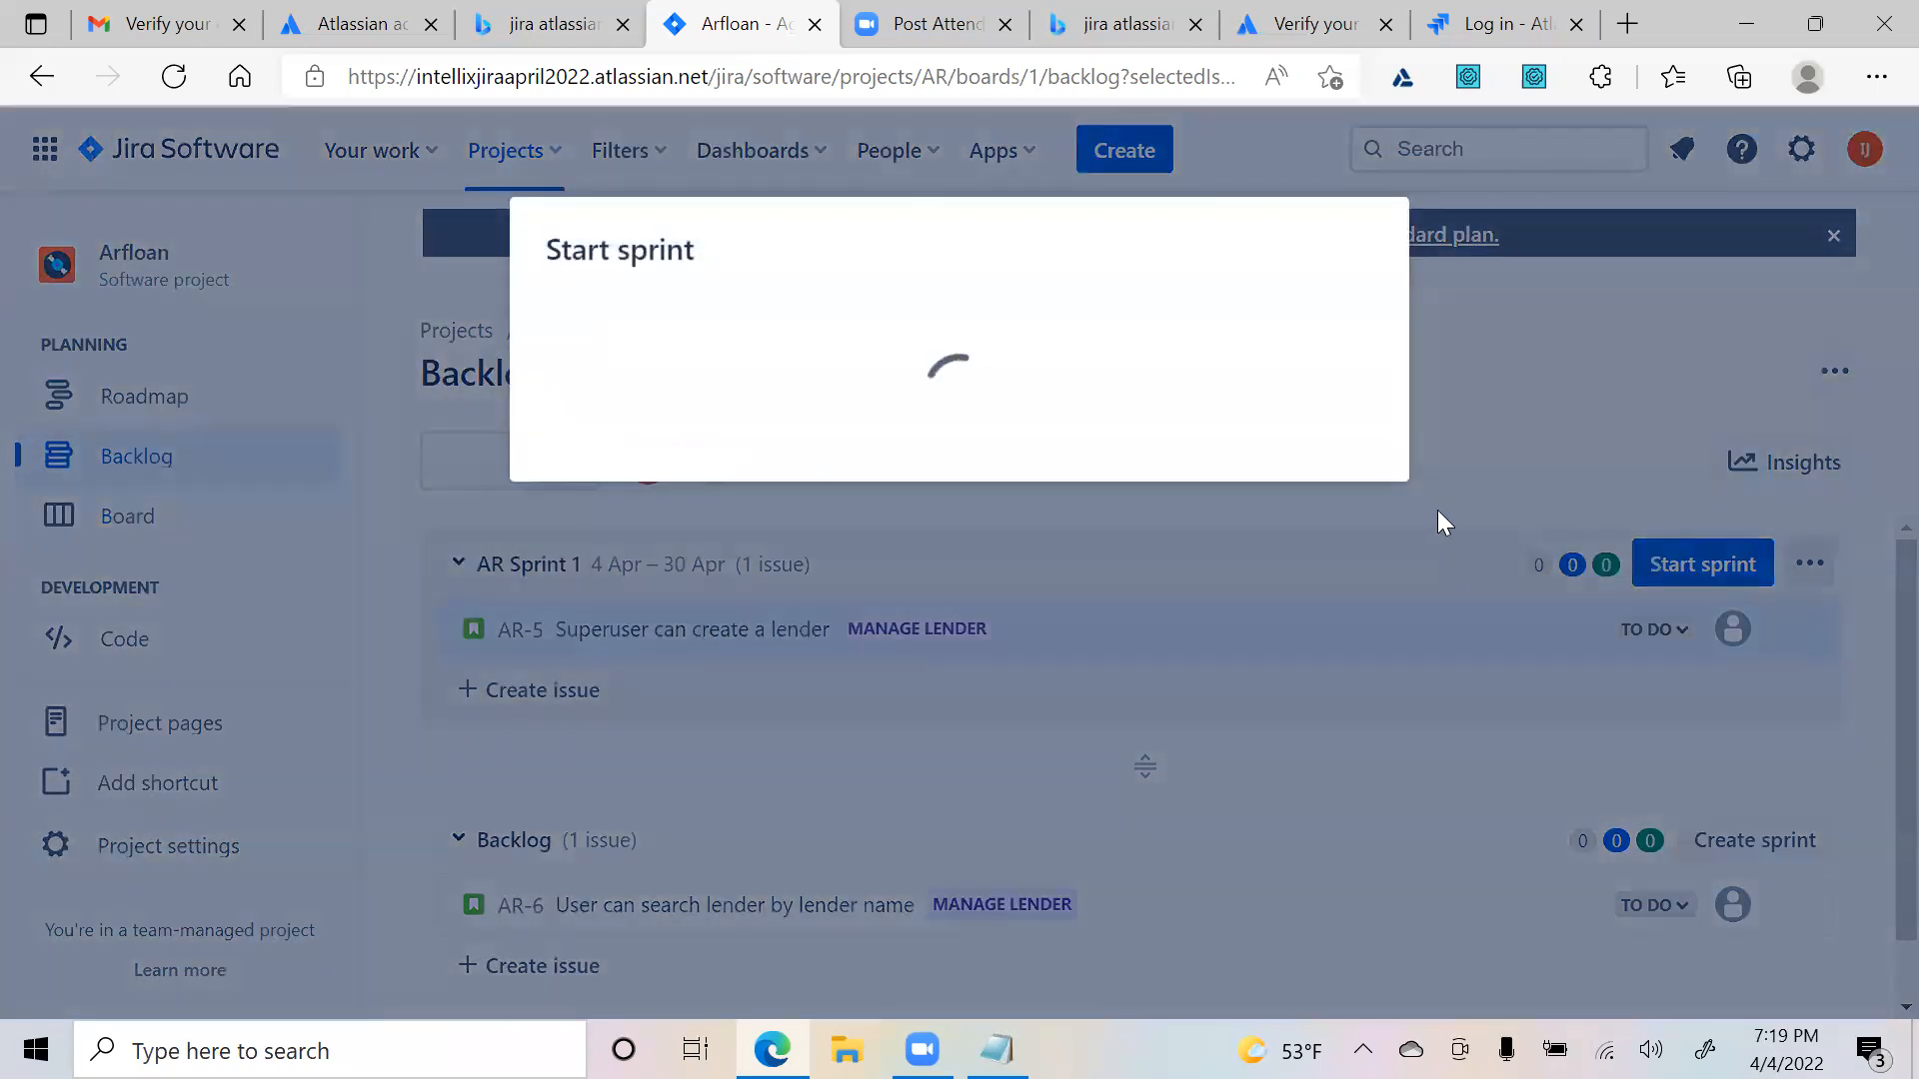
scroll(1216, 685, down, 3)
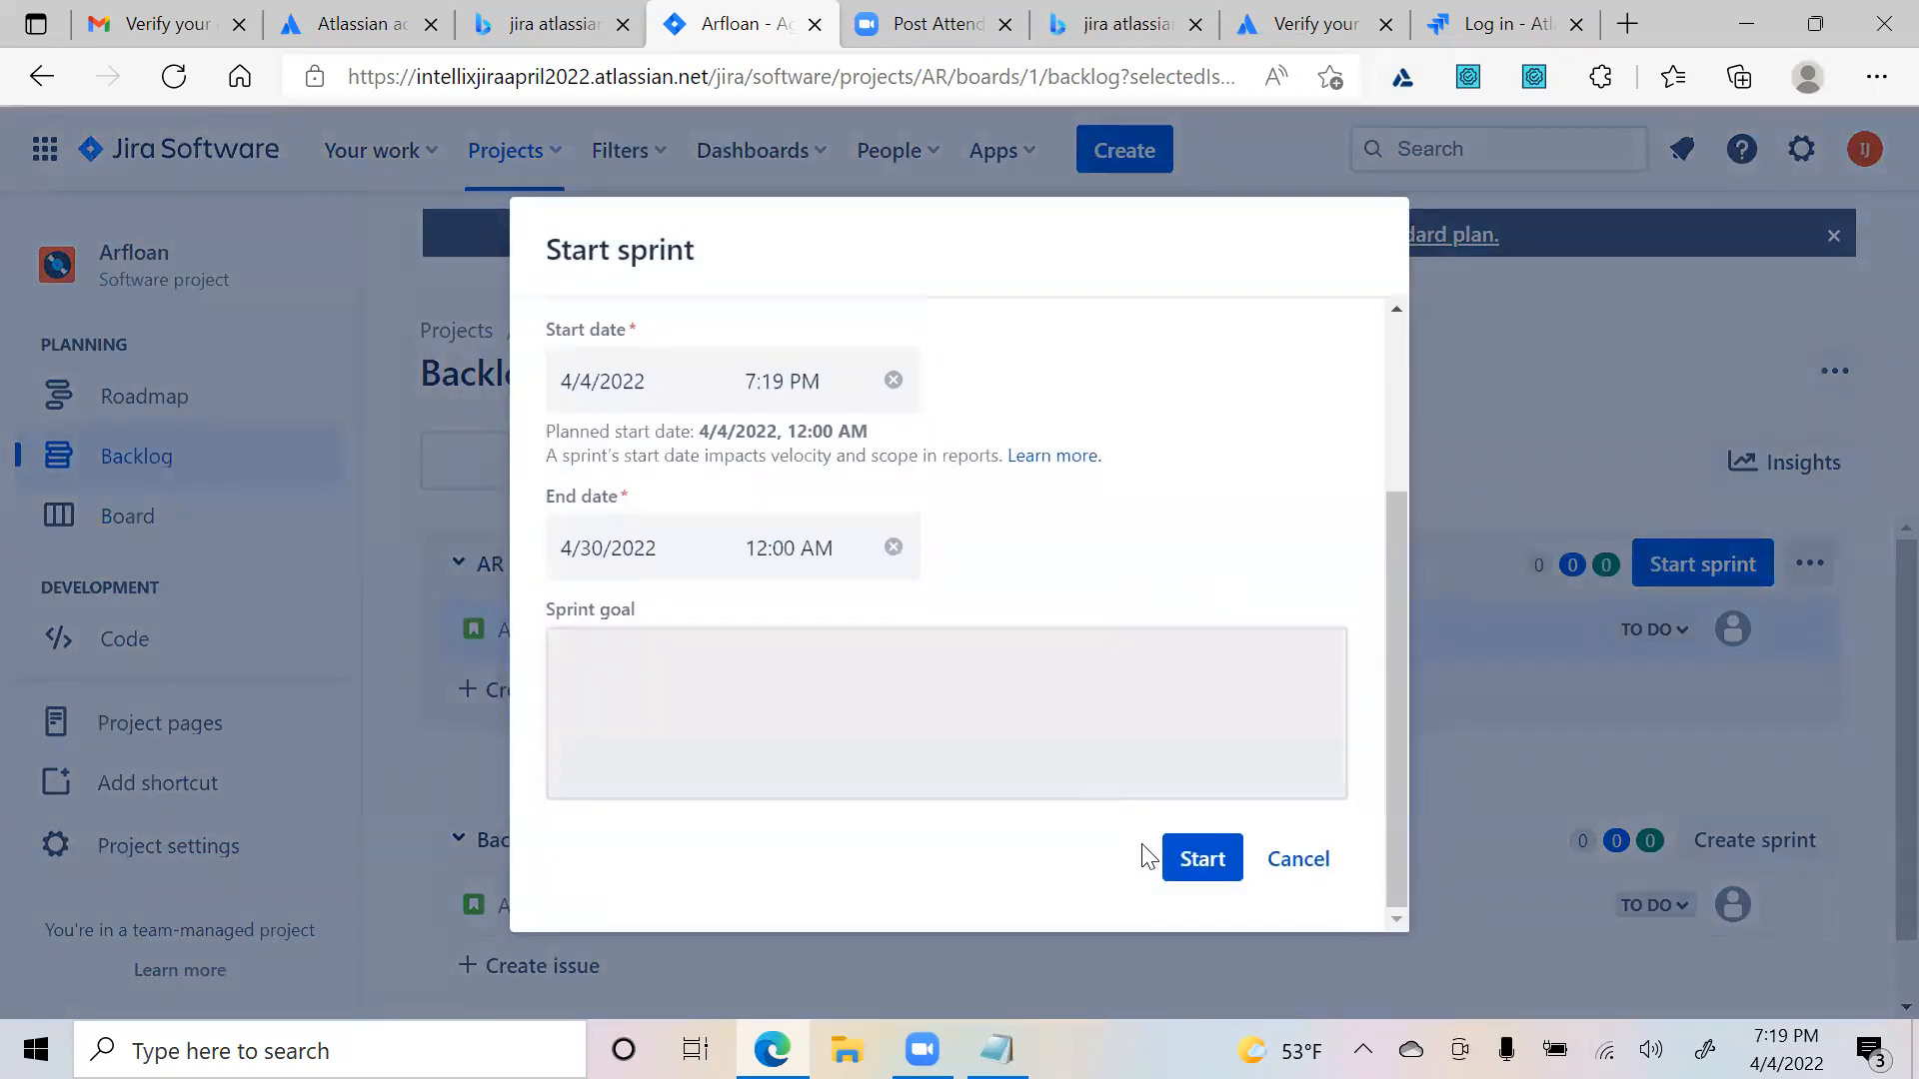
click(1189, 858)
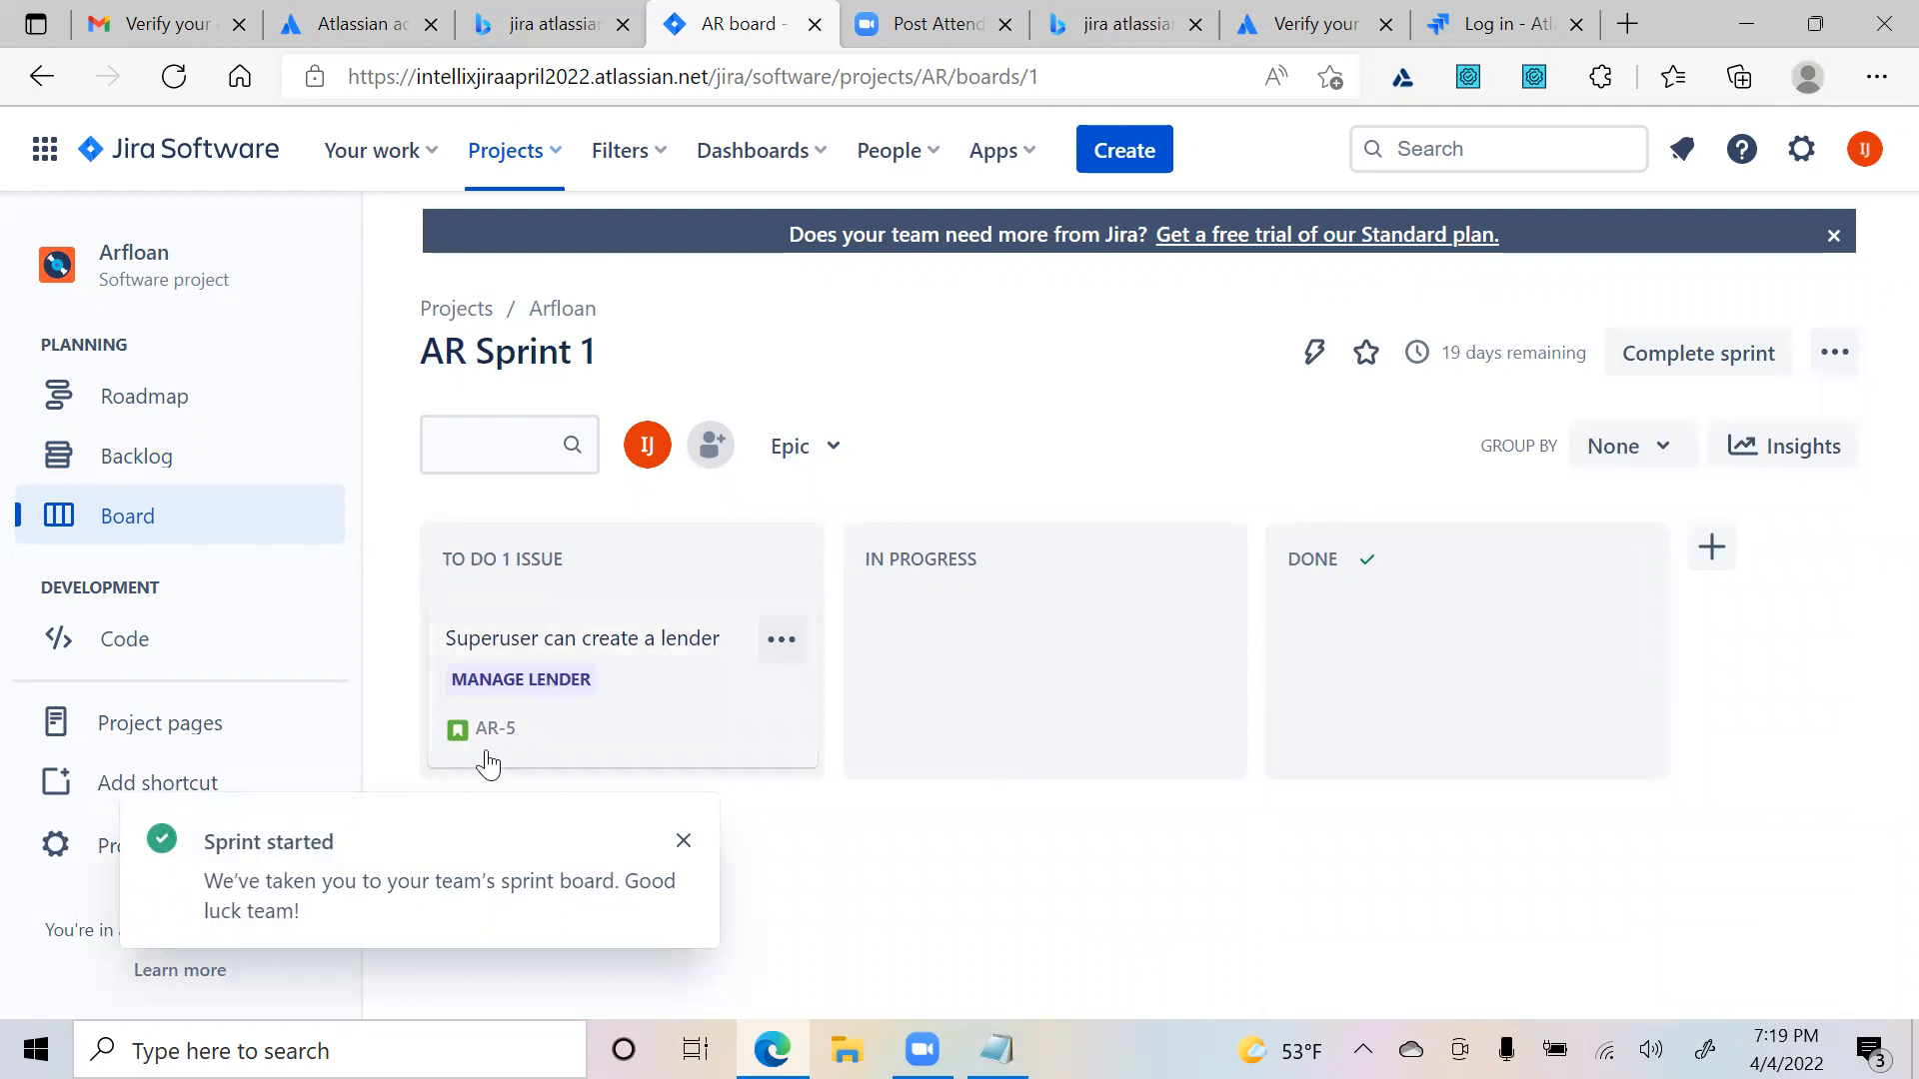
click(684, 840)
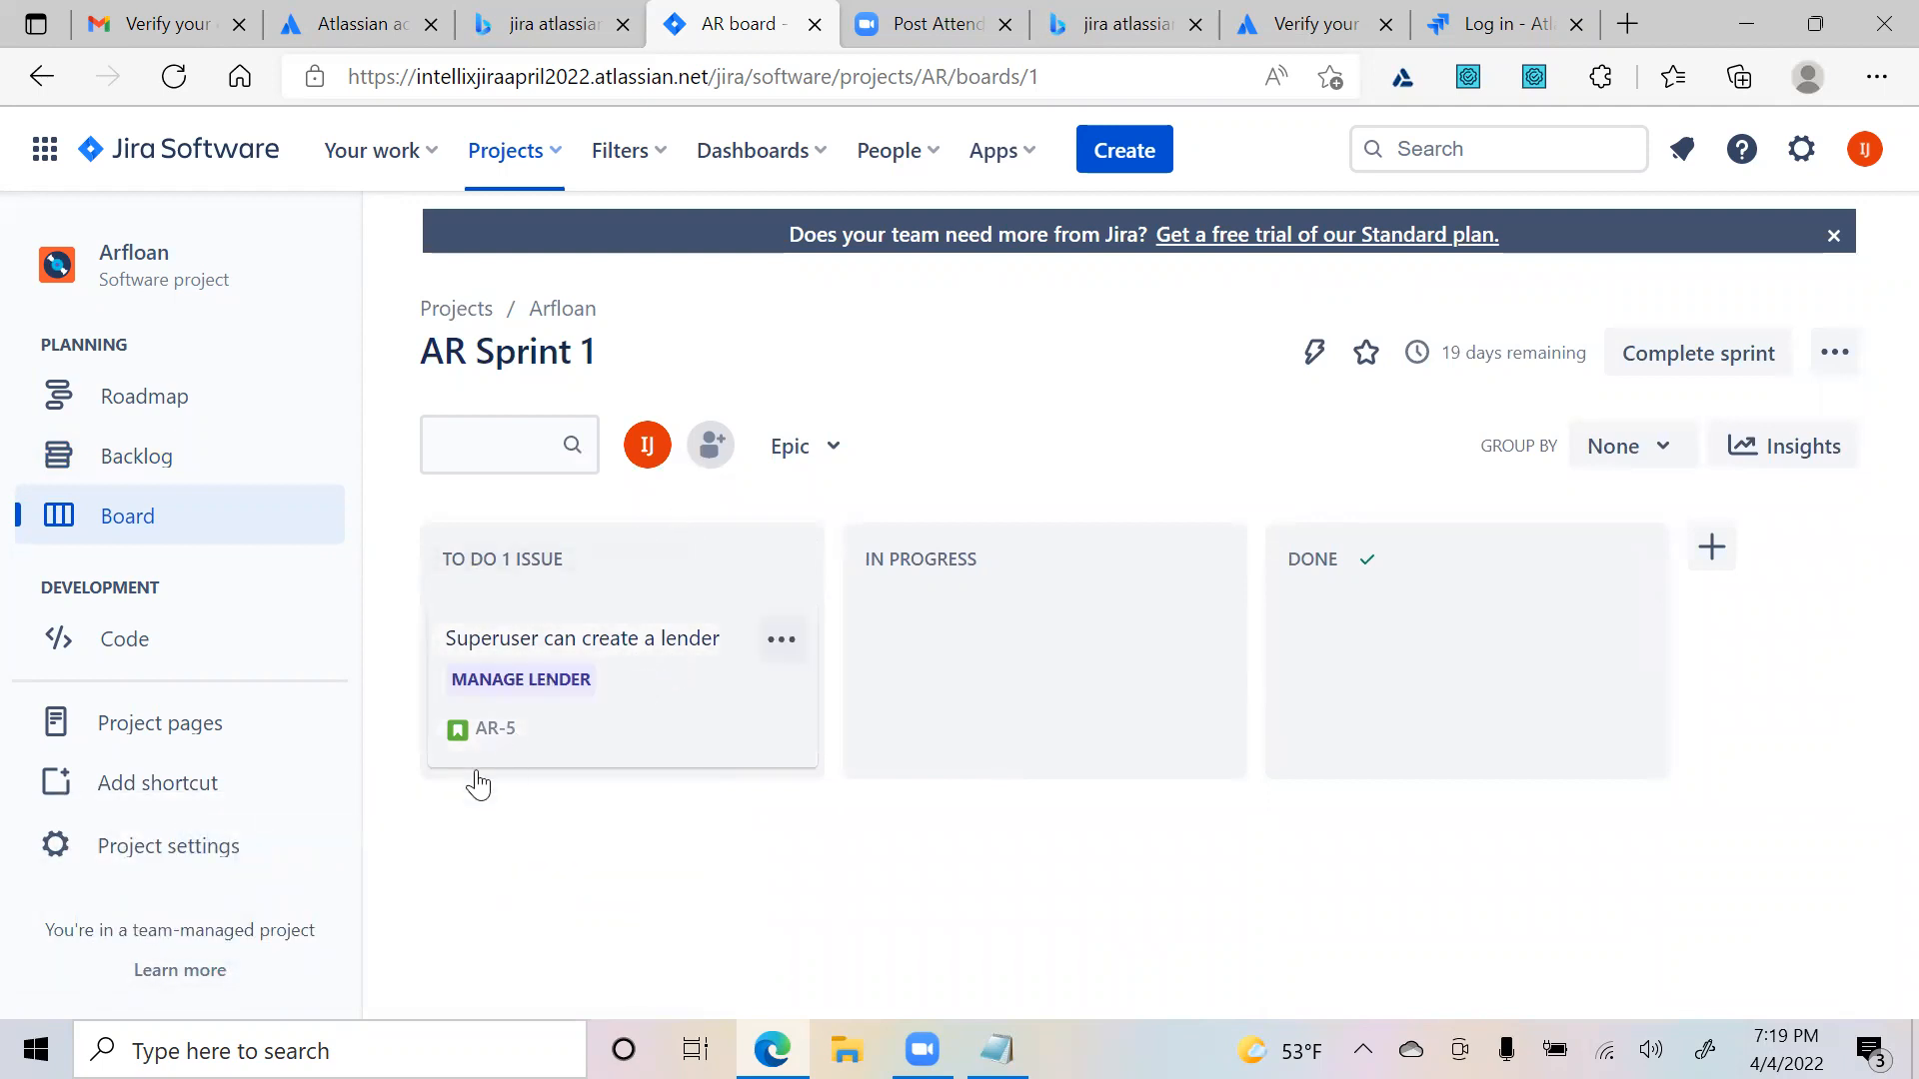
click(155, 859)
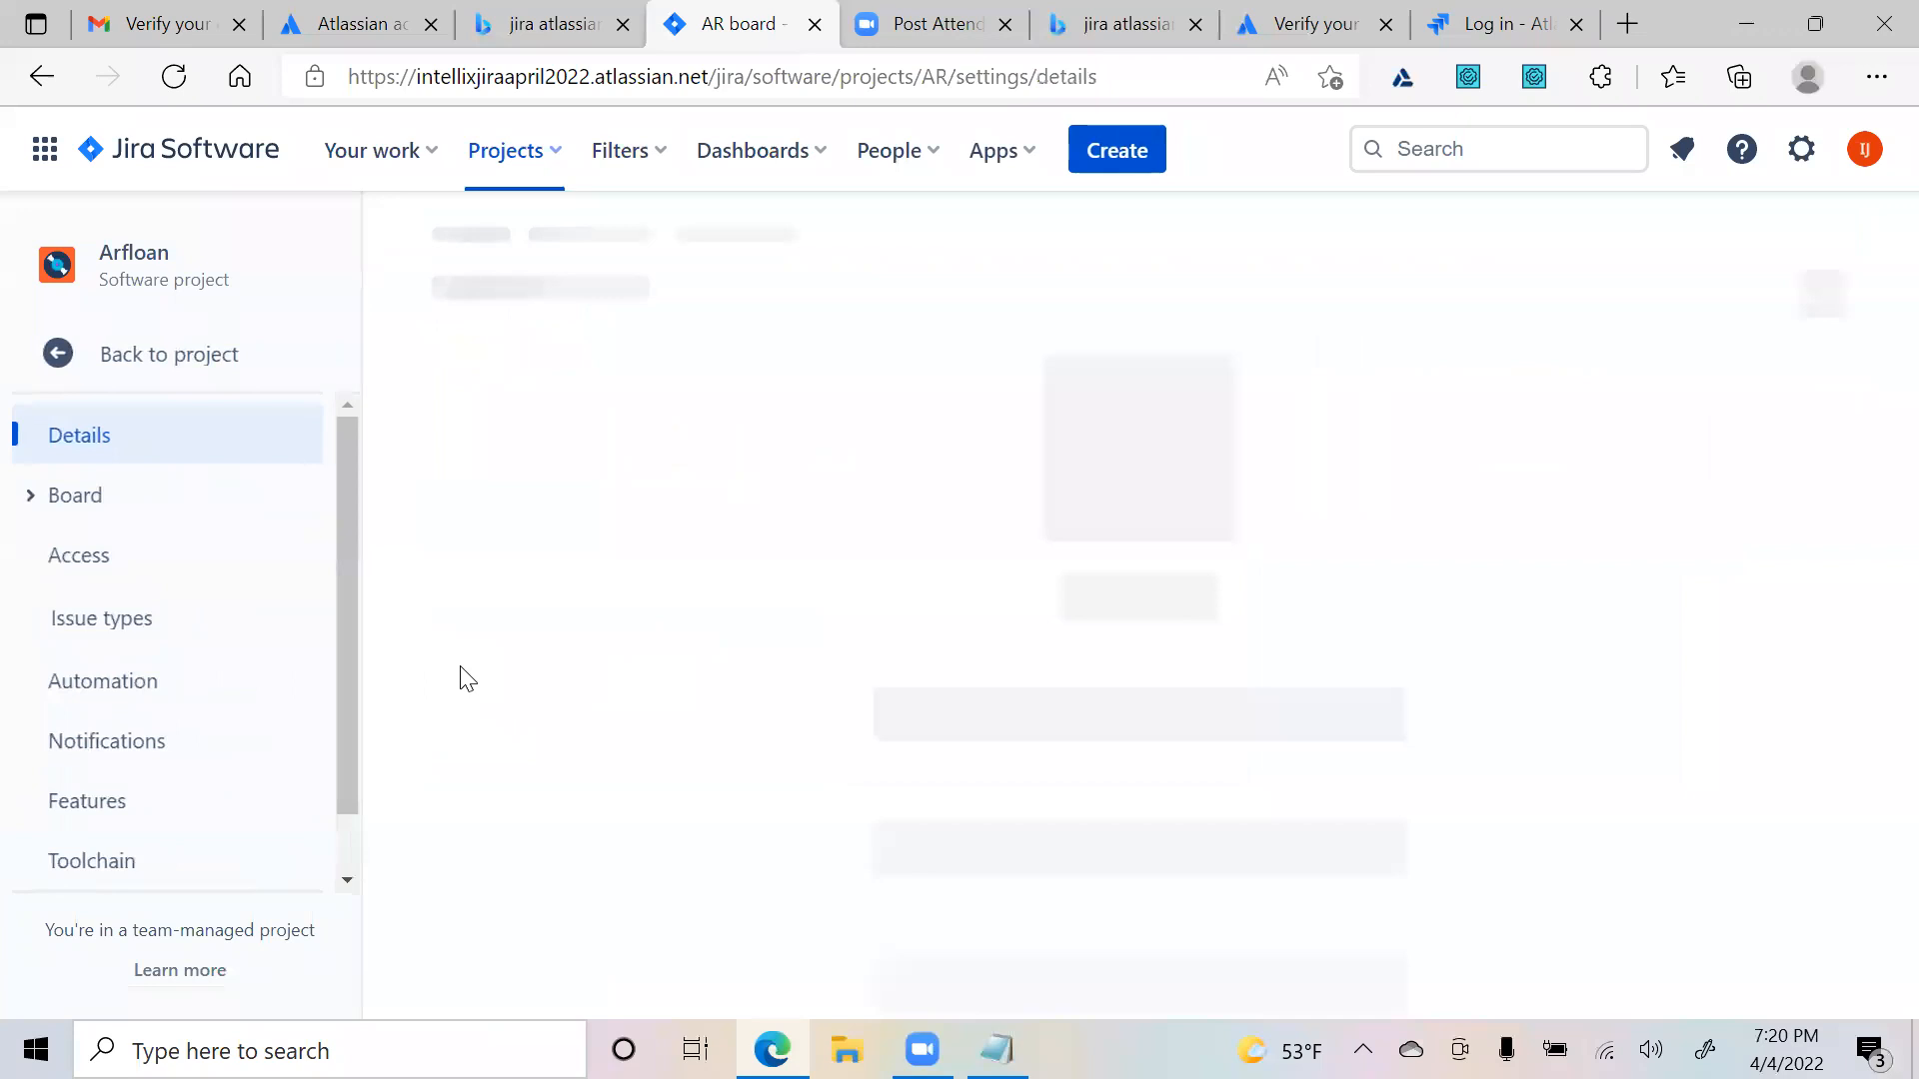
scroll(690, 680, down, 3)
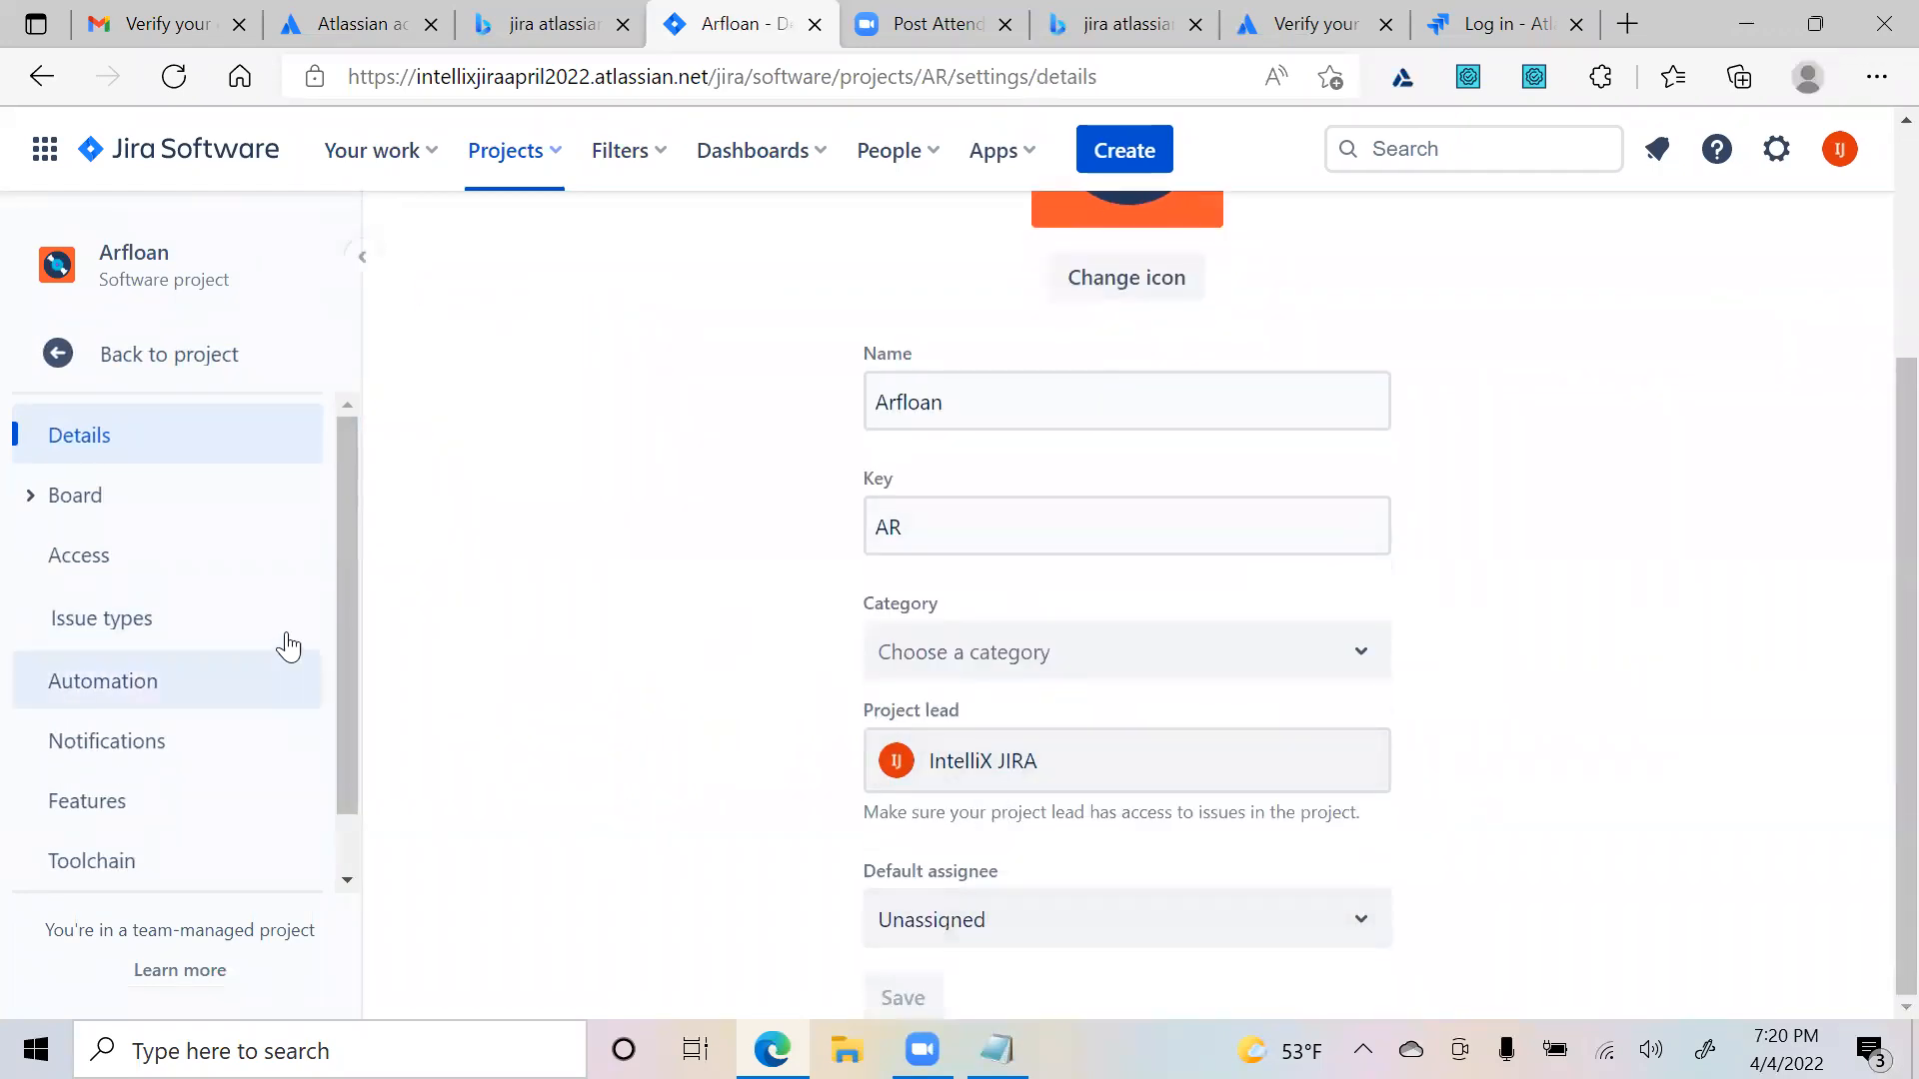
scroll(341, 605, down, 1)
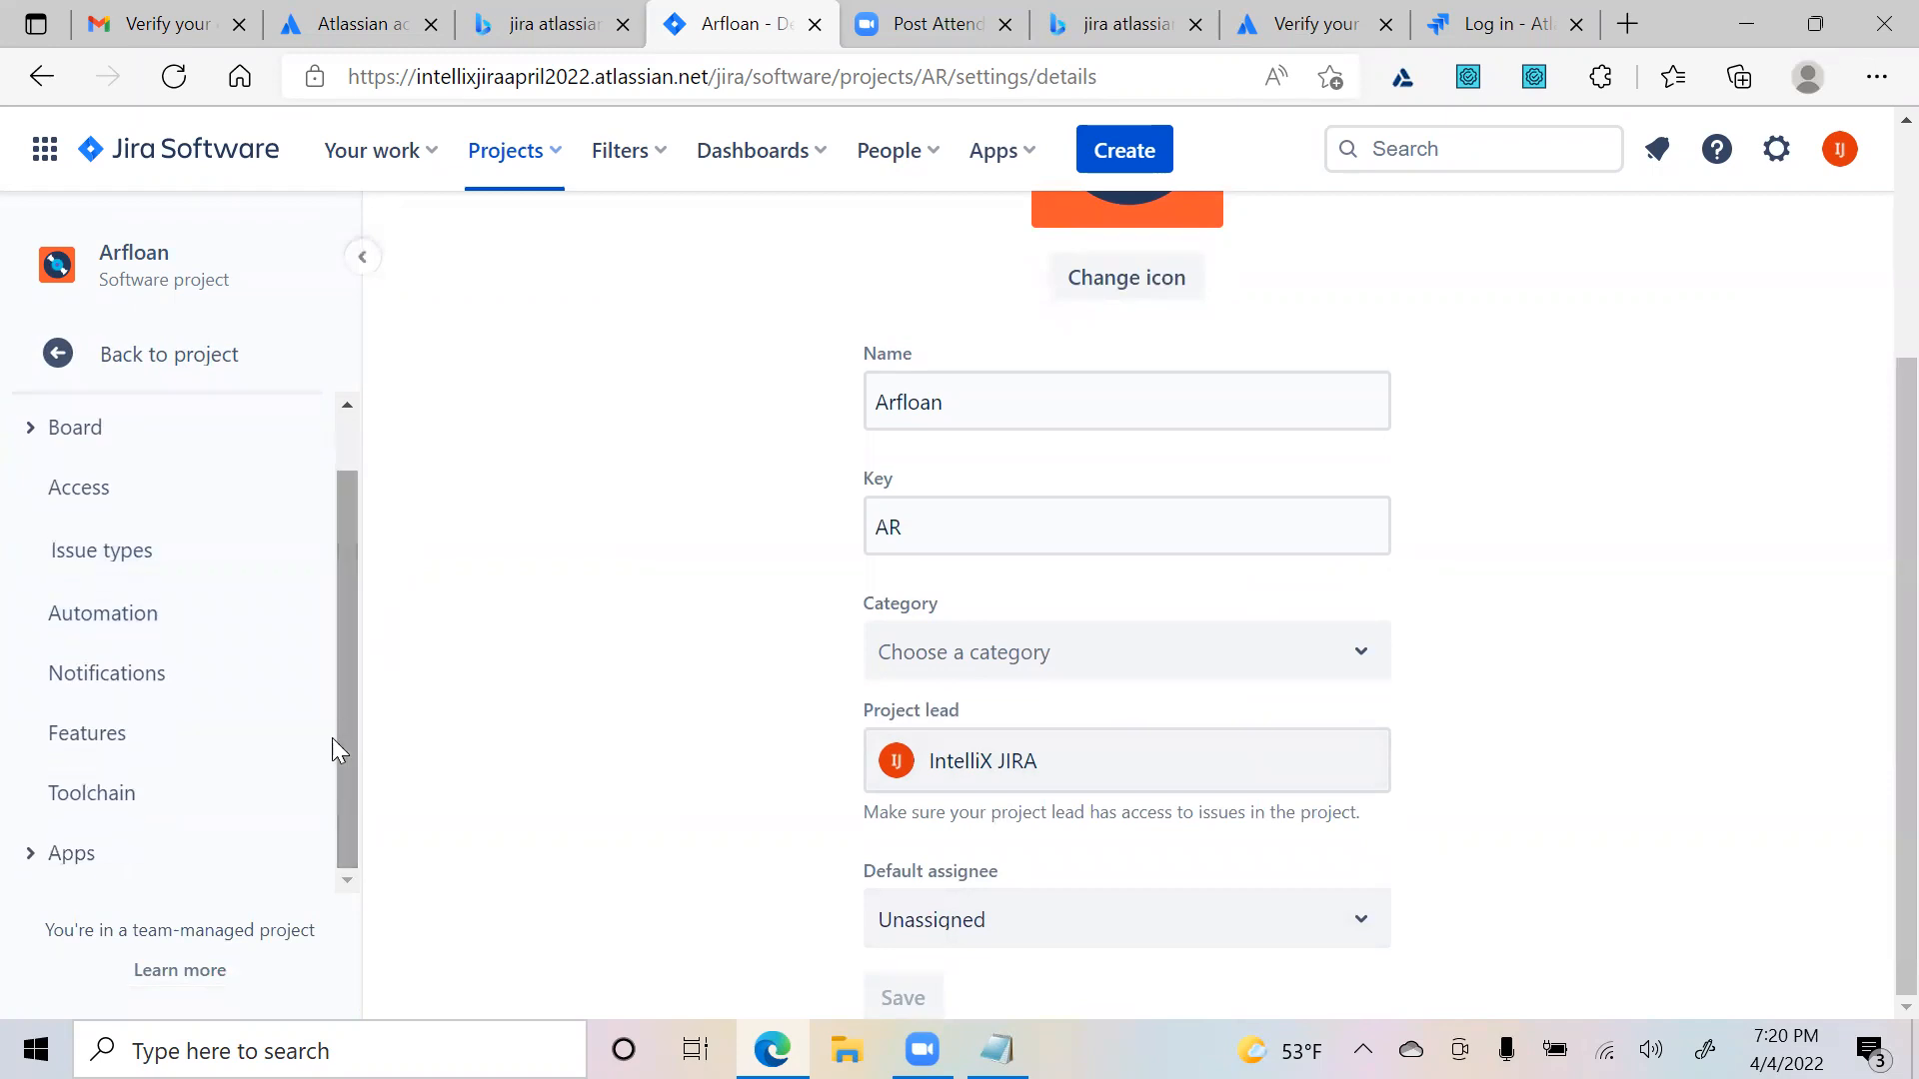
click(31, 860)
scroll(296, 778, down, 2)
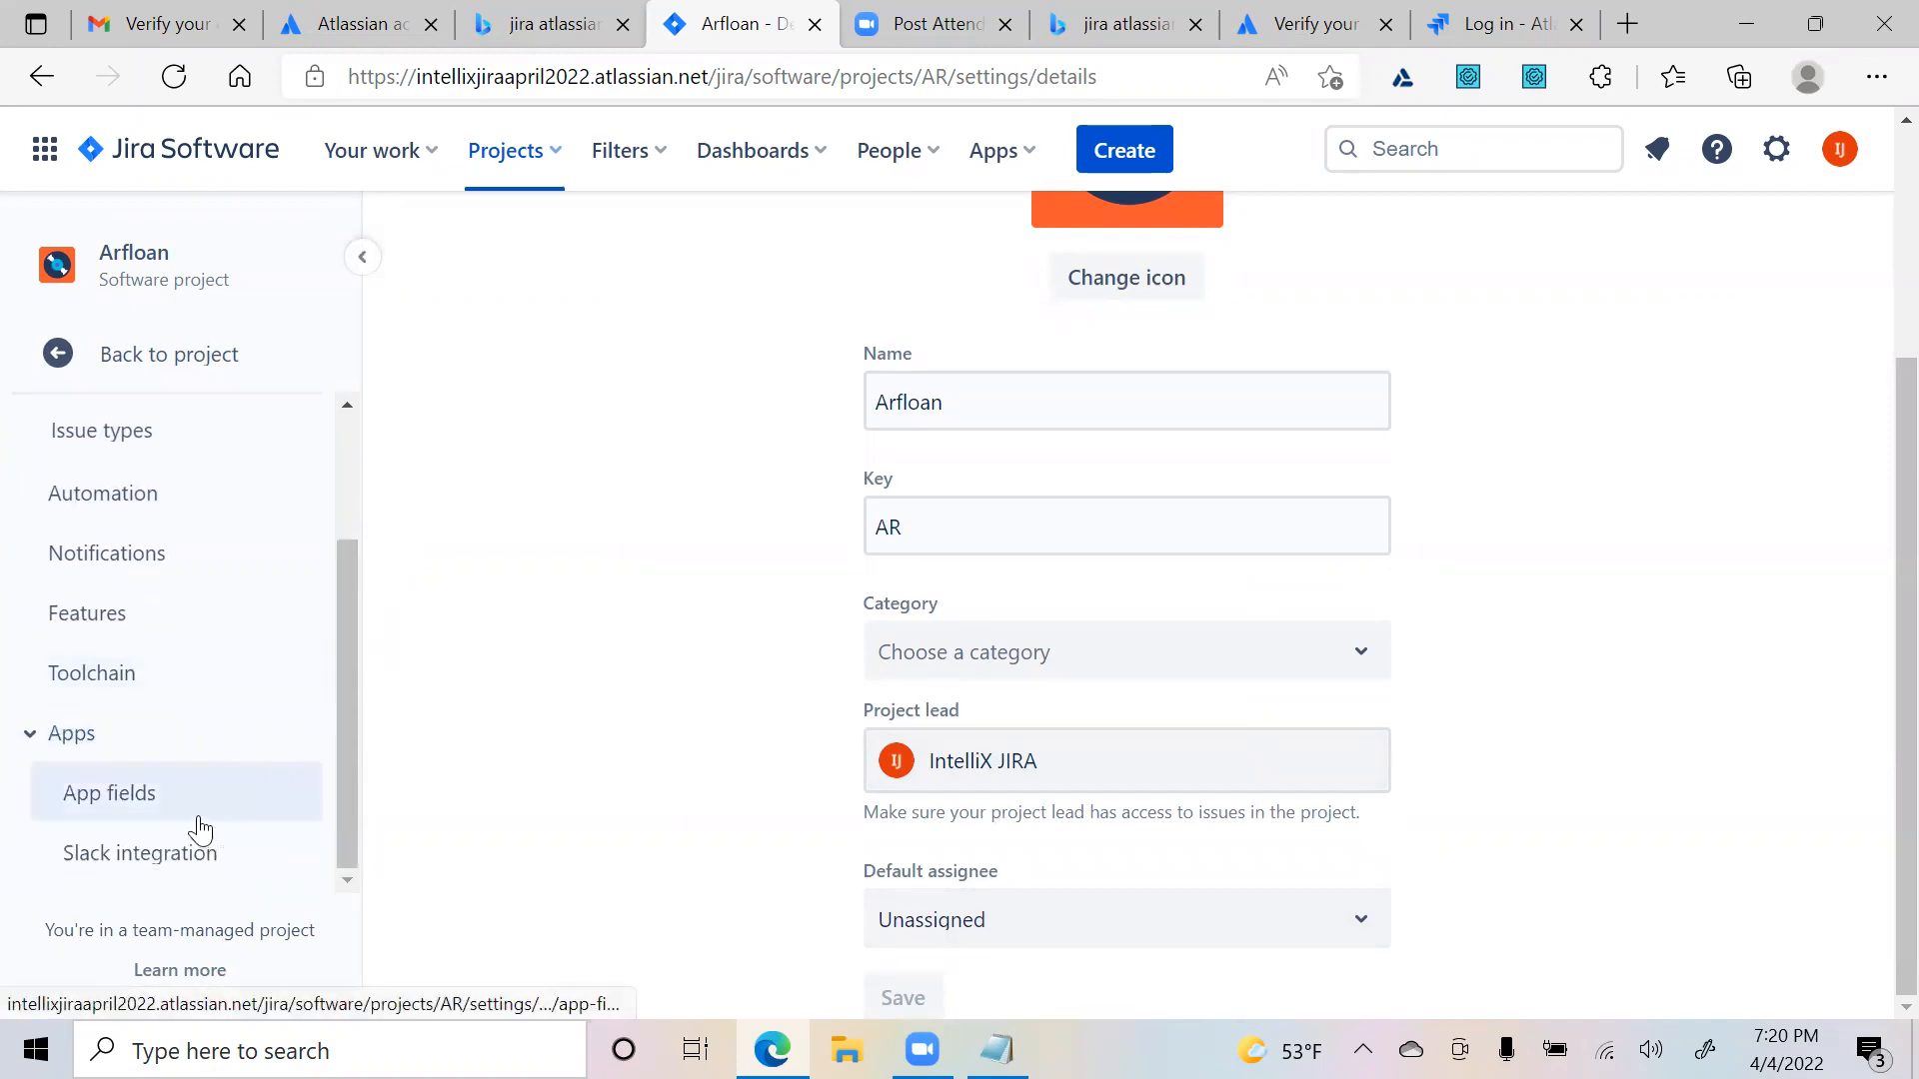
click(82, 735)
click(43, 859)
scroll(236, 821, down, 2)
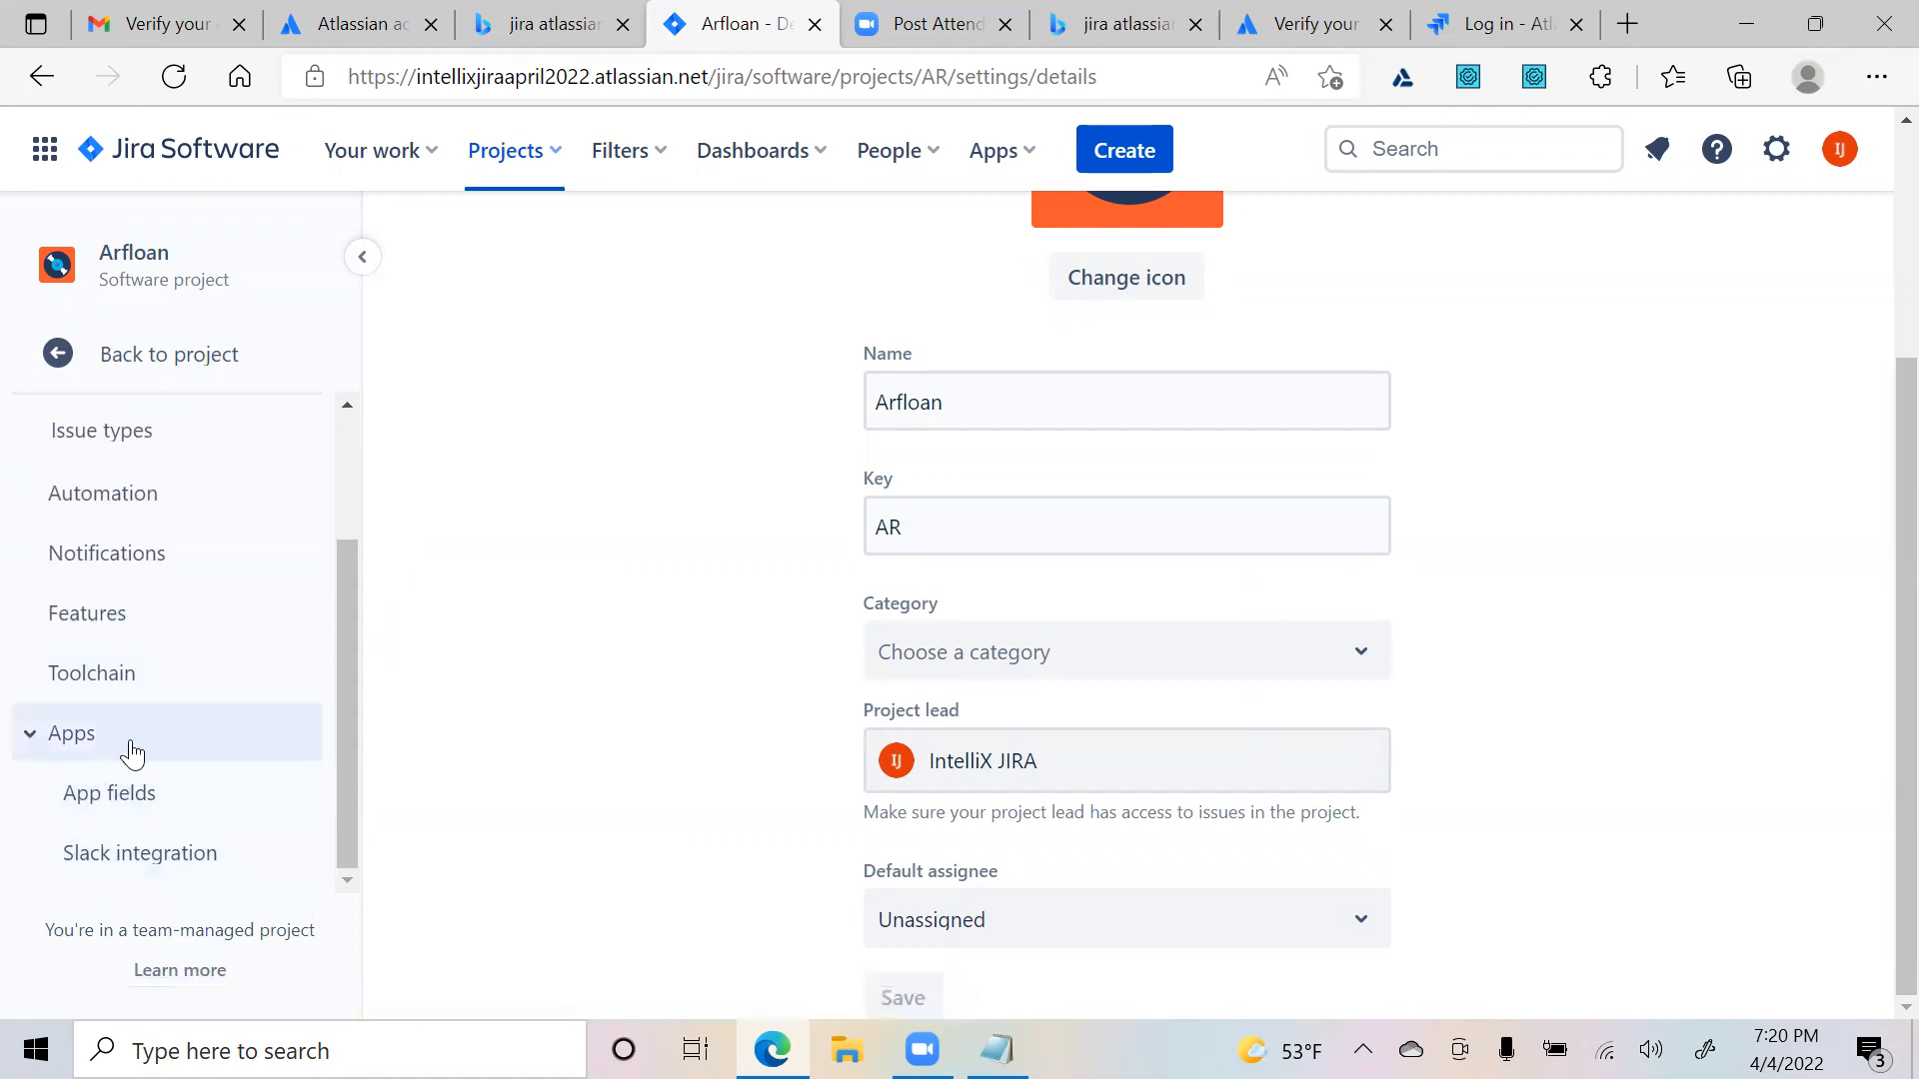
scroll(110, 620, up, 2)
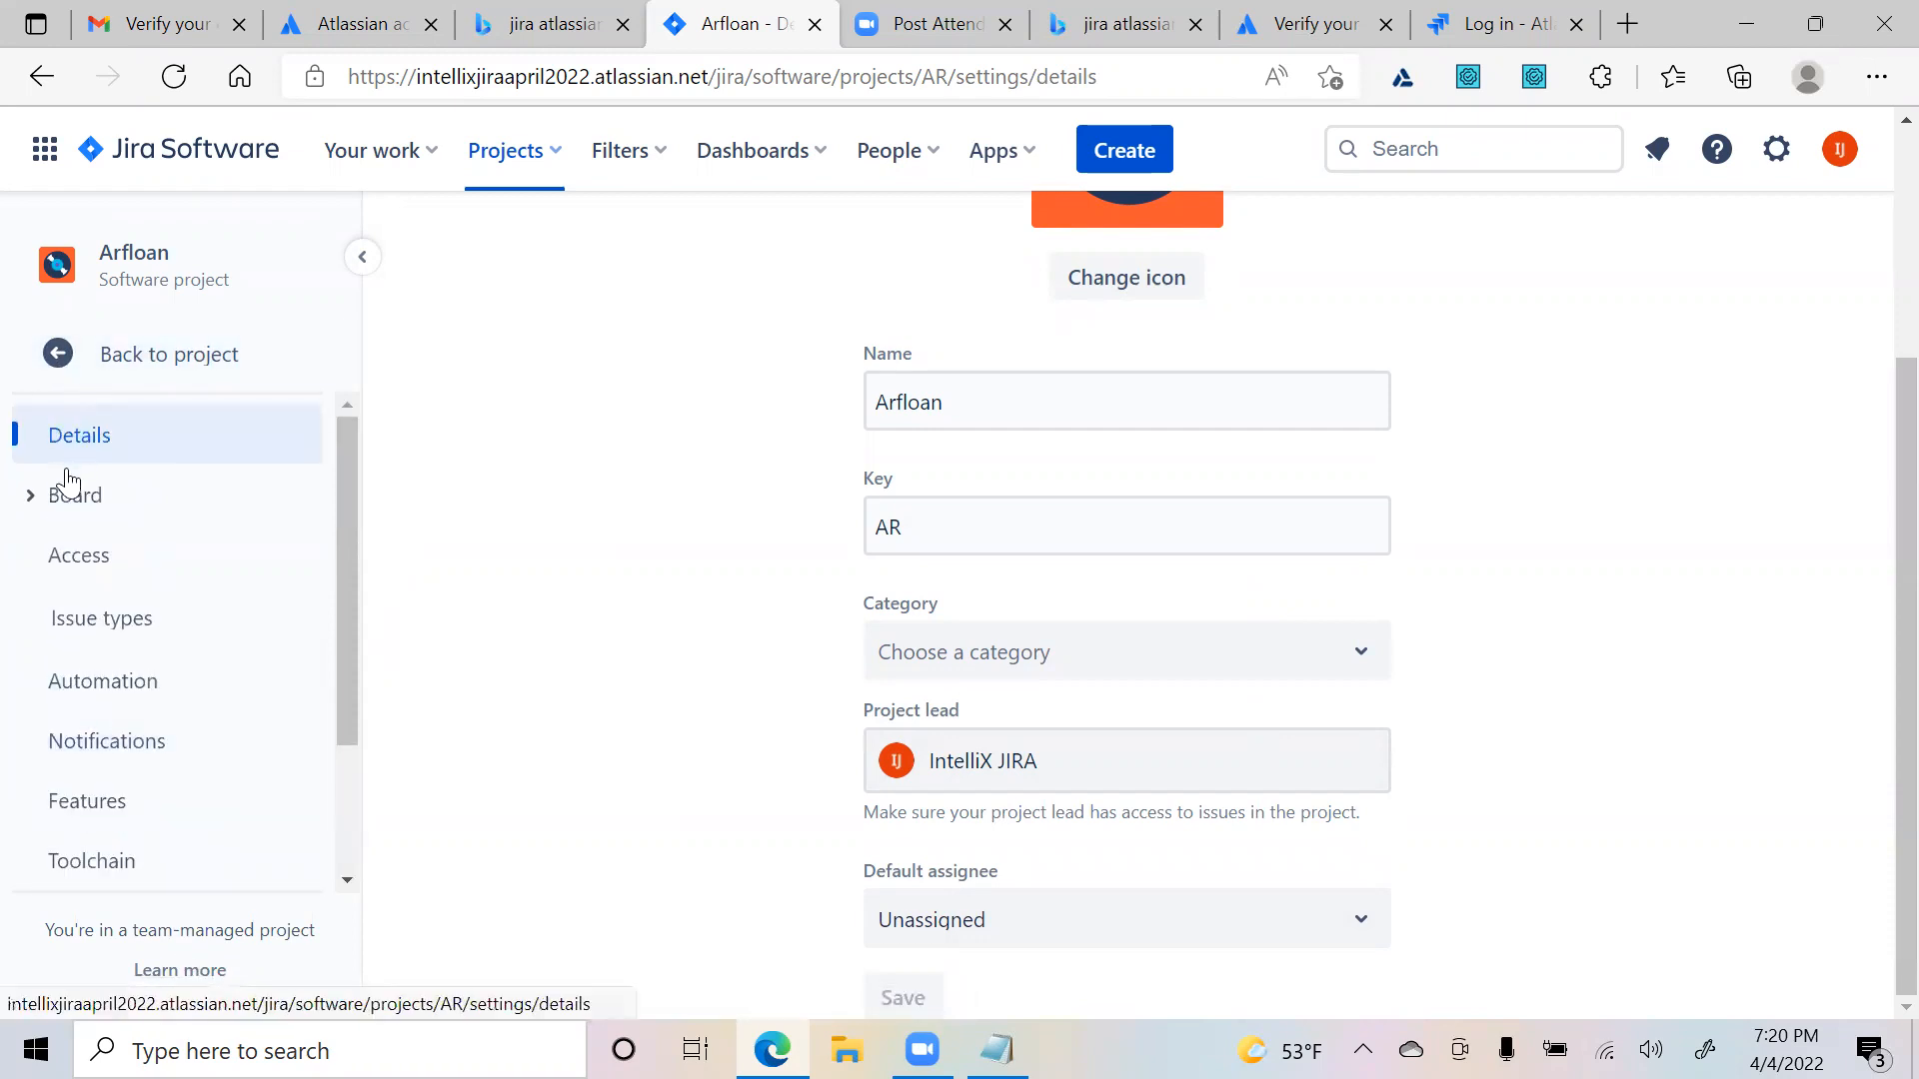
click(68, 362)
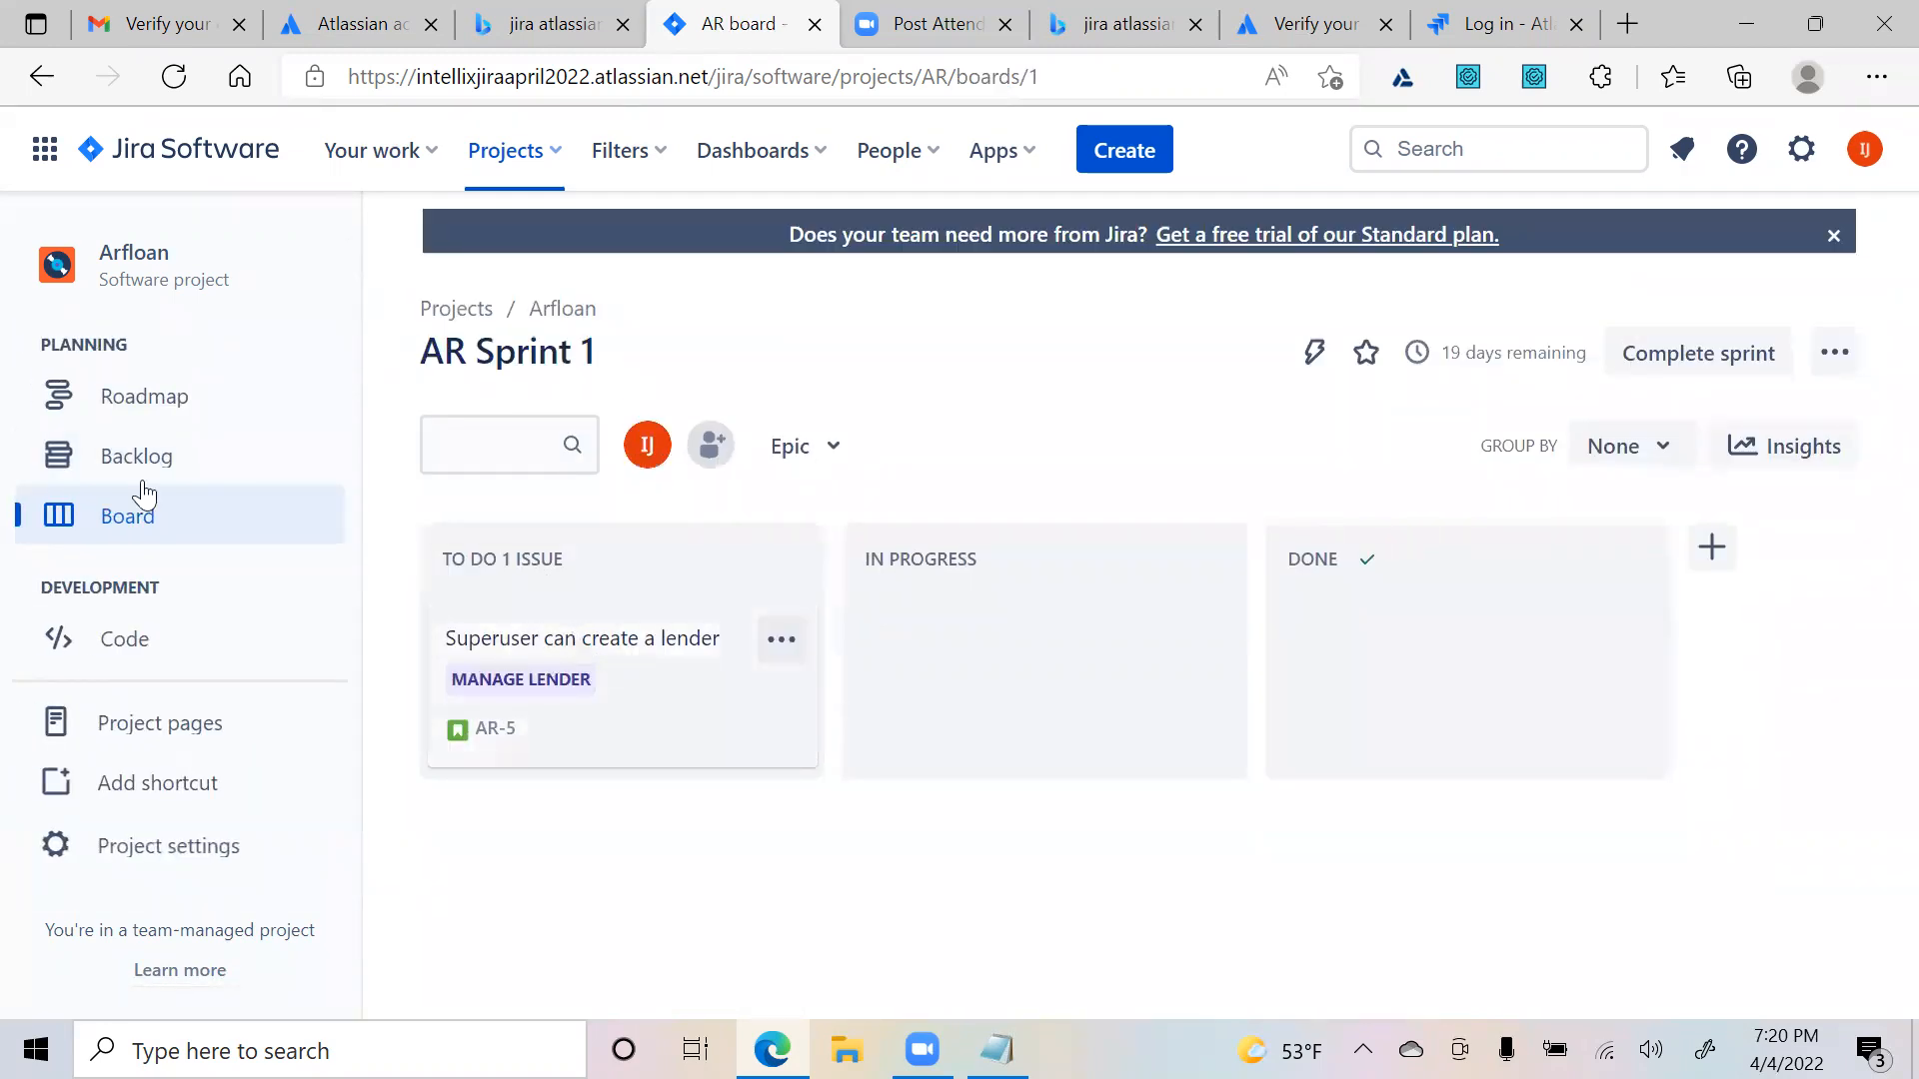
- From story AR-5's actions menu, choose Add apps to reach the Jira Marketplace
click(550, 644)
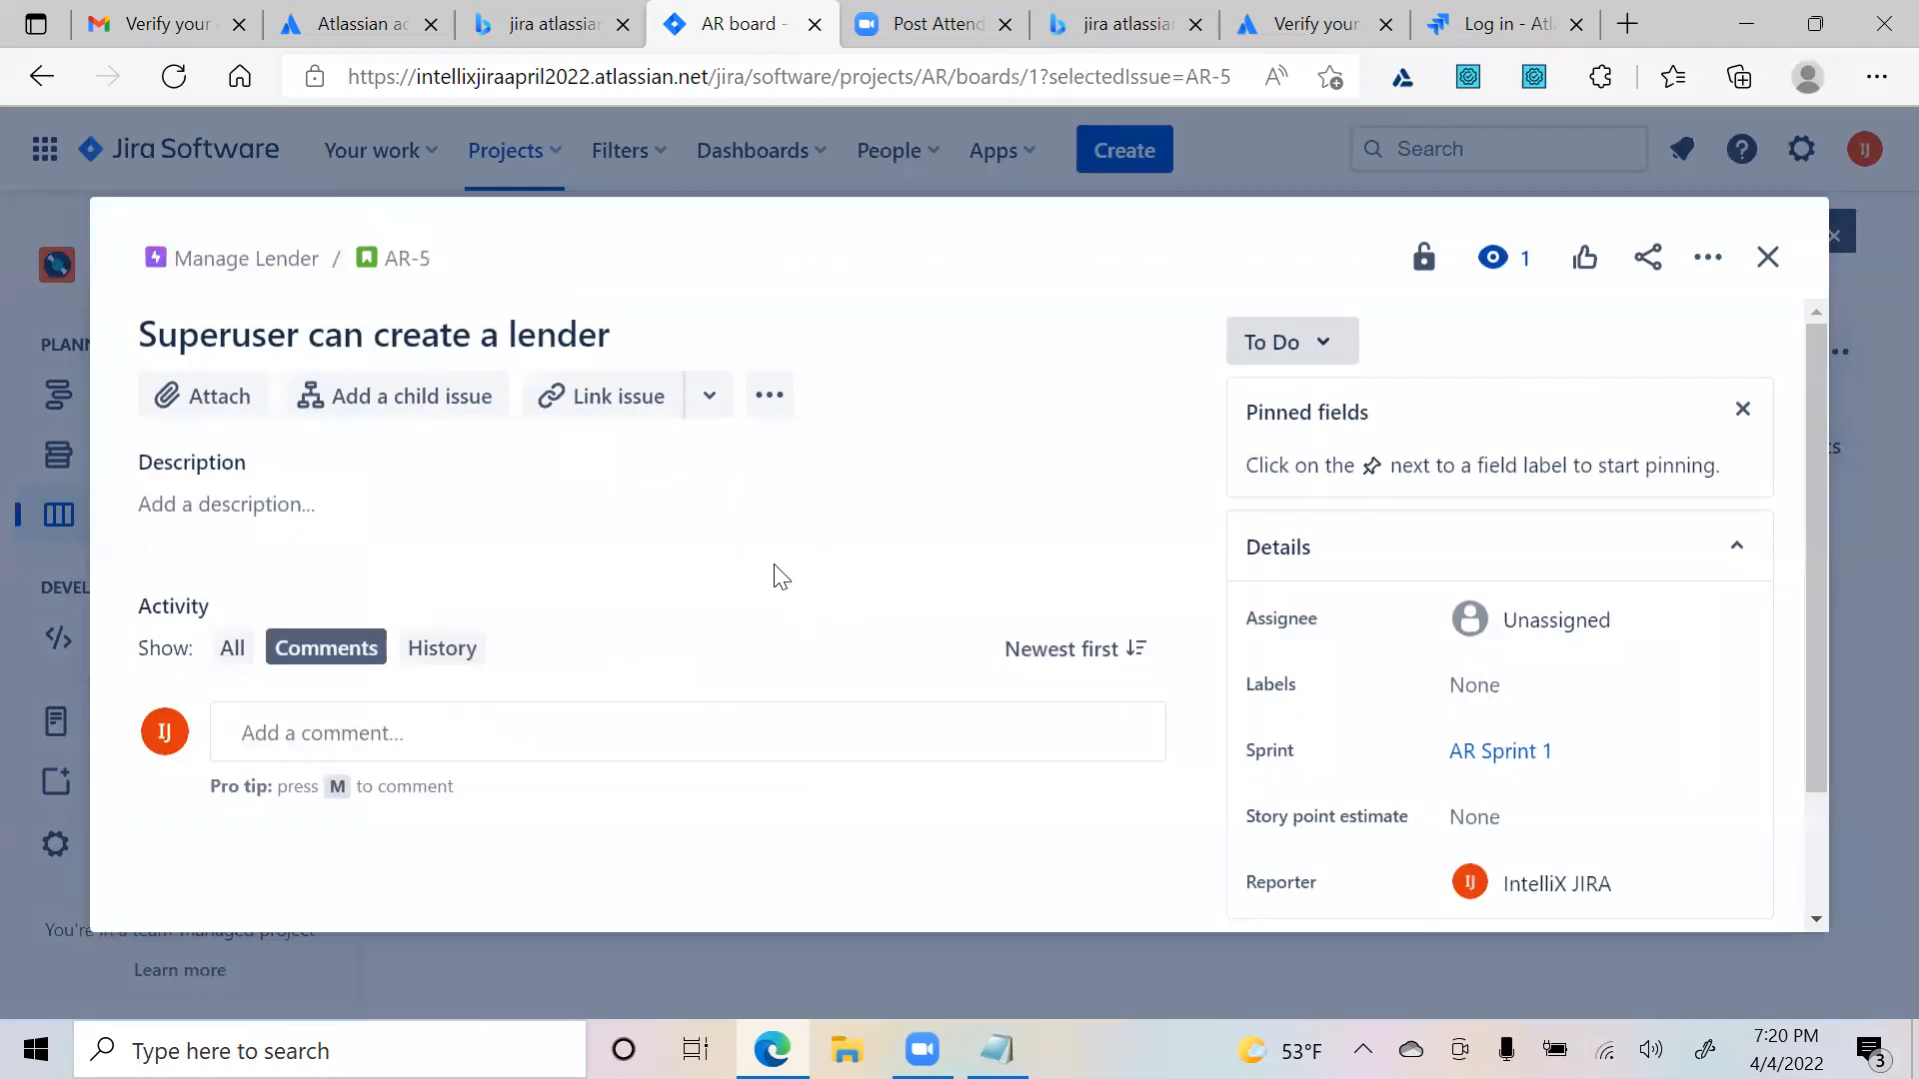
click(708, 396)
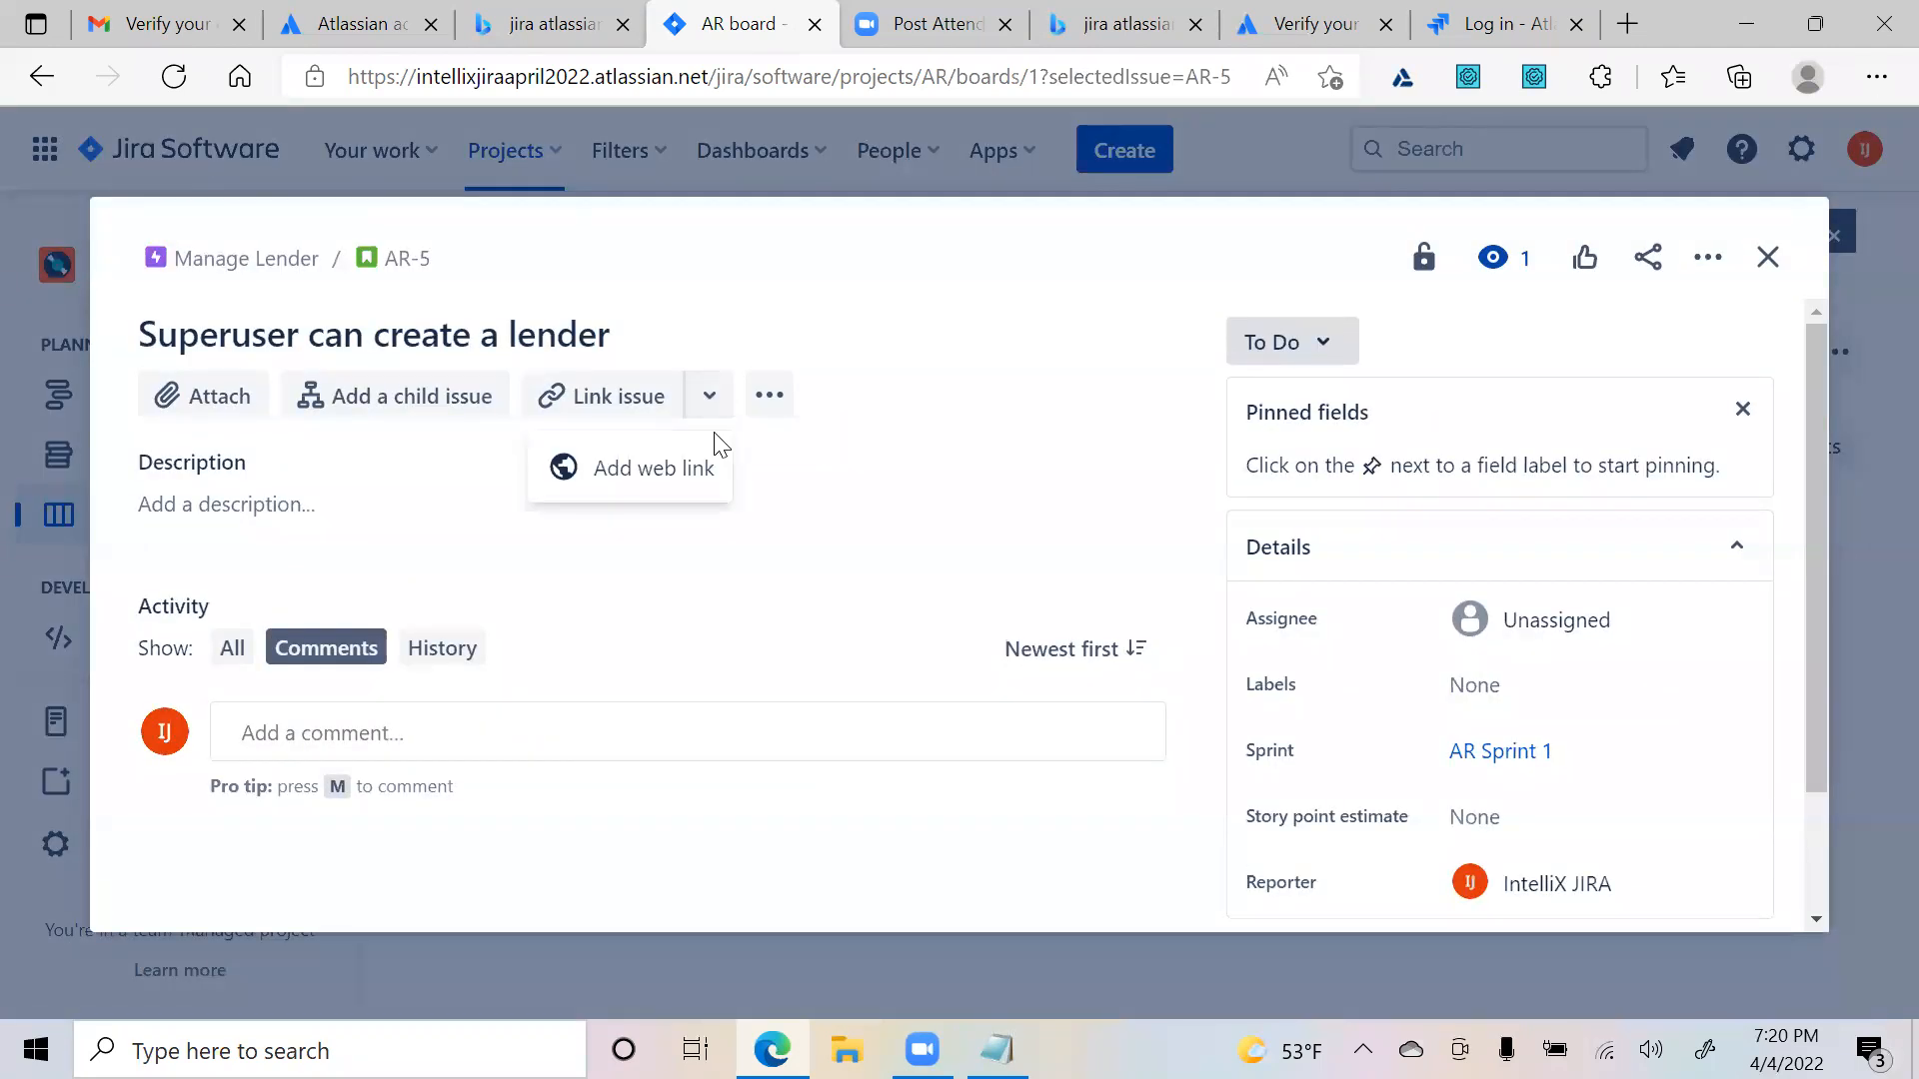
click(770, 395)
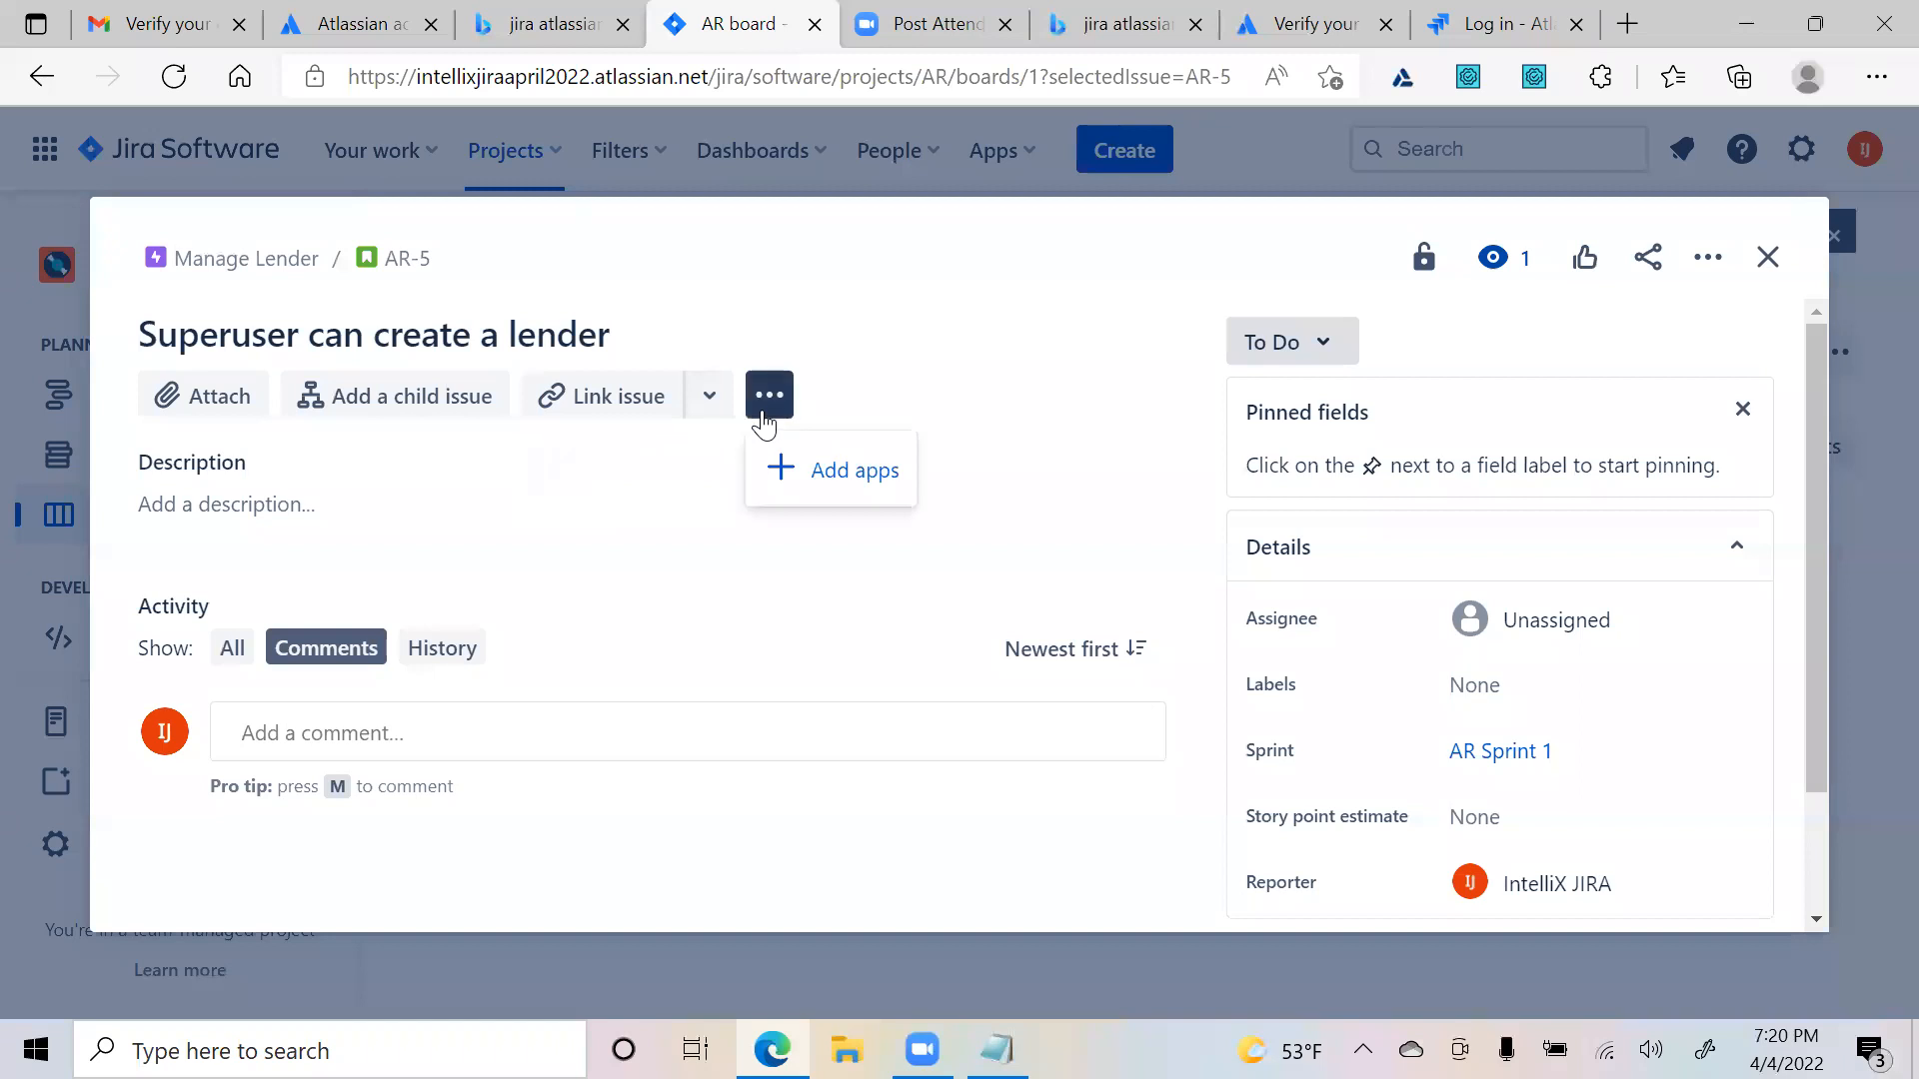
click(828, 470)
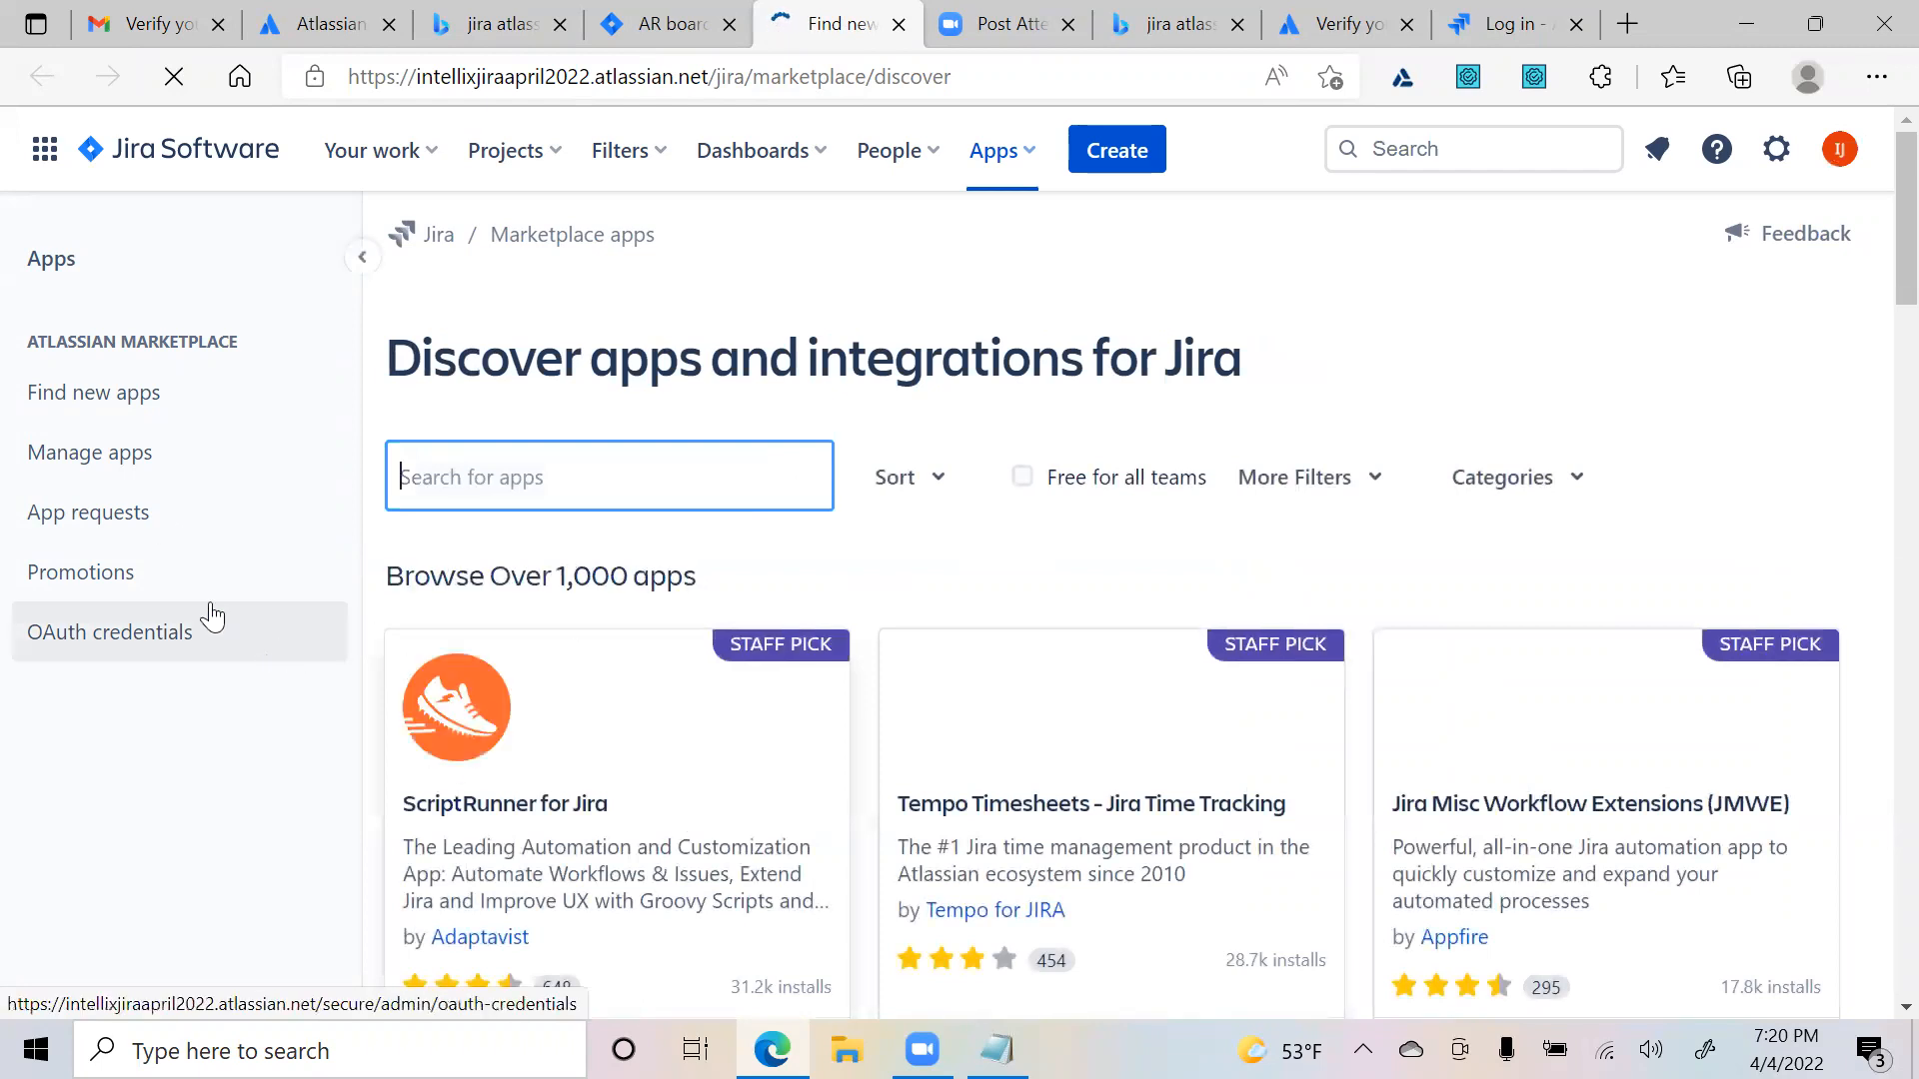
scroll(947, 715, down, 10)
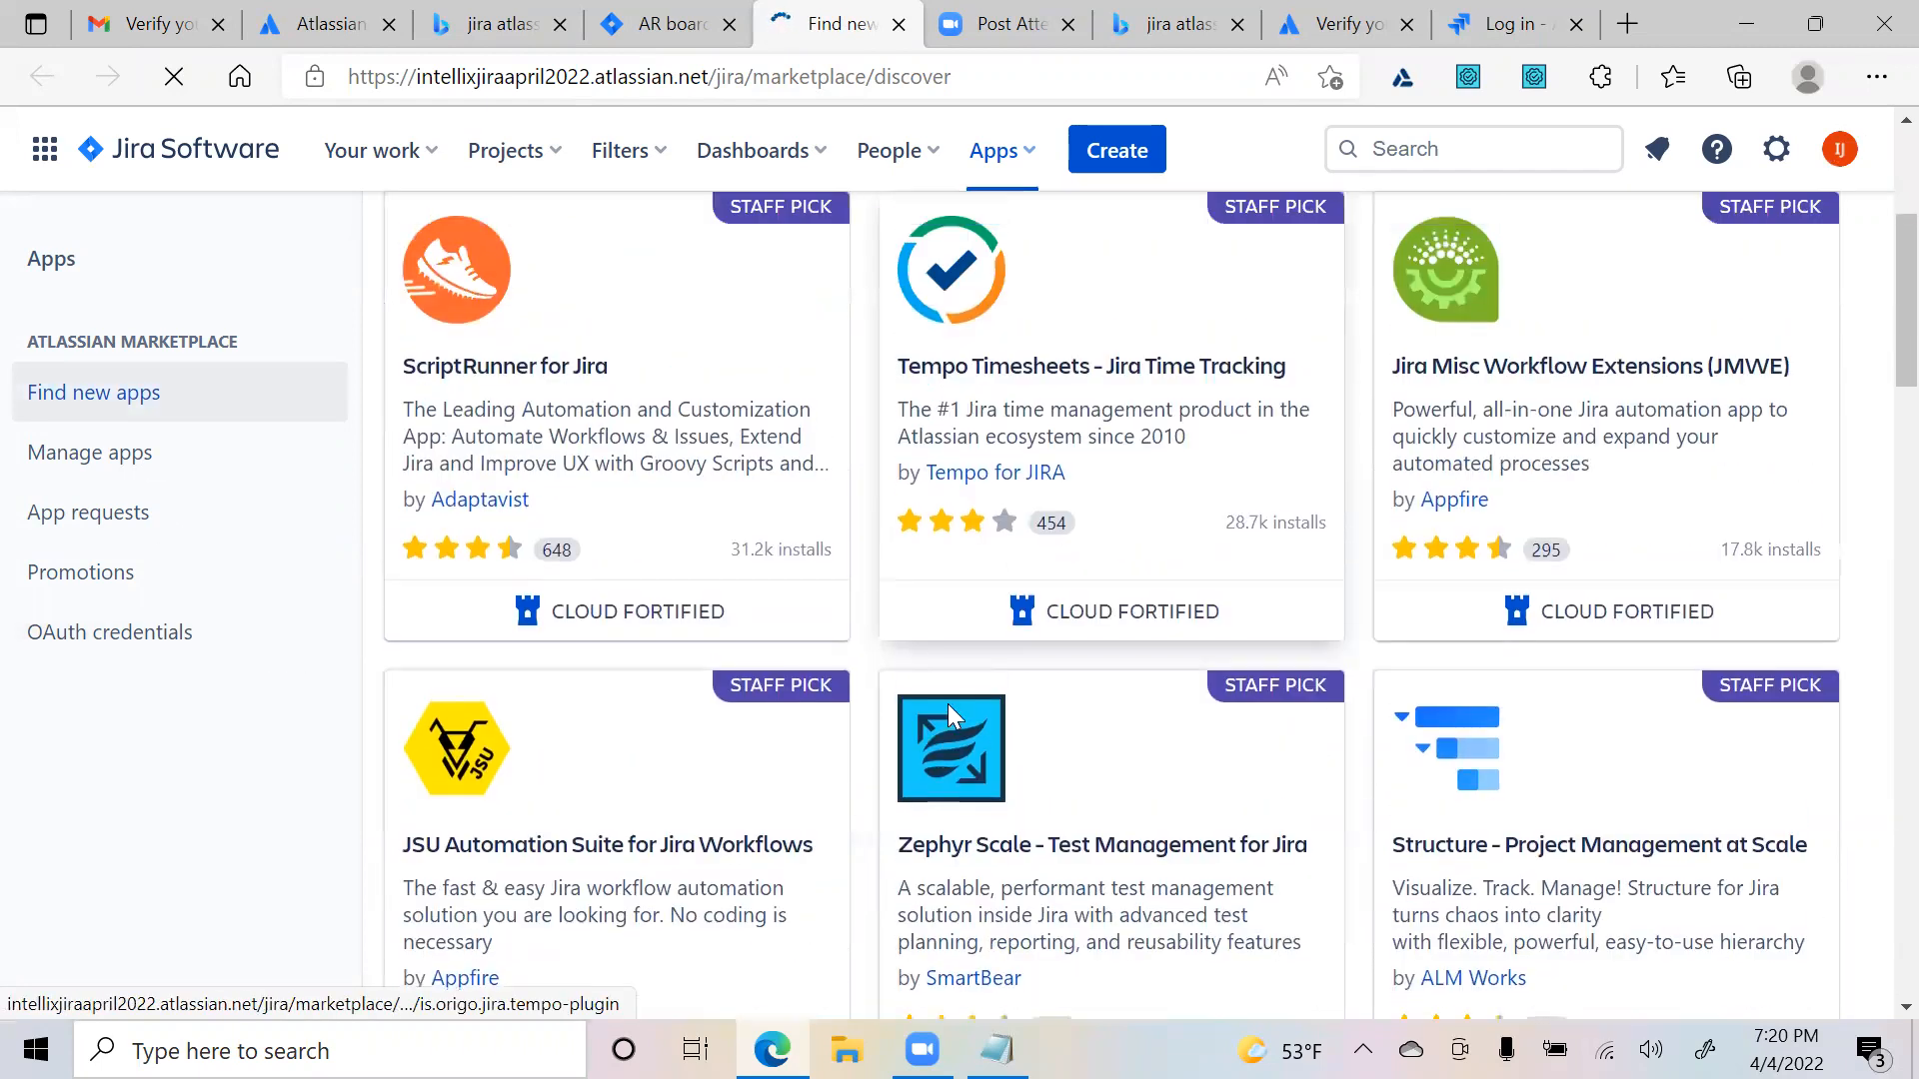
- Find the Zephyr Scale - Test Management for Jira card and open its details
scroll(1216, 796, down, 4)
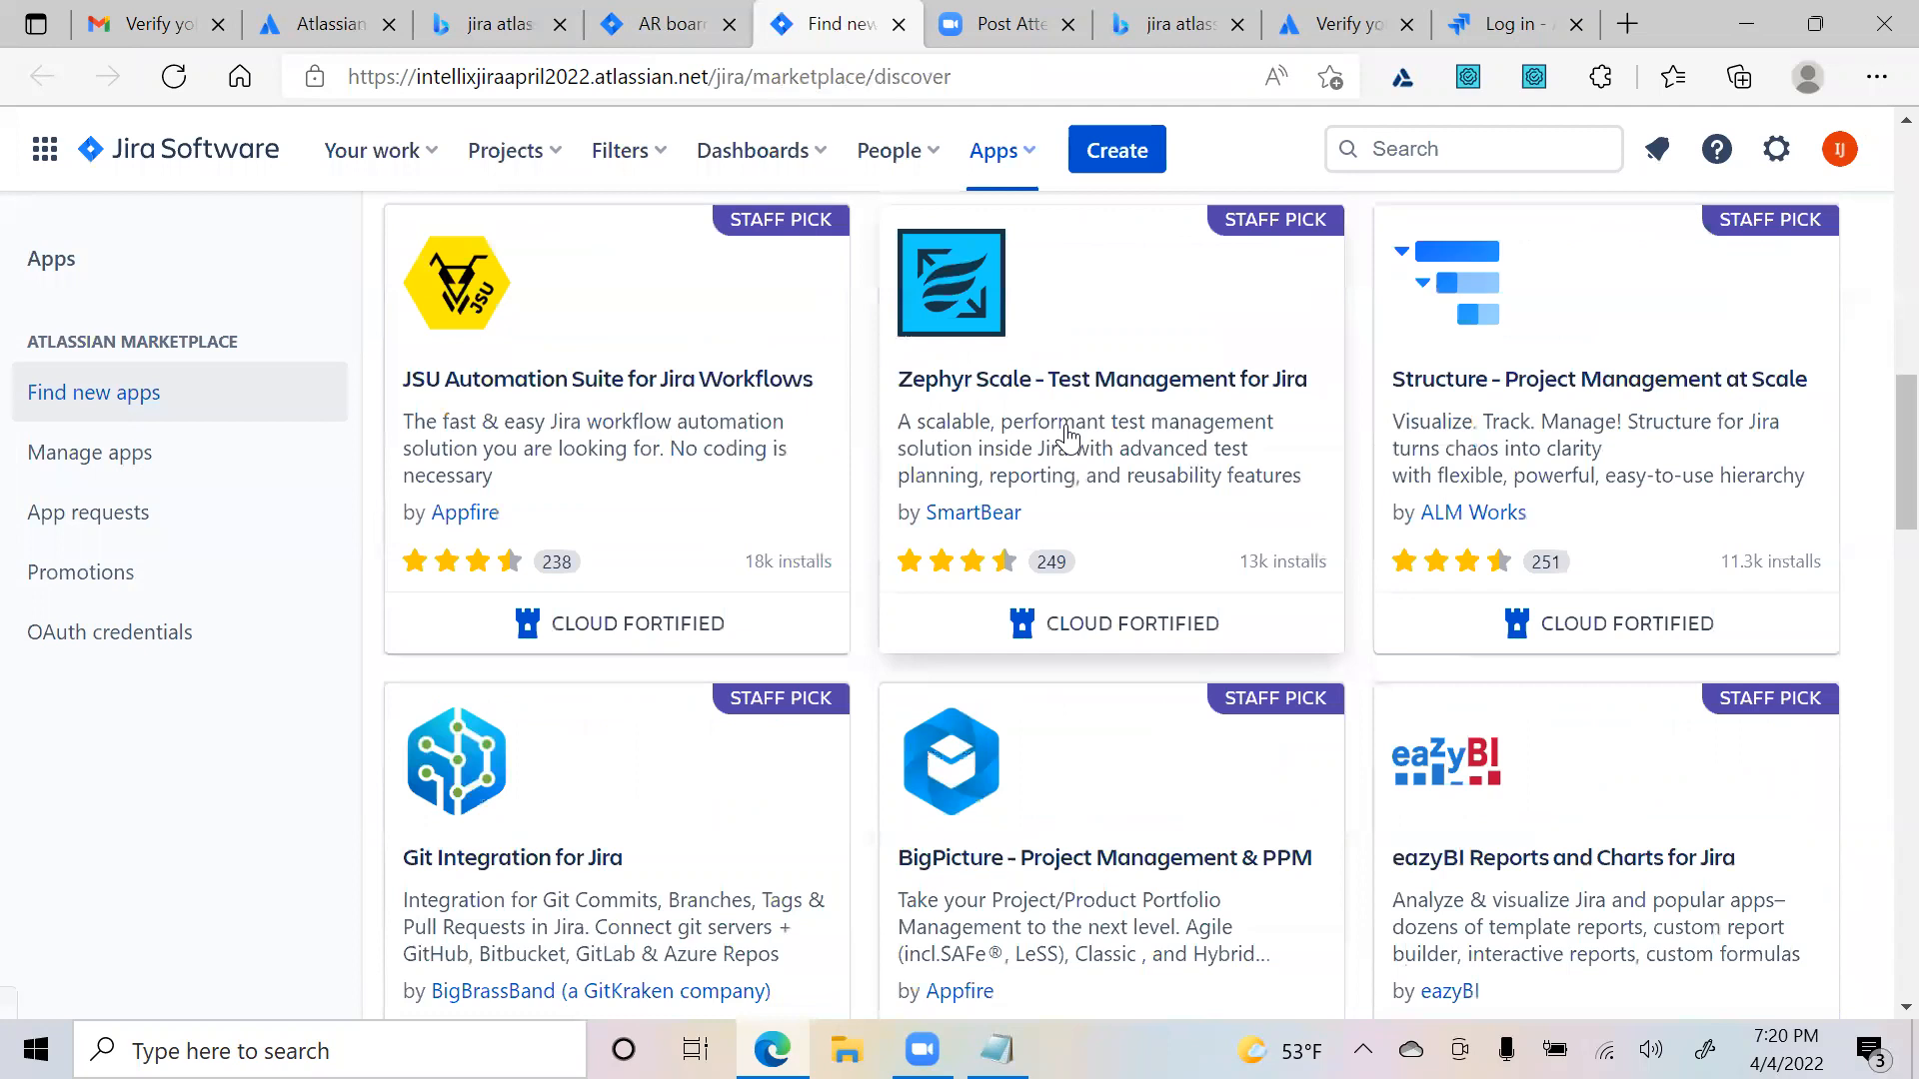
scroll(979, 711, up, 3)
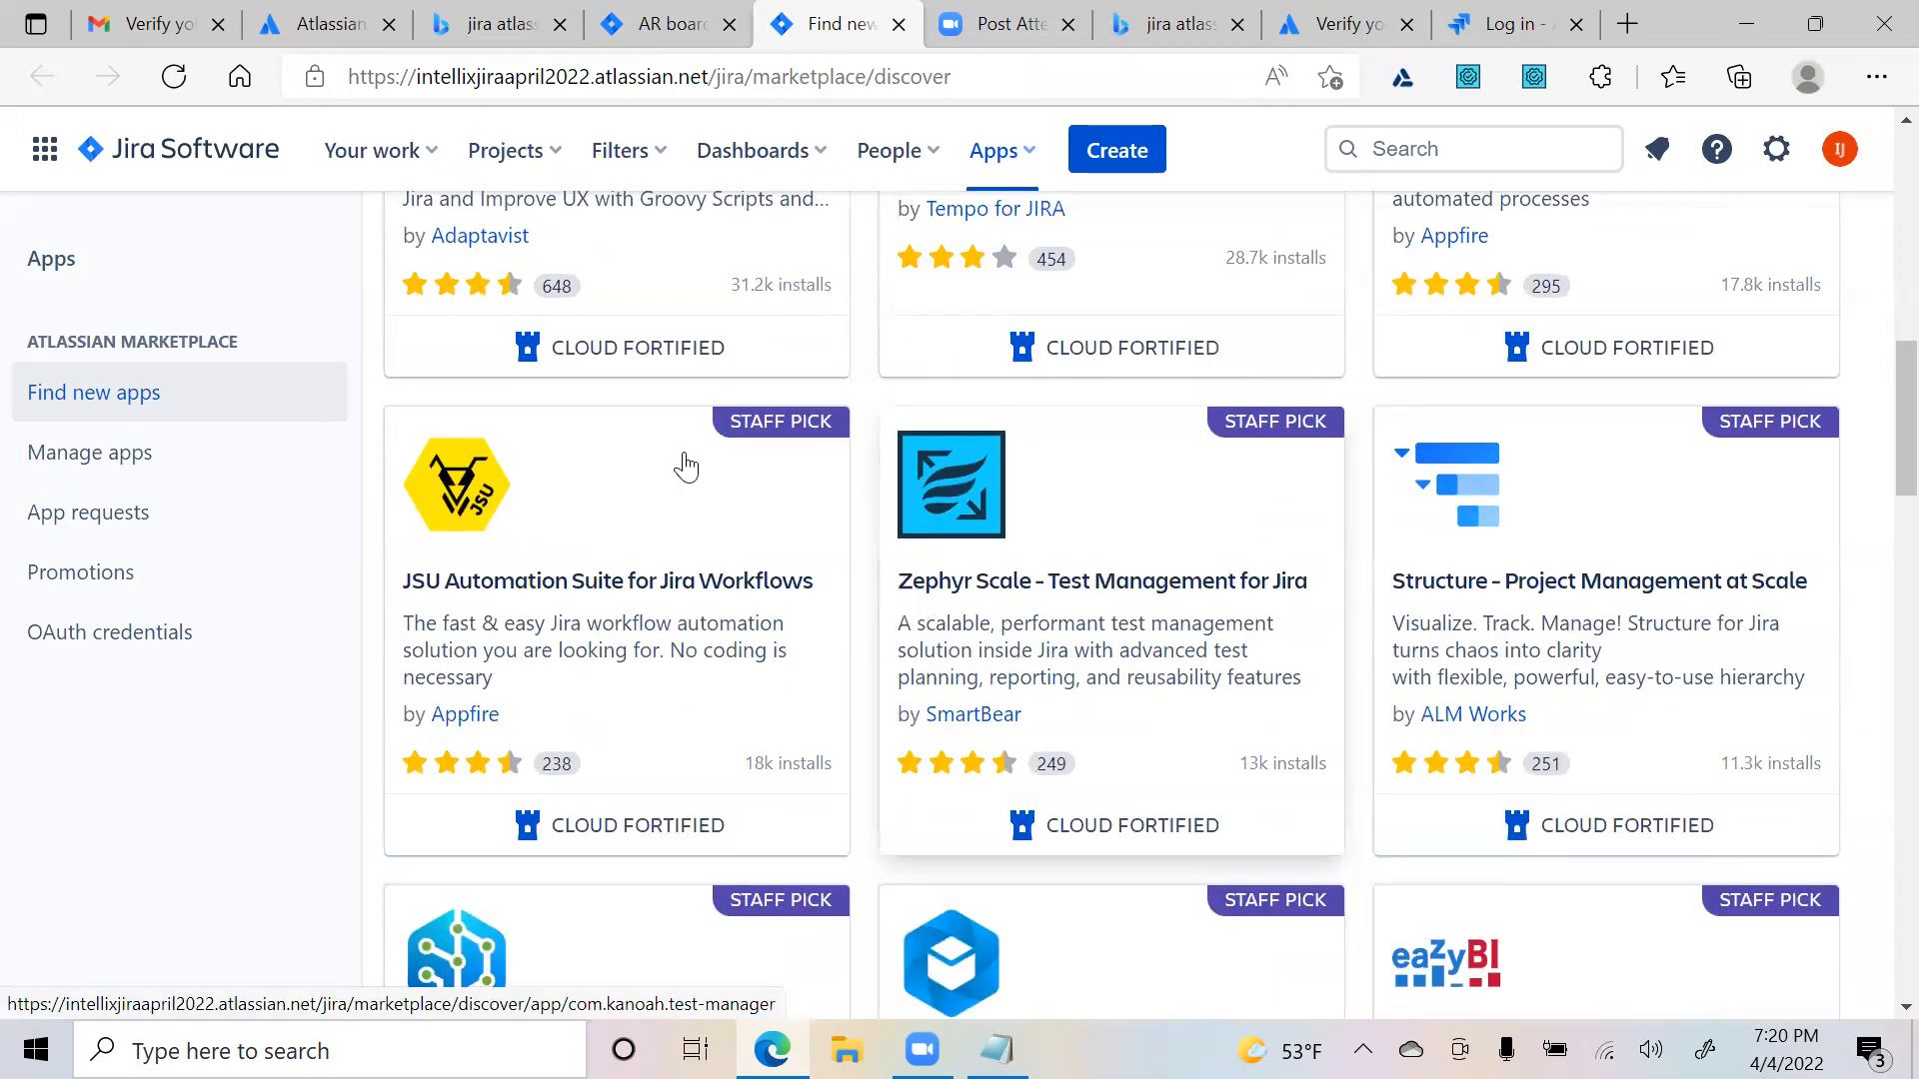
scroll(640, 439, up, 10)
scroll(900, 643, down, 10)
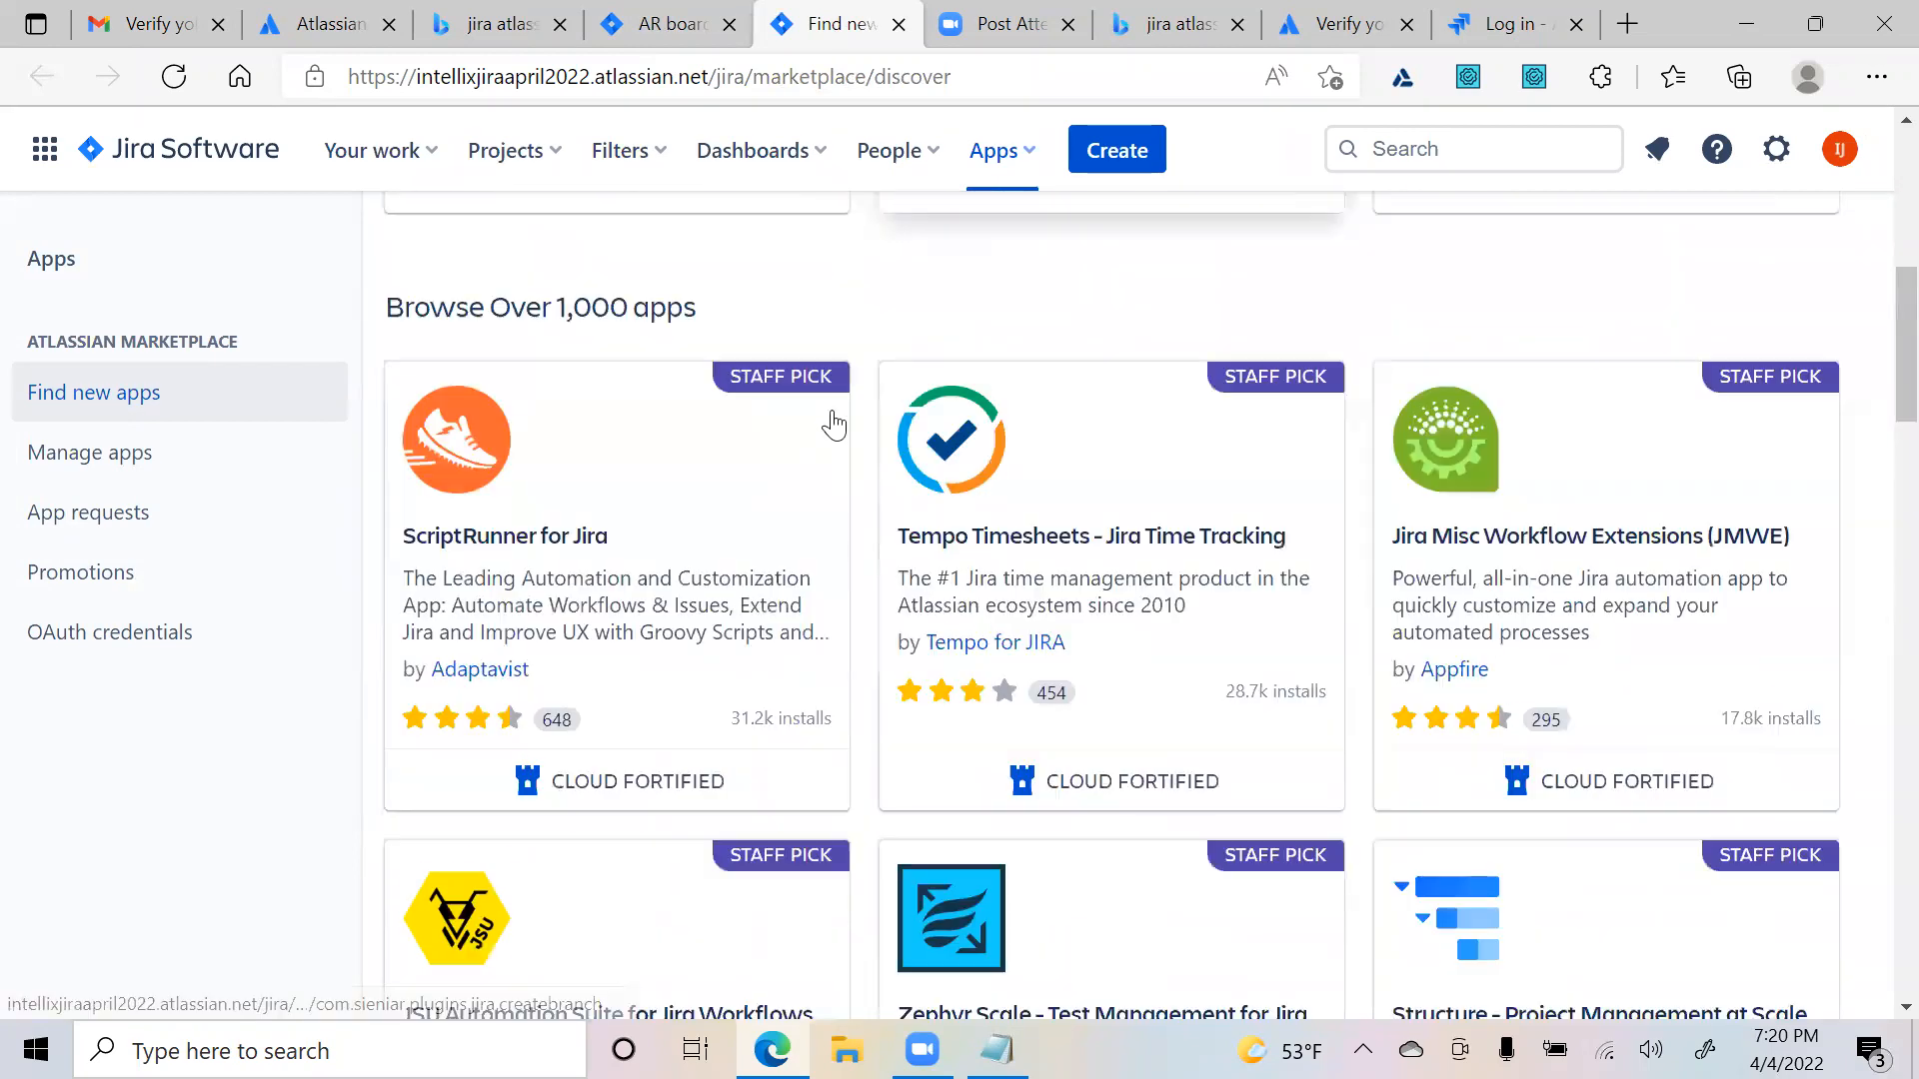
scroll(1009, 447, down, 3)
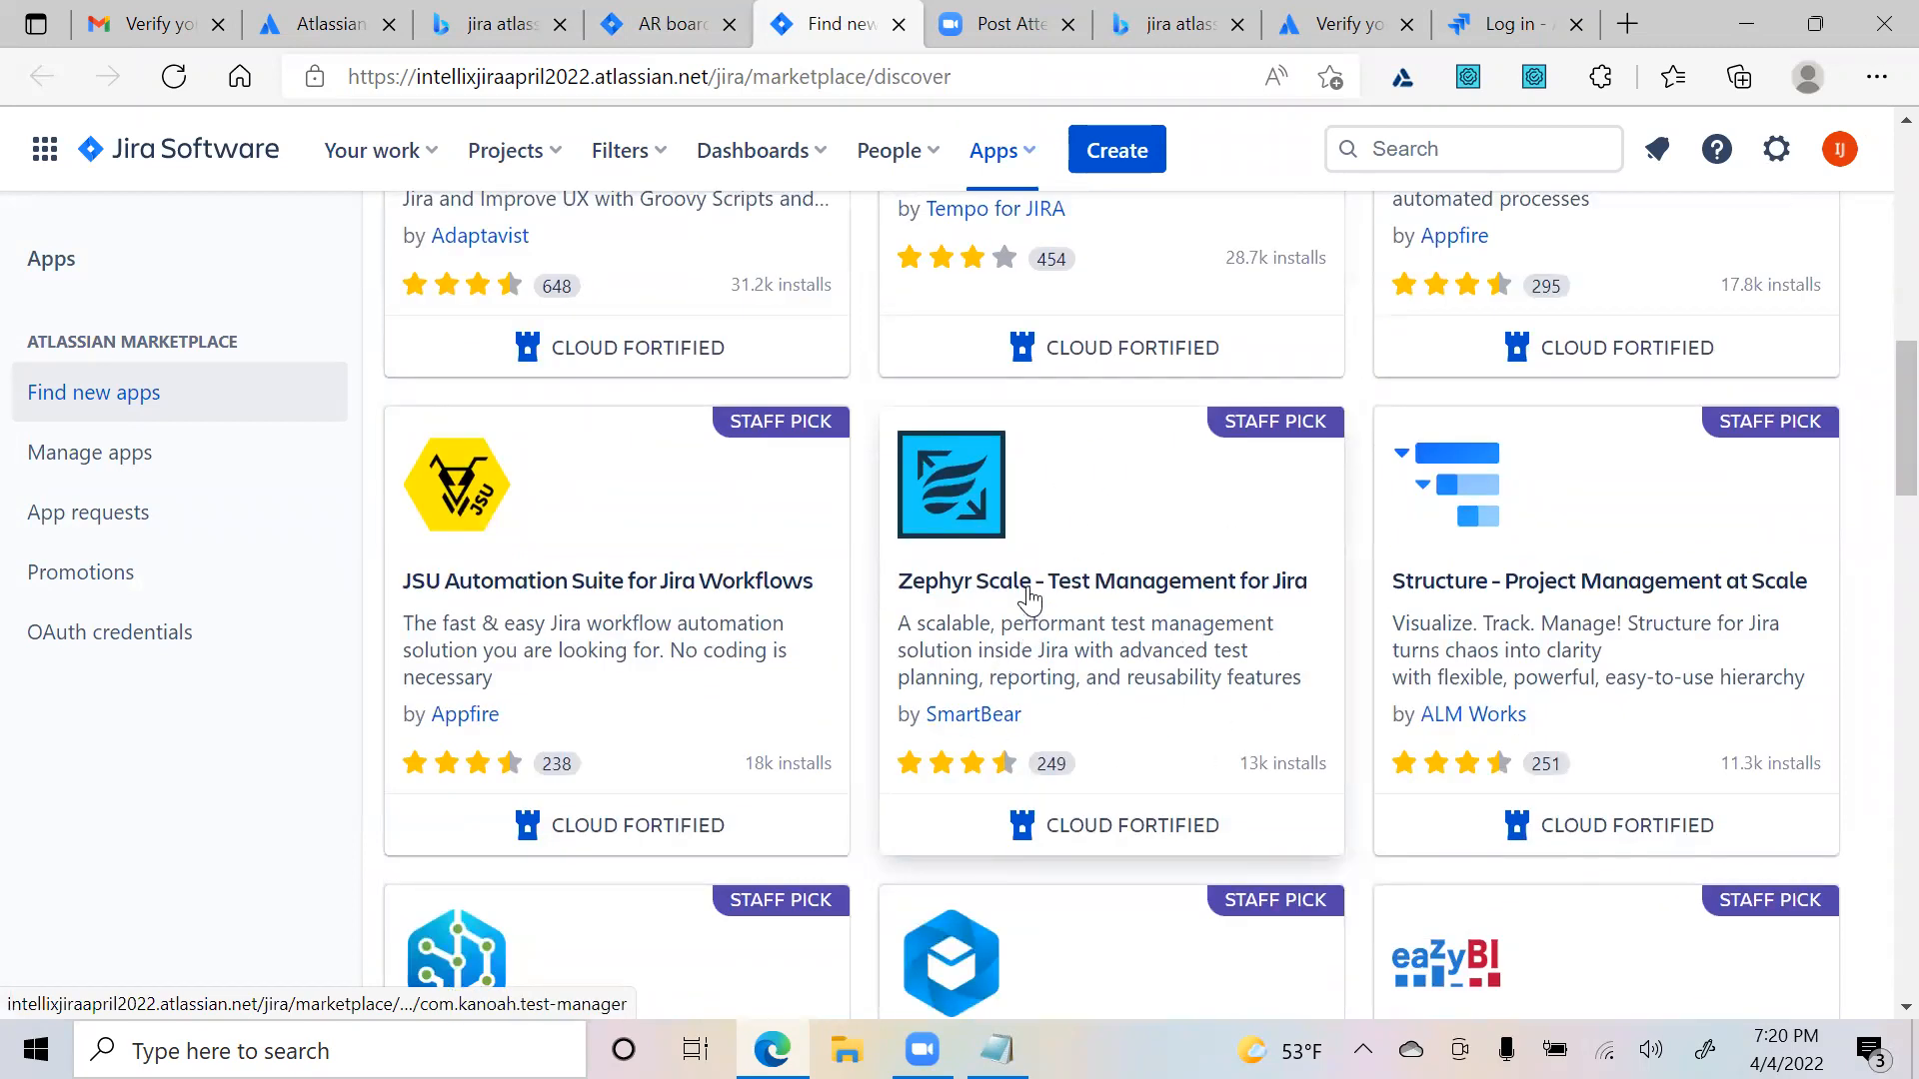
click(1102, 614)
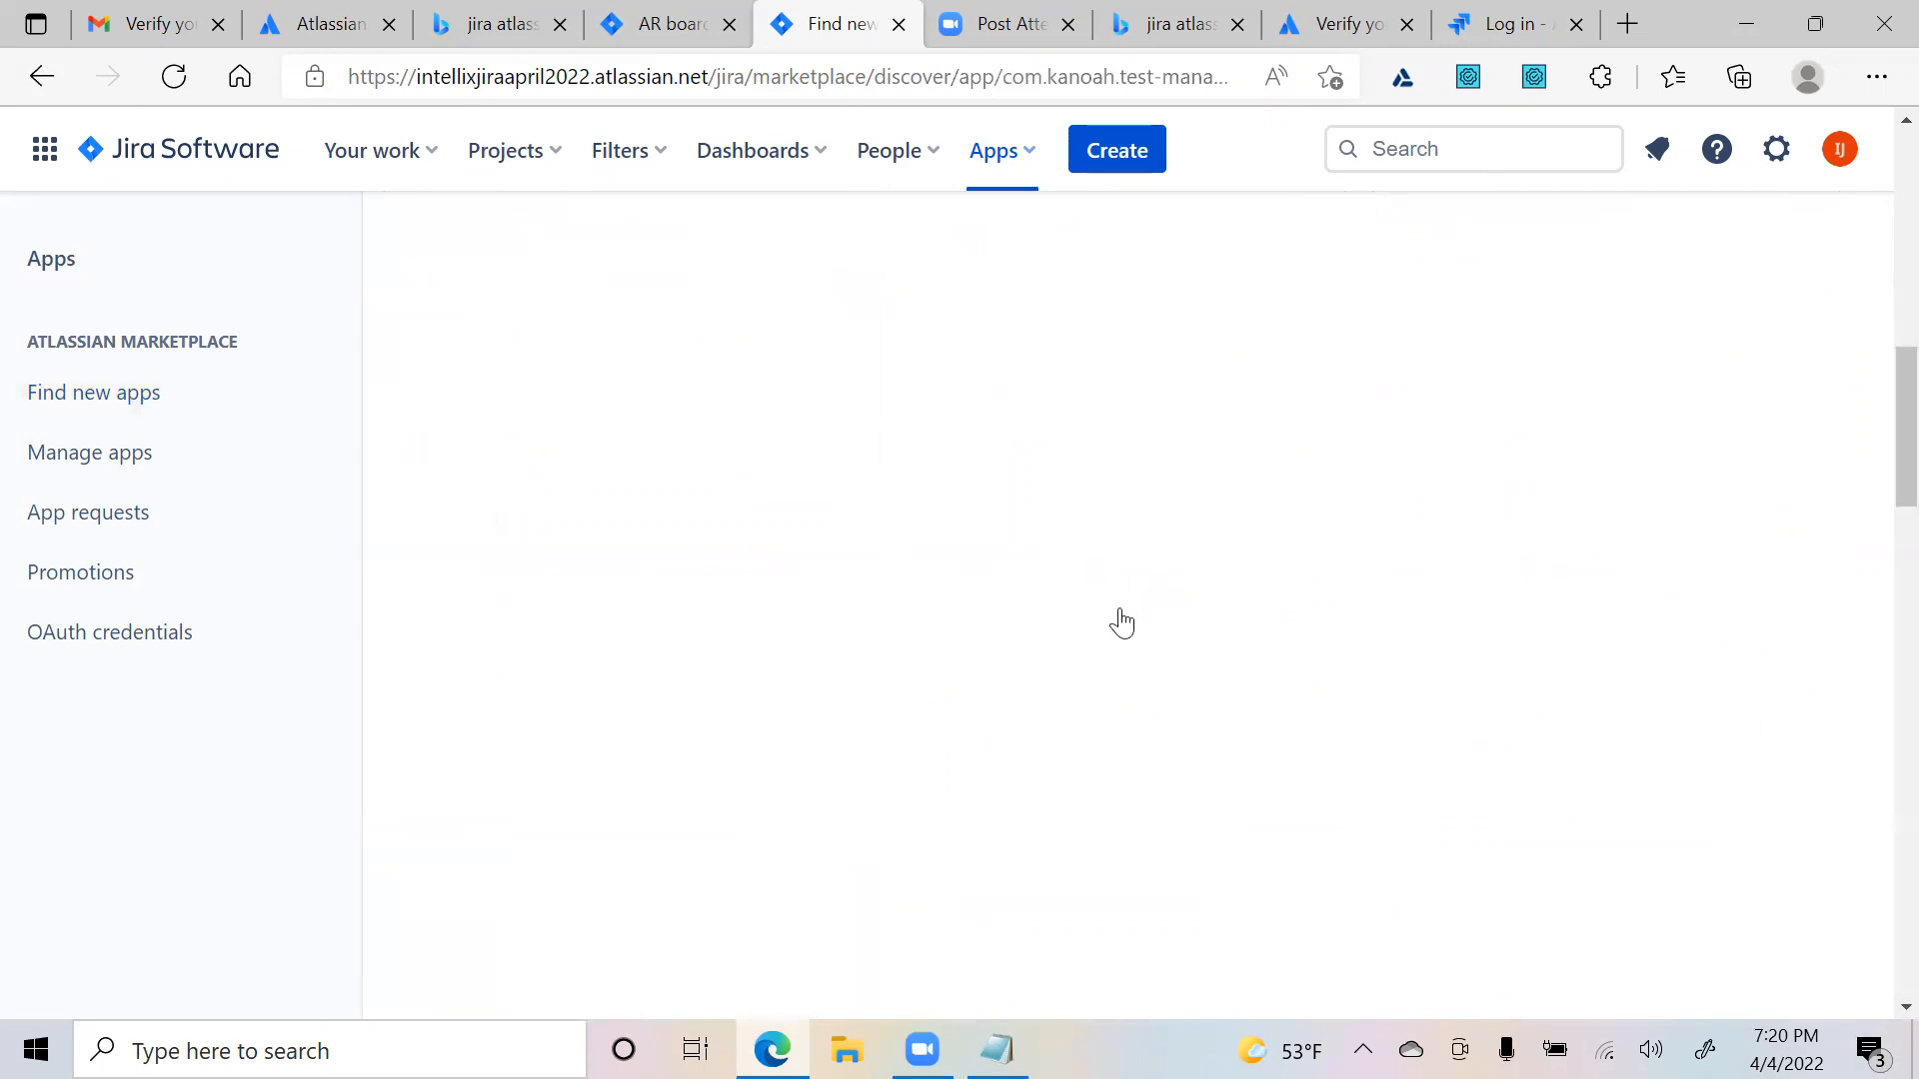
scroll(1103, 611, up, 15)
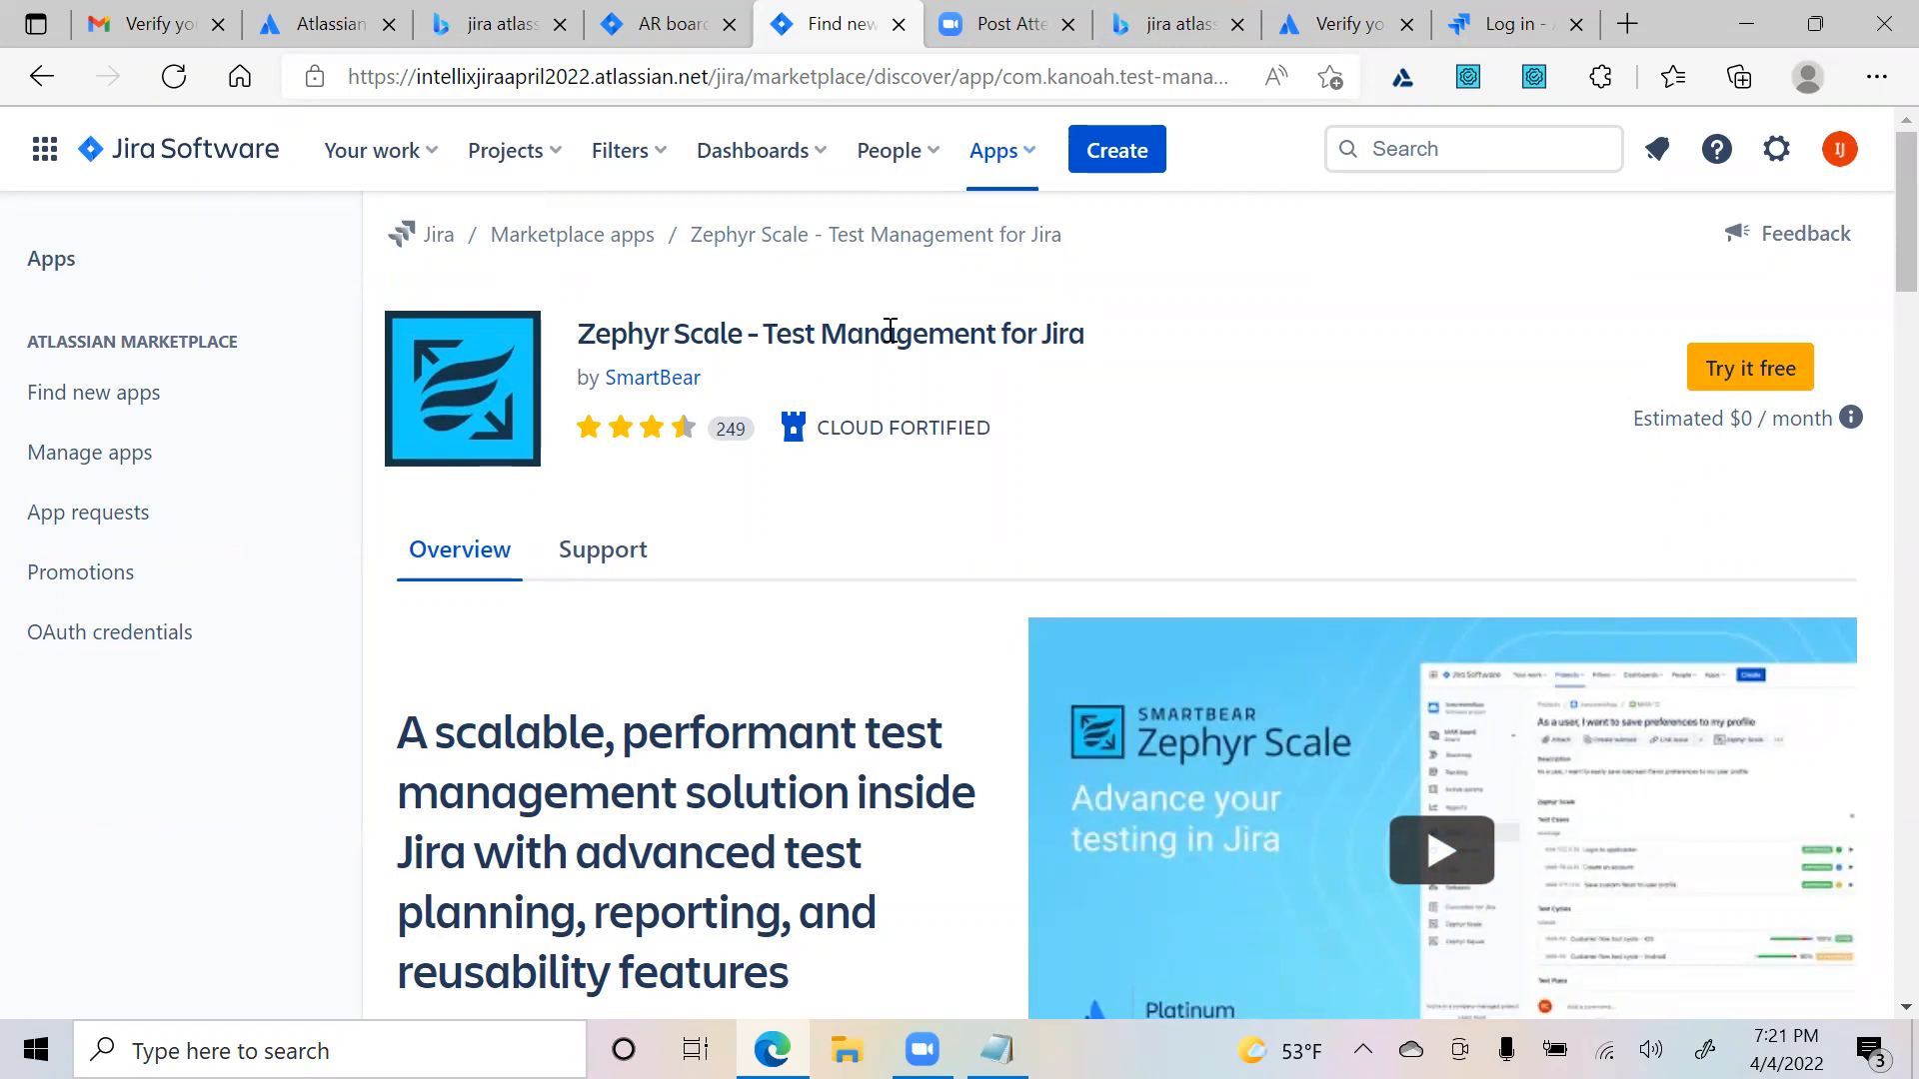
drag(586, 342, 1082, 347)
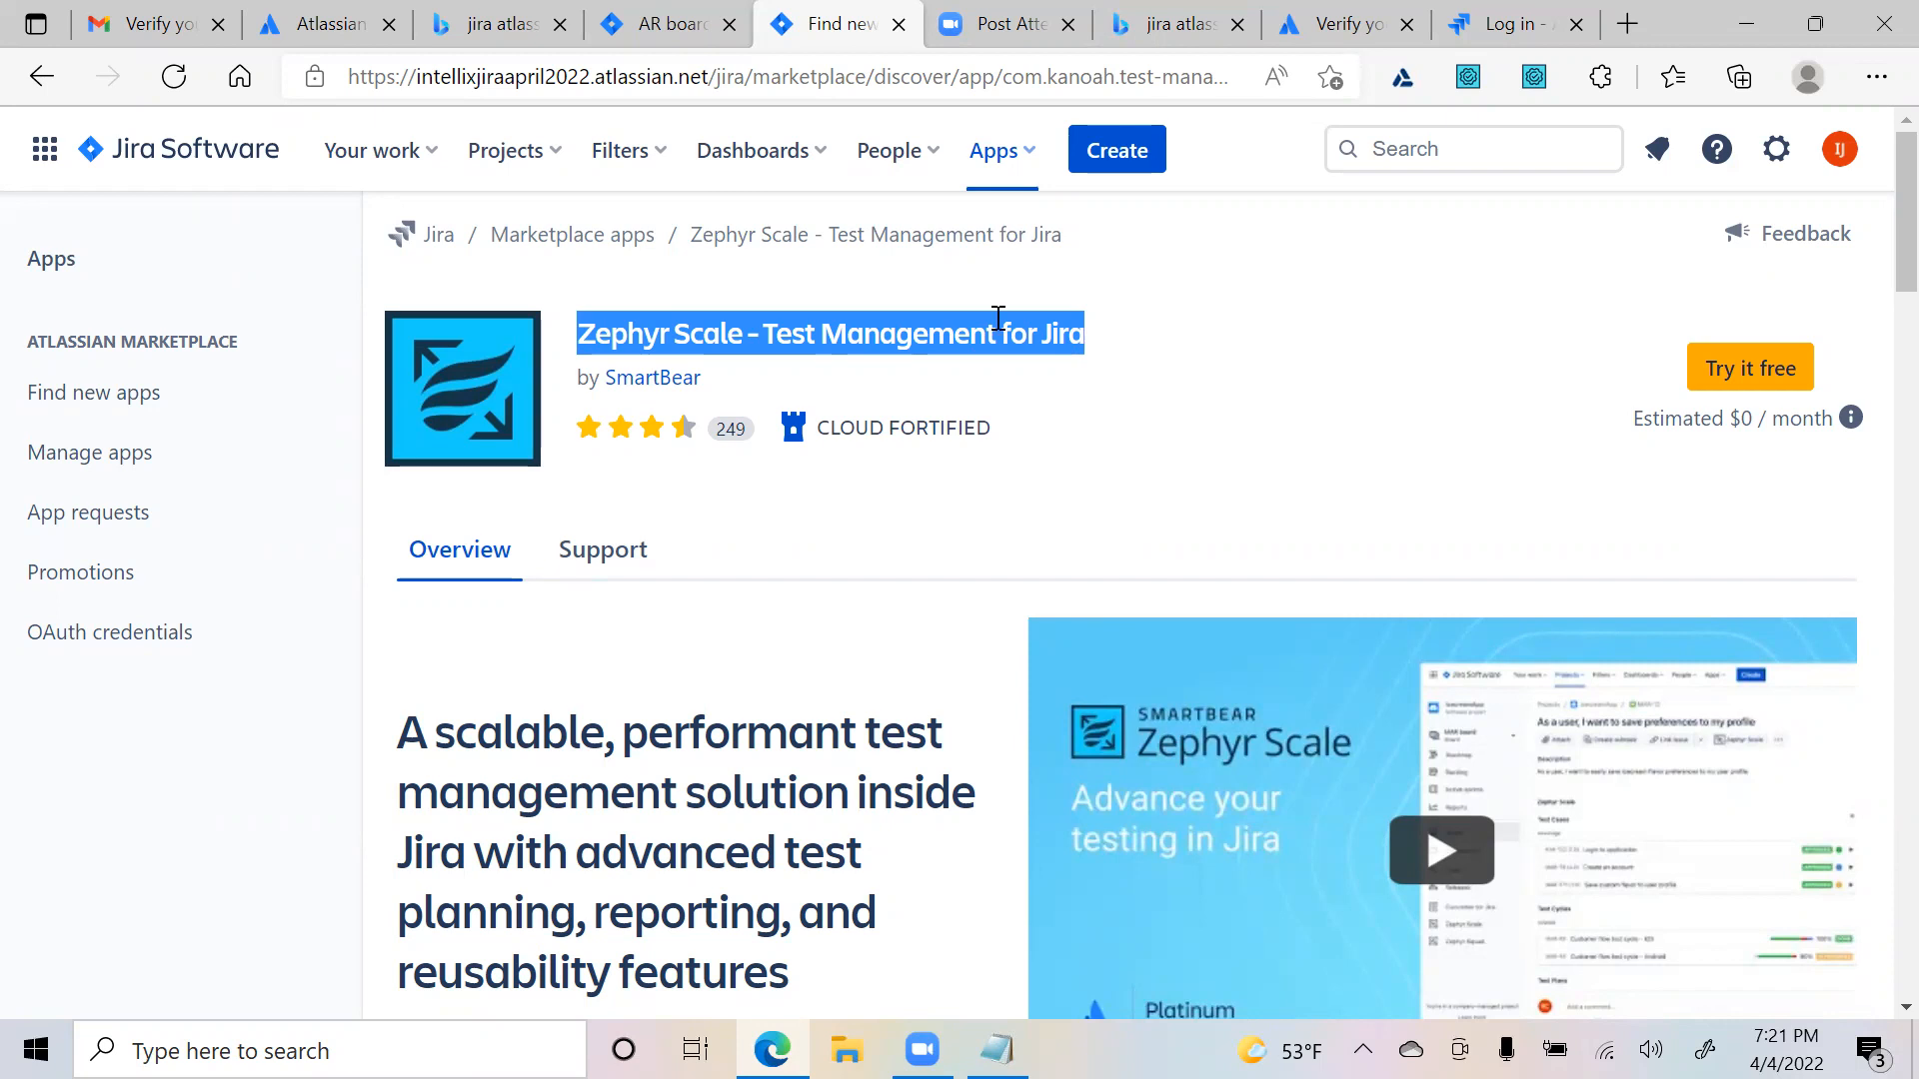
click(908, 396)
drag(591, 336, 900, 335)
- Install Zephyr Scale - Test Management for Jira as a free trial
click(1435, 454)
click(1774, 378)
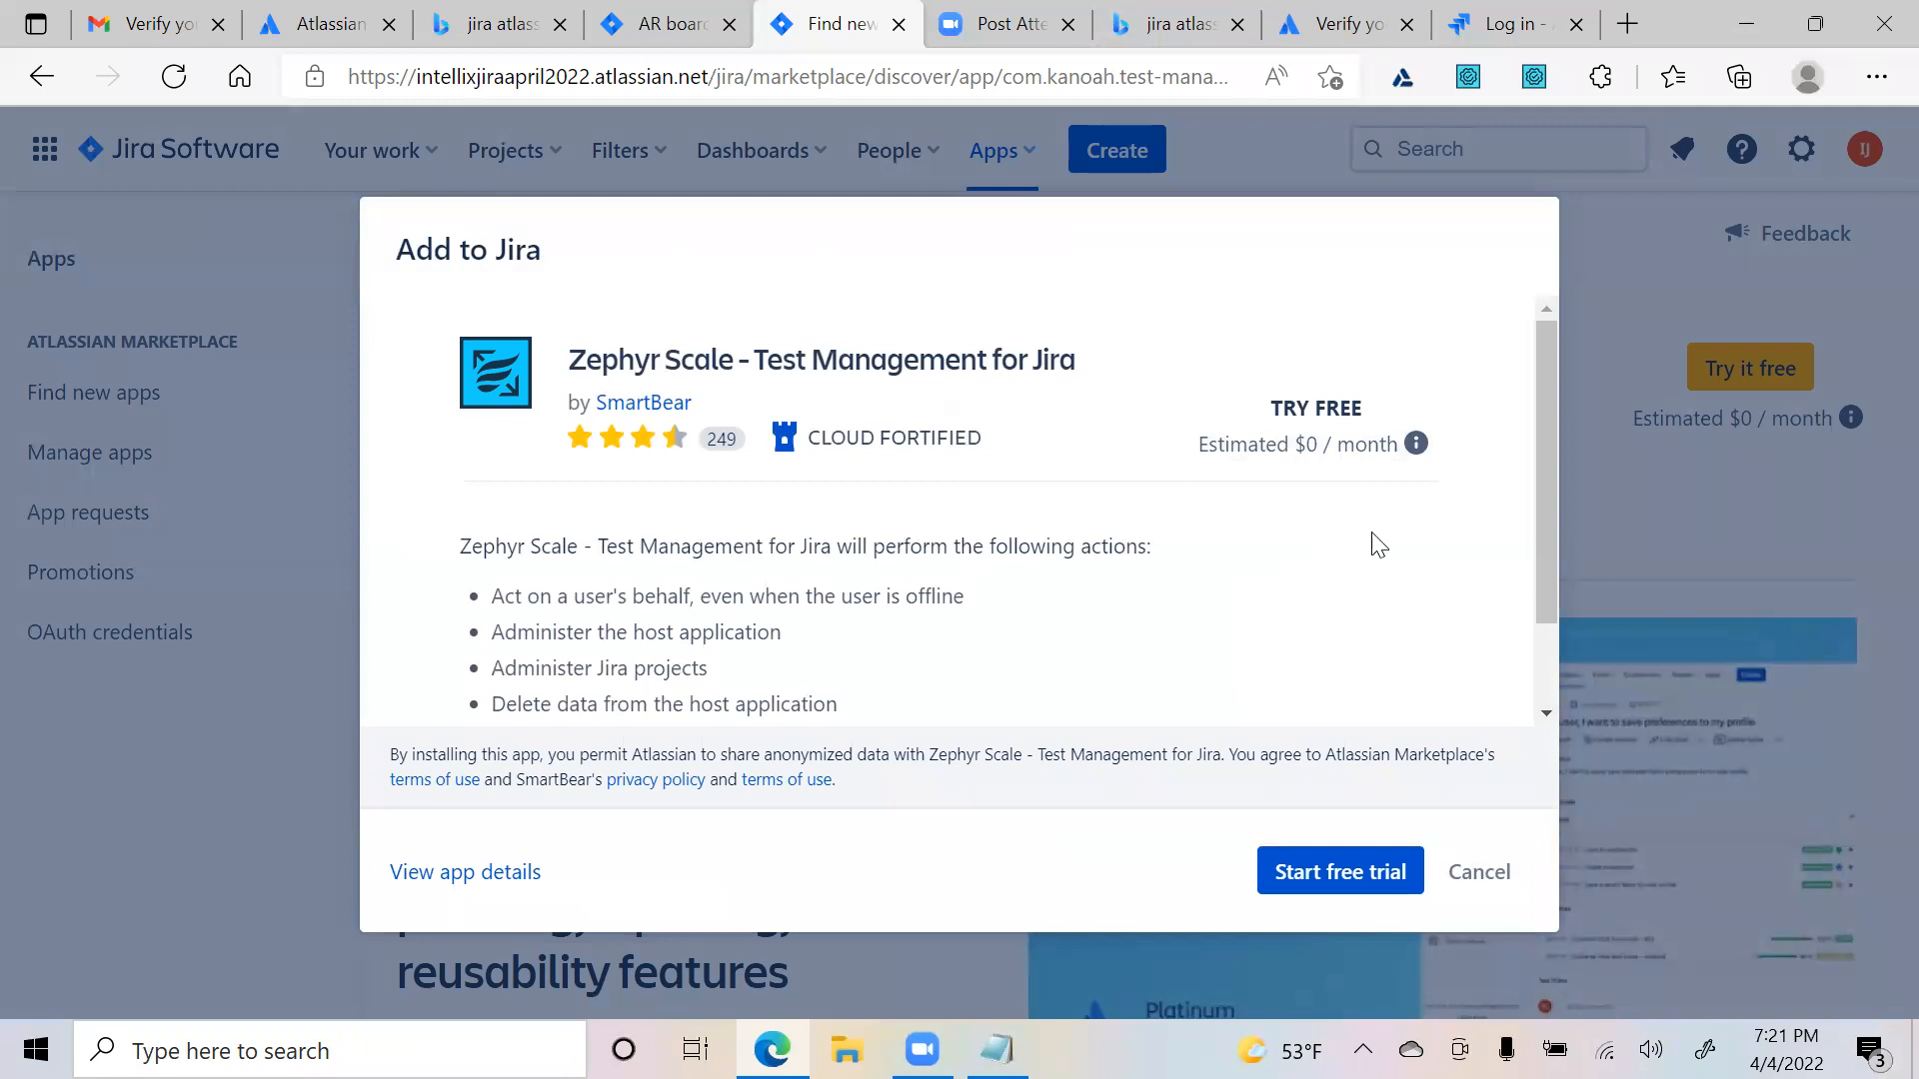
scroll(1368, 592, down, 2)
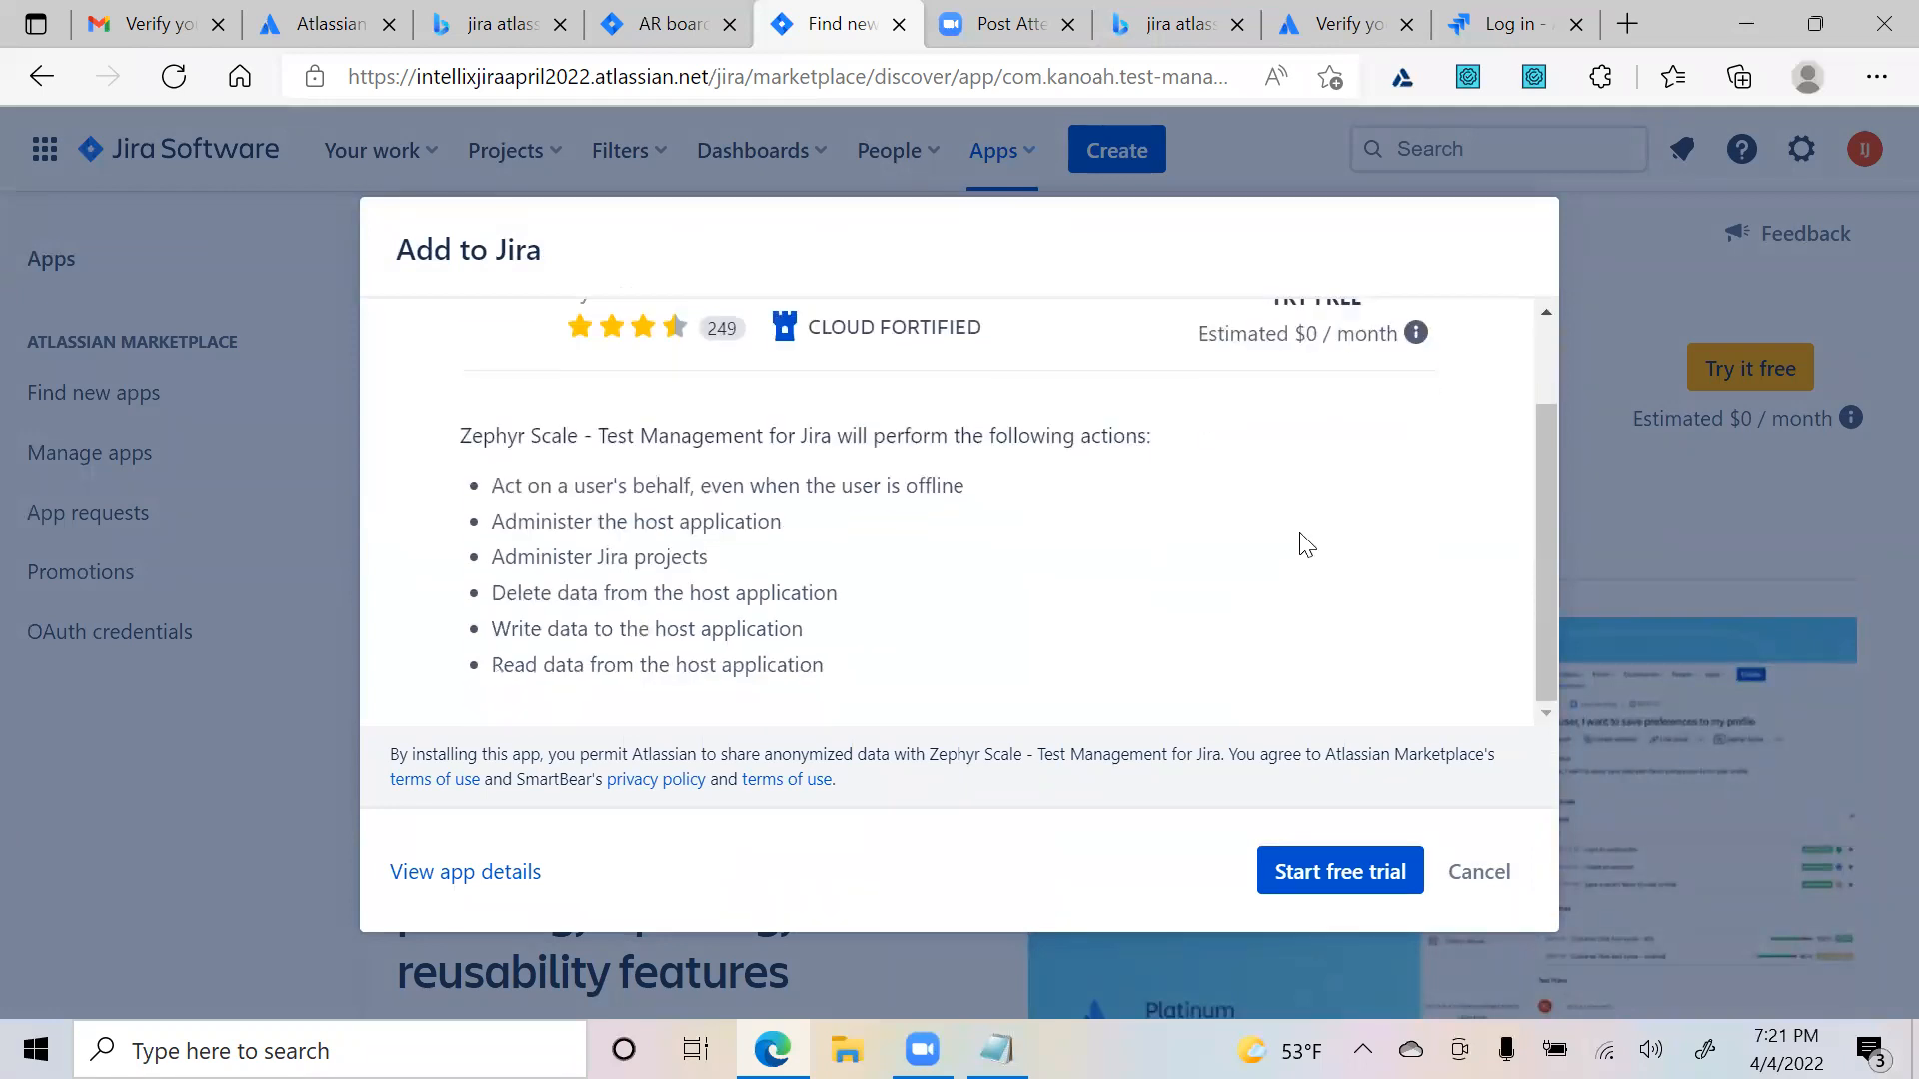
click(1332, 889)
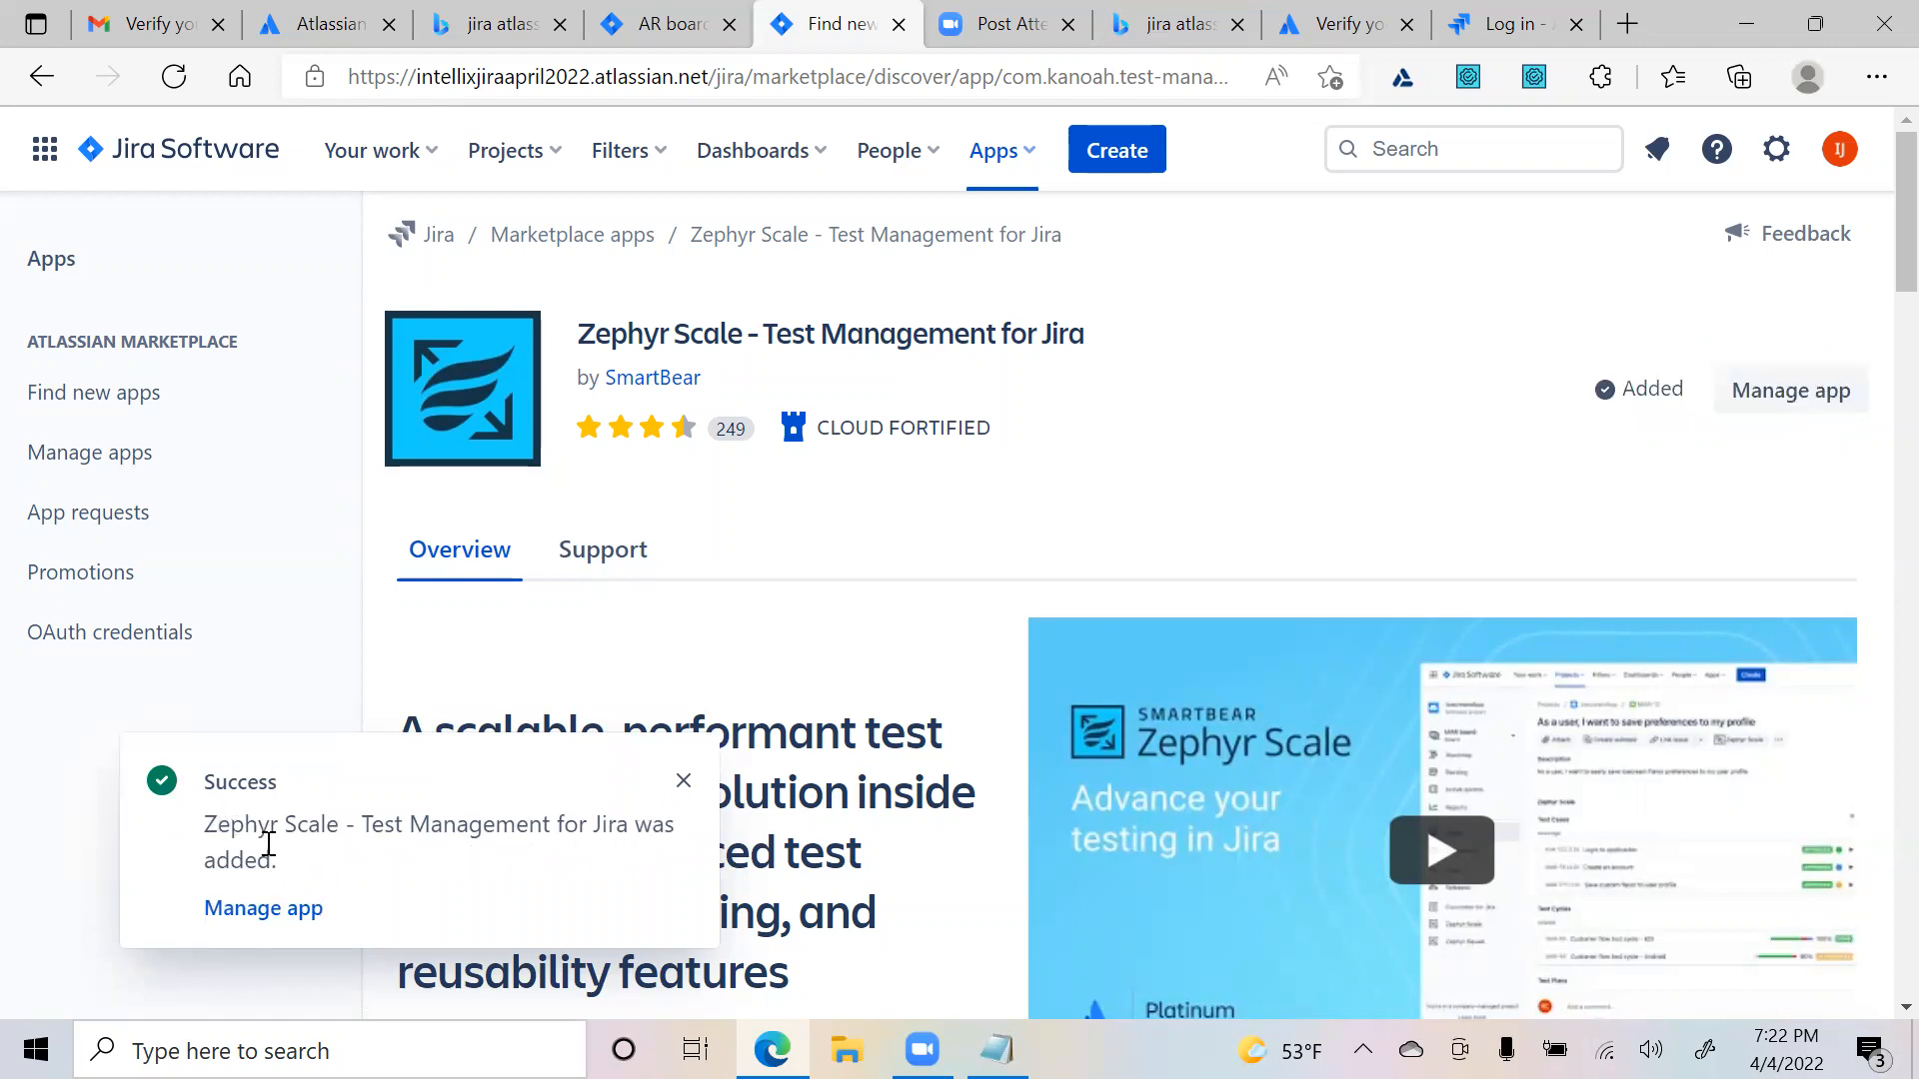
- In Zephyr Scale's app management, confirm the trial expires 03/Jun/22, then go to Your work
click(246, 912)
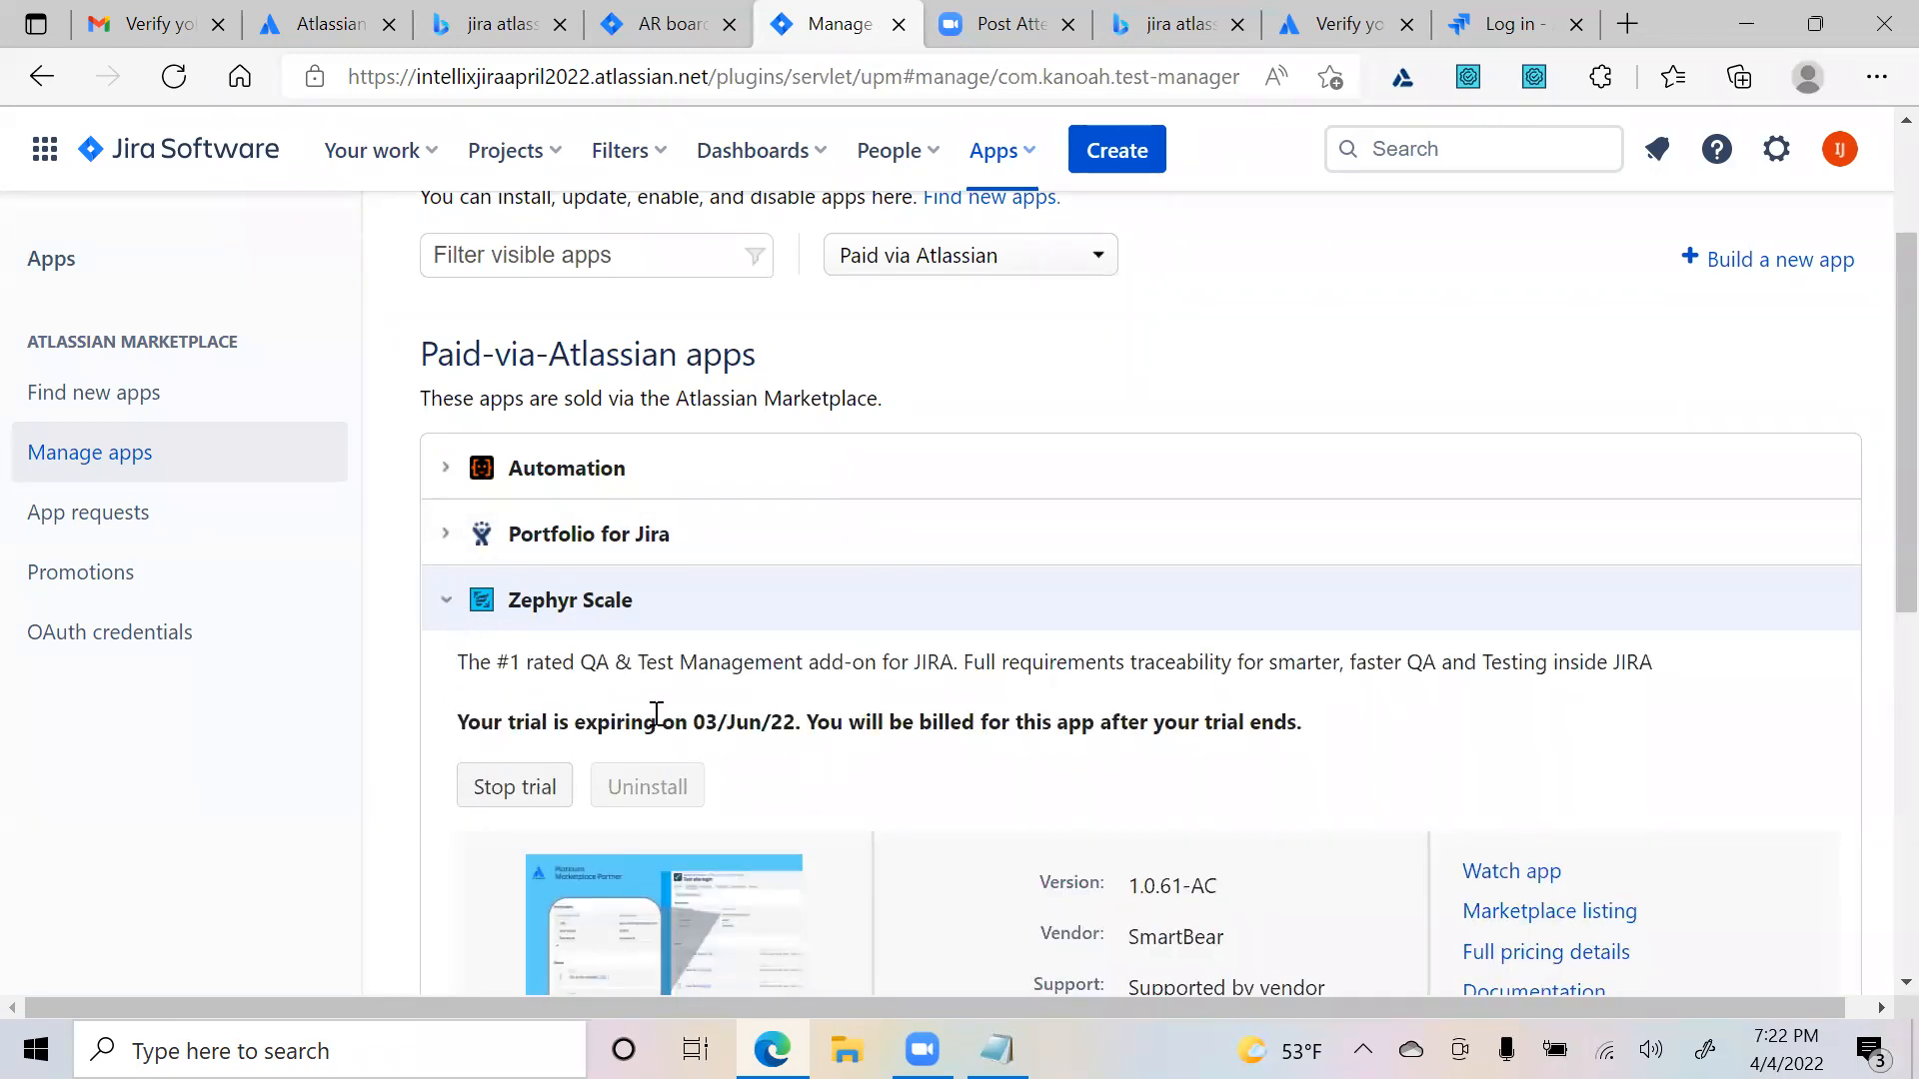
drag(695, 721, 789, 722)
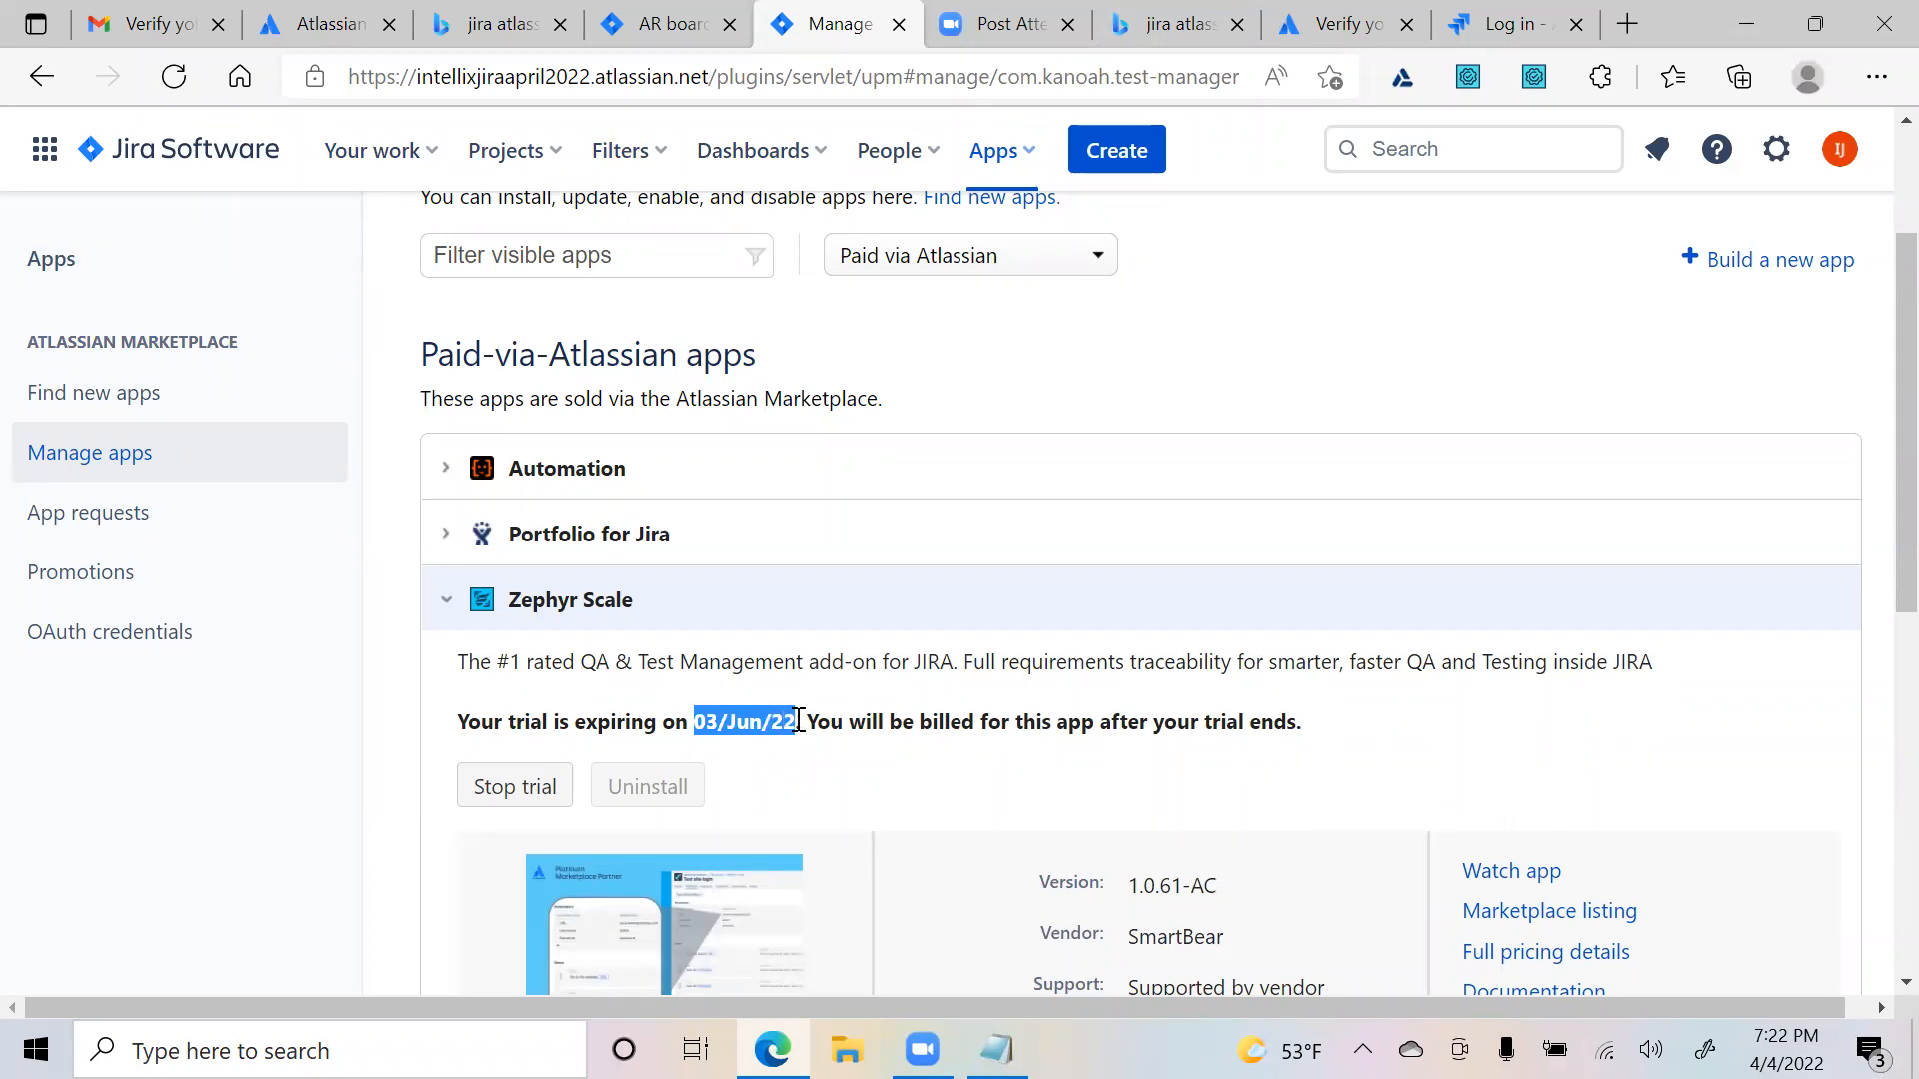
click(798, 720)
drag(784, 722, 698, 729)
click(914, 731)
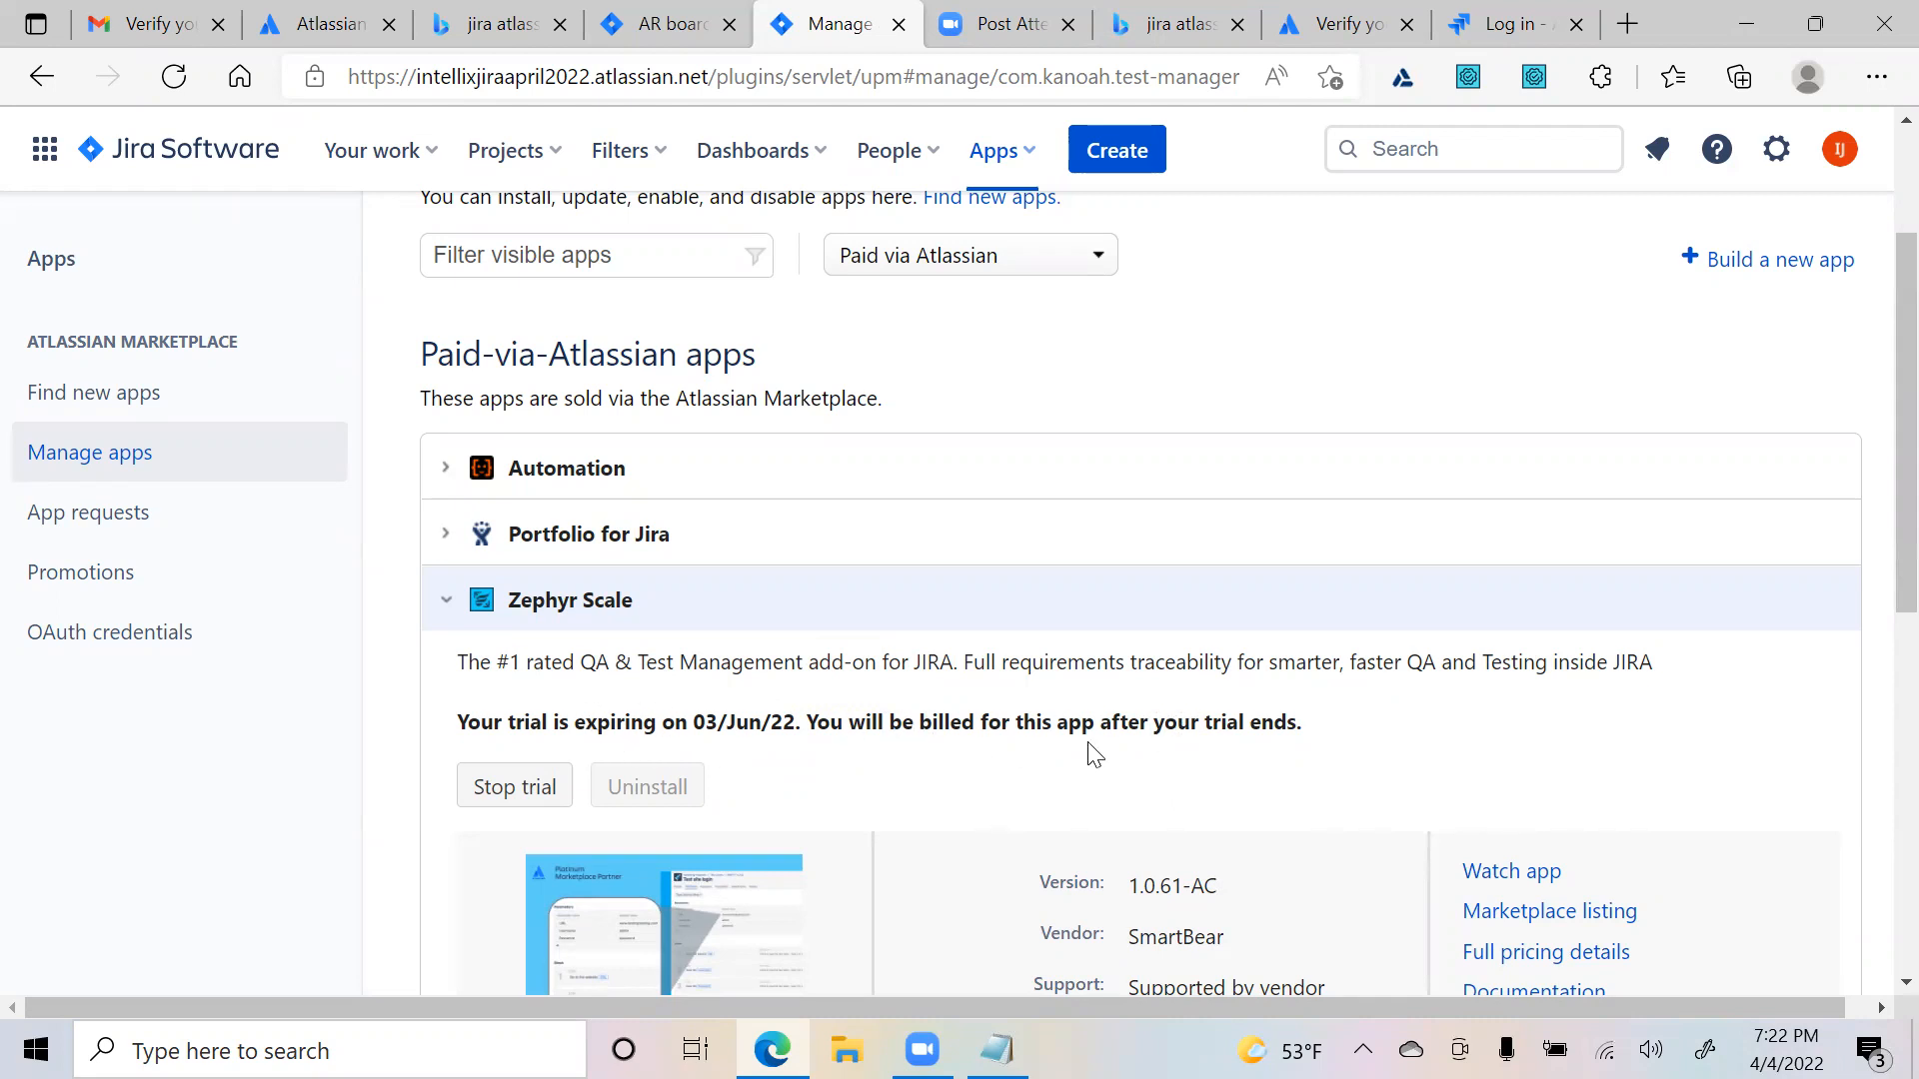
scroll(1094, 754, down, 8)
scroll(865, 737, up, 8)
click(212, 157)
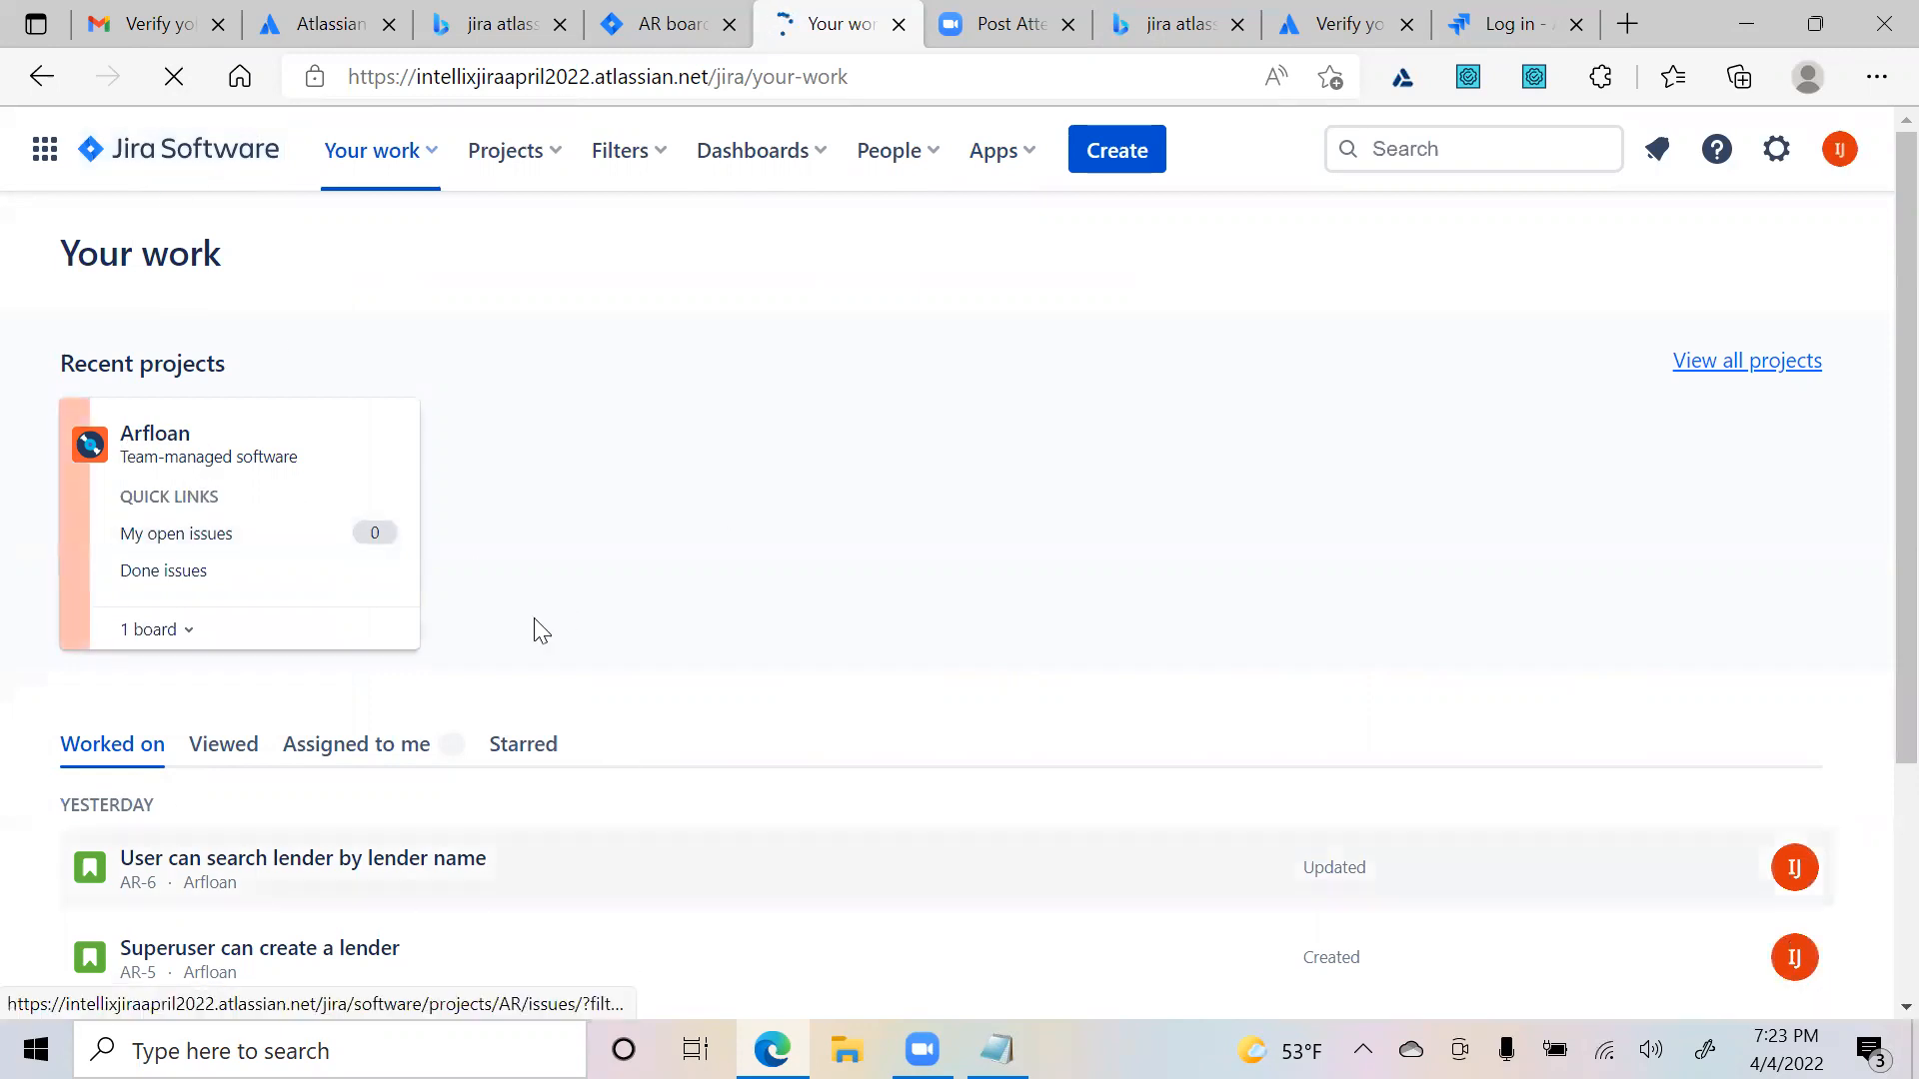
- Open the Arfloan board and story AR-5, dismissing the field-grouping tip
click(162, 456)
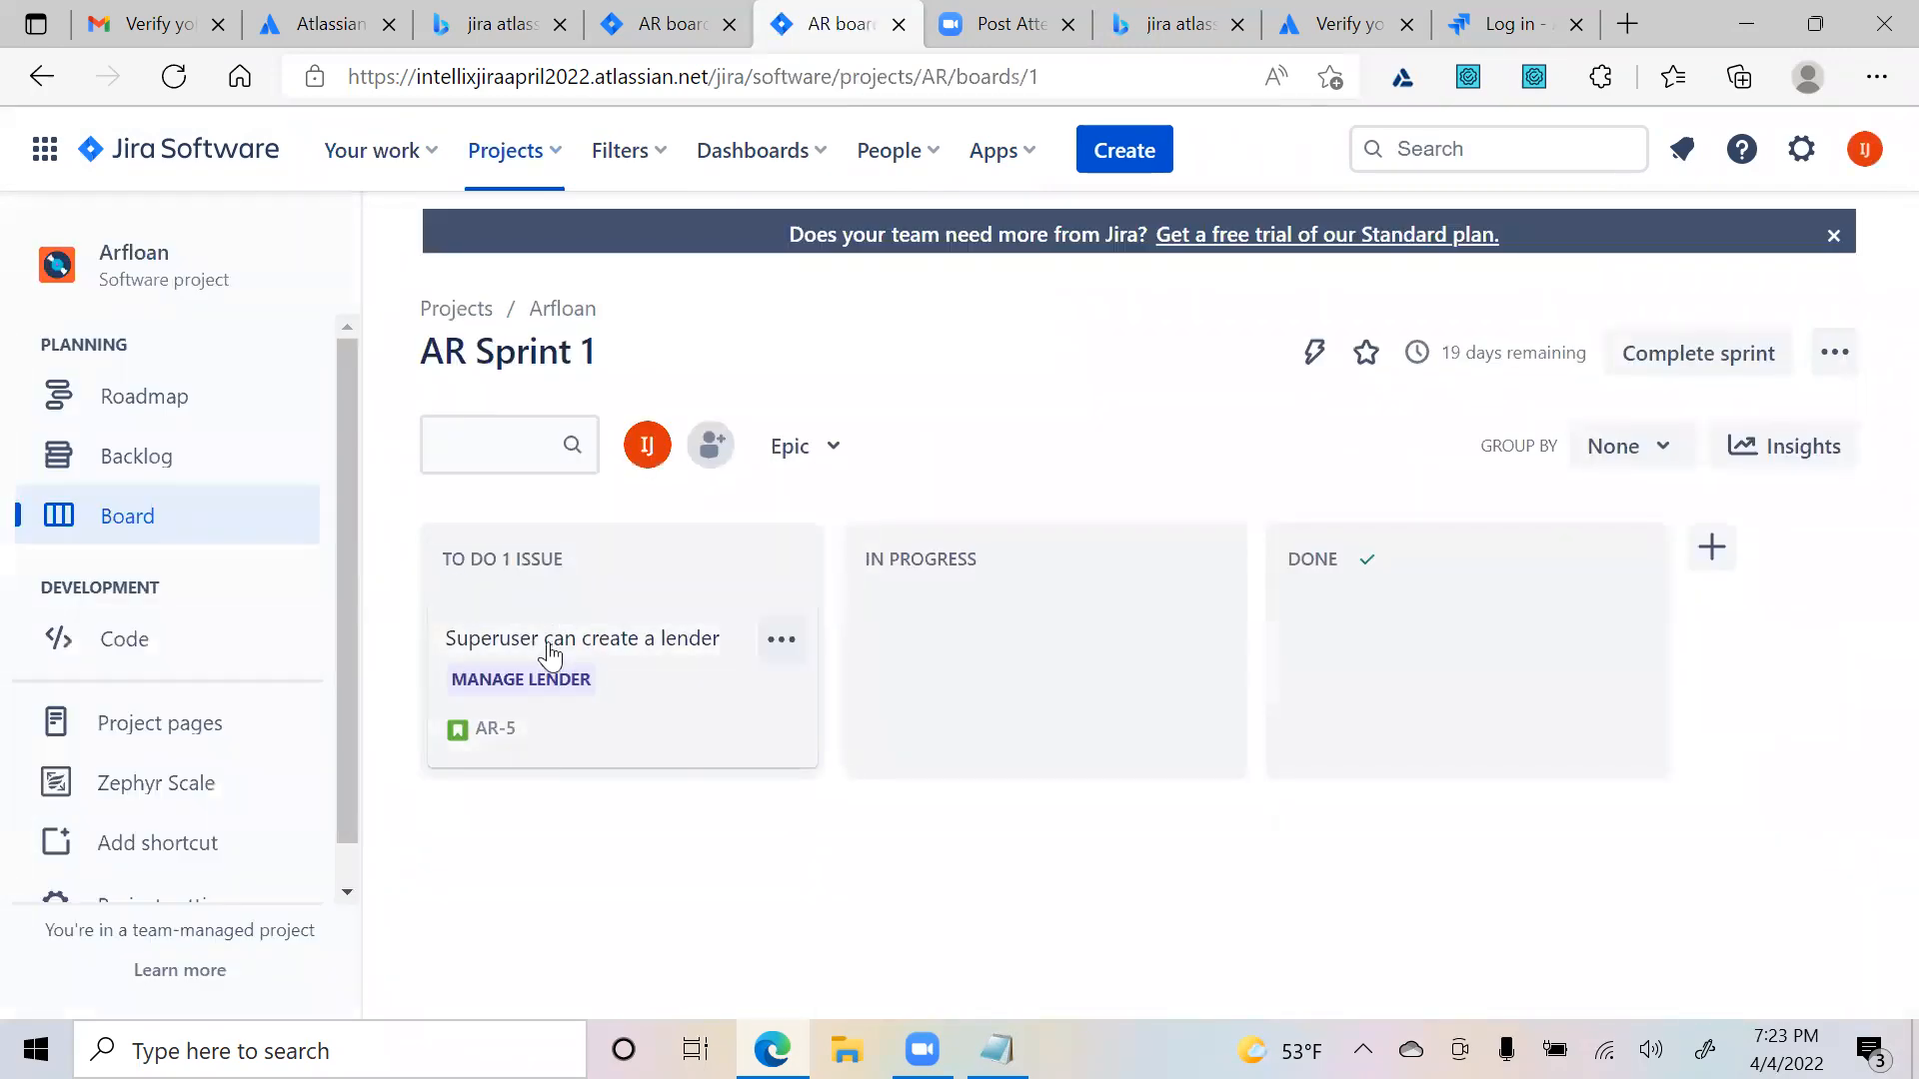
click(550, 648)
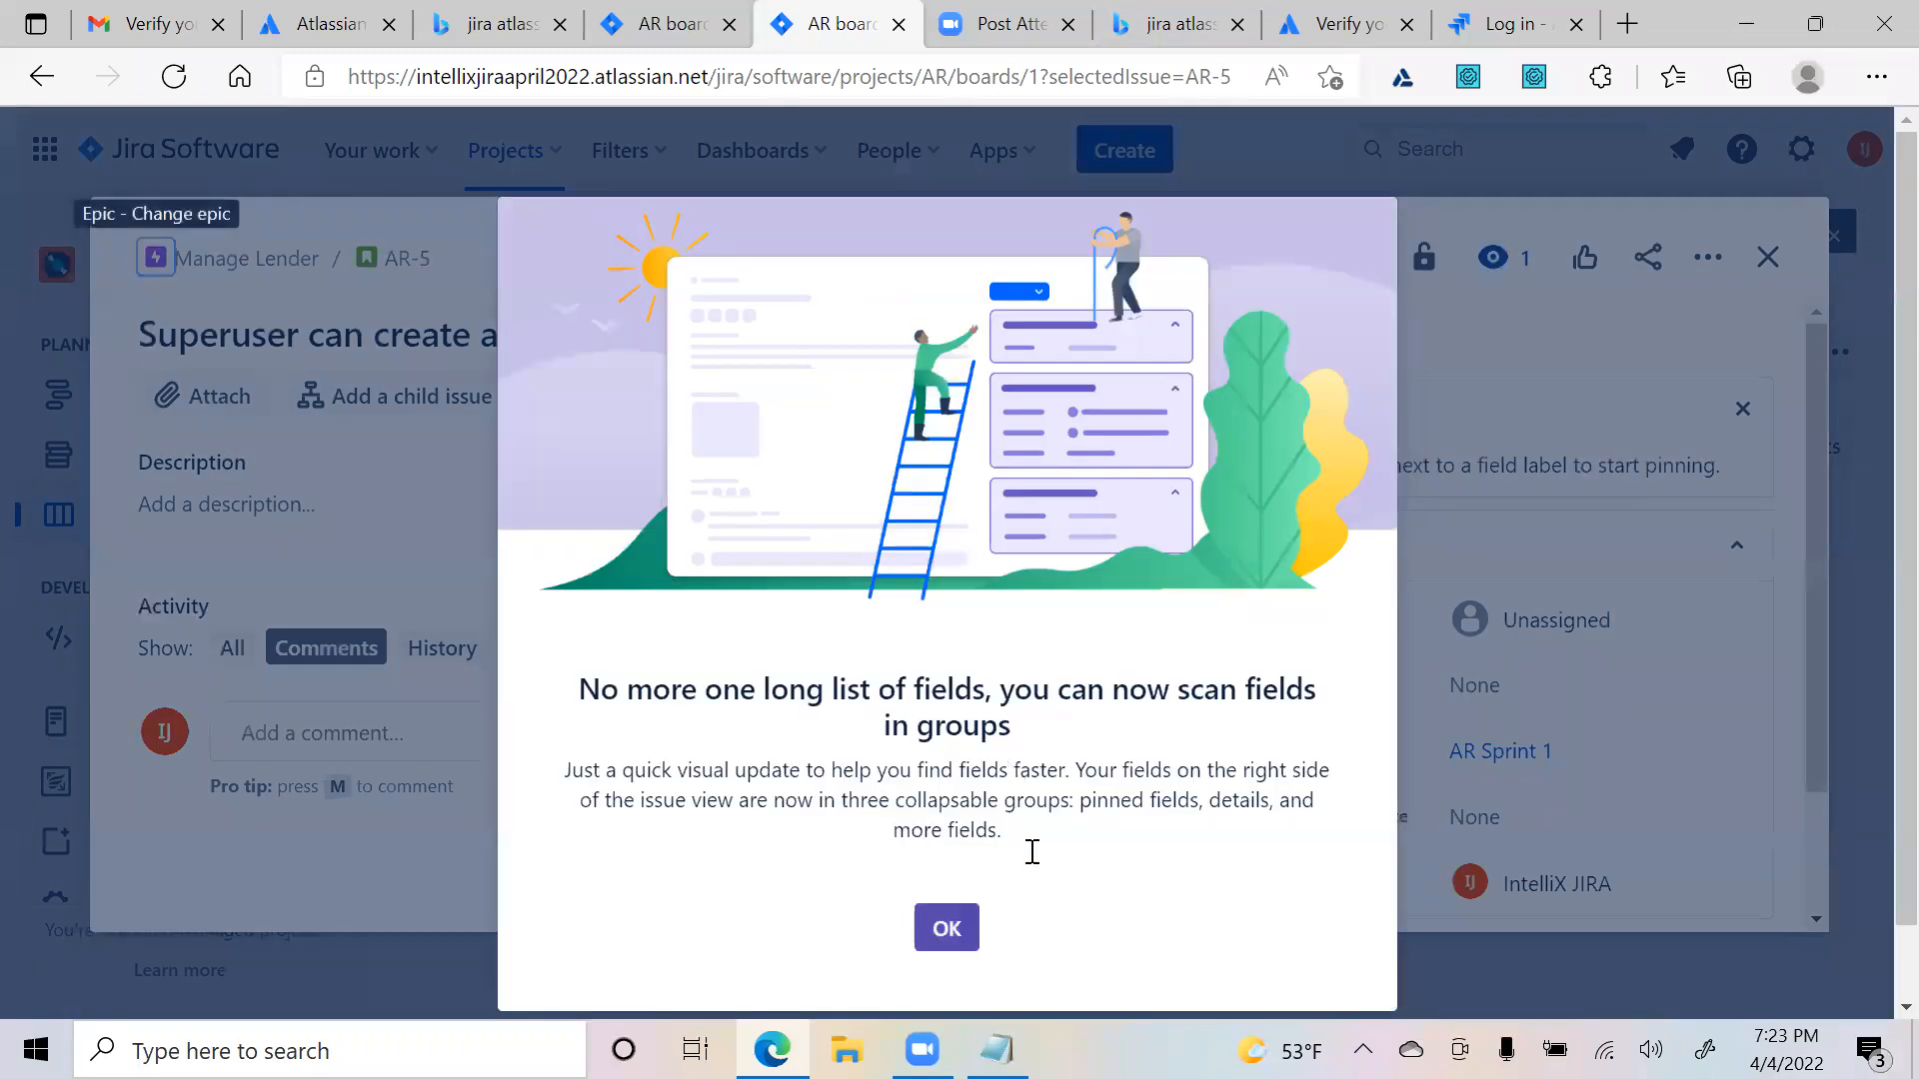
click(943, 921)
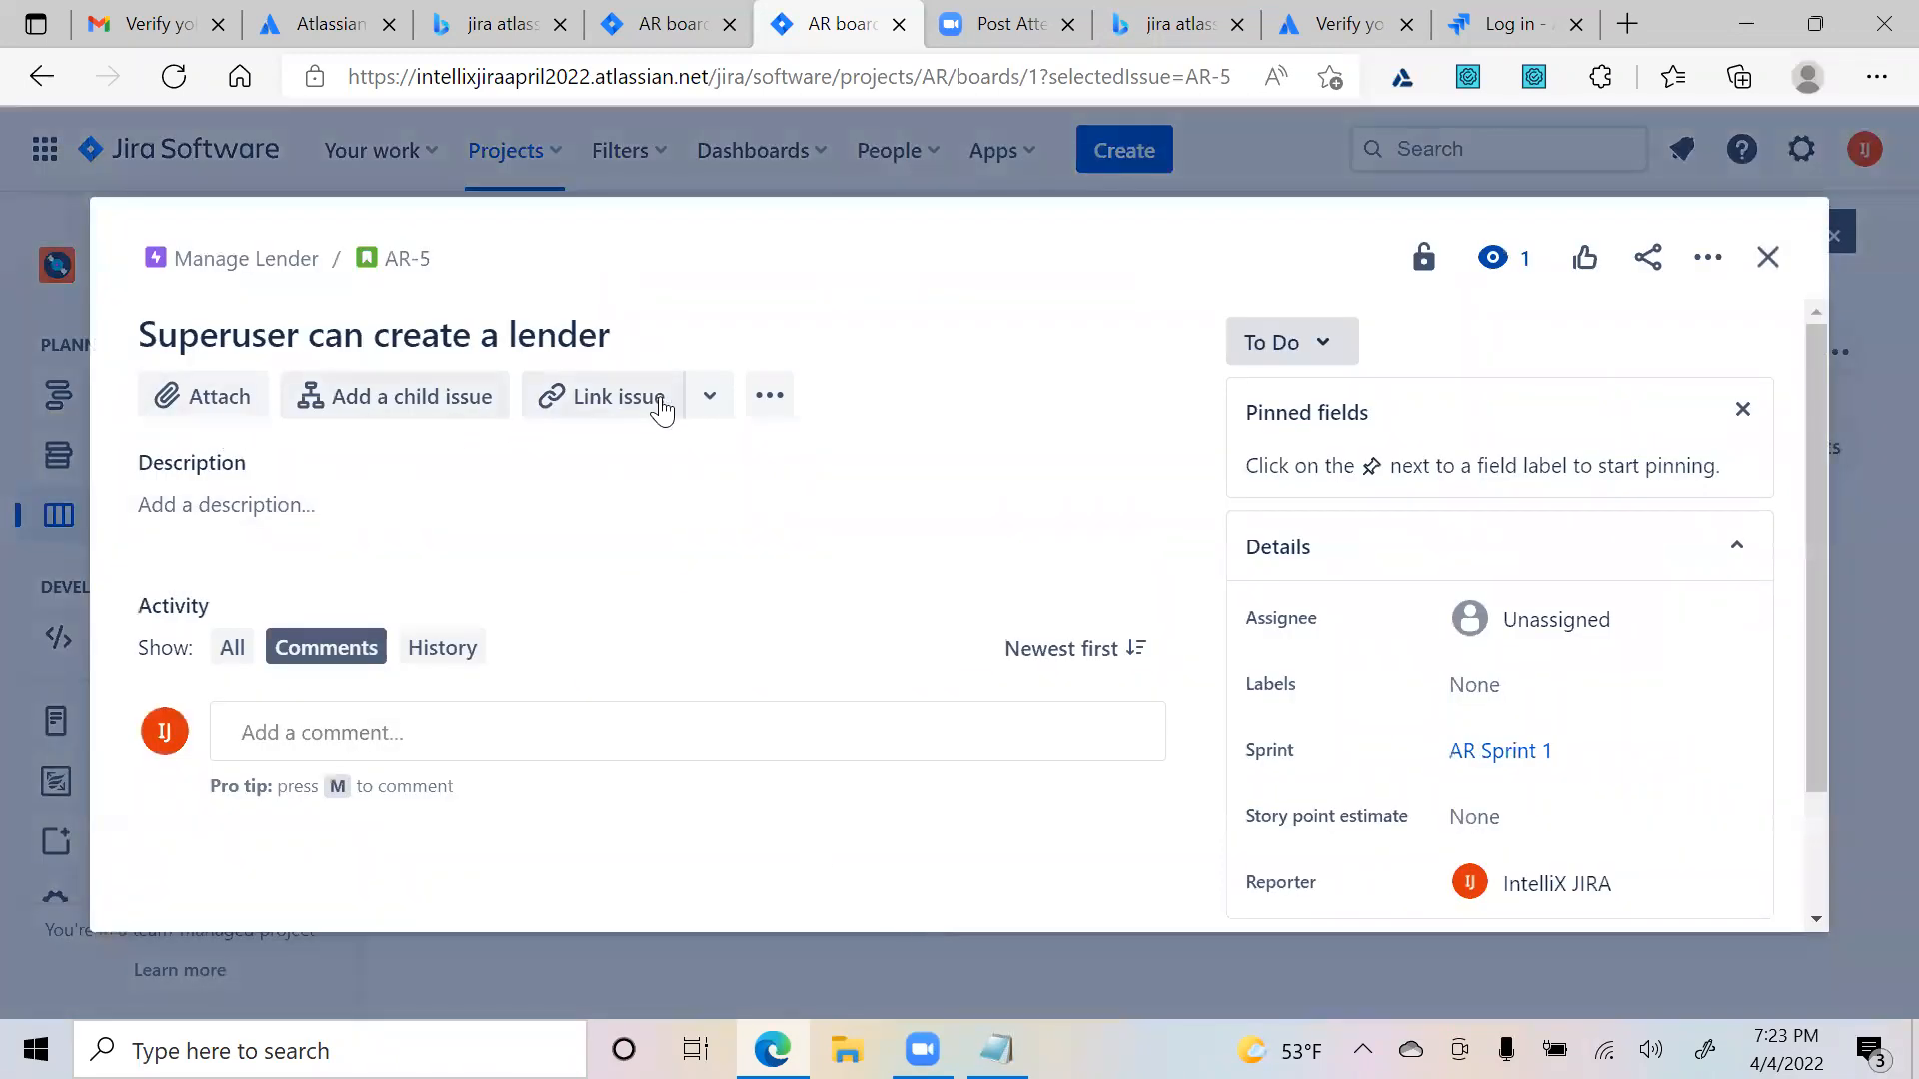
- Check AR-5's Link issue and more-actions menus for Zephyr Scale, then close the issue
click(729, 413)
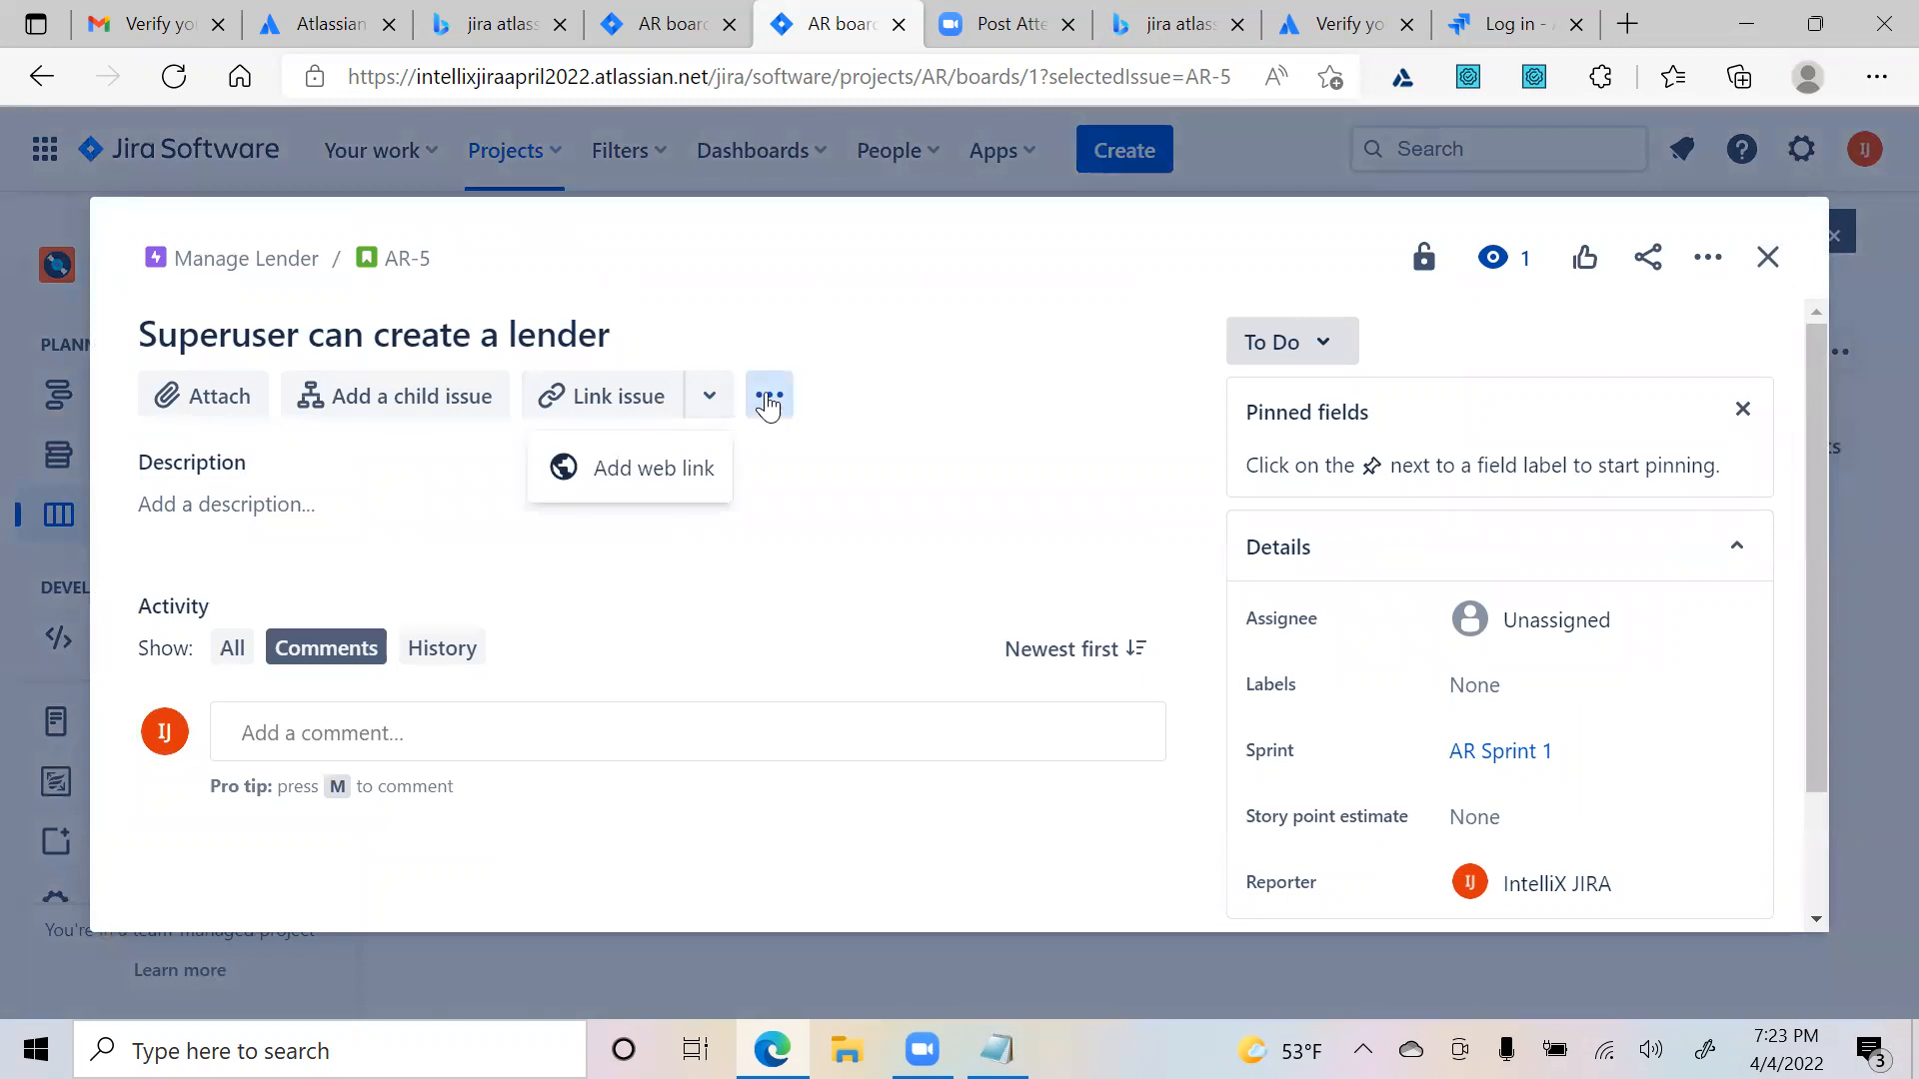
click(770, 395)
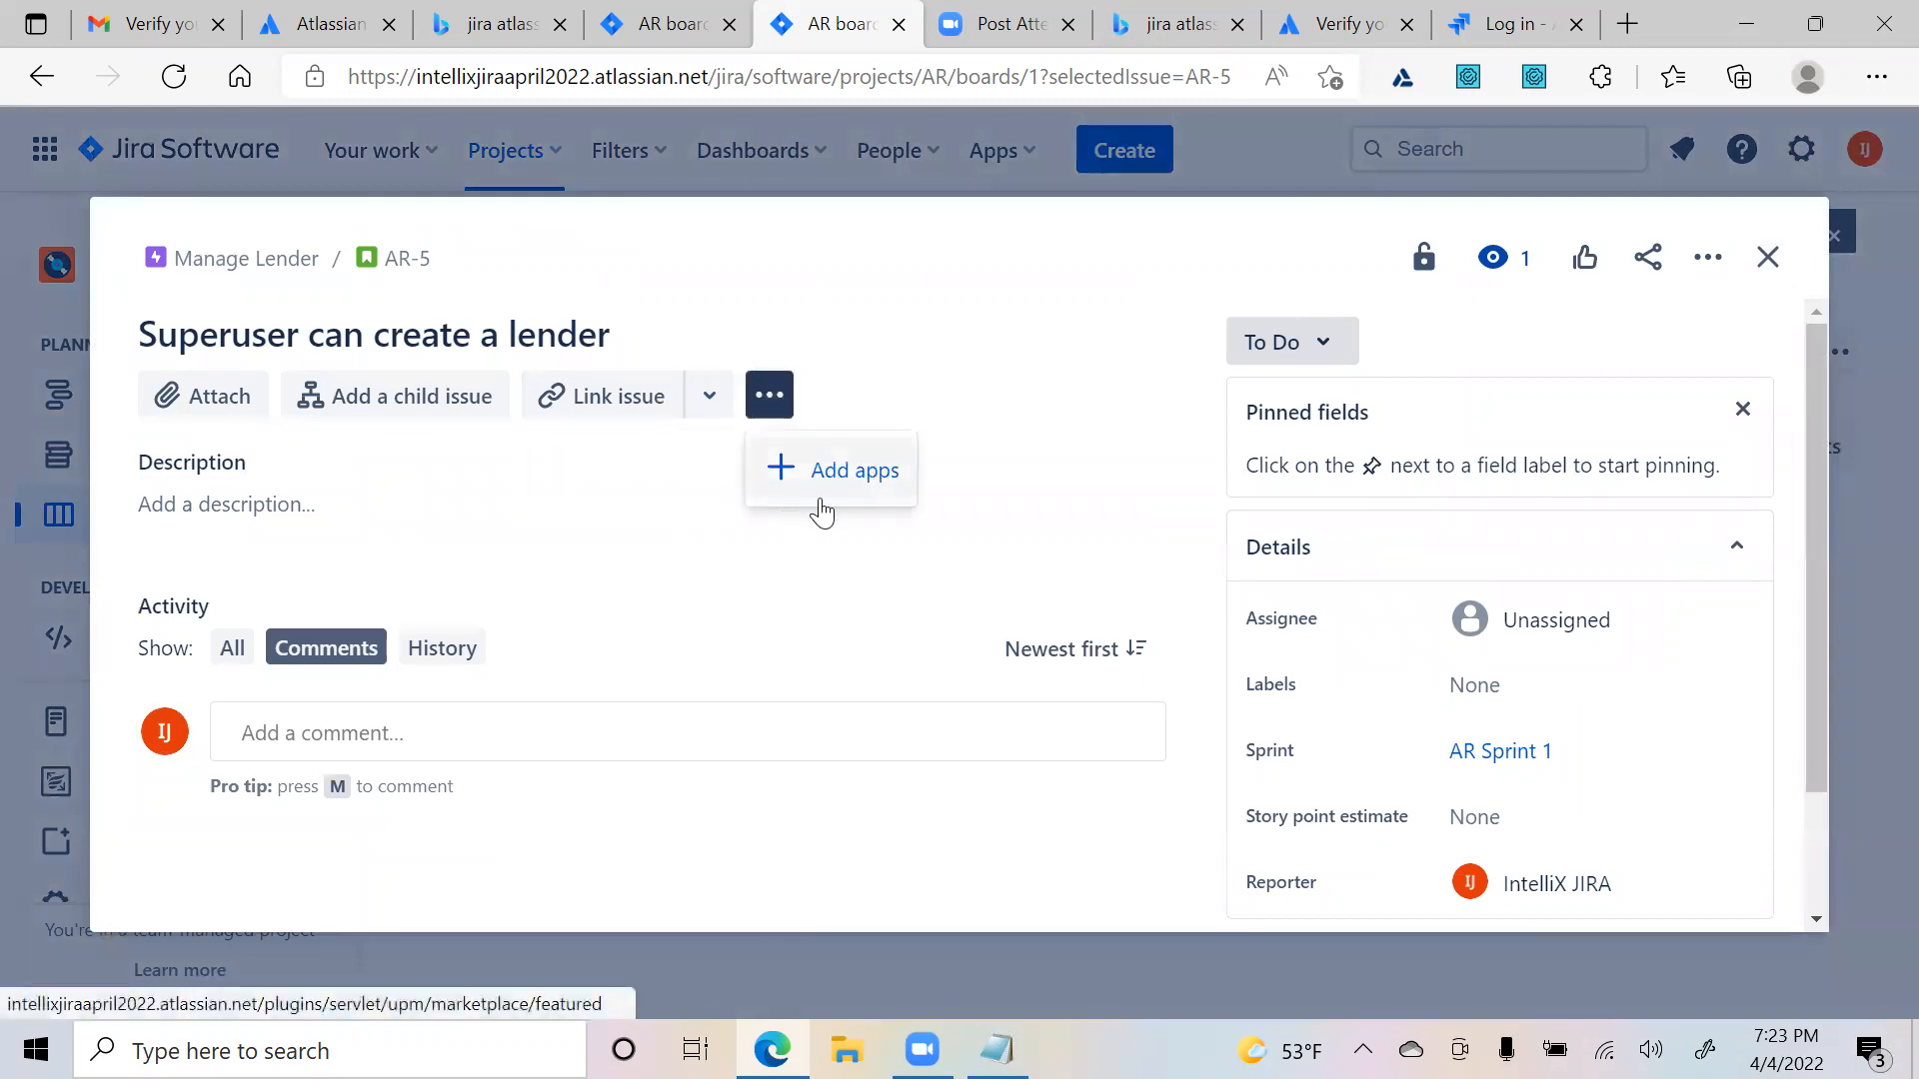
scroll(1739, 410, down, 2)
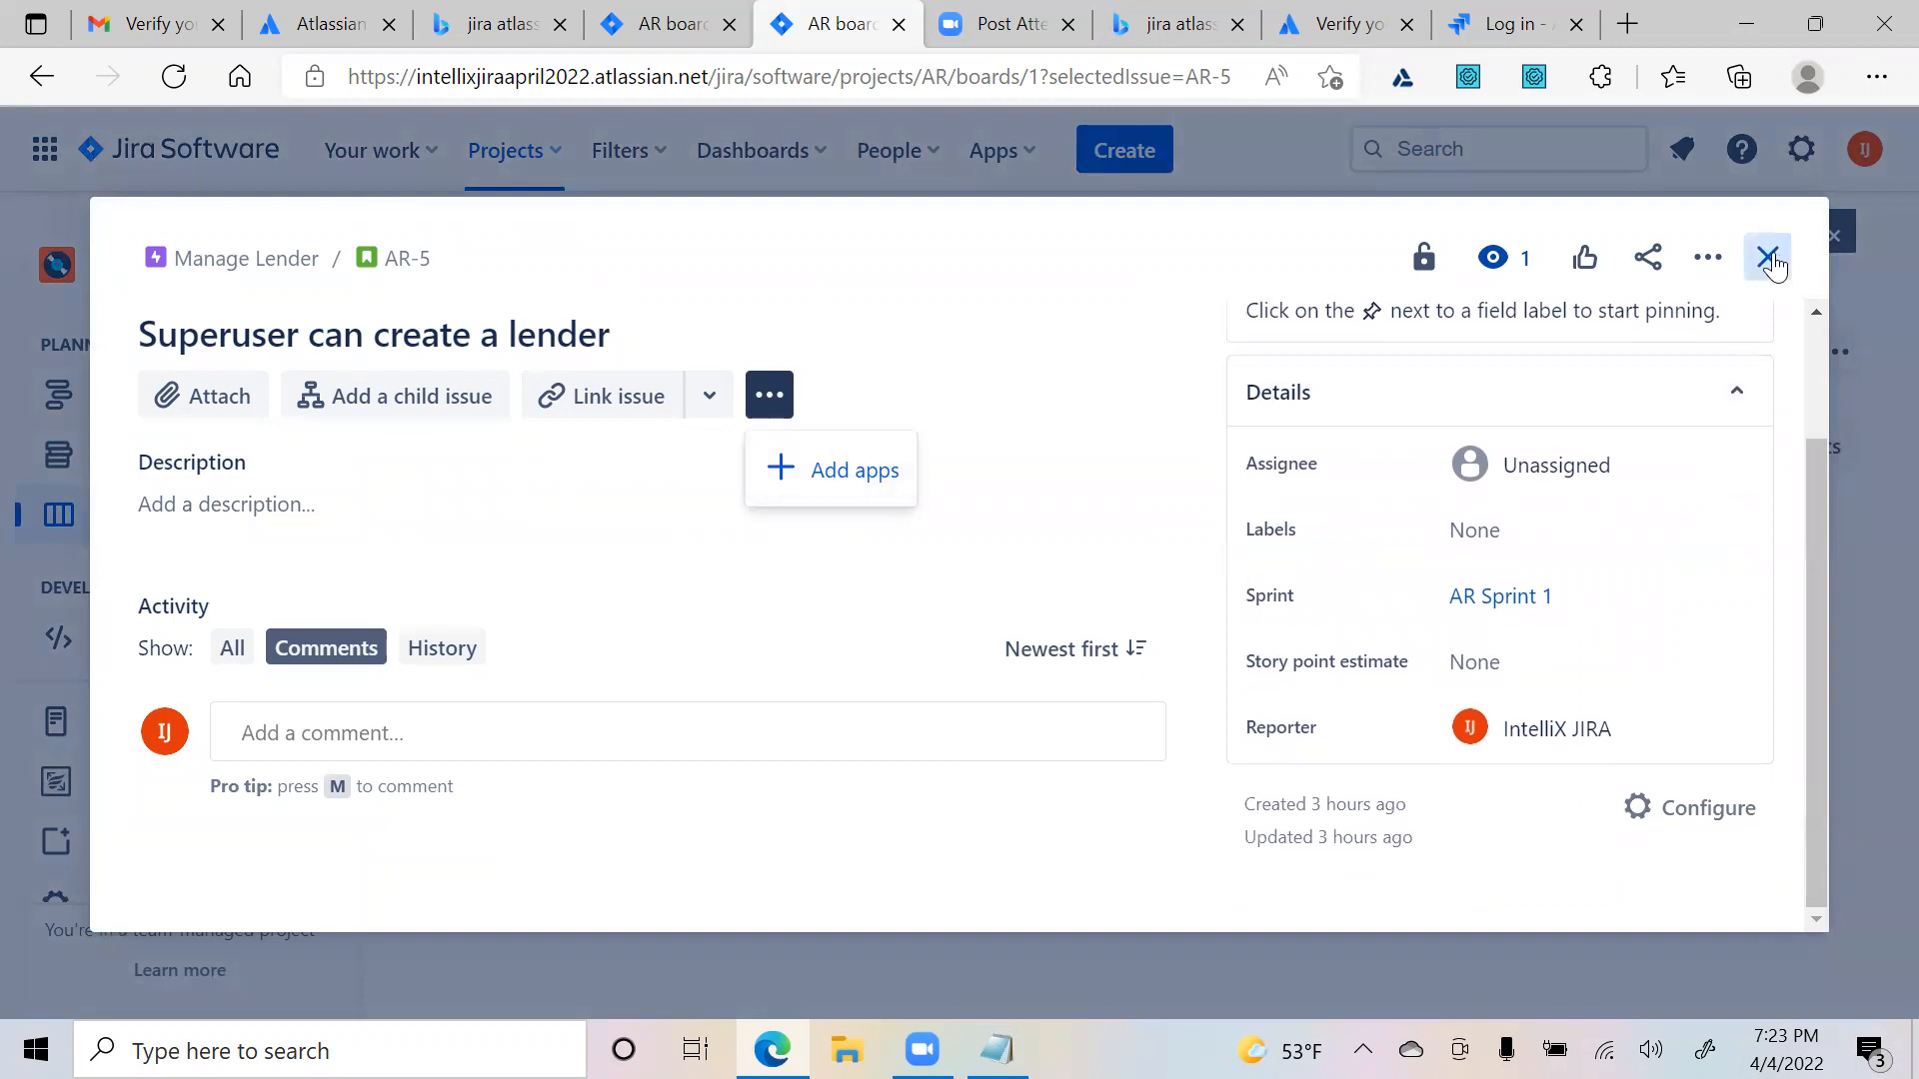
click(1767, 257)
scroll(146, 780, down, 1)
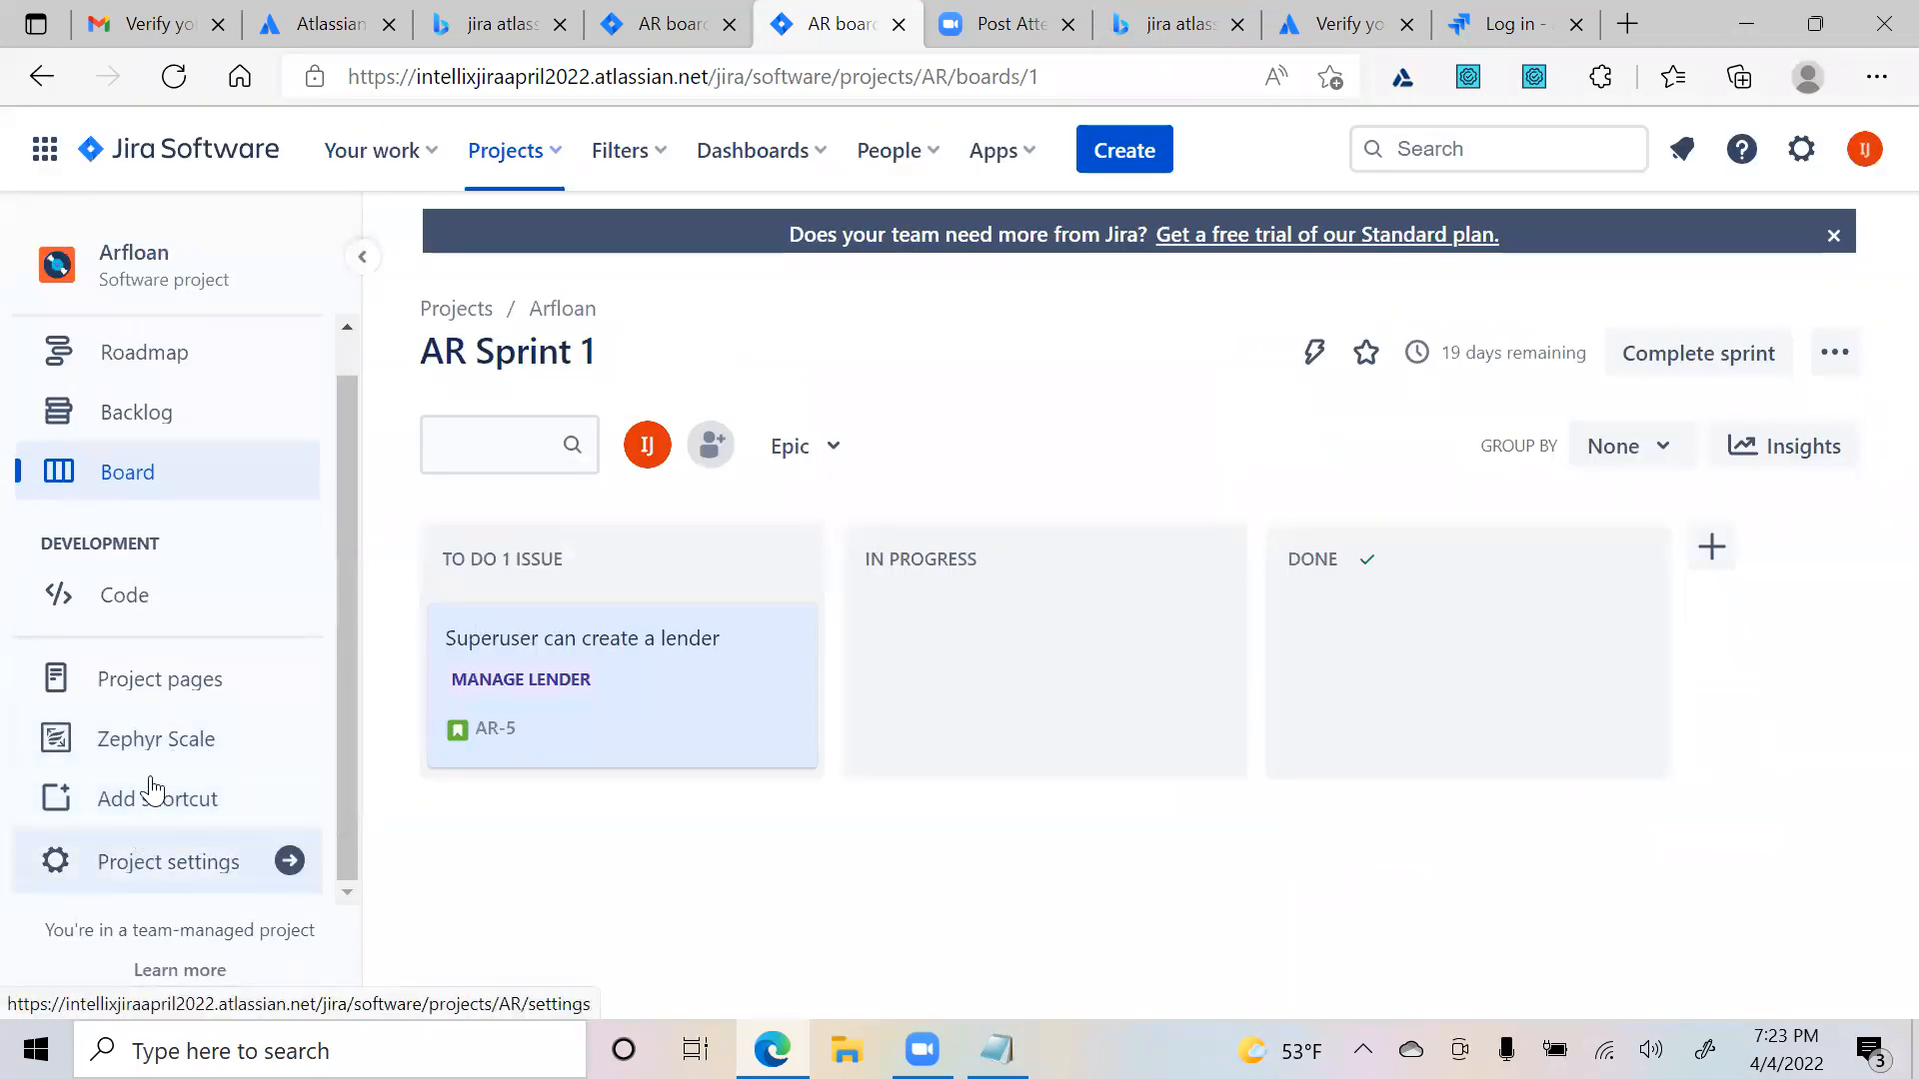
- Open Zephyr Scale from the Arfloan sidebar and follow the banner link to Project Settings
click(158, 739)
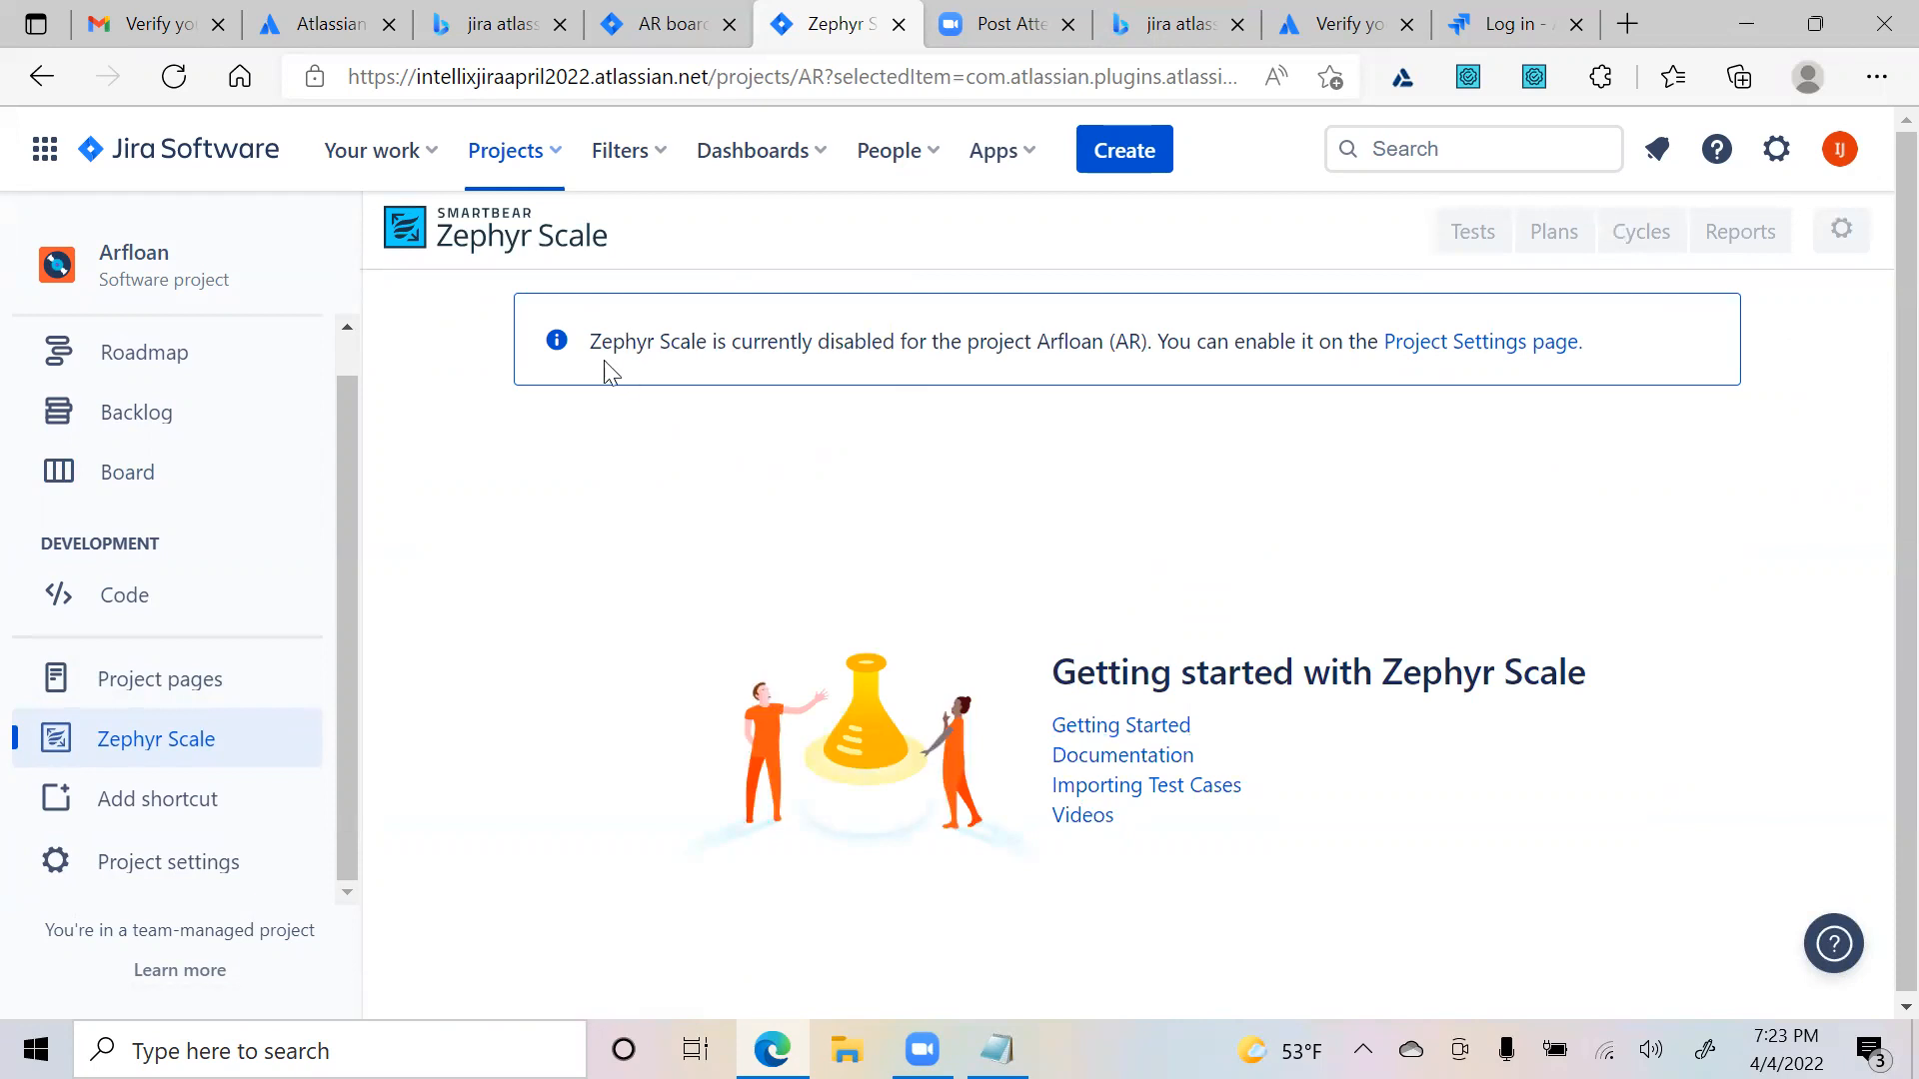
drag(590, 341, 1315, 406)
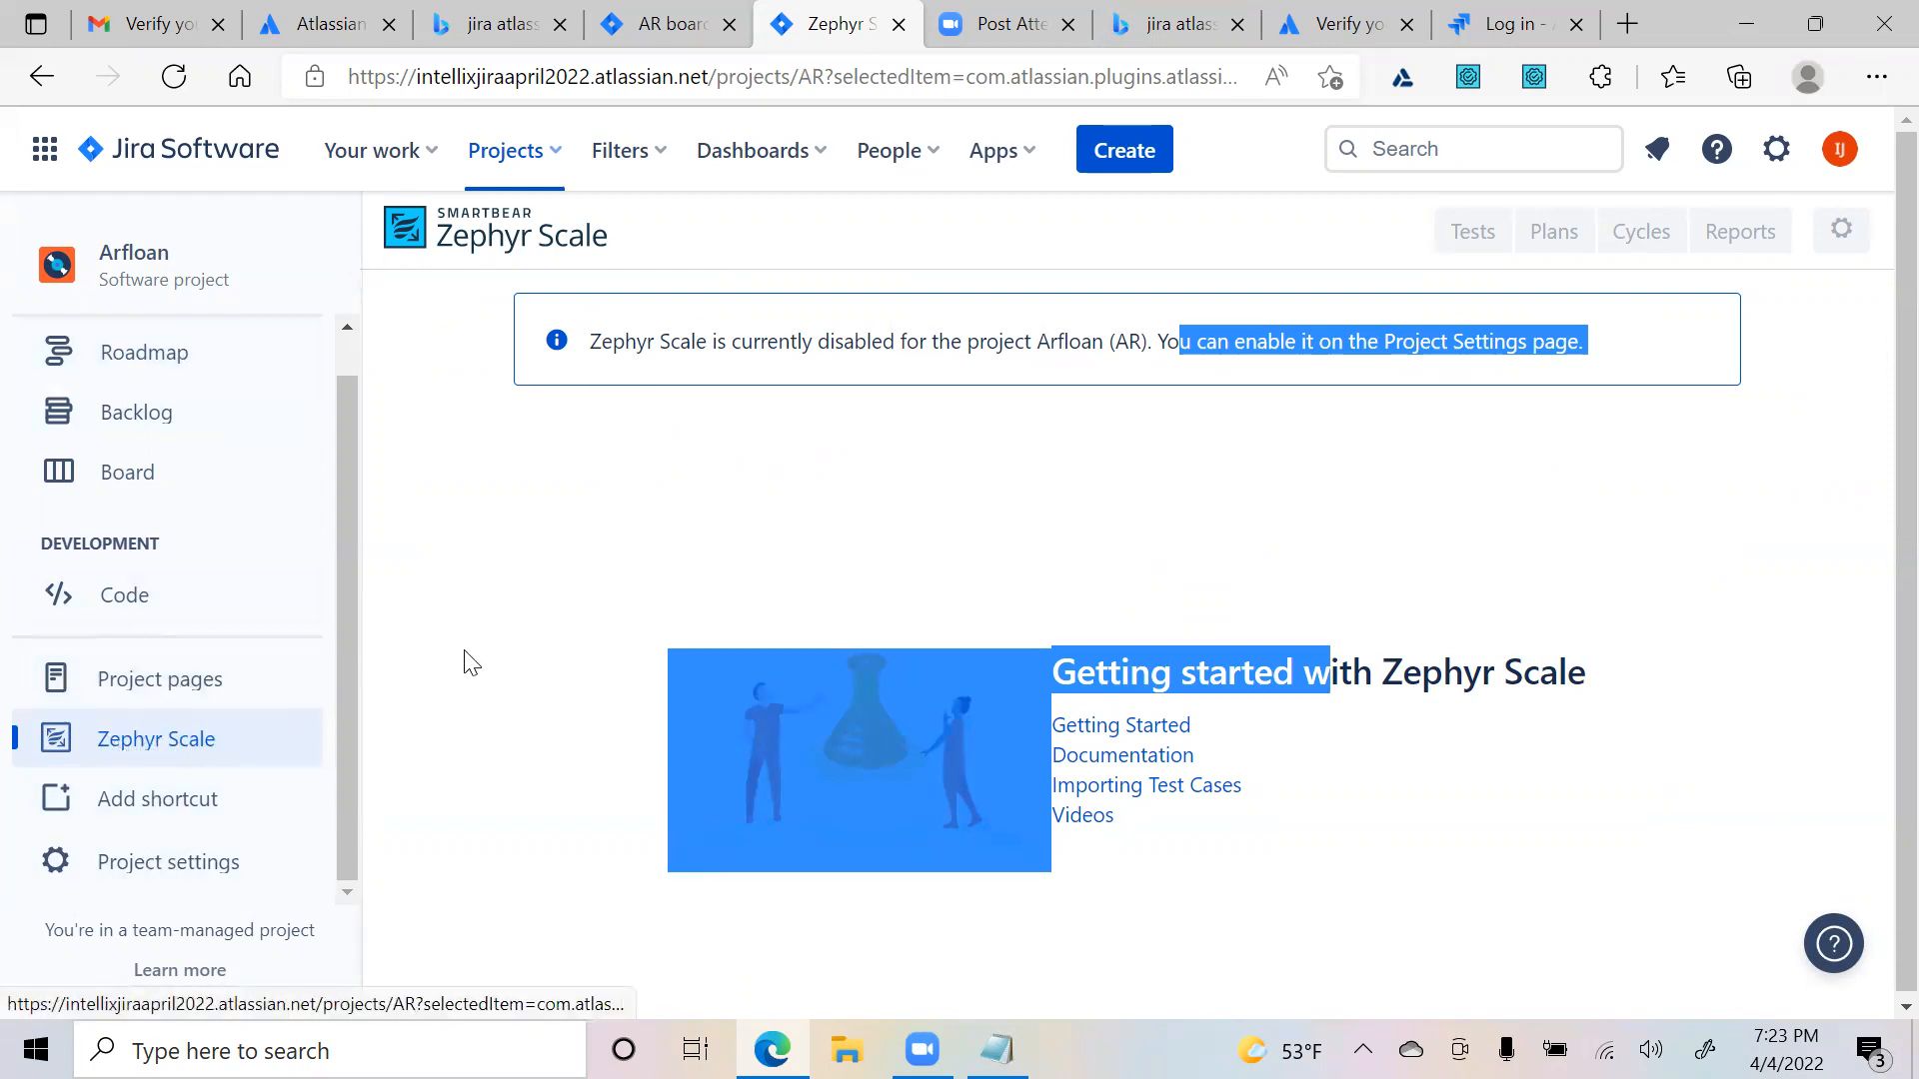
click(968, 383)
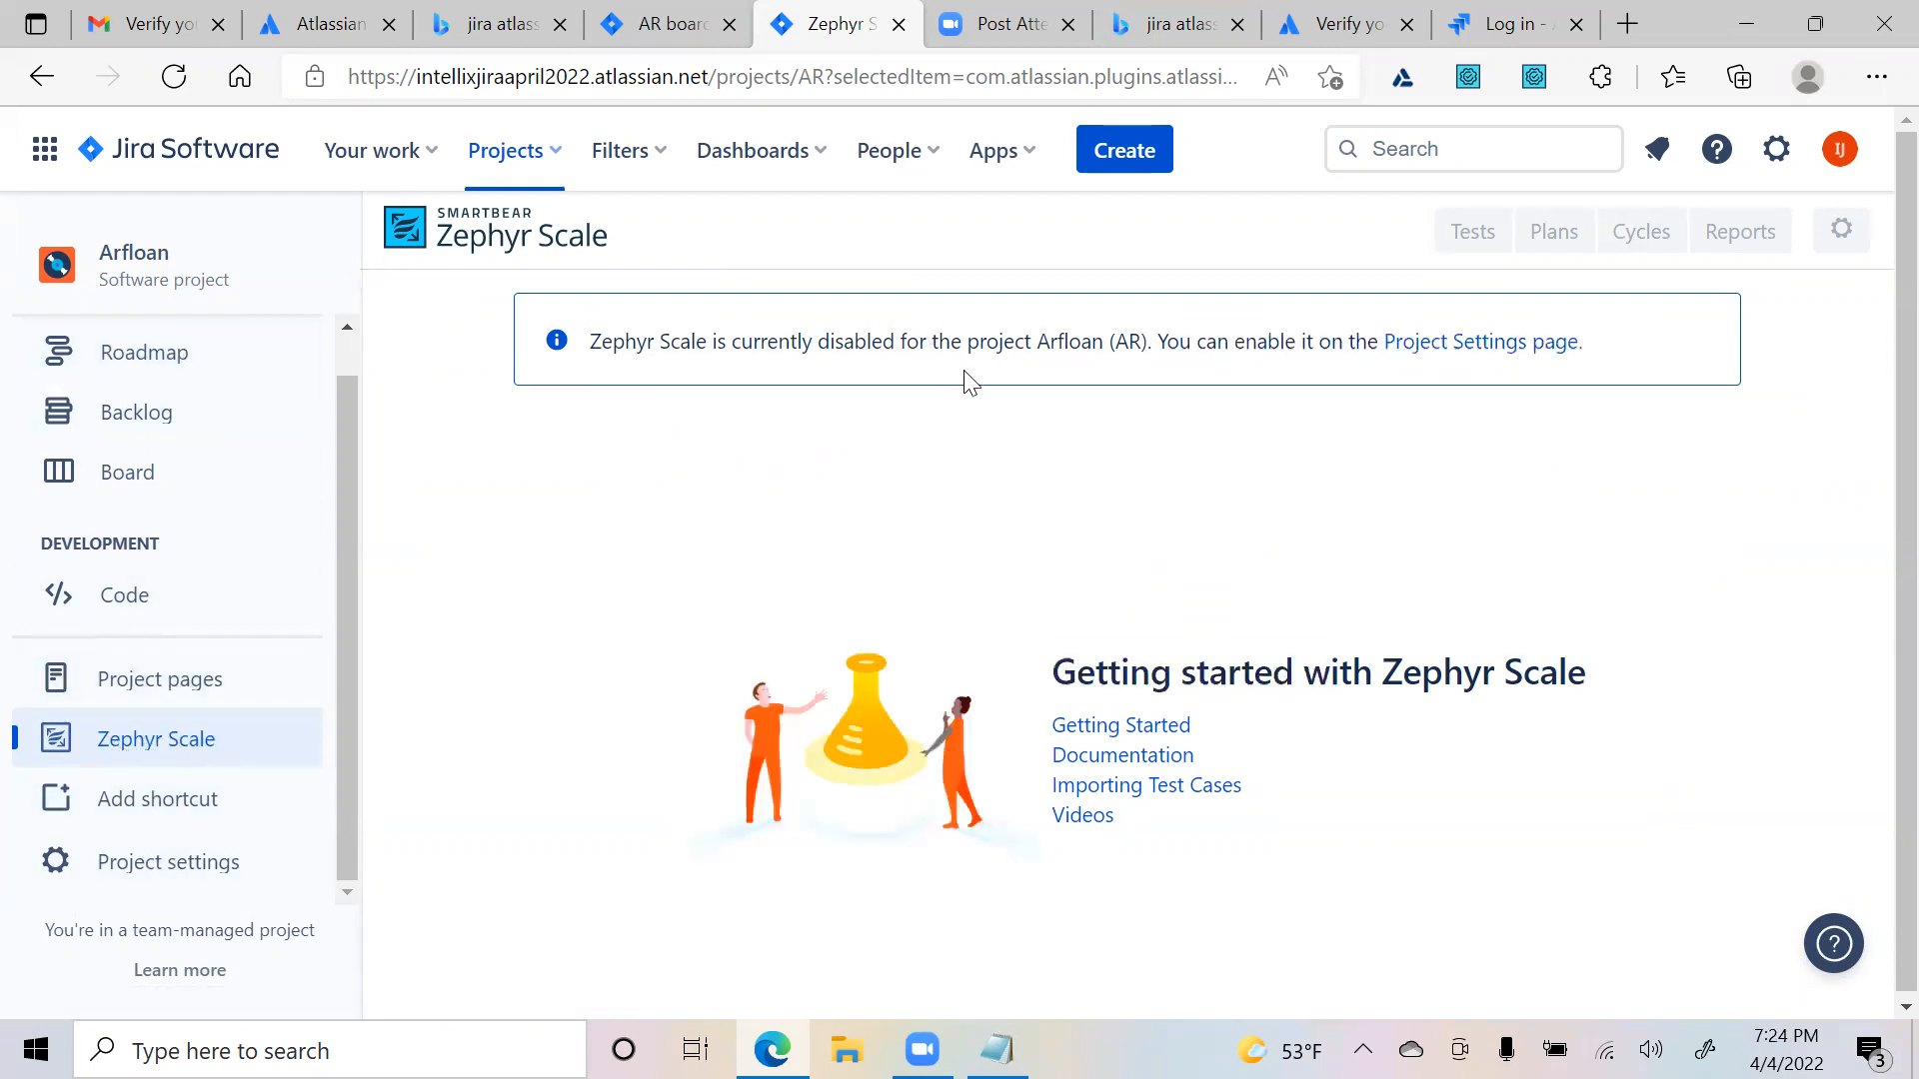
click(1467, 352)
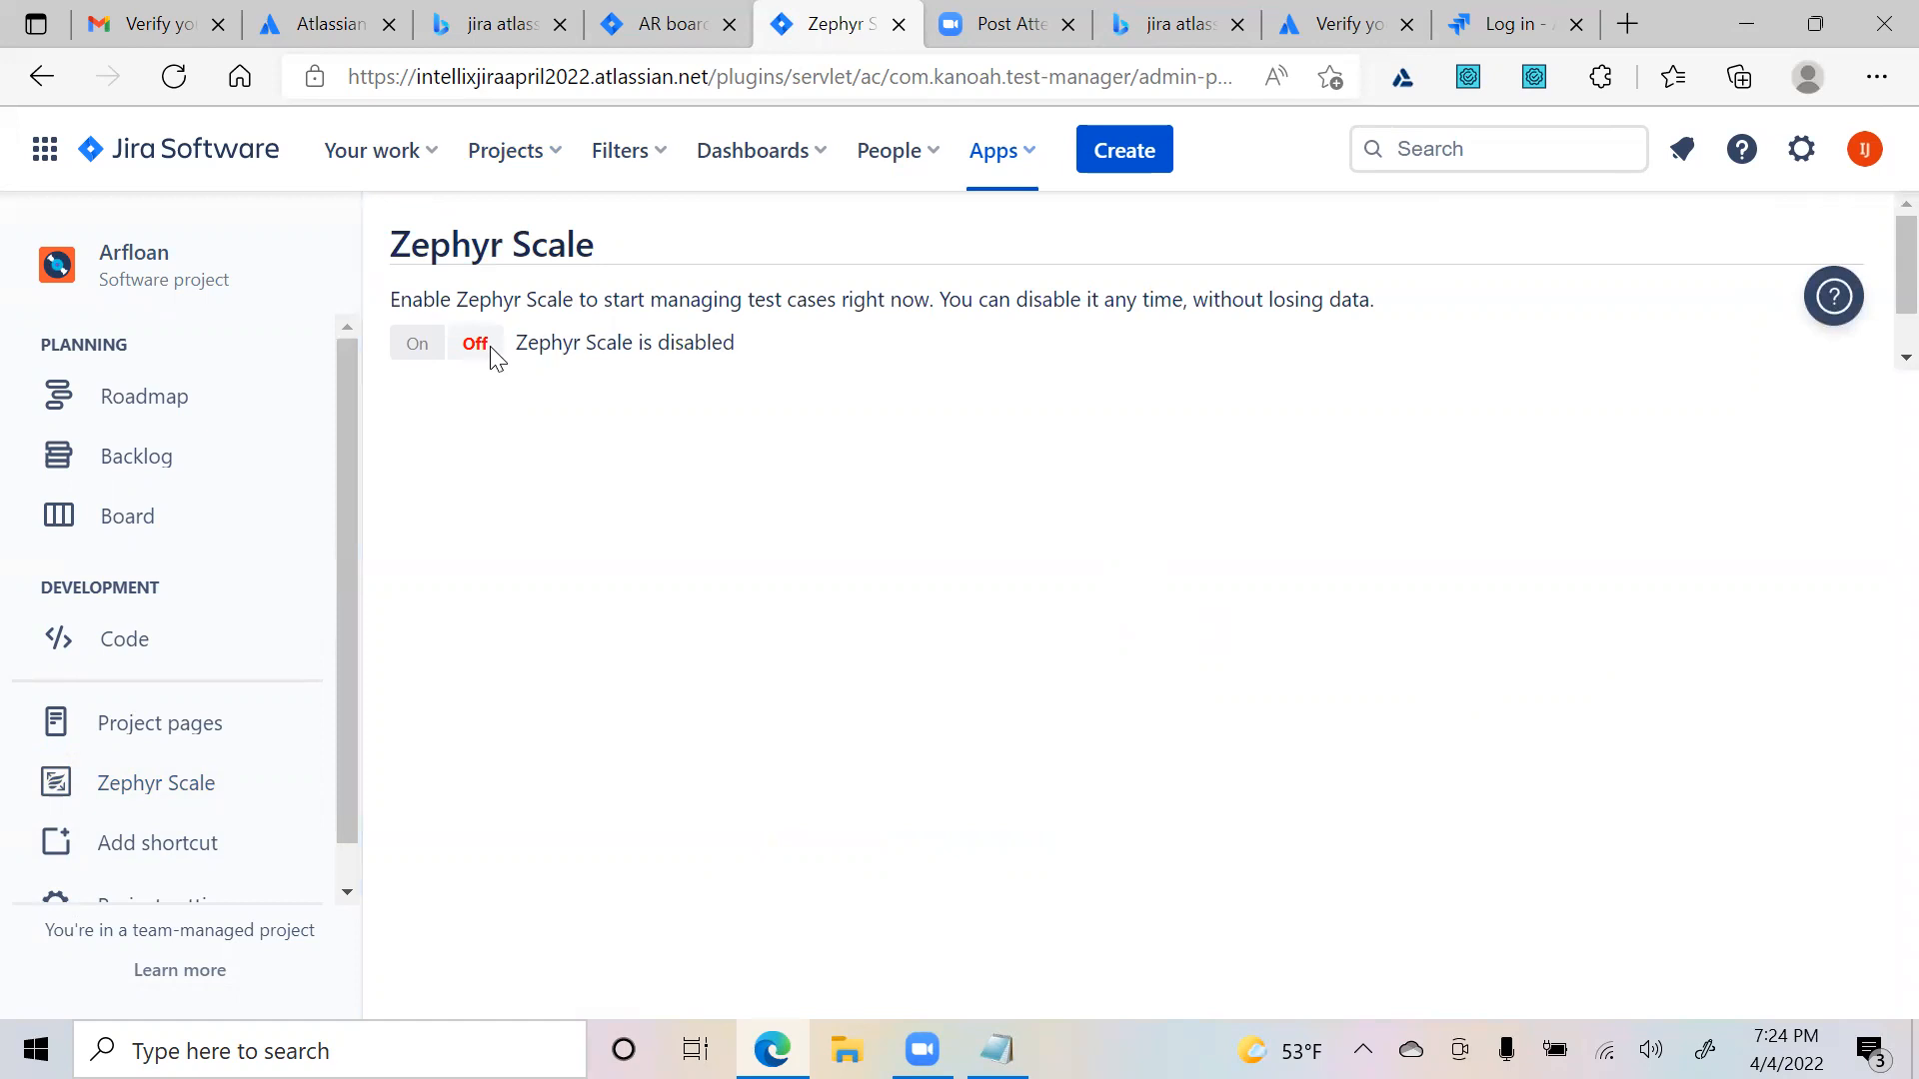
- Turn Zephyr Scale on for Arfloan and review its Issue Types and Permissions settings
click(423, 349)
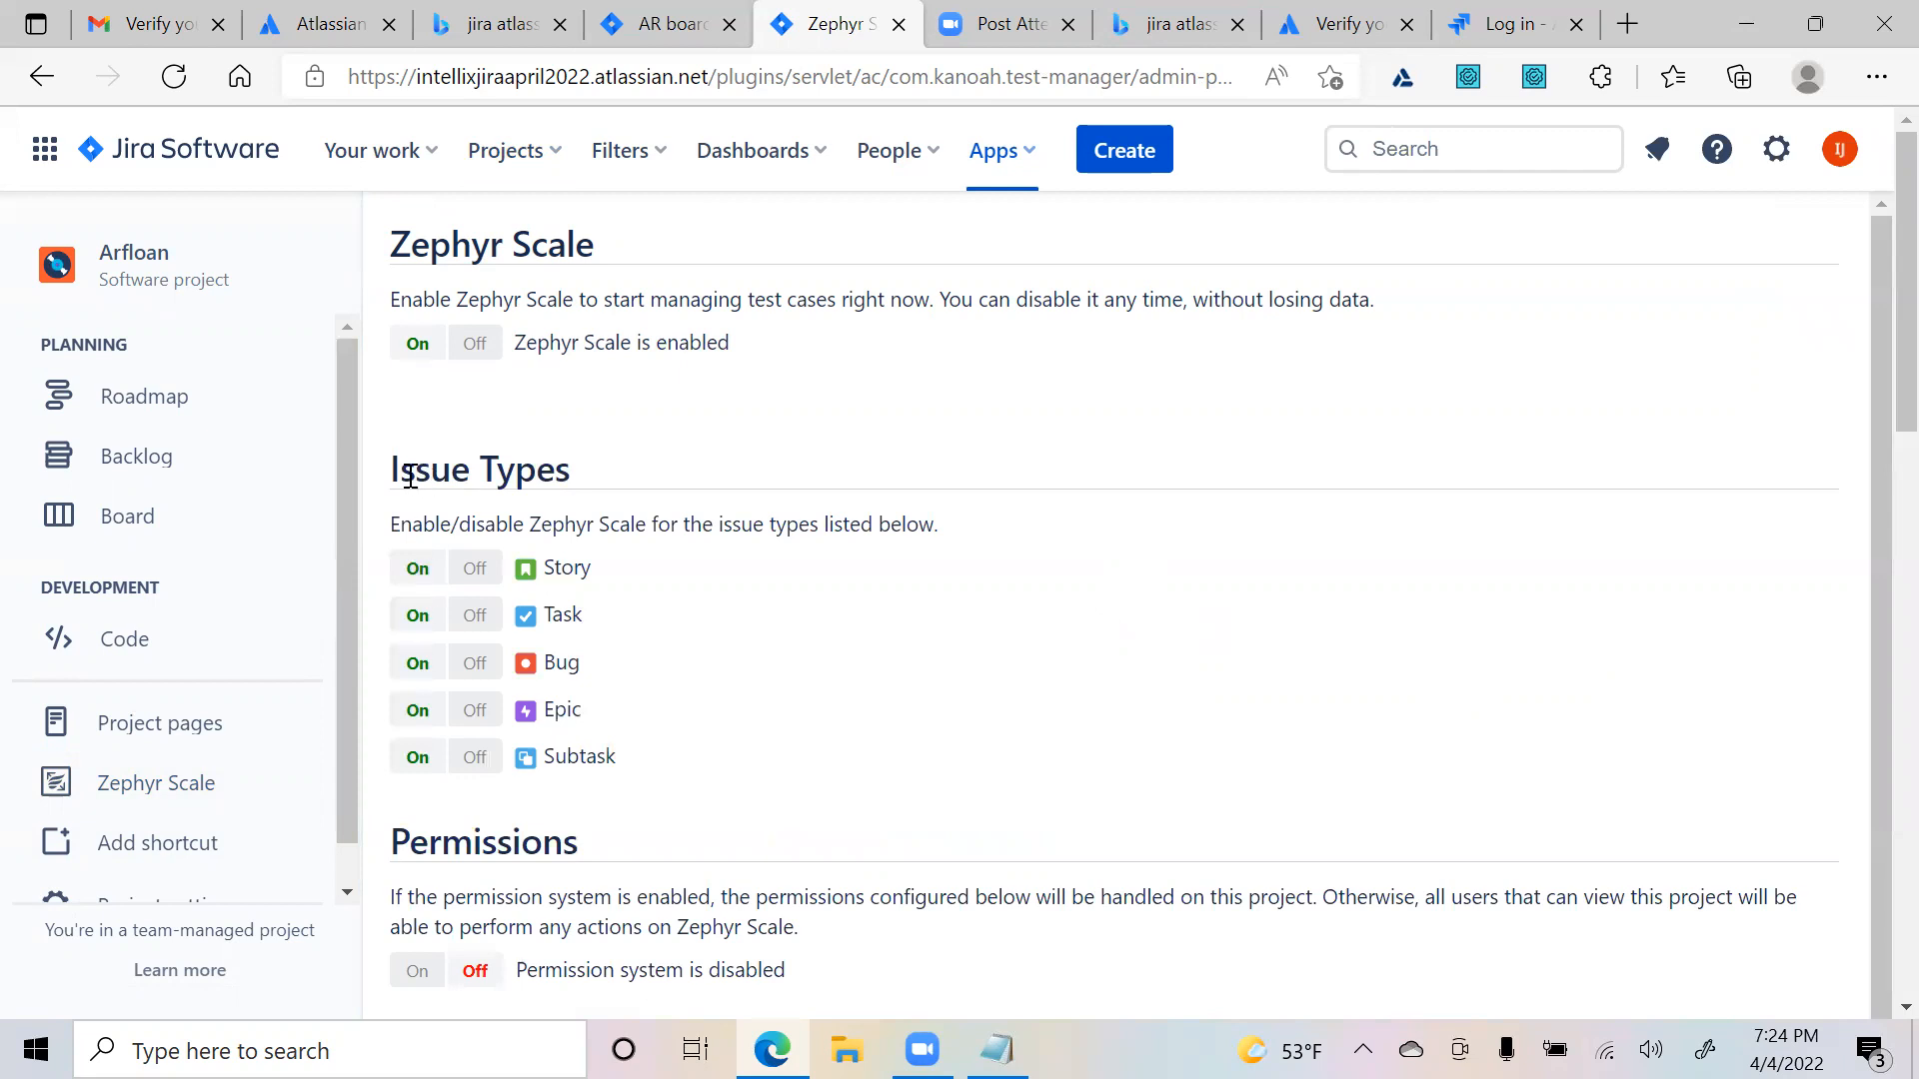
drag(408, 474, 650, 477)
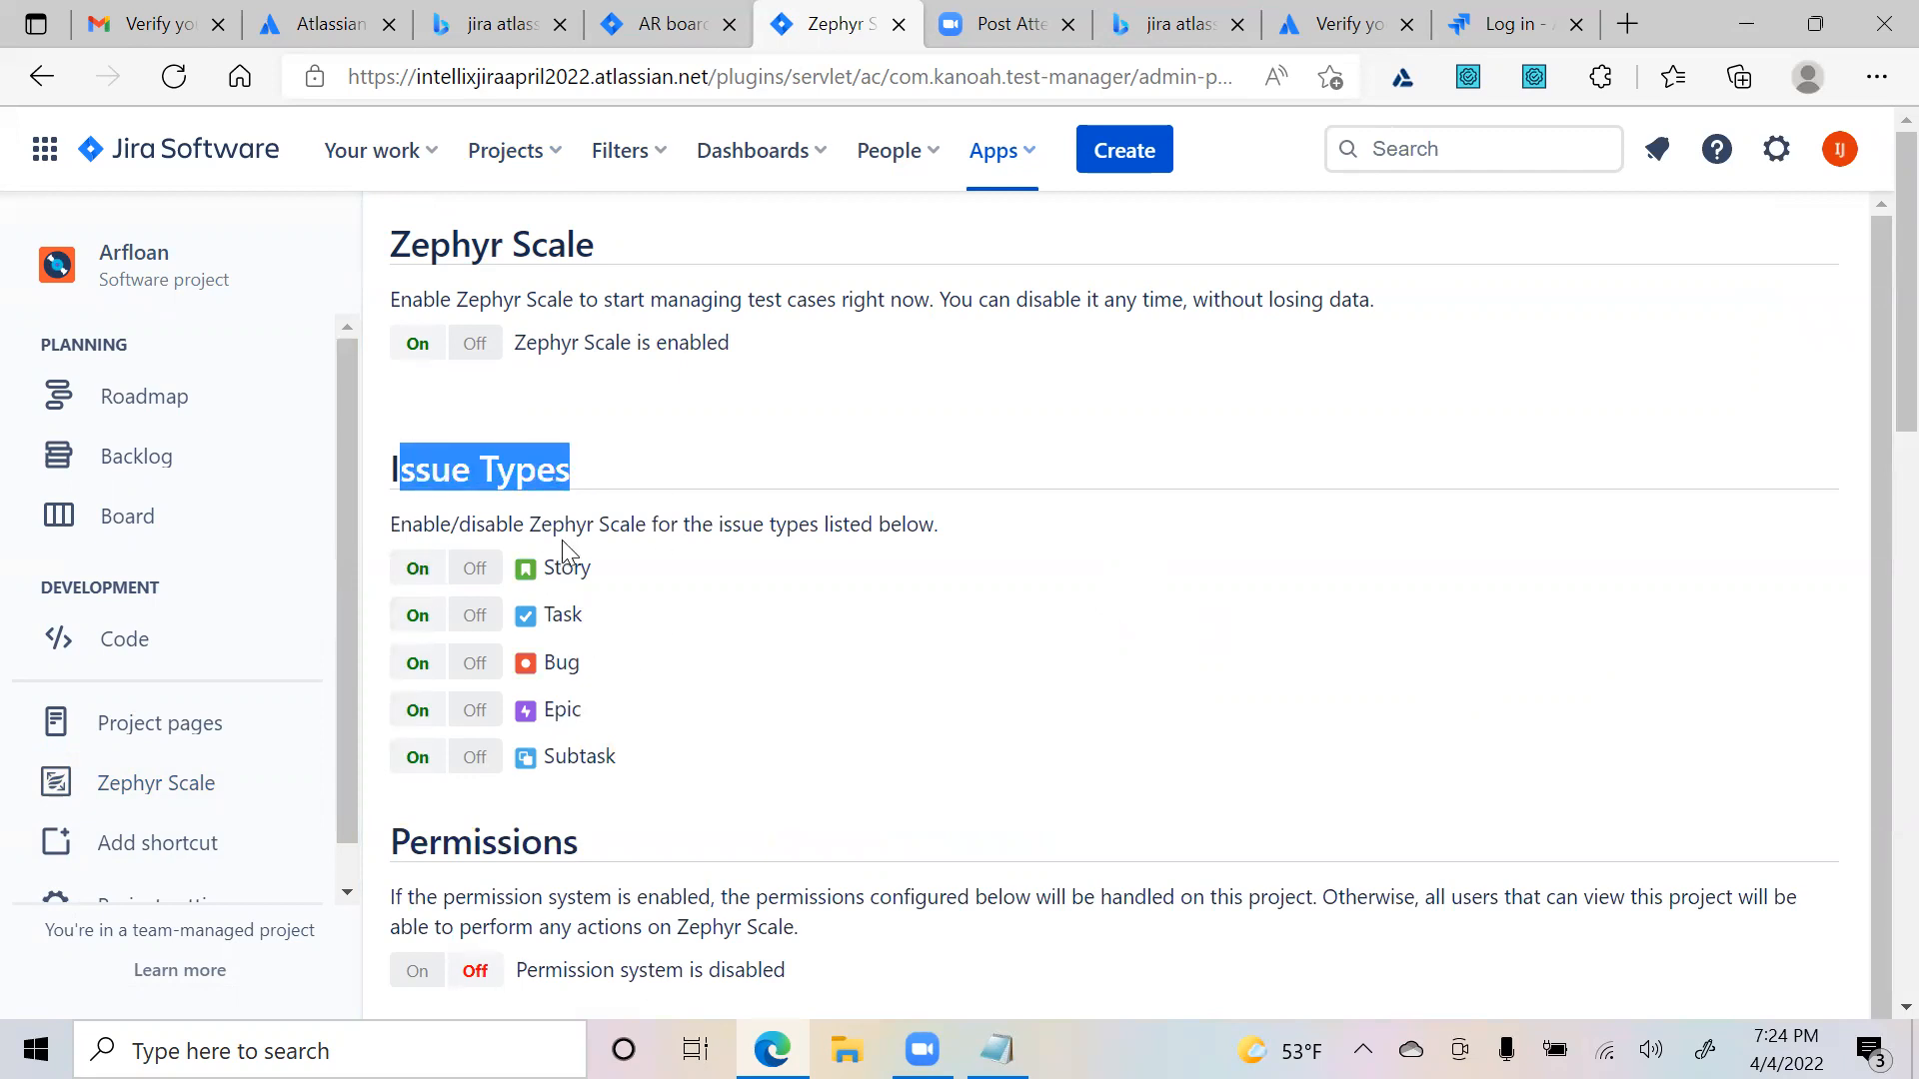
scroll(867, 719, down, 1)
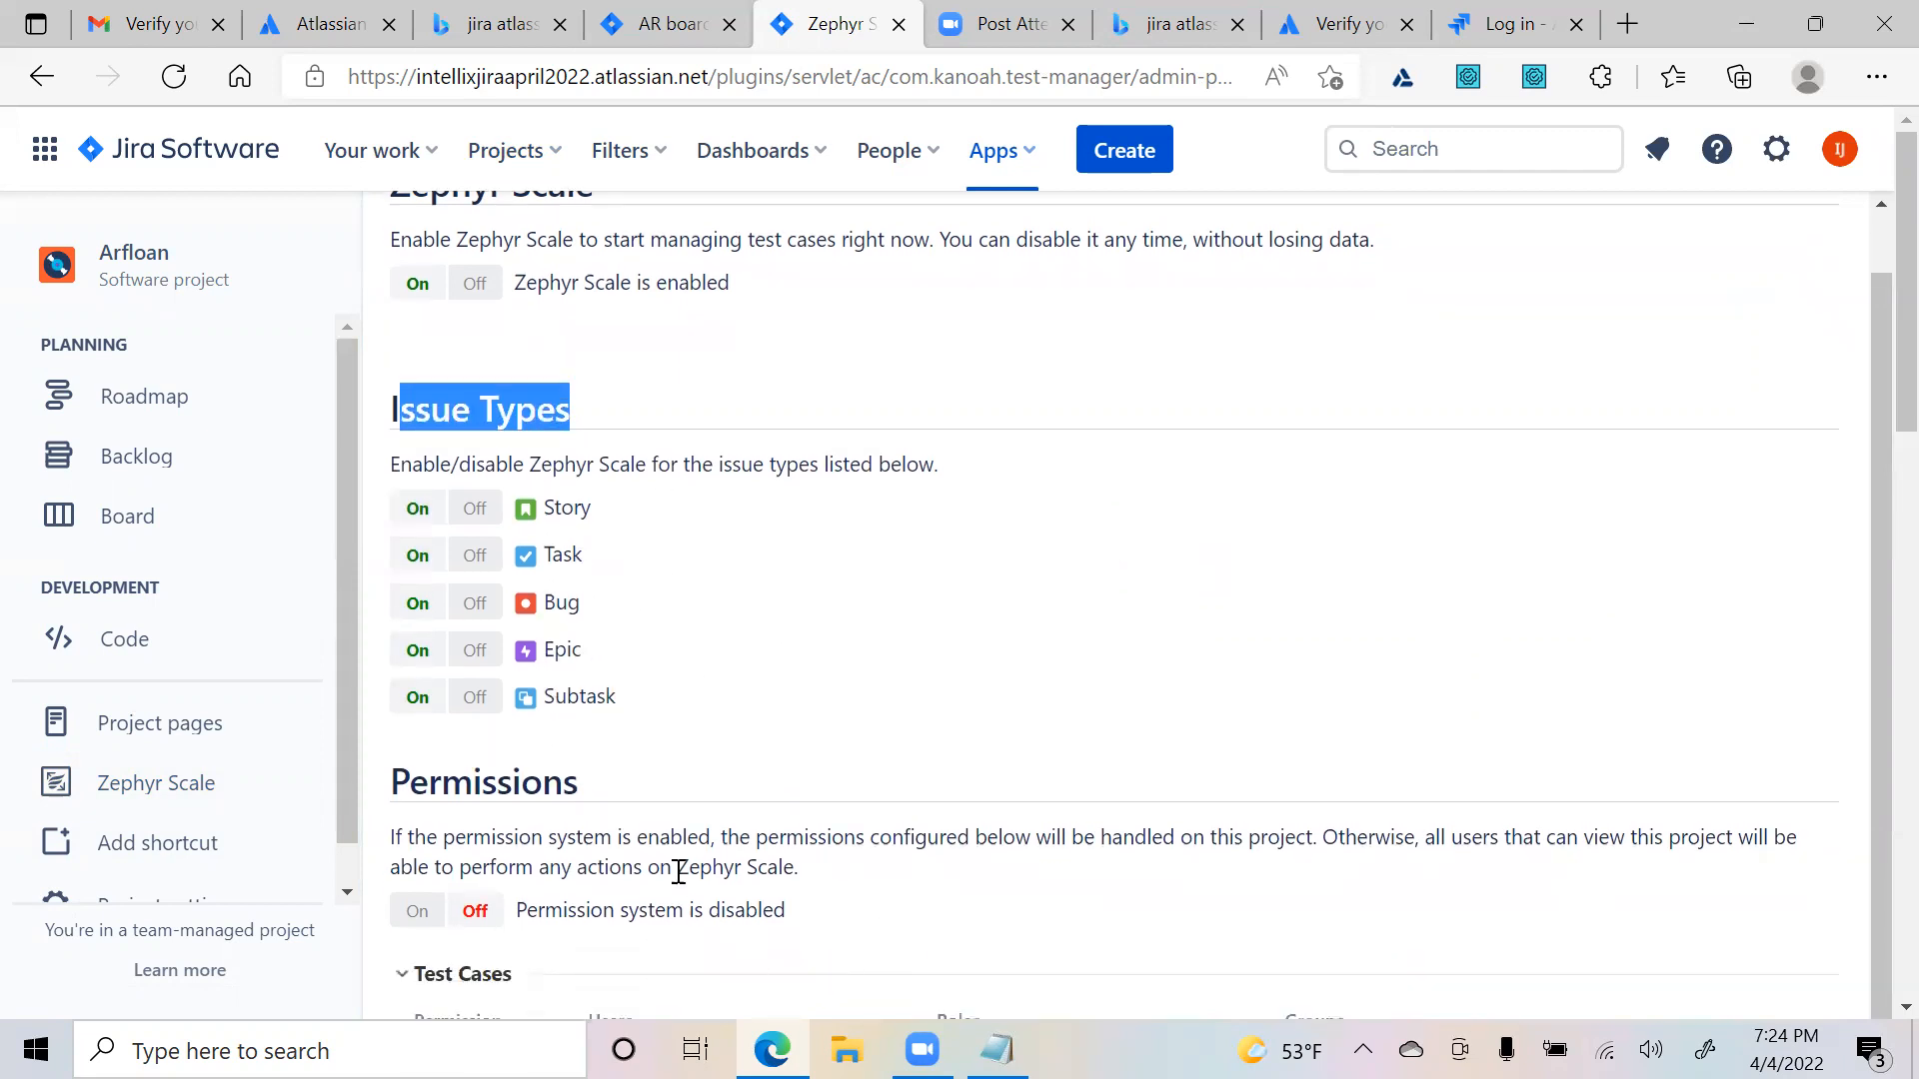
scroll(857, 897, down, 9)
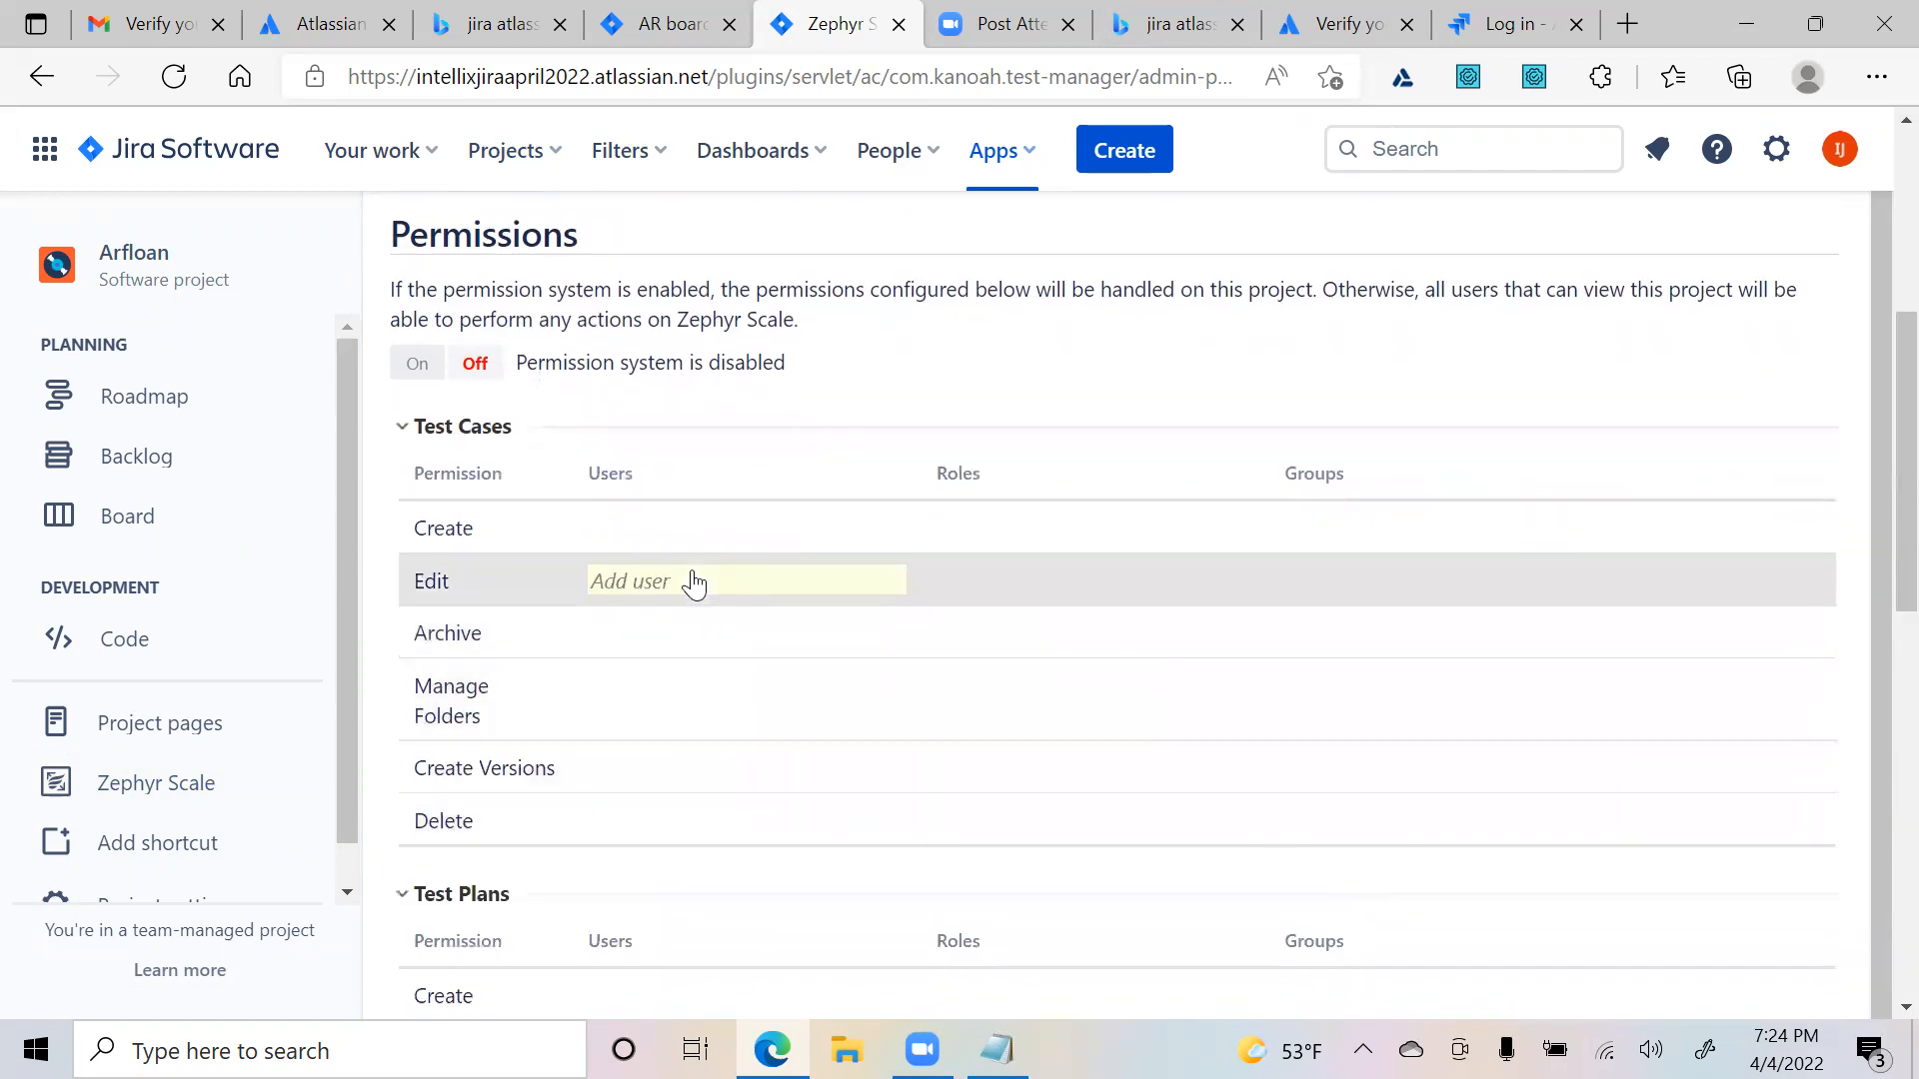
scroll(693, 583, up, 1)
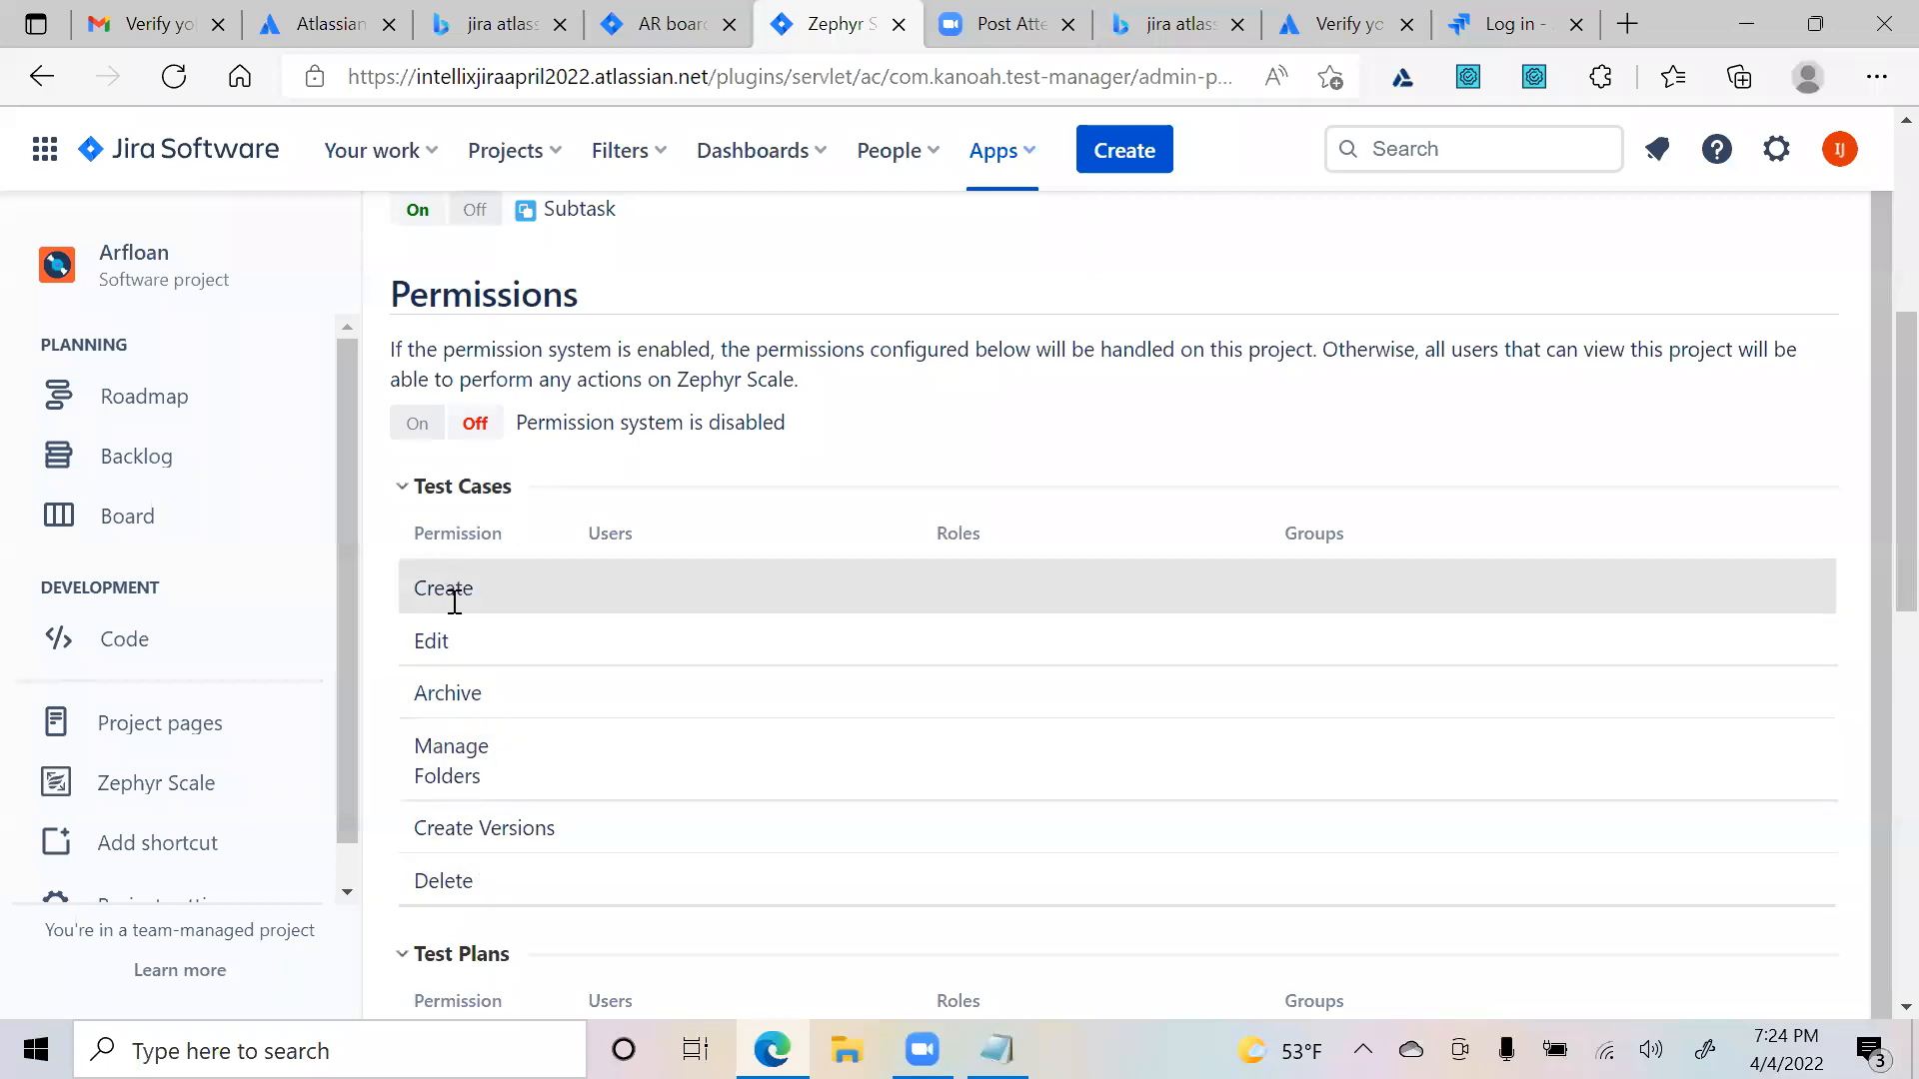
scroll(480, 865, down, 3)
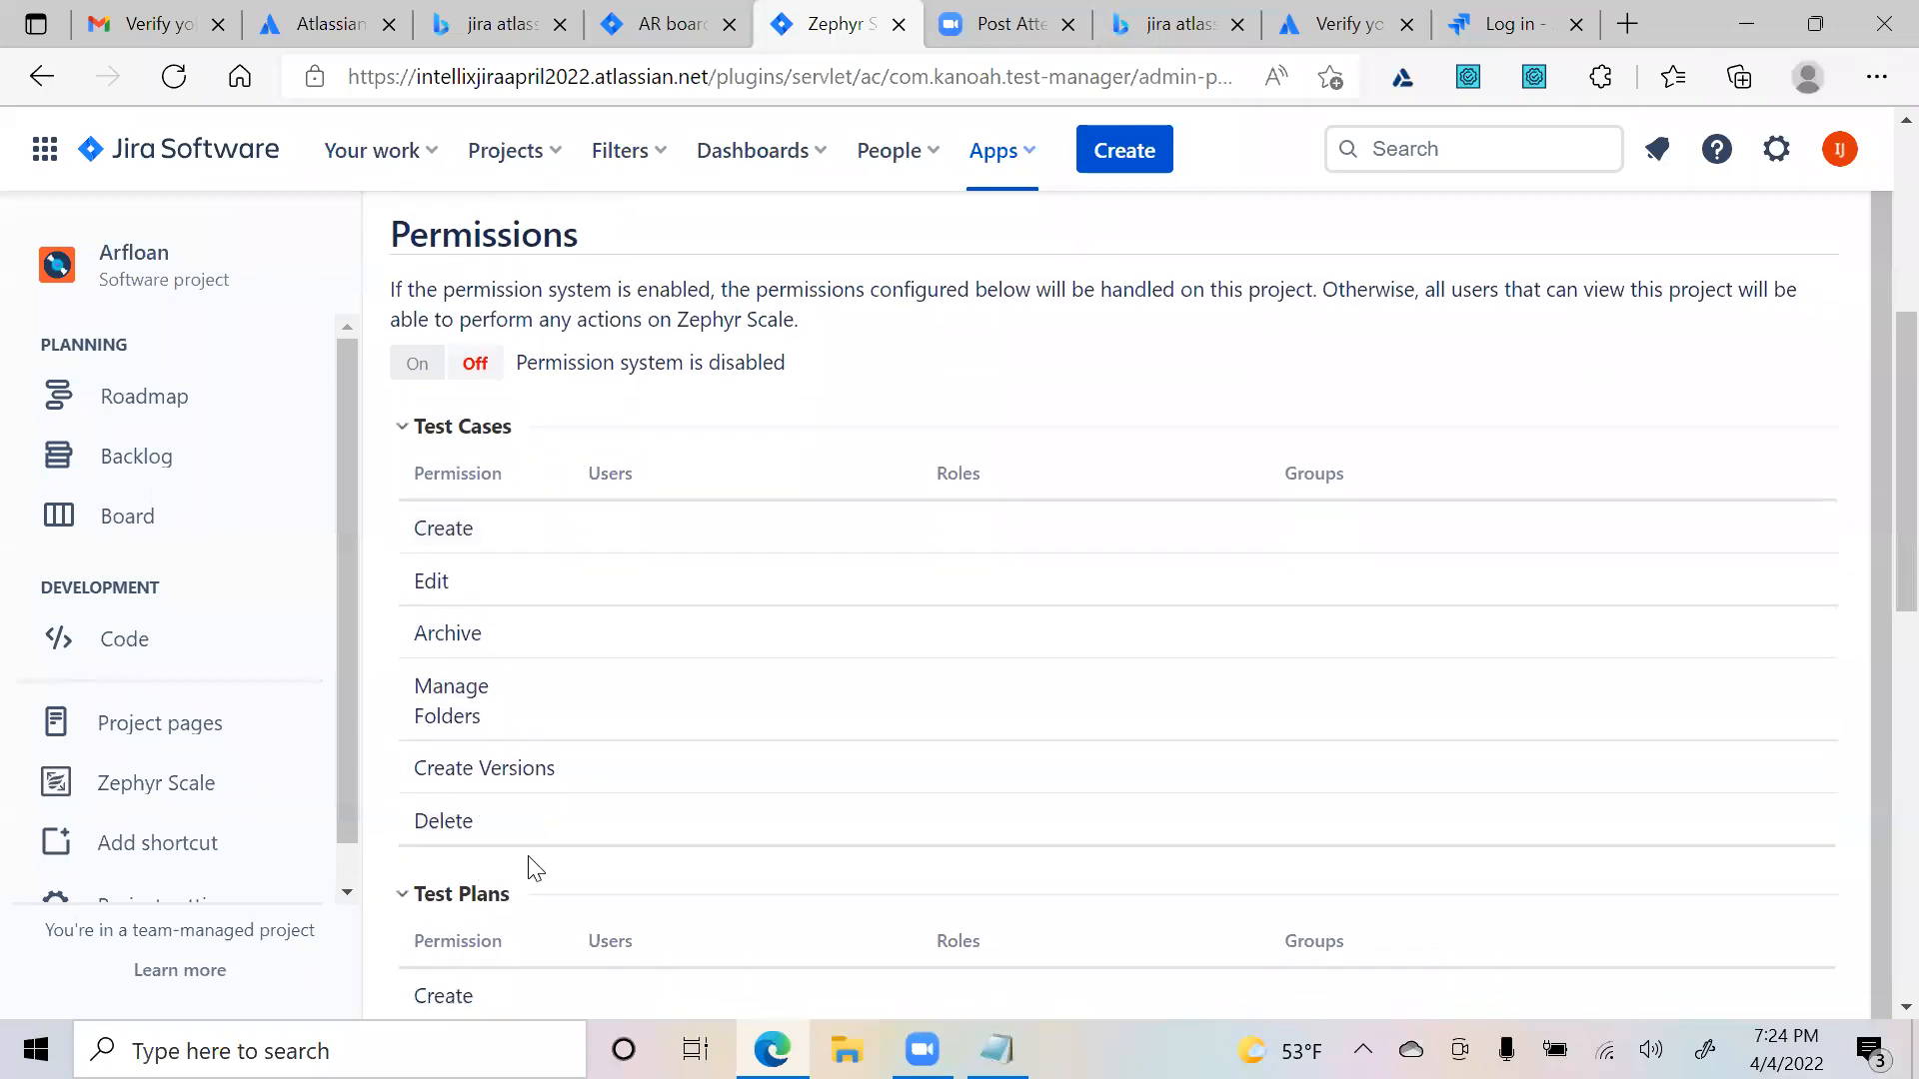
scroll(526, 834, down, 10)
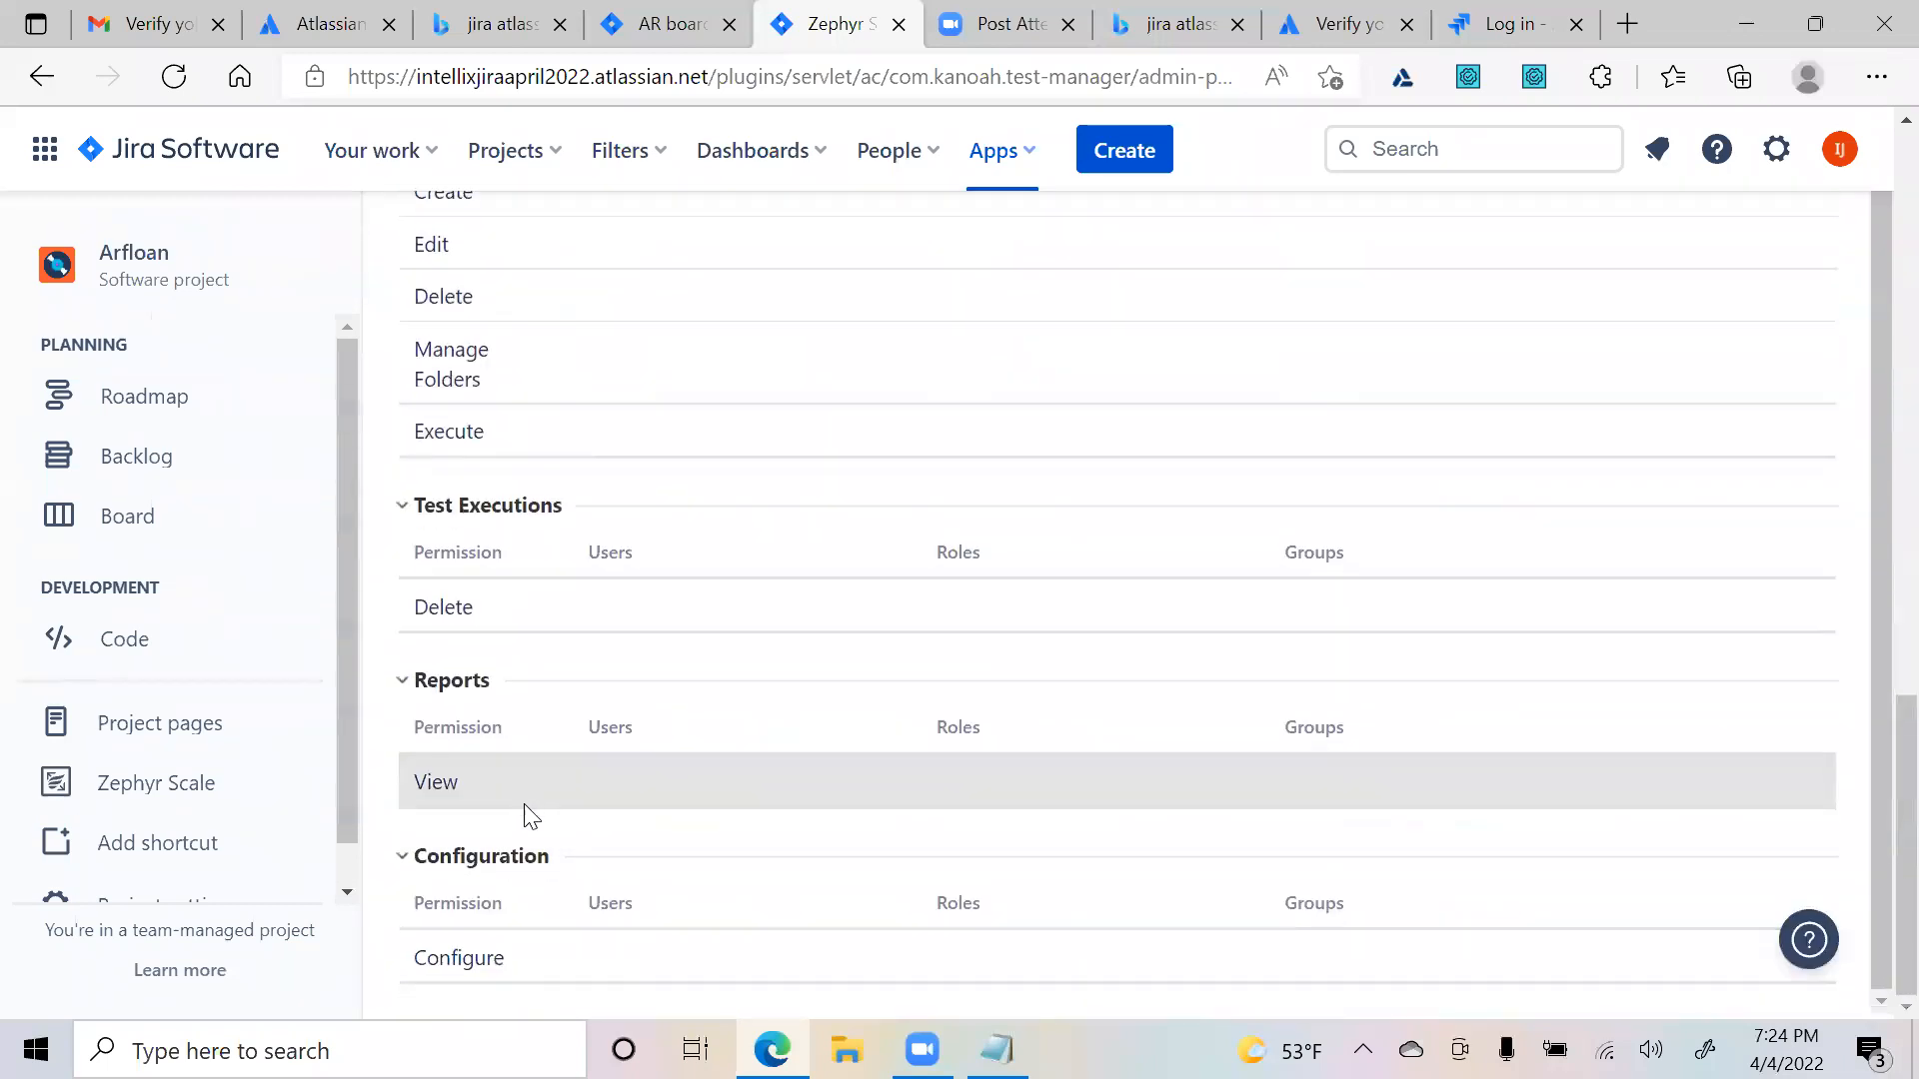
scroll(482, 838, up, 2)
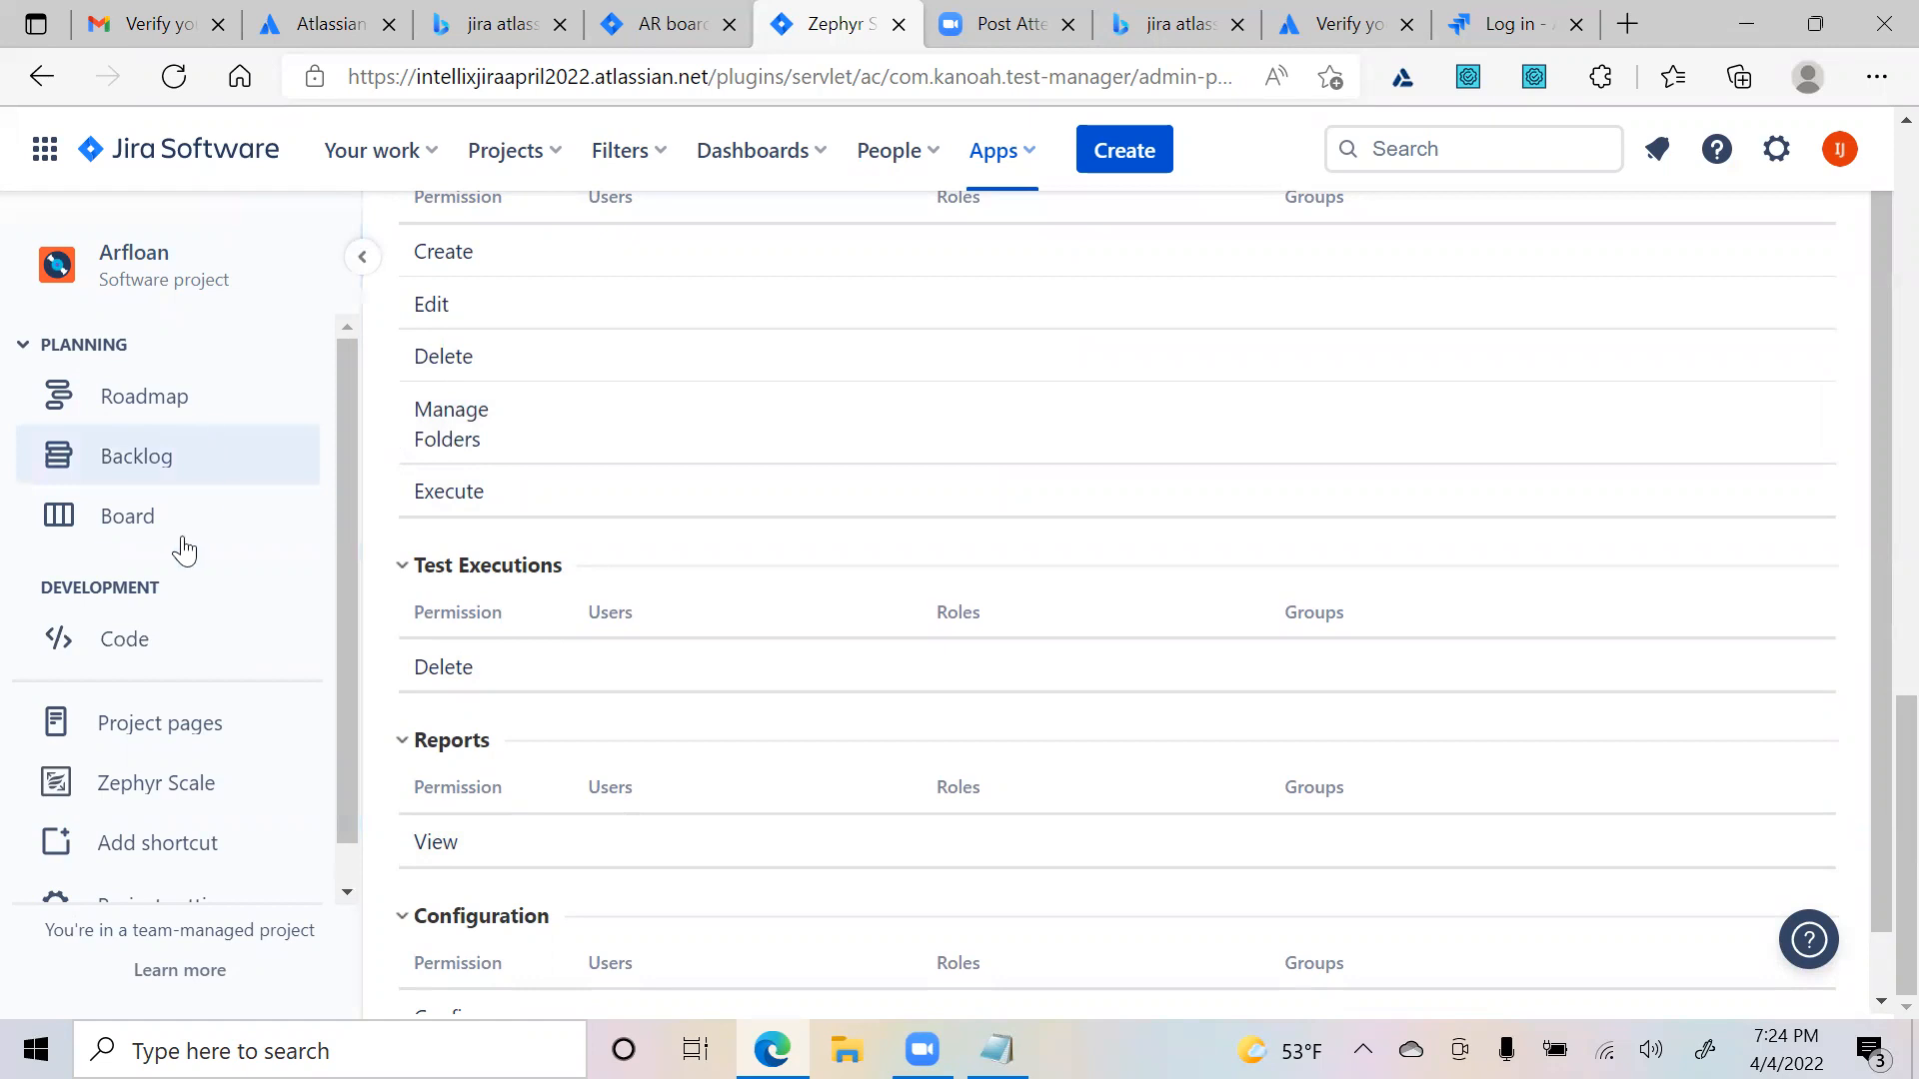
- From the Arfloan sprint board, open story AR-5 and display its empty Zephyr Scale panel
click(150, 530)
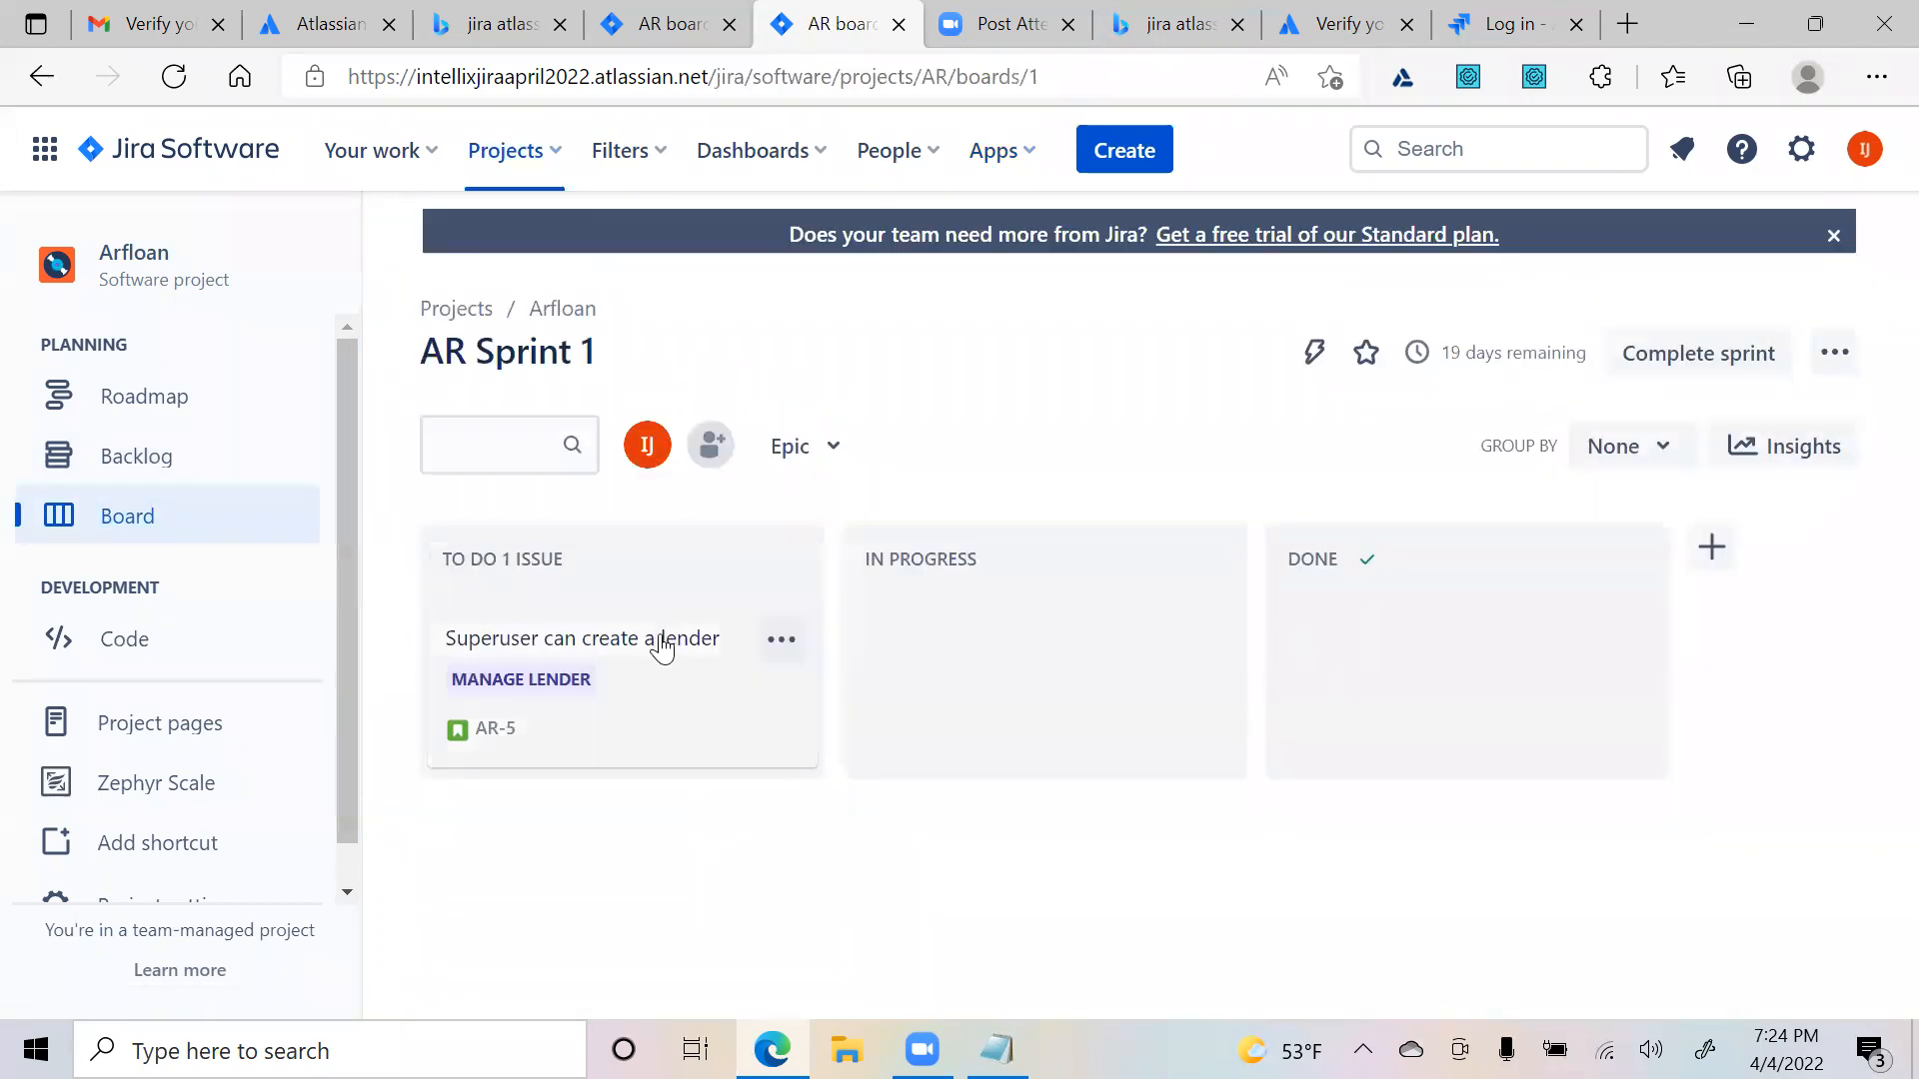
click(562, 649)
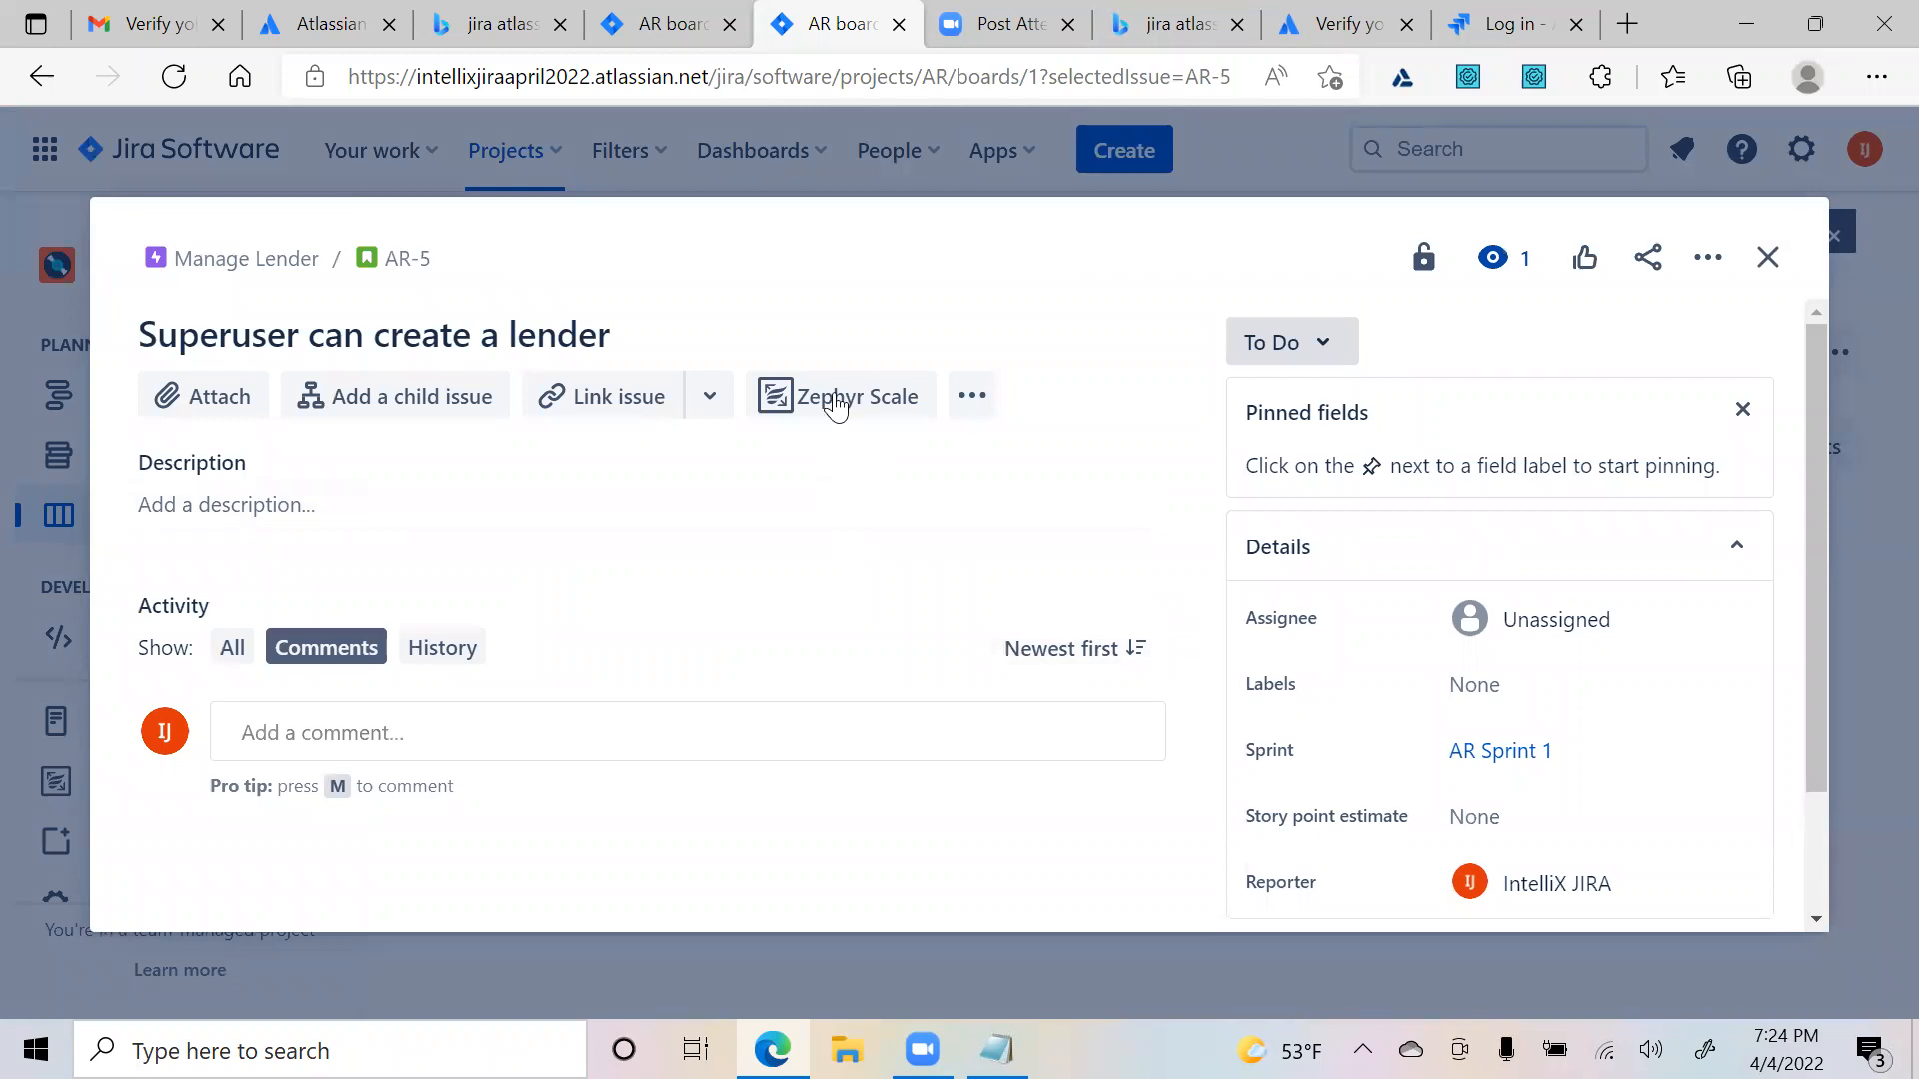
click(972, 396)
click(855, 417)
click(855, 418)
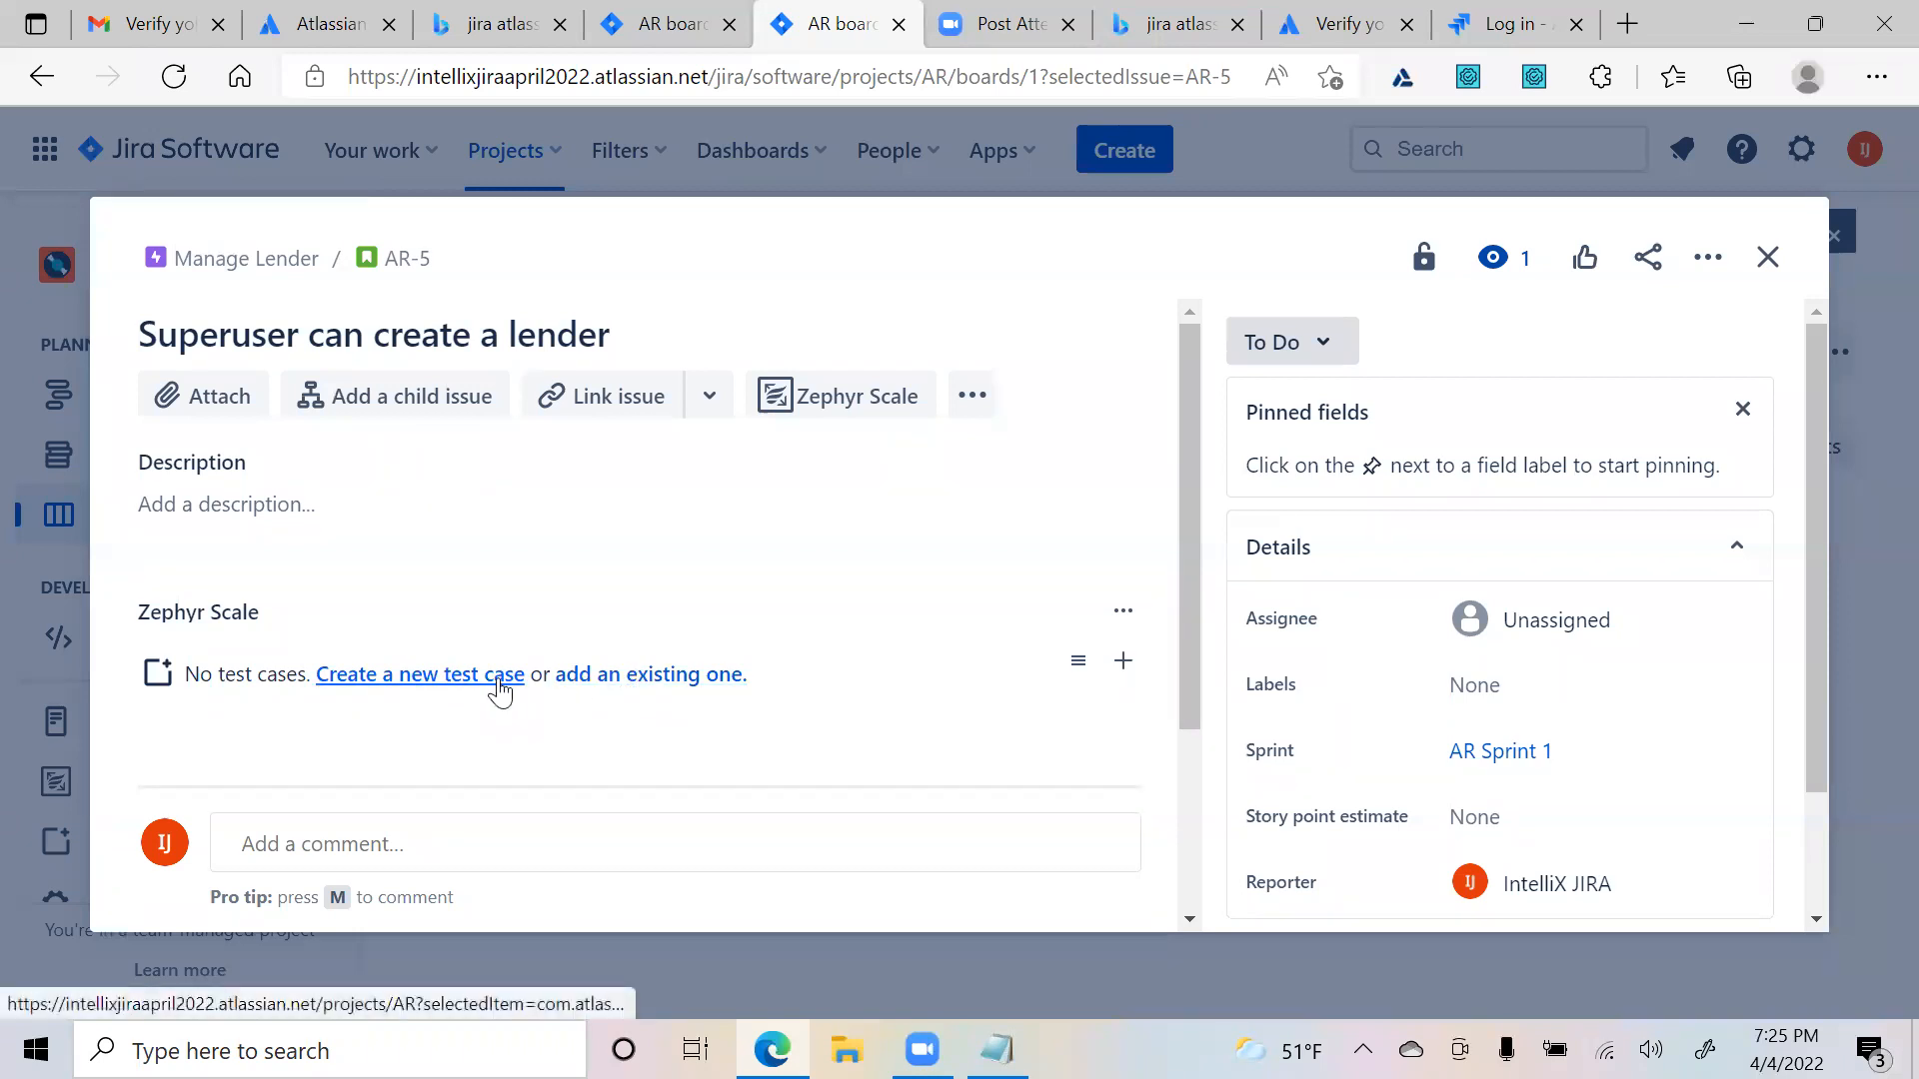
- Create a new Arfloan test case from AR-5 and bring up its blank step-by-step Test Script
click(429, 677)
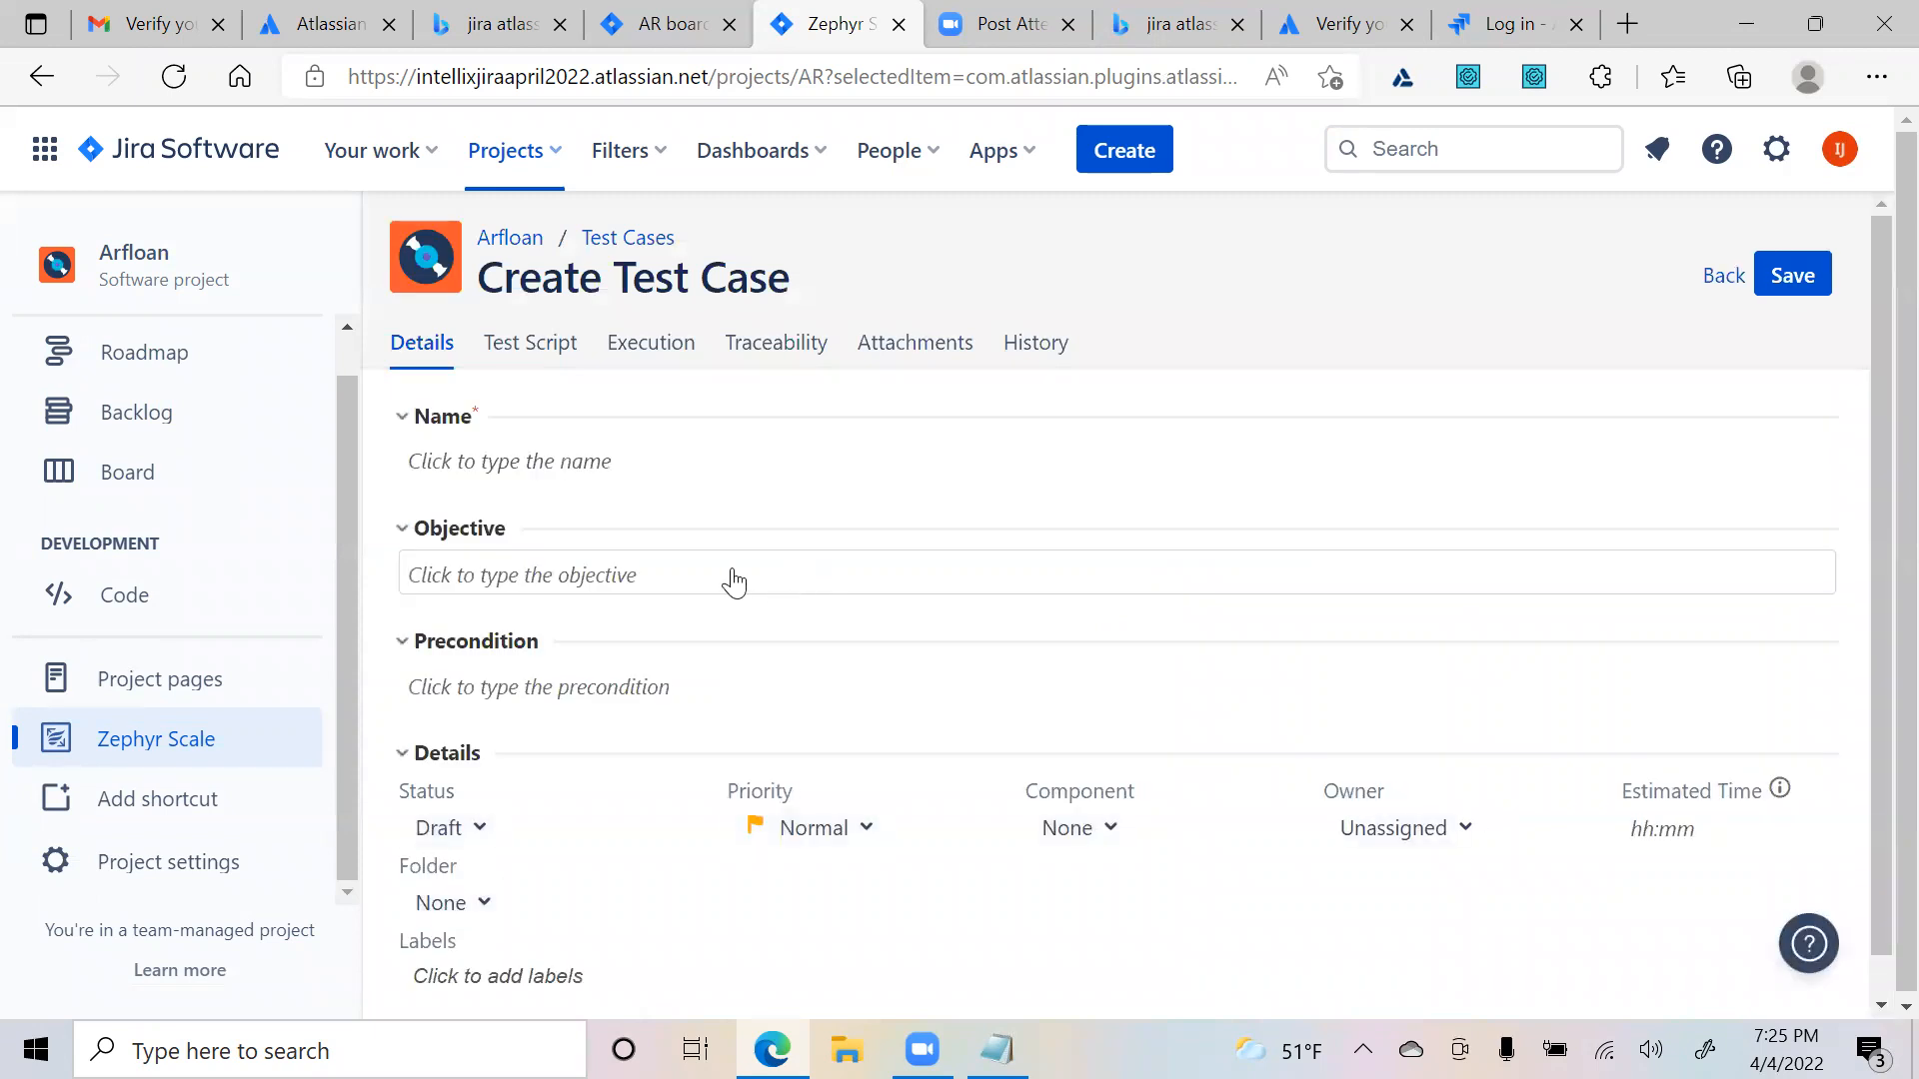
click(545, 354)
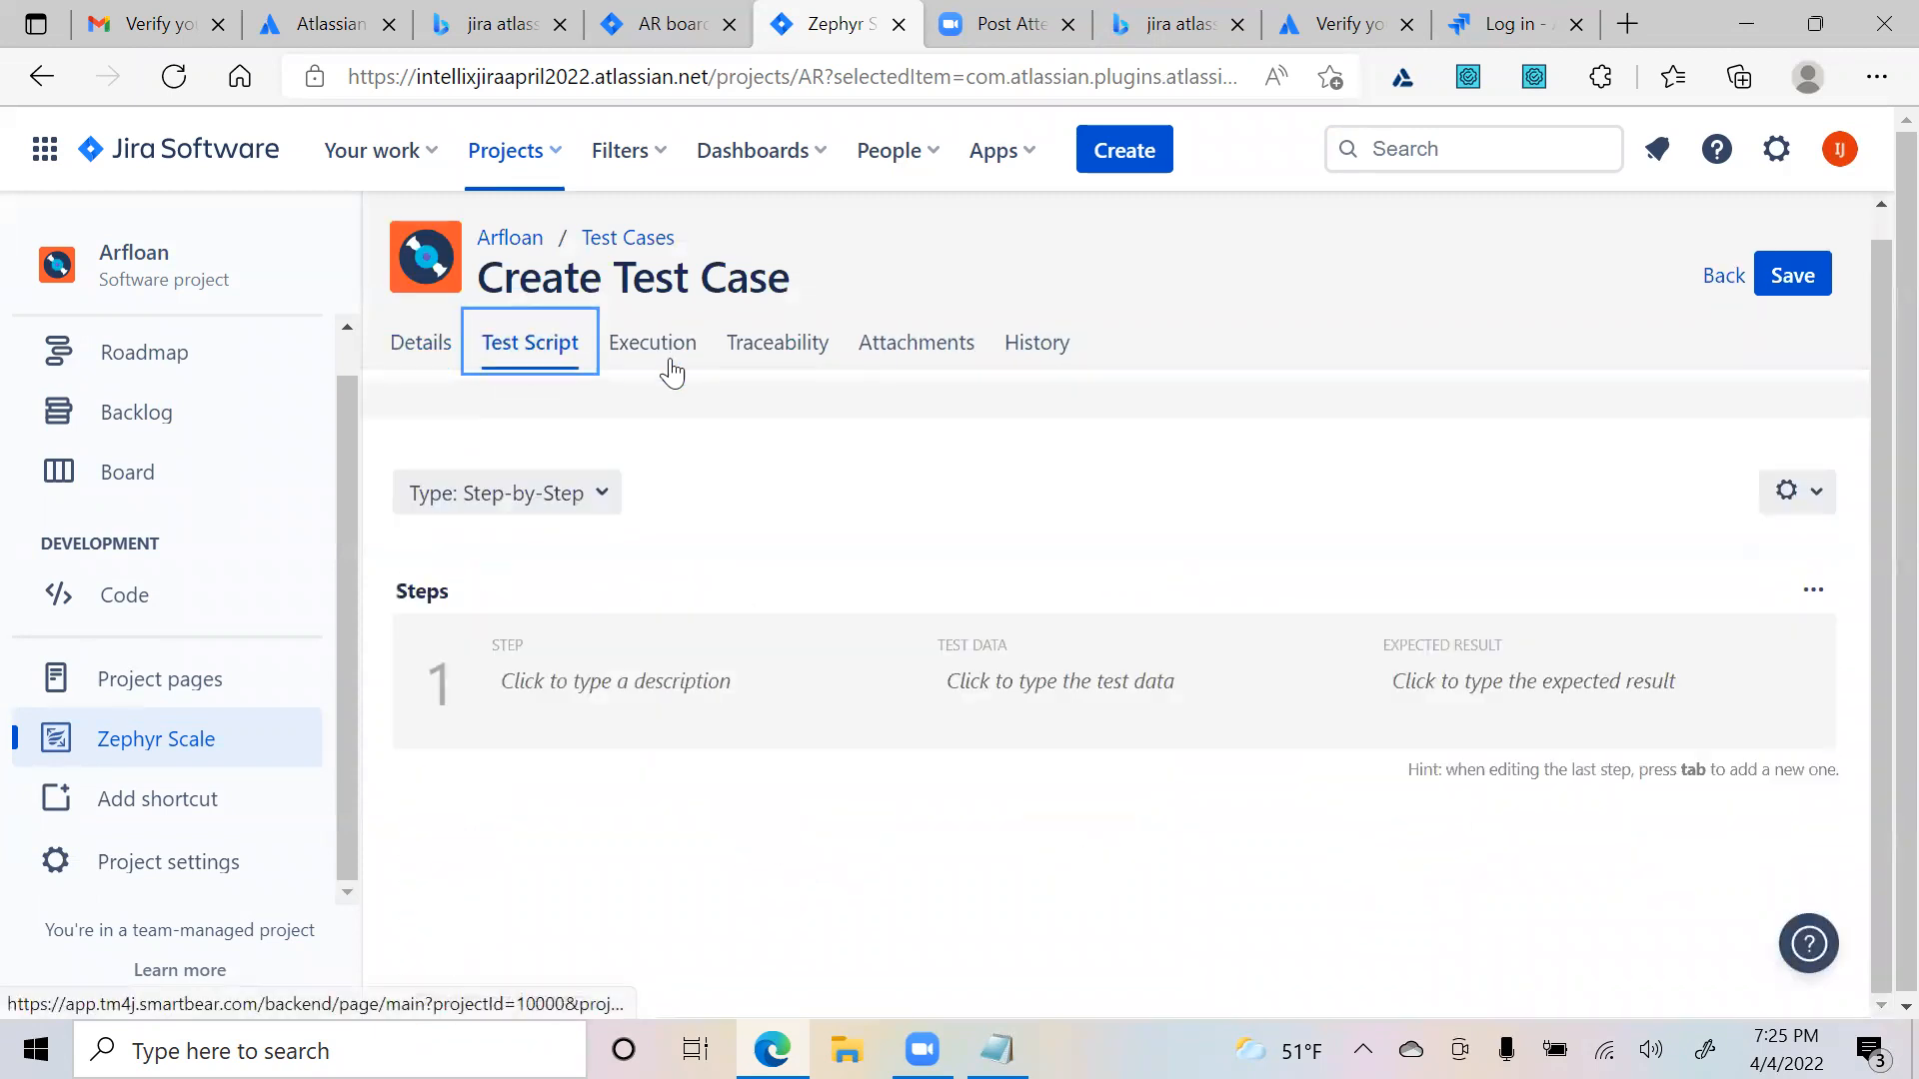